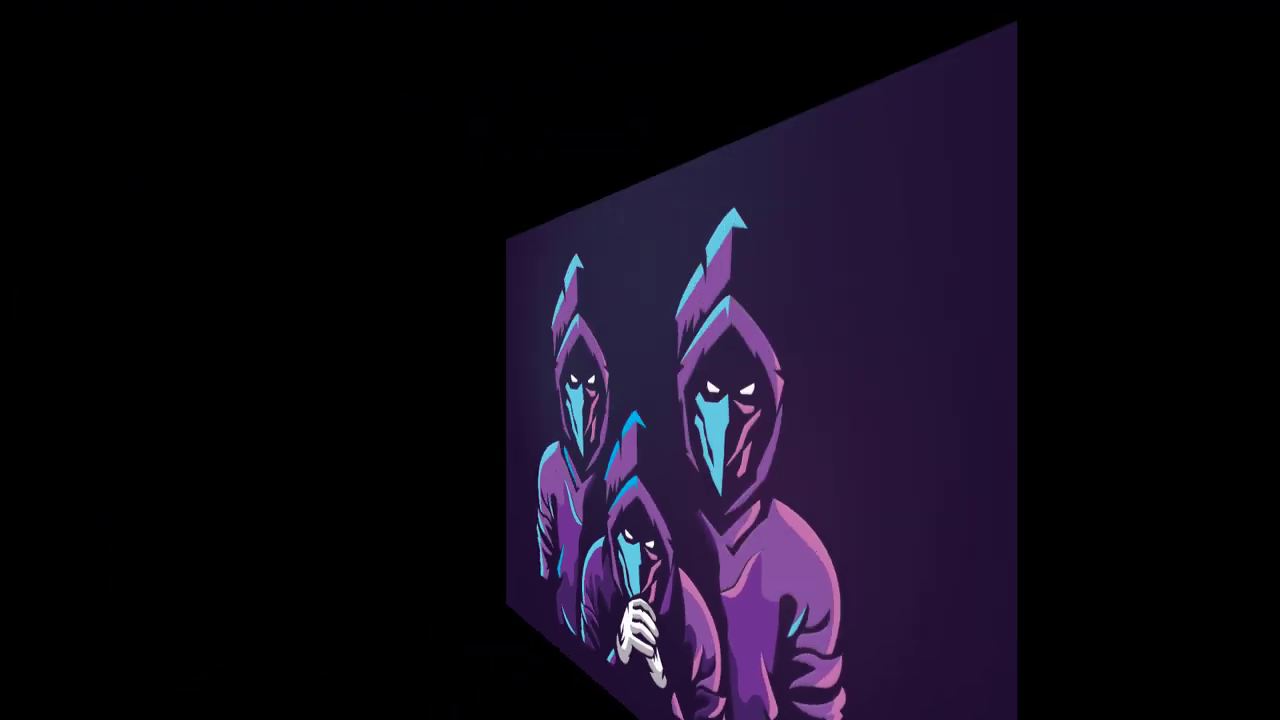
Step: Zoom in and set the Pen tool to no fill with a 1 pt black stroke
scroll(747, 417, "up", 5)
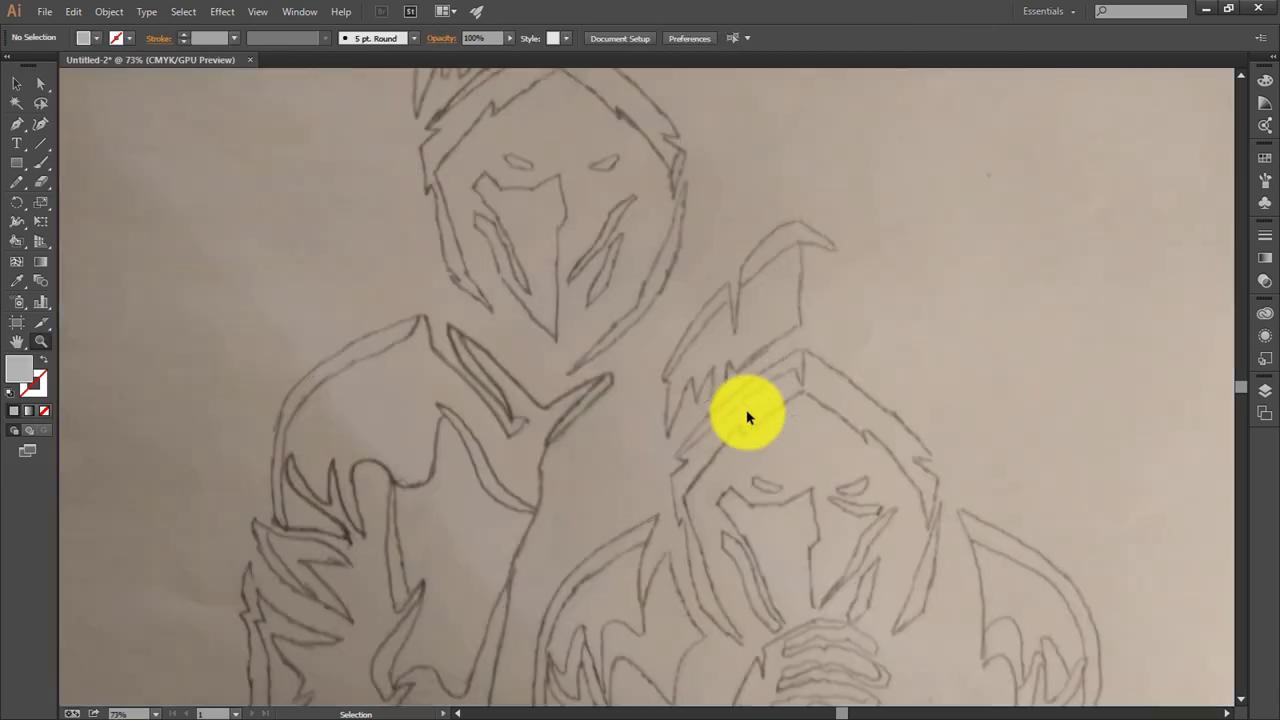
key("p")
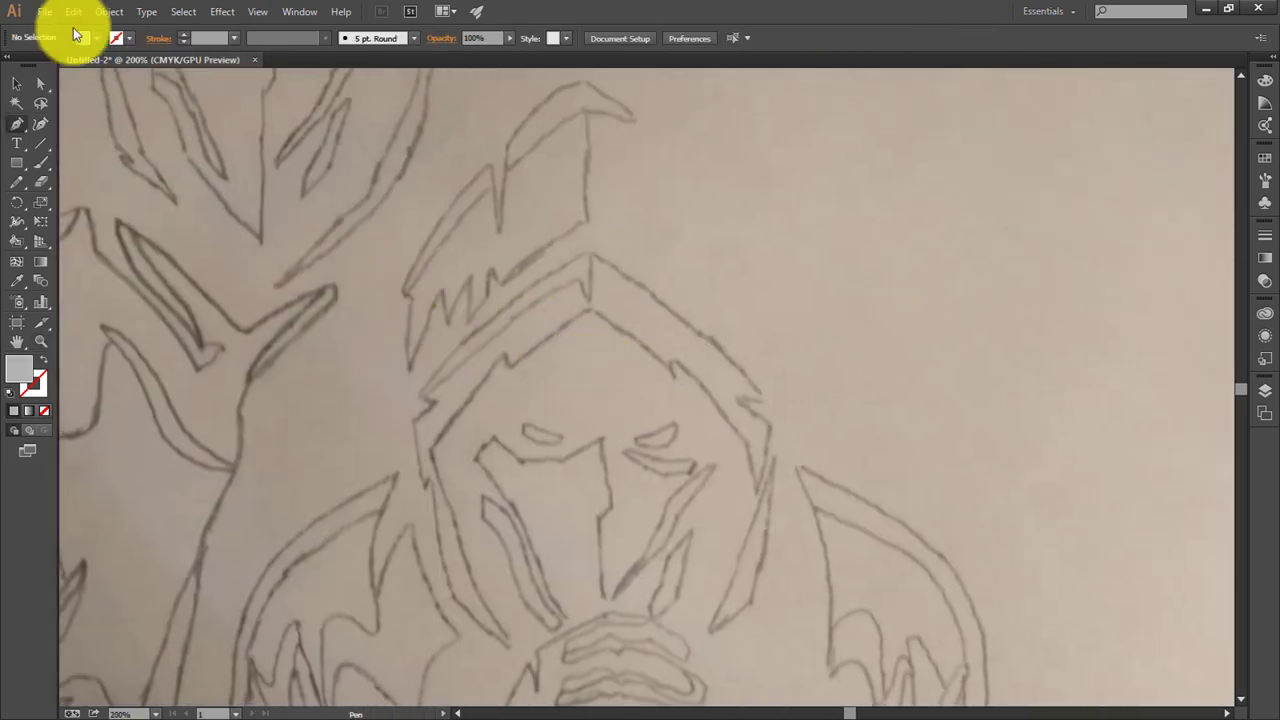
left_click(80, 38)
left_click(108, 46)
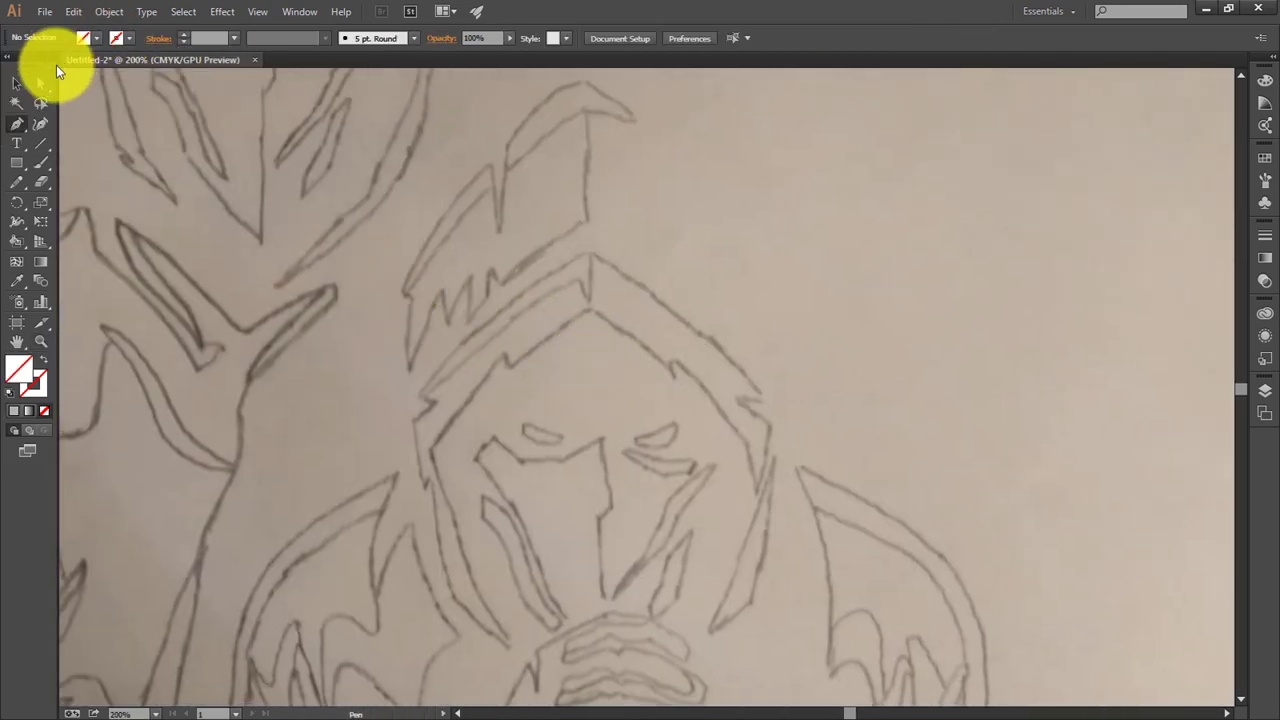
left_click(45, 68)
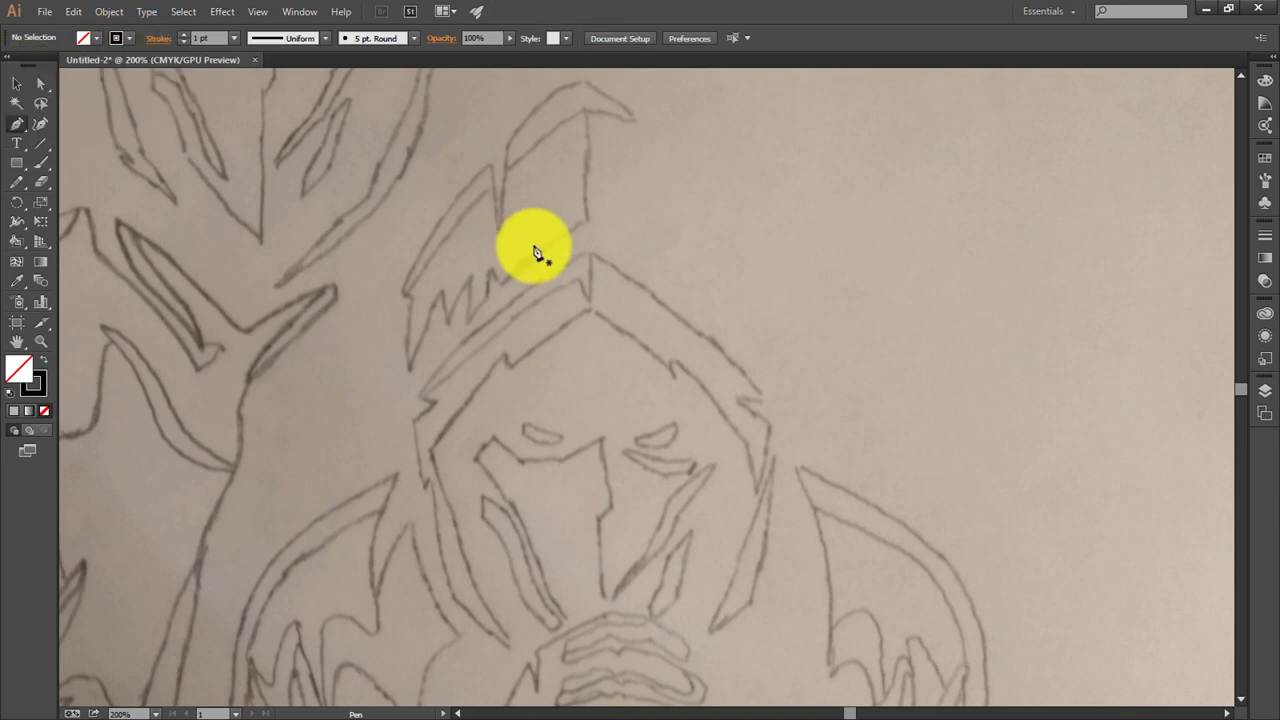
scroll(533, 250, "up", 2)
scroll(515, 262, "up", 1)
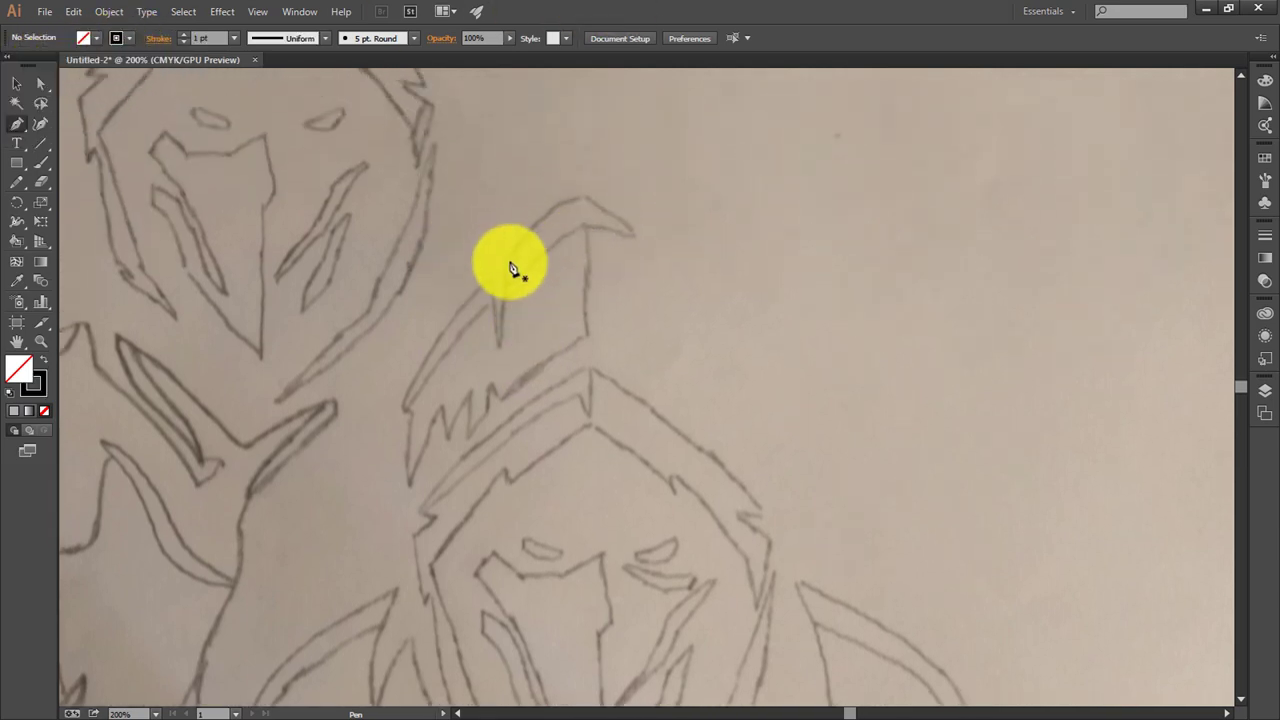
Step: Trace the jagged hood-tip spike as a closed black path with curved and zigzag anchors
left_click(500, 344)
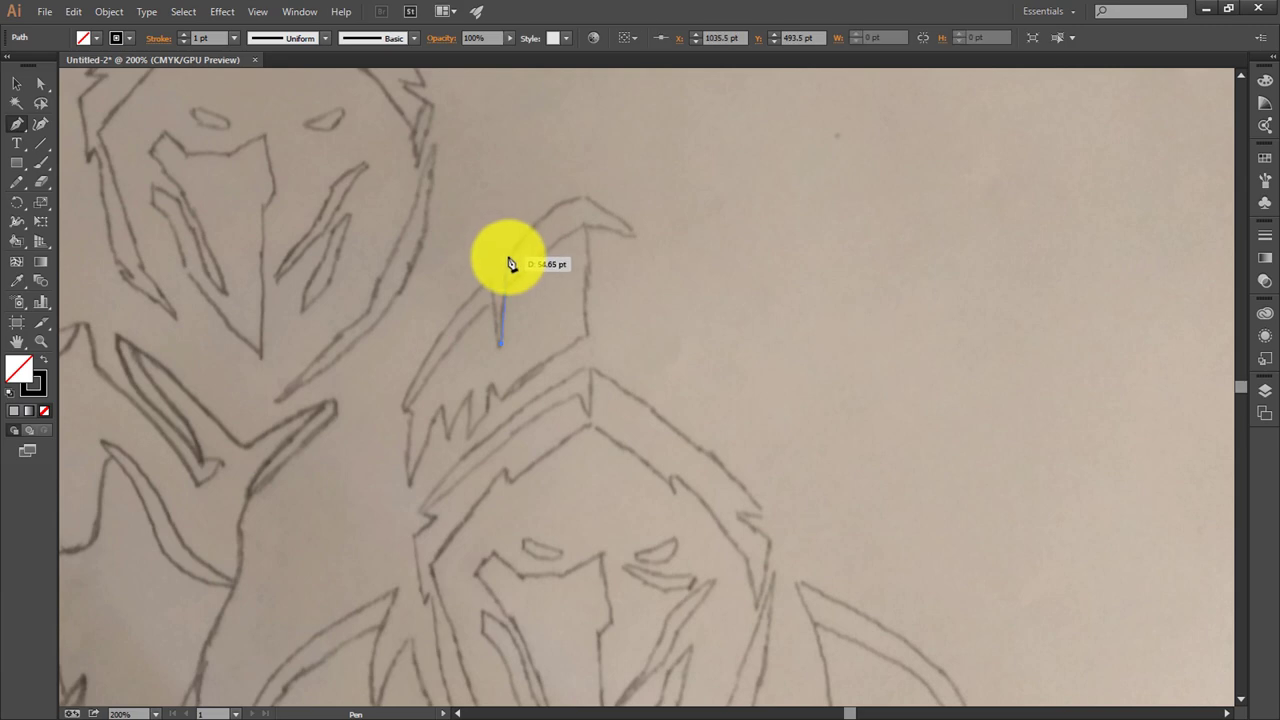
left_click(508, 259)
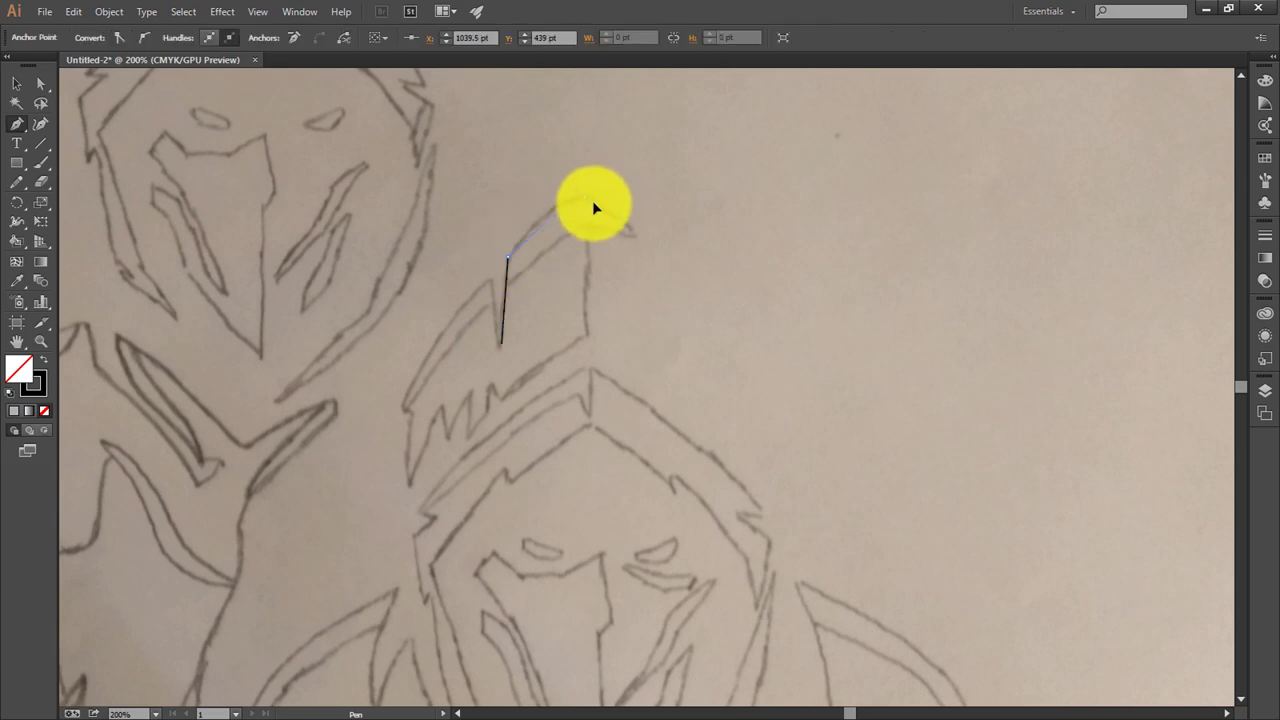
left_click_drag(593, 207, 604, 209)
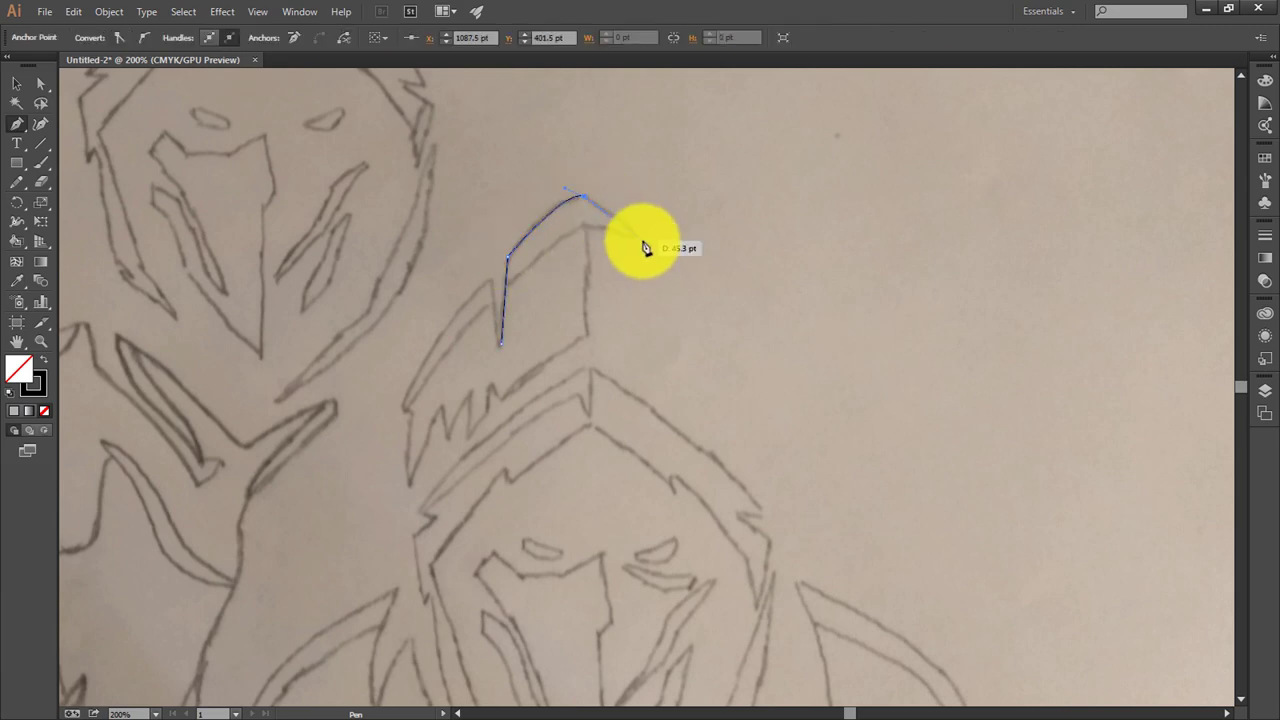
left_click_drag(590, 232, 636, 237)
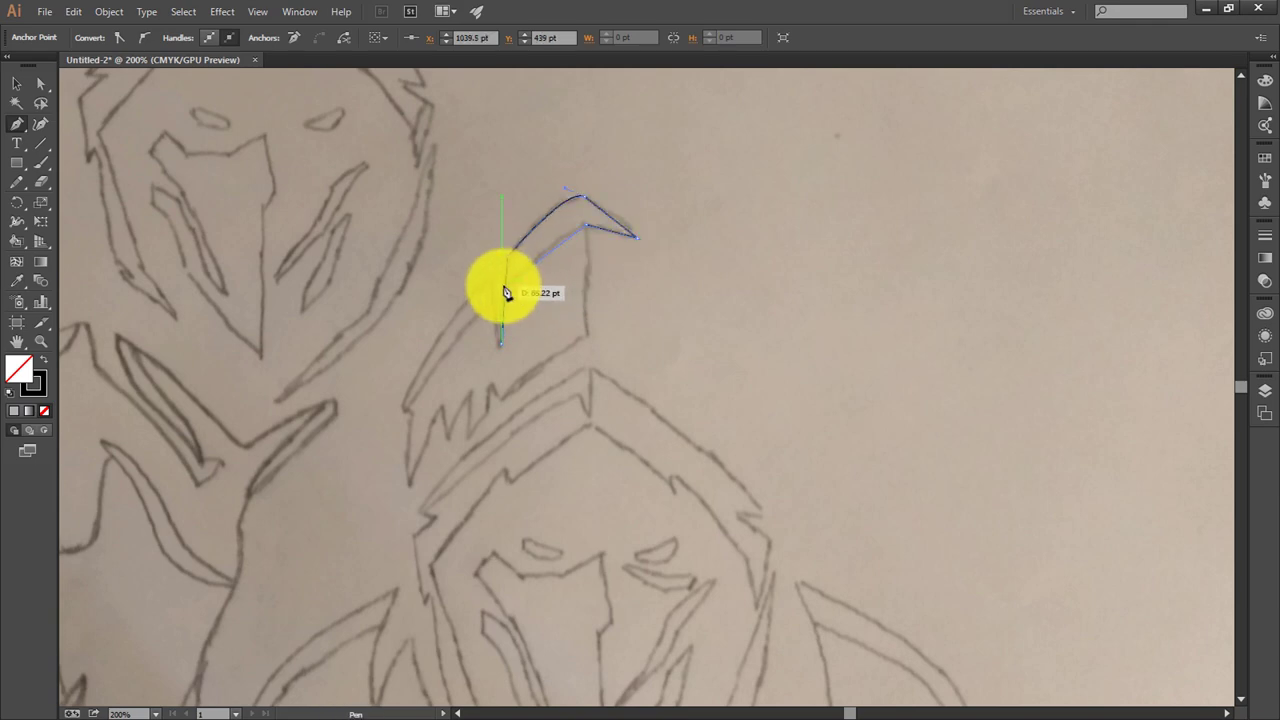
mouse_move(507, 292)
left_mouse_down()
mouse_move(503, 320)
mouse_move(472, 325)
mouse_move(577, 333)
mouse_move(516, 402)
left_mouse_up()
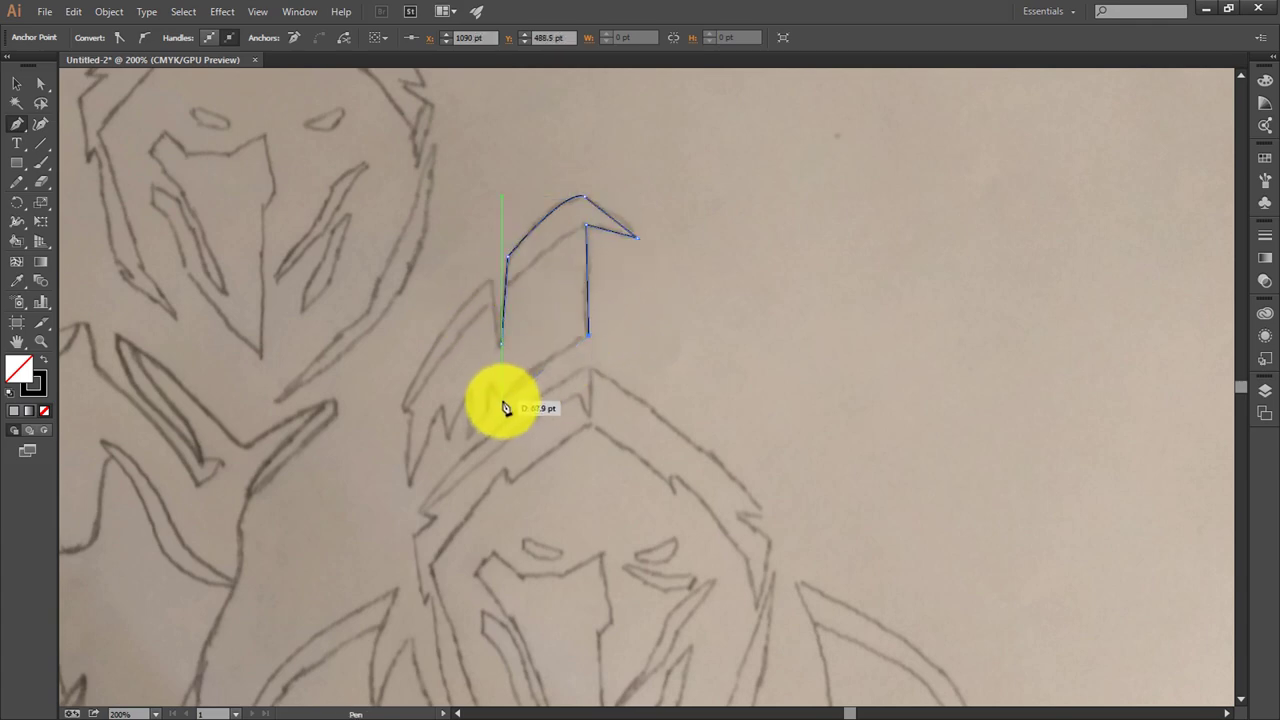
left_click(449, 440)
left_click(440, 408)
left_click(409, 486)
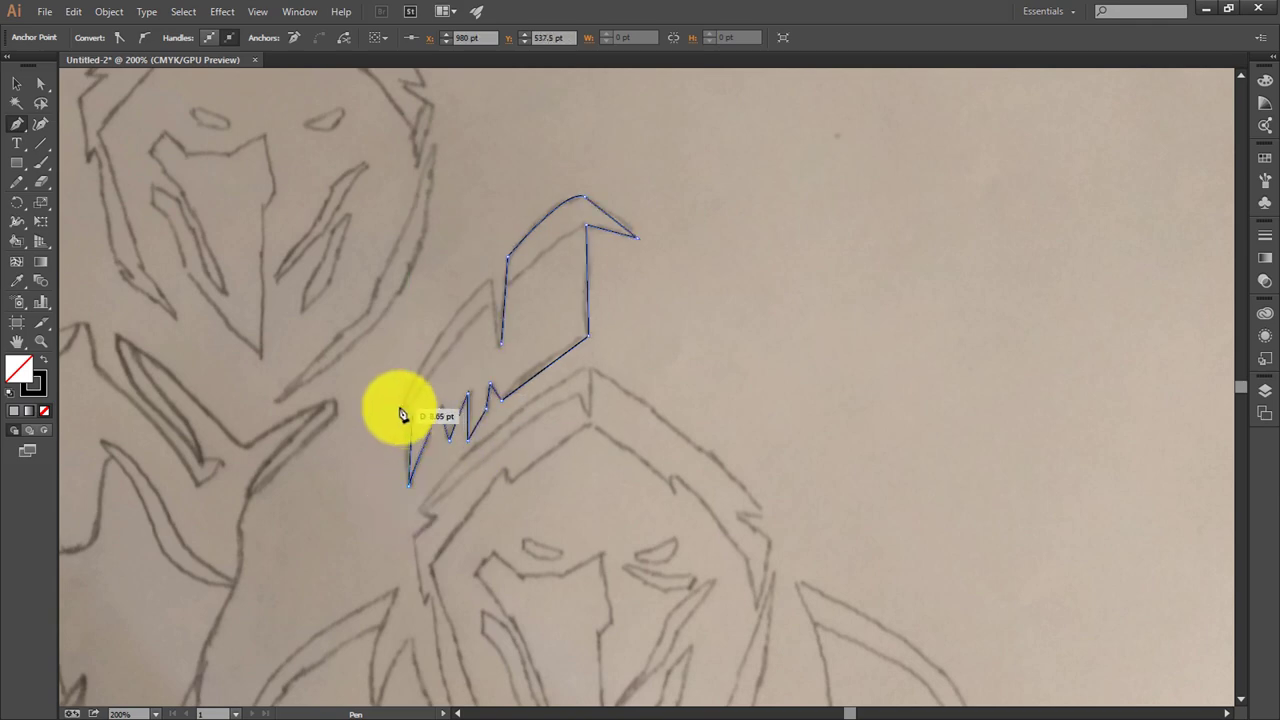
left_click(401, 408)
left_click_drag(545, 263, 540, 270)
scroll(600, 386, "down", 1)
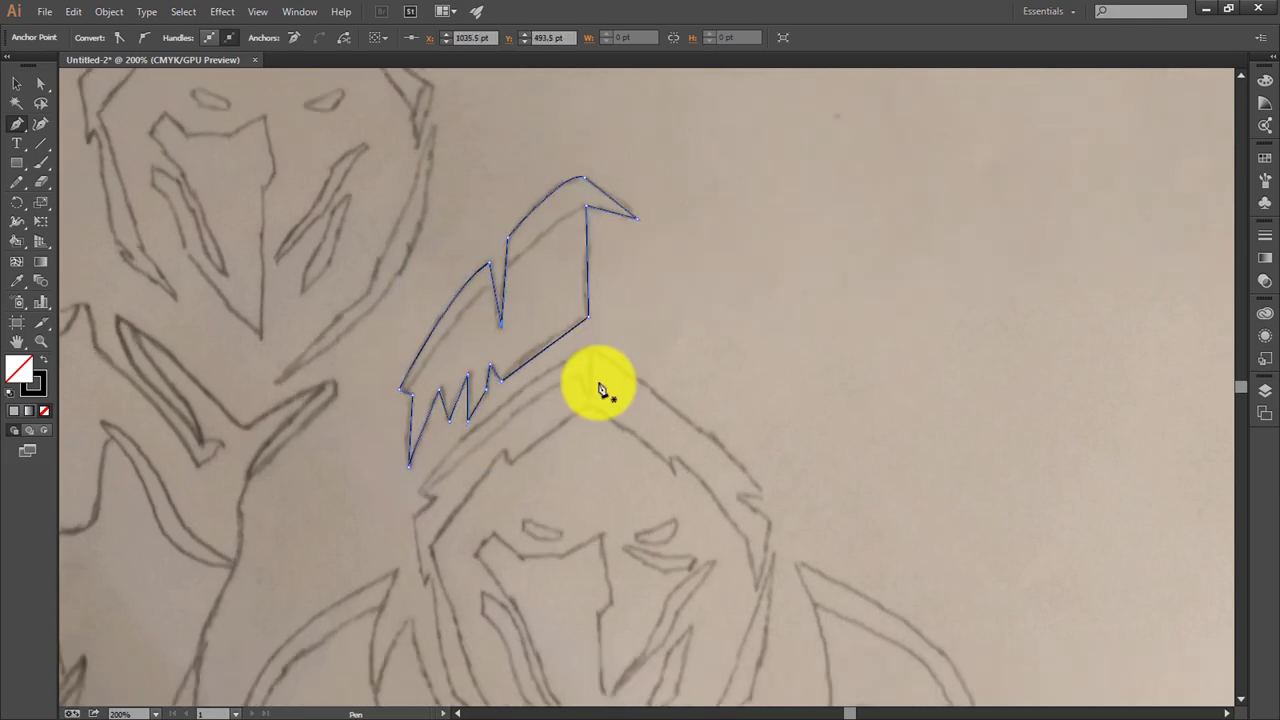
Step: Trace the full hood outline, closing it on its first anchor
left_click(418, 491)
mouse_move(588, 350)
left_mouse_down()
mouse_move(655, 337)
mouse_move(760, 492)
left_mouse_up()
left_click(757, 586)
scroll(720, 514, "down", 3)
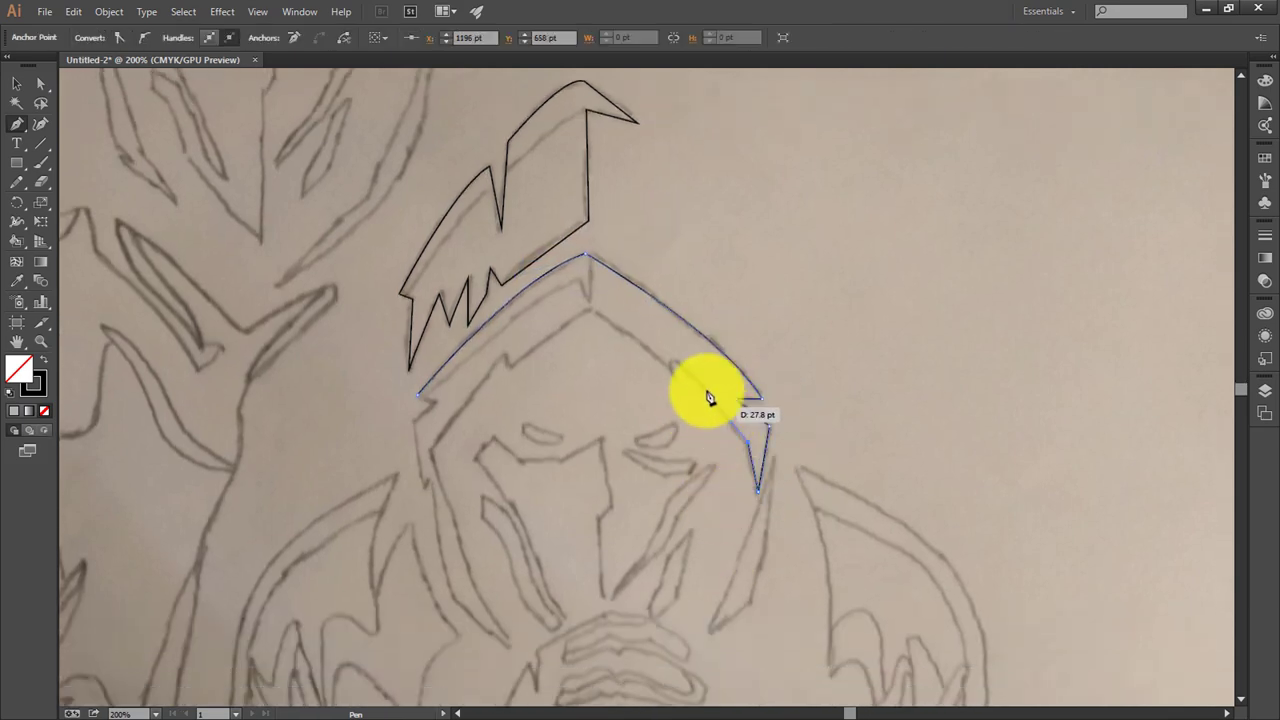
left_click(675, 373)
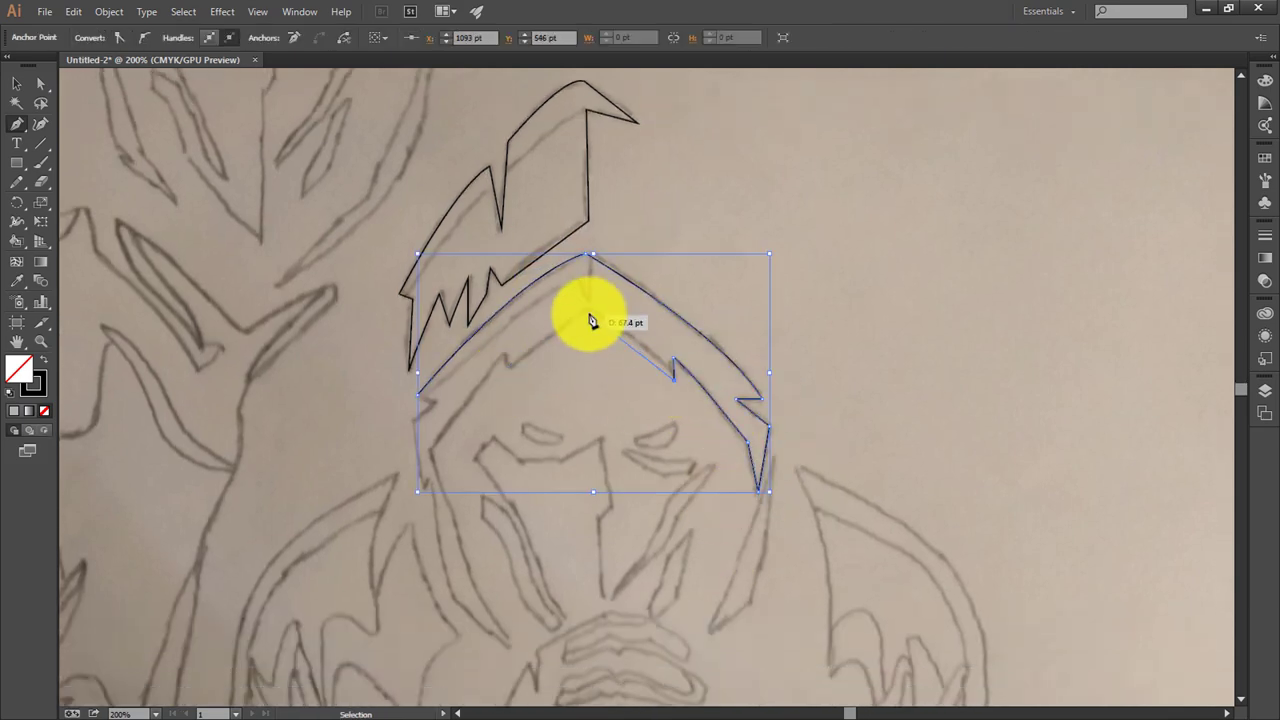
left_click_drag(588, 312, 522, 368)
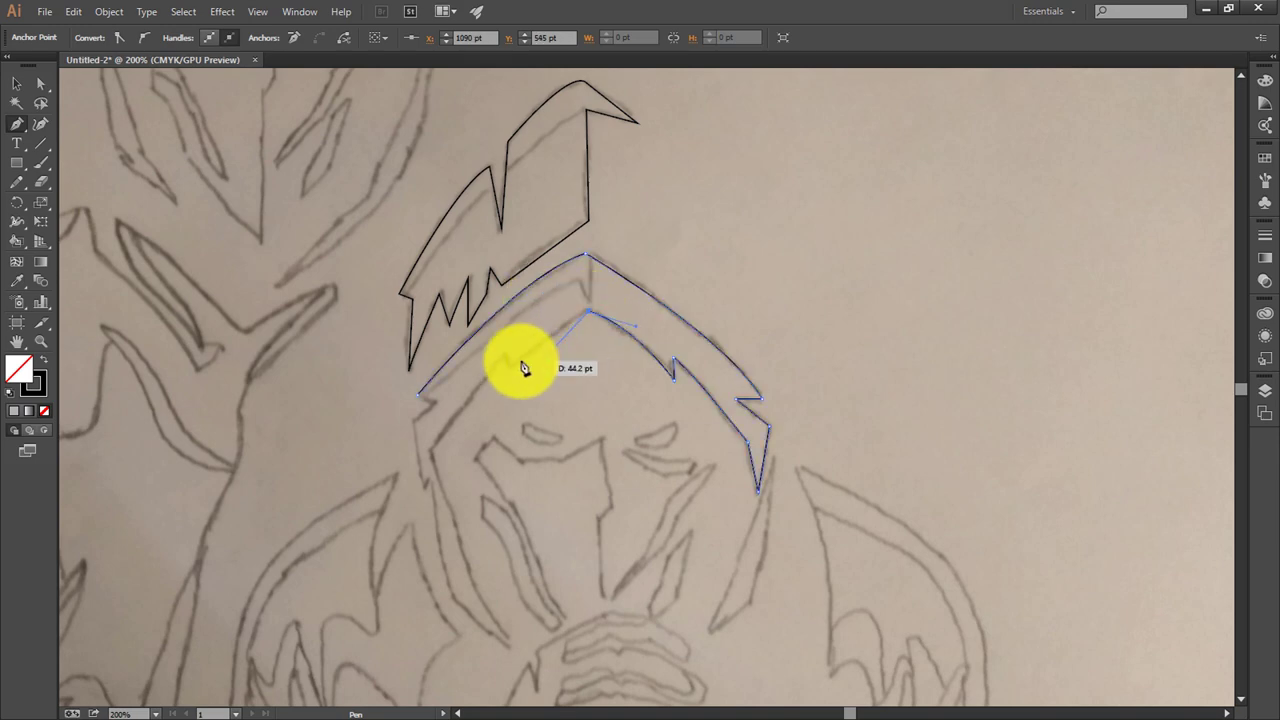
left_click(432, 446)
scroll(447, 507, "down", 1)
left_click(451, 477)
mouse_move(510, 605)
left_mouse_down()
mouse_move(449, 527)
mouse_move(437, 437)
left_mouse_up()
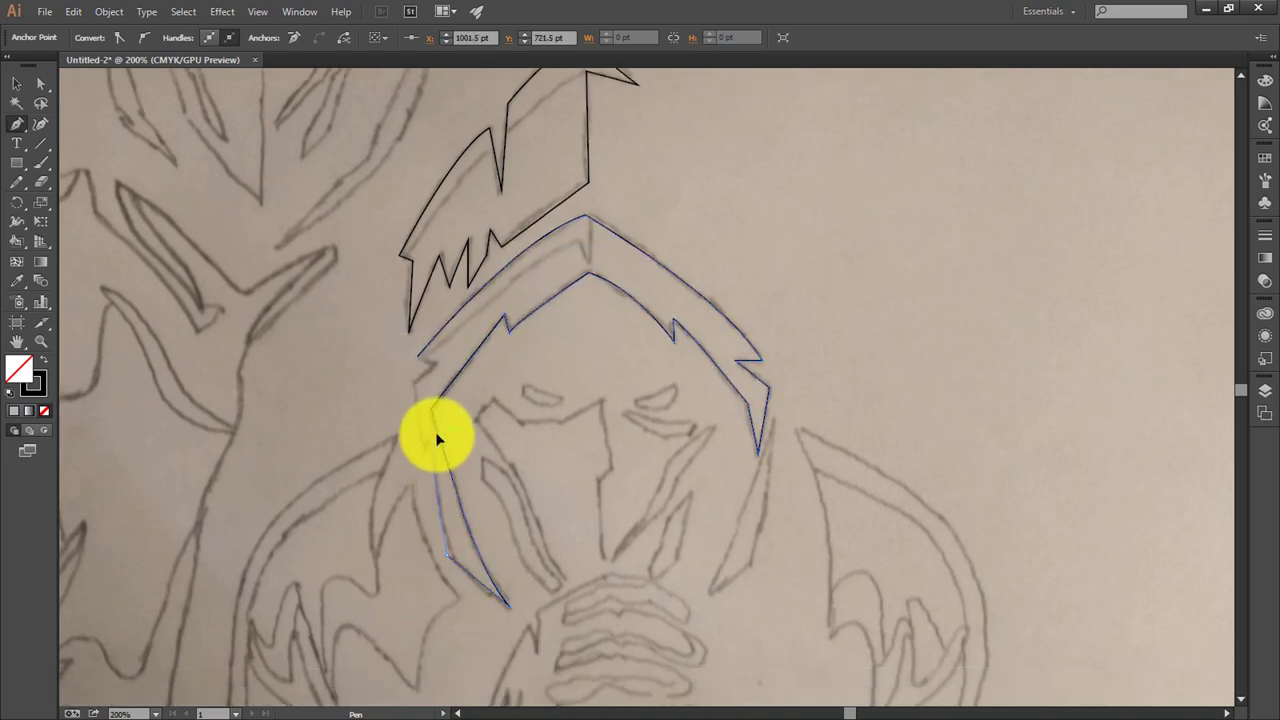
left_click(418, 356)
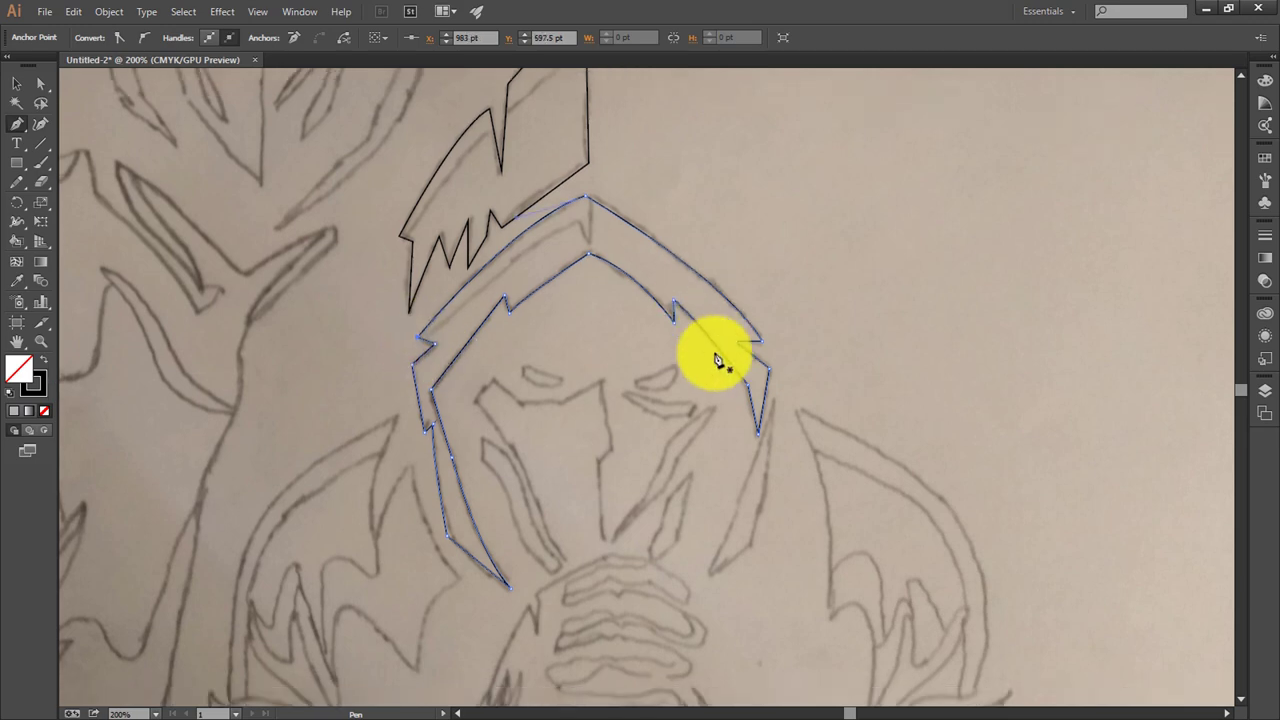
scroll(648, 395, "down", 2)
scroll(648, 395, "up", 1)
left_click_drag(476, 382, 528, 392)
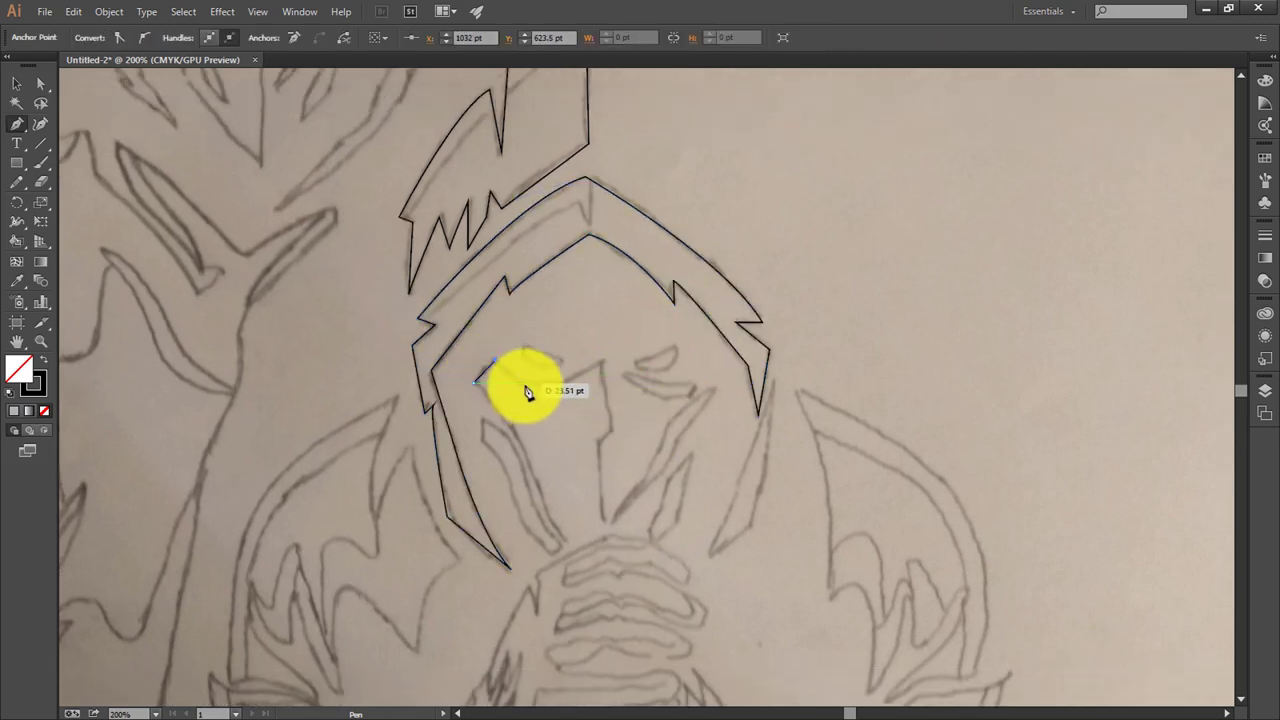
Step: Trace the front figure's mask as a closed black shape
left_click(601, 364)
left_click(609, 430)
left_click(597, 437)
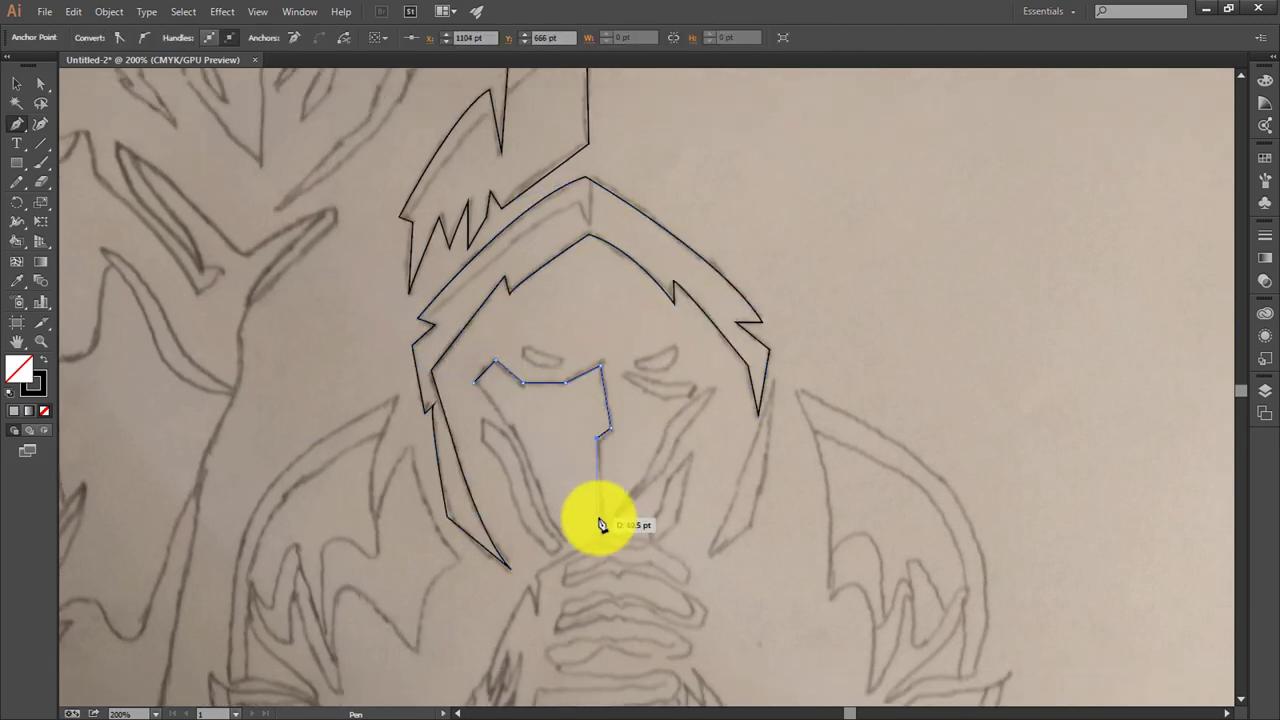
left_click(567, 537)
left_click(476, 382)
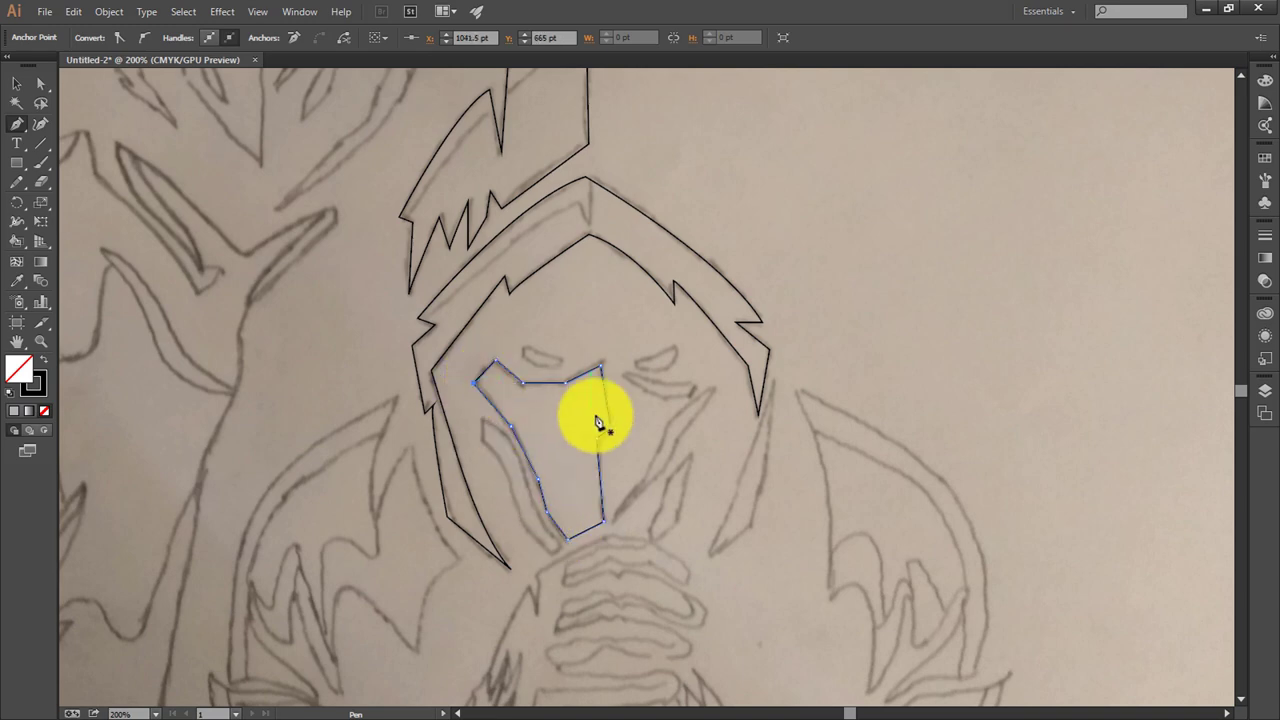
scroll(620, 390, "down", 1)
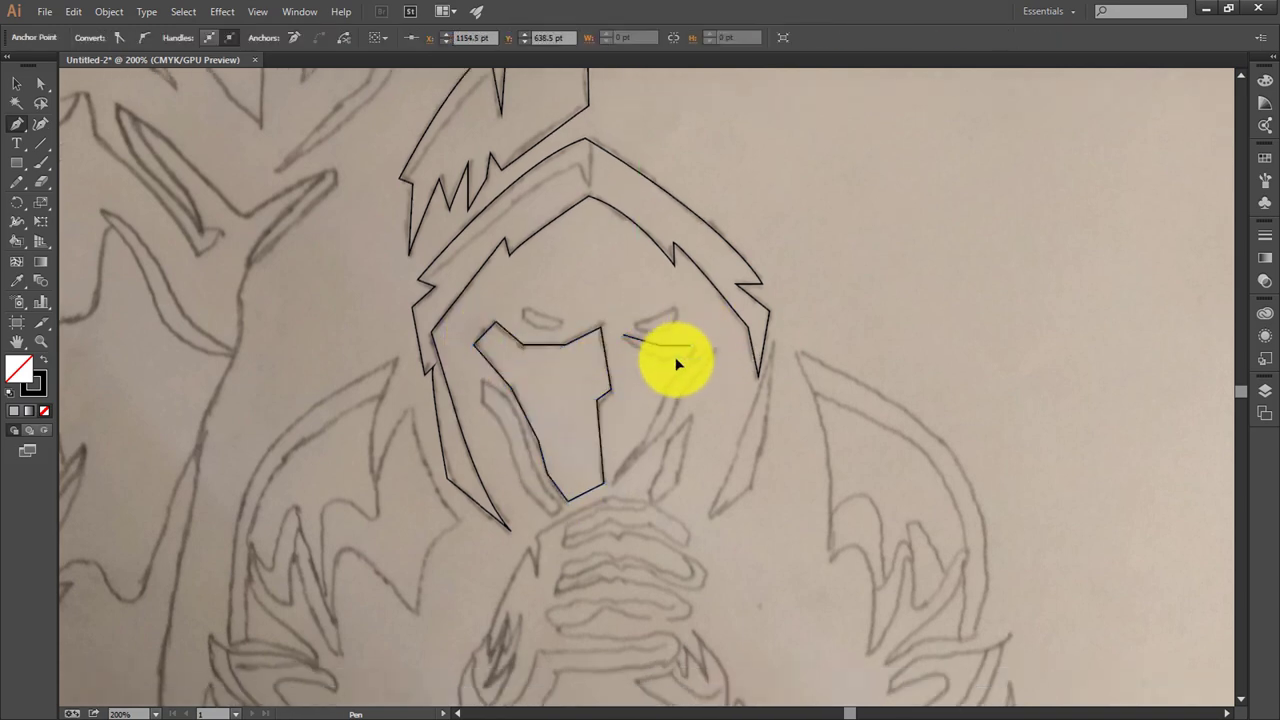
Step: Outline the right eye slit and the narrow left face stripe as closed paths
left_click(689, 357)
left_click(664, 361)
left_click(622, 335)
left_click(505, 425)
scroll(515, 425, "down", 2)
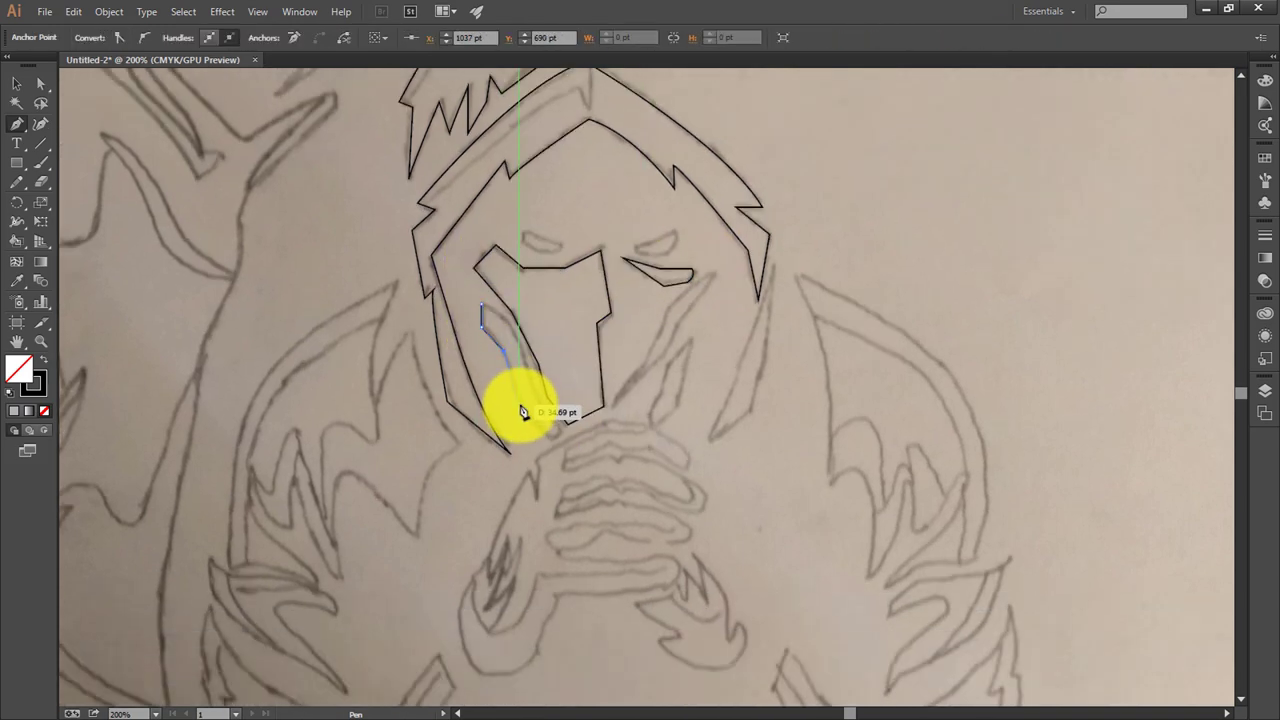
left_click(561, 431)
left_click(536, 406)
left_click(518, 343)
left_click(481, 305)
Step: Zoom in and trace the long face stripe right of the mask
key("ctrl+plus")
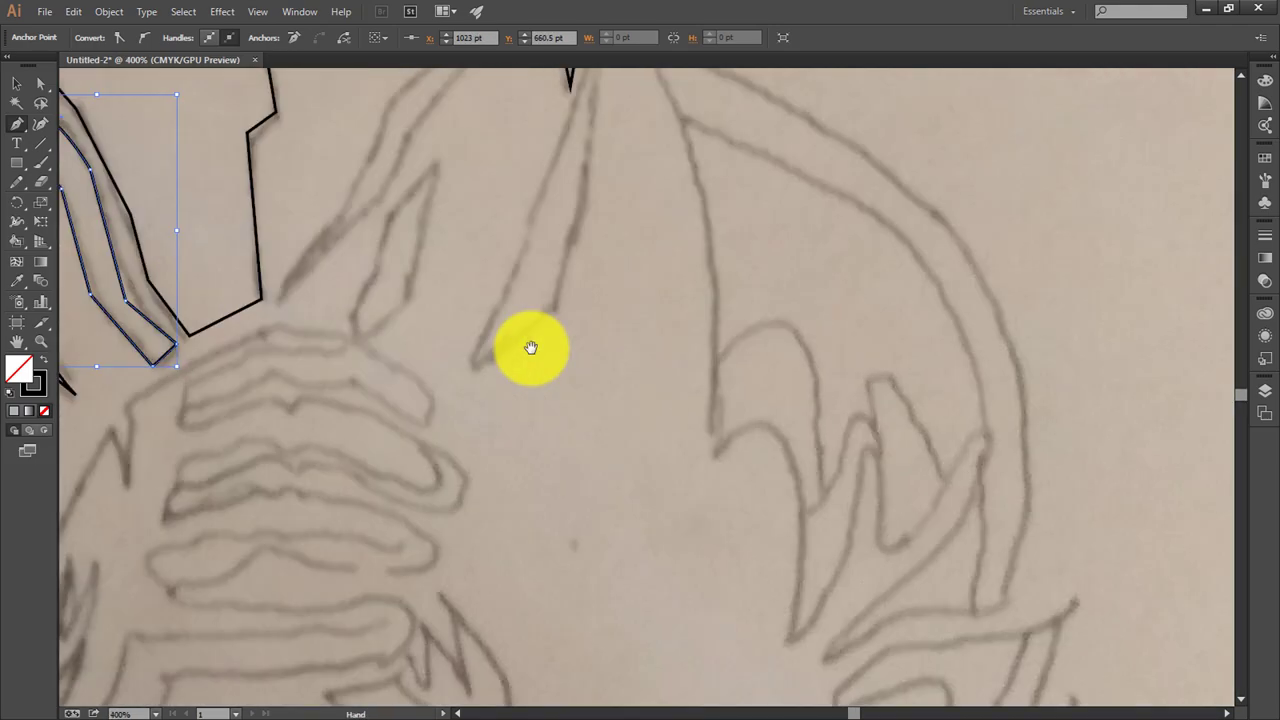
left_click(605, 626)
left_click(712, 441)
left_click(808, 366)
left_click(738, 458)
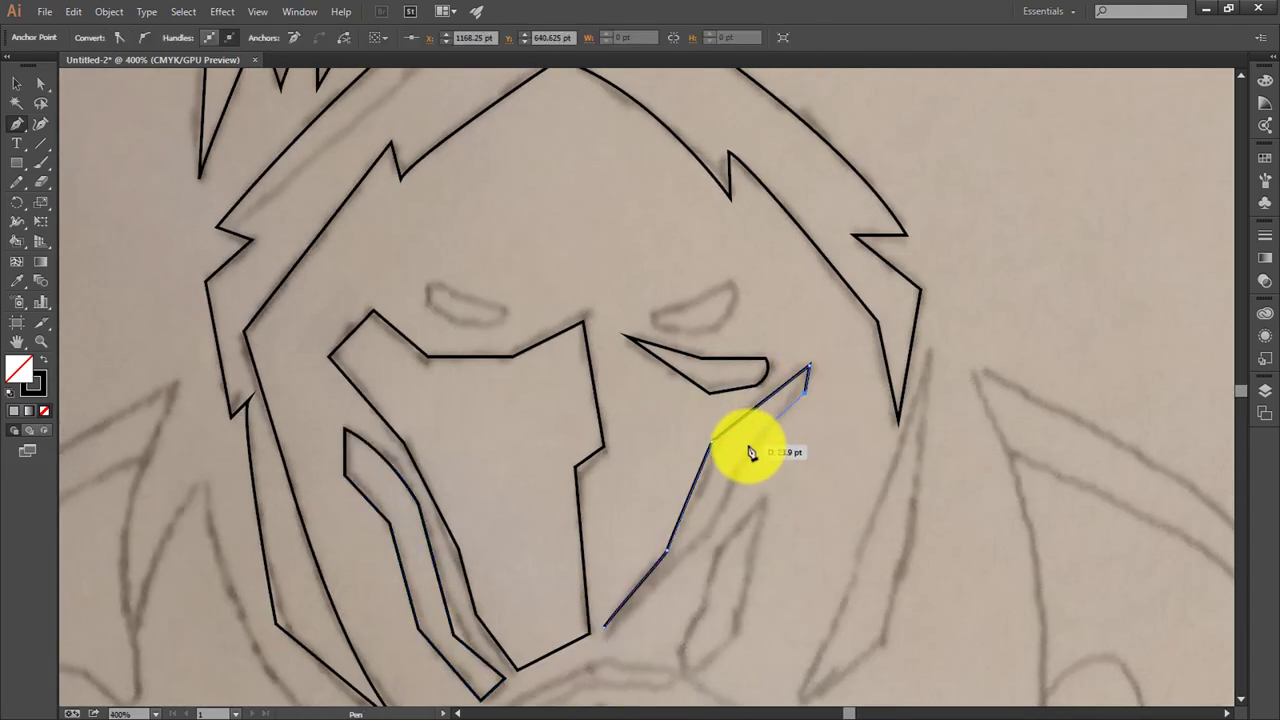
left_click(707, 533)
scroll(632, 527, "down", 2)
scroll(632, 527, "down", 2)
Step: Trace the small stripe below the mask as a closed shape
left_click(604, 452)
left_click(683, 477)
left_click(716, 374)
scroll(716, 374, "down", 2)
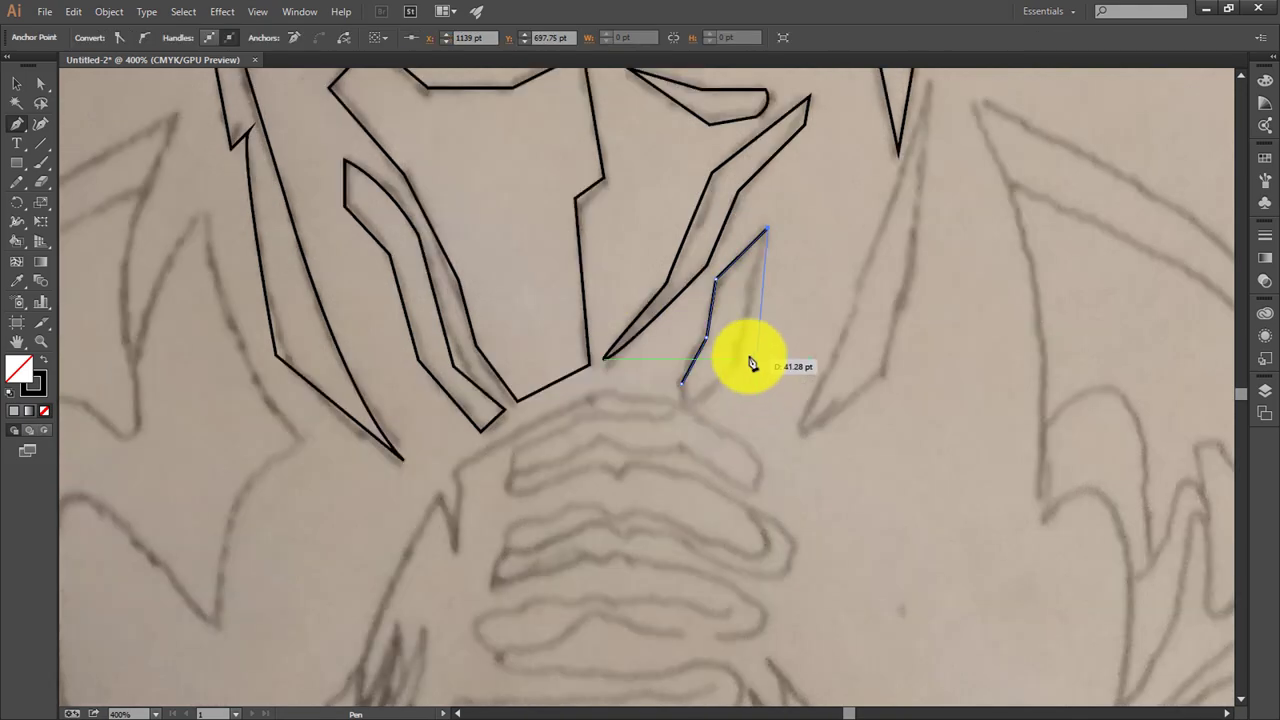
left_click(683, 381)
scroll(671, 506, "up", 3)
scroll(671, 506, "right", 5)
Step: Trace the hood's right inner flap as a closed shape
left_click(586, 537)
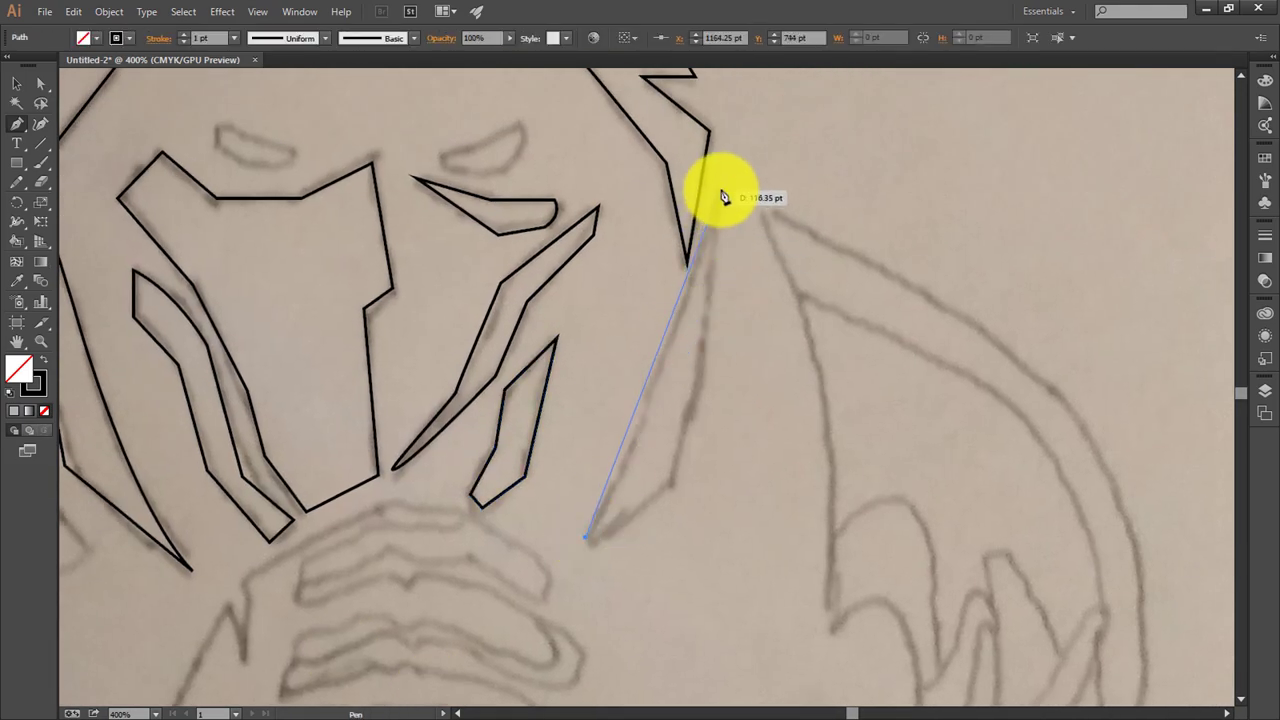
left_click(720, 190)
left_click(586, 537)
scroll(886, 303, "down", 5)
scroll(886, 303, "left", 5)
scroll(686, 363, "down", 2)
scroll(686, 363, "left", 1)
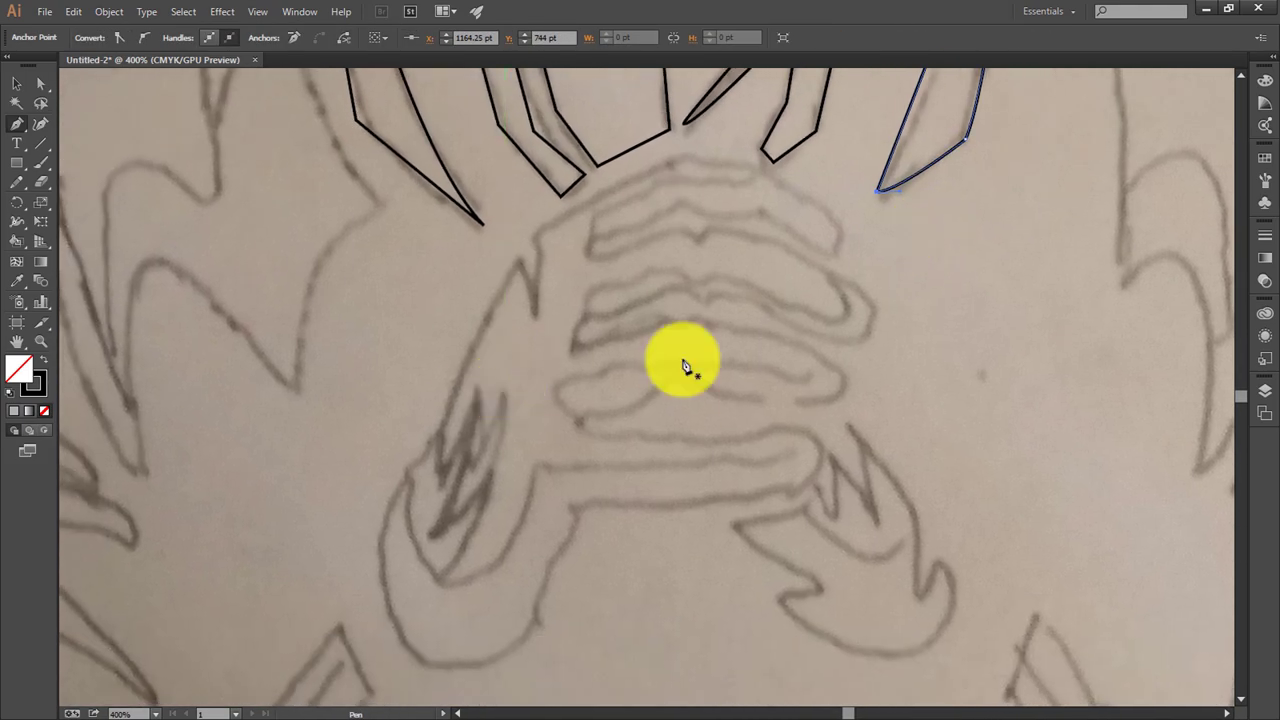
Step: Trace the top of the hand around the first and second fingers with curved anchors
left_click(535, 237)
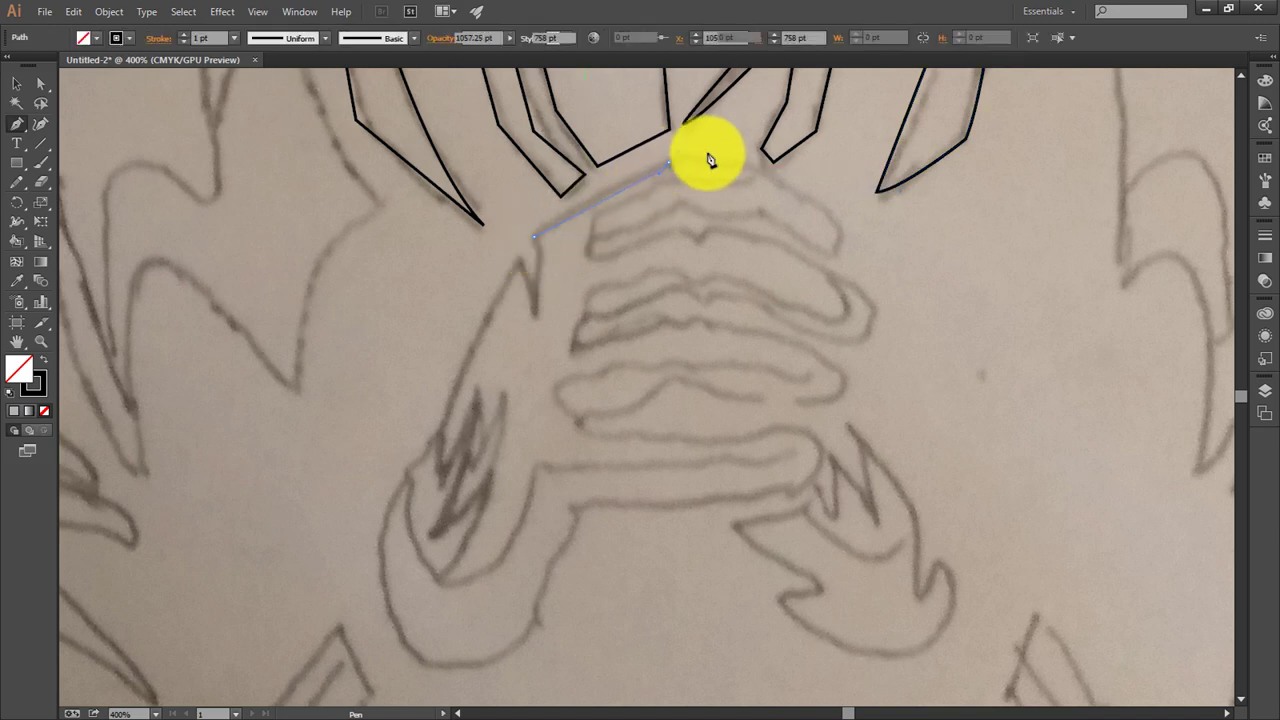
left_click(668, 163)
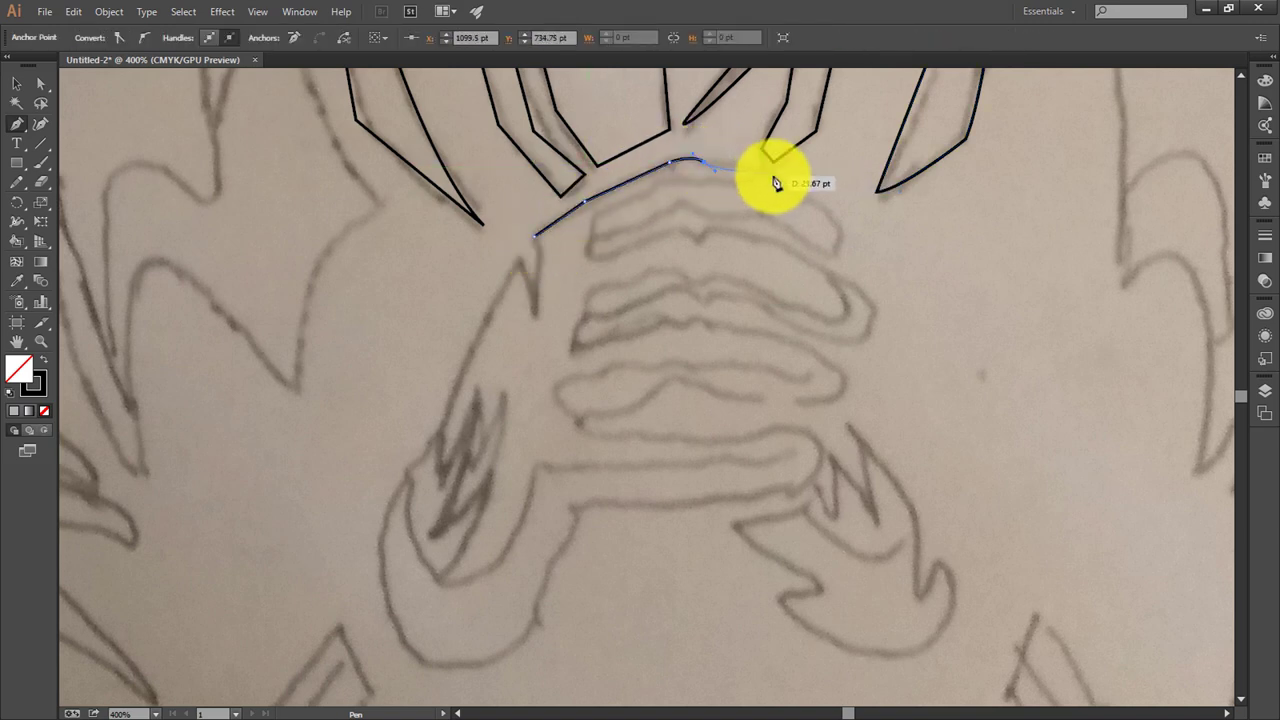
left_click(702, 161)
left_click_drag(840, 203, 849, 259)
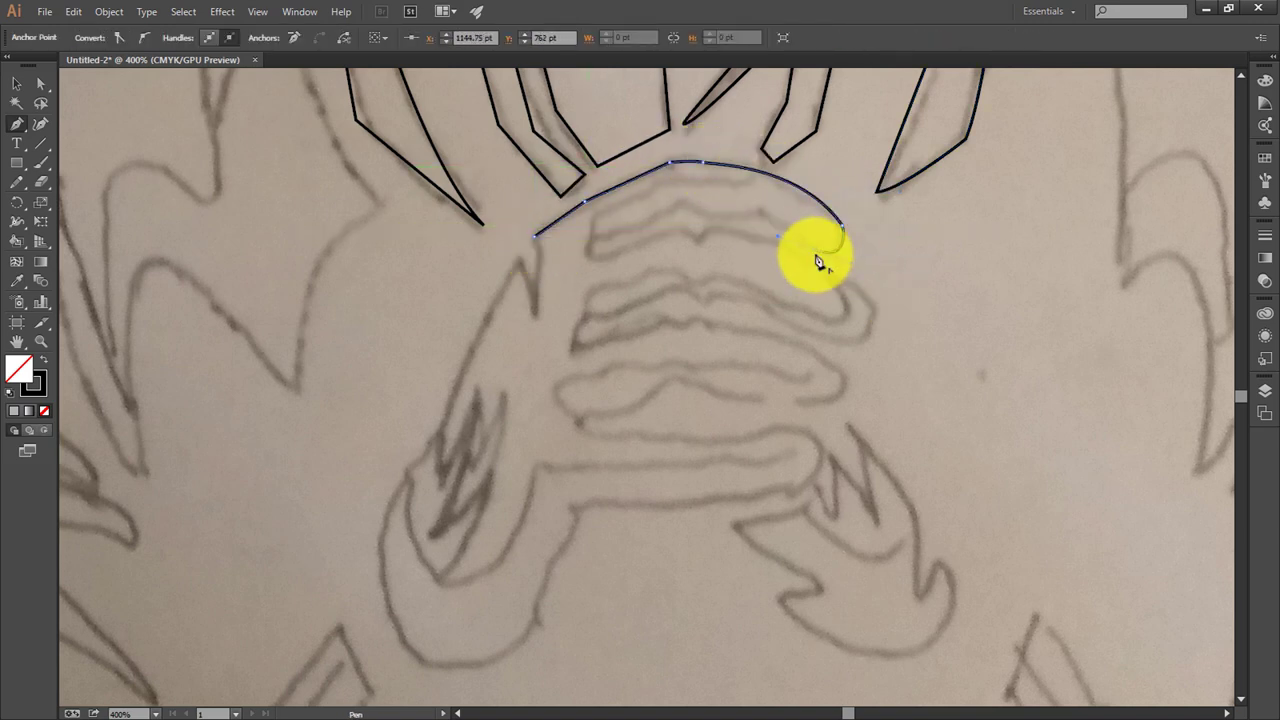
left_click_drag(762, 210, 698, 218)
left_click(684, 203)
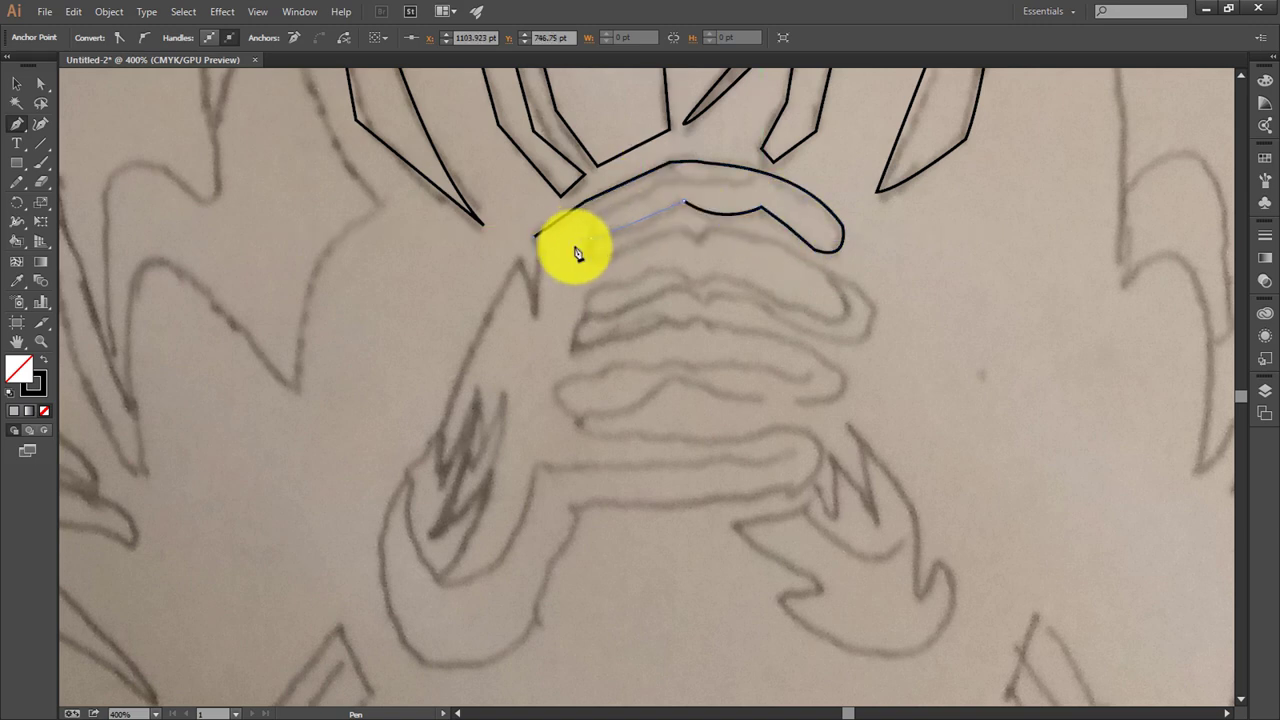
left_click_drag(587, 256, 648, 250)
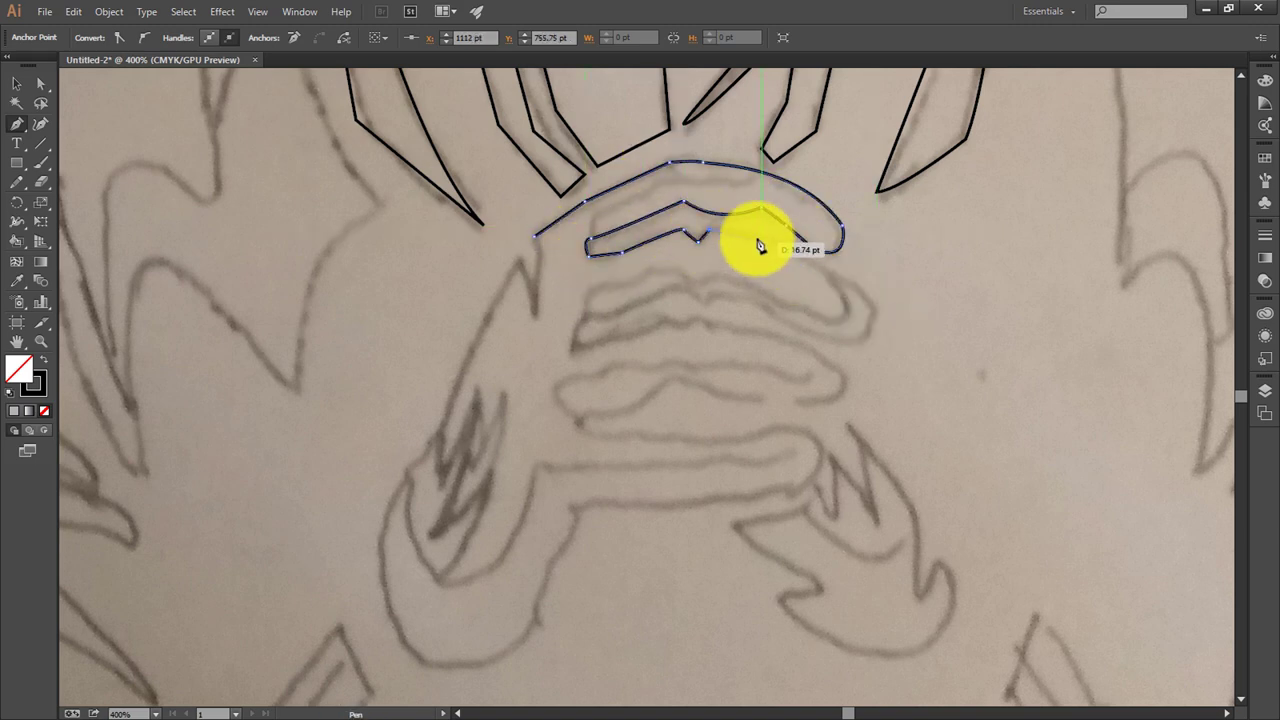
left_click_drag(870, 312, 876, 350)
left_click_drag(693, 303, 697, 330)
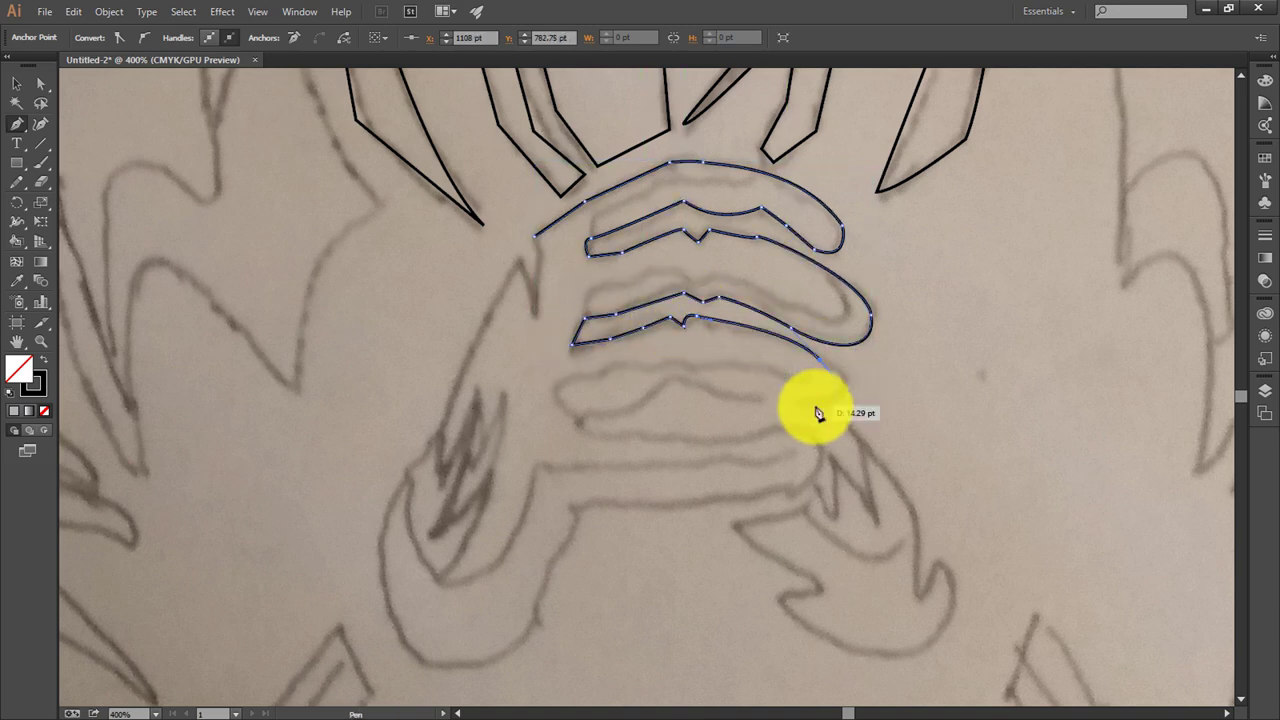
Step: Continue the hand outline around the third and bottom fingers
mouse_move(818, 358)
left_mouse_down()
mouse_move(842, 372)
mouse_move(745, 405)
left_mouse_up()
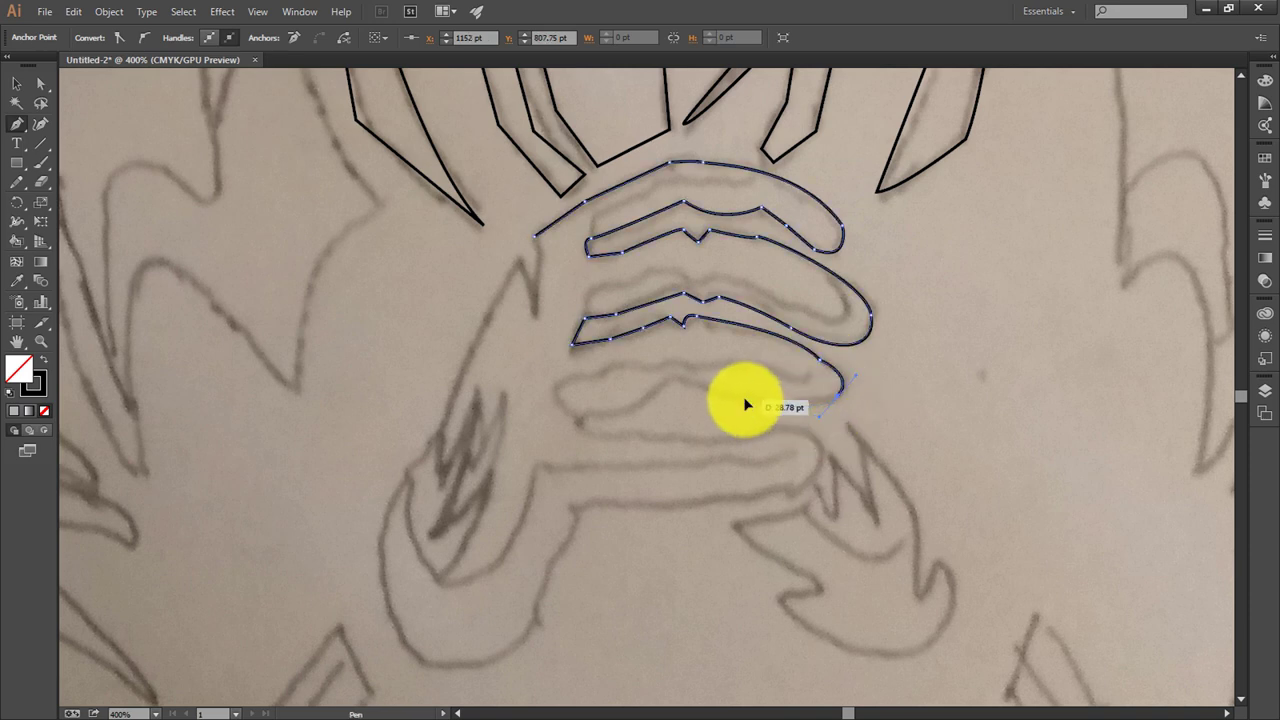
left_click_drag(637, 411, 638, 410)
key("ctrl")
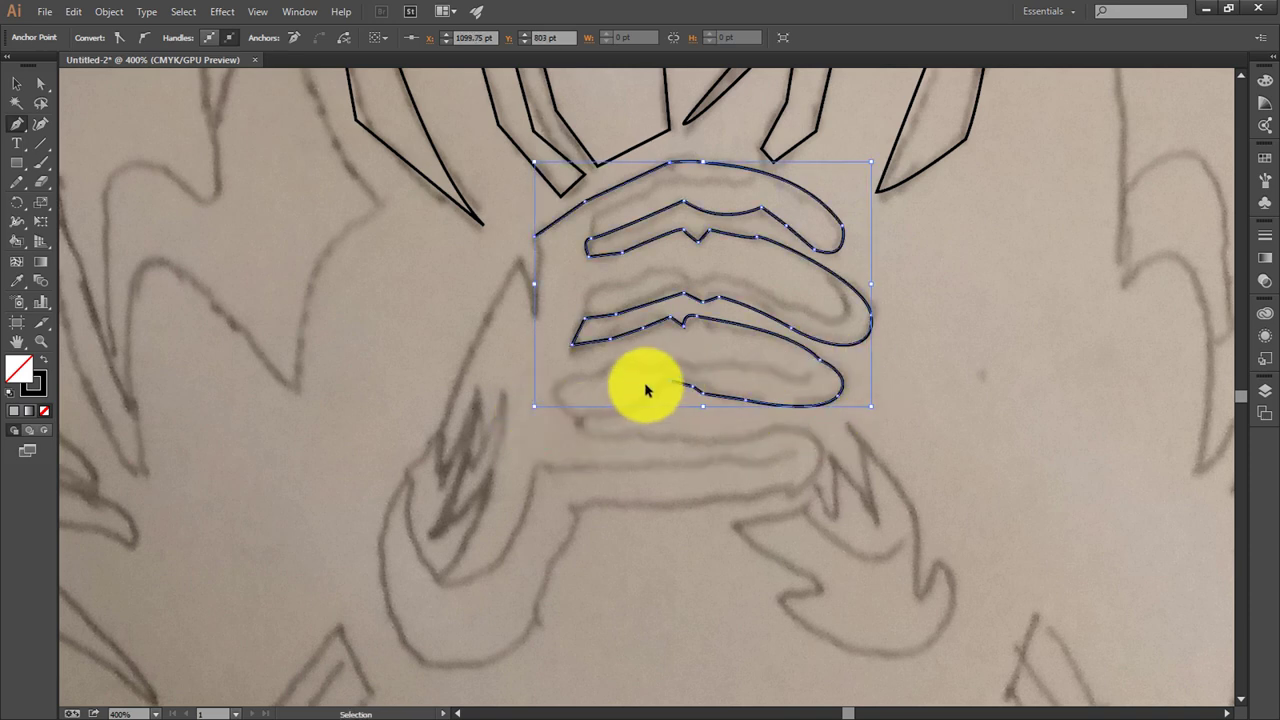
left_click_drag(669, 388, 667, 386)
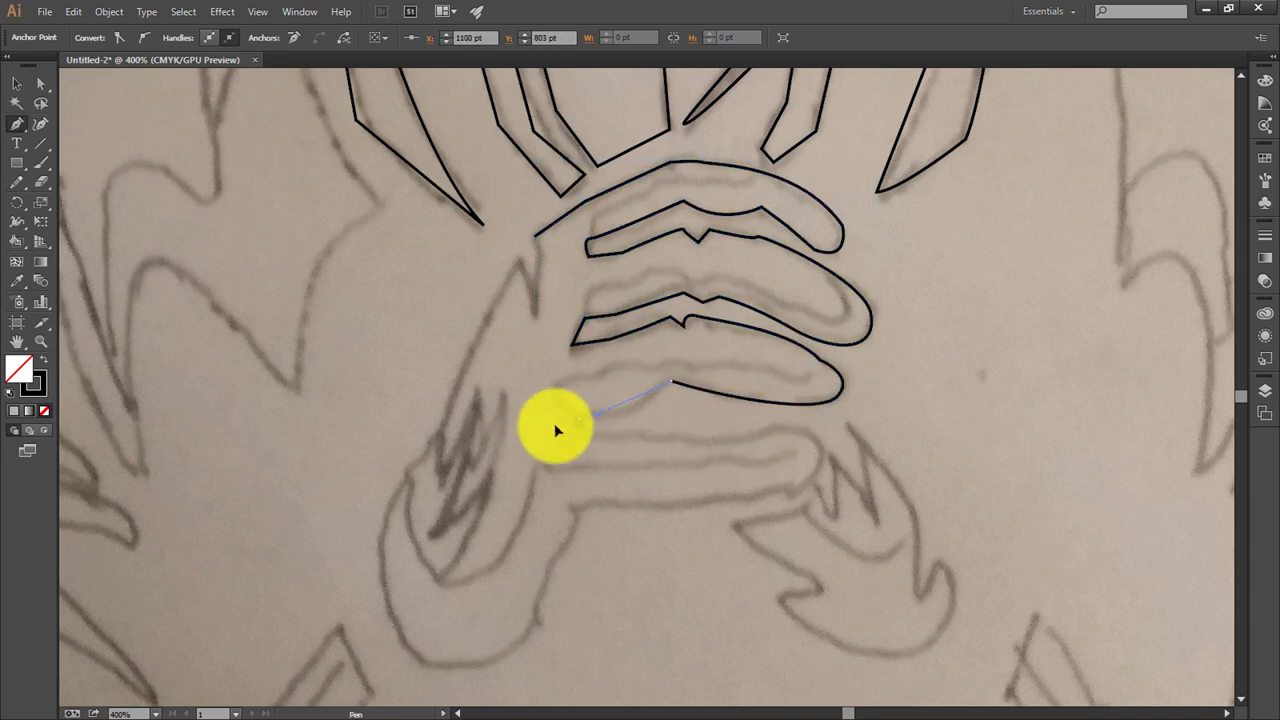
left_click_drag(583, 430, 580, 427)
left_click_drag(775, 428, 812, 421)
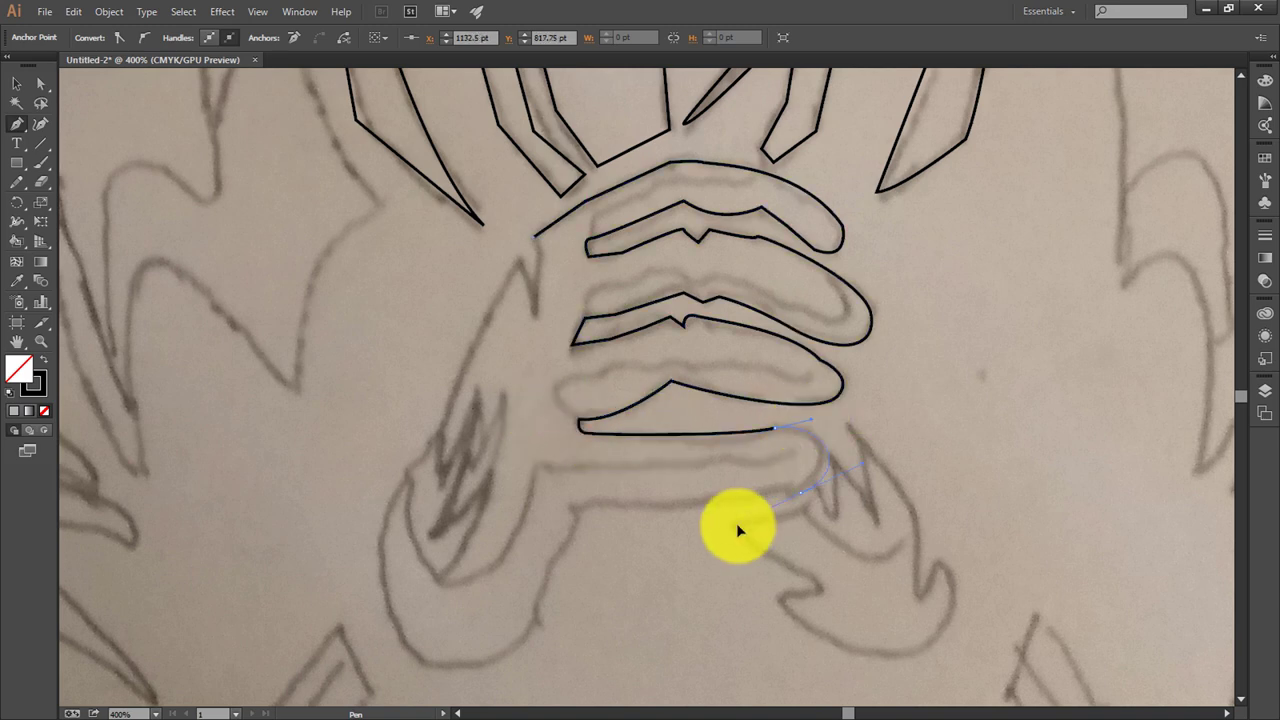
left_click_drag(755, 548, 752, 545)
scroll(560, 520, "down", 3)
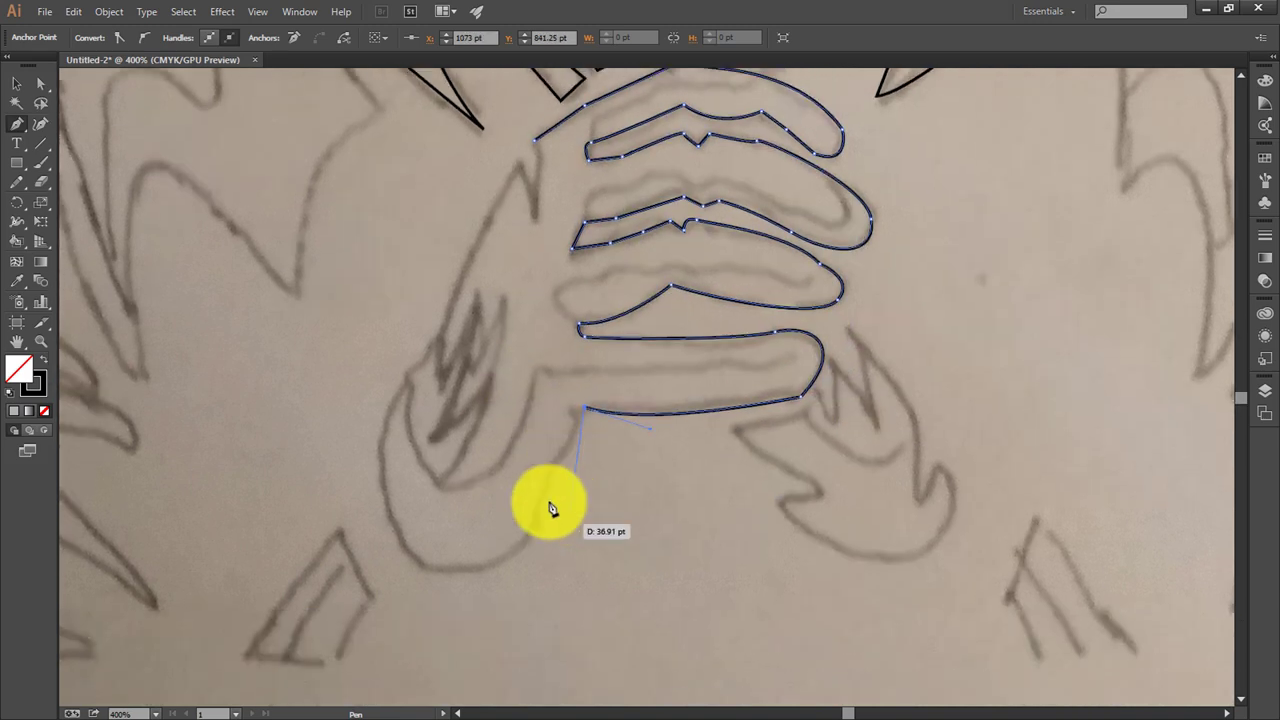
Step: Trace the palm base, knuckle notch and bottom of the hand back toward the start
left_click(569, 408)
scroll(565, 435, "down", 2)
mouse_move(537, 449)
left_mouse_down()
mouse_move(545, 461)
mouse_move(545, 449)
left_mouse_up()
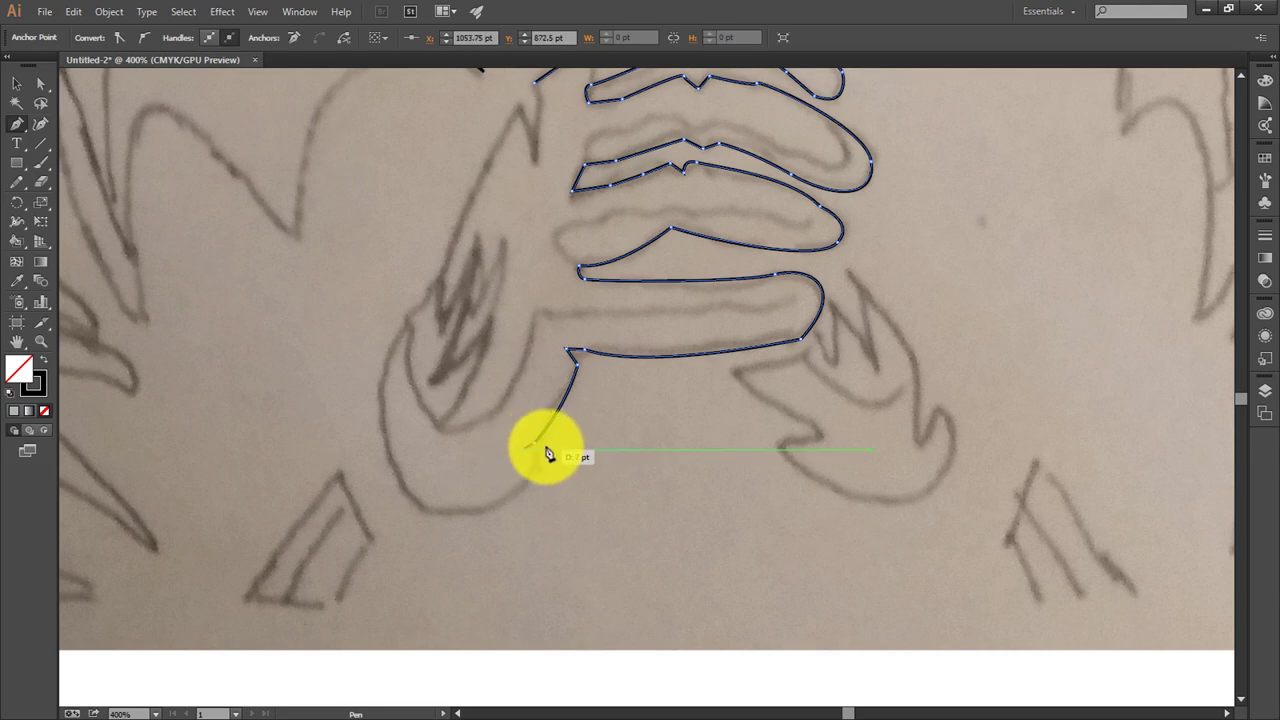
left_click_drag(493, 525, 460, 522)
left_click_drag(383, 374, 383, 194)
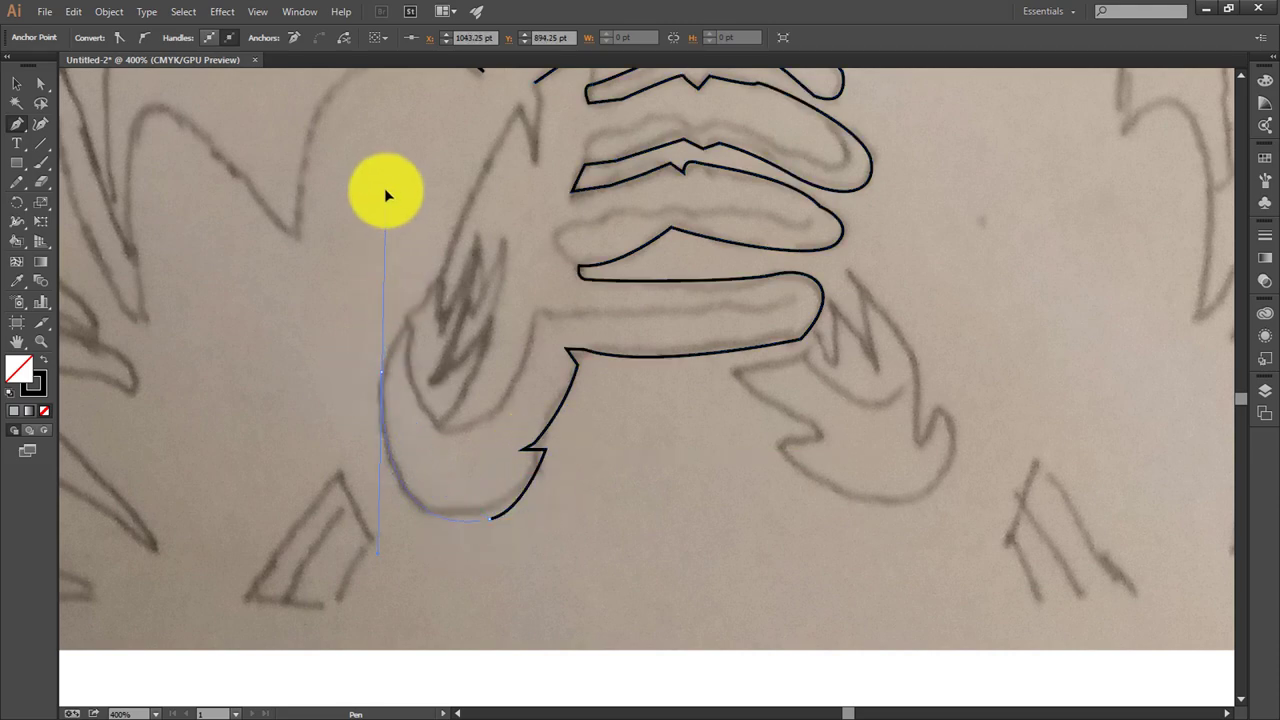
scroll(384, 200, "up", 3)
left_click(402, 425)
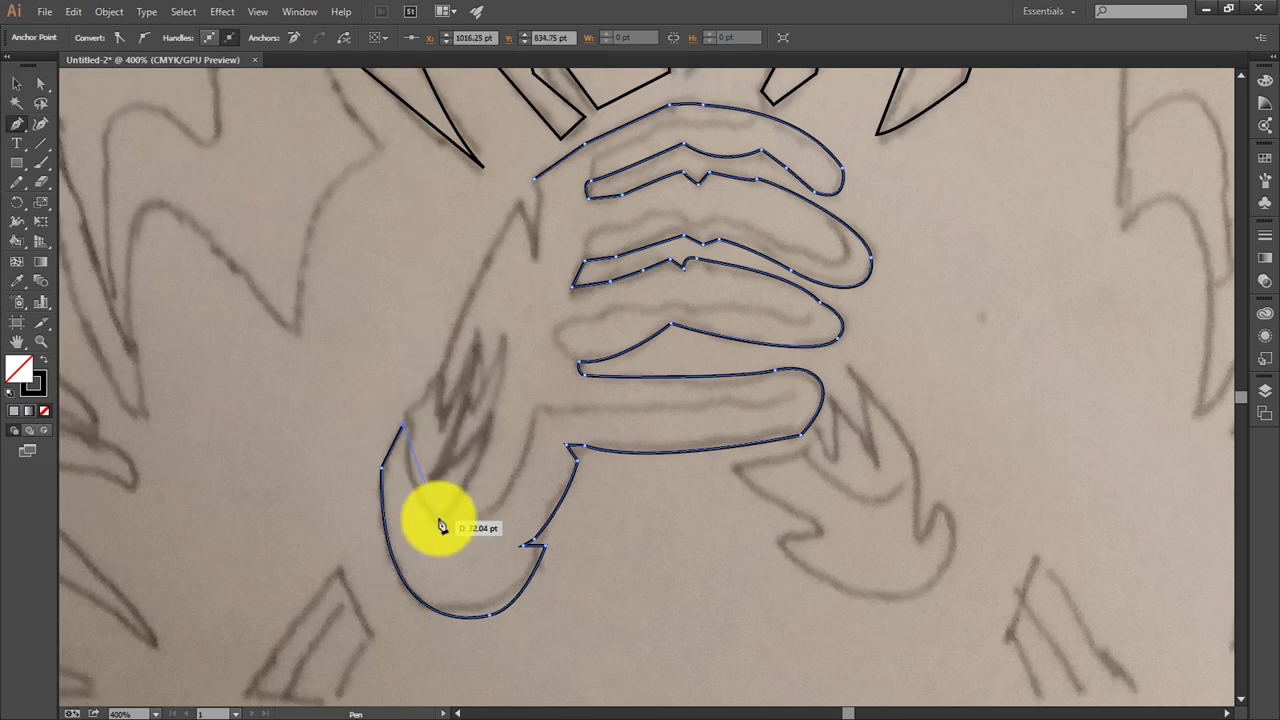
mouse_move(437, 516)
left_mouse_down()
mouse_move(493, 420)
mouse_move(440, 519)
mouse_move(434, 503)
left_mouse_up()
scroll(430, 480, "up", 2)
scroll(443, 466, "up", 1)
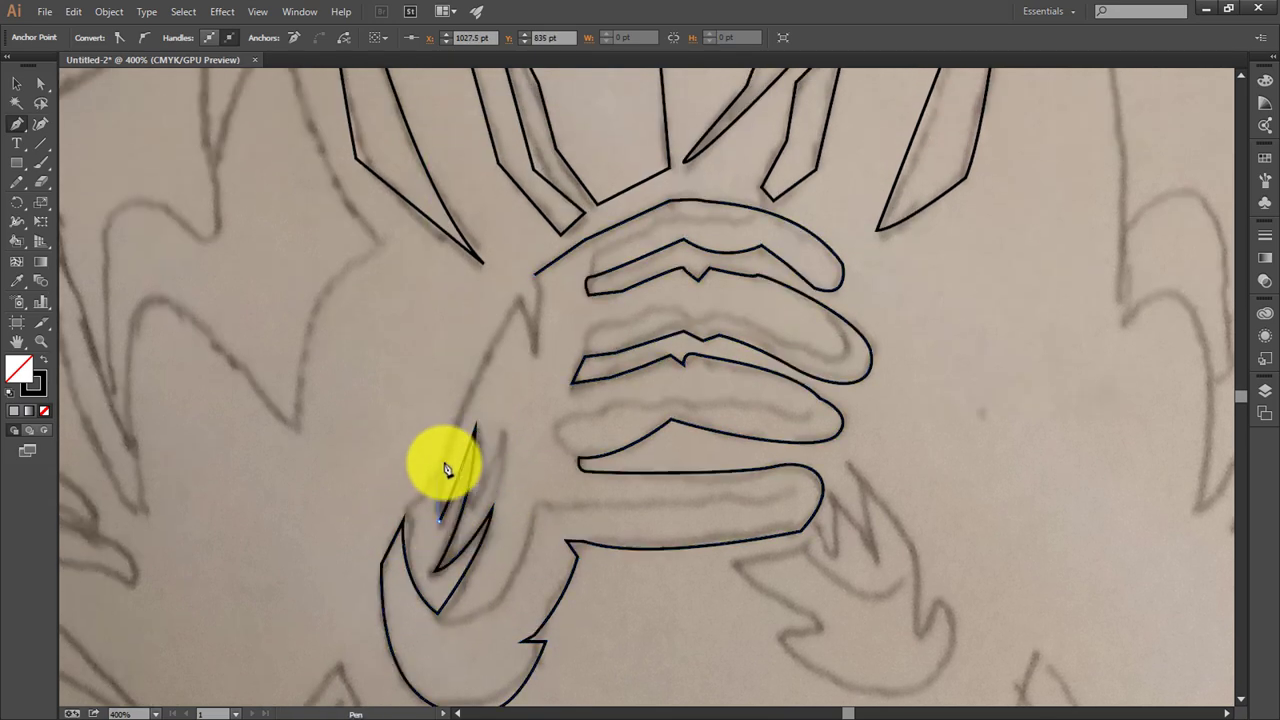
scroll(443, 466, "up", 1)
mouse_move(519, 357)
left_mouse_down()
mouse_move(537, 400)
mouse_move(543, 343)
left_mouse_up()
Step: Close the hand outline at its start point and pan to the area below the fingers
scroll(543, 335, "right", 1)
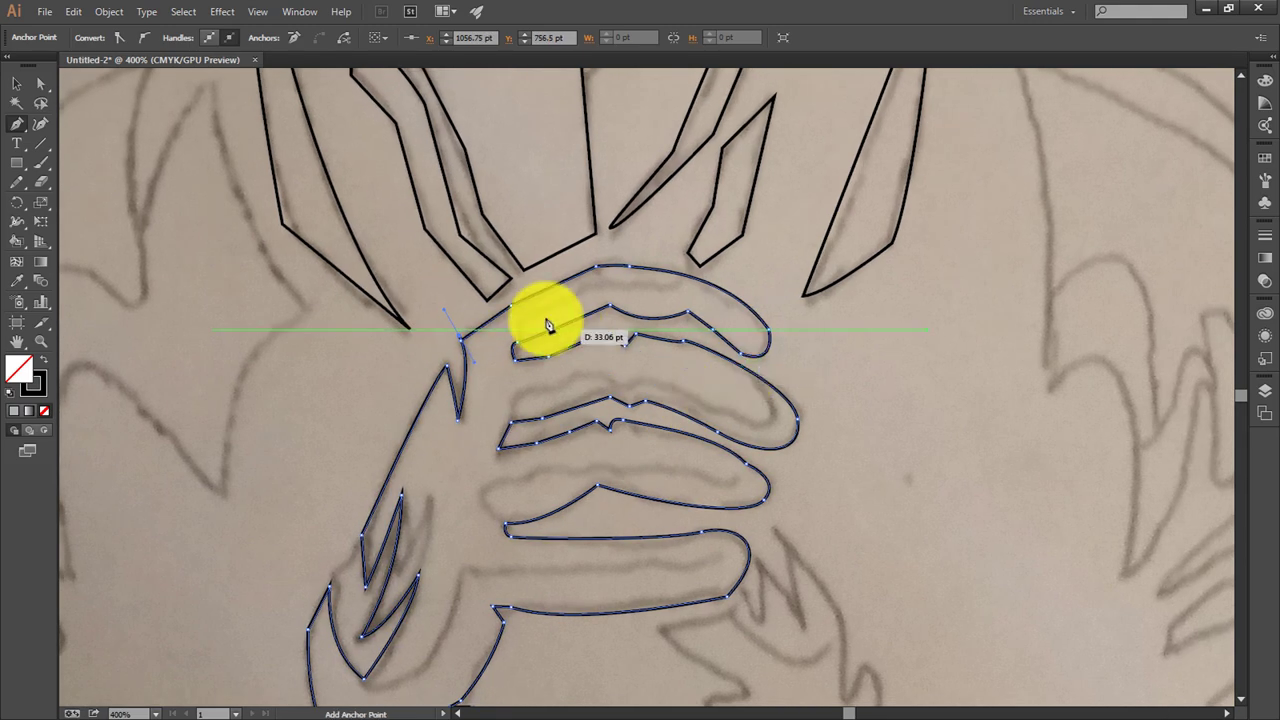
left_click(463, 312)
left_click_drag(463, 309, 329, 184)
scroll(400, 300, "down", 2)
Step: Trace the spiky claw's curved spikes and zigzag points beneath the fingers
mouse_move(430, 359)
left_mouse_down()
mouse_move(491, 361)
mouse_move(520, 288)
left_mouse_up()
left_click_drag(573, 364, 548, 269)
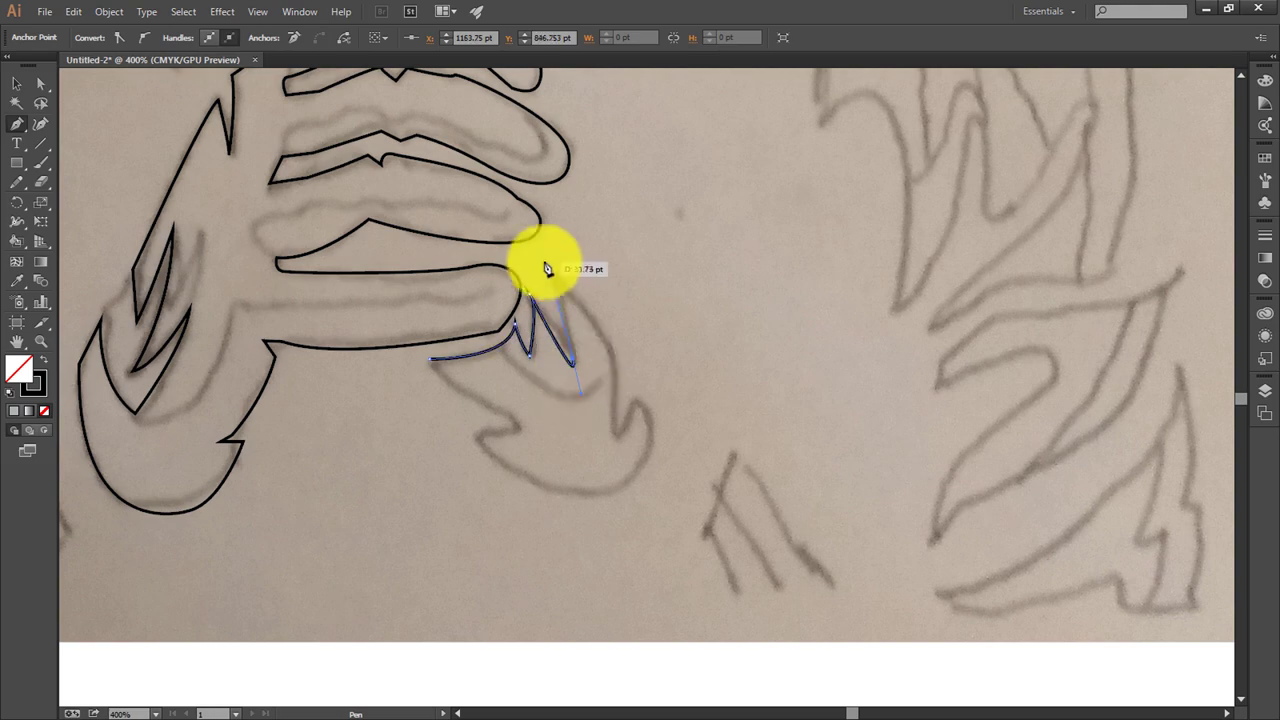
scroll(604, 311, "down", 1)
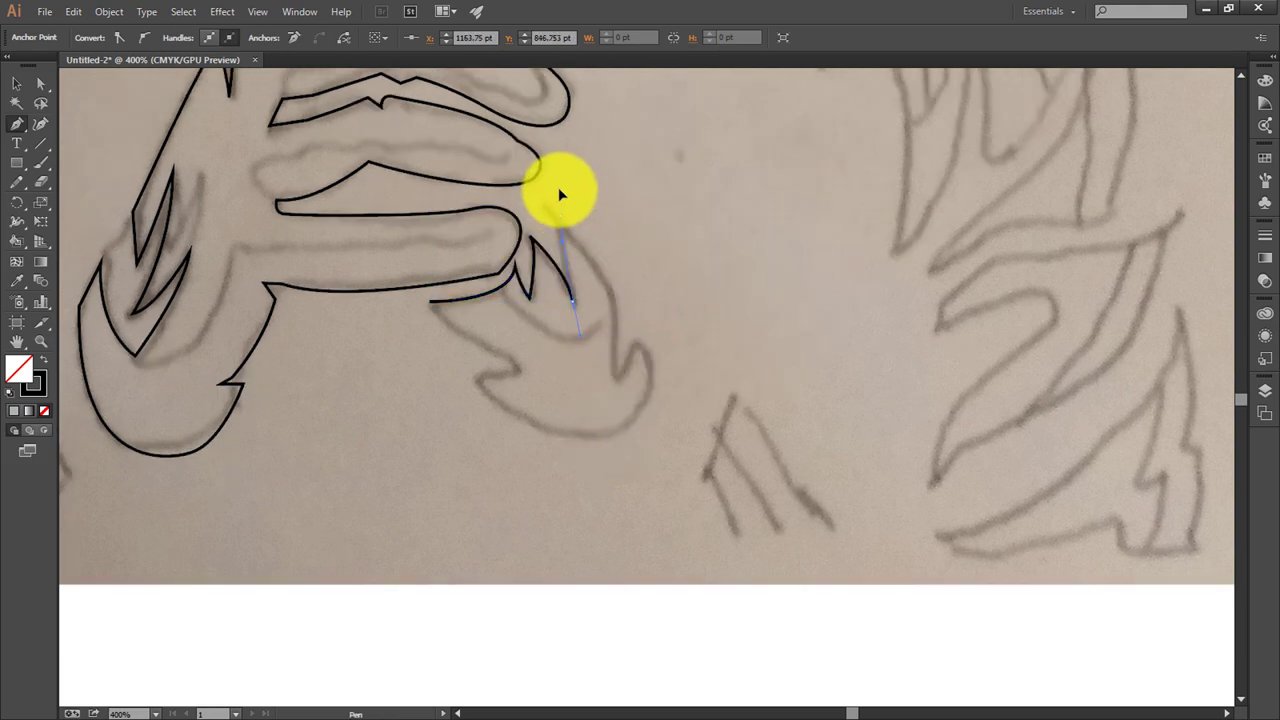
left_click_drag(617, 297, 619, 386)
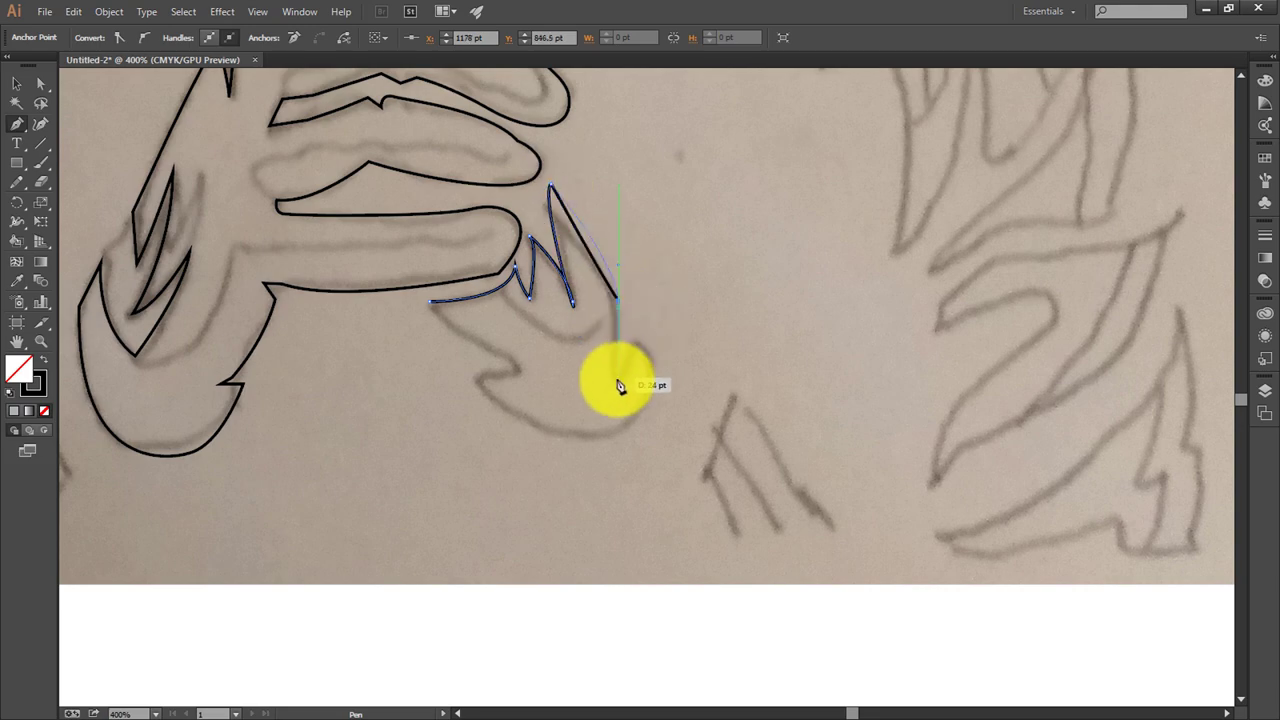
scroll(623, 388, "down", 1)
mouse_move(633, 327)
left_mouse_down()
mouse_move(623, 388)
mouse_move(552, 406)
left_mouse_up()
left_click(611, 356)
left_click(636, 315)
scroll(640, 320, "down", 1)
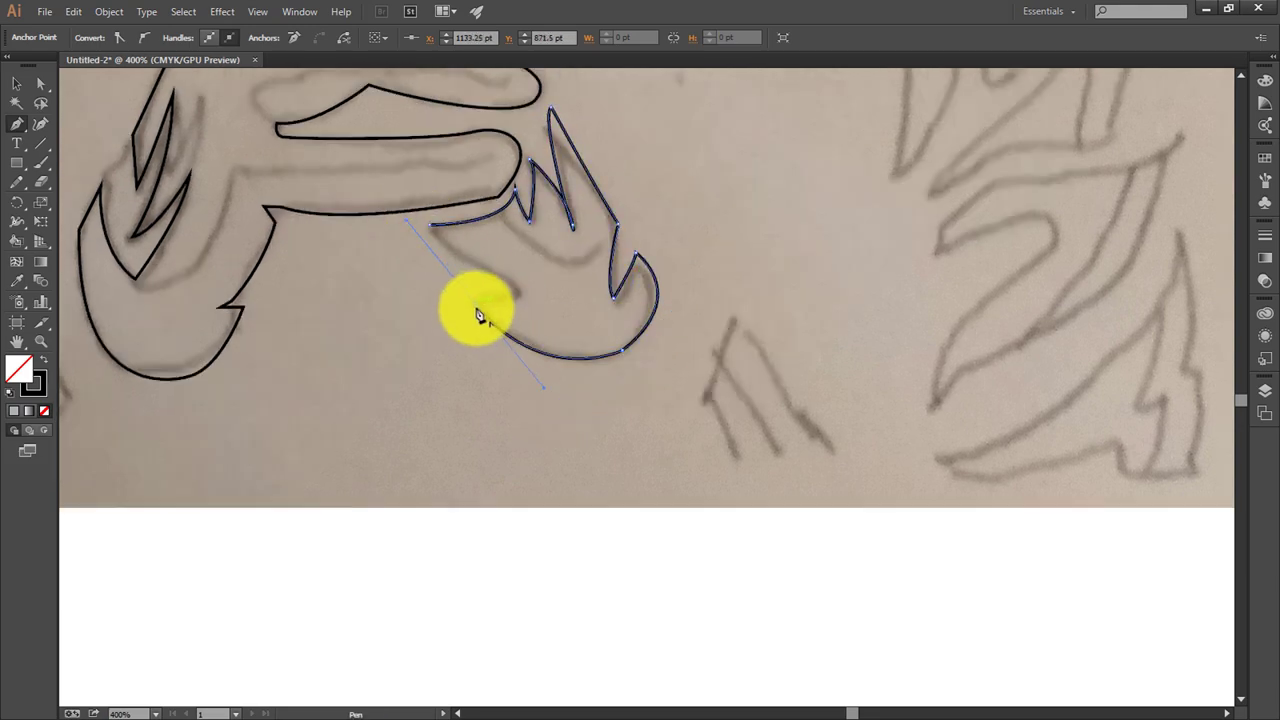
left_click(521, 300)
left_click(485, 275, "ctrl")
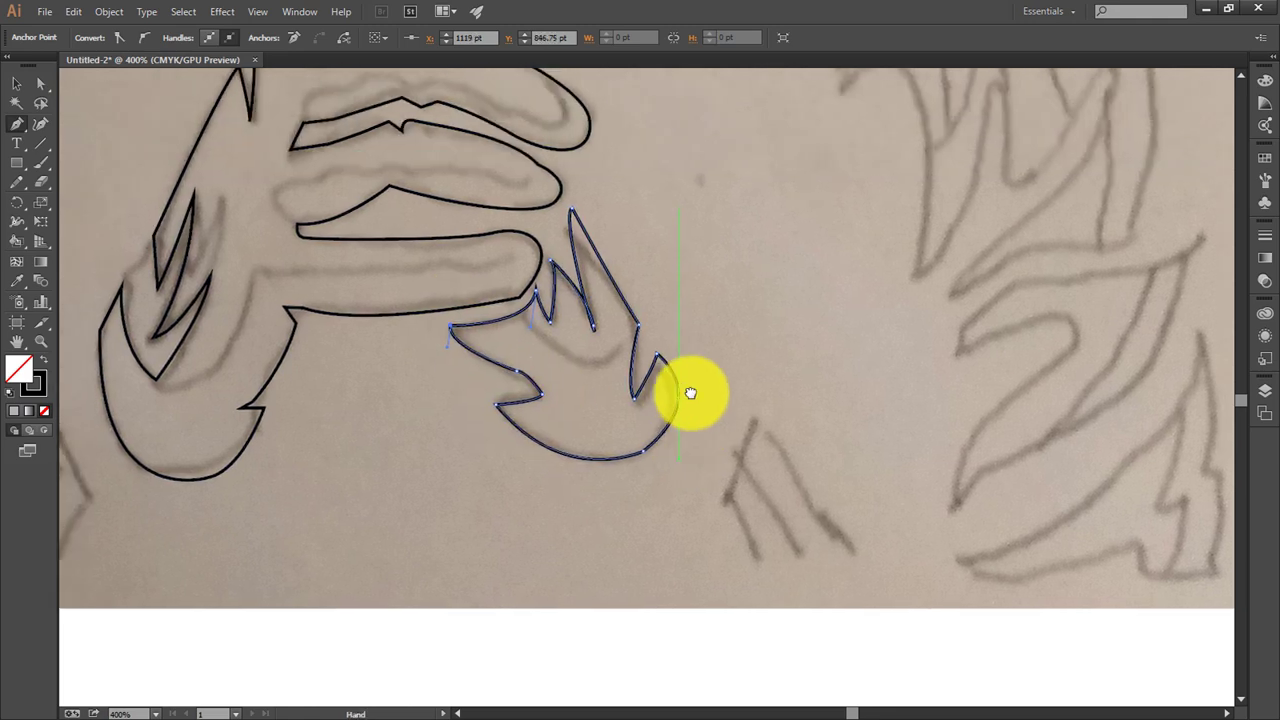
Step: Reselect the unfinished claw path and close it at its start anchor
scroll(432, 227, "up", 2)
left_click(624, 392, "ctrl")
left_click(468, 333)
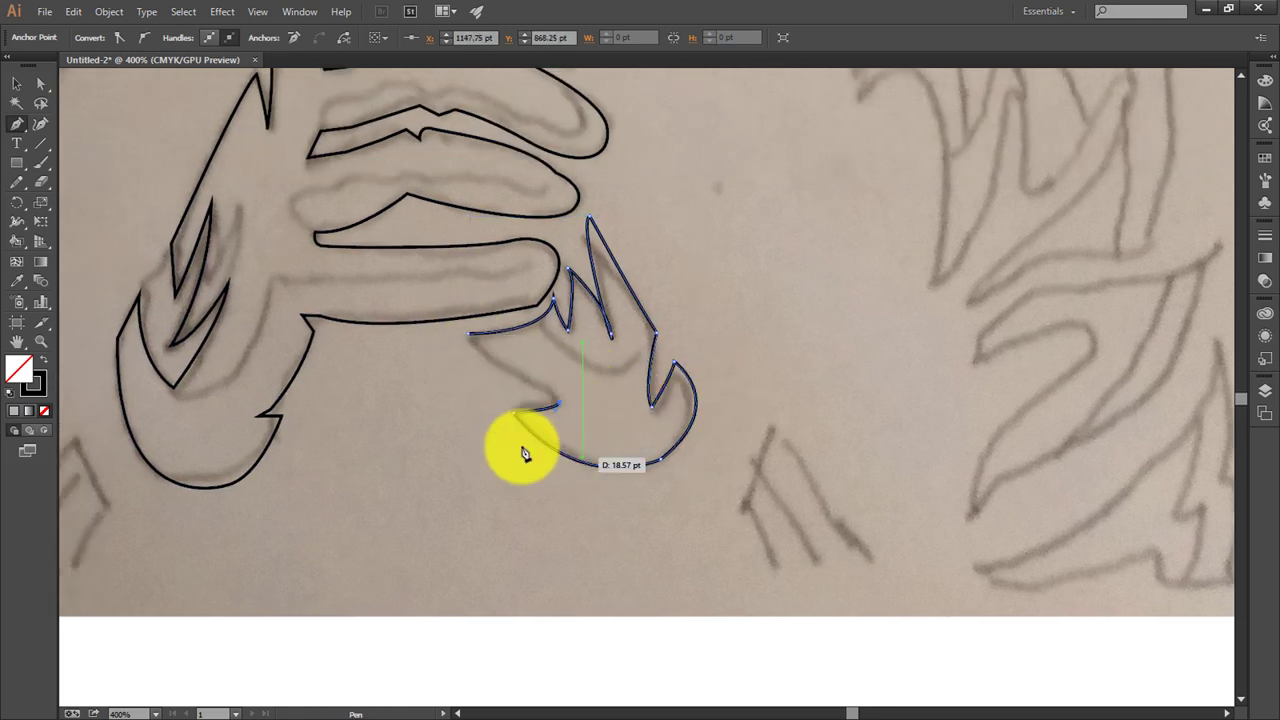
mouse_move(765, 420)
left_mouse_down()
mouse_move(544, 406)
mouse_move(569, 483)
left_mouse_up()
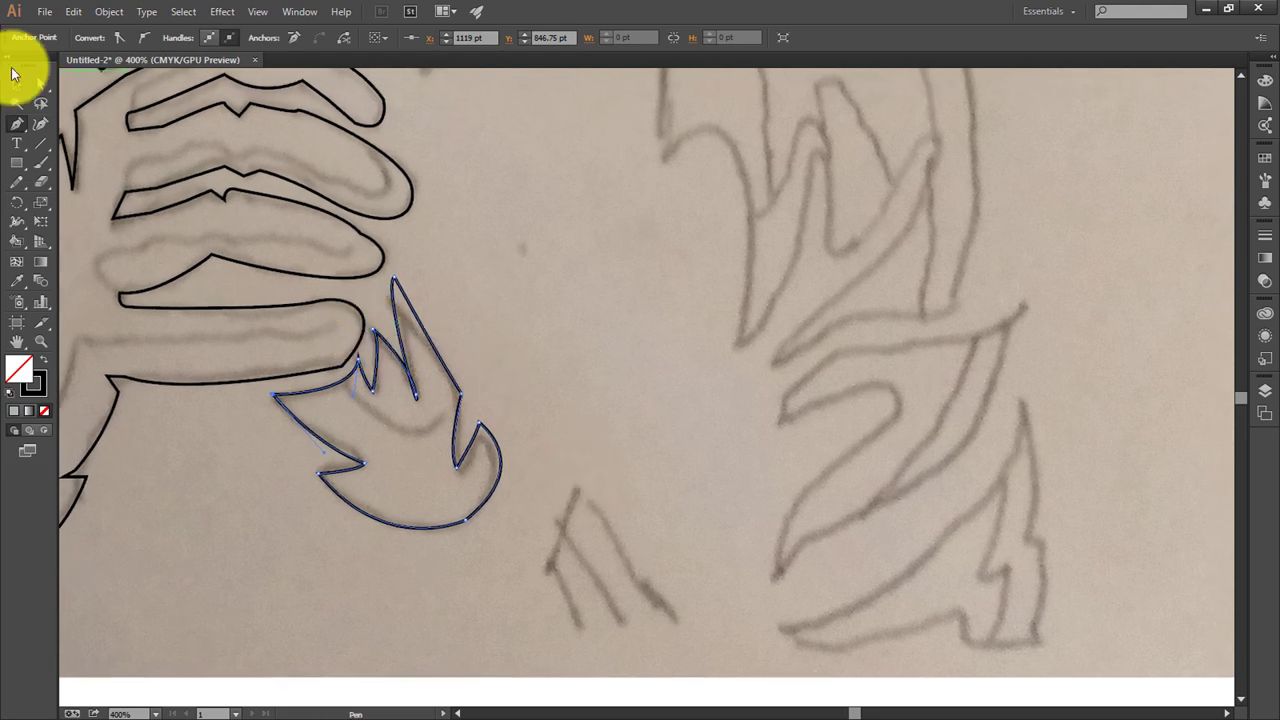
left_click(40, 84)
scroll(666, 428, "up", 3)
scroll(757, 391, "left", 3)
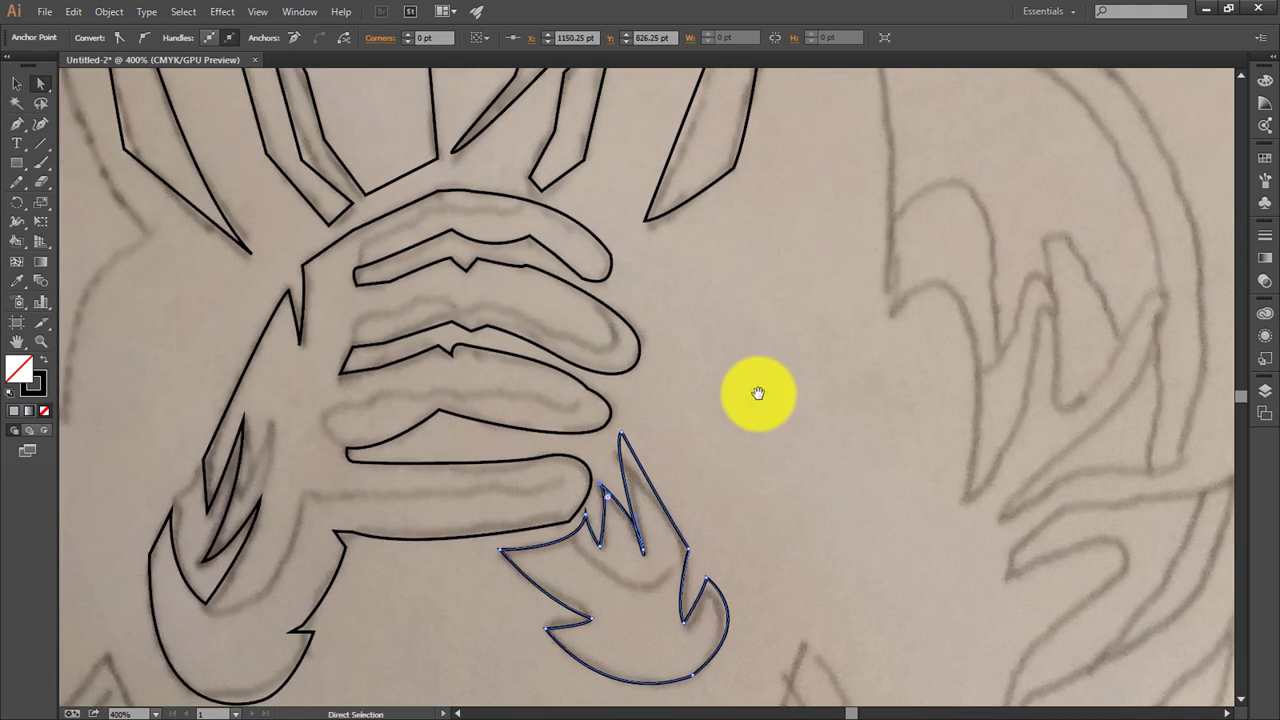
Step: Select the finished hand outline with the Selection tool and pan the view right
key("n")
left_click(548, 262, "ctrl")
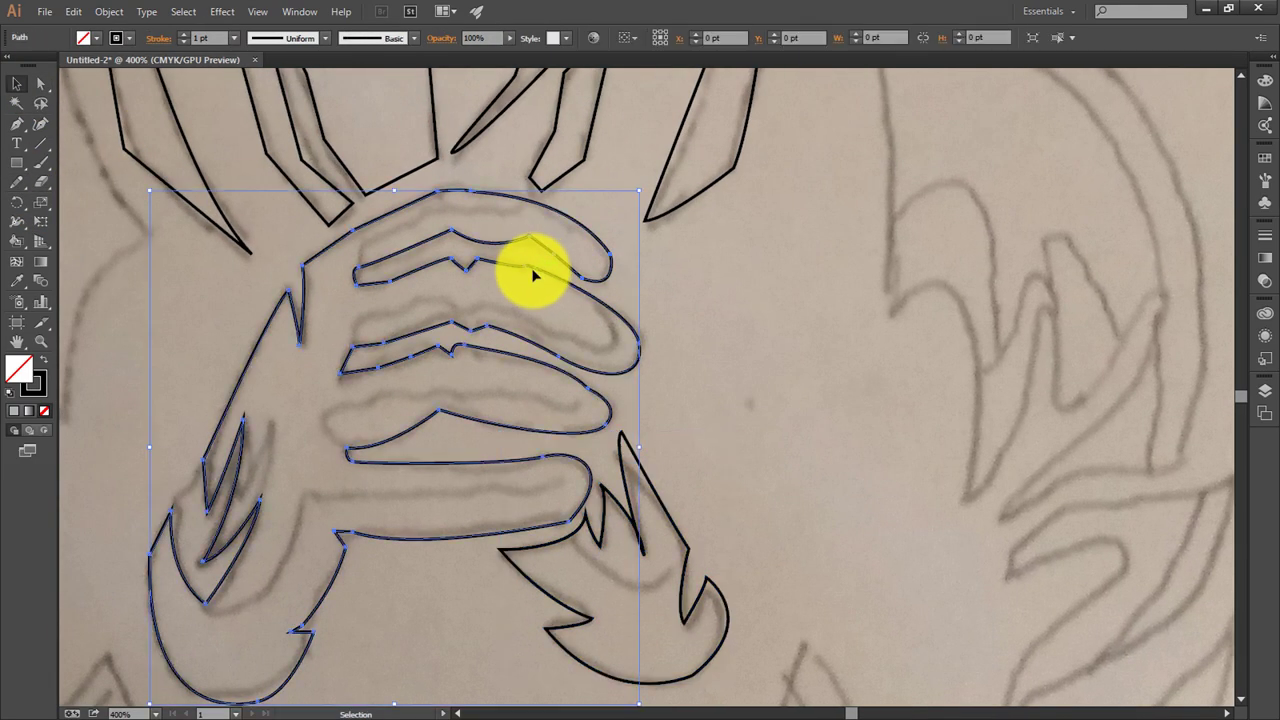
scroll(483, 218, "down", 3)
scroll(483, 218, "right", 2)
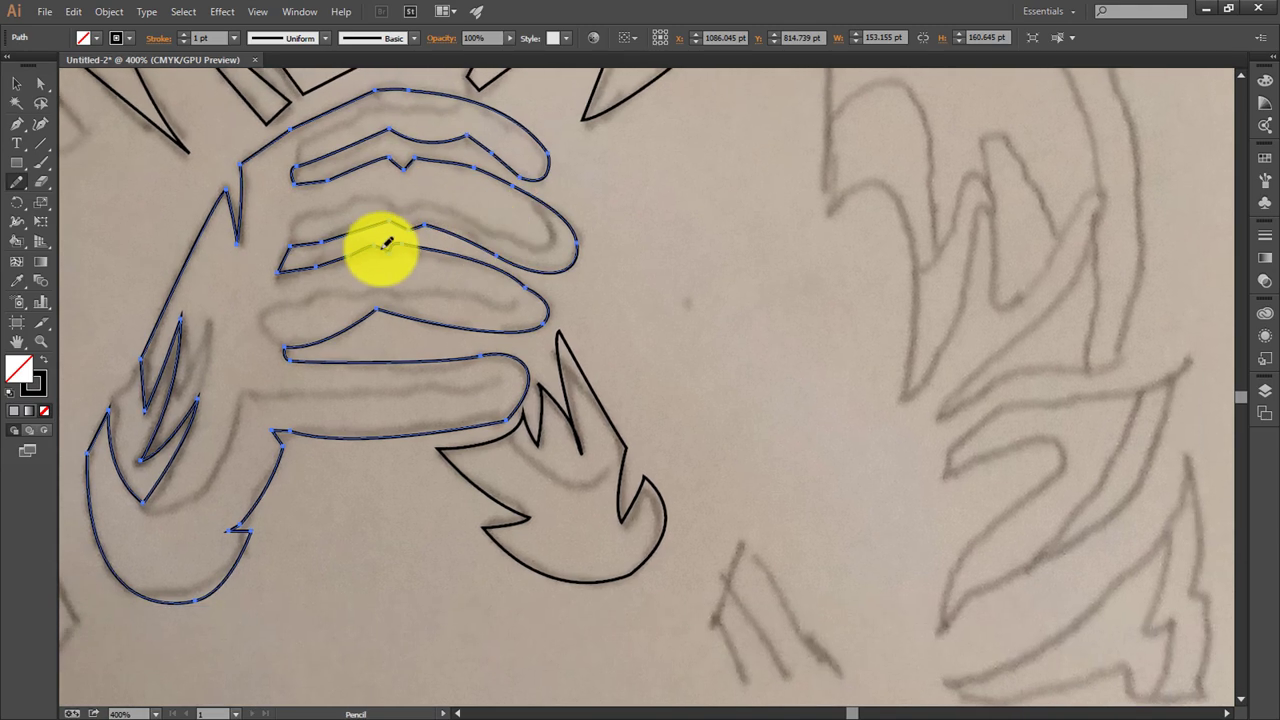
mouse_move(463, 277)
left_mouse_down()
mouse_move(600, 257)
mouse_move(703, 378)
left_mouse_up()
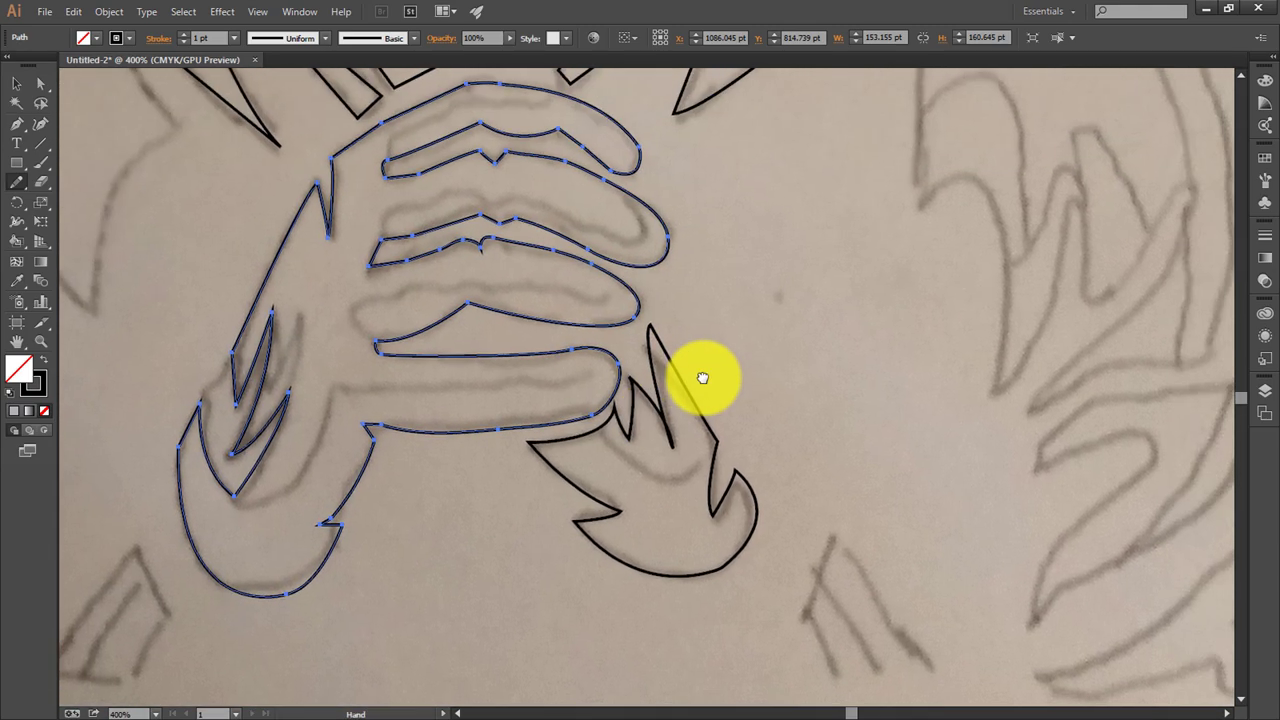
scroll(608, 380, "down", 3)
scroll(486, 491, "down", 2)
Step: Trace a closed Pen outline around the large curved hook shape on the right
key("p")
scroll(694, 323, "up", 5)
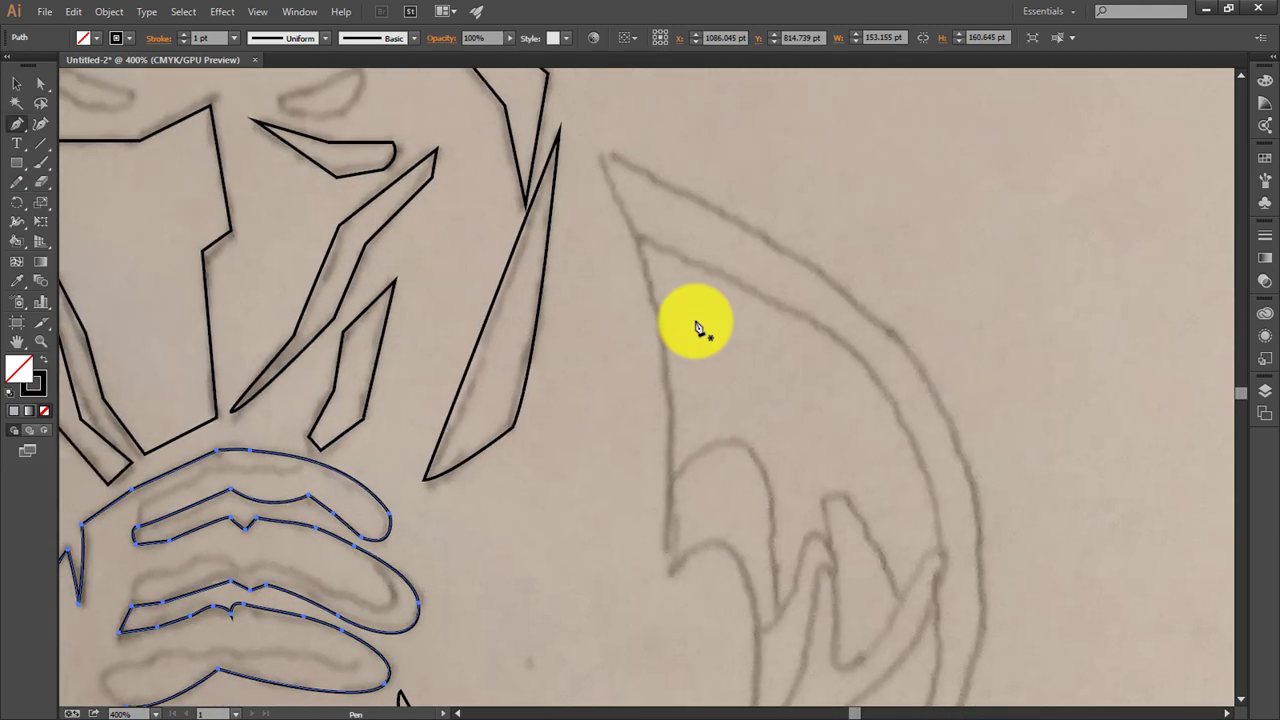
left_click(595, 155)
scroll(670, 425, "down", 2)
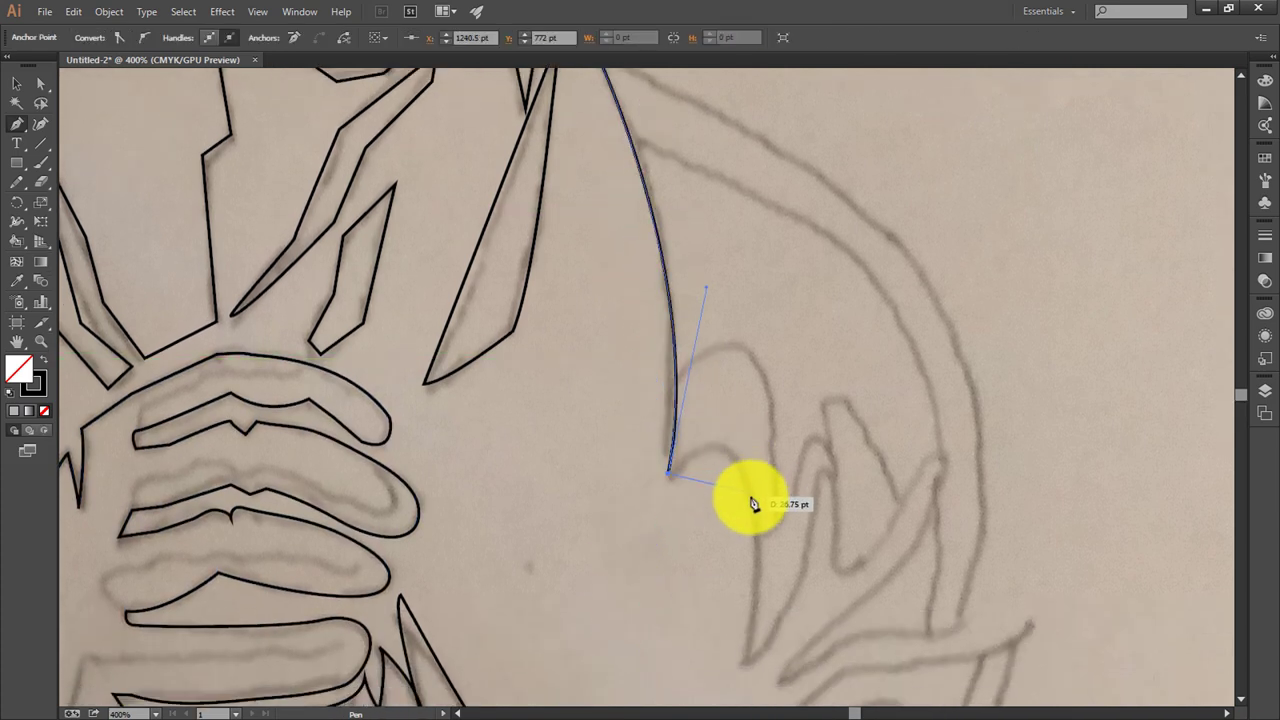
left_click_drag(742, 662, 815, 523)
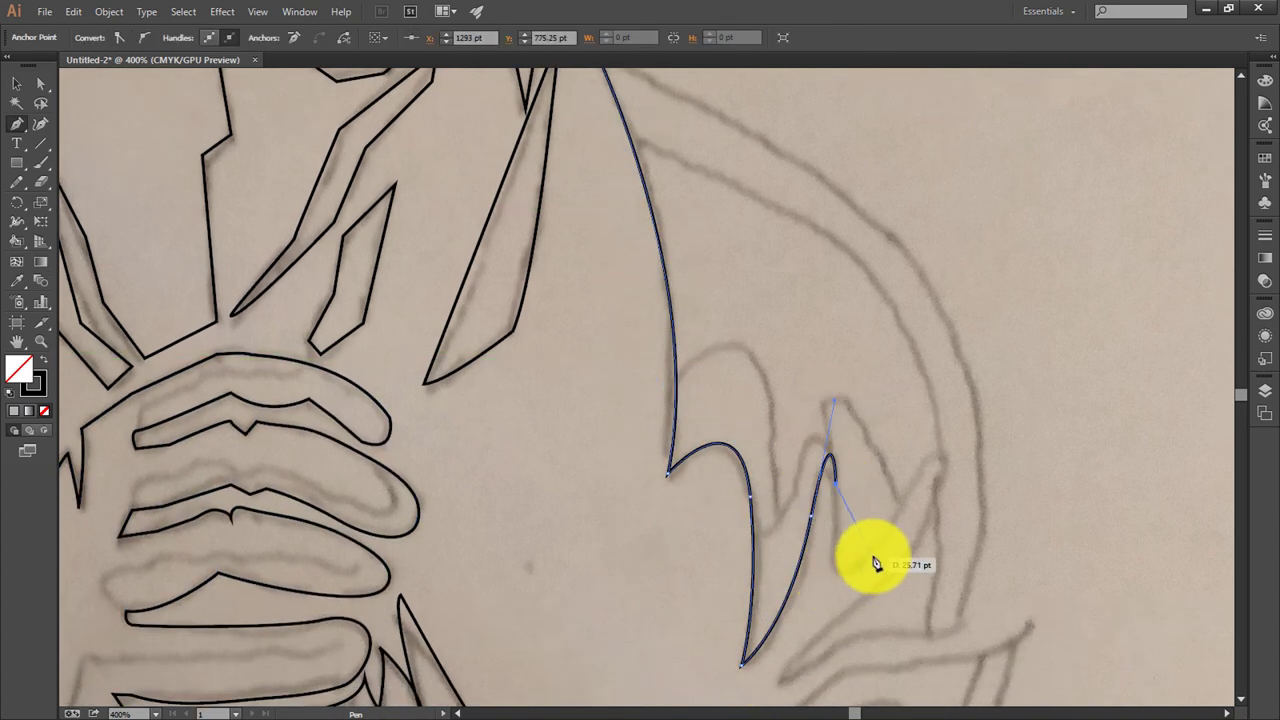
left_click_drag(940, 462, 945, 499)
scroll(943, 500, "down", 3)
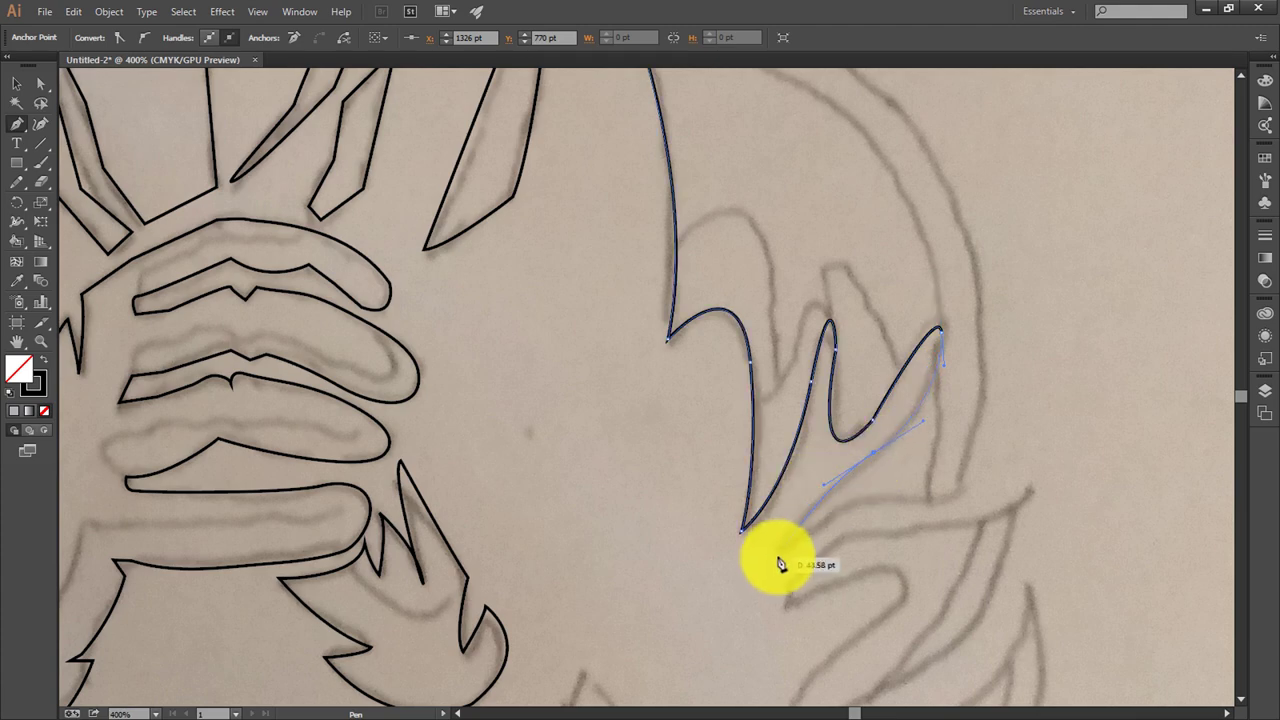
left_click_drag(780, 550, 857, 528)
scroll(968, 492, "up", 3)
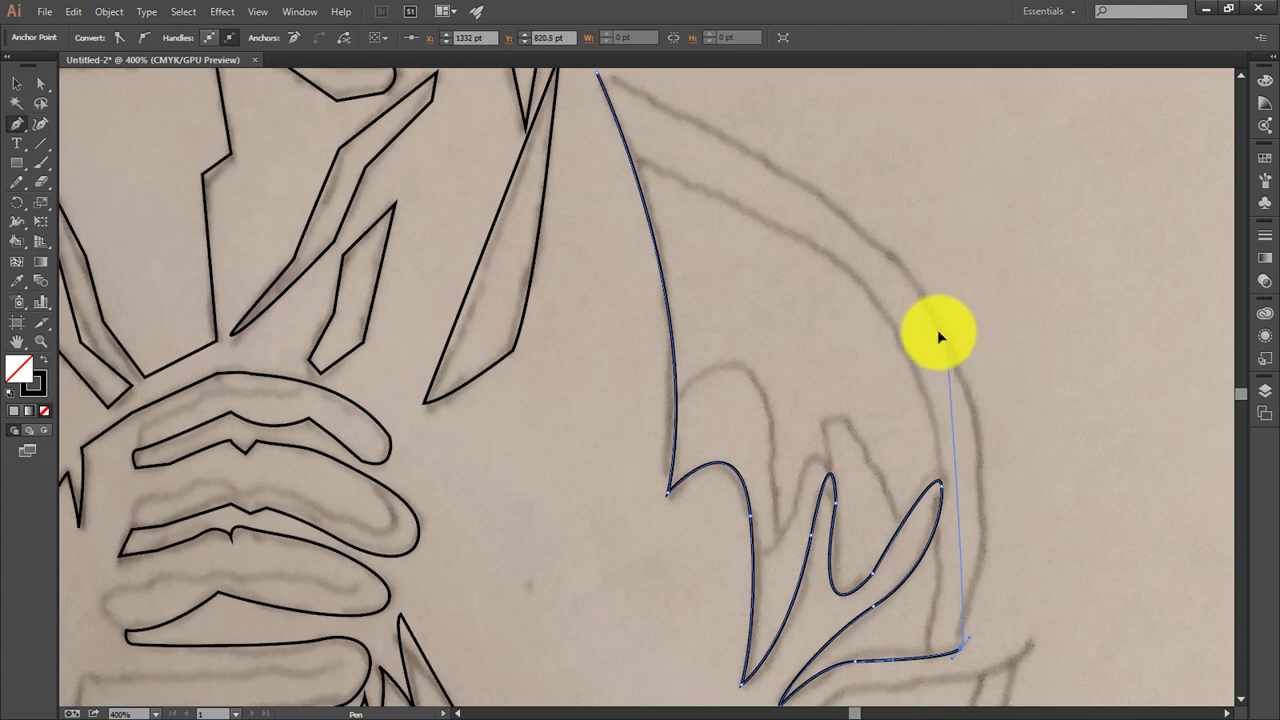
scroll(937, 329, "up", 3)
left_click_drag(938, 432, 860, 283)
left_click(598, 188)
scroll(786, 206, "down", 5)
scroll(786, 206, "right", 3)
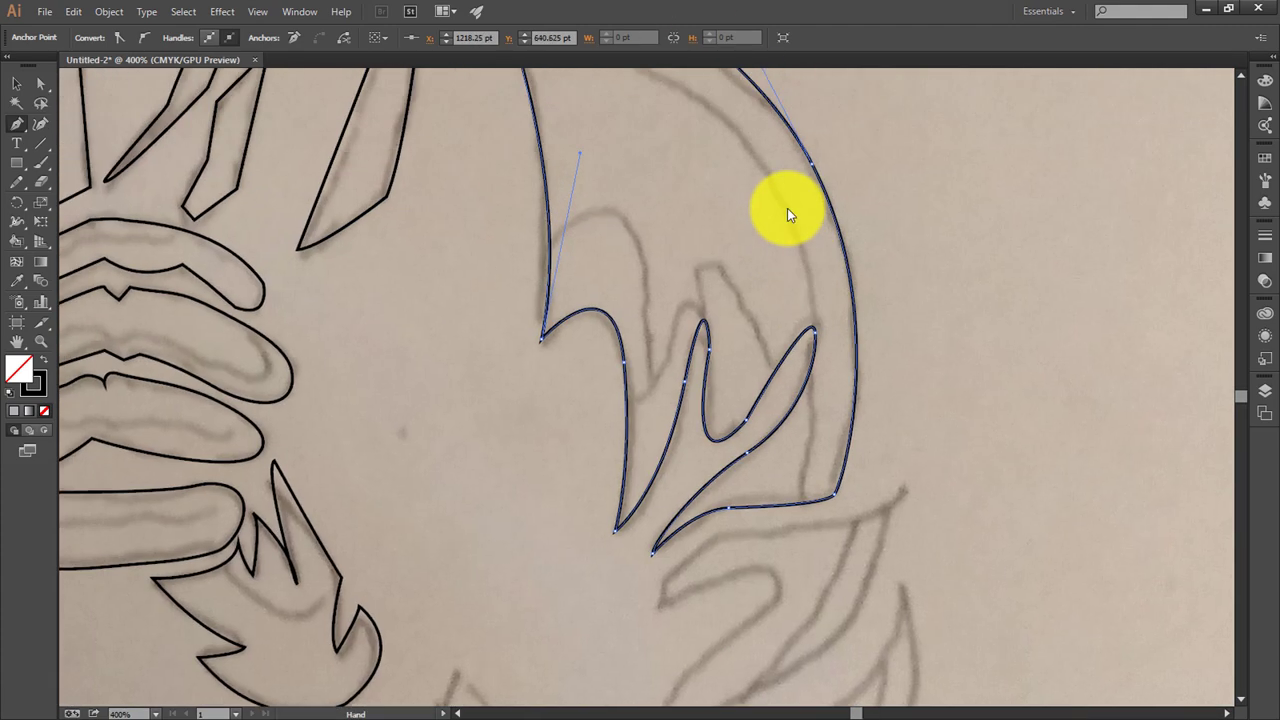
scroll(549, 429, "down", 4)
scroll(549, 429, "right", 2)
Step: Trace the curled flame on the lower sketch as a closed outline
left_click_drag(552, 428, 666, 363)
left_click_drag(795, 318, 710, 477)
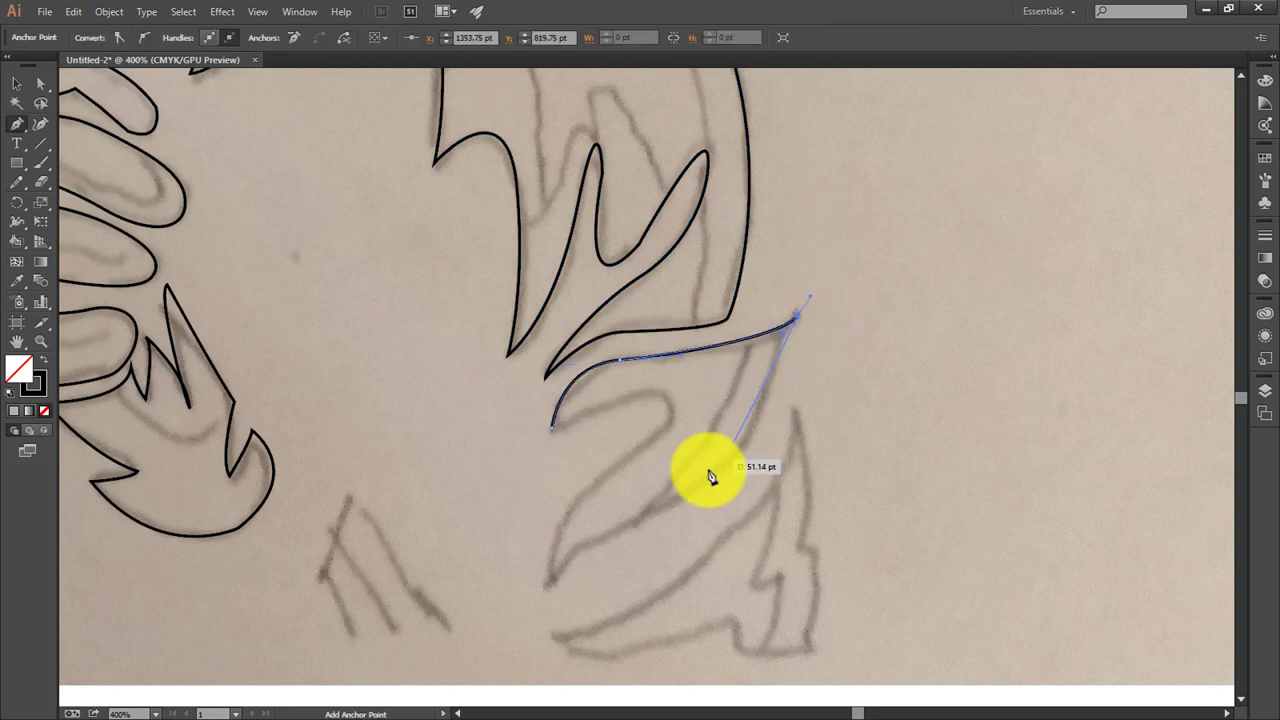
left_click_drag(549, 586, 586, 509)
left_click_drag(672, 395, 614, 371)
left_click_drag(552, 428, 571, 509)
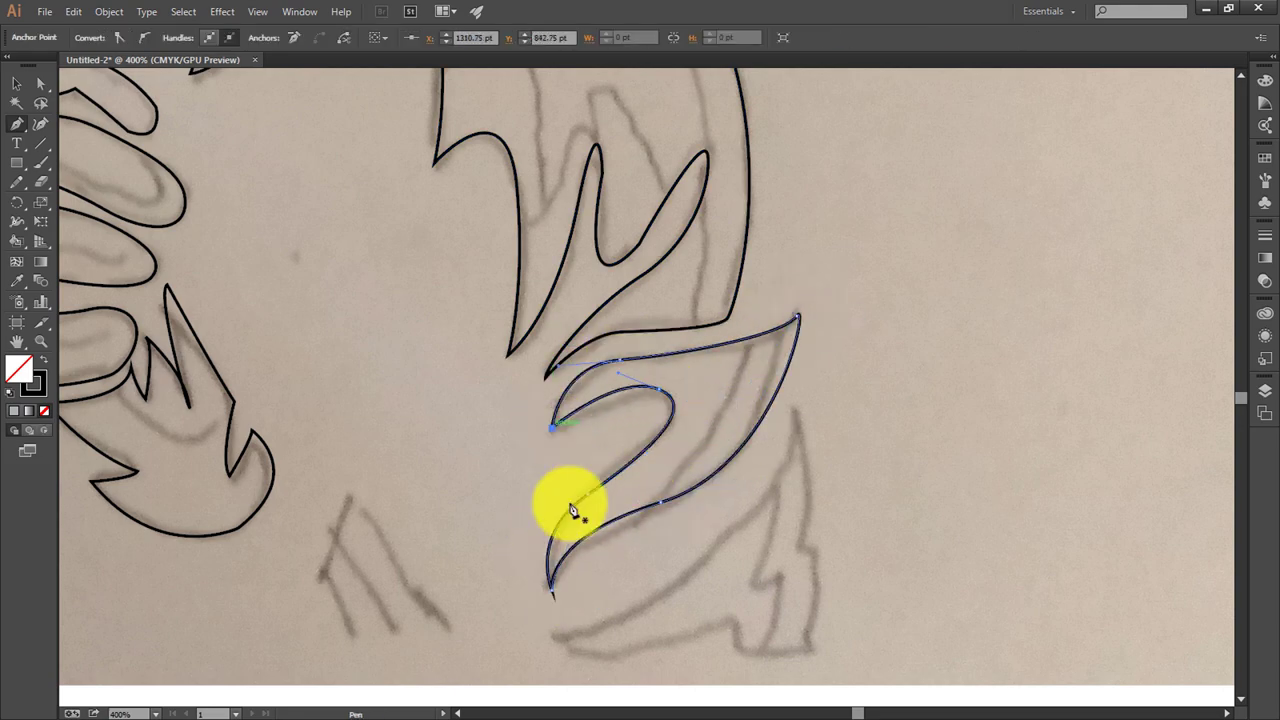
scroll(571, 509, "down", 4)
left_click(578, 447)
Step: Outline the spiky leaf-shaped flame with a pointed tip and close its path
left_click_drag(795, 320, 729, 371)
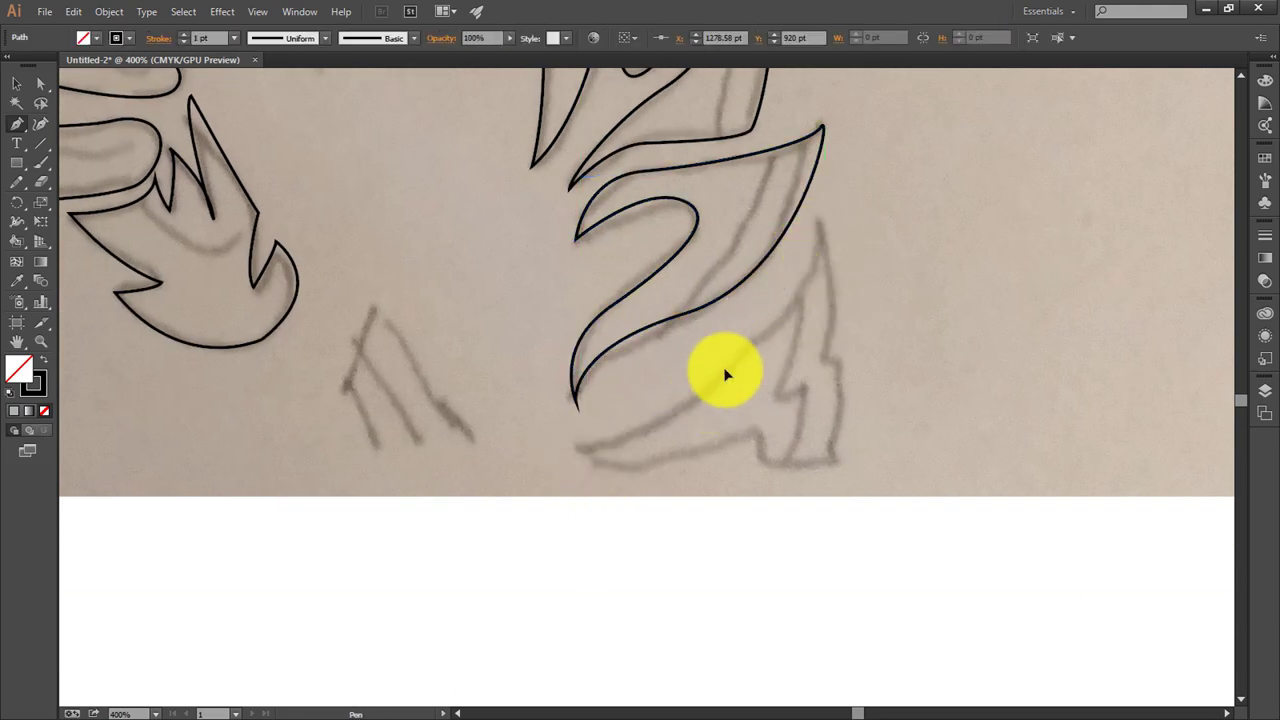
left_click(816, 217)
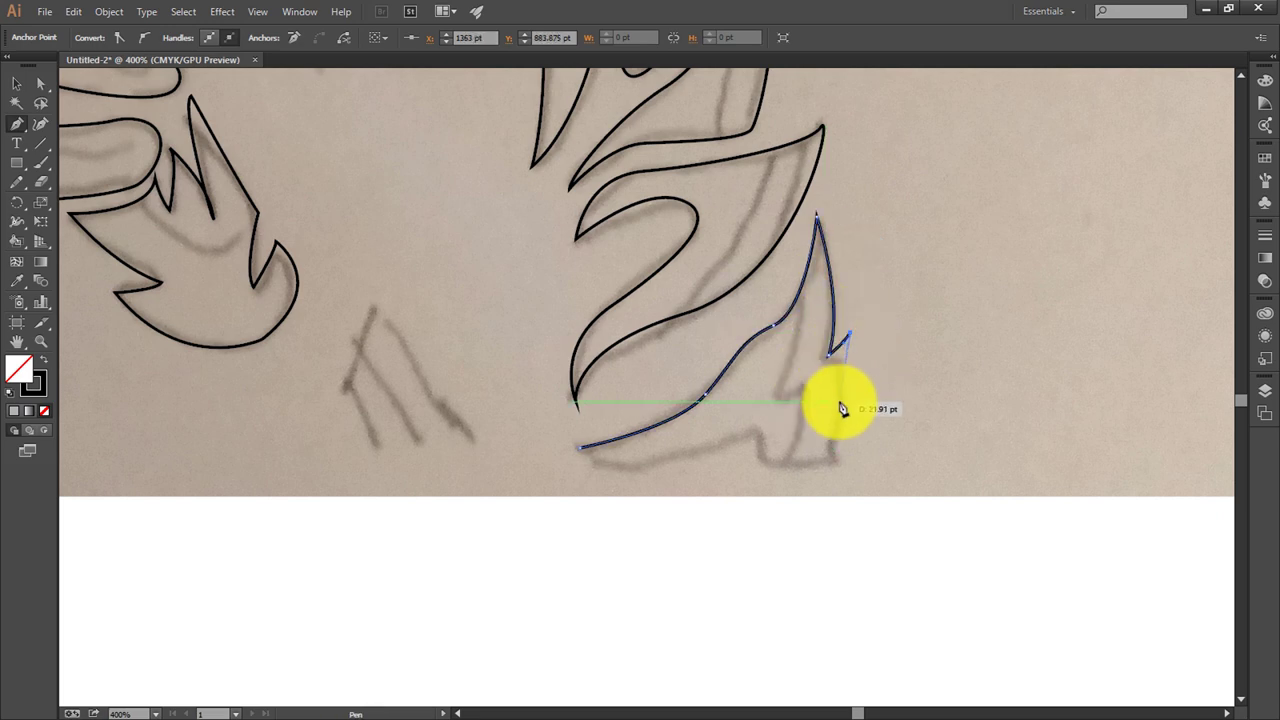
left_click_drag(846, 478, 845, 478)
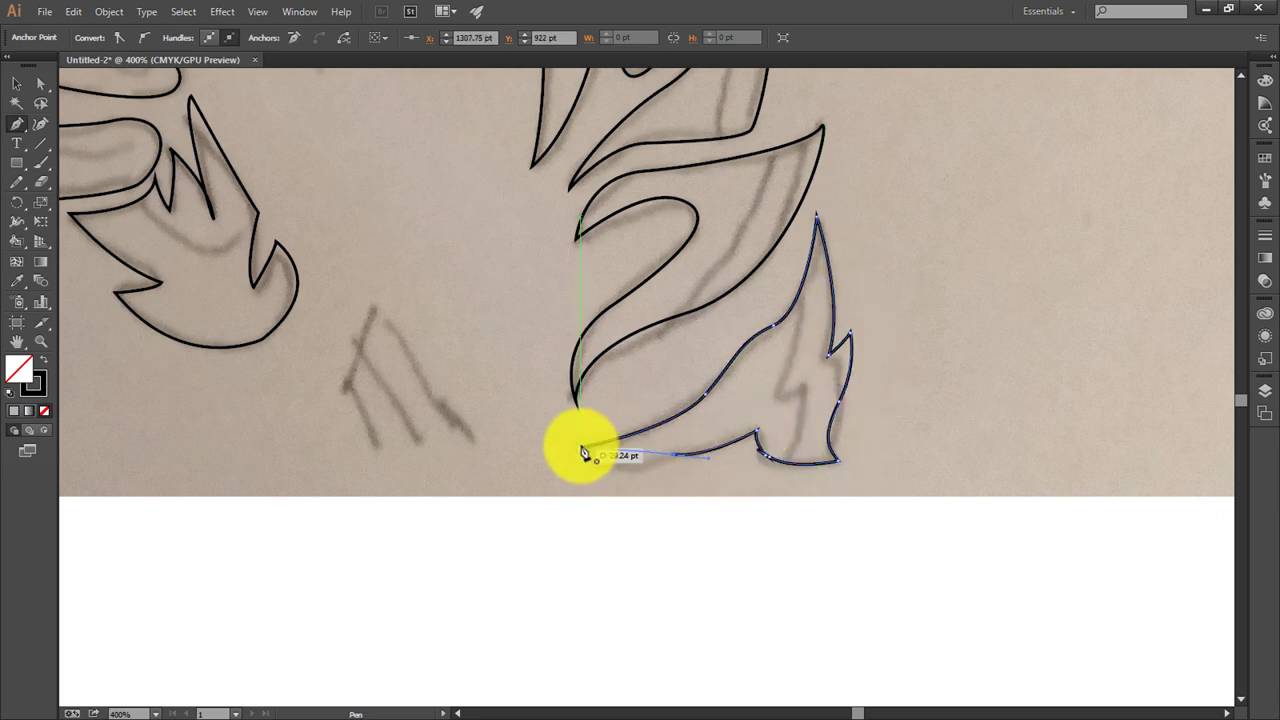
mouse_move(584, 453)
left_mouse_down()
mouse_move(692, 425)
mouse_move(878, 525)
left_mouse_up()
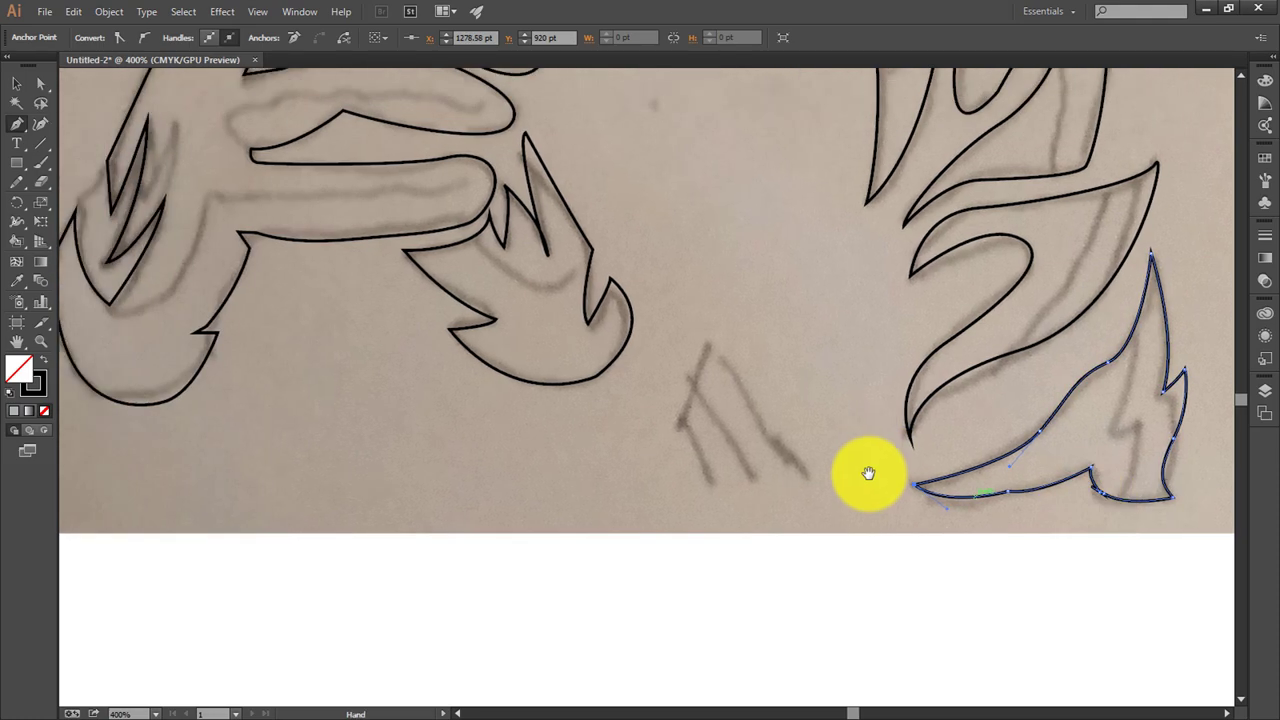
left_click(693, 477)
left_click(723, 397)
left_click(827, 541)
left_click(718, 541)
left_click(693, 477)
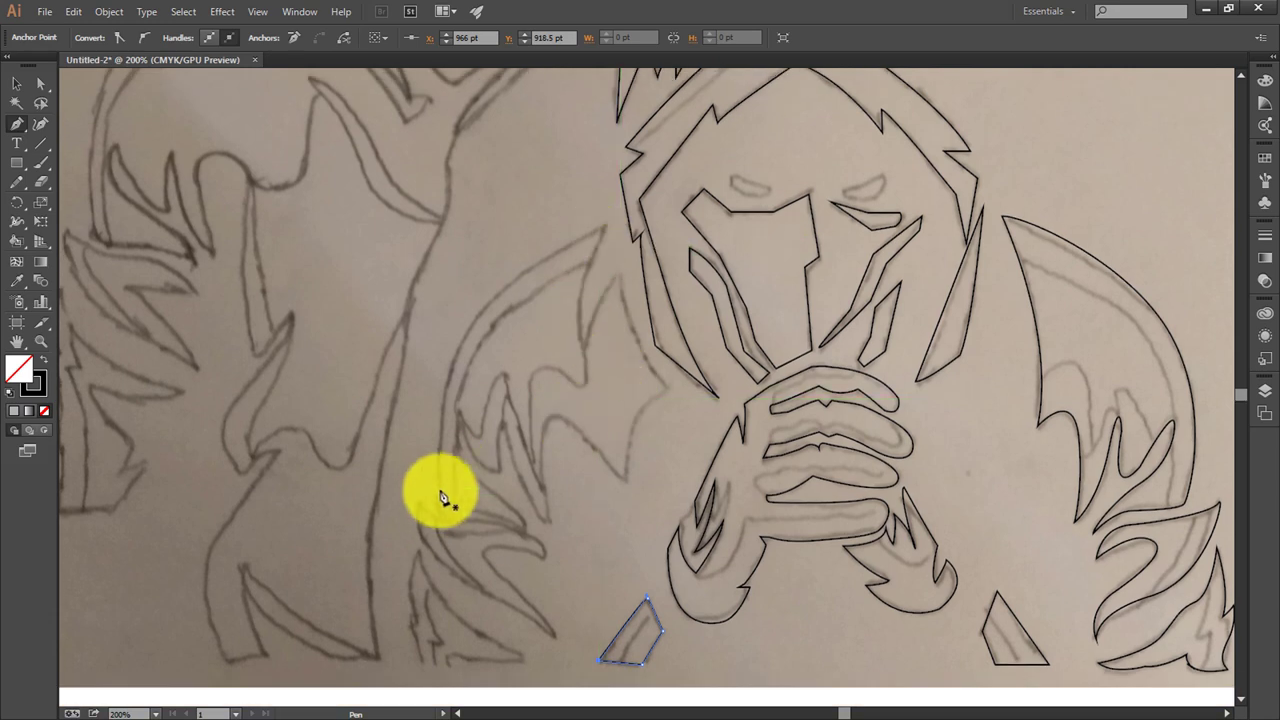
Step: Trace the left wing's edge from its tip down through the scallops and spikes
left_click(435, 512)
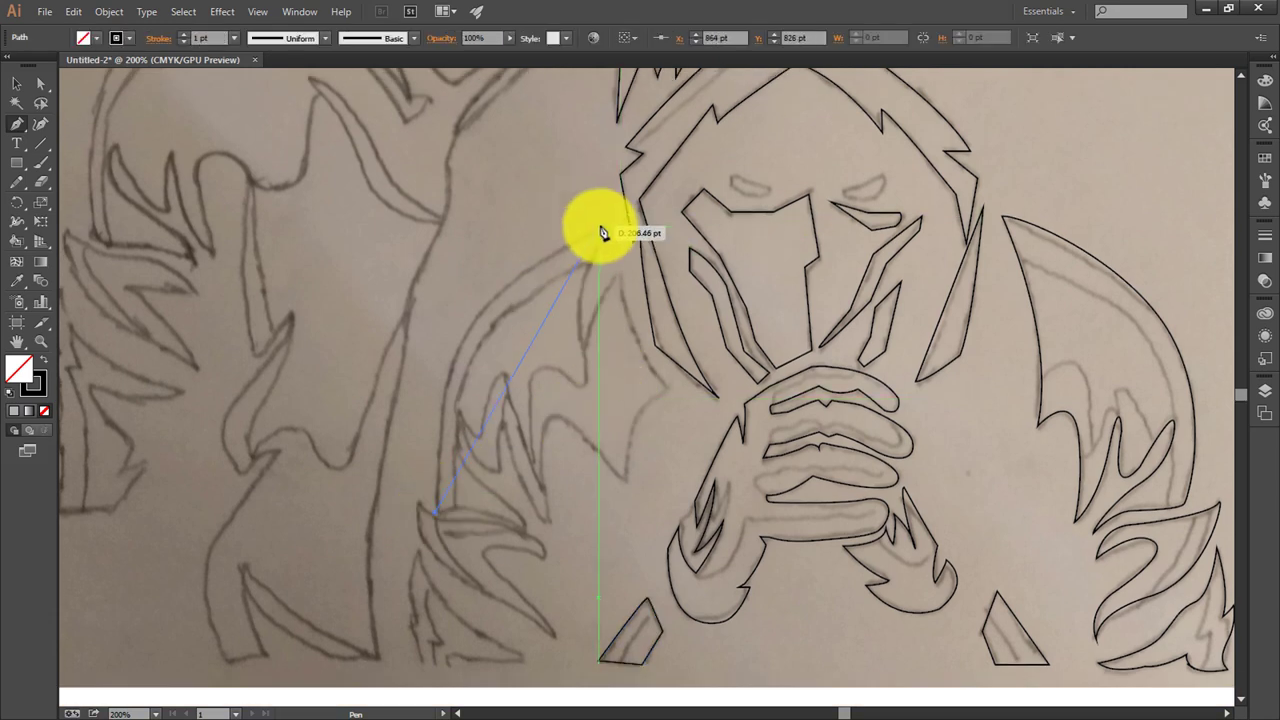
left_click(585, 347)
left_click(620, 282)
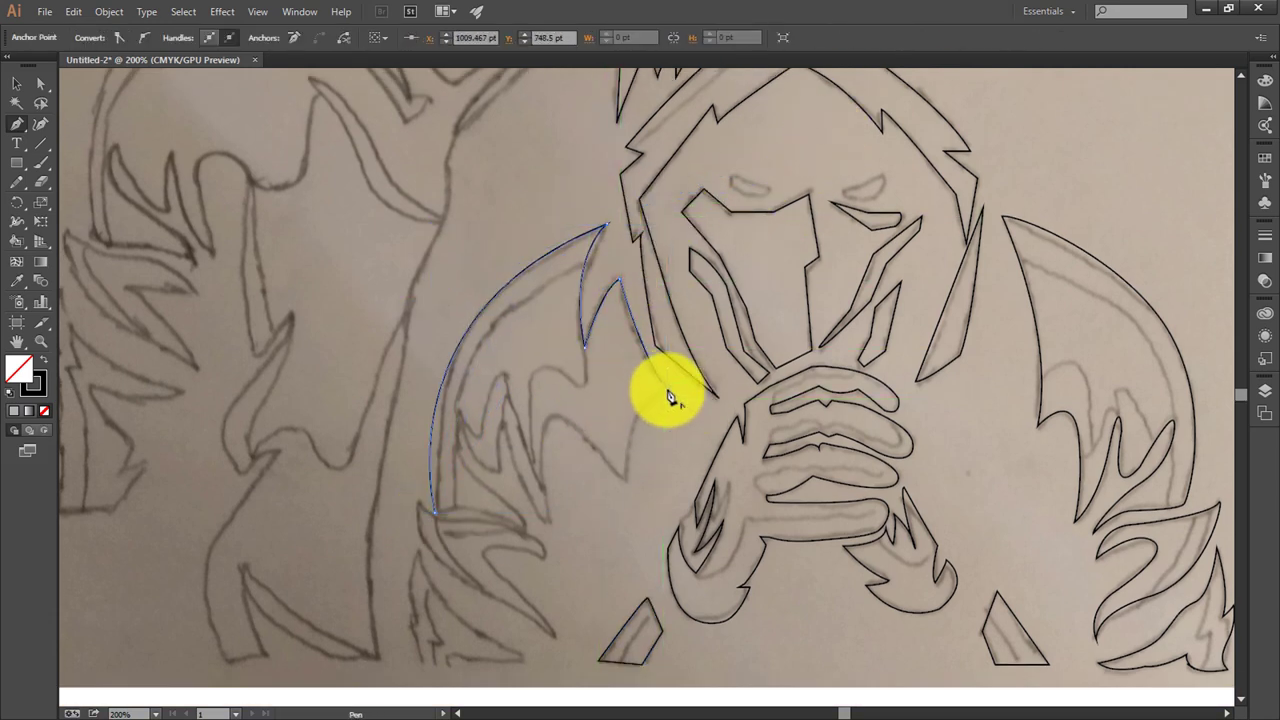
left_click_drag(620, 510, 622, 512)
left_click_drag(545, 430, 520, 475)
left_click(548, 519)
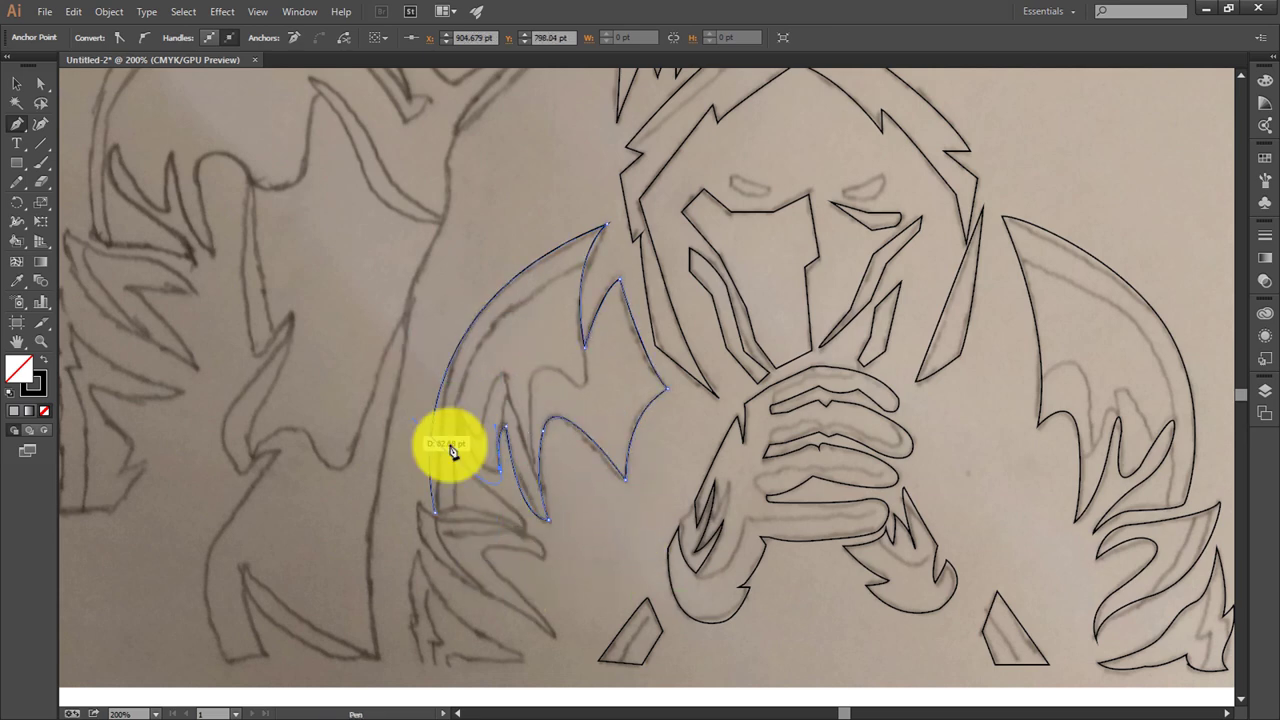
left_click_drag(501, 472, 462, 410)
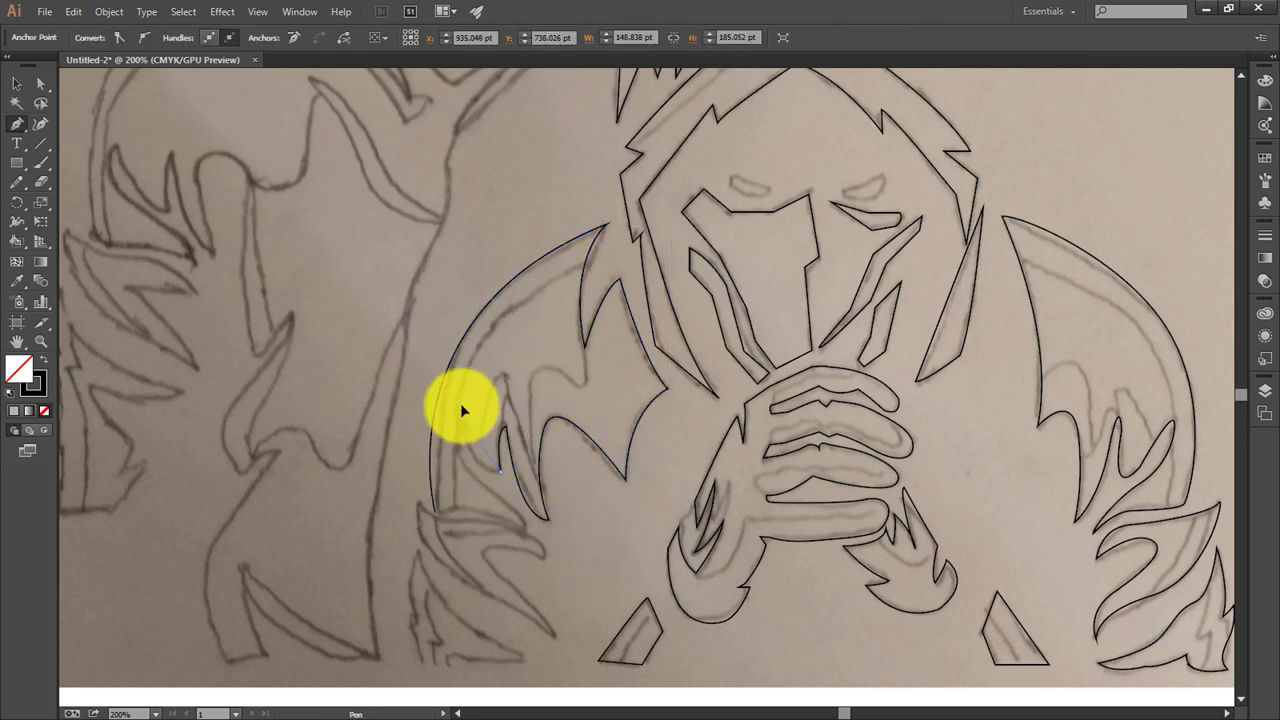
left_click(459, 456)
Step: Resume the path to finish the inner zigzag wing outline, removing the accidental gradient fill
key("ctrl+equal")
key("ctrl+equal")
key("ctrl+equal")
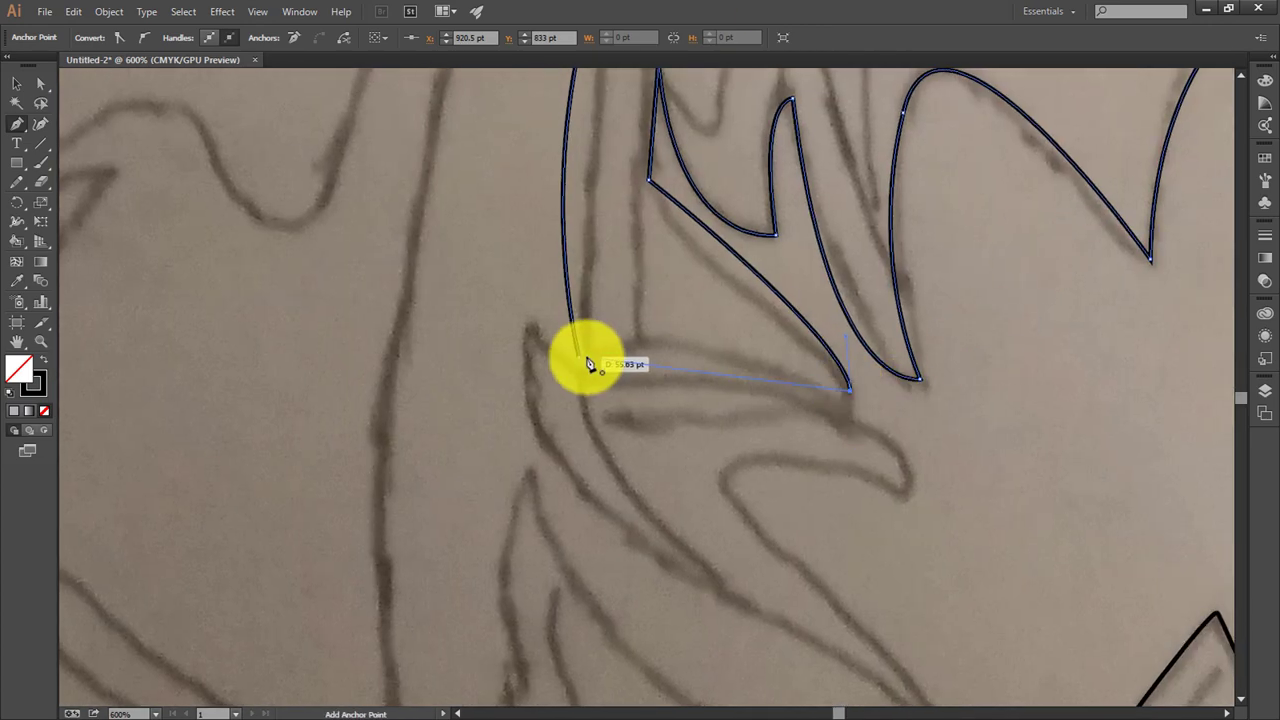
mouse_move(757, 394)
left_mouse_down()
mouse_move(656, 279)
mouse_move(626, 314)
mouse_move(569, 457)
mouse_move(583, 423)
left_mouse_up()
key("v")
left_click(634, 432)
key("p")
left_click(588, 567)
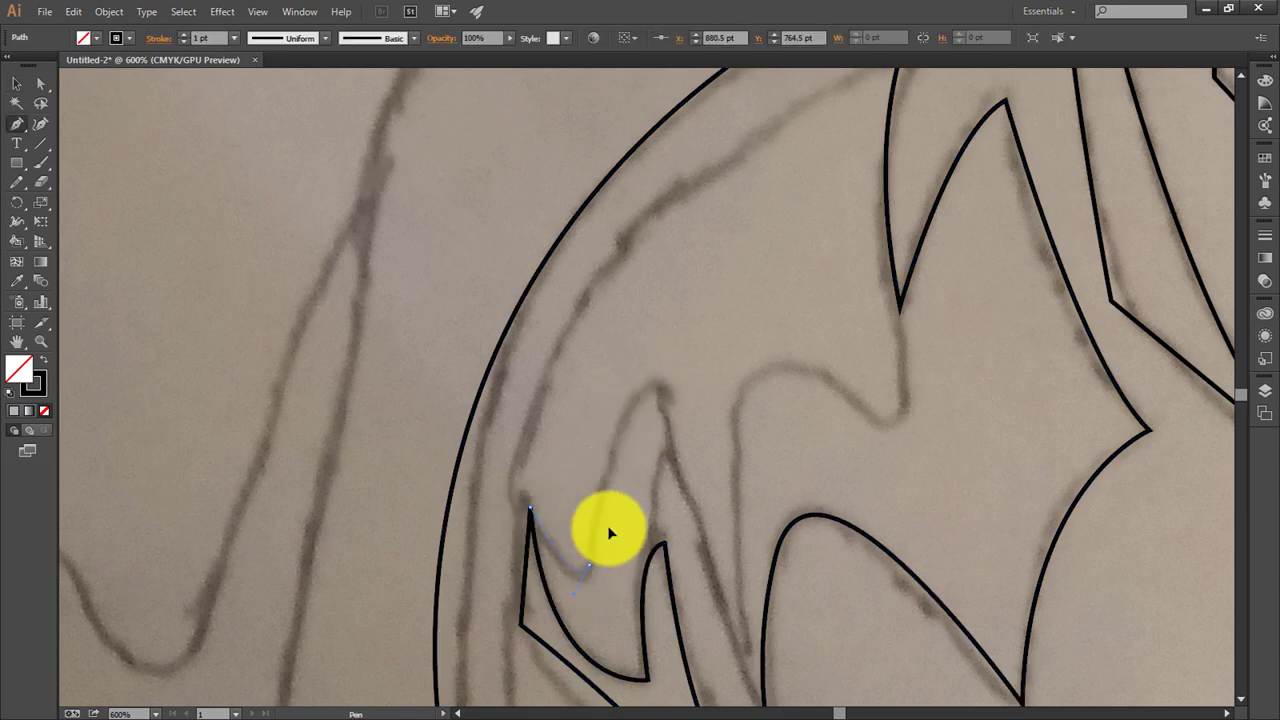
left_click(745, 644)
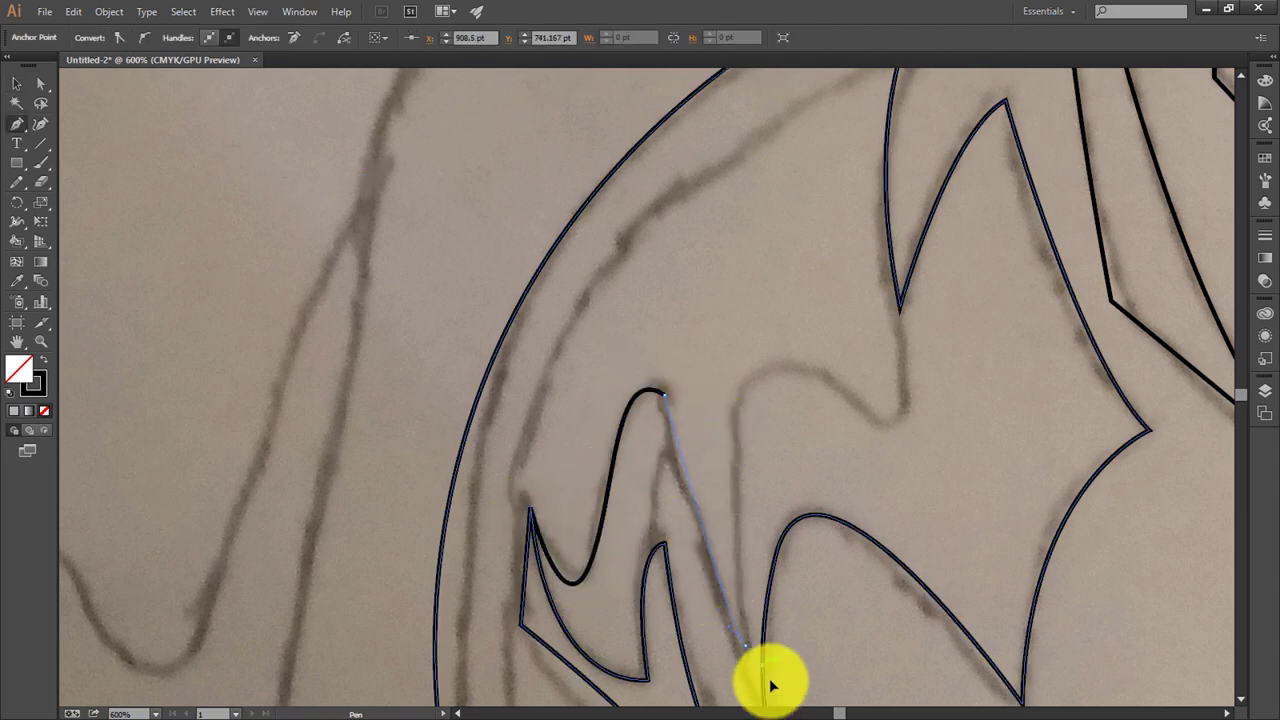
scroll(766, 680, "down", 1)
left_click_drag(743, 338, 785, 312)
left_click_drag(870, 365, 905, 280)
left_click(902, 270)
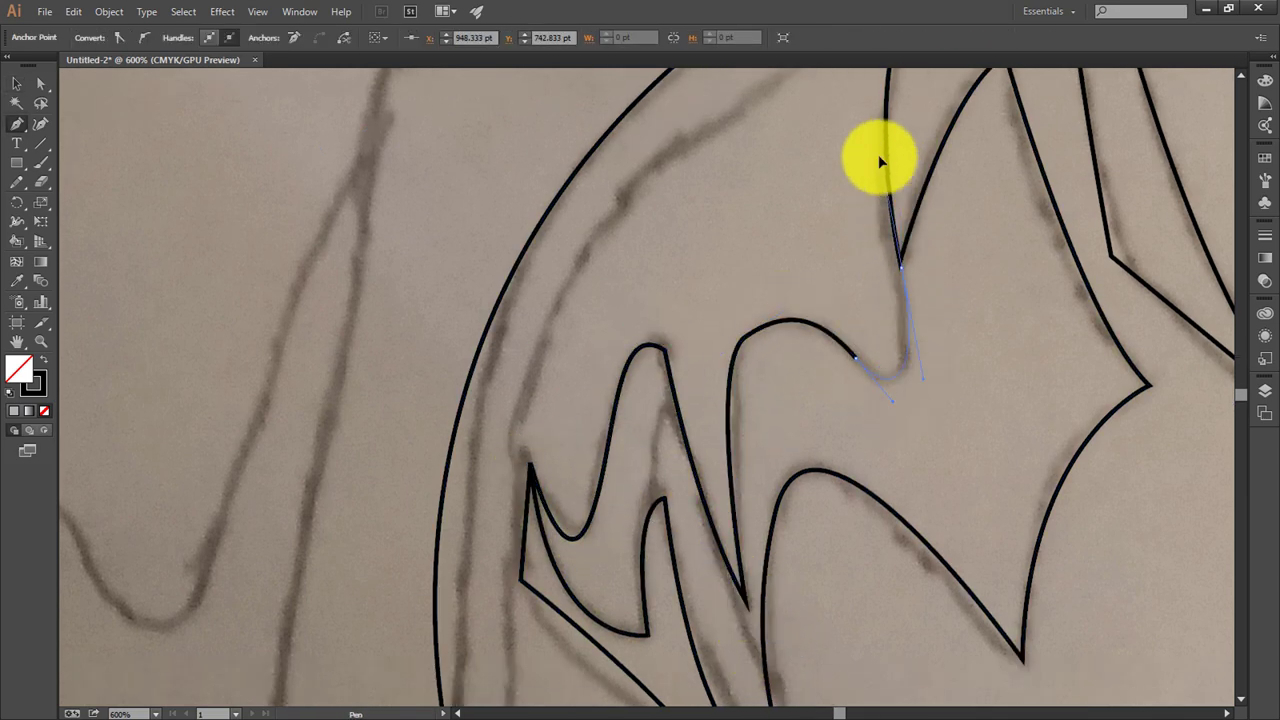
key("period")
key("slash")
Step: Trace the thin crescent outline along the wing's outer curve
key("ctrl+minus")
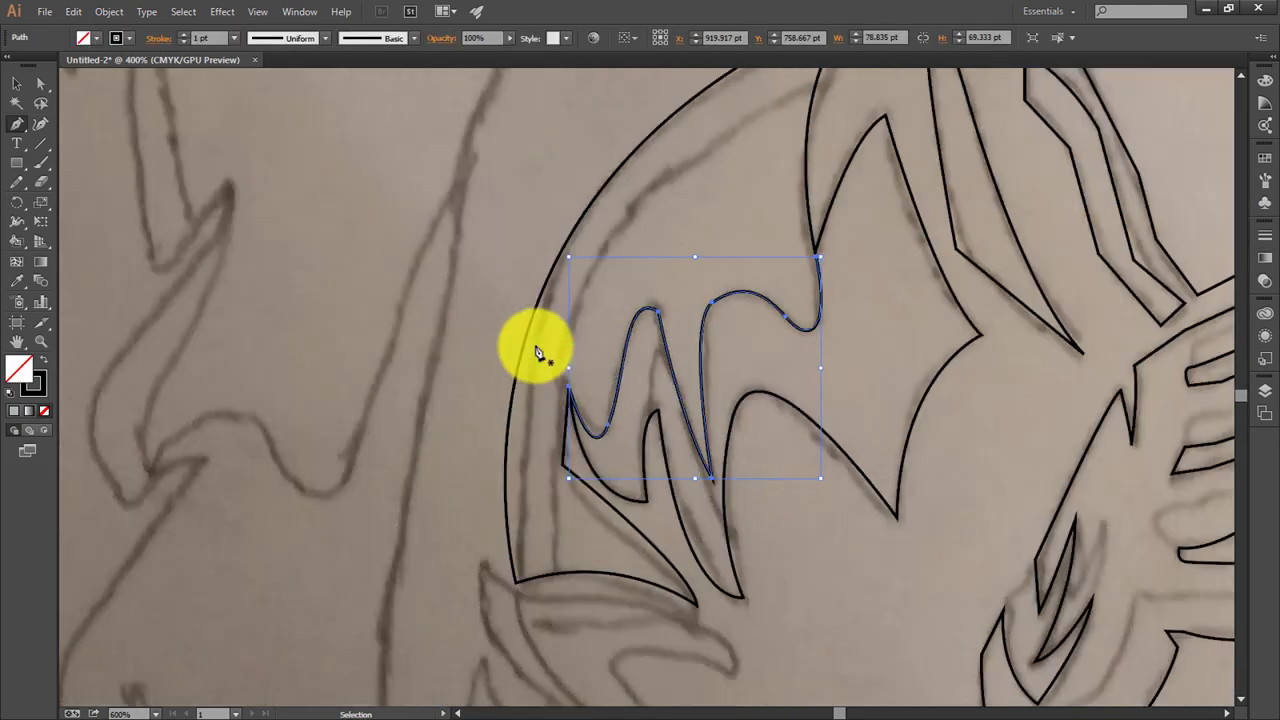
scroll(543, 400, "down", 2)
left_click(545, 484)
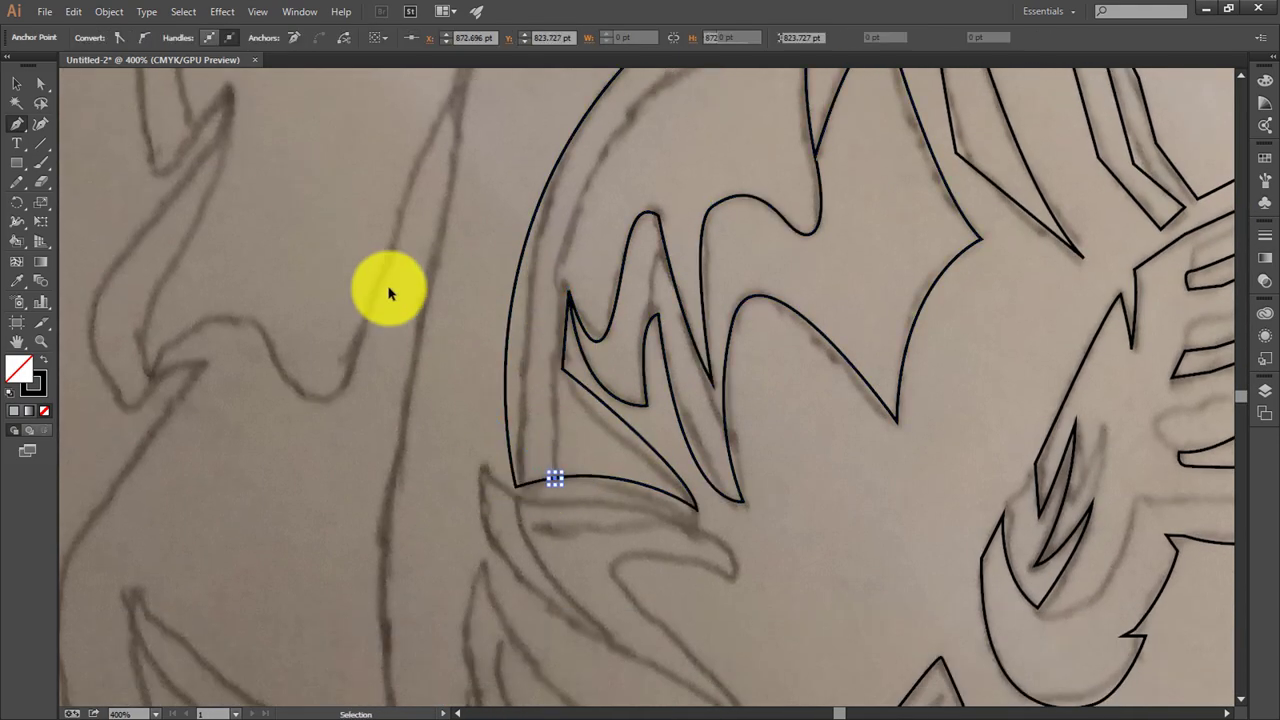
key("ctrl+minus")
scroll(760, 208, "up", 2)
left_click_drag(772, 180, 1013, 228)
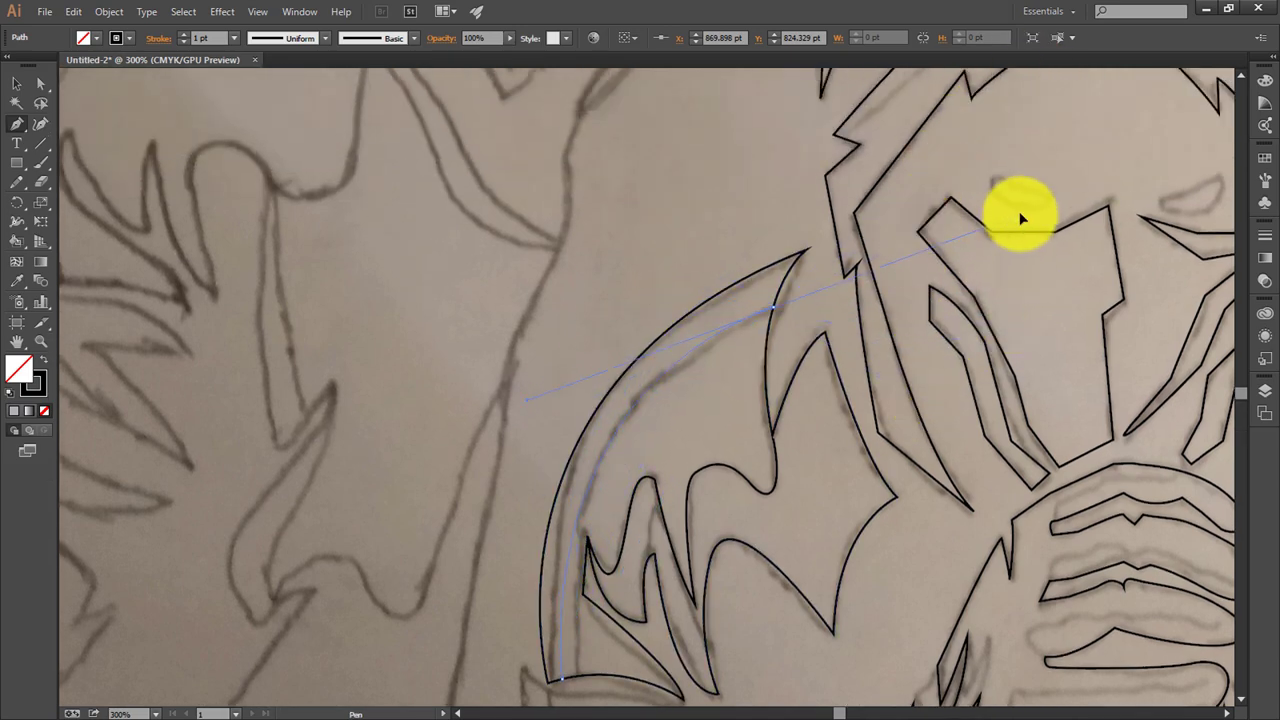
left_click(16, 83)
scroll(601, 400, "down", 2)
Step: Outline the curled feather below the left wing as a closed path
left_click(571, 366)
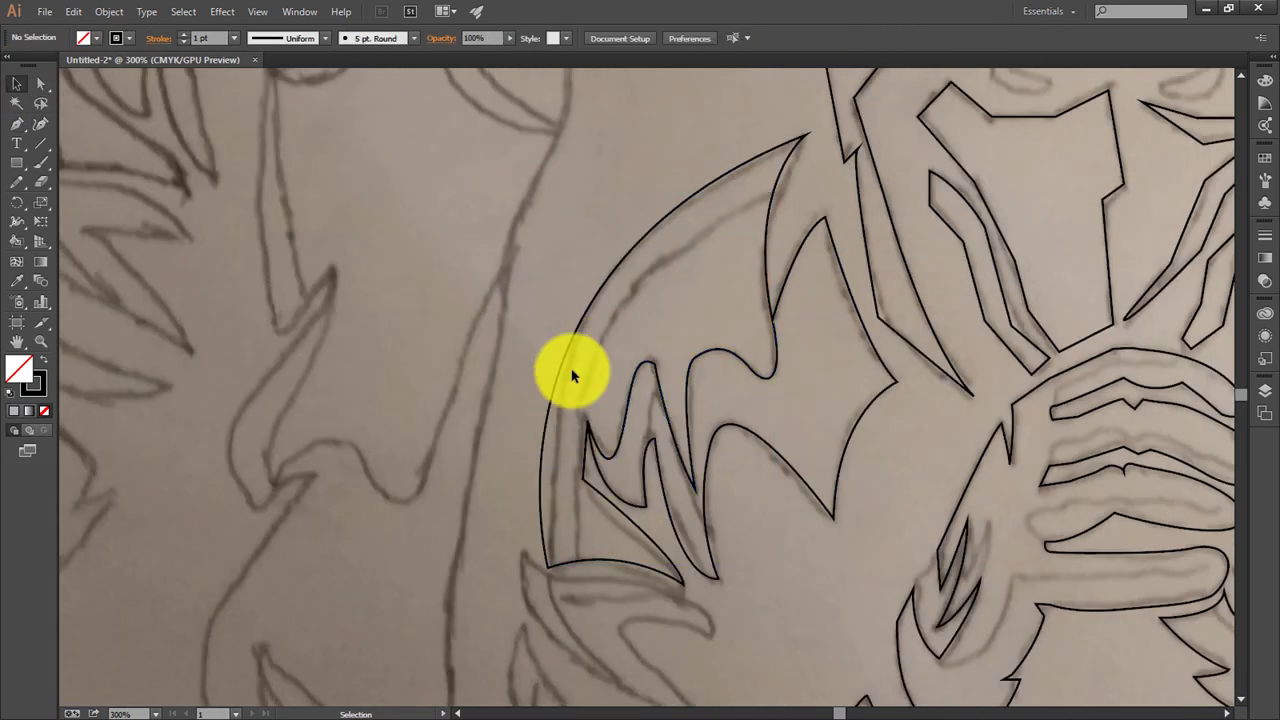
left_click_drag(724, 599, 794, 337)
left_click_drag(648, 397, 556, 439)
key("p")
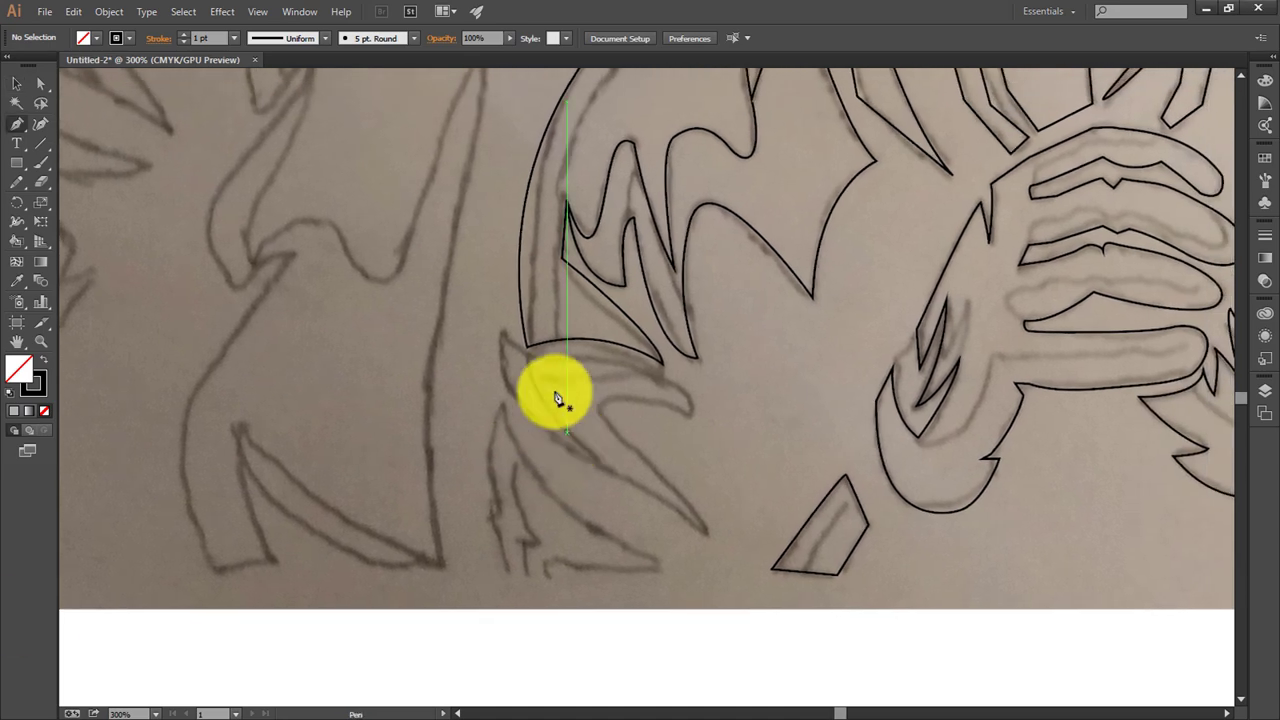
left_click_drag(502, 336, 580, 363)
left_click_drag(692, 411, 598, 413)
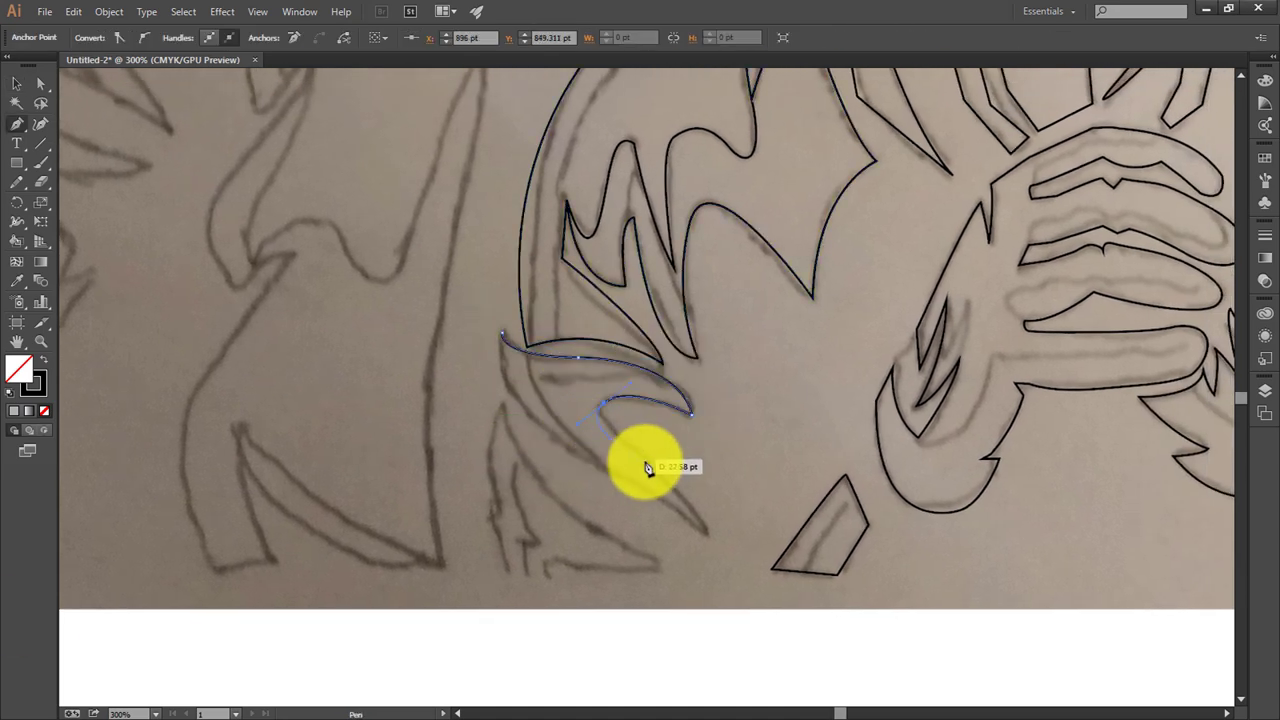
left_click(706, 538)
left_click(574, 454)
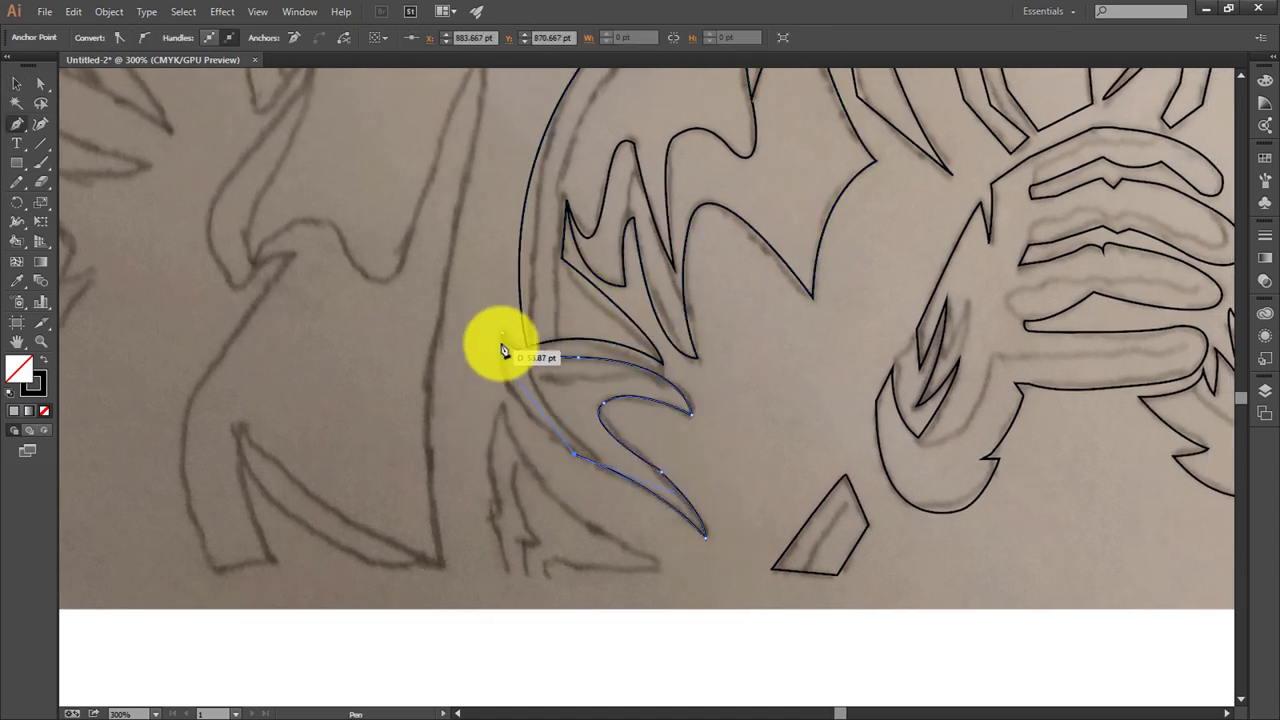
left_click_drag(502, 337, 508, 281)
Step: Trace the second flame as a closed outline, undoing misplaced points, and begin the next piece
left_click(502, 402)
left_click(489, 513)
left_click(524, 573)
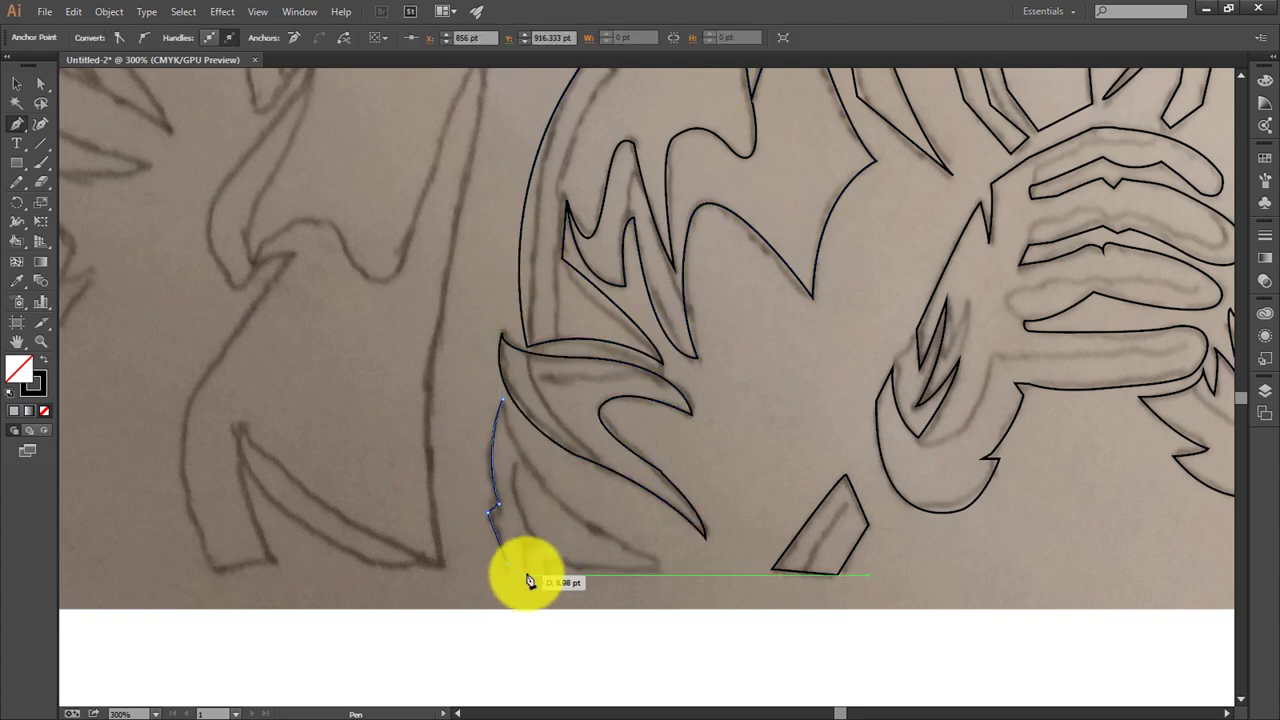
left_click(528, 540)
left_click(539, 539)
key("ctrl+z")
key("ctrl+z")
key("ctrl+z")
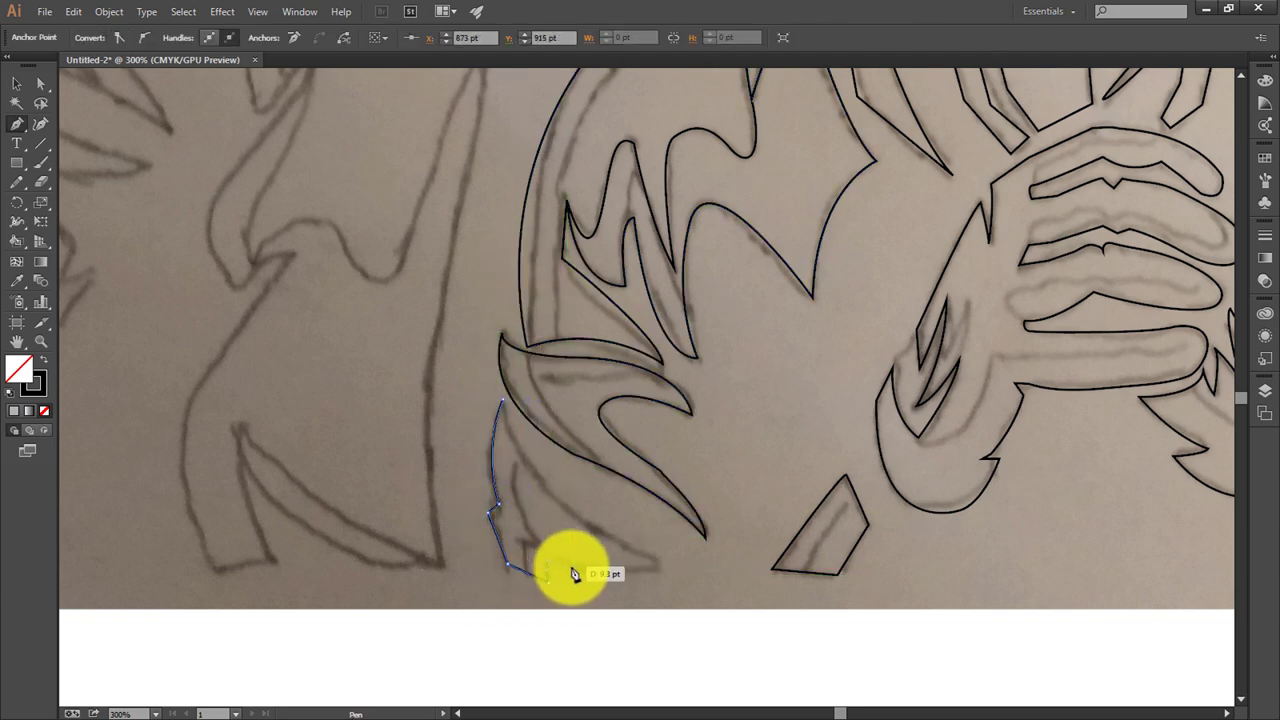
left_click(548, 578)
left_click(658, 567)
left_click_drag(502, 402, 493, 322)
left_click(519, 451)
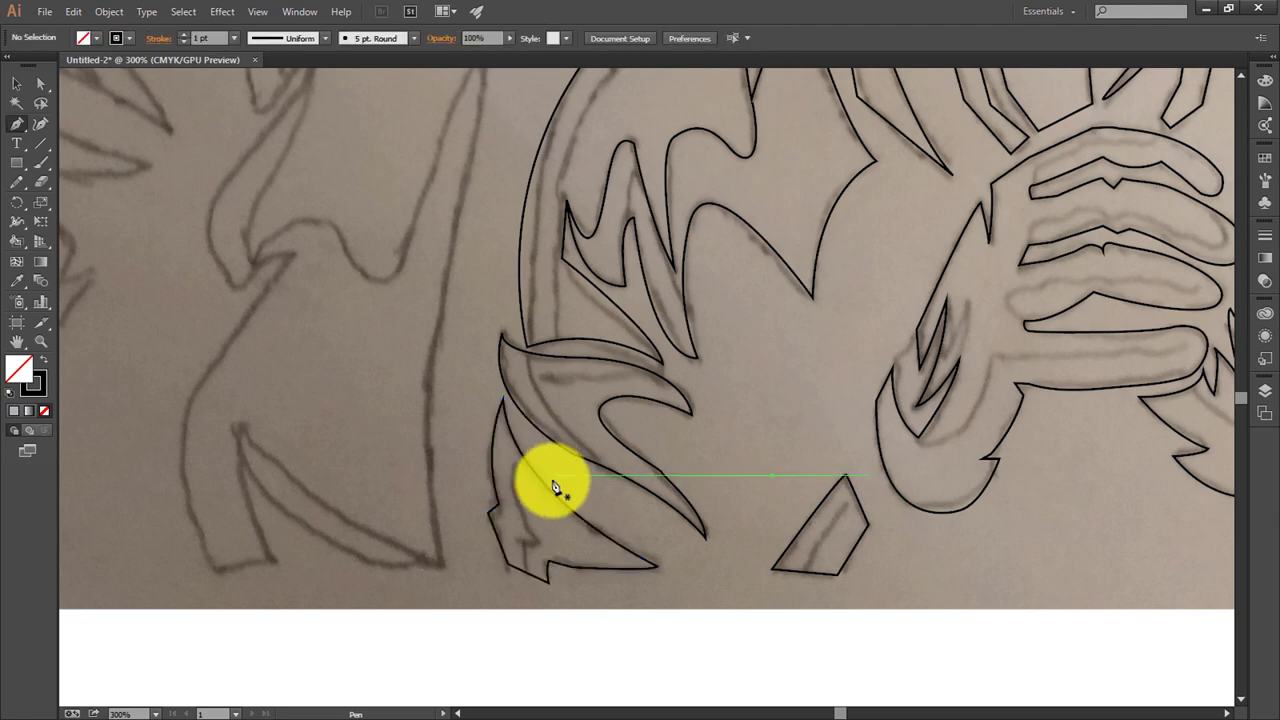
left_click(528, 540)
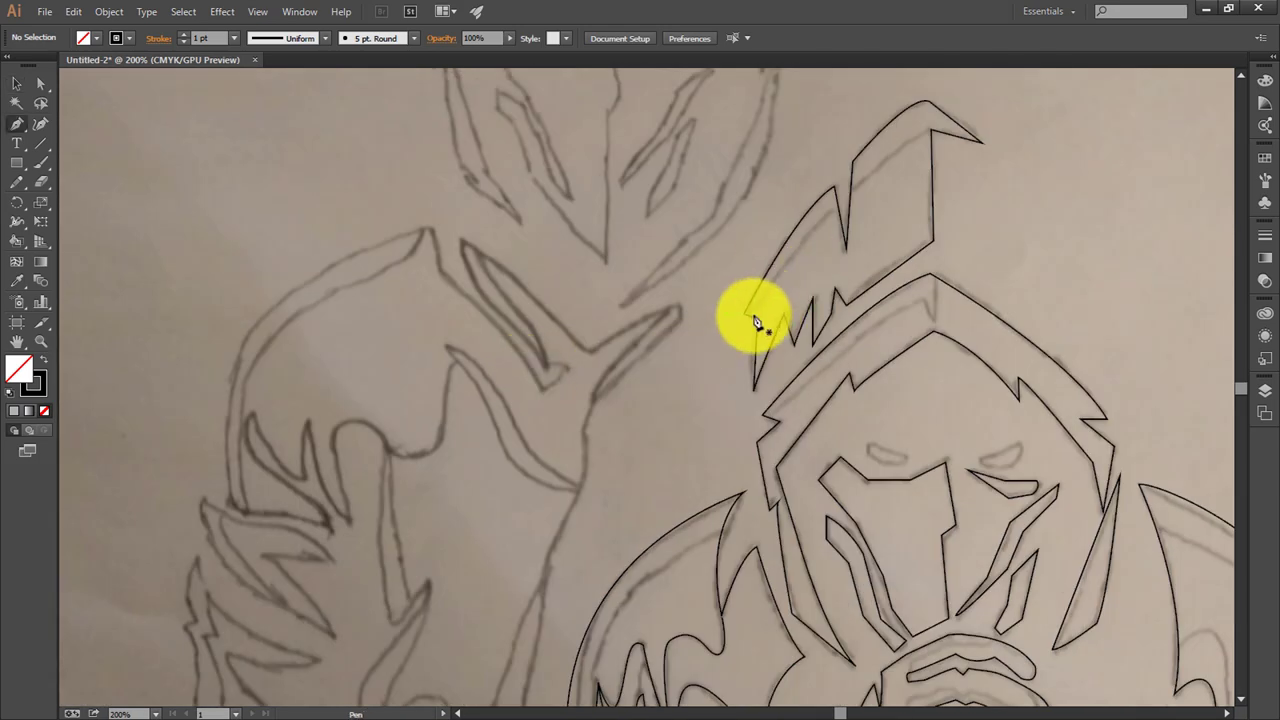
Step: Outline the horn above the hood and draw a line across the hood's upper edge
left_click(750, 317)
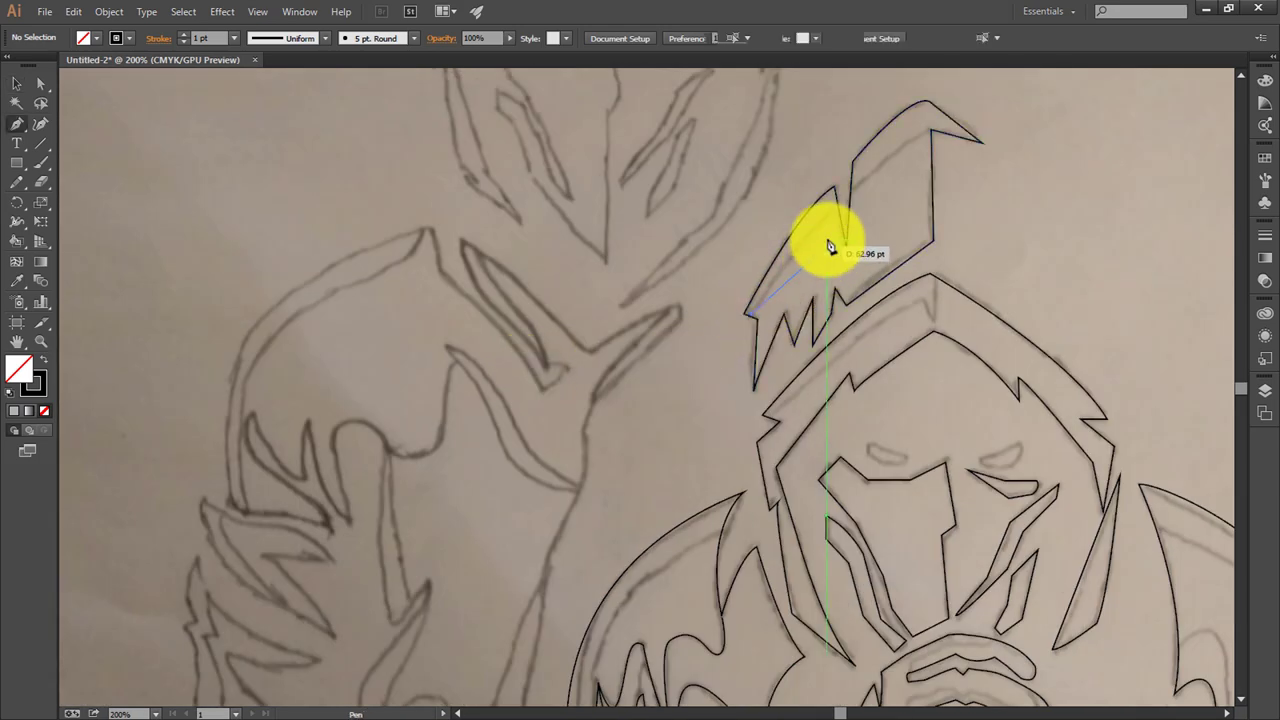
left_click(932, 130)
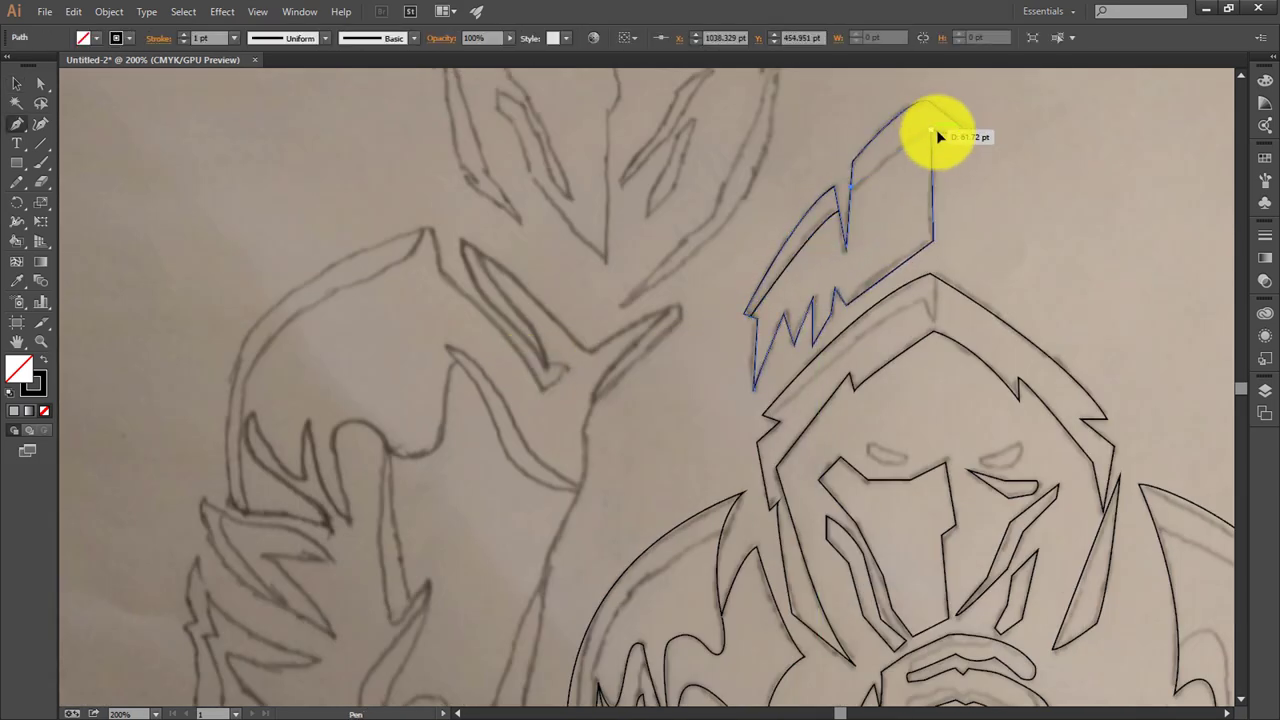
scroll(870, 260, "down", 1)
left_click(762, 395)
left_click(923, 292)
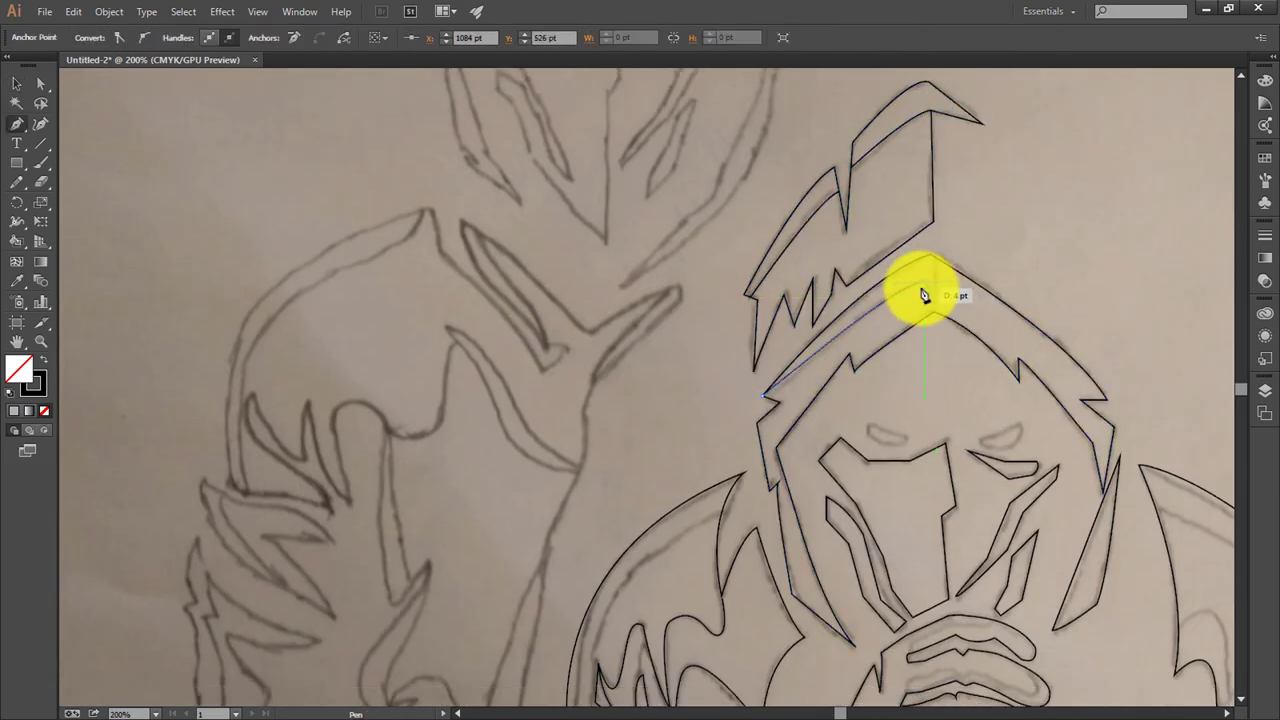
left_click(1060, 254, "ctrl")
Step: Pan to the upper figure's head and trace the crest's left edge and zigzag teeth
scroll(1000, 254, "down", 4)
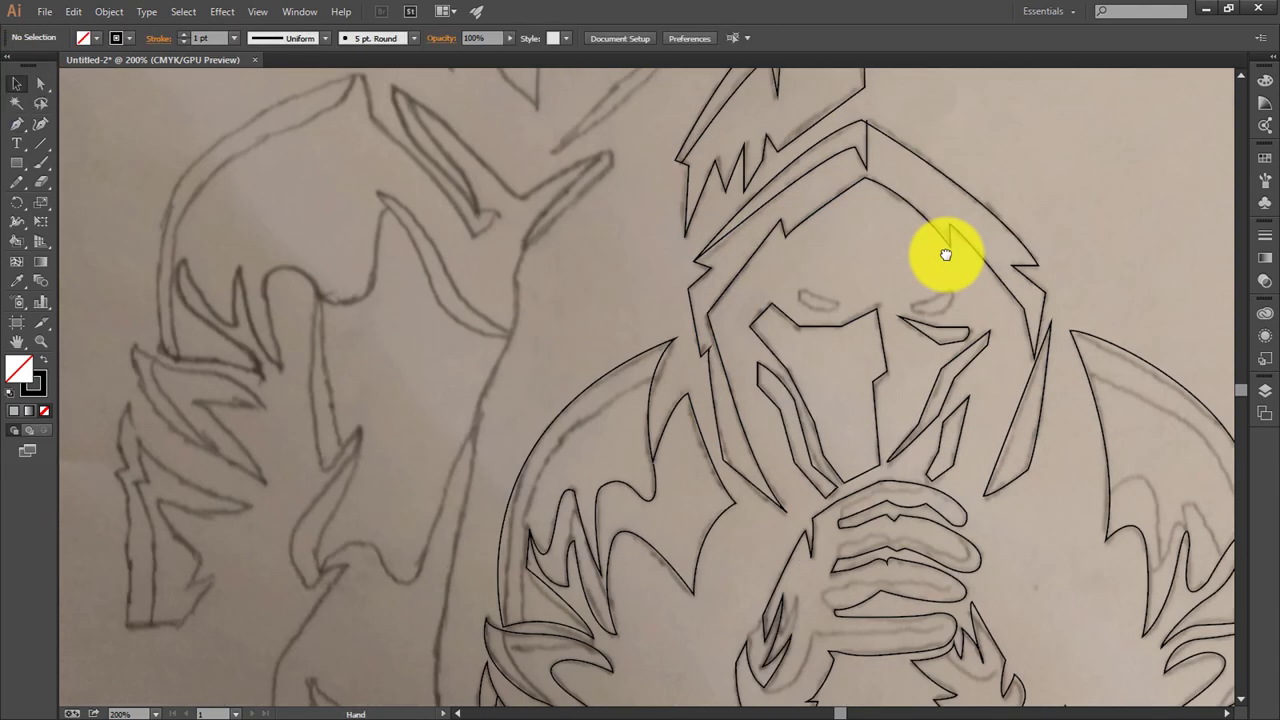
scroll(960, 400, "down", 3)
scroll(960, 400, "right", 3)
left_click_drag(970, 540, 766, 523)
scroll(766, 523, "up", 5)
scroll(686, 523, "left", 5)
scroll(571, 354, "down", 1)
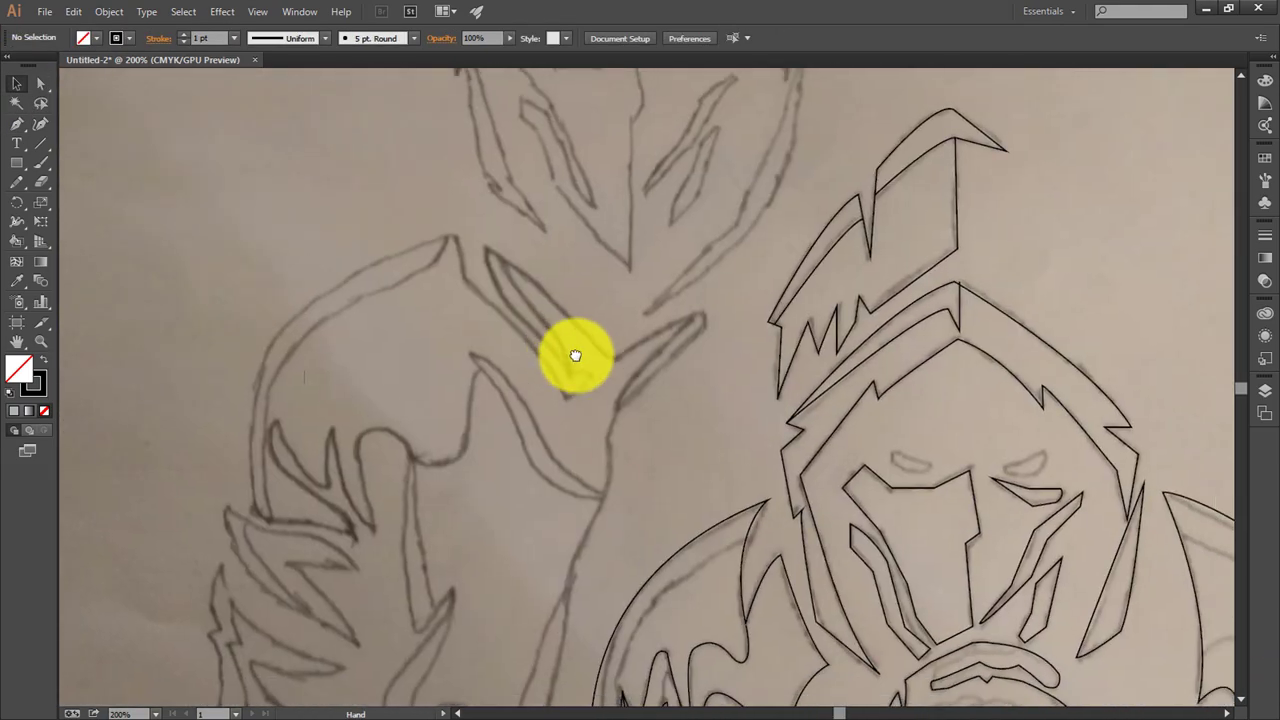
scroll(625, 397, "up", 2)
scroll(625, 397, "up", 3)
key("p")
left_click(432, 328)
left_click(443, 415)
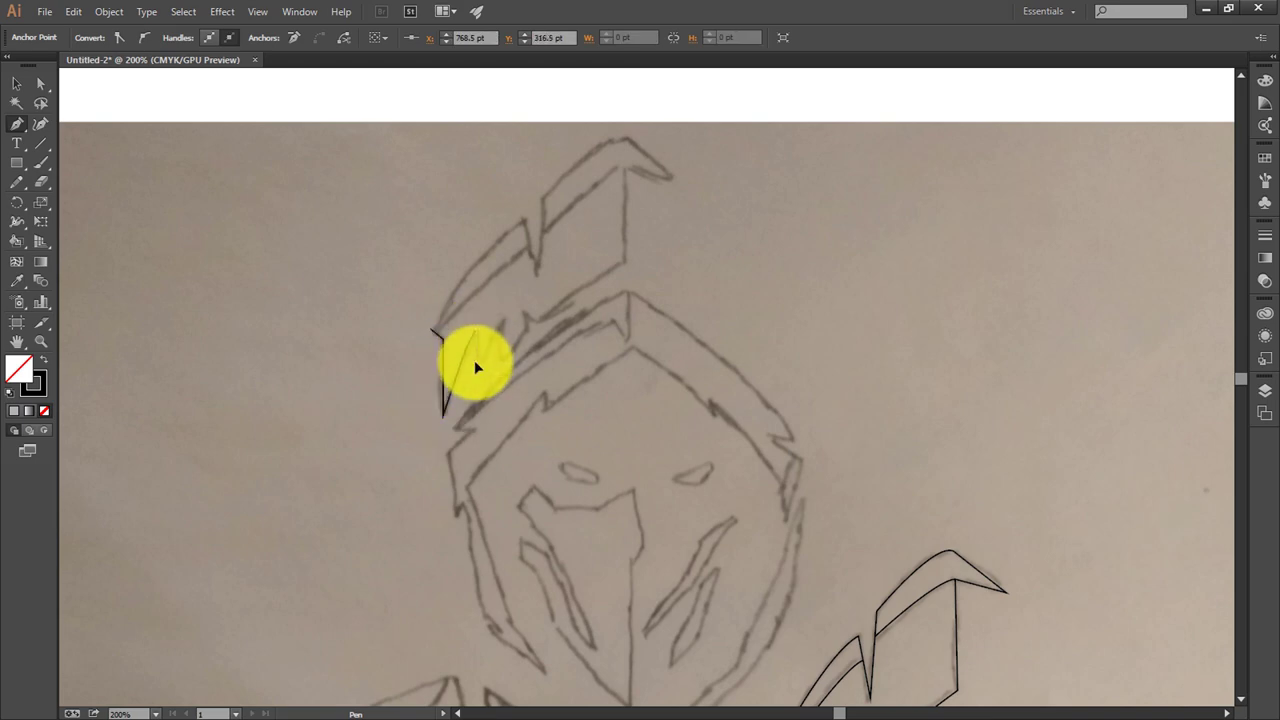
left_click(475, 330)
left_click(478, 358)
left_click(524, 312)
Step: Complete the crest up to its top and right tip, close it, and start the hood edge
left_click(622, 265)
left_click(670, 178)
left_click(626, 135)
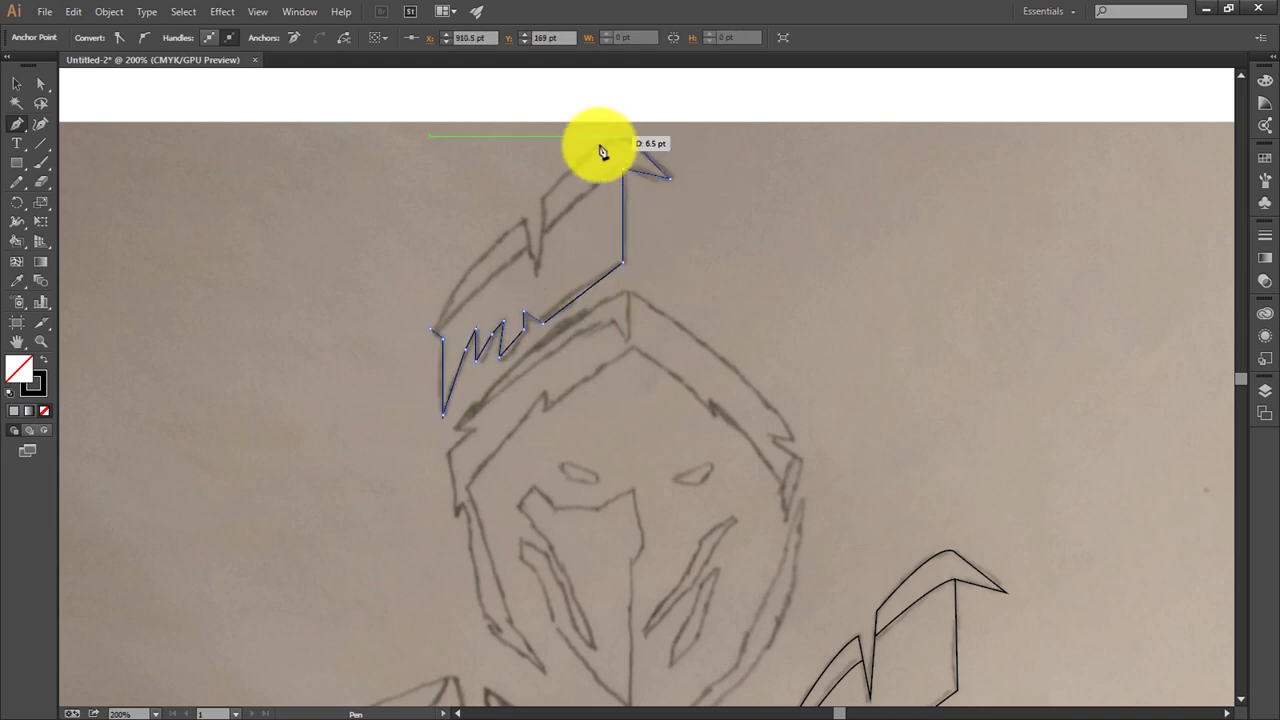
left_click(537, 197)
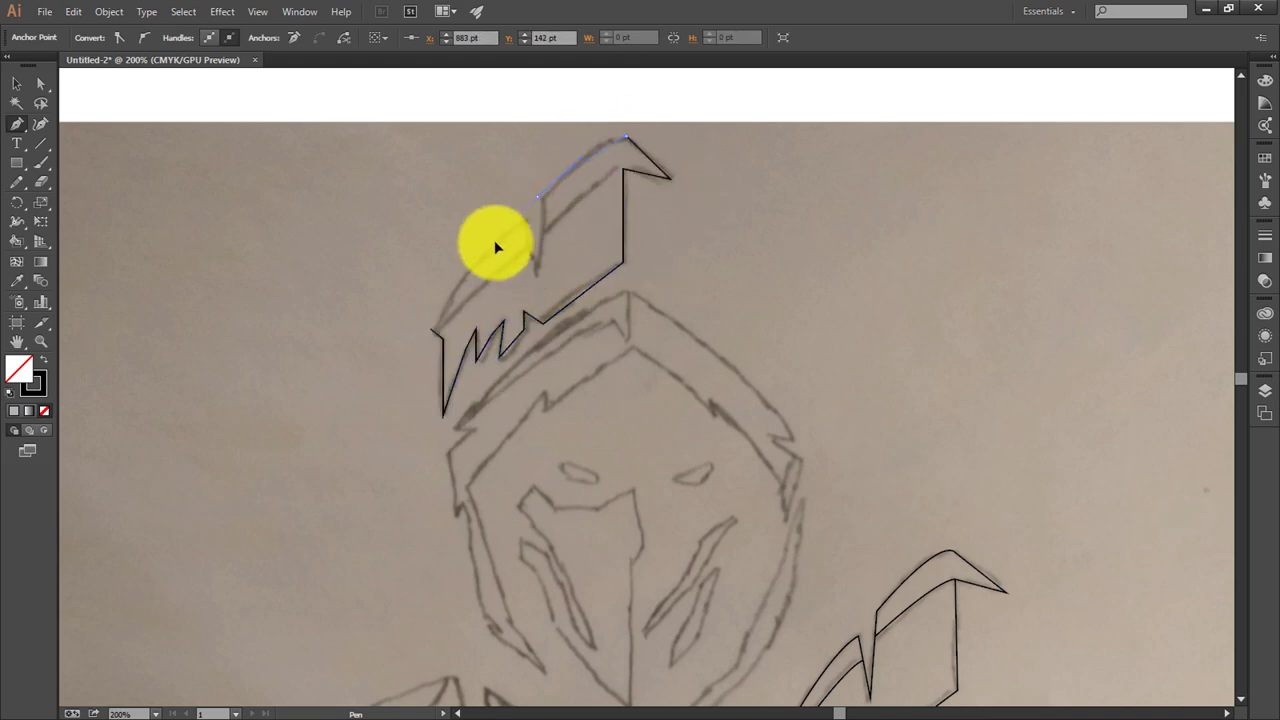
left_click(540, 268)
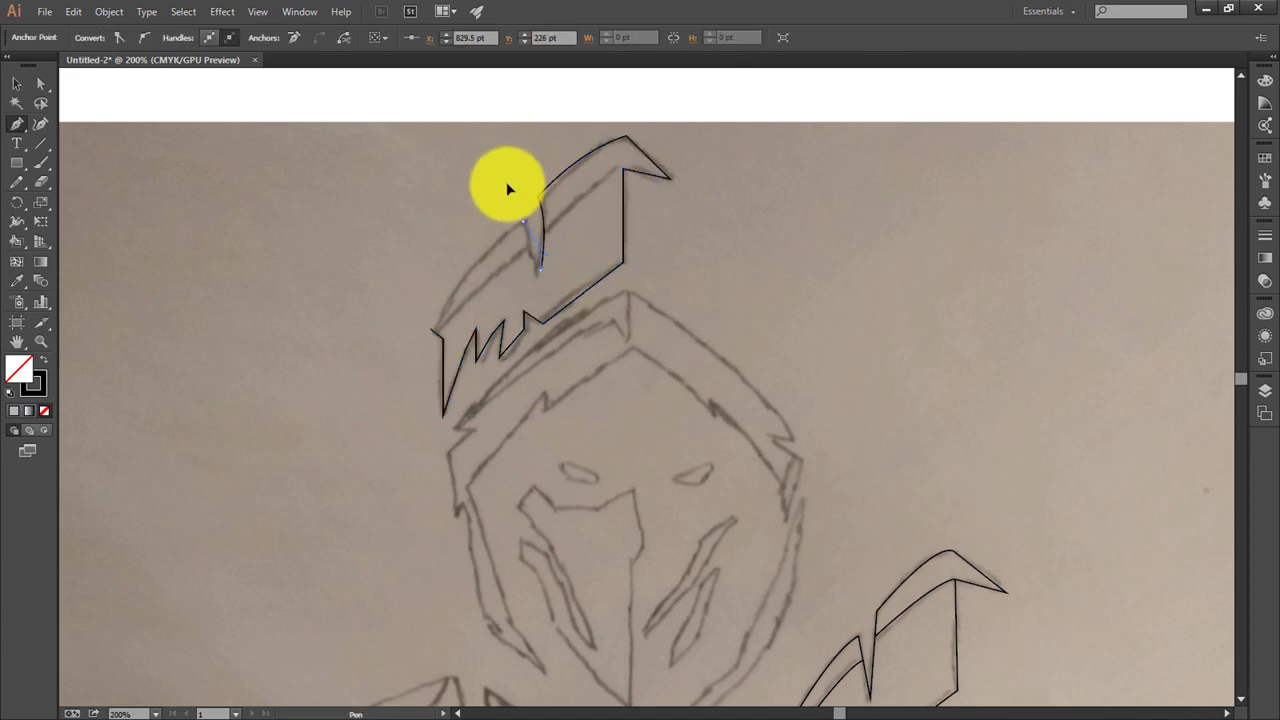
left_click(524, 221)
left_click(432, 330)
Step: Trace the hood's peak, notched right side and inner edge
scroll(540, 310, "down", 1)
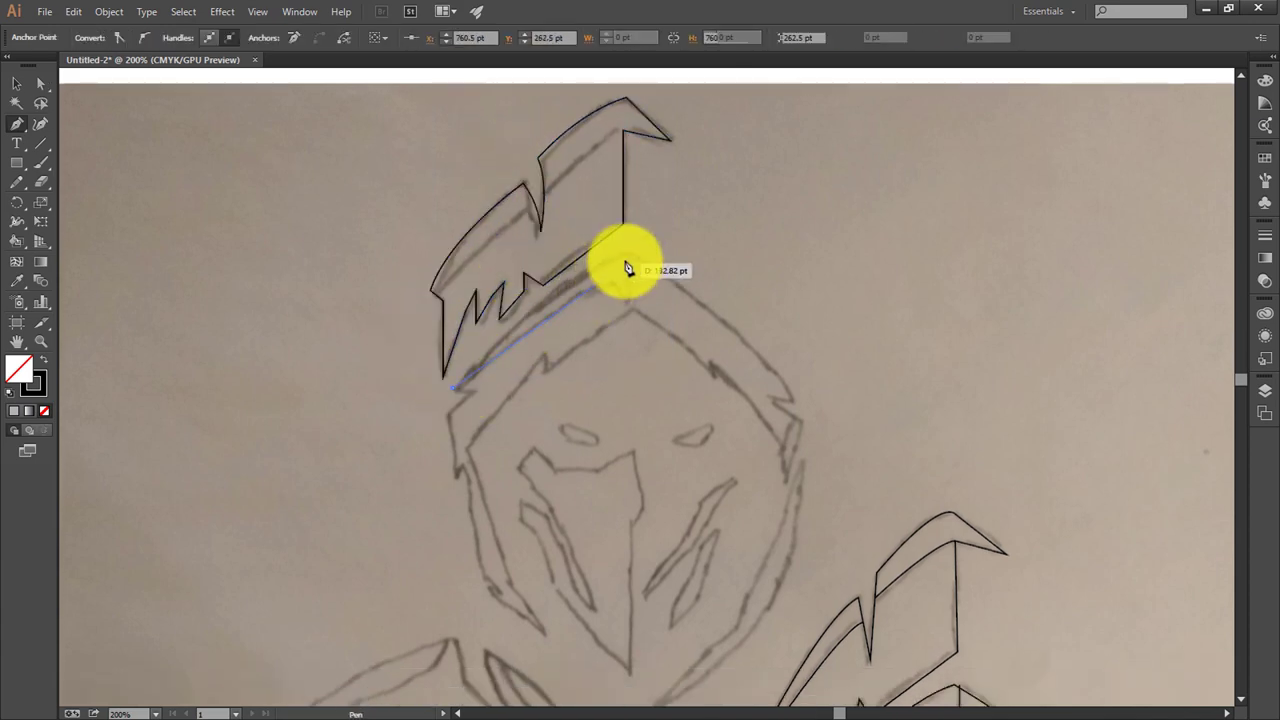
left_click(626, 256)
left_click(768, 397)
left_click(790, 398)
left_click(800, 420)
left_click(786, 480)
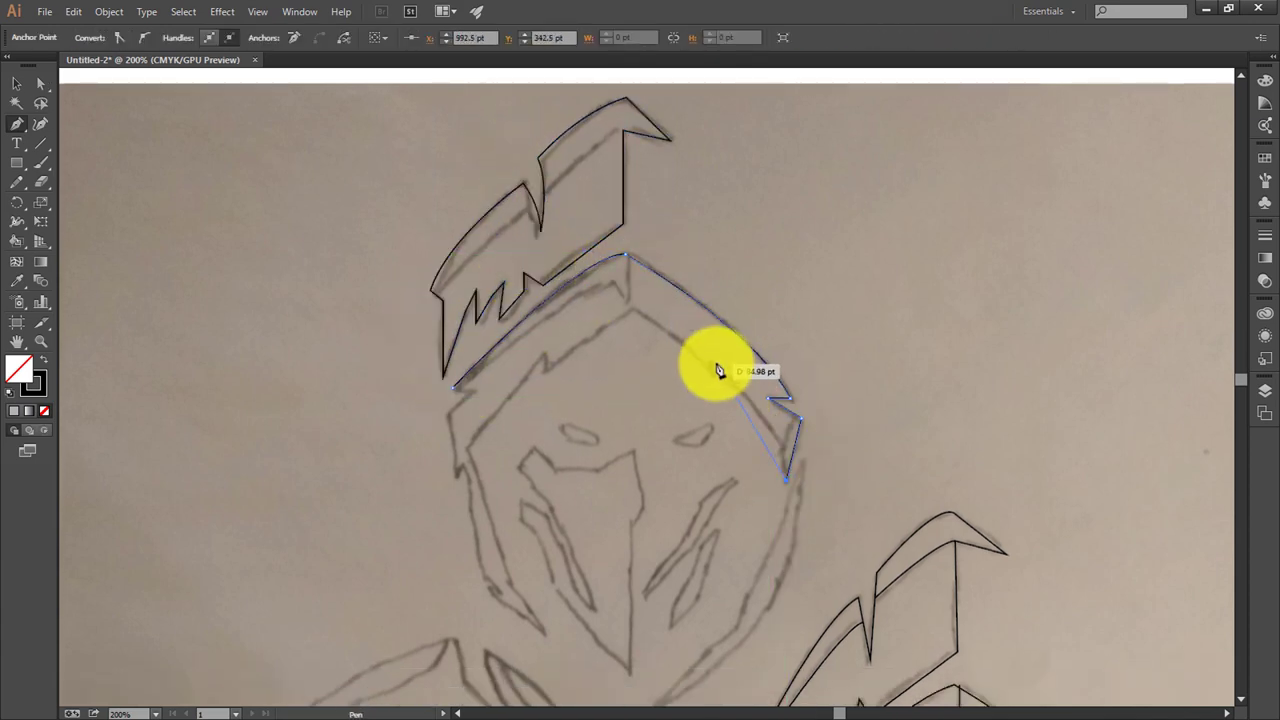
left_click(713, 369)
left_click(632, 313)
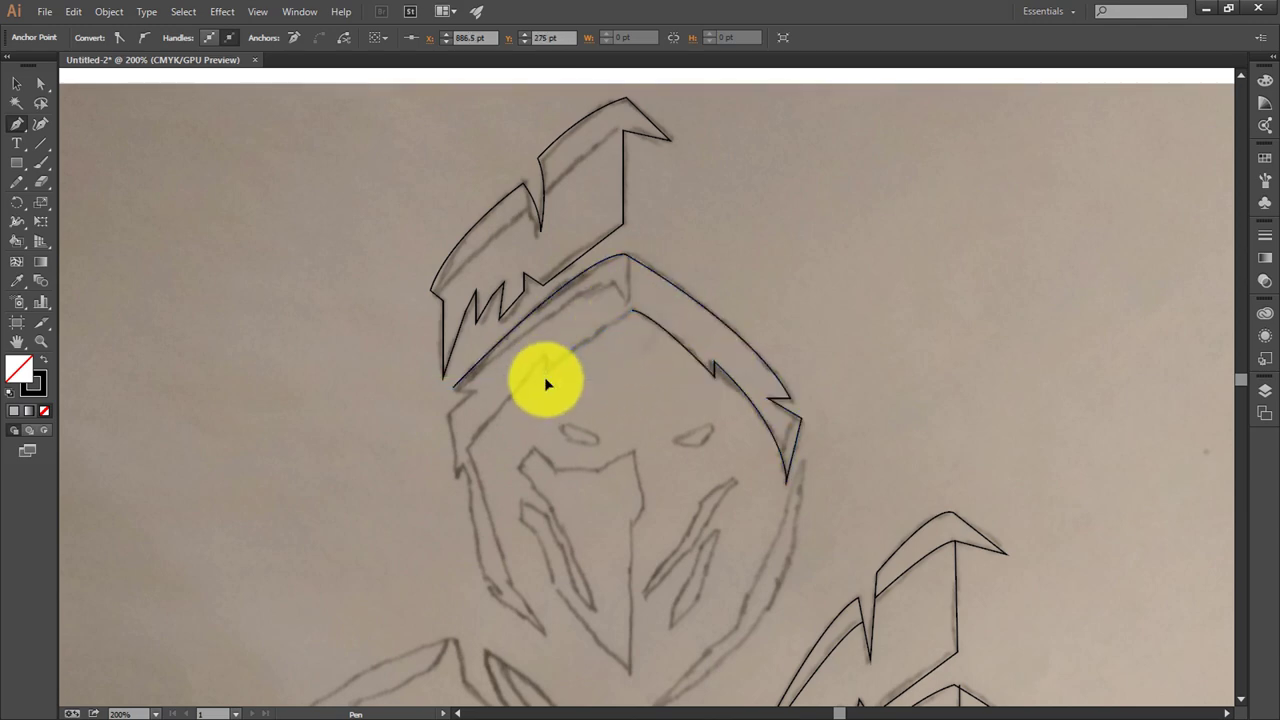
left_click(546, 357)
left_click(470, 446)
Step: Trace the hood's left side and close the hood outline
scroll(471, 414, "down", 1)
scroll(490, 430, "down", 2)
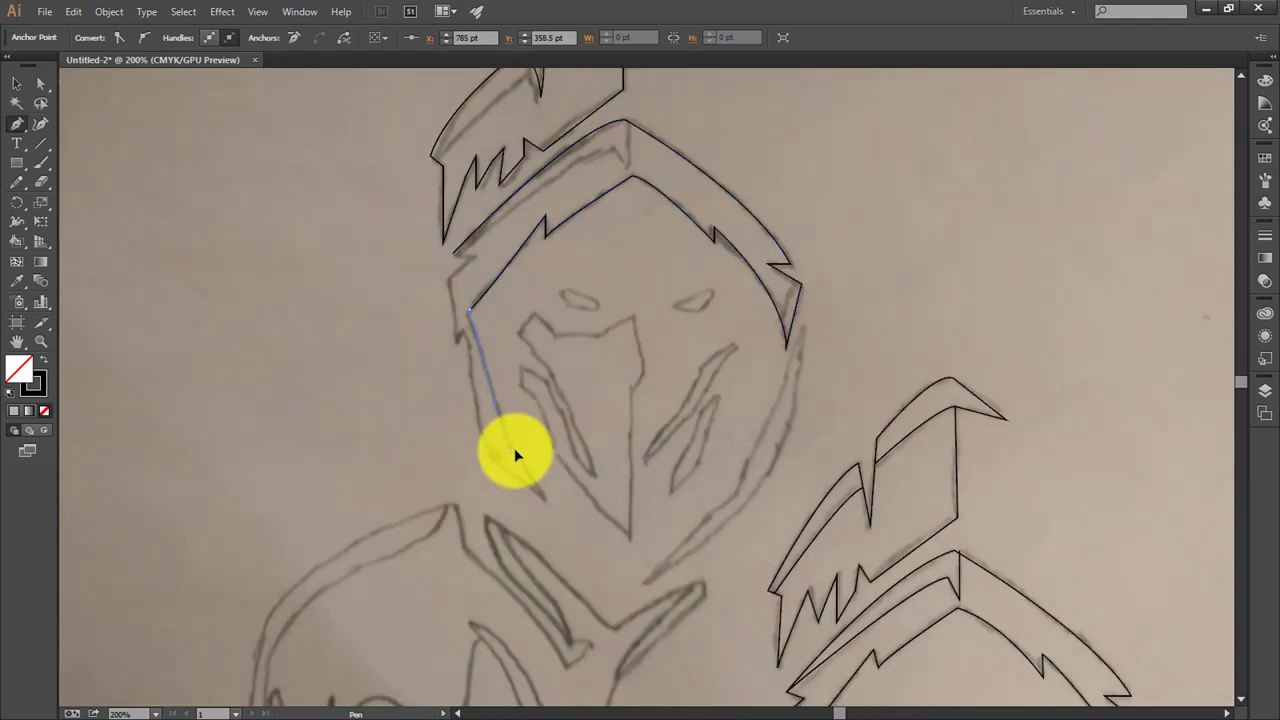
left_click(487, 457)
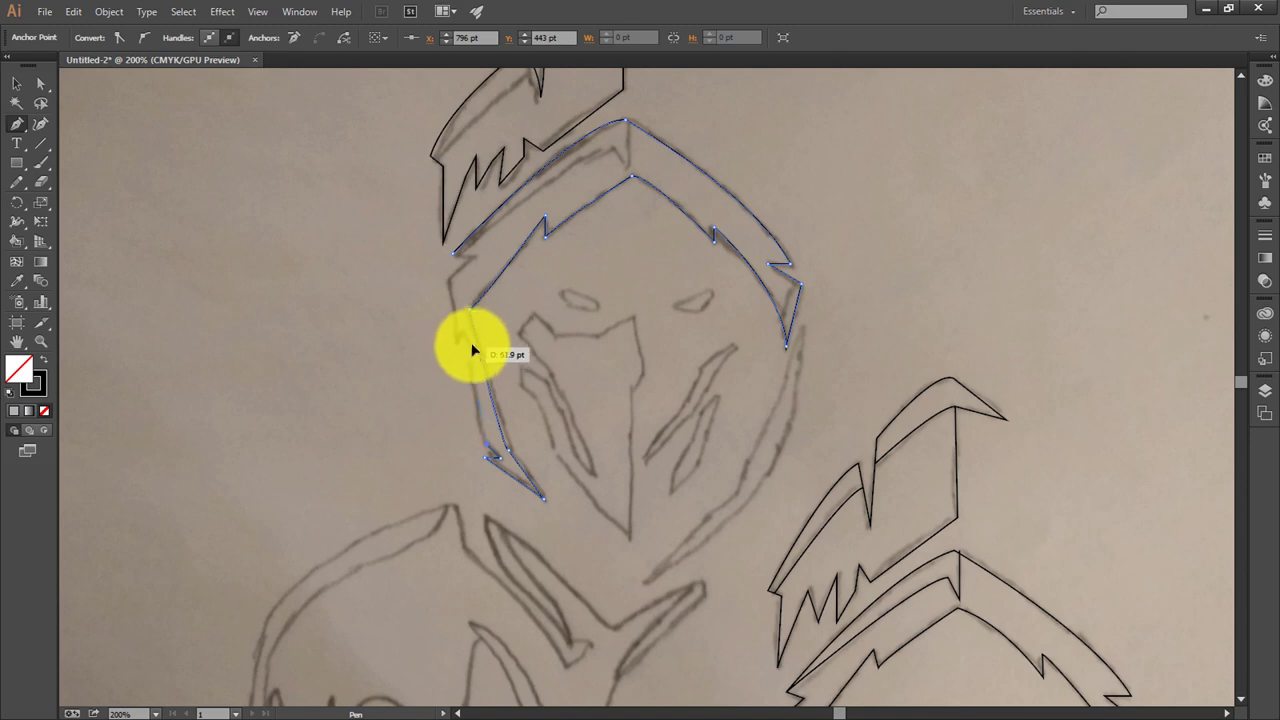
left_click(455, 336)
left_click(447, 279)
left_click(453, 256)
left_click(527, 312, "ctrl")
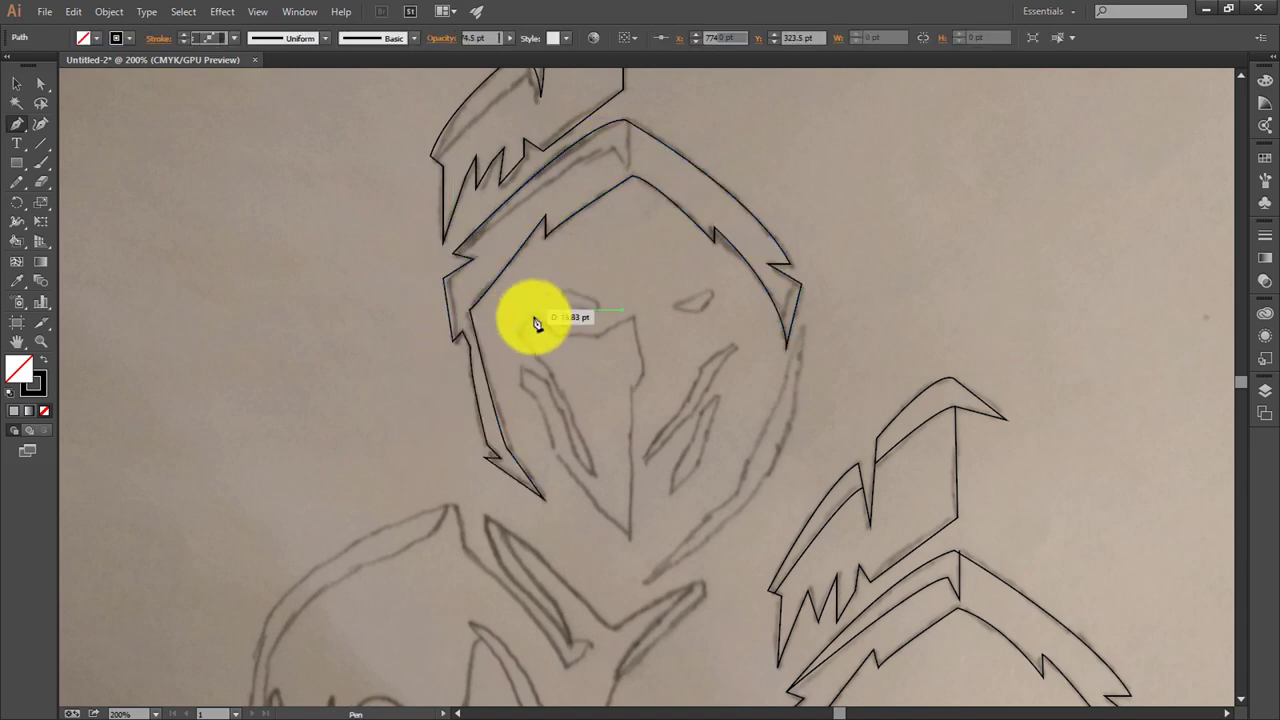
Step: Trace the mask's top edge, right side, bottom point and left side
left_click(533, 316)
left_click(601, 335)
left_click(642, 372)
left_click(630, 438)
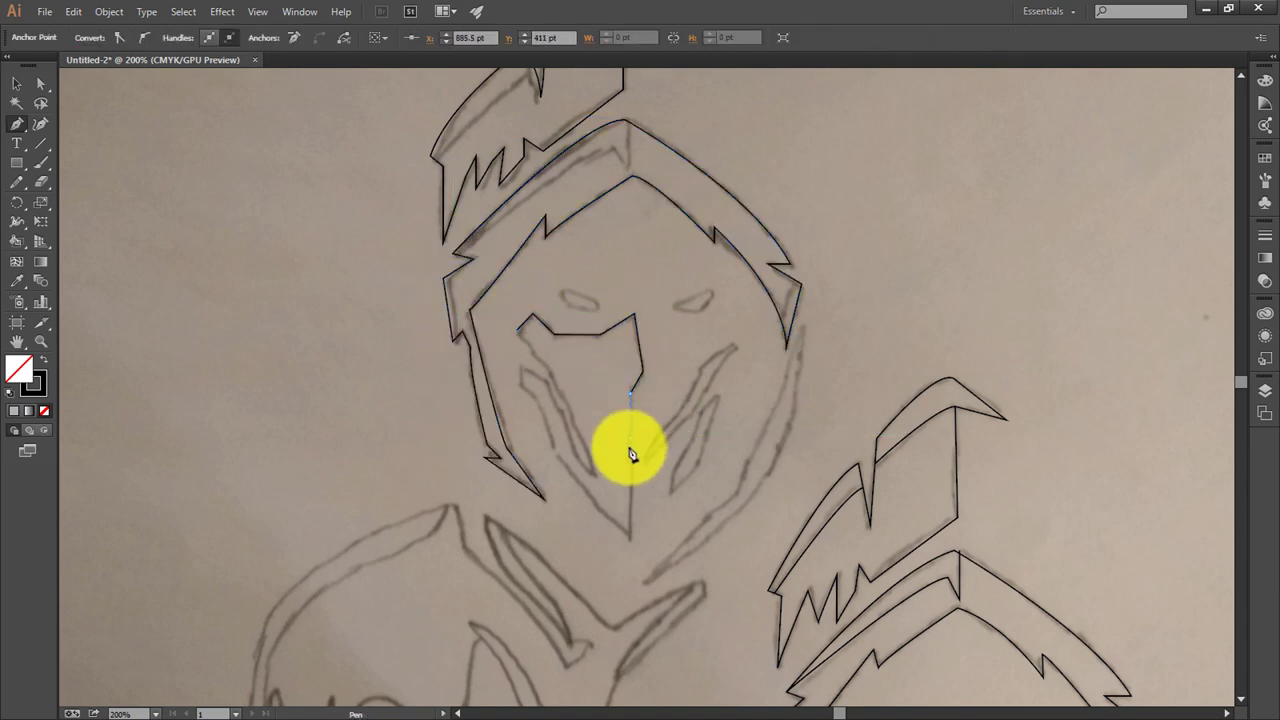
scroll(629, 449, "down", 1)
left_click(628, 518)
left_click(584, 468)
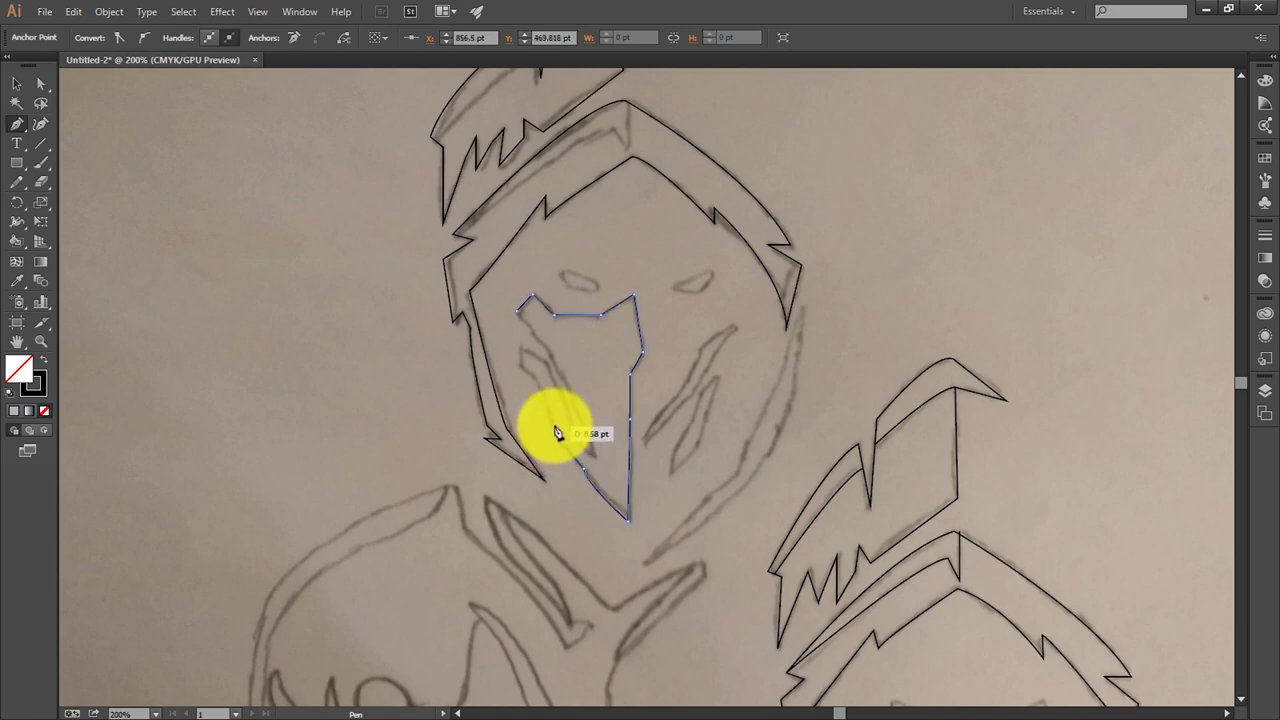
left_click(555, 432)
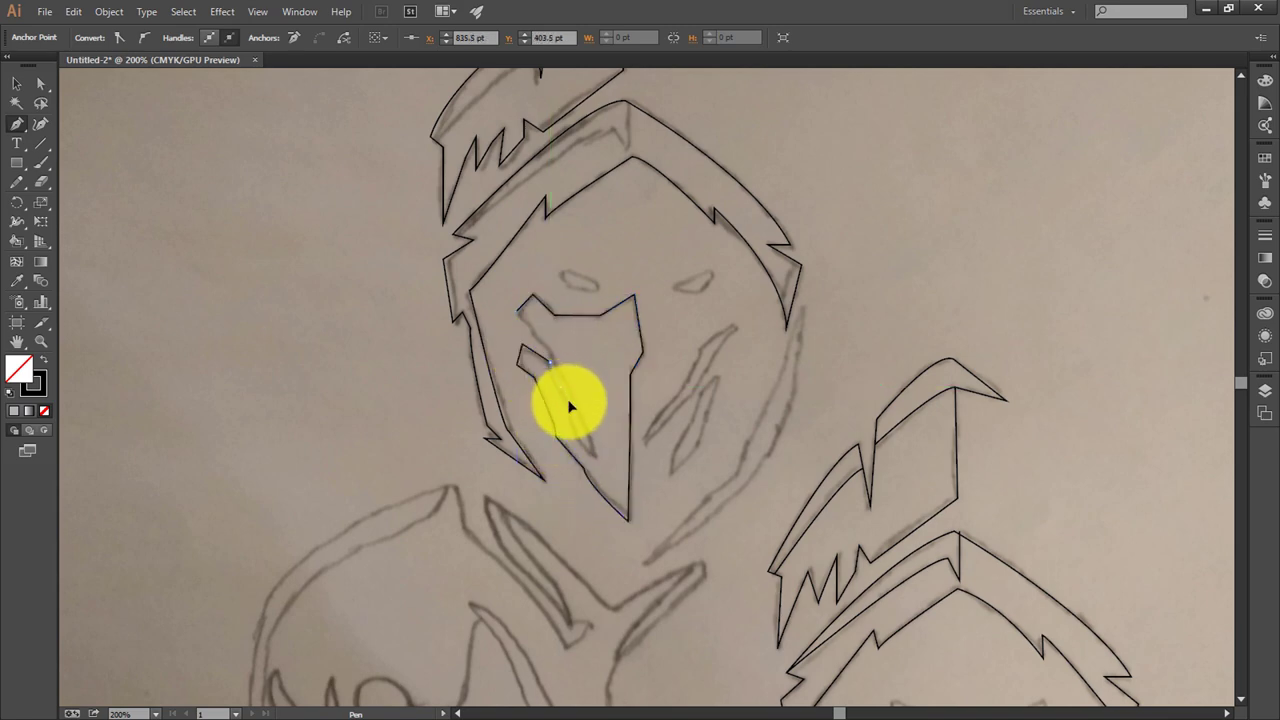
Step: Add the narrow tear mark on the mask's left side and close the mask outline
left_click(520, 352)
left_click(598, 460)
left_click(557, 363)
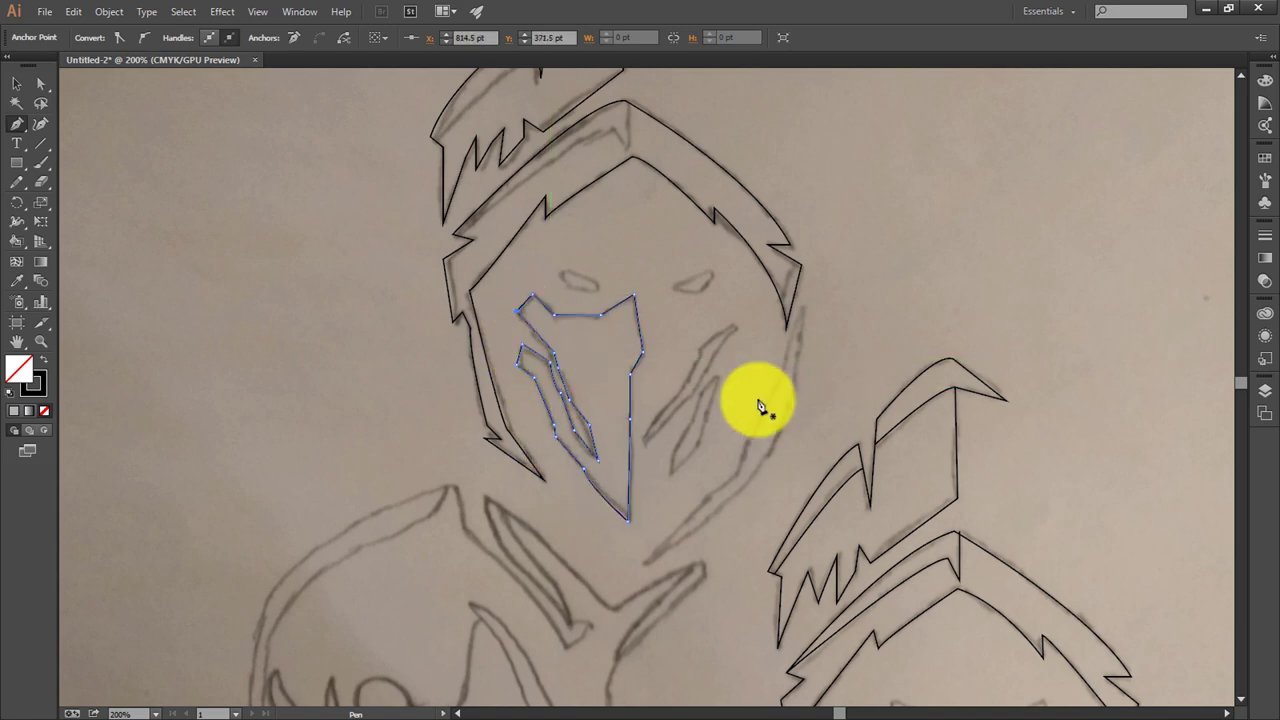
scroll(652, 400, "down", 1)
scroll(657, 371, "down", 2)
Step: Copy the lower figure's right mask mark up onto the upper figure's face and adjust it
left_click(16, 83)
scroll(700, 400, "down", 4)
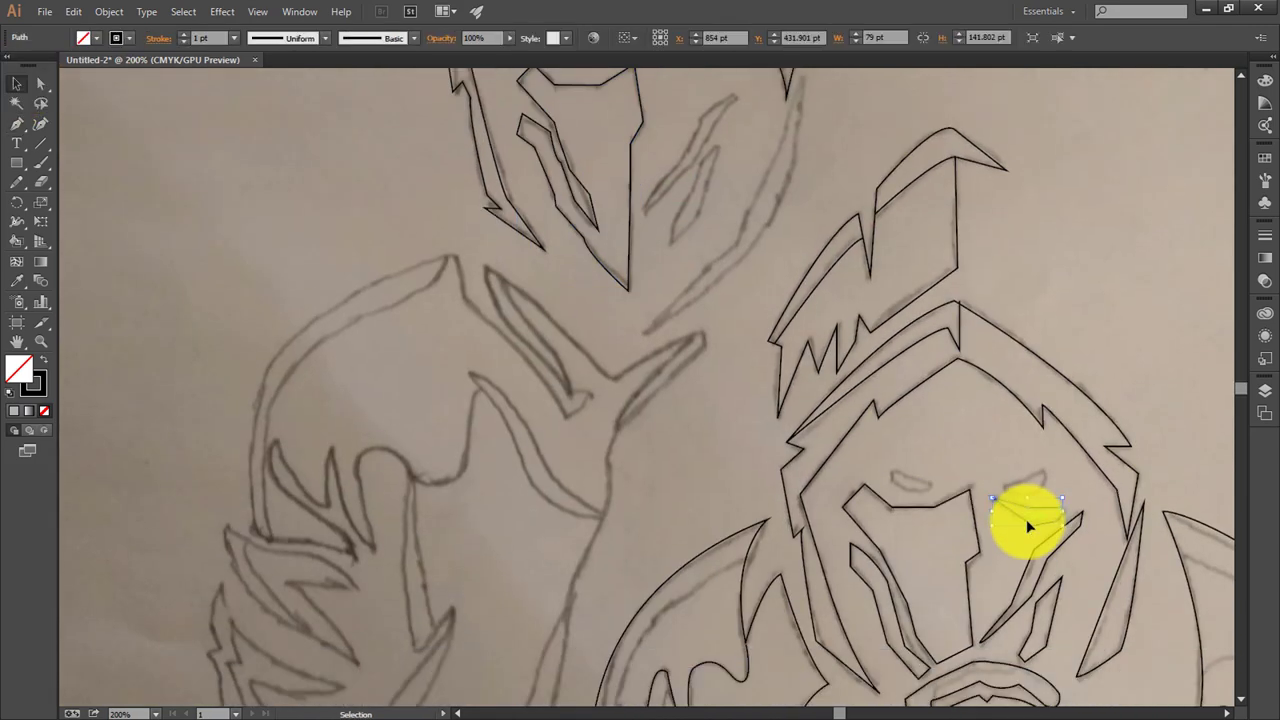
left_click(1037, 598)
left_click_drag(1037, 598, 694, 165)
scroll(720, 200, "up", 4)
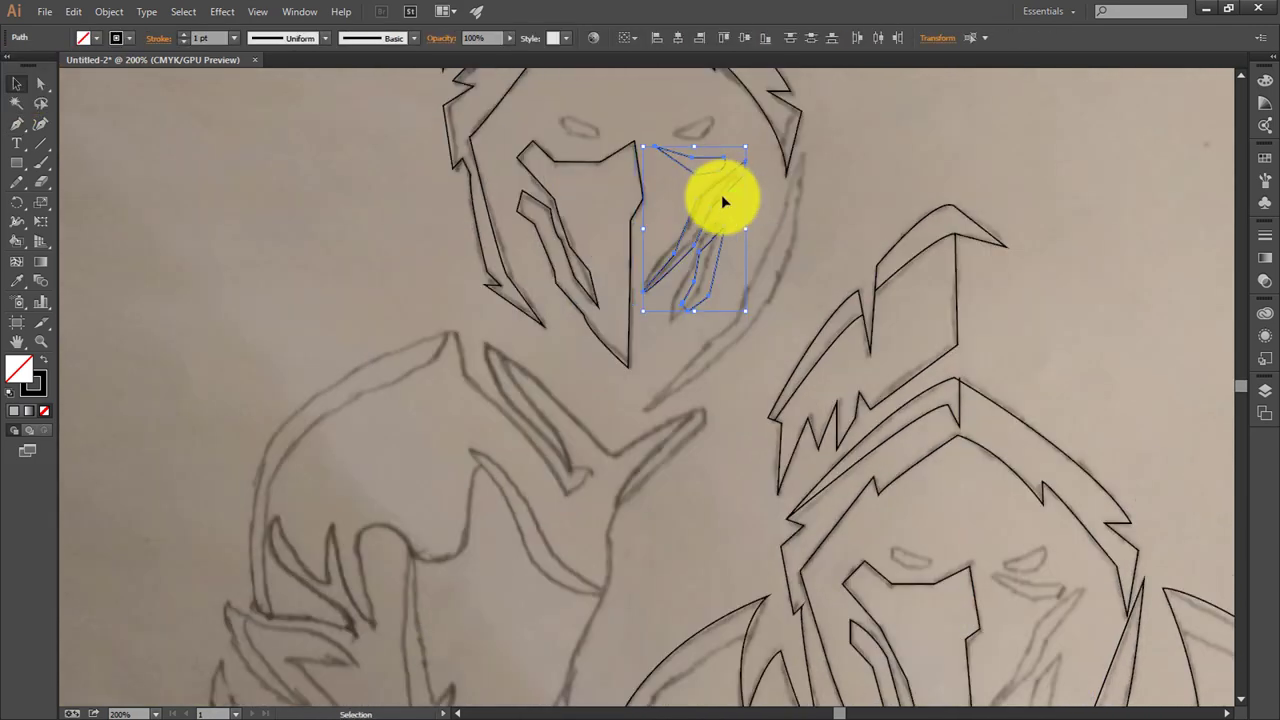
left_click(943, 213)
scroll(729, 209, "down", 2)
left_click_drag(700, 277, 696, 282)
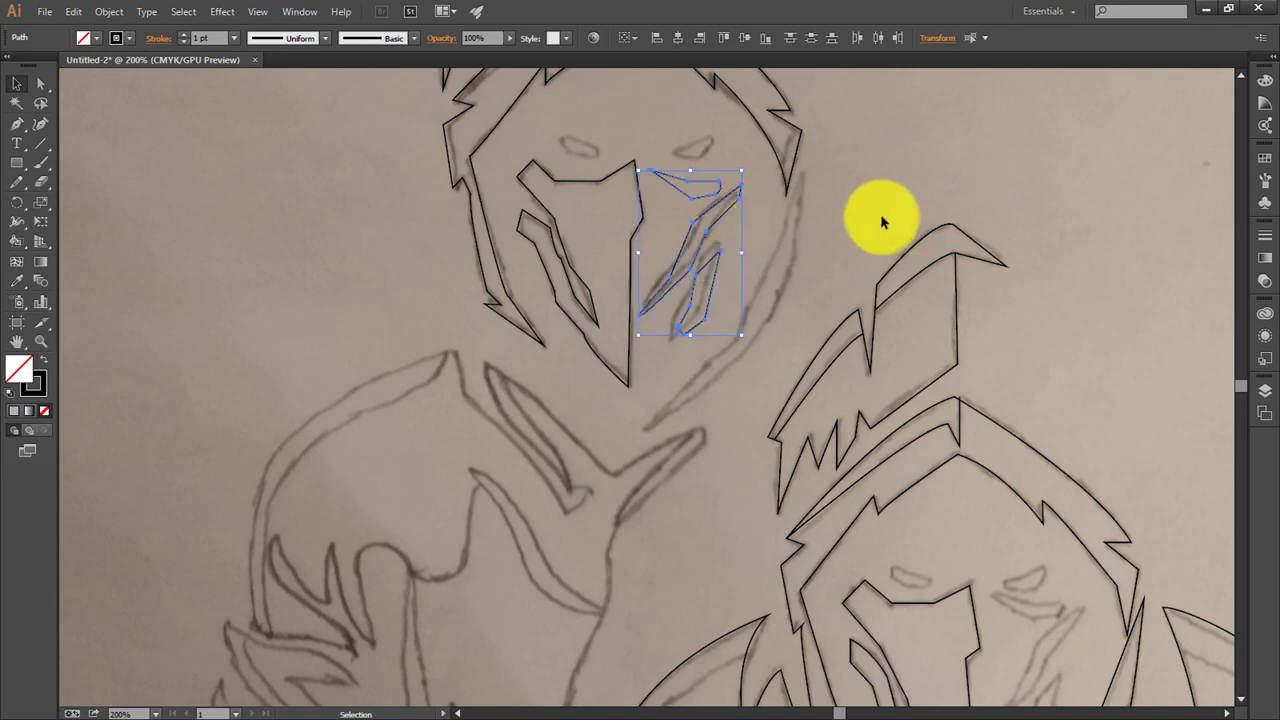
left_click(885, 222)
scroll(888, 222, "up", 1)
scroll(960, 410, "down", 2)
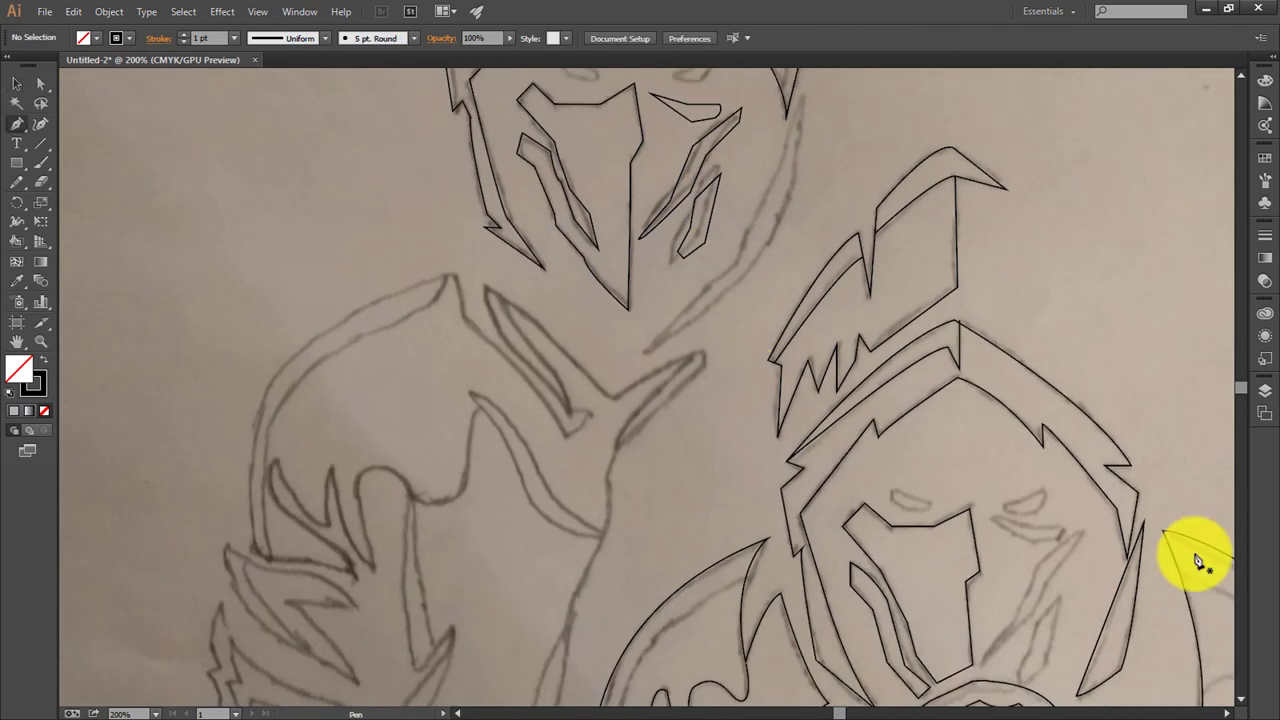
Step: Pen-draw the lower figure's right eye, then copy both eye shapes onto the upper face
key("p")
left_click_drag(1005, 508, 1040, 515)
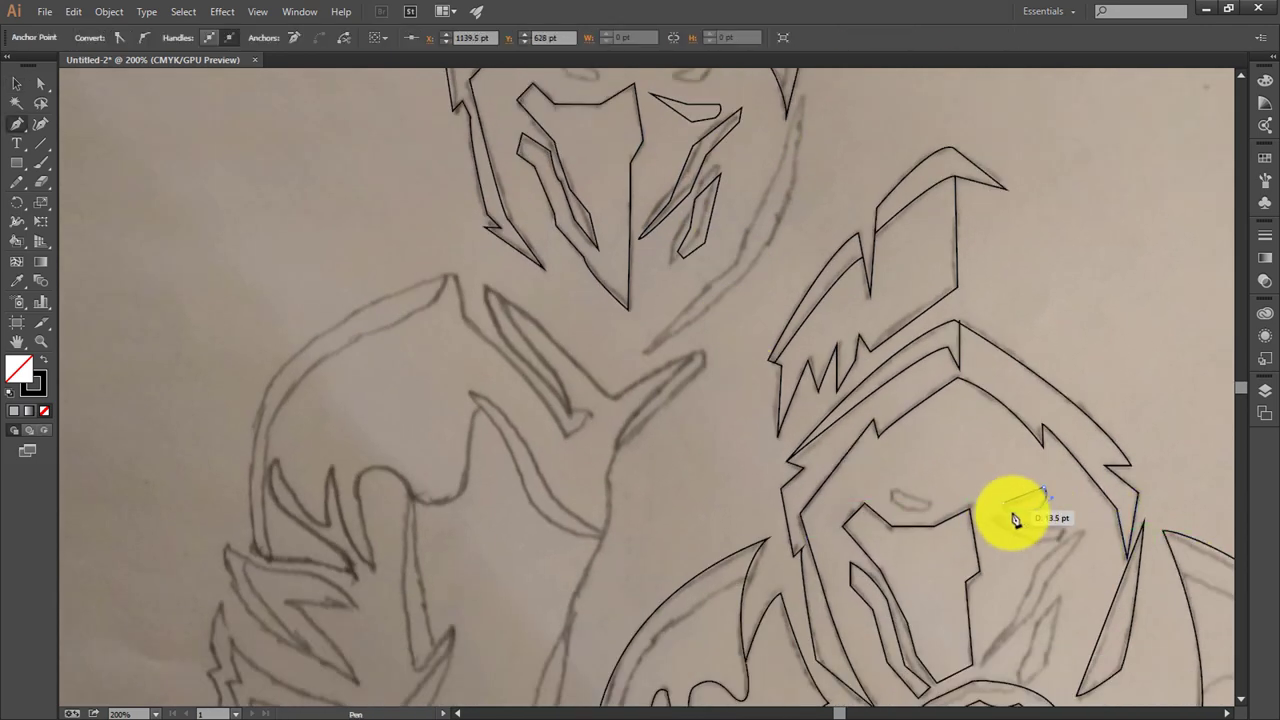
left_click(16, 83)
right_click(905, 495)
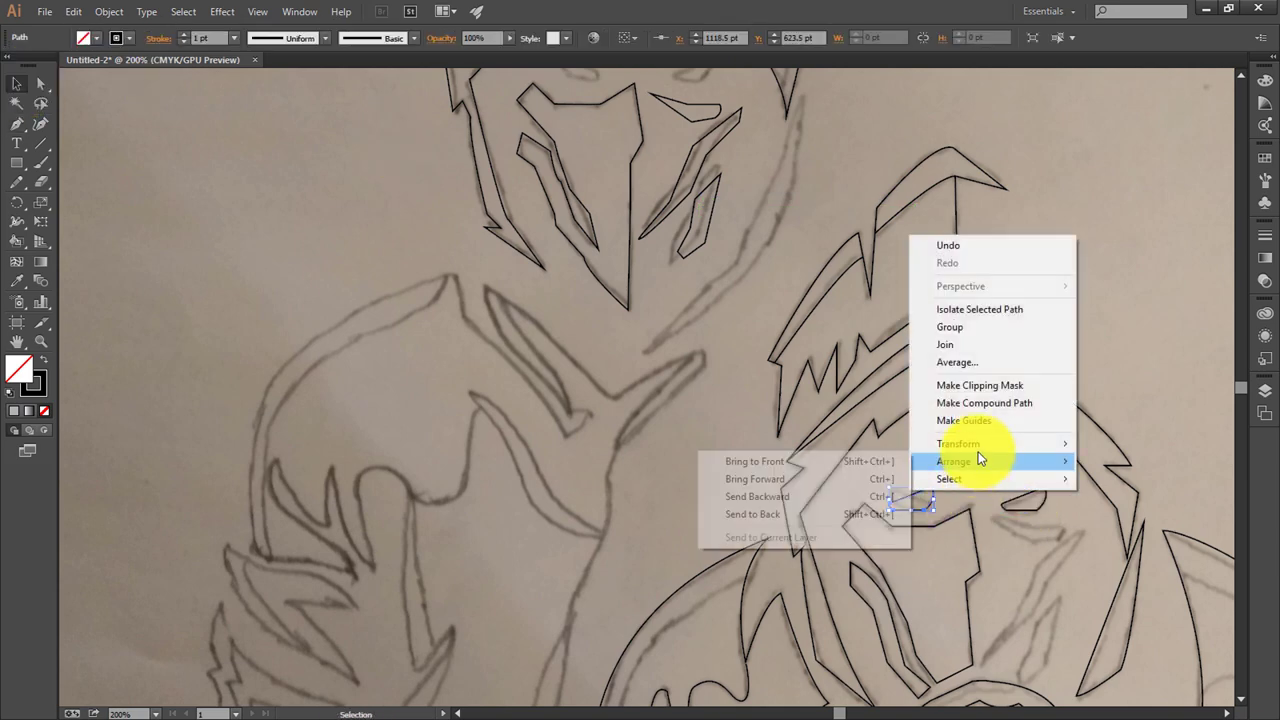
left_click(786, 506)
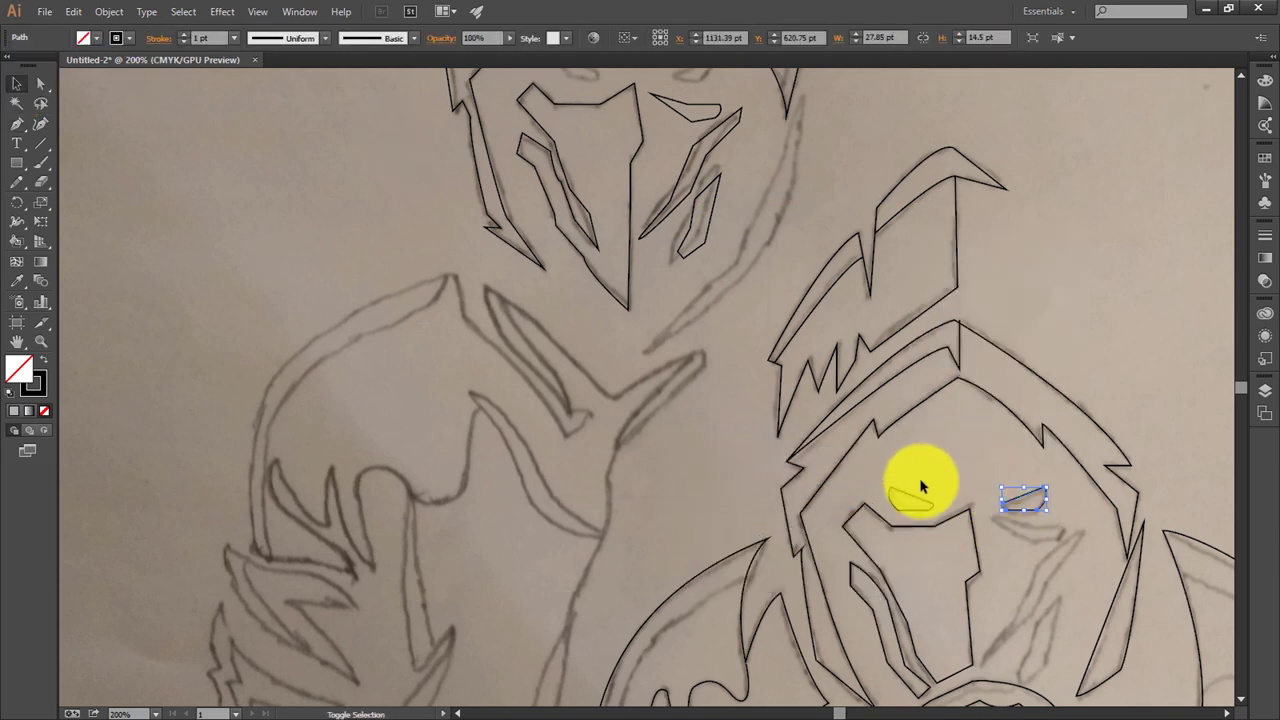
scroll(598, 90, "up", 1)
left_click_drag(914, 563, 585, 131)
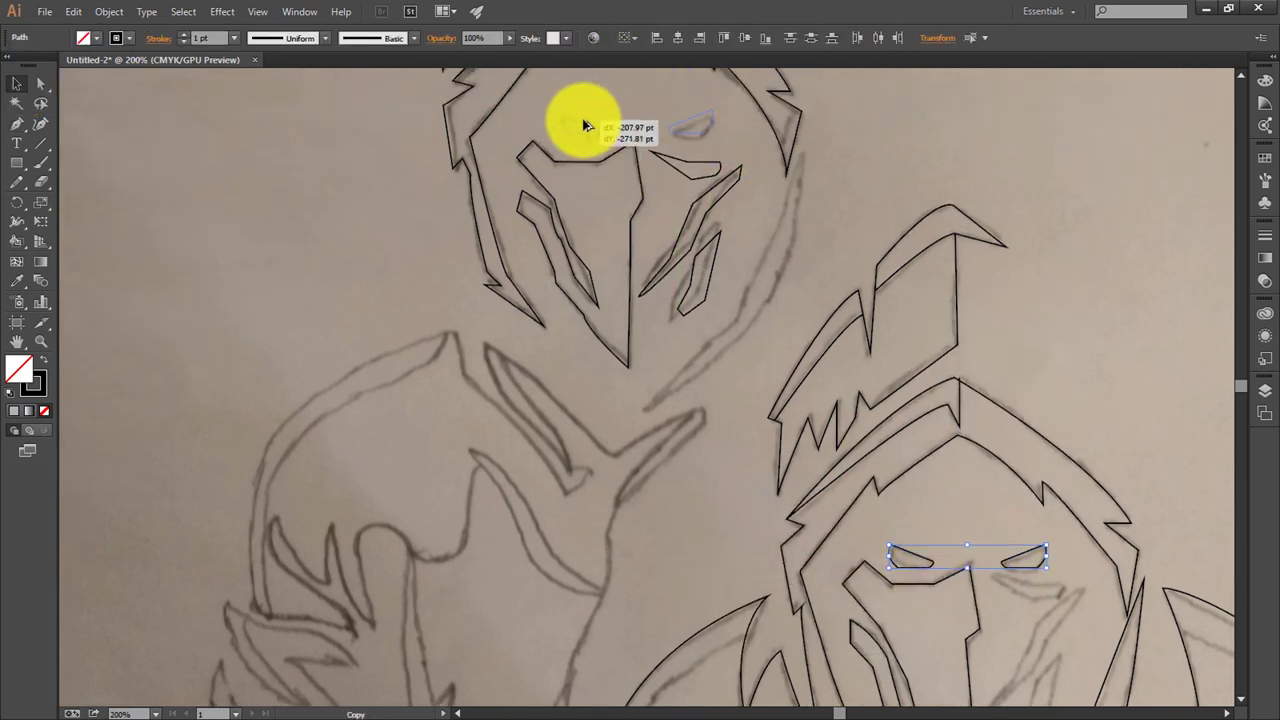
left_click(840, 128)
Step: Fit the artboard in view and nudge the copied eyes on the upper face
key("ctrl+0")
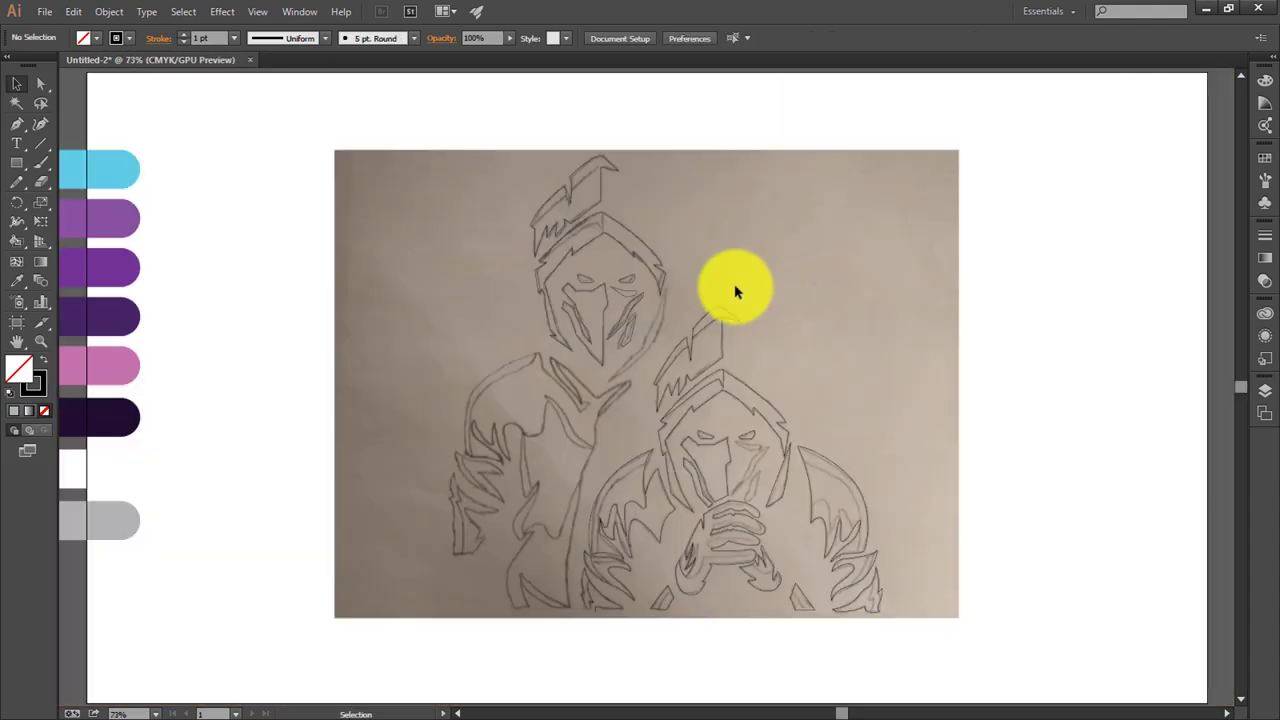
scroll(735, 286, "up", 4)
scroll(858, 383, "up", 2)
key("ctrl+0")
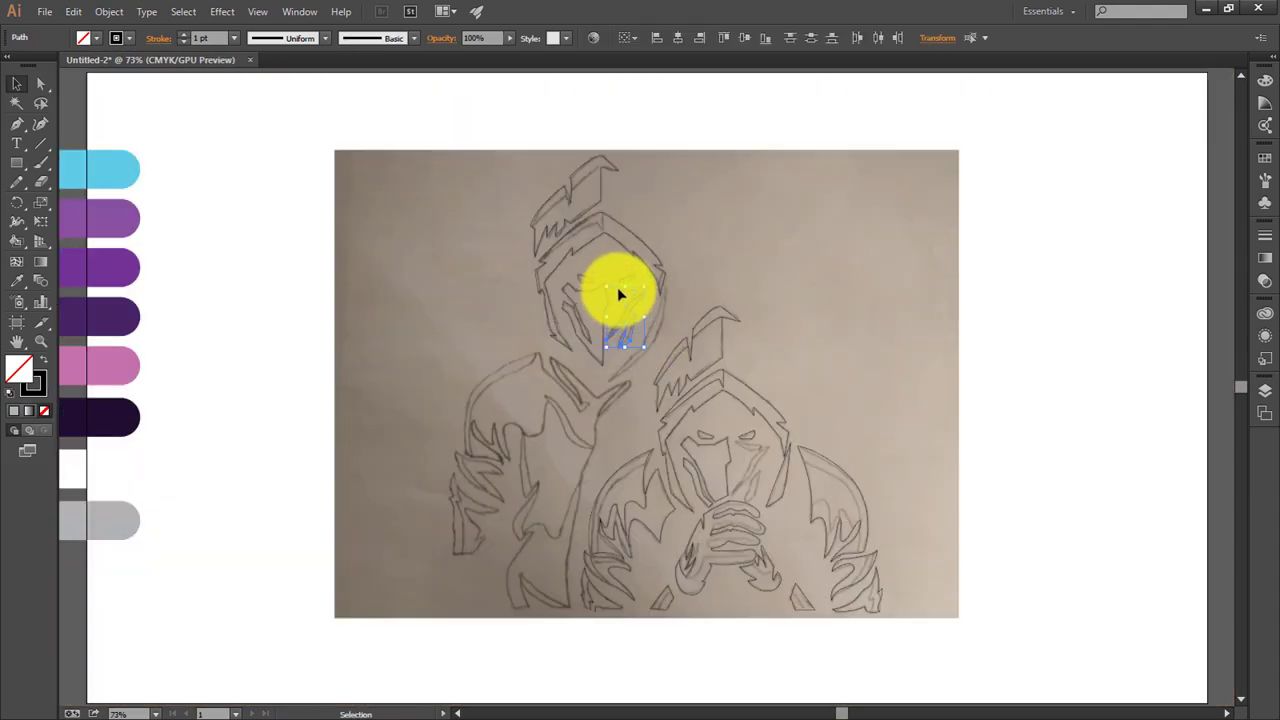
mouse_move(620, 294)
left_mouse_down()
mouse_move(740, 495)
mouse_move(760, 505)
left_mouse_up()
left_click(703, 303)
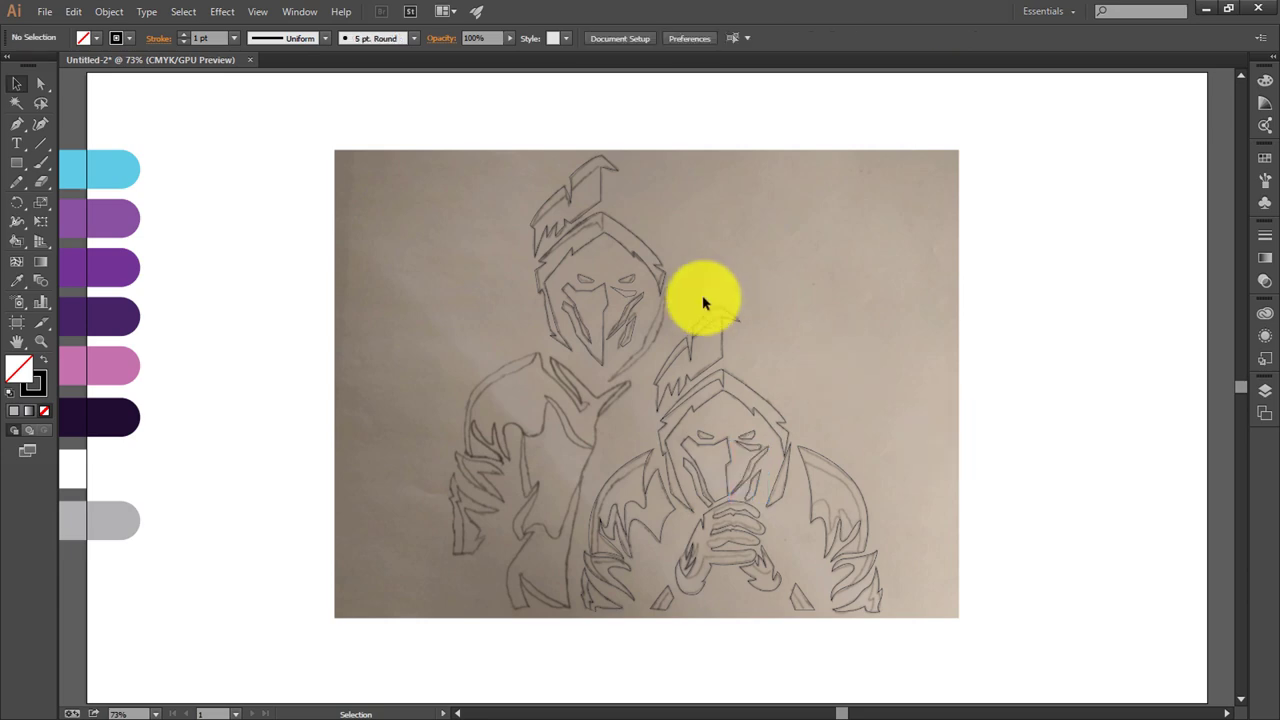
Step: Pen-trace the thin strip along the upper figure's right hood edge
key("ctrl+plus")
key("ctrl+plus")
key("p")
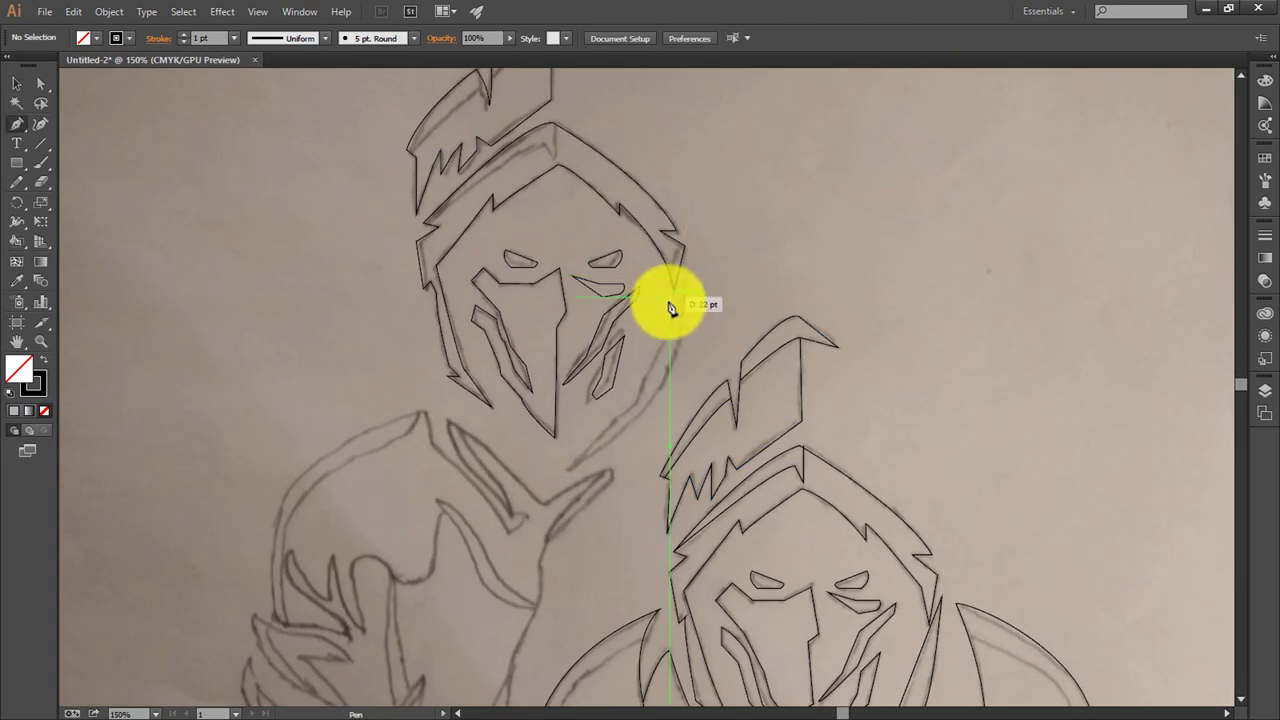
left_click_drag(674, 293, 668, 310)
left_click(563, 468)
left_click(624, 426)
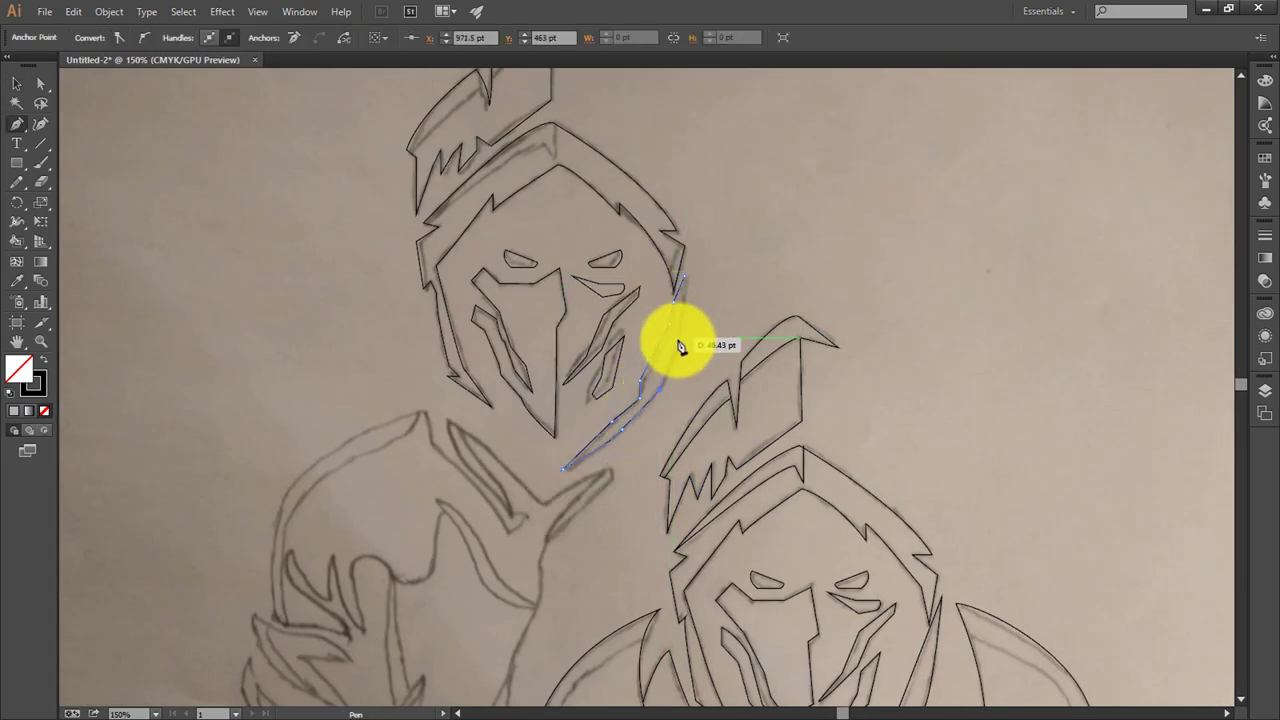
left_click(668, 330)
left_click_drag(692, 224, 680, 203)
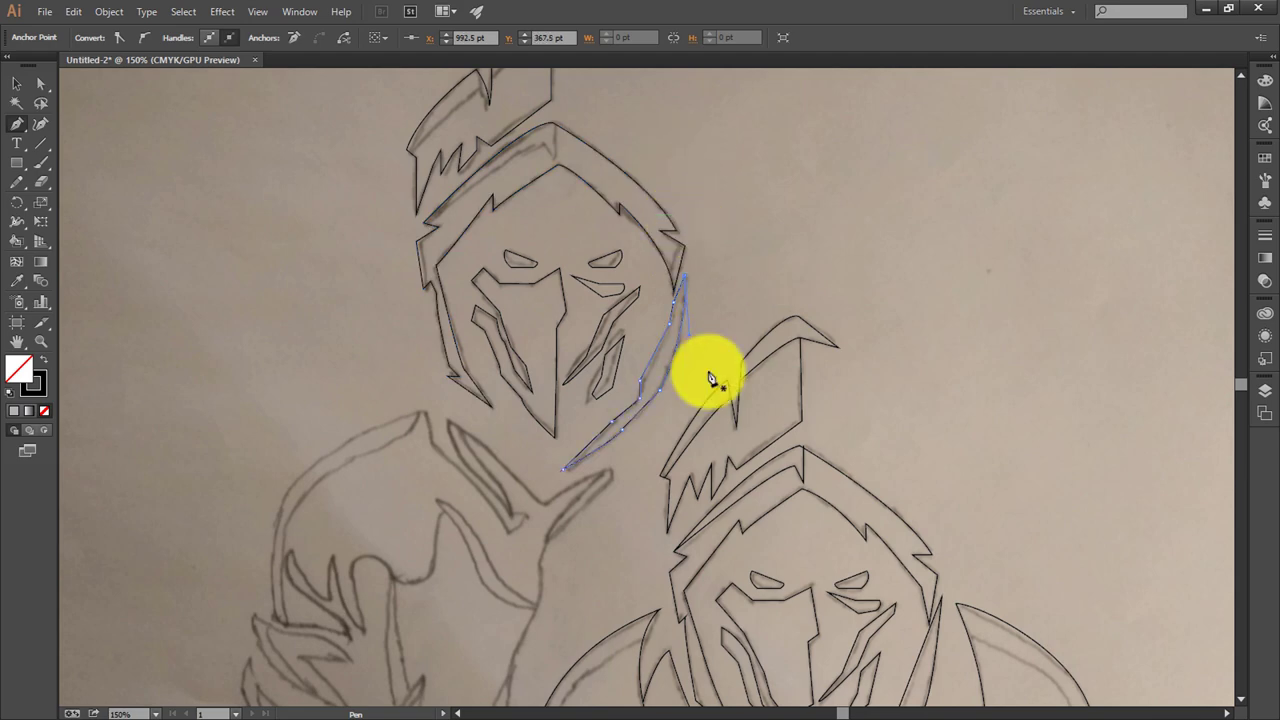
Step: Begin a curved outline of the upper figure's left shoulder
scroll(710, 378, "down", 5)
left_click(428, 262)
mouse_move(271, 463)
left_mouse_down()
mouse_move(314, 578)
mouse_move(317, 418)
left_mouse_up()
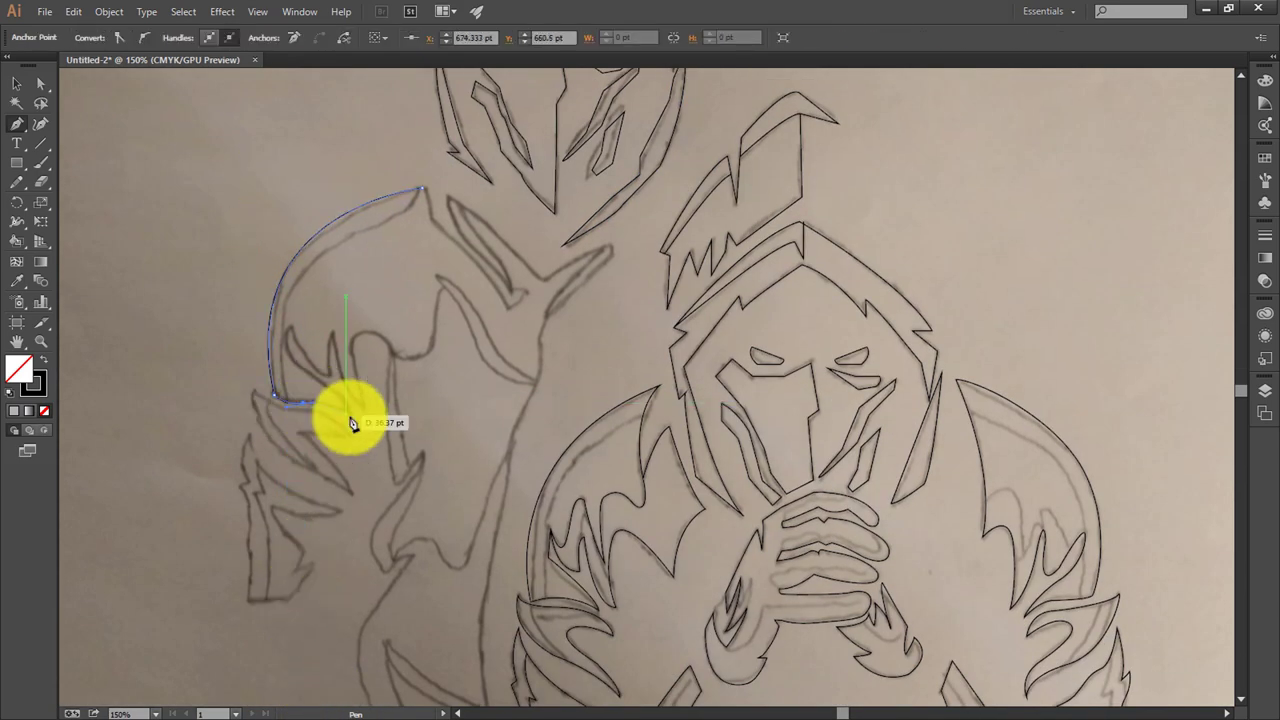
Step: Trace the raised arm's outline down through the fingers to the arm's bottom edge
left_click(347, 414)
left_click(288, 330)
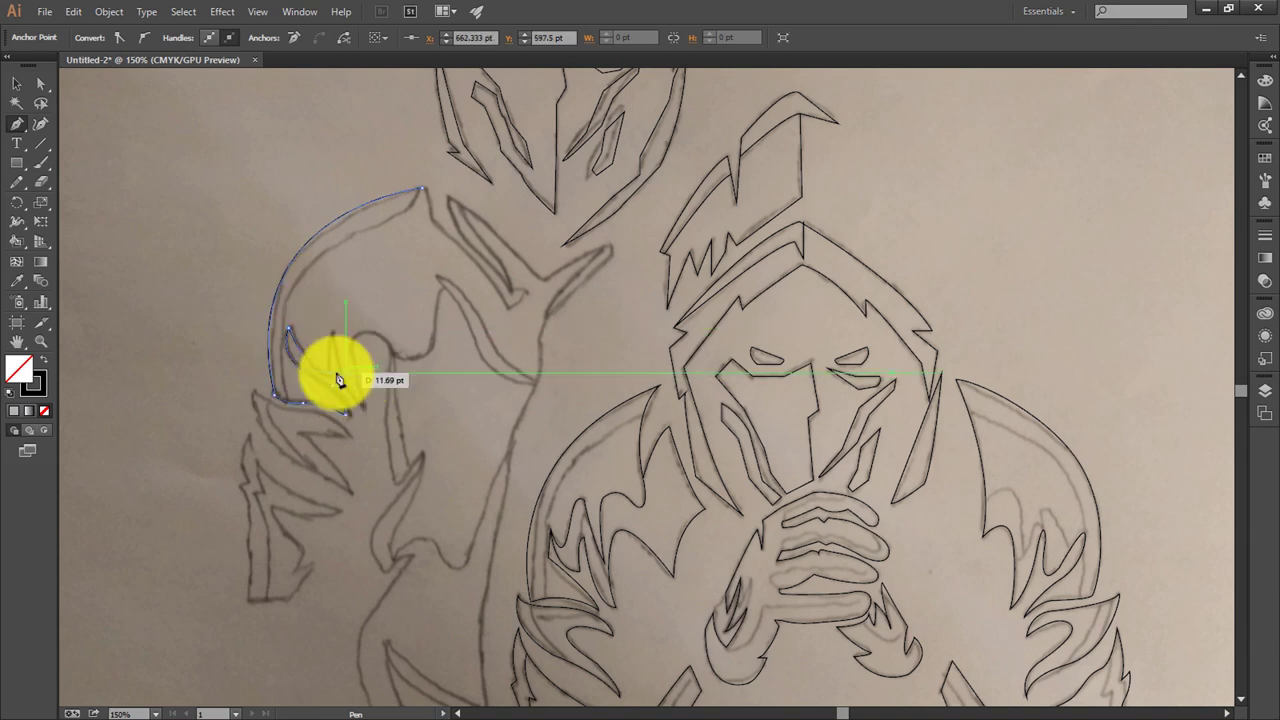
left_click(347, 411)
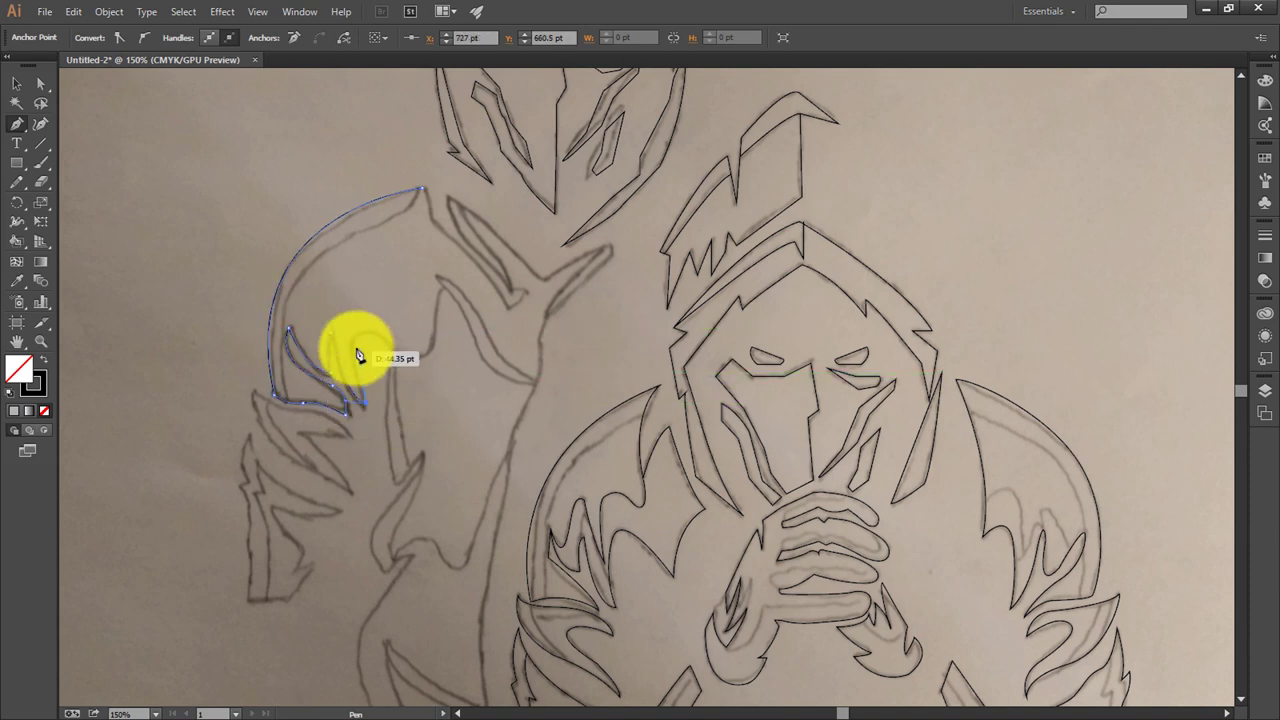
left_click_drag(364, 328, 405, 370)
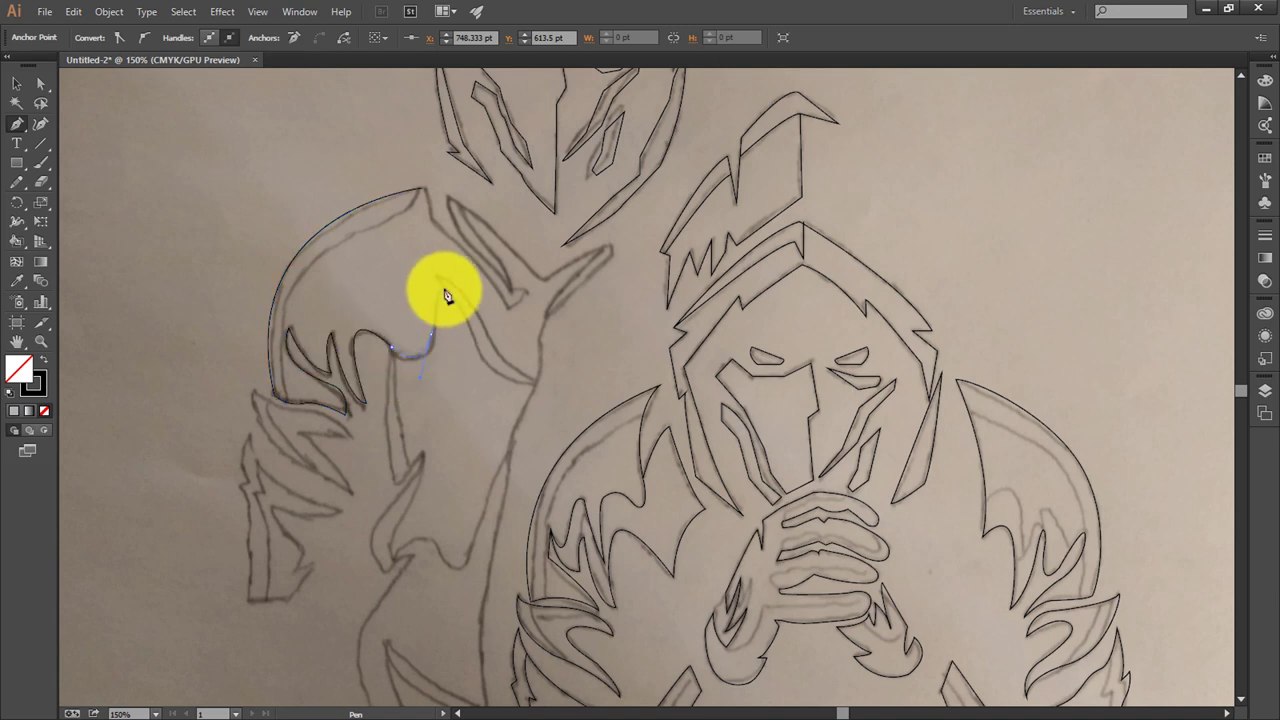
key("ctrl+z")
key("ctrl+z")
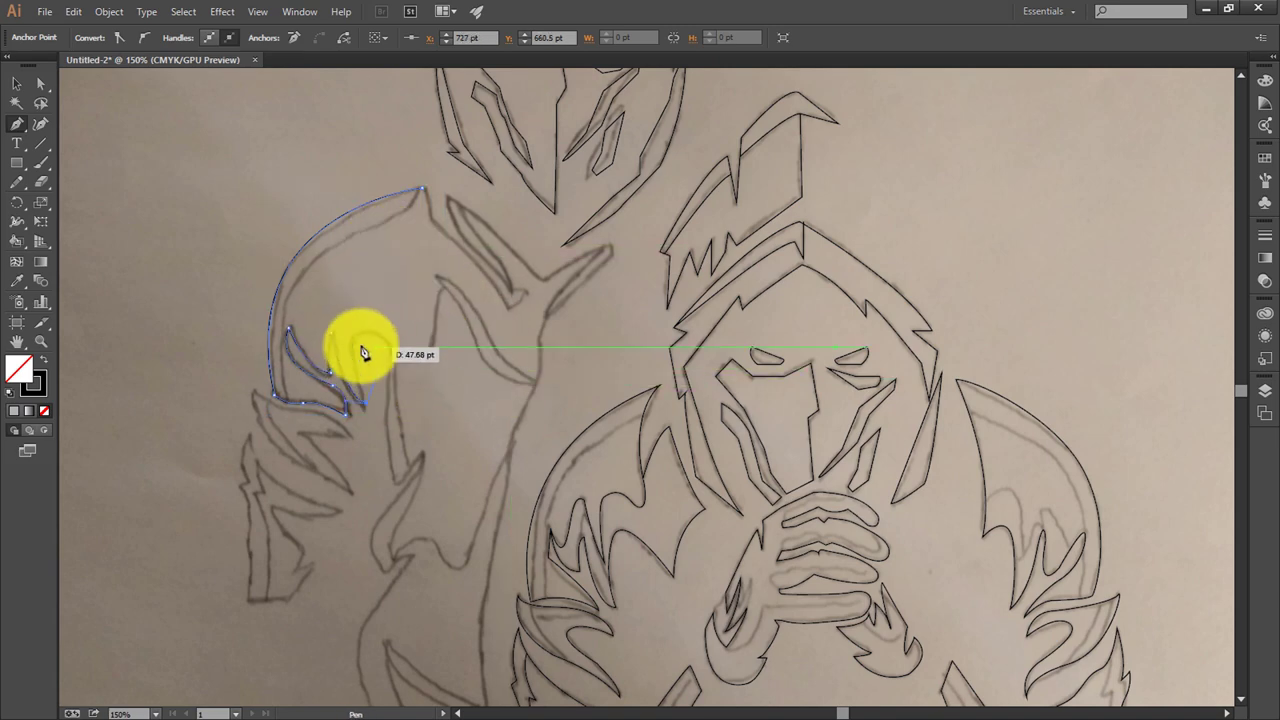
left_click_drag(392, 385, 402, 498)
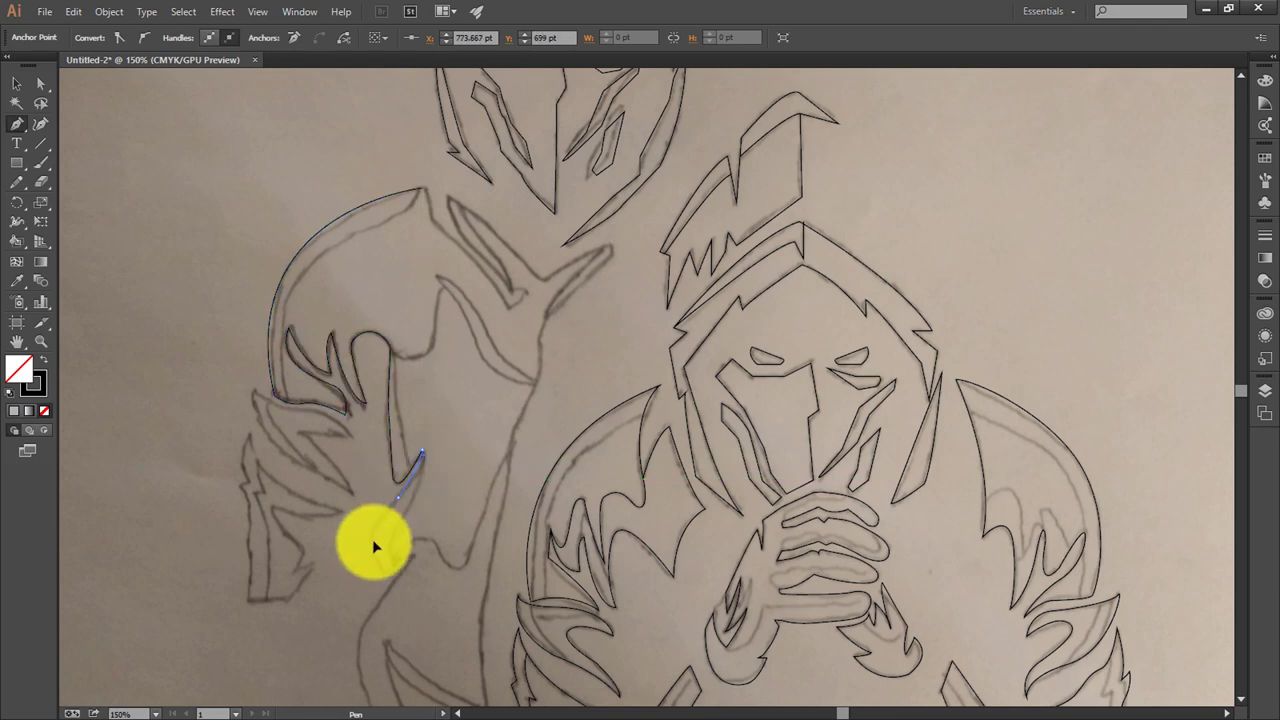
left_click_drag(388, 580, 411, 563)
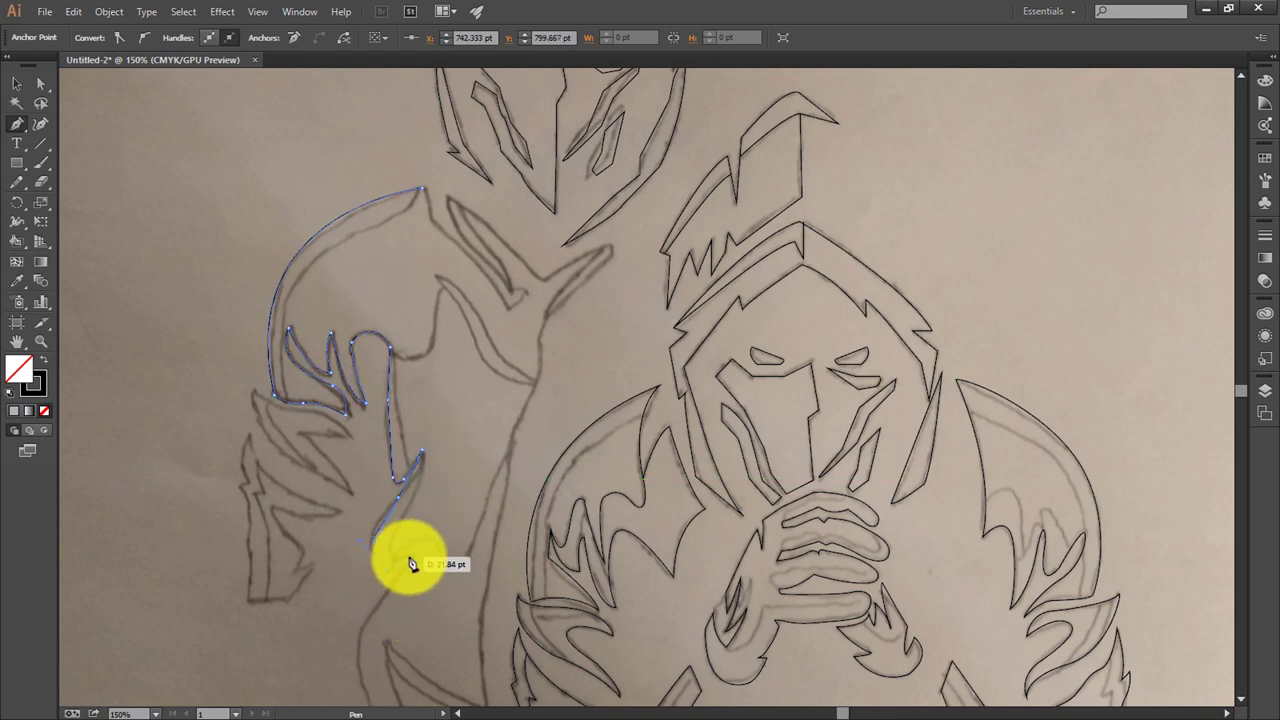
scroll(380, 560, "down", 3)
left_click_drag(383, 440, 377, 585)
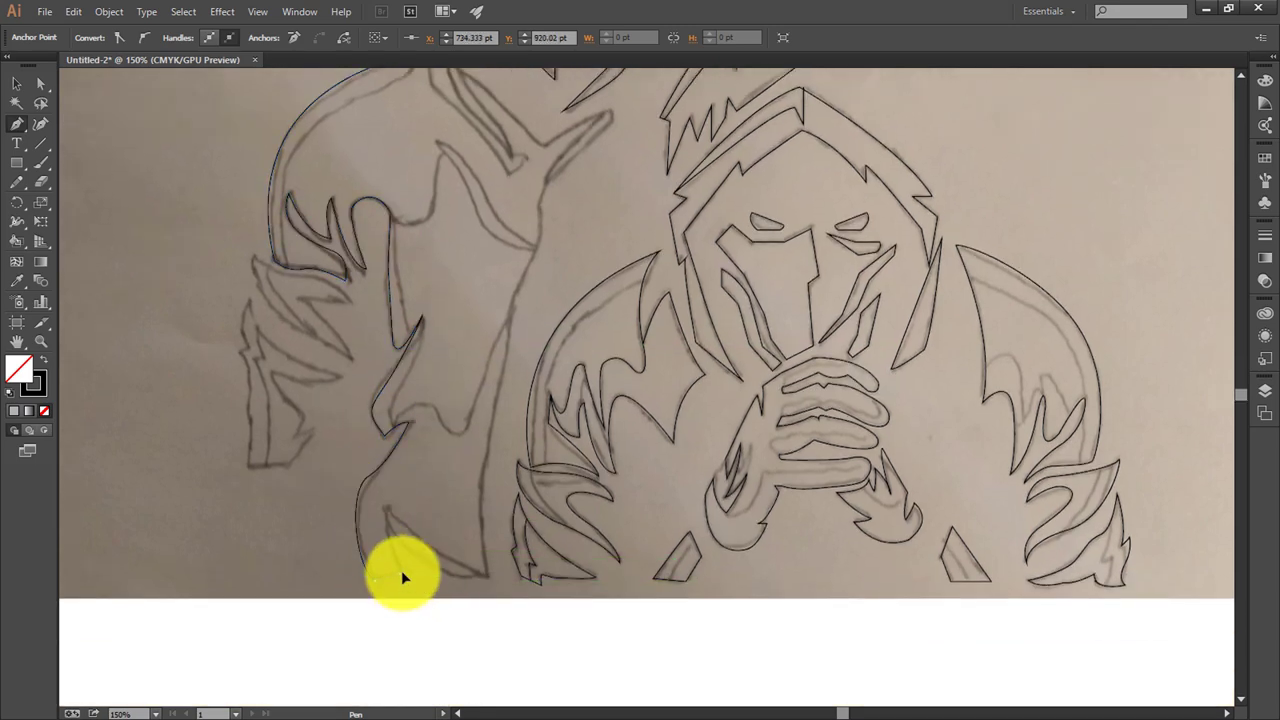
left_click(387, 508)
left_click(486, 575)
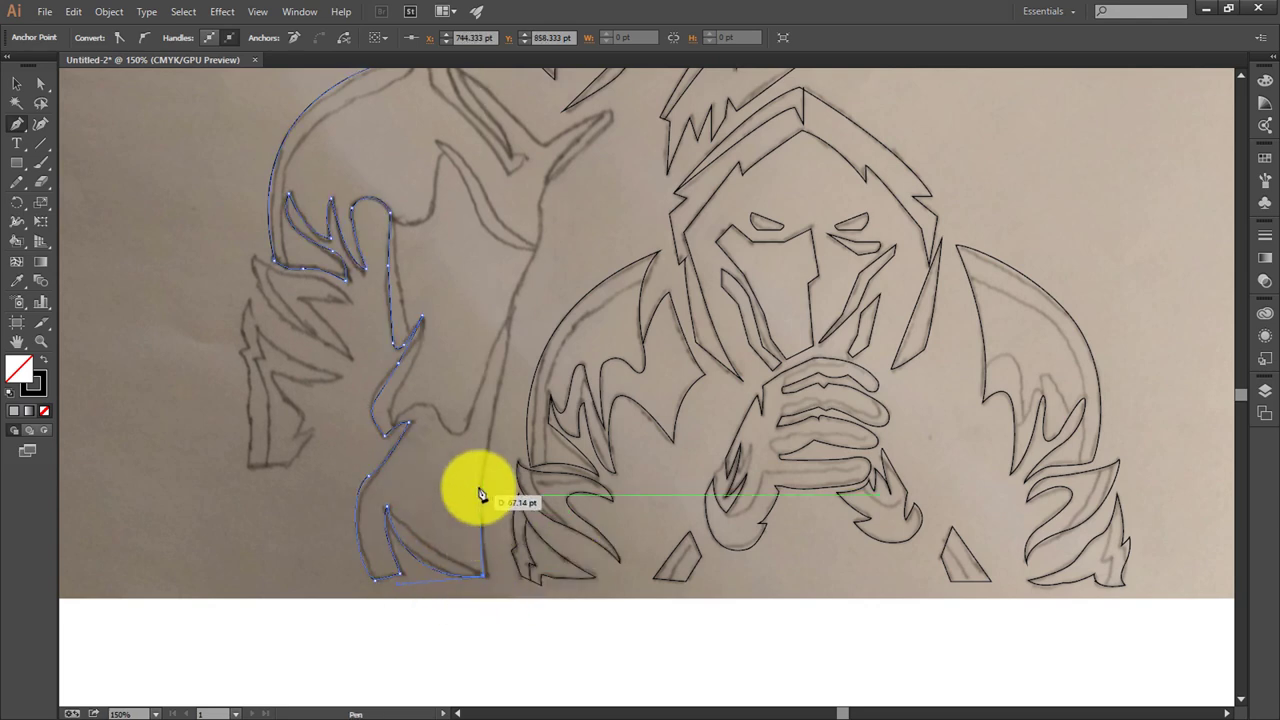
Step: Continue the arm outline up its right edge and claw-like branch, closing the path
scroll(495, 400, "up", 1)
left_click(529, 322)
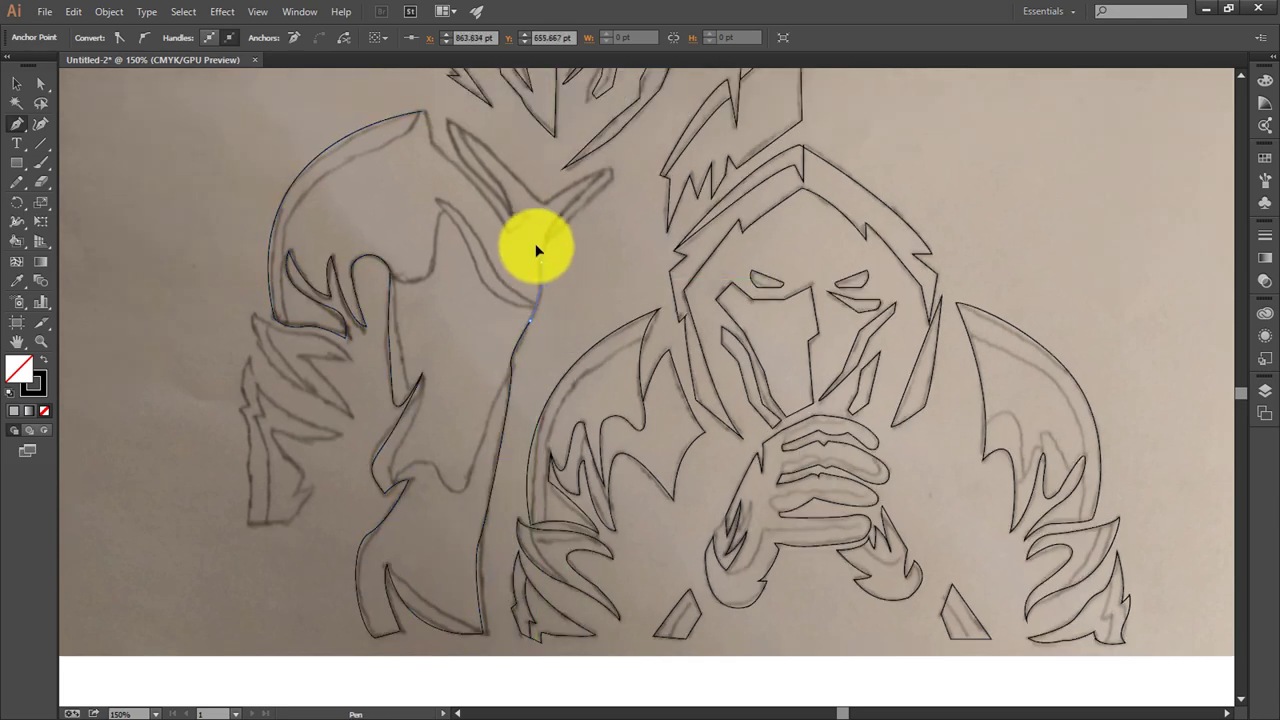
left_click(544, 243)
left_click(612, 170)
left_click(541, 203)
scroll(480, 210, "up", 1)
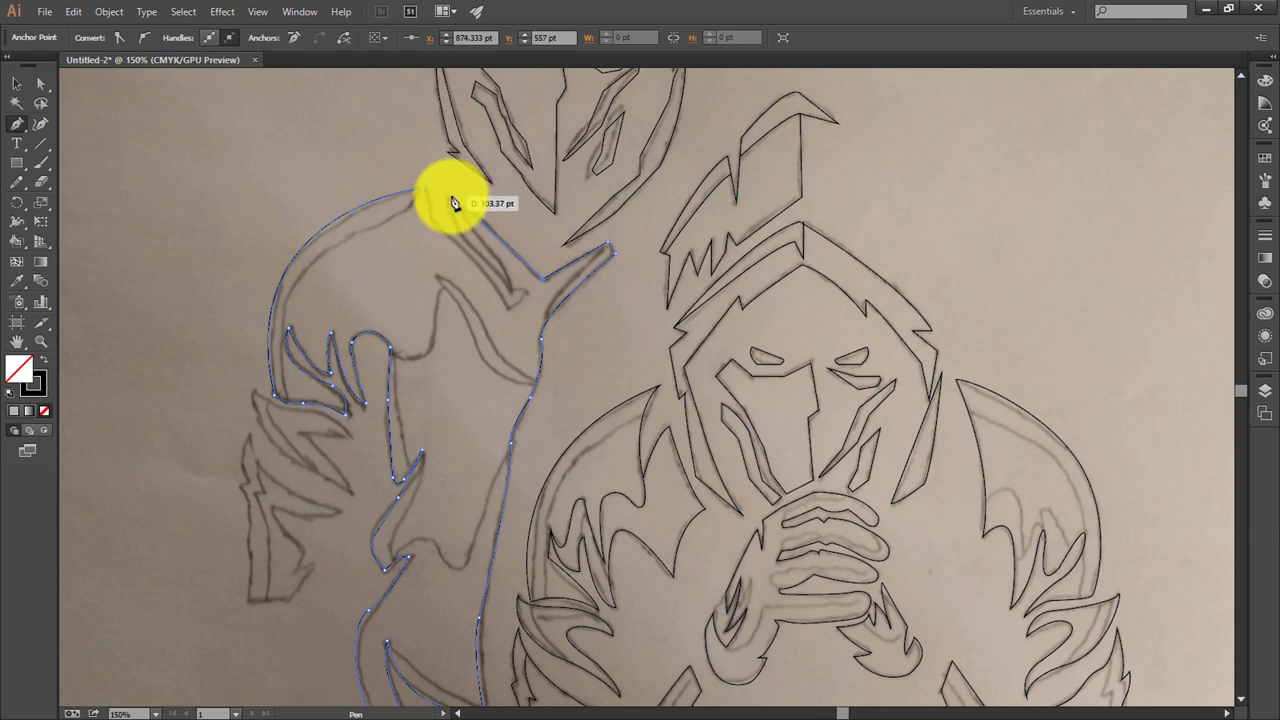
left_click(452, 205)
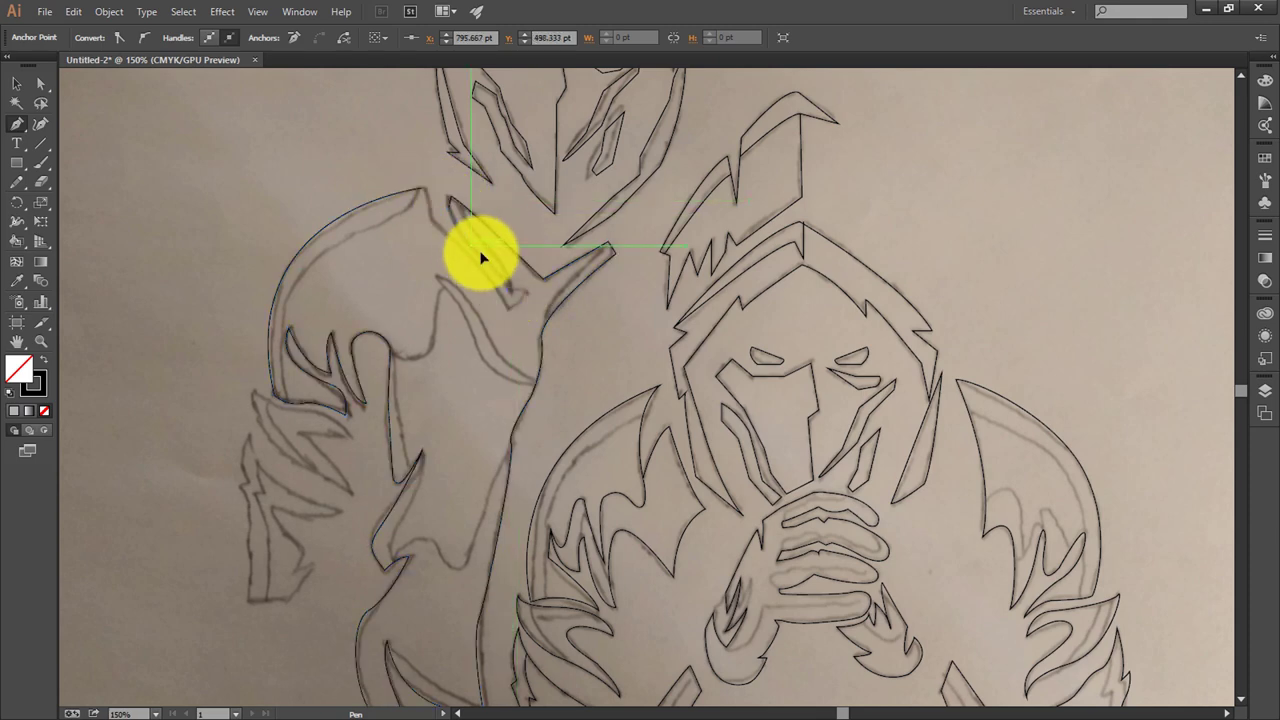
left_click(525, 319)
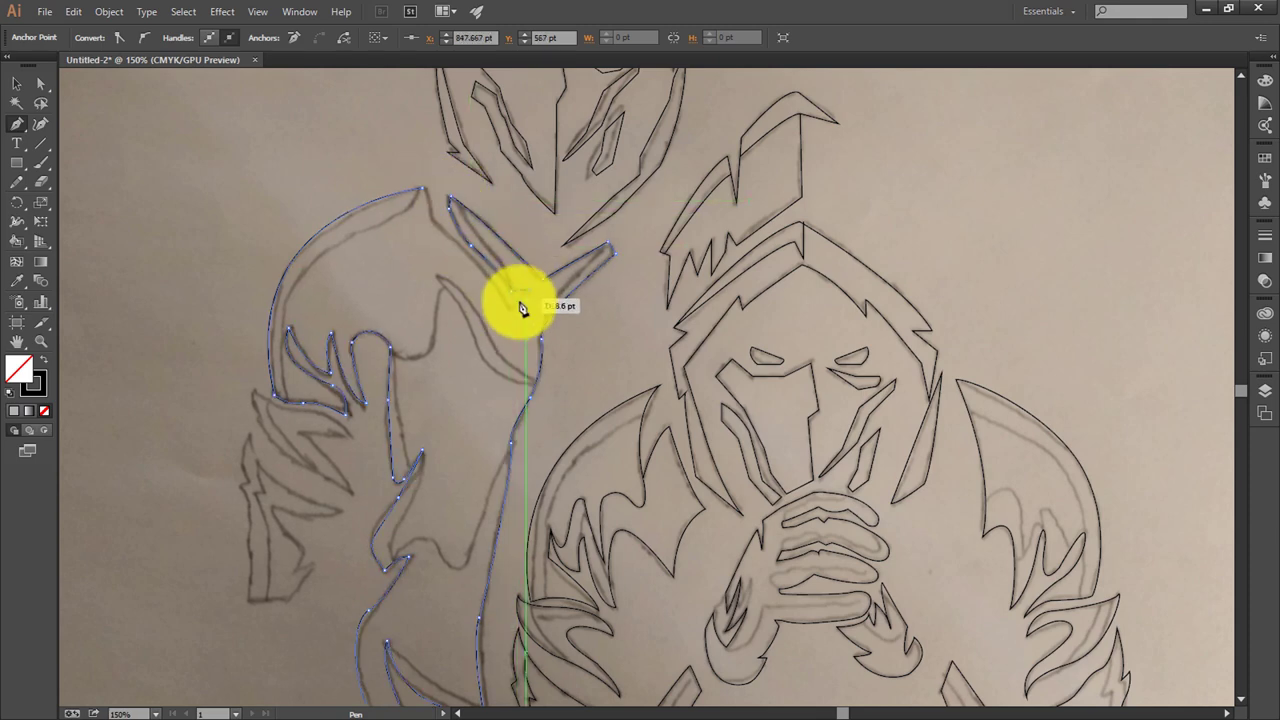
left_click(424, 218)
scroll(569, 434, "down", 1)
scroll(569, 434, "down", 1)
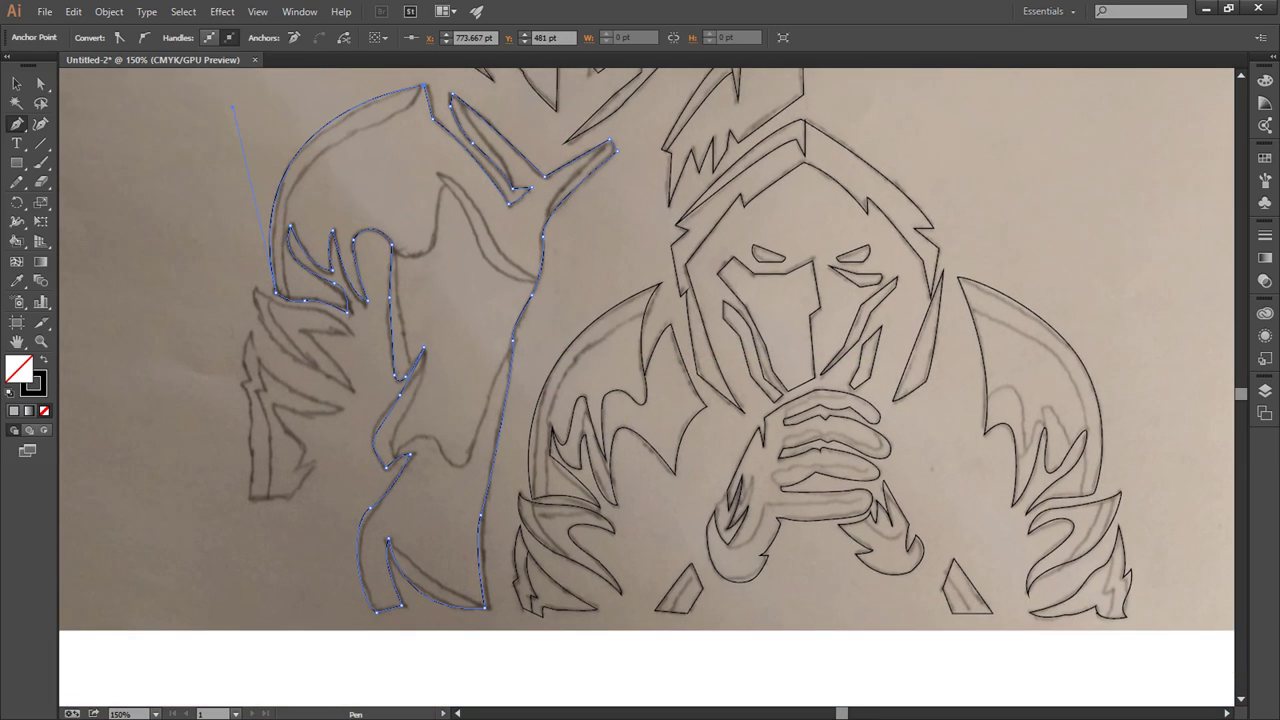
mouse_move(257, 290)
left_mouse_down()
mouse_move(355, 343)
mouse_move(330, 366)
left_mouse_up()
Step: Trace a closed outline around the jagged zigzag piece beside the arm
left_click(291, 357)
left_click(353, 389)
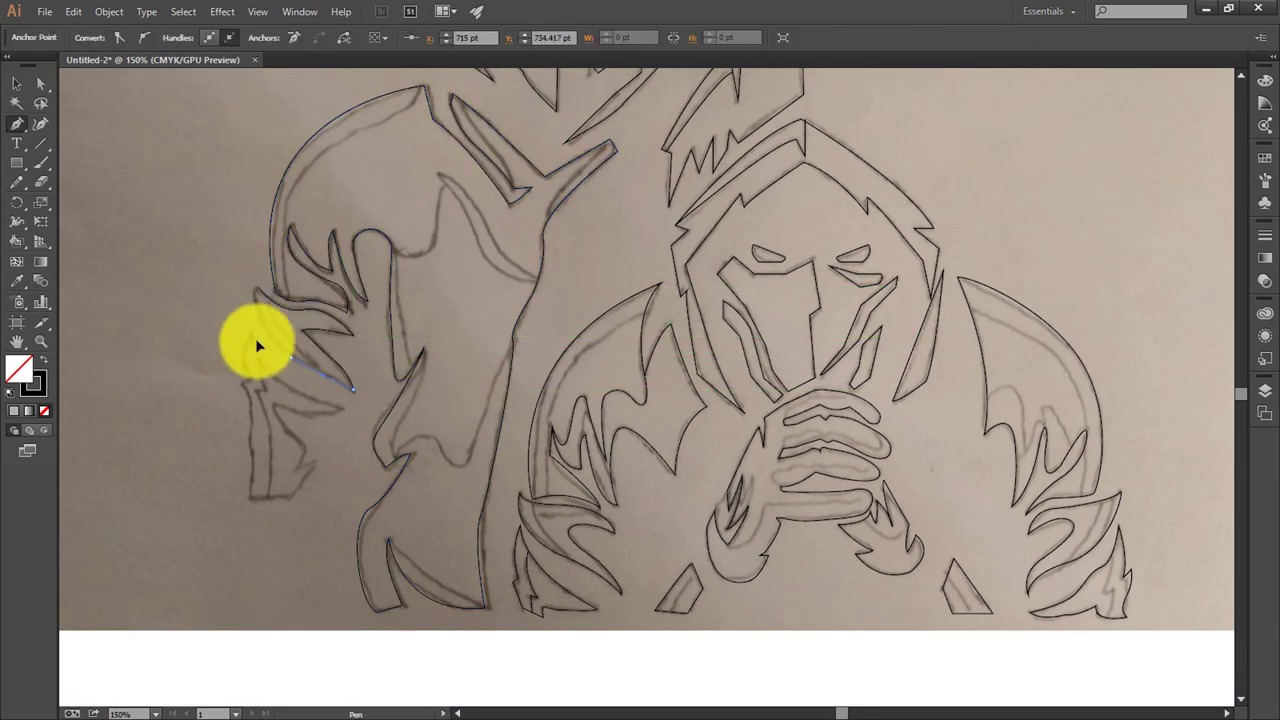
left_click(245, 340)
left_click(249, 335)
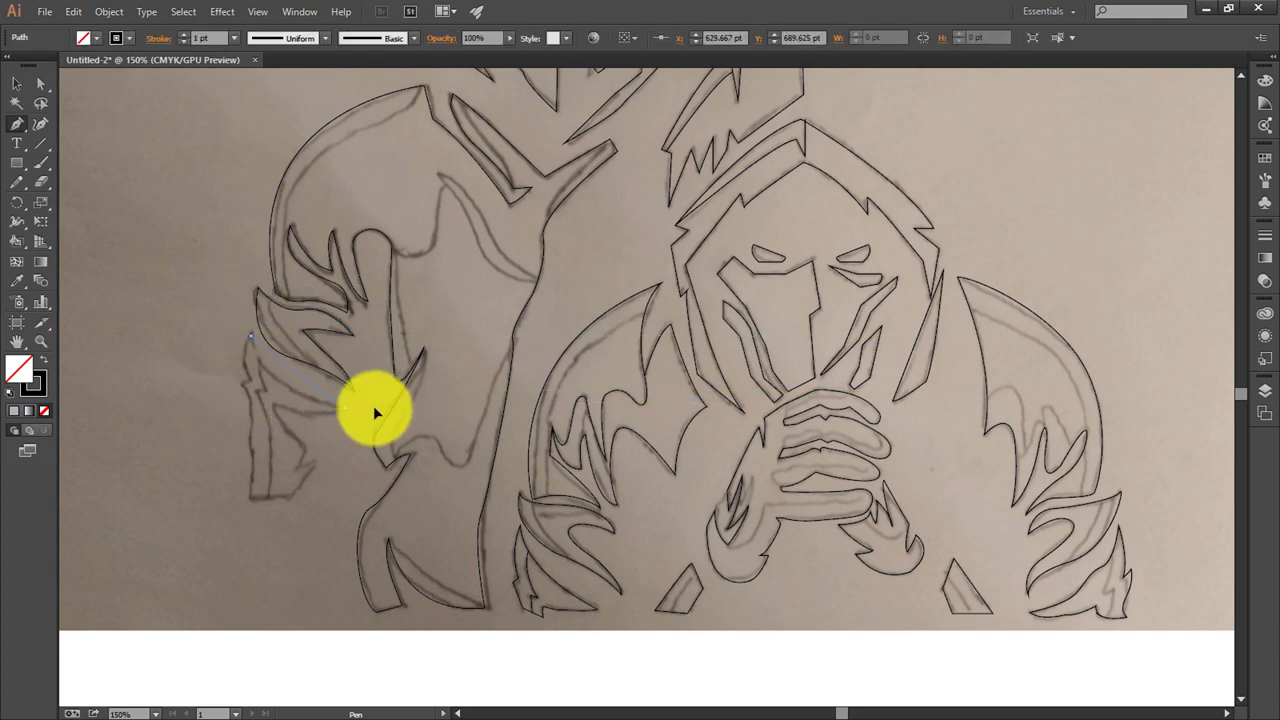
left_click(345, 408)
left_click(272, 405)
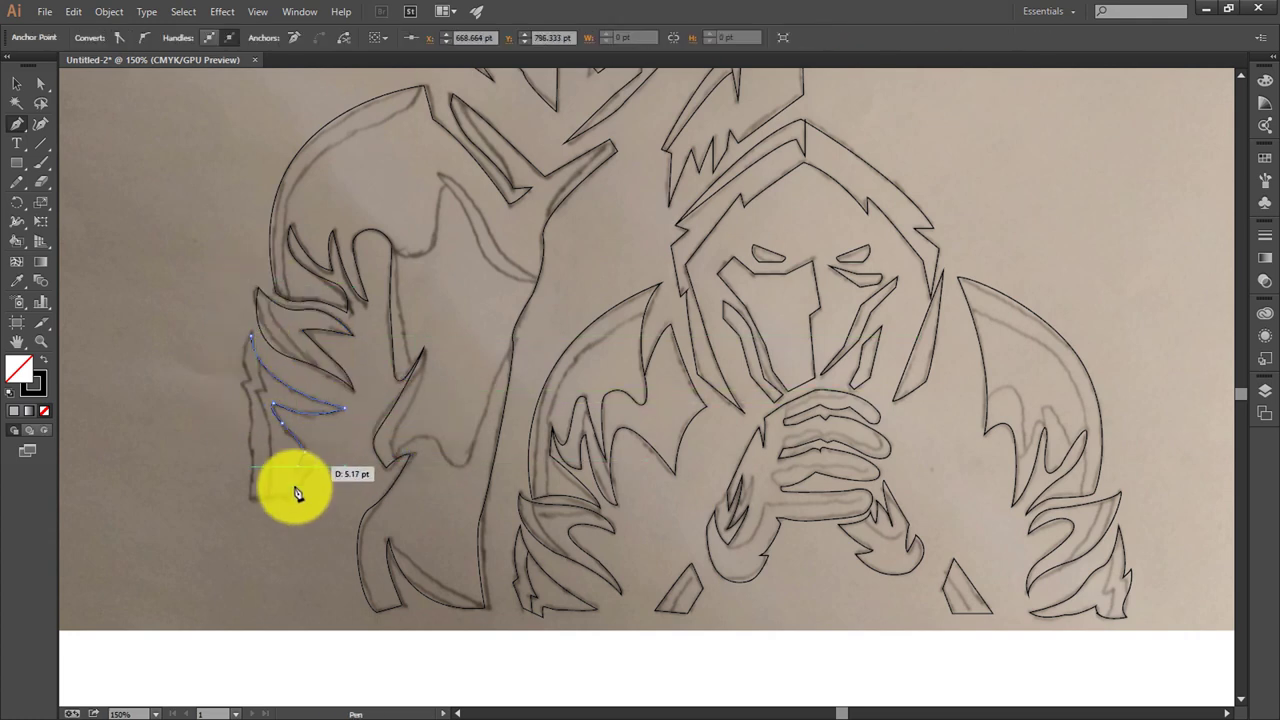
left_click(297, 496)
left_click(249, 497)
left_click(246, 381)
left_click(253, 341)
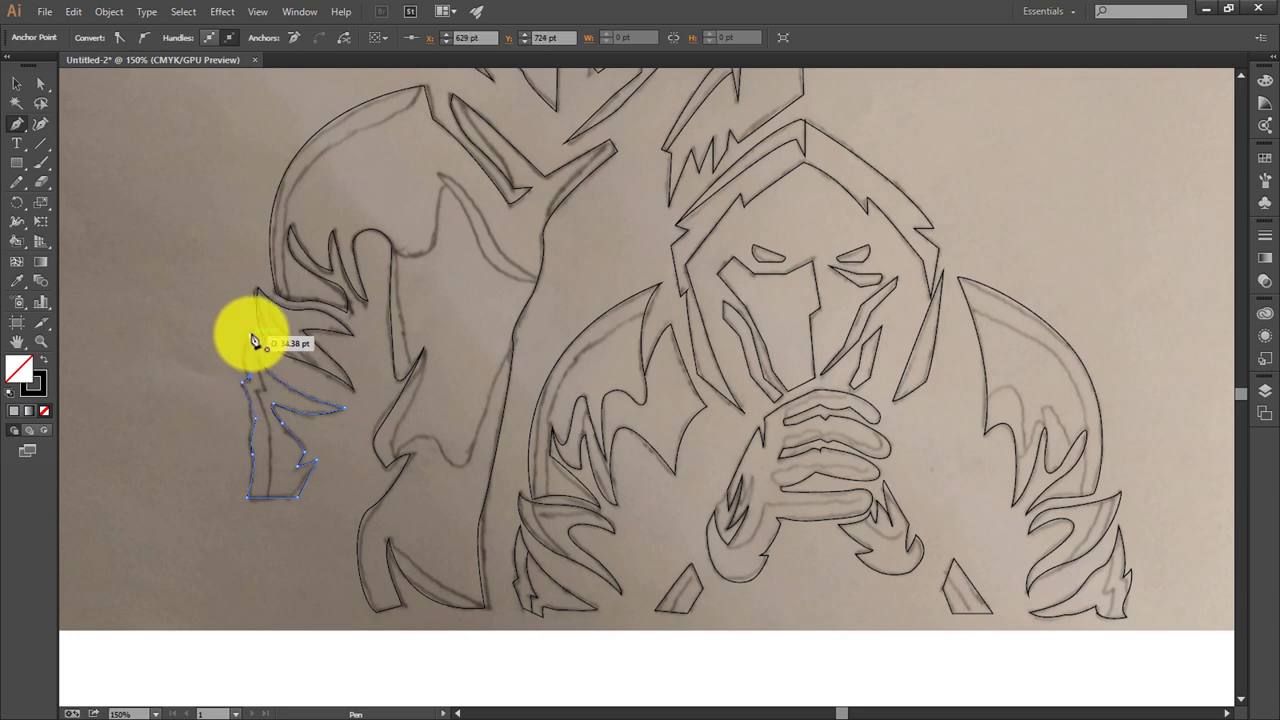
key("ctrl+0")
left_click(16, 84)
left_click(243, 246)
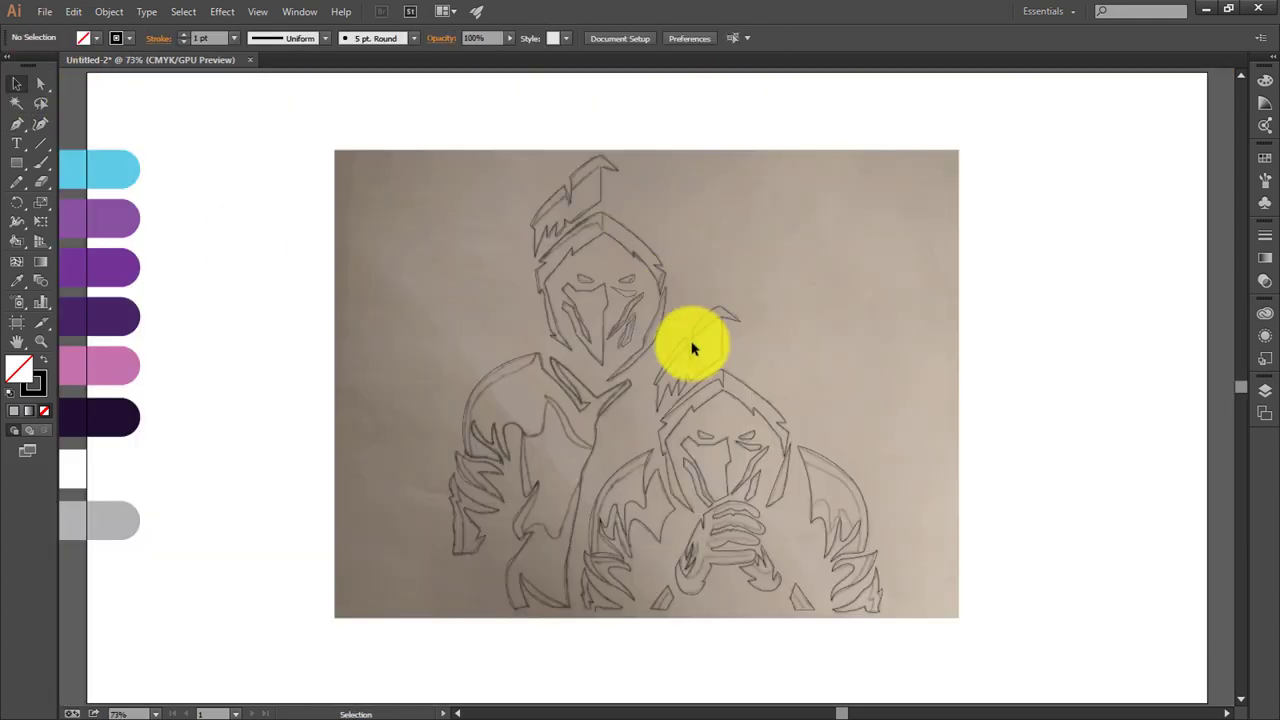
Step: Fill the front figure's hair spike and hood with purple
left_click(722, 318)
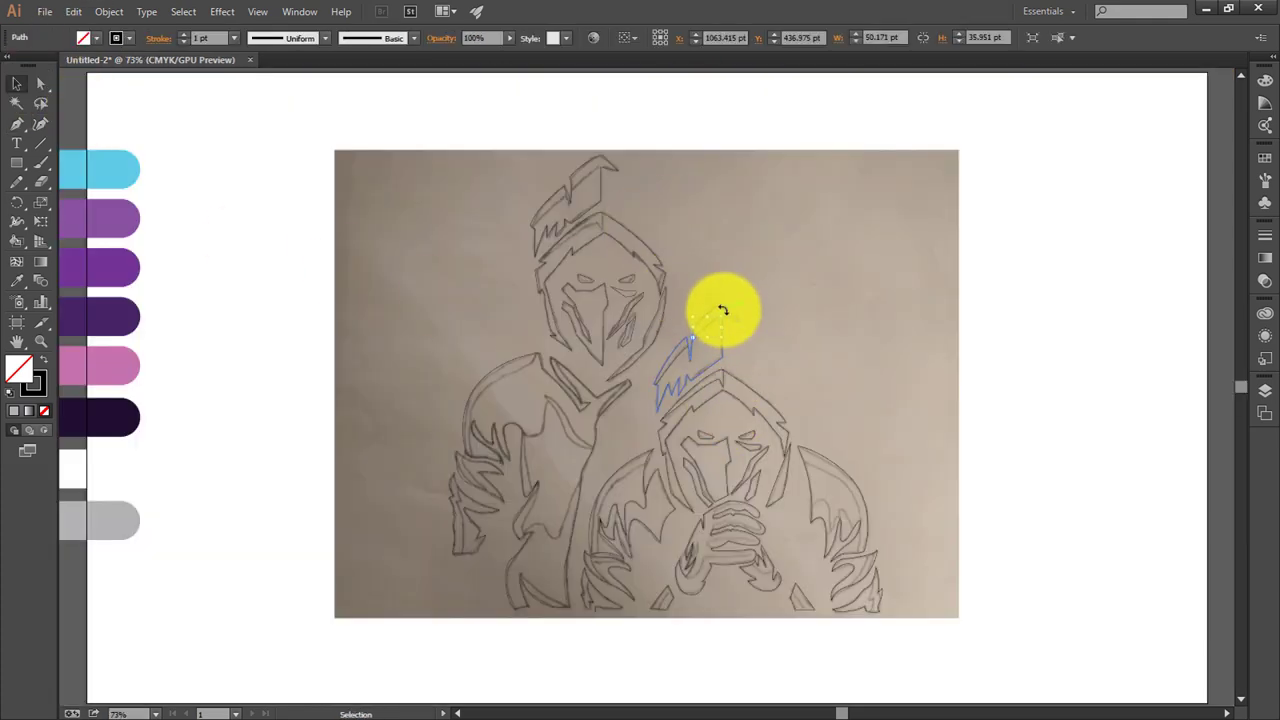
key("i")
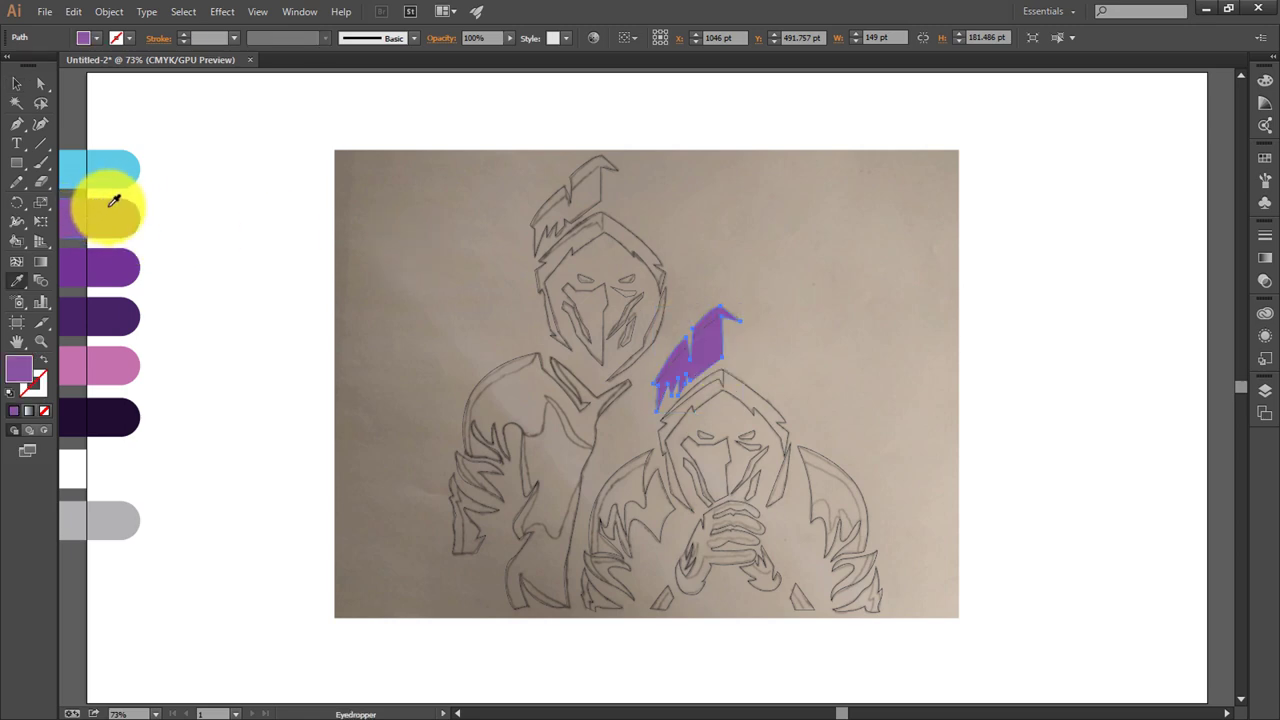
key("v")
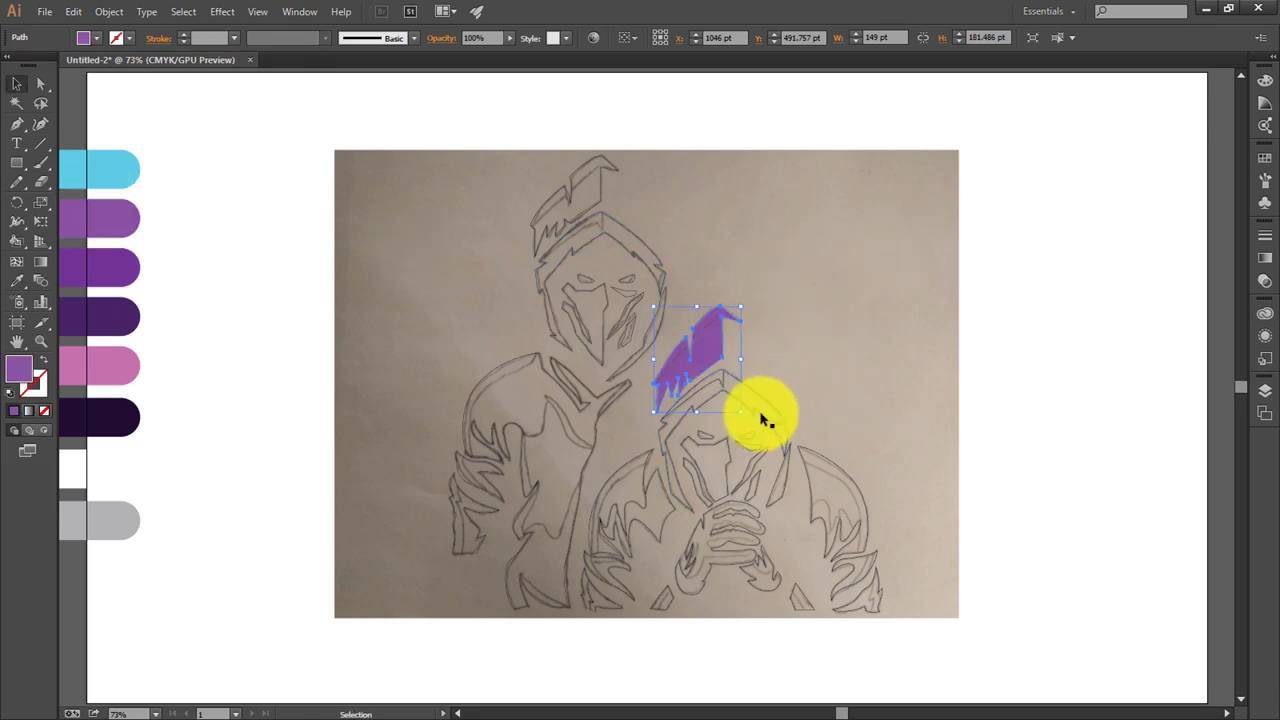
left_click(134, 216)
key("v")
left_click(777, 495)
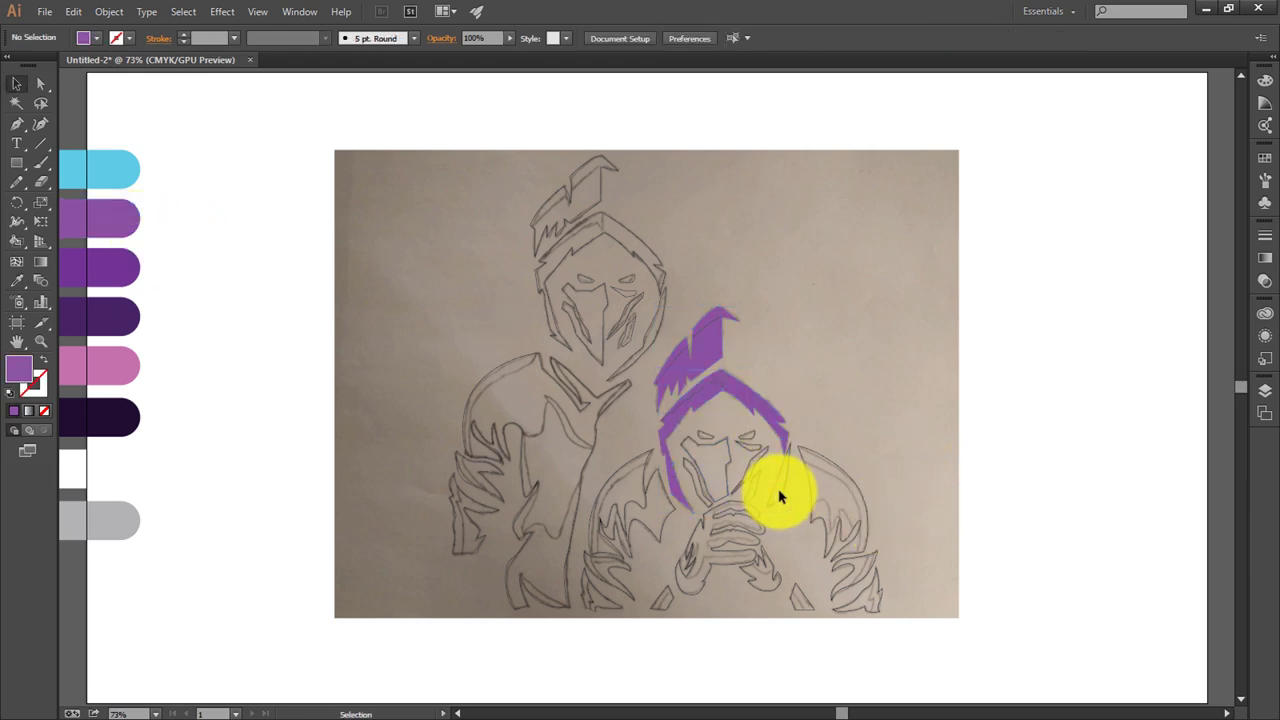
Step: Fill the face's cheek marking pink and the mask cyan
key("i")
key("v")
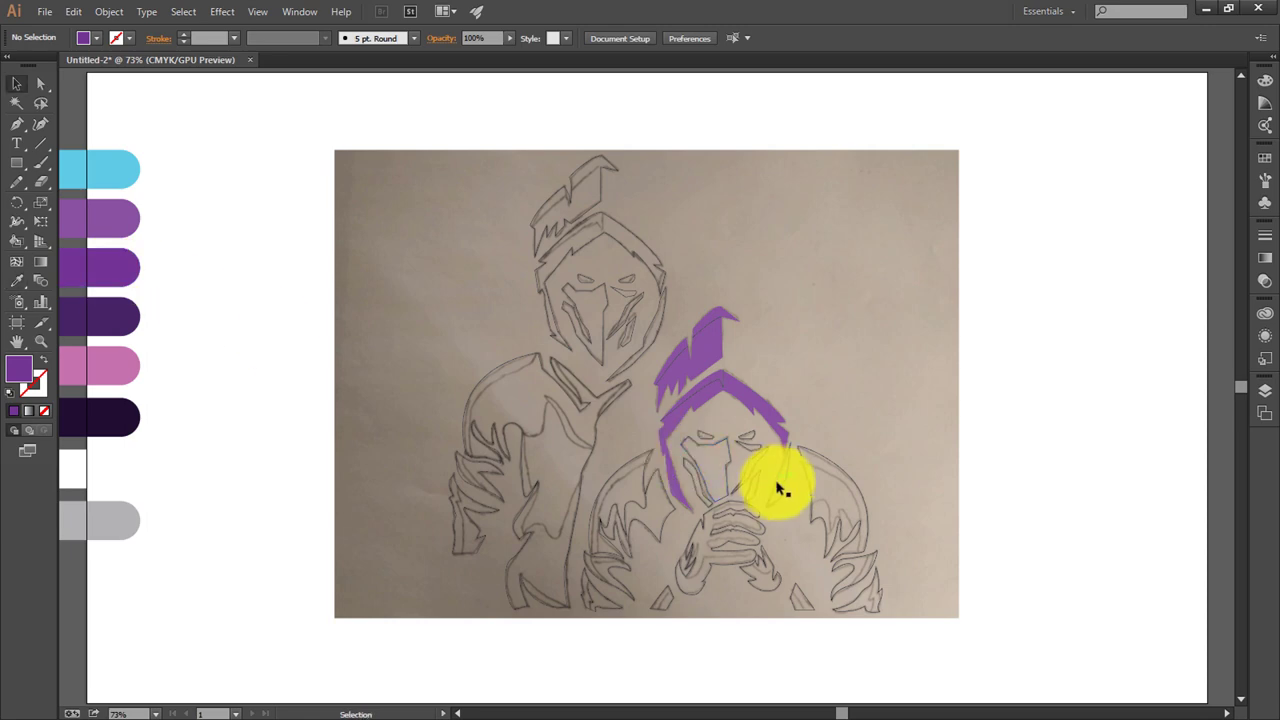
left_click(94, 270)
left_click(740, 472)
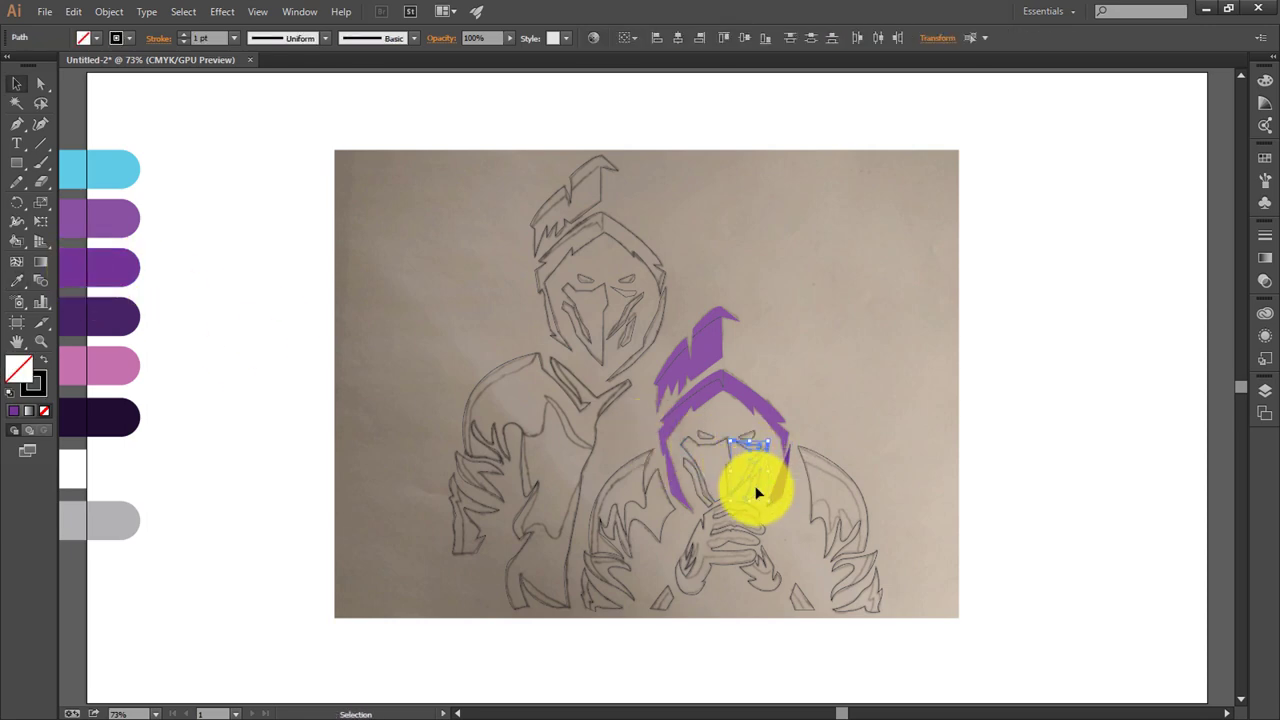
key("i")
left_click(103, 364)
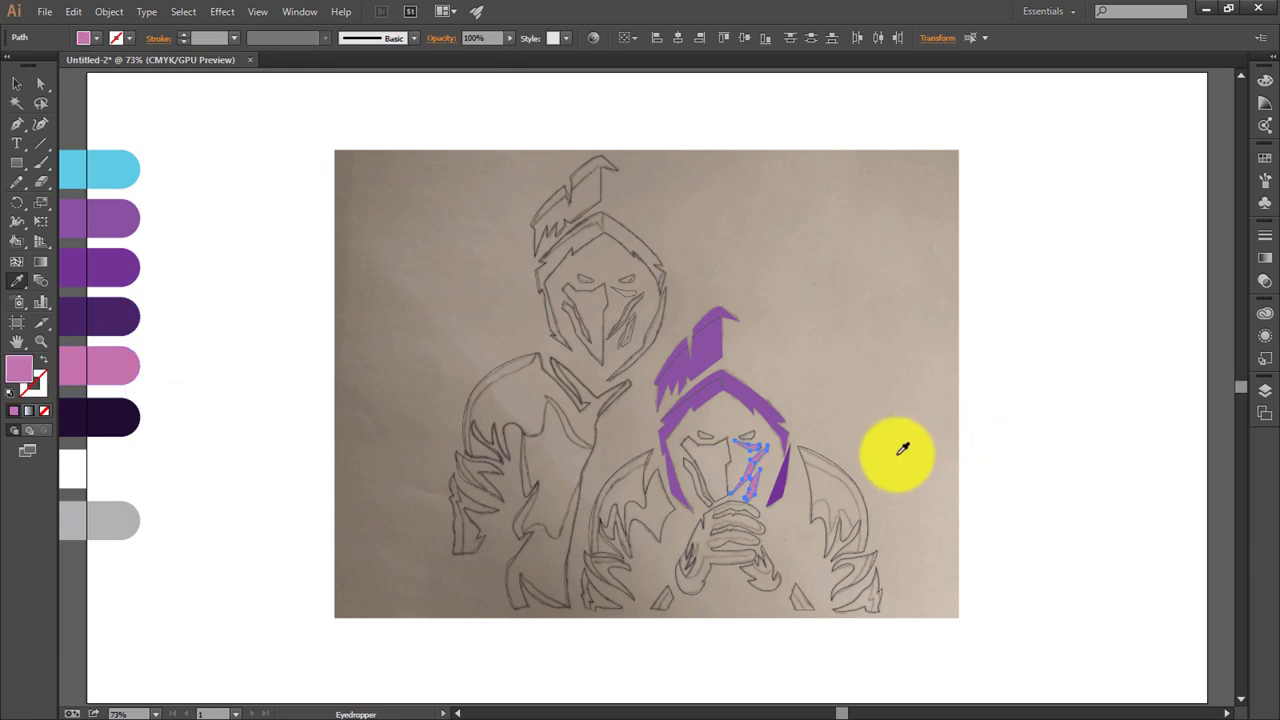
key("v")
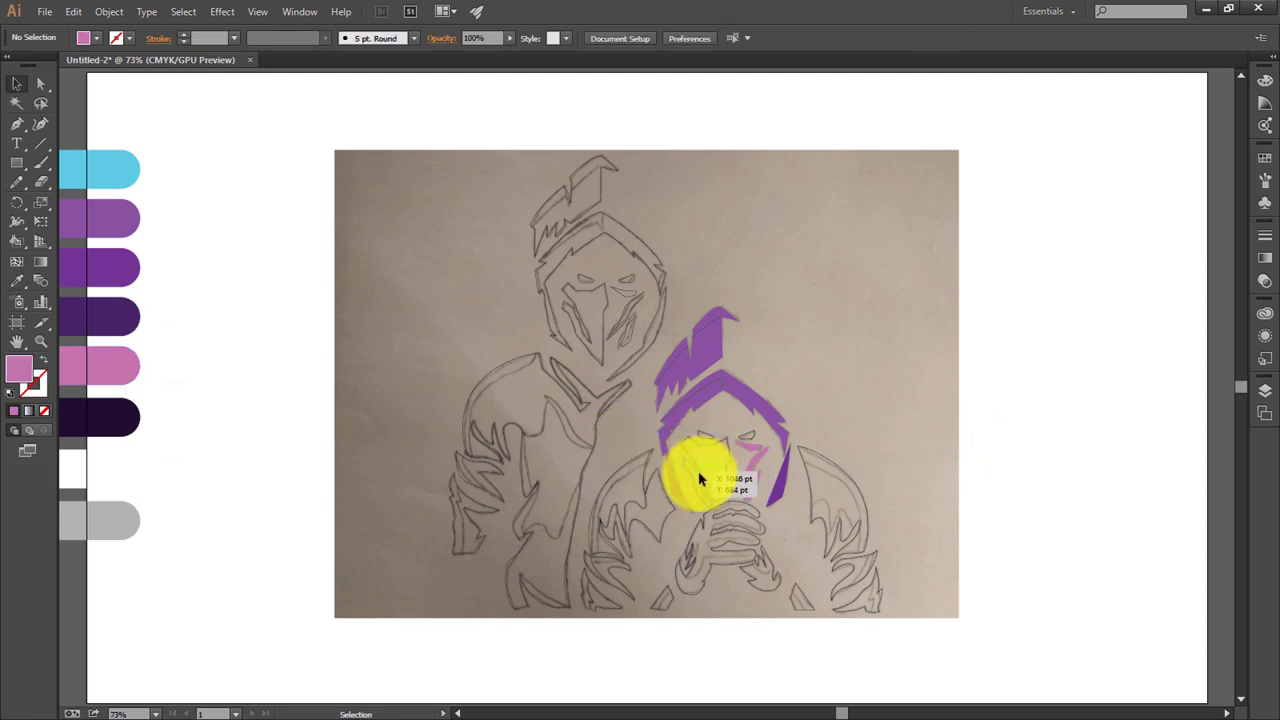
left_click(699, 479)
key("i")
left_click(90, 166)
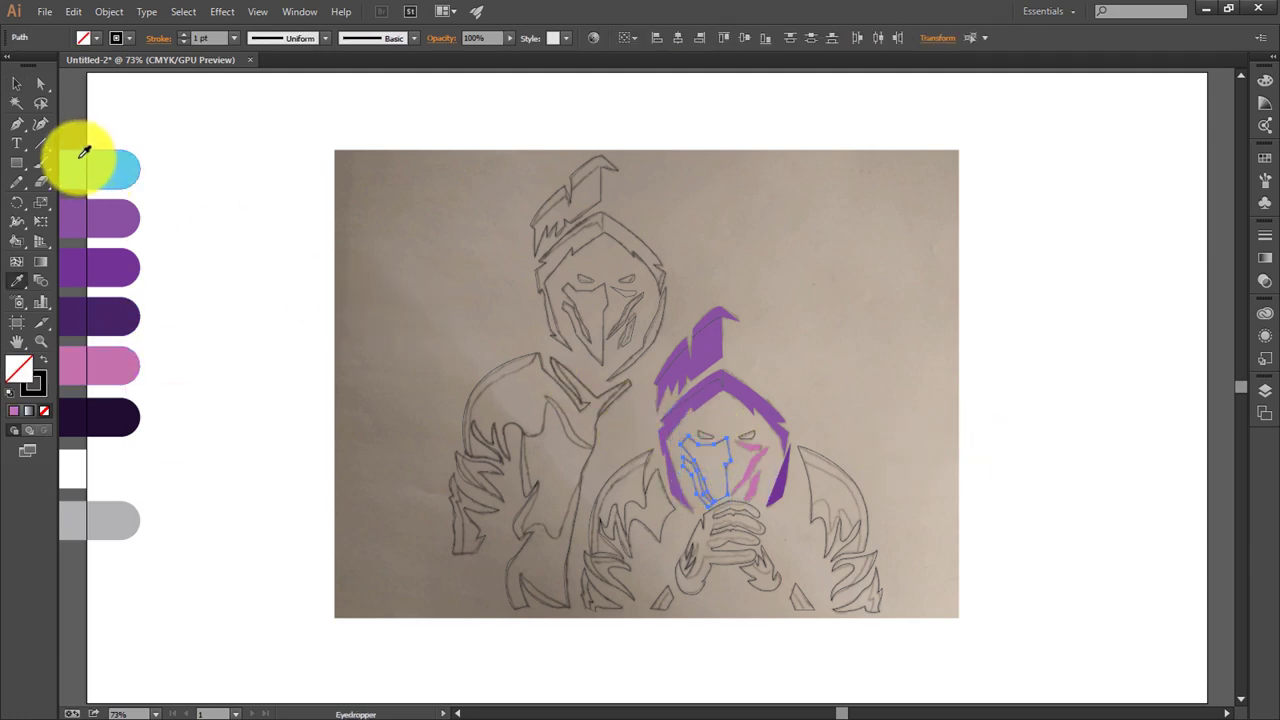
left_click(25, 90)
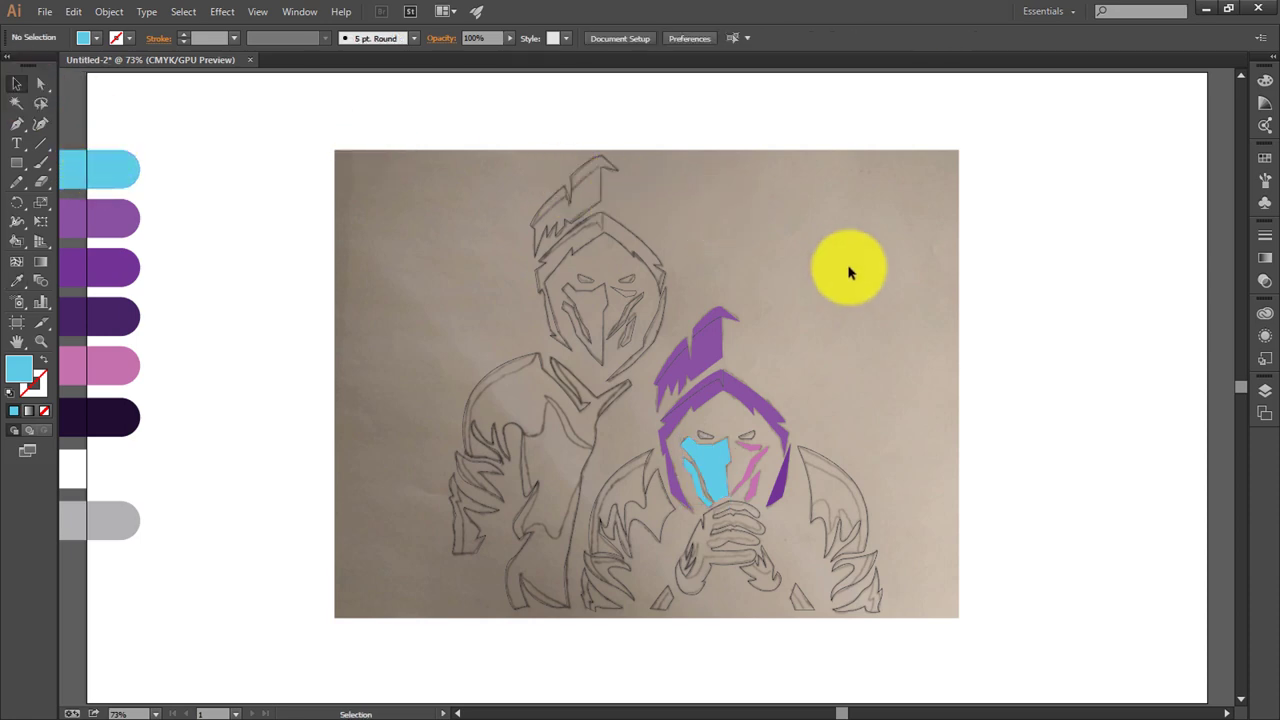
Step: Try a dark purple fill on the left arm outline, then undo it
scroll(860, 330, "down", 1)
left_click(644, 424)
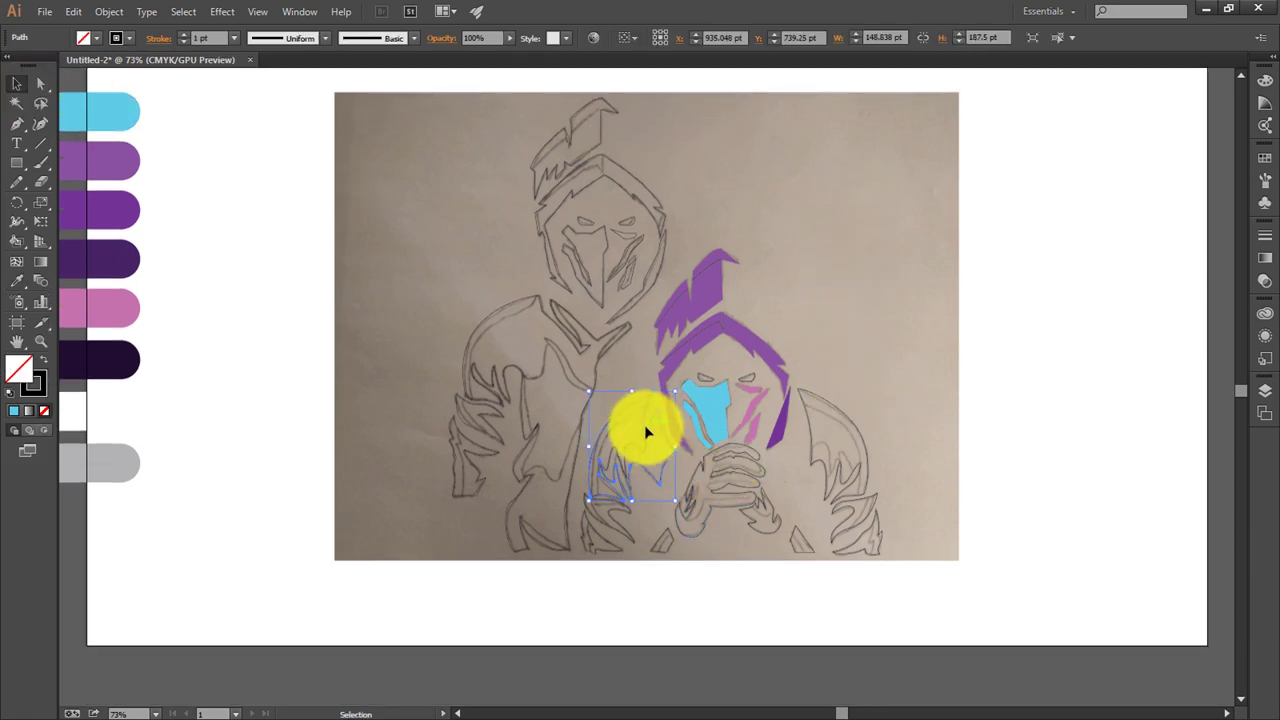
key("i")
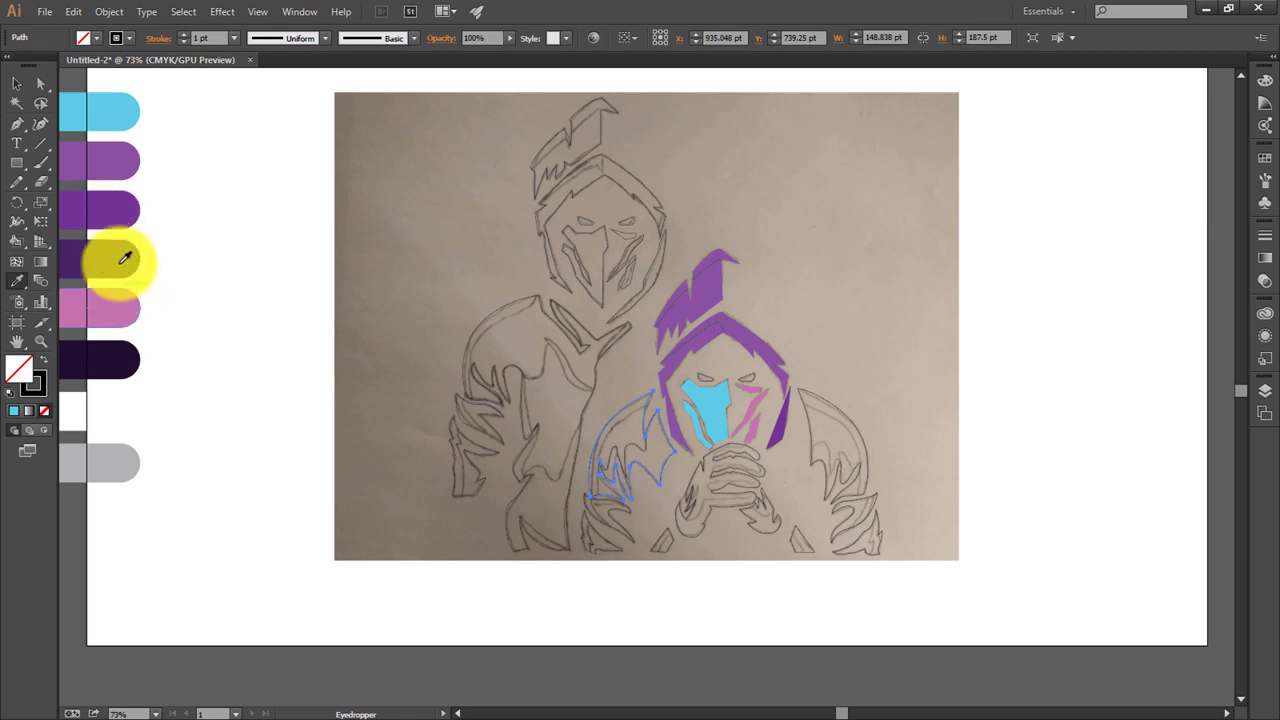
left_click(125, 259)
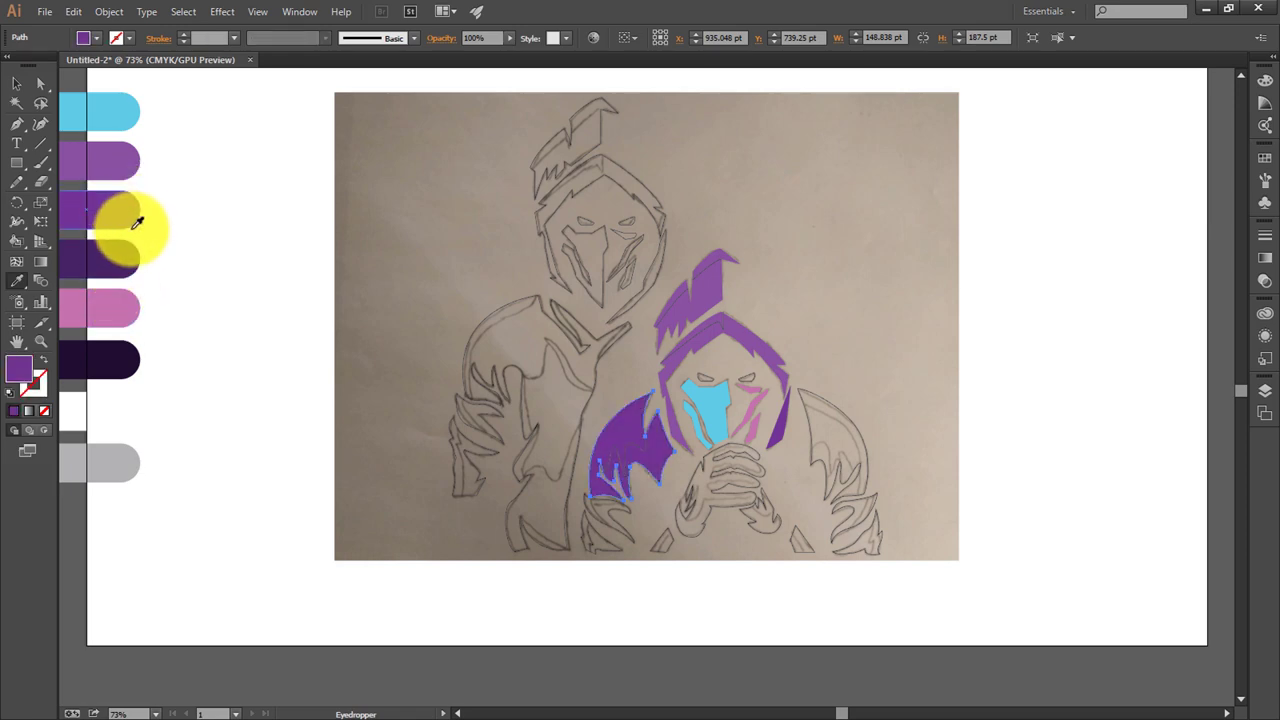
key("ctrl+z")
key("ctrl+z")
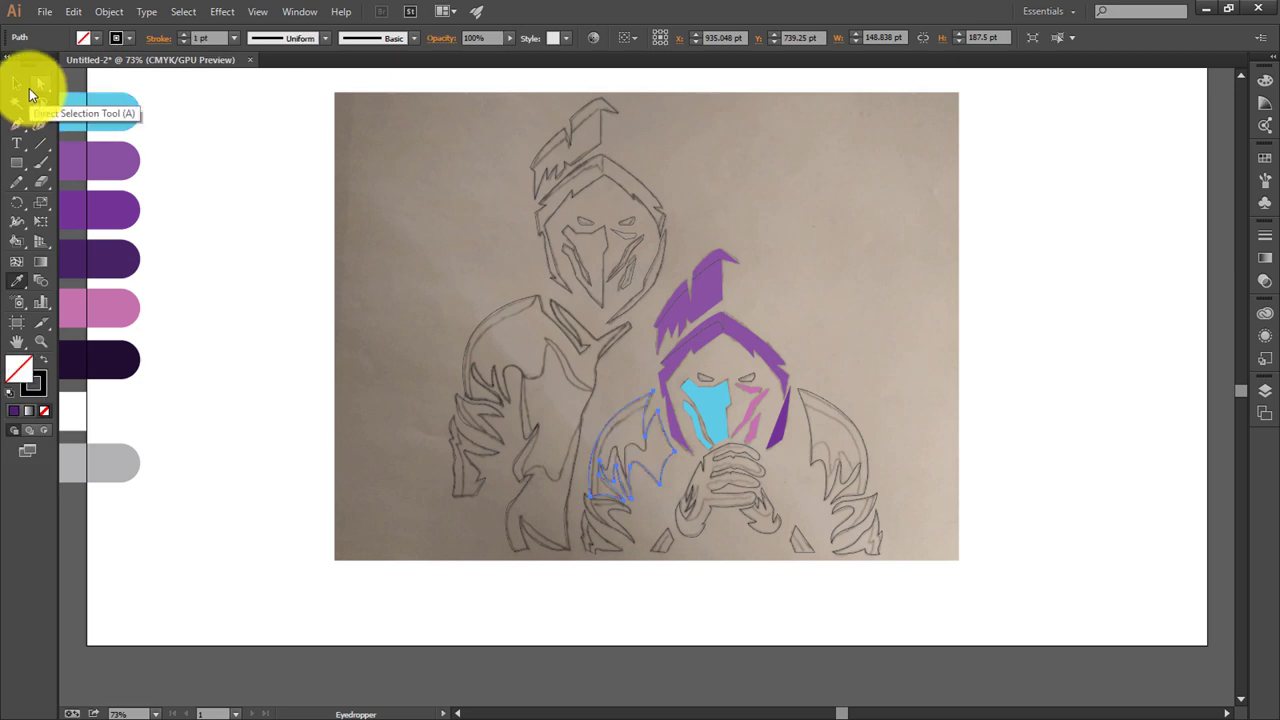
left_click(18, 85)
left_click(727, 560)
Step: Pen-trace the lower edge of the front figure's clasped hands
scroll(709, 525, "up", 1)
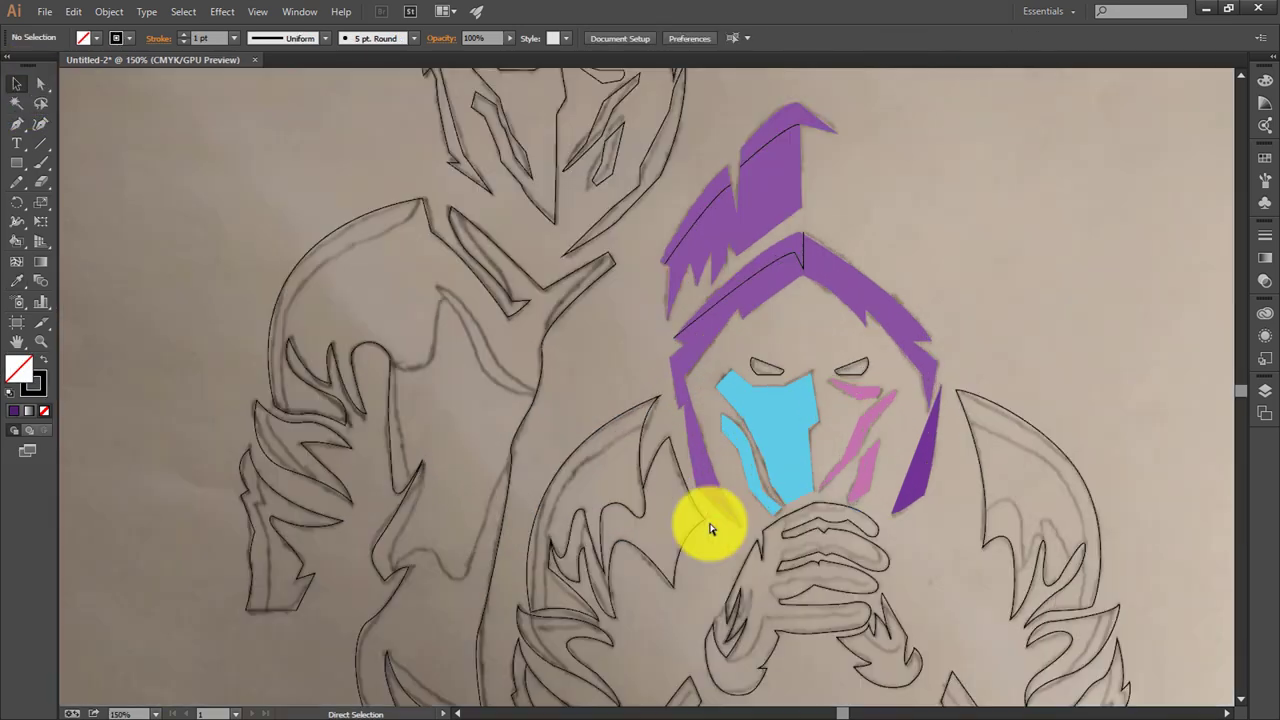
scroll(663, 463, "up", 1)
scroll(663, 460, "up", 1)
scroll(583, 376, "up", 1)
left_click_drag(583, 376, 543, 334)
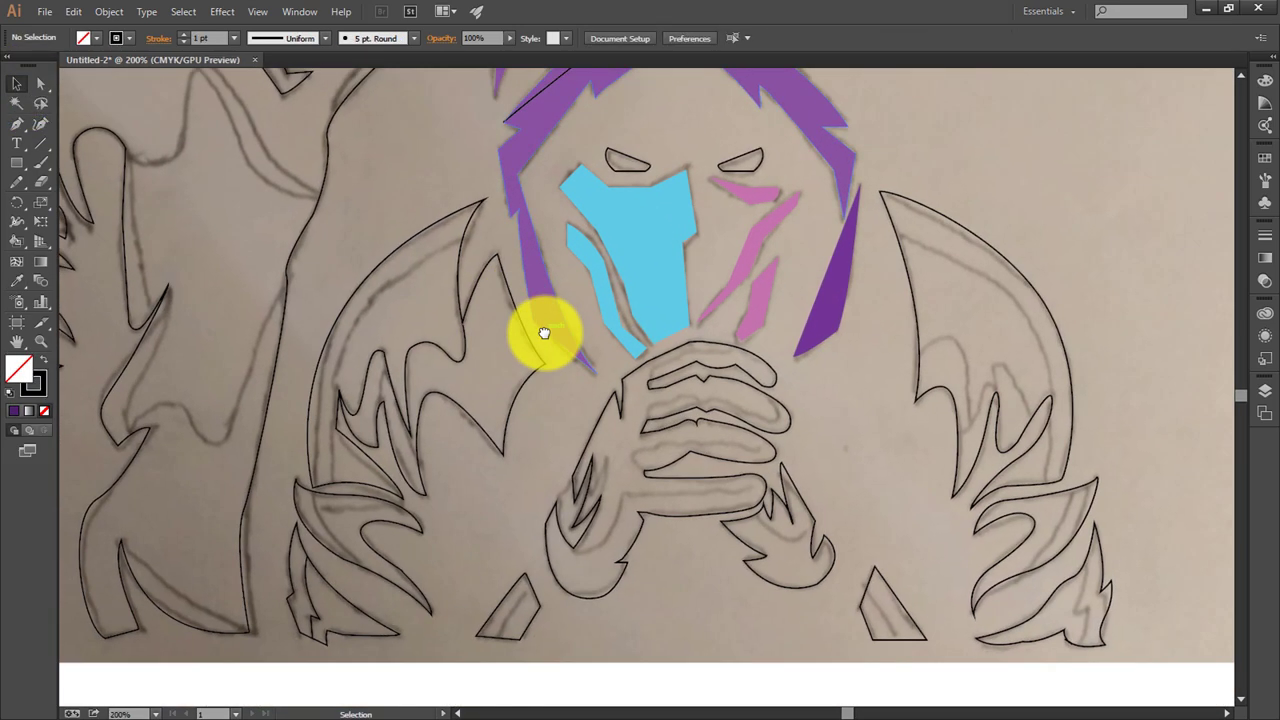
key("p")
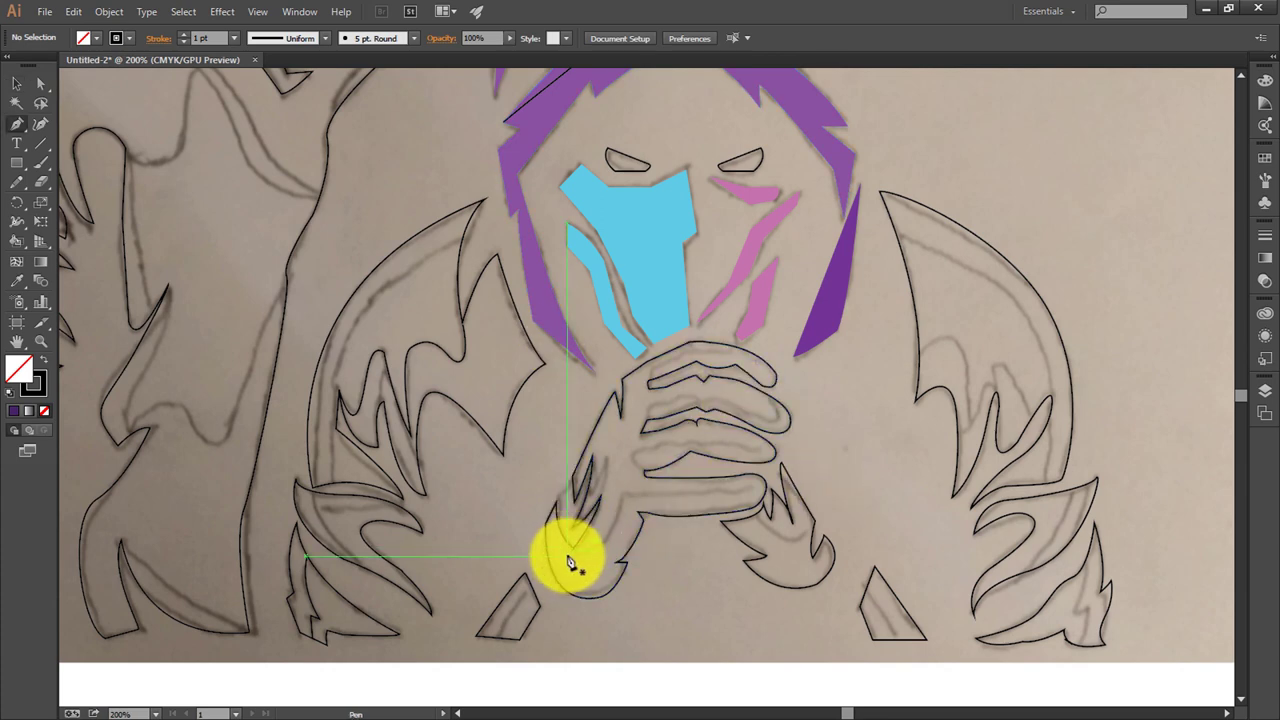
left_click(574, 549)
left_click_drag(601, 552, 627, 500)
left_click(622, 493)
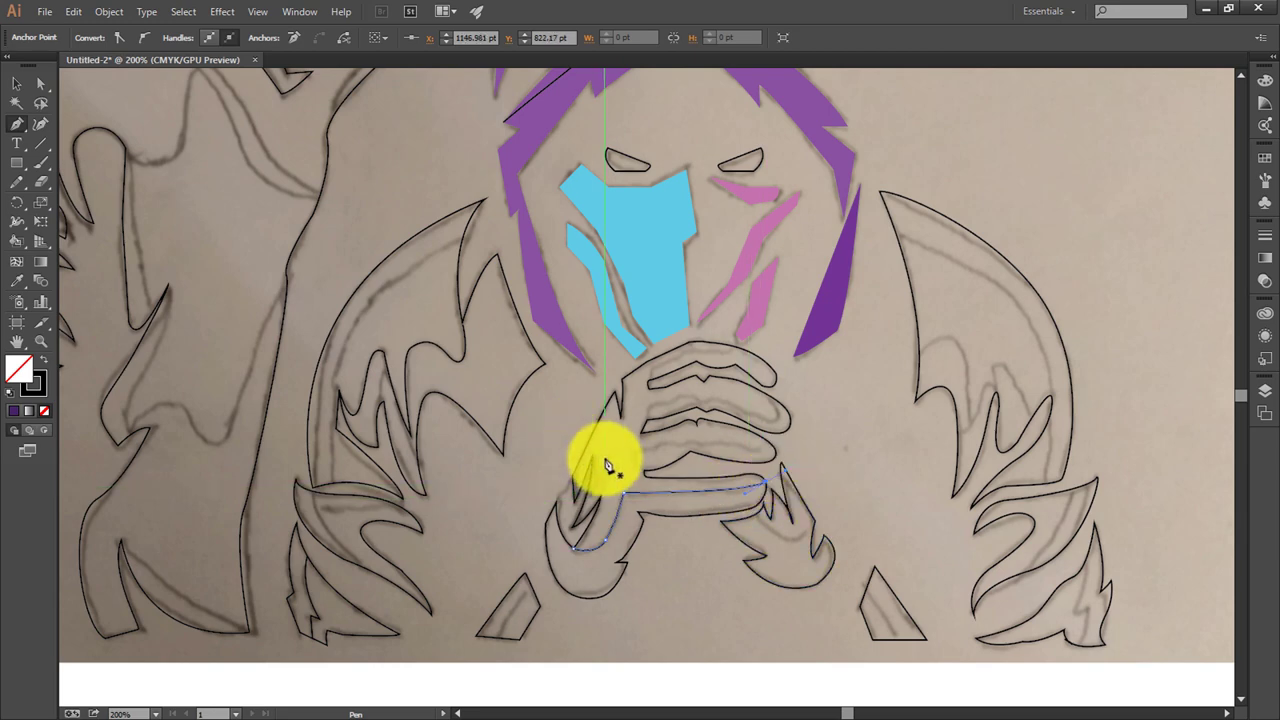
Step: Trace curved outlines along the fingers and around the middle fingertip
mouse_move(637, 471)
left_mouse_down()
mouse_move(633, 457)
mouse_move(712, 452)
left_mouse_up()
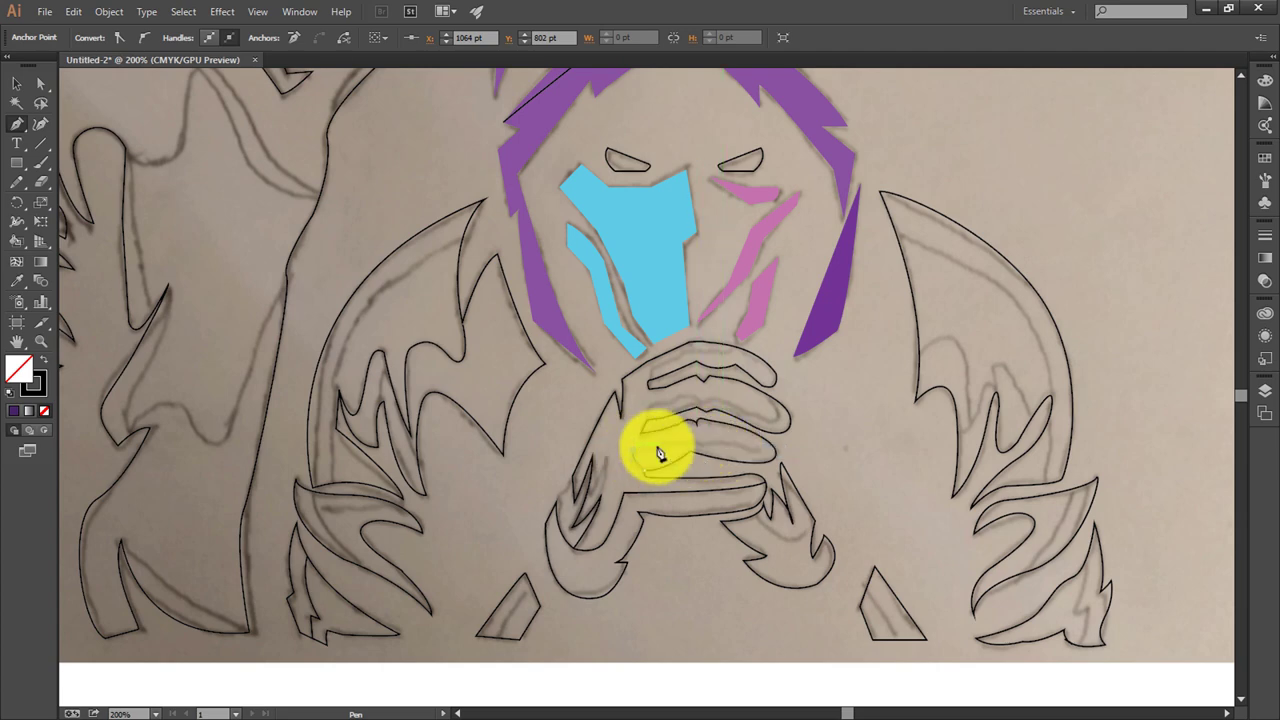
left_click_drag(713, 450, 771, 452)
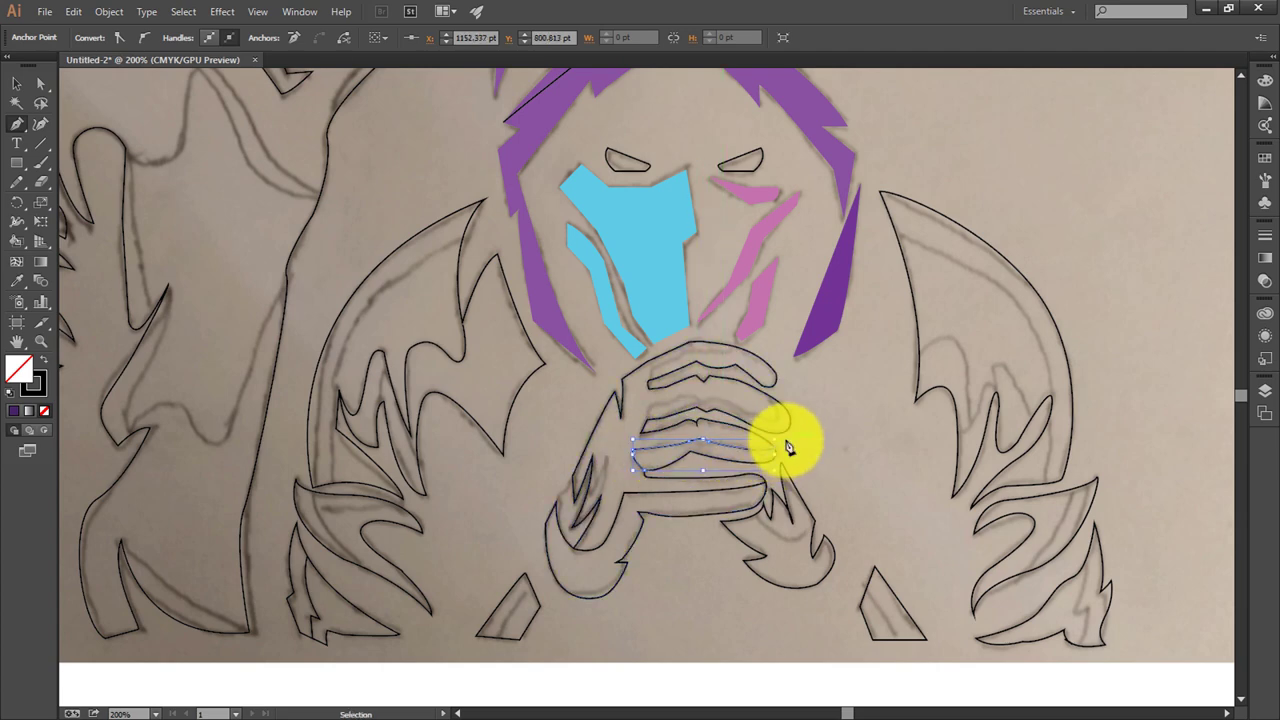
key("ctrl+equal")
left_click_drag(878, 512, 880, 511)
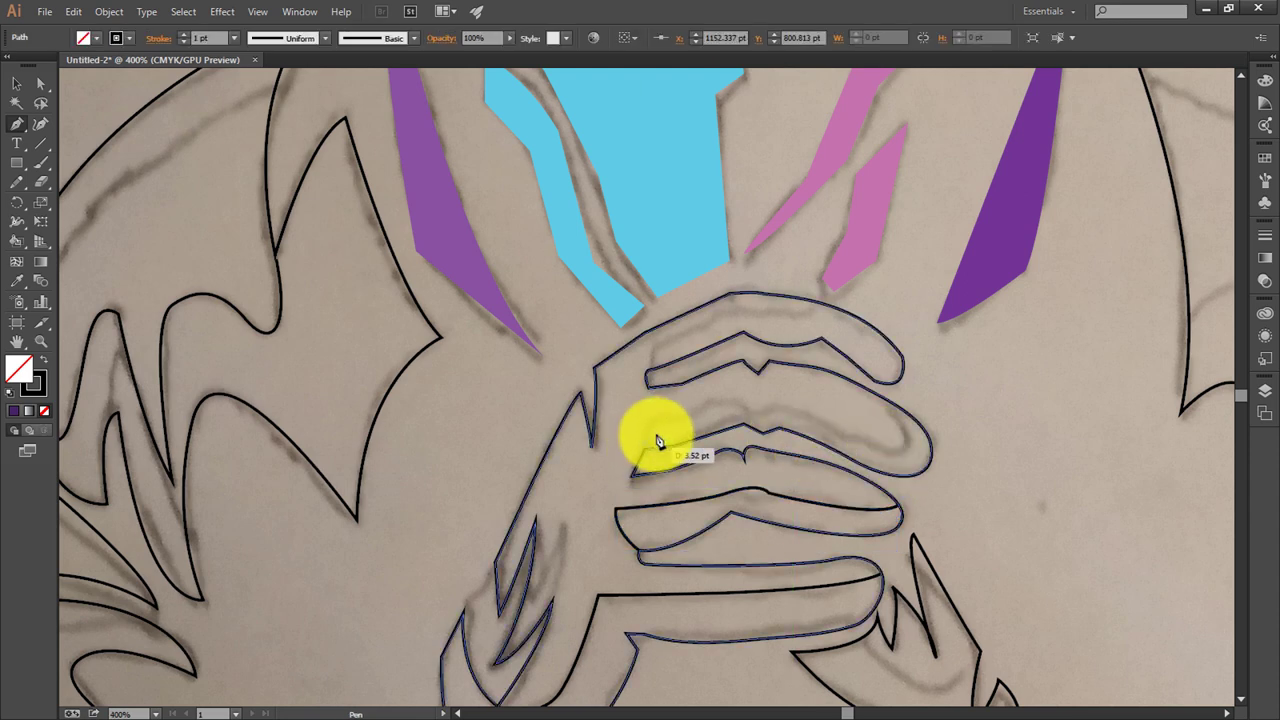
left_click(646, 456, "ctrl")
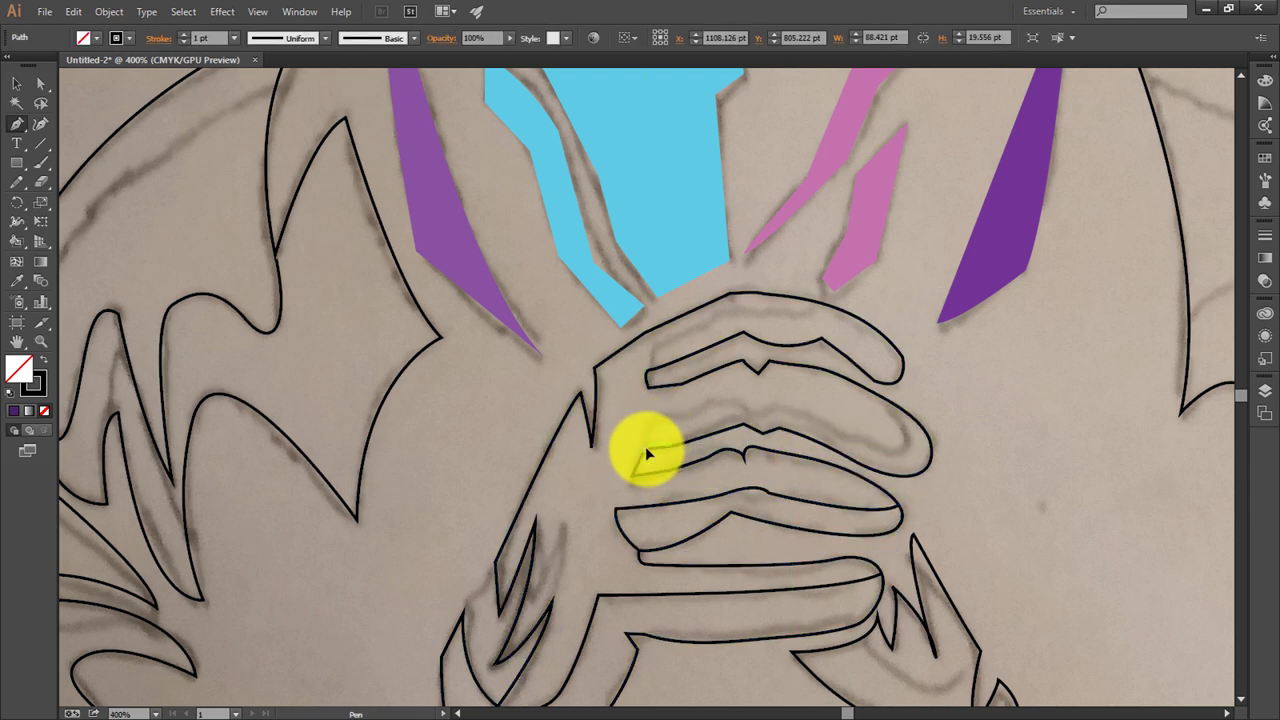
left_click(758, 408)
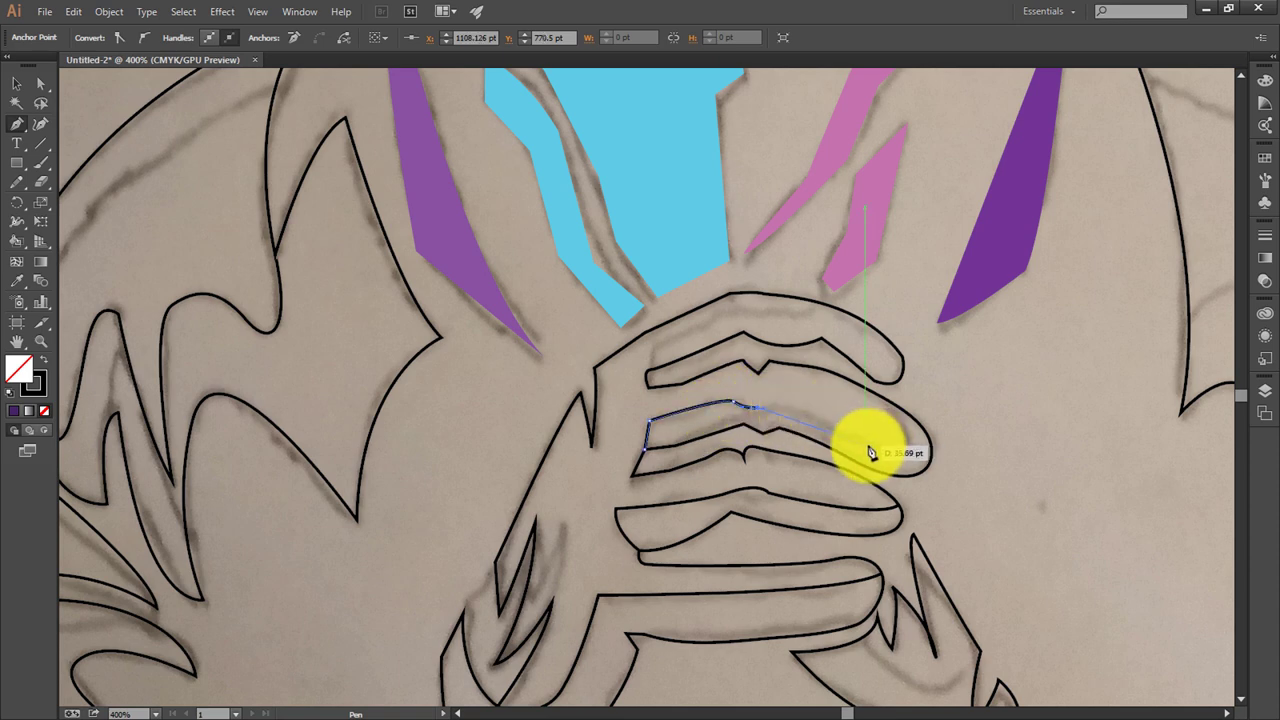
left_click_drag(880, 442, 894, 408)
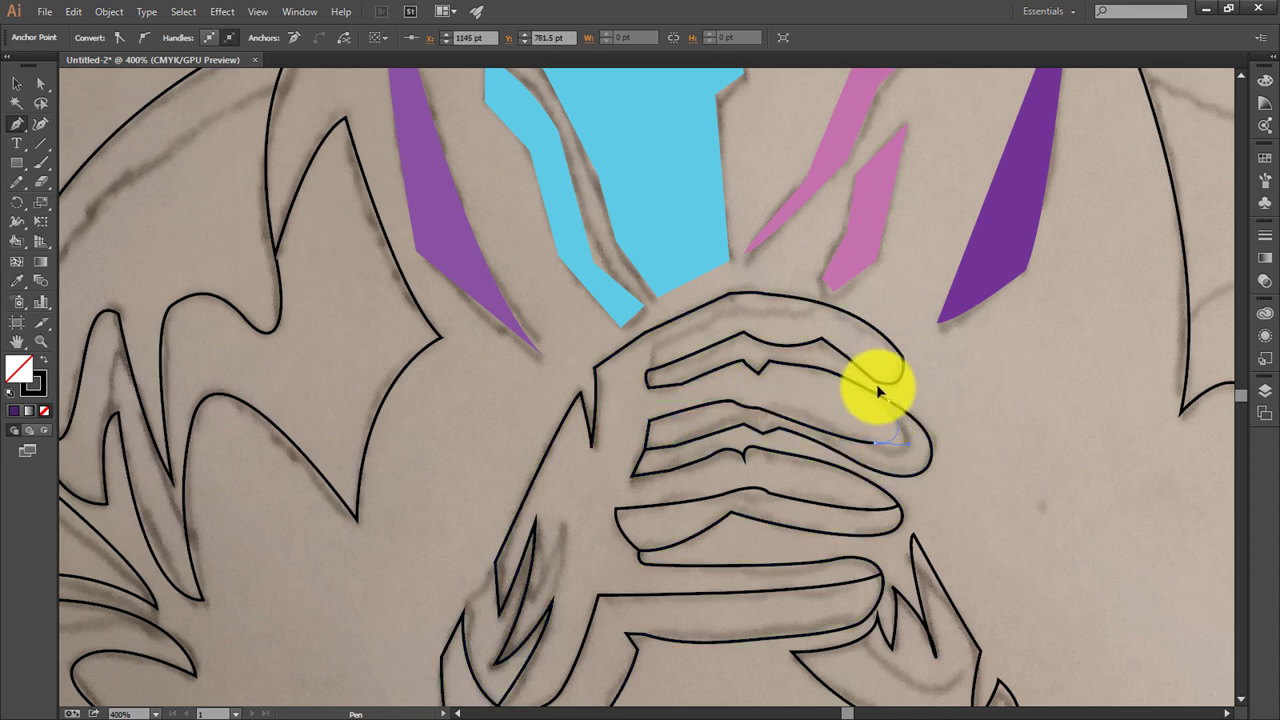
left_click(888, 397)
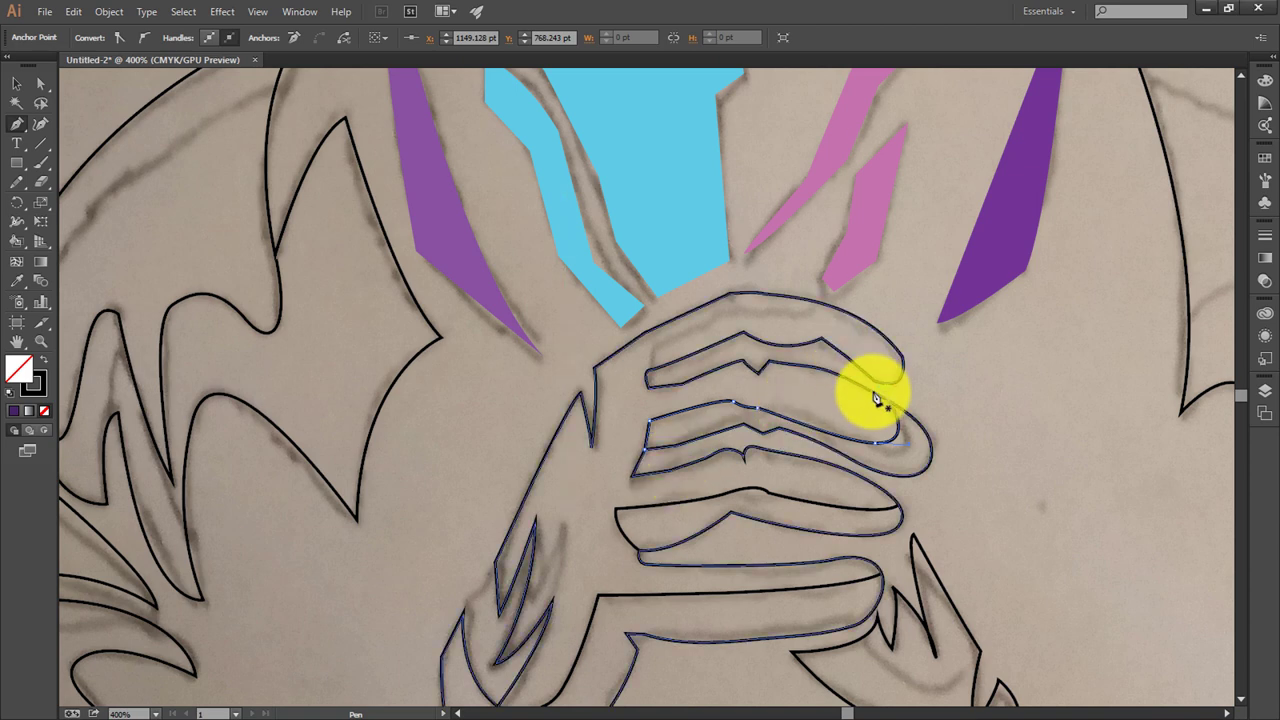
Step: Trace the claw shape beside the hands and a line inside the small bottom-left shape
mouse_move(658, 376)
left_mouse_down()
mouse_move(660, 348)
mouse_move(735, 337)
mouse_move(821, 300)
left_mouse_up()
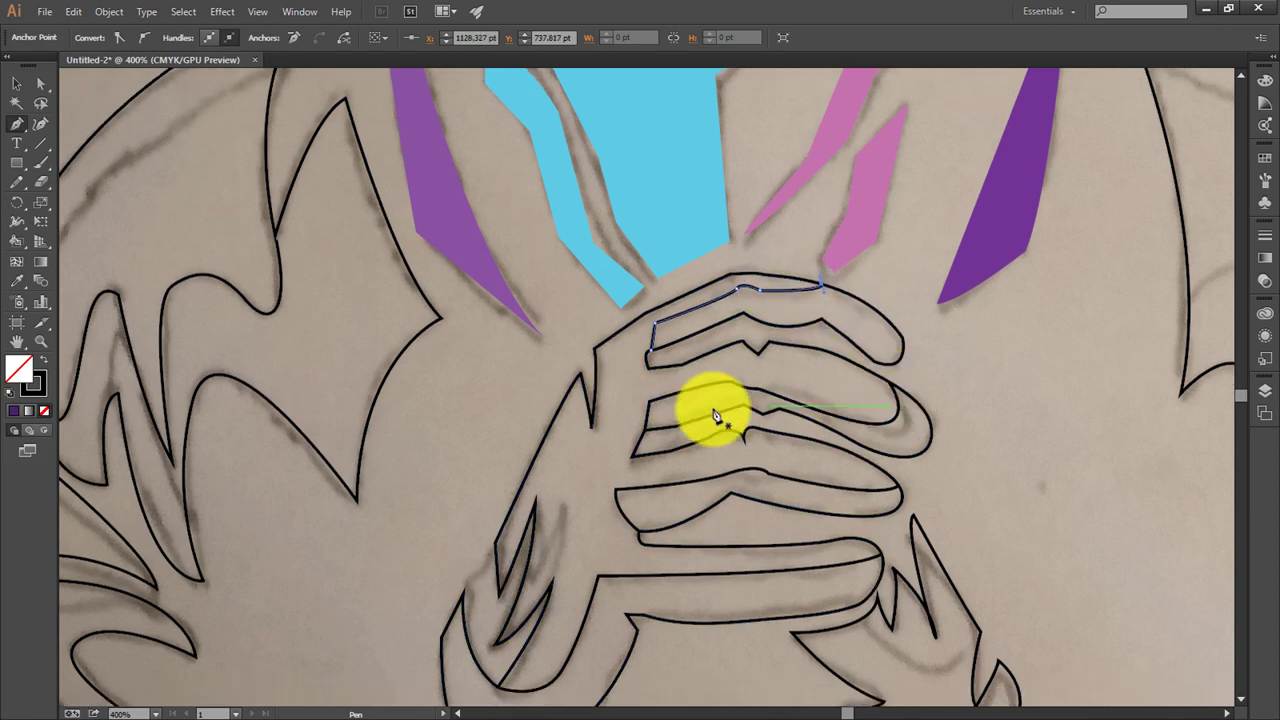
scroll(714, 414, "down", 5)
left_click(866, 398)
left_click_drag(980, 397, 1005, 338)
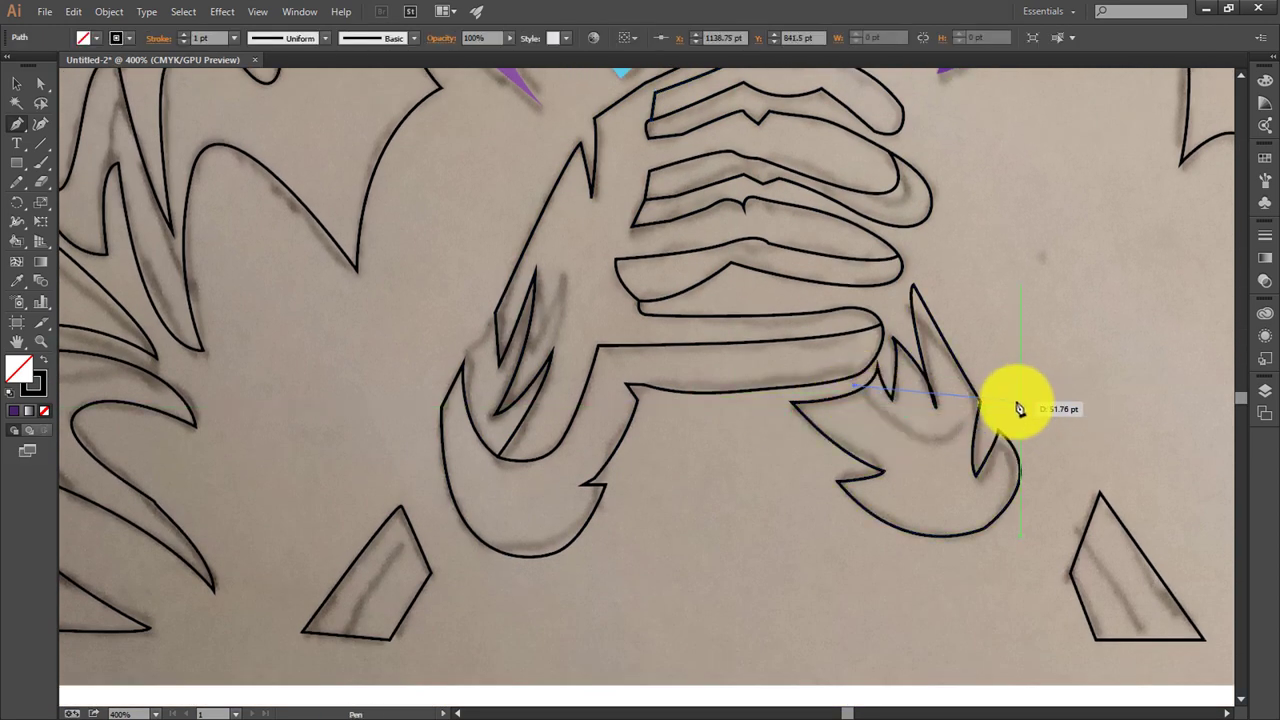
scroll(583, 531, "down", 2)
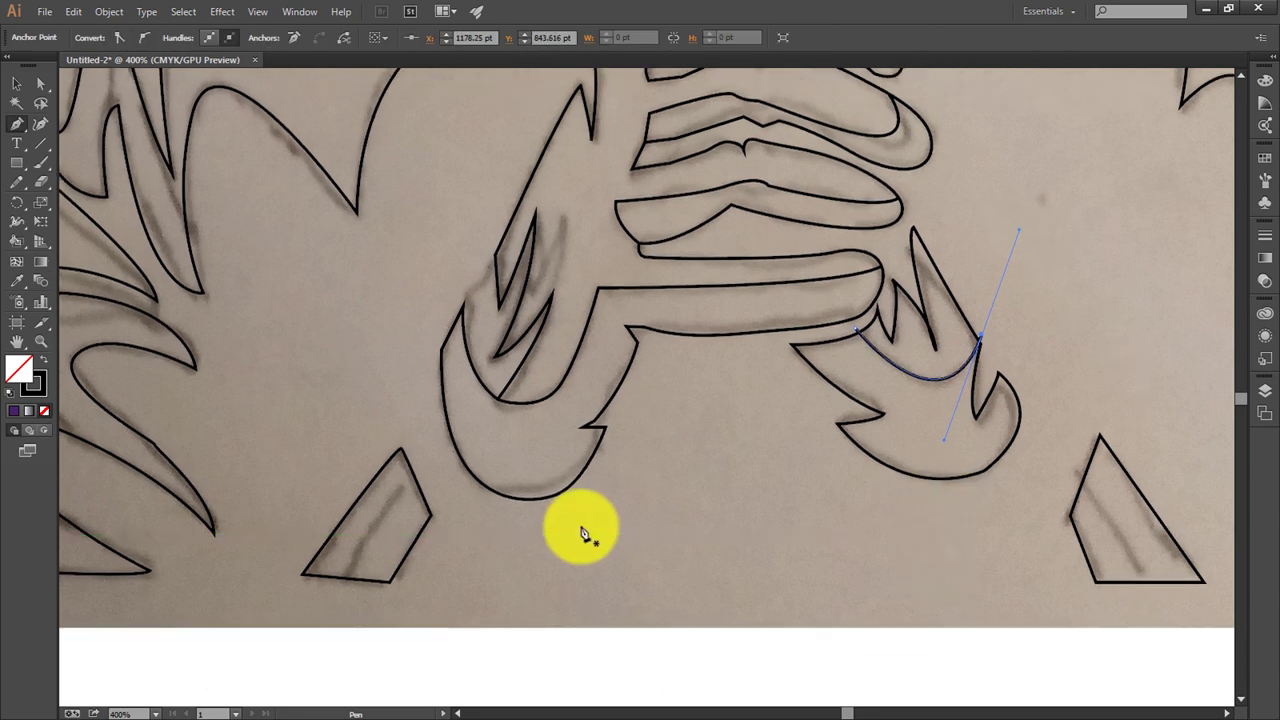
left_click(418, 447)
left_click(331, 576)
left_click(1172, 606, "ctrl")
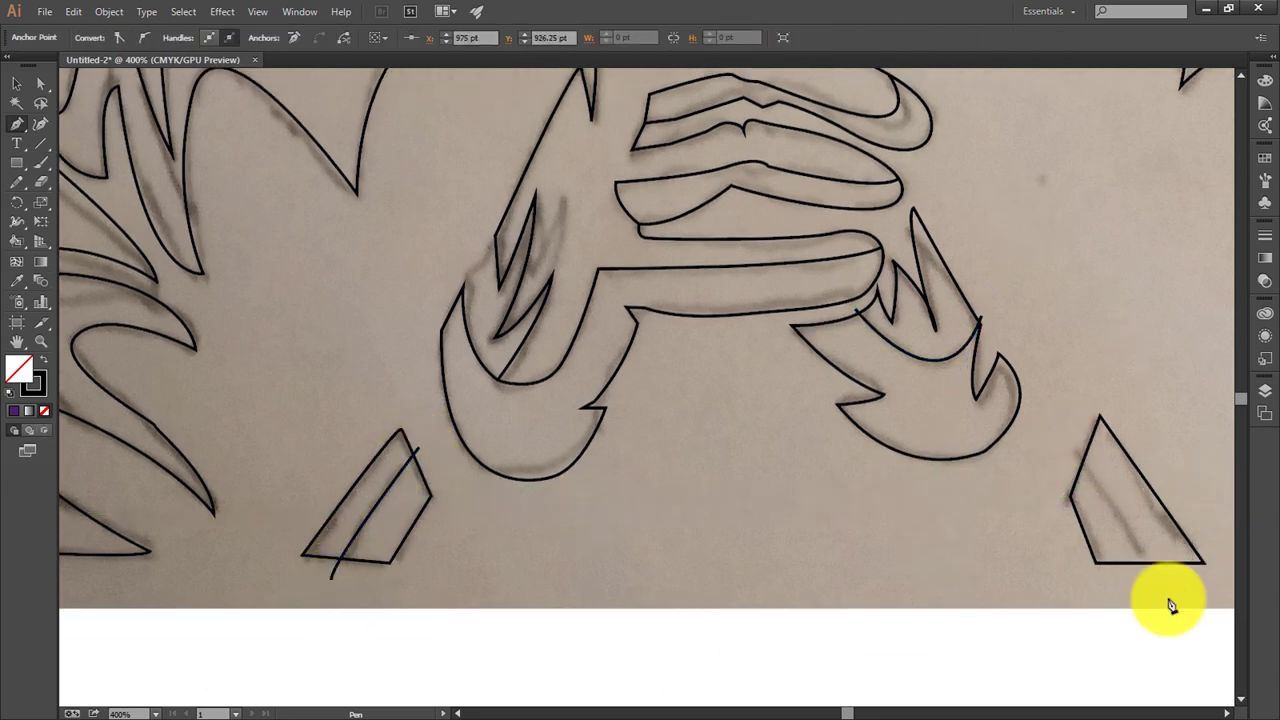
mouse_move(1157, 620)
left_mouse_down()
mouse_move(929, 514)
mouse_move(580, 423)
mouse_move(929, 277)
mouse_move(933, 359)
left_mouse_up()
Step: Start a fresh Pen outline curving up the back figure's shoulder to its top
scroll(933, 359, "down", 3)
scroll(920, 343, "down", 2)
scroll(400, 251, "up", 1)
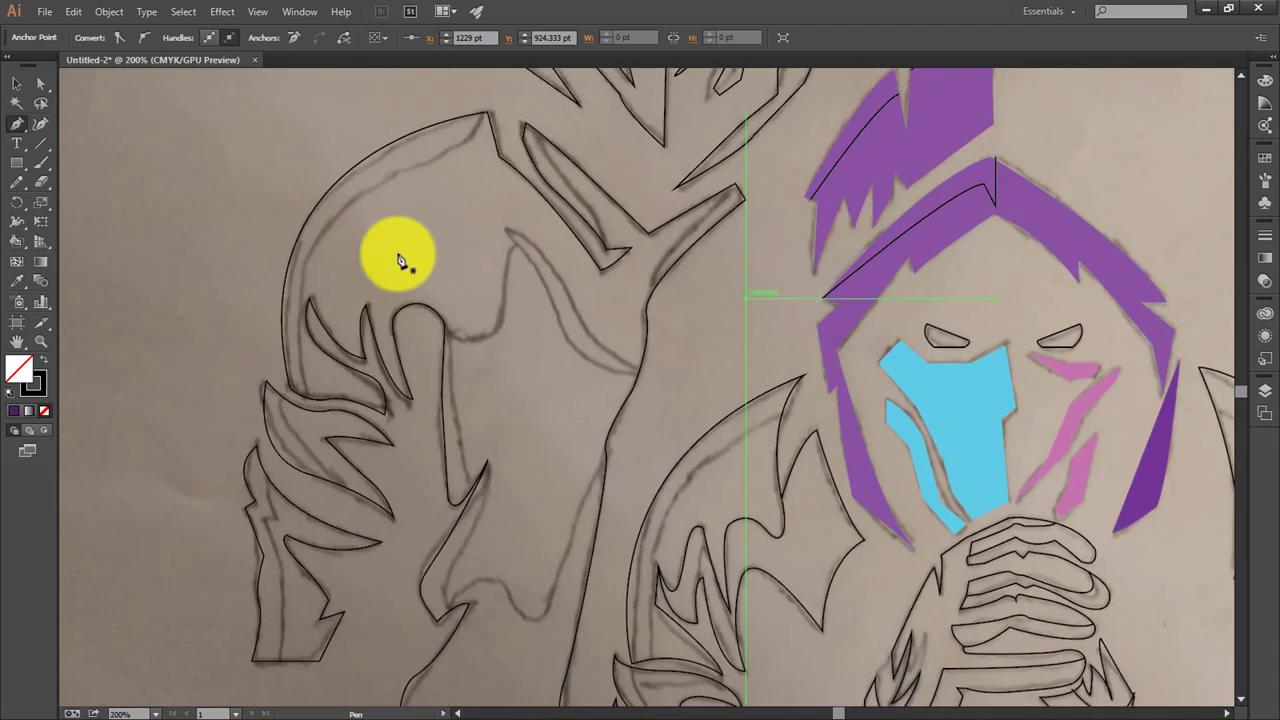
left_click(488, 114)
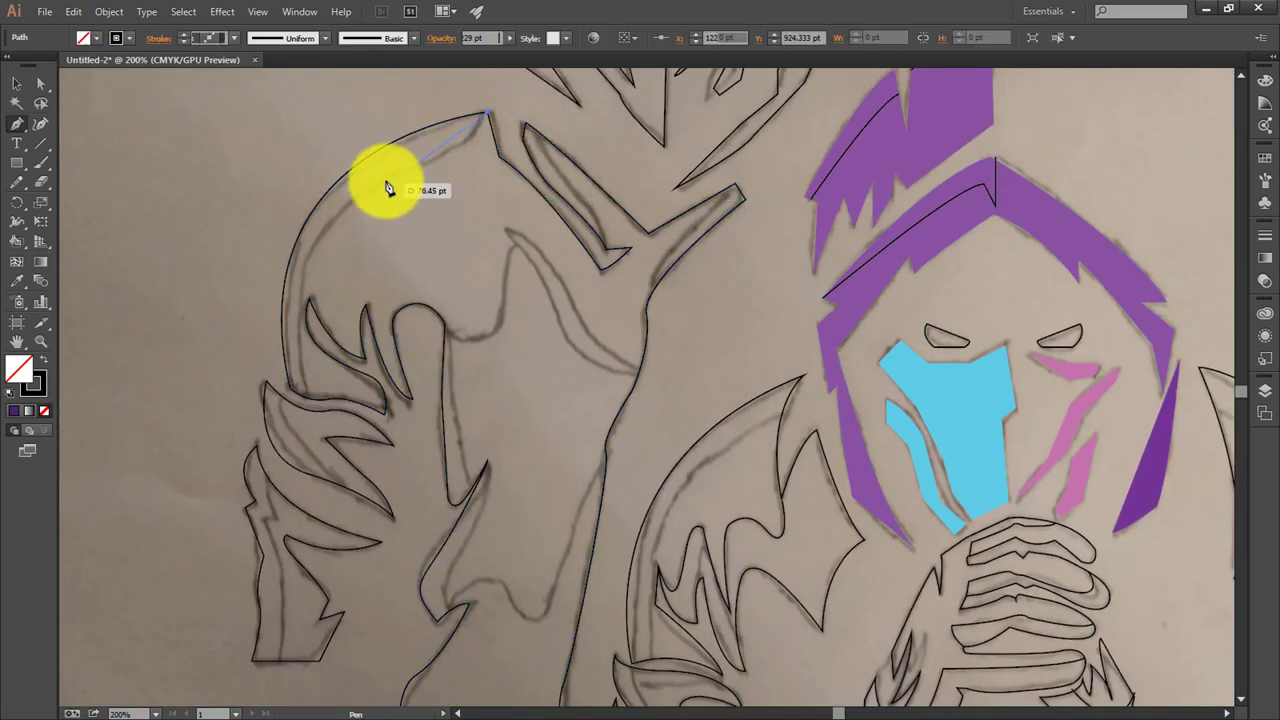
left_click(277, 323, "ctrl")
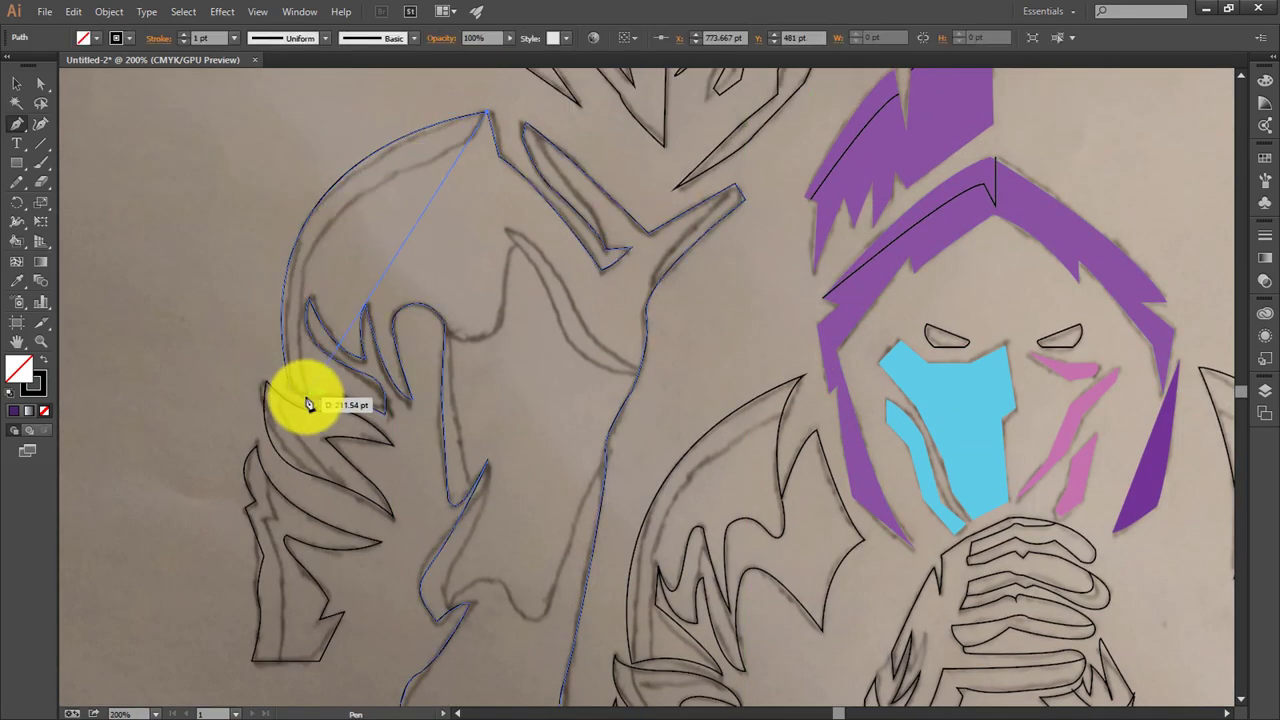
left_click(304, 398)
left_click_drag(346, 207, 425, 170)
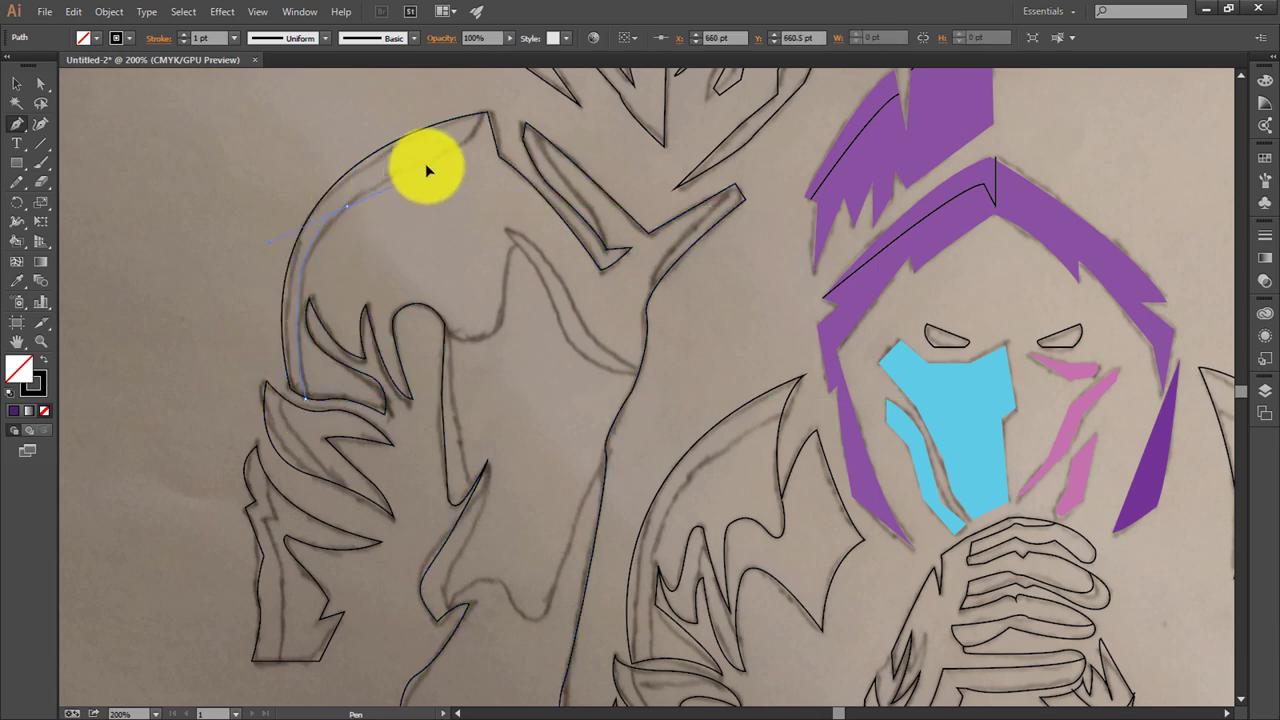
left_click_drag(487, 111, 480, 282)
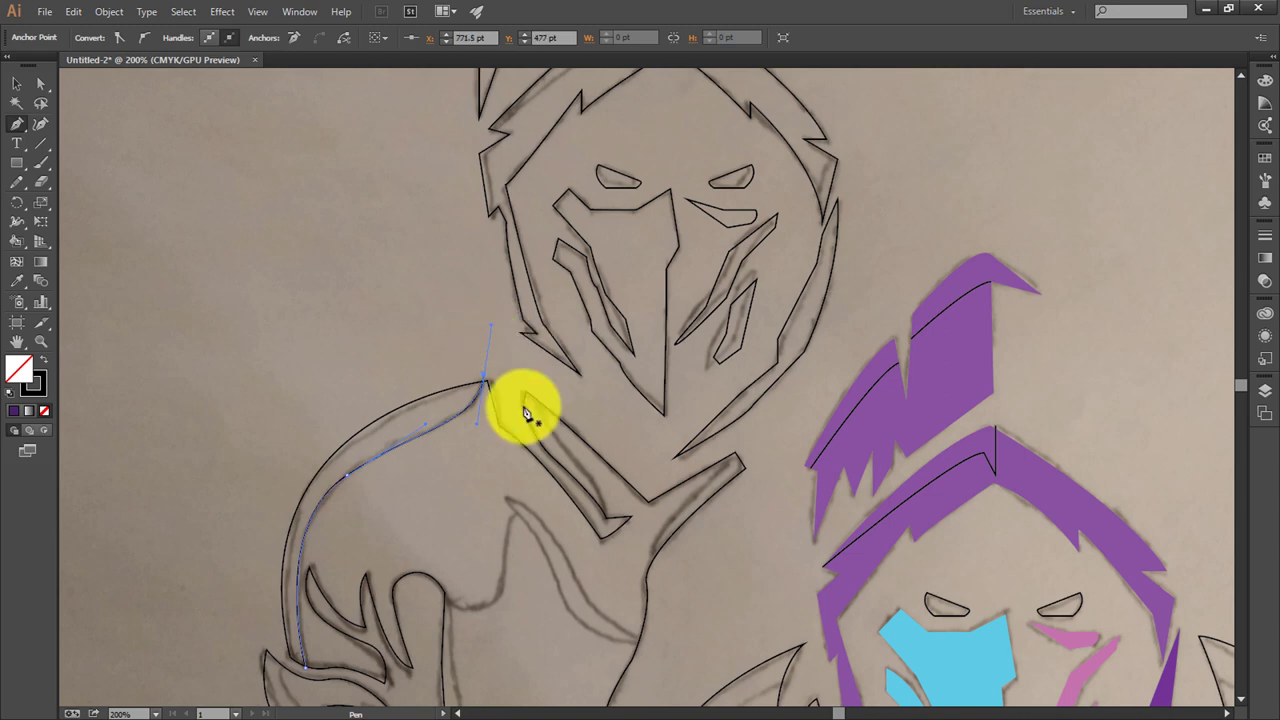
Step: Continue the outline along the shoulder edge and collar strap, then end the path
scroll(529, 406, "down", 1)
left_click_drag(545, 343, 571, 401)
left_click(605, 458)
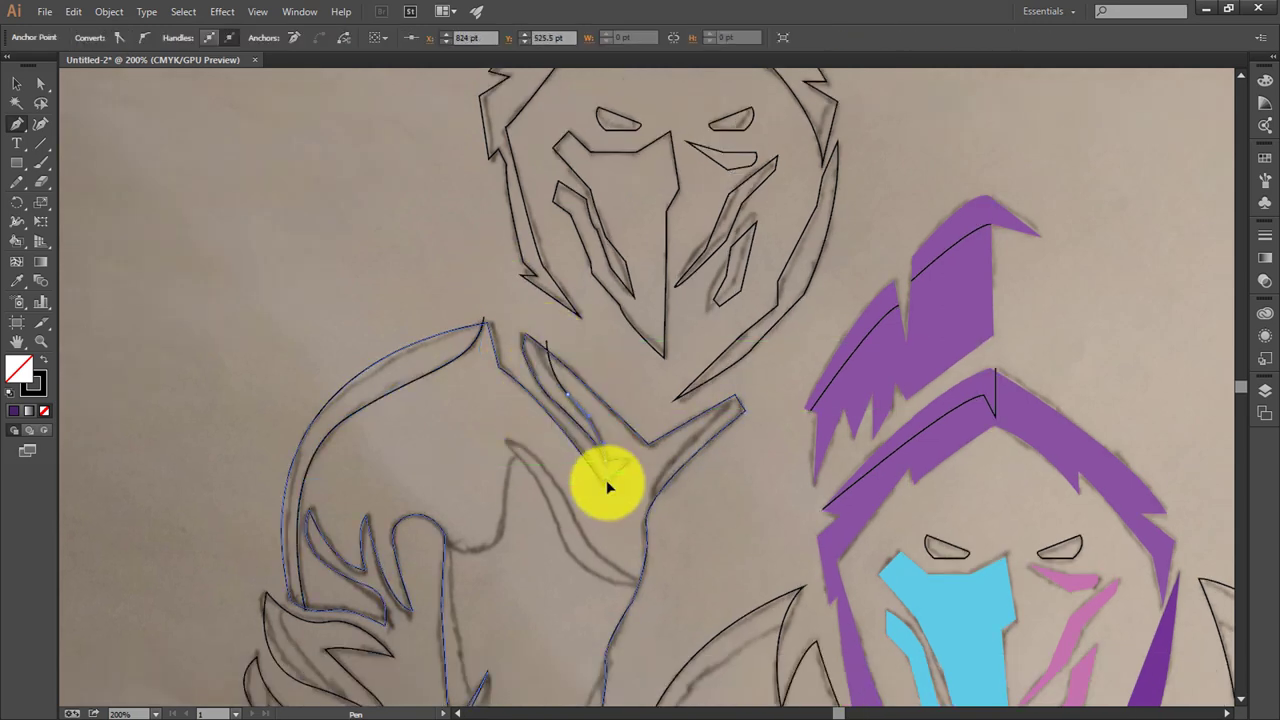
scroll(700, 466, "down", 2)
left_click_drag(726, 323, 703, 383)
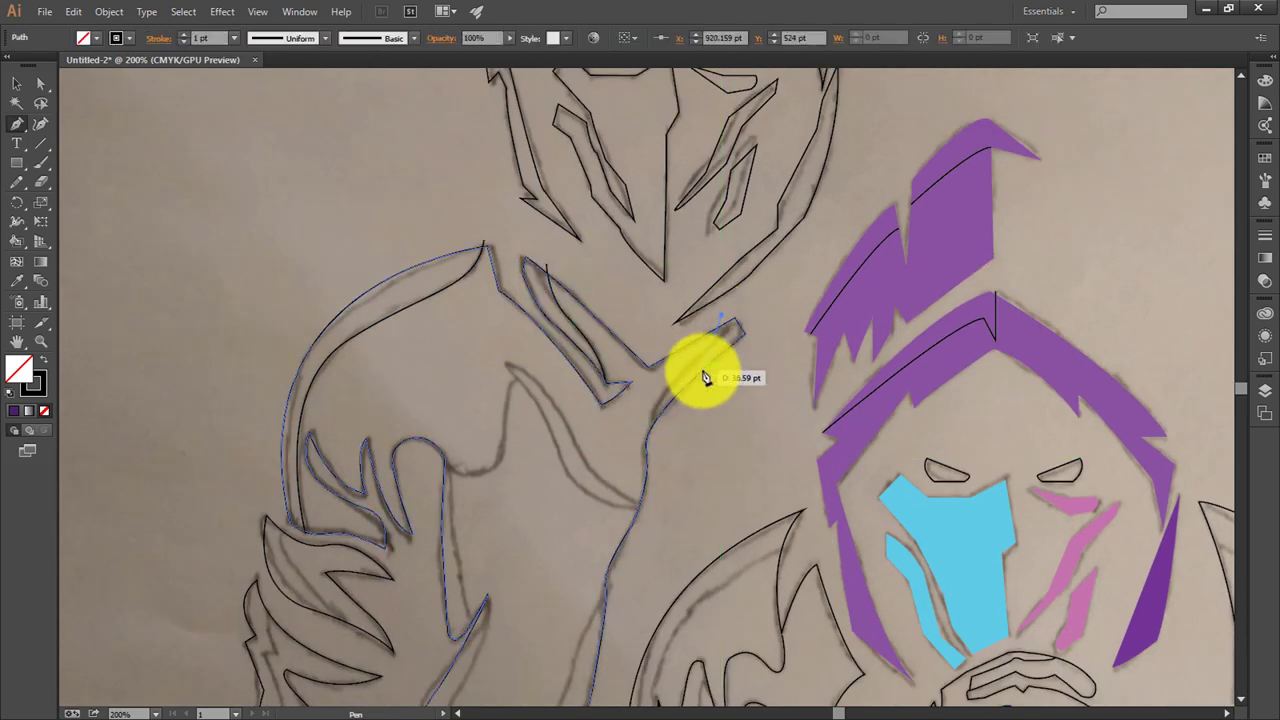
scroll(703, 383, "down", 1)
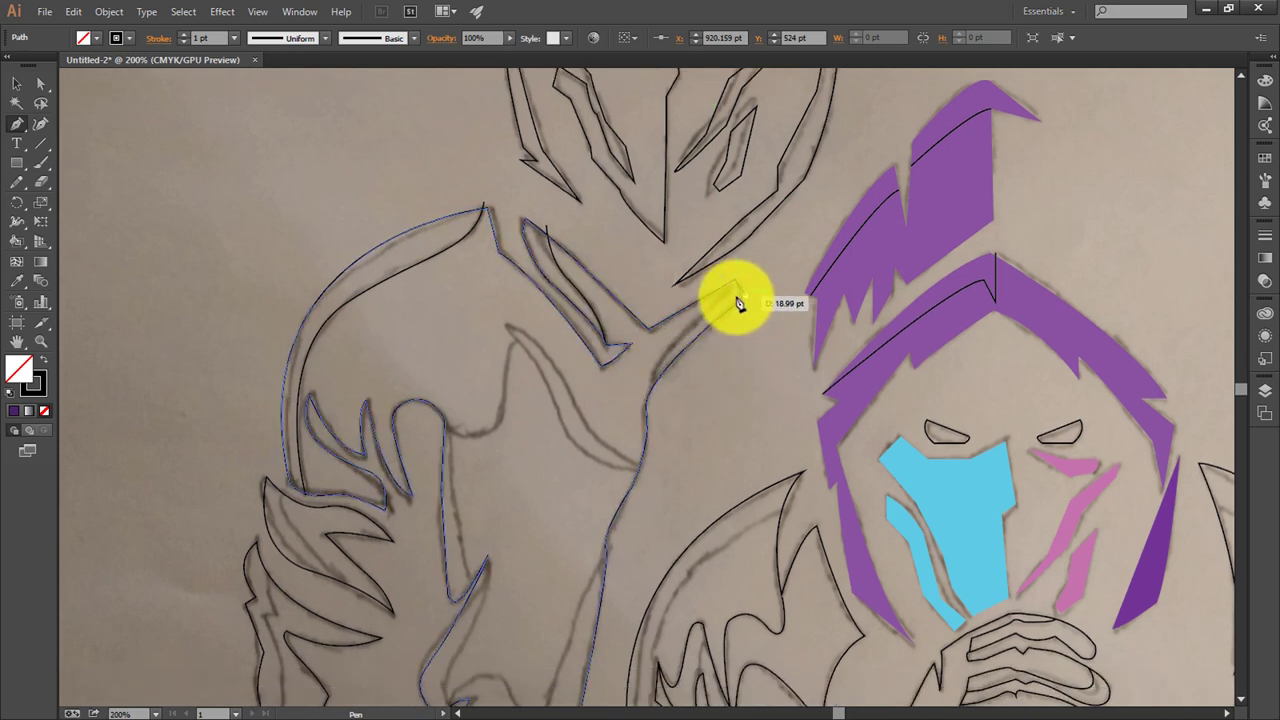
left_click_drag(729, 291, 653, 418)
left_click(658, 430, "ctrl")
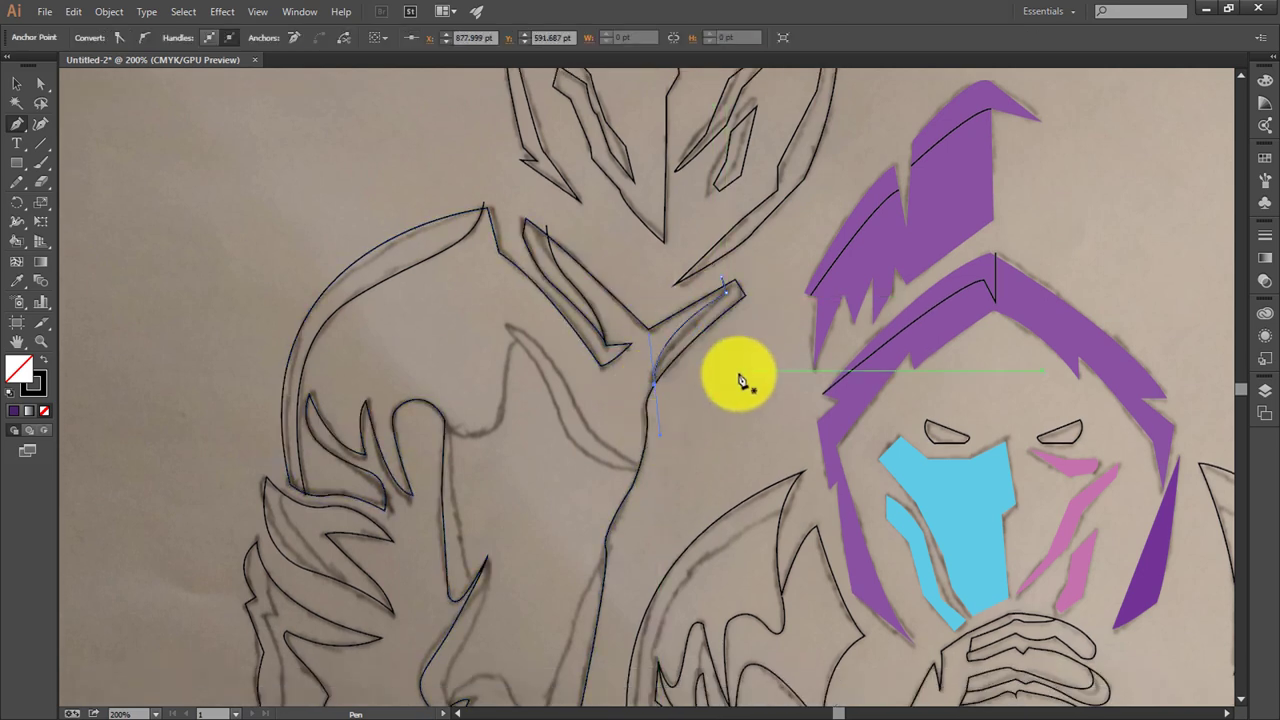
left_click(663, 404, "ctrl")
Step: Trace the raised hand's inner curve and extend it along the sketch's edge
scroll(680, 438, "down", 2)
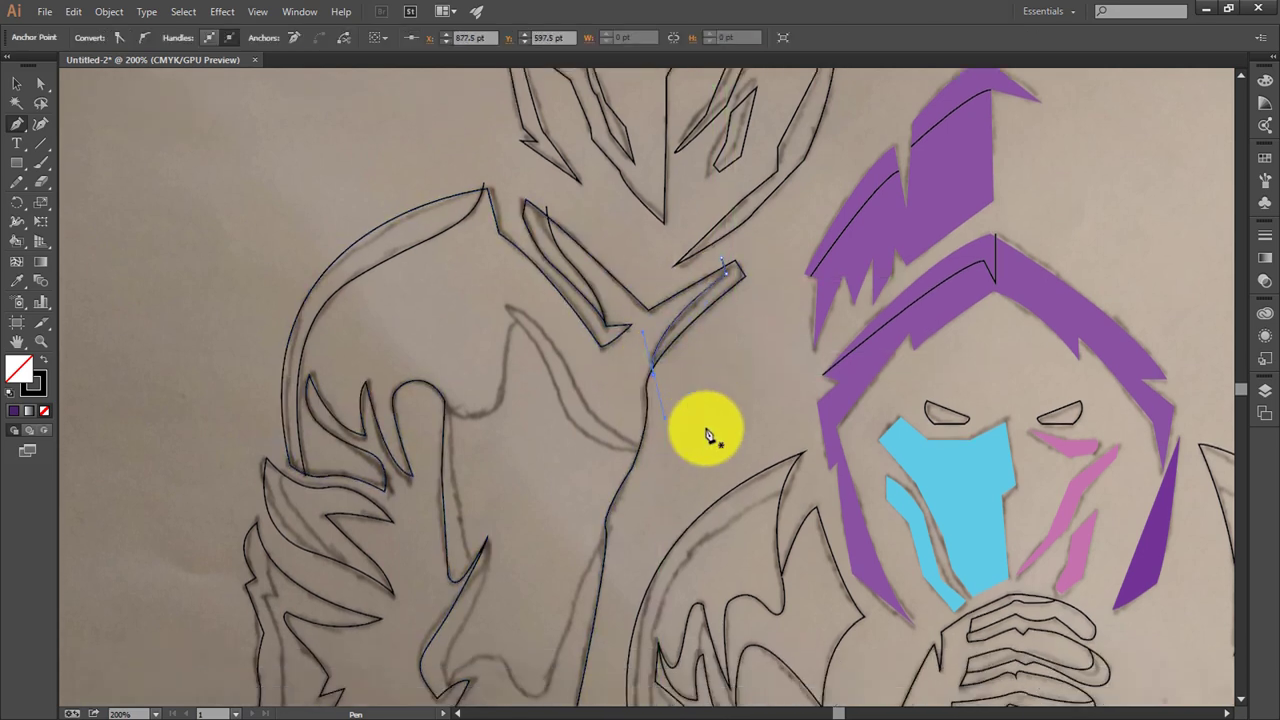
scroll(509, 294, "down", 1)
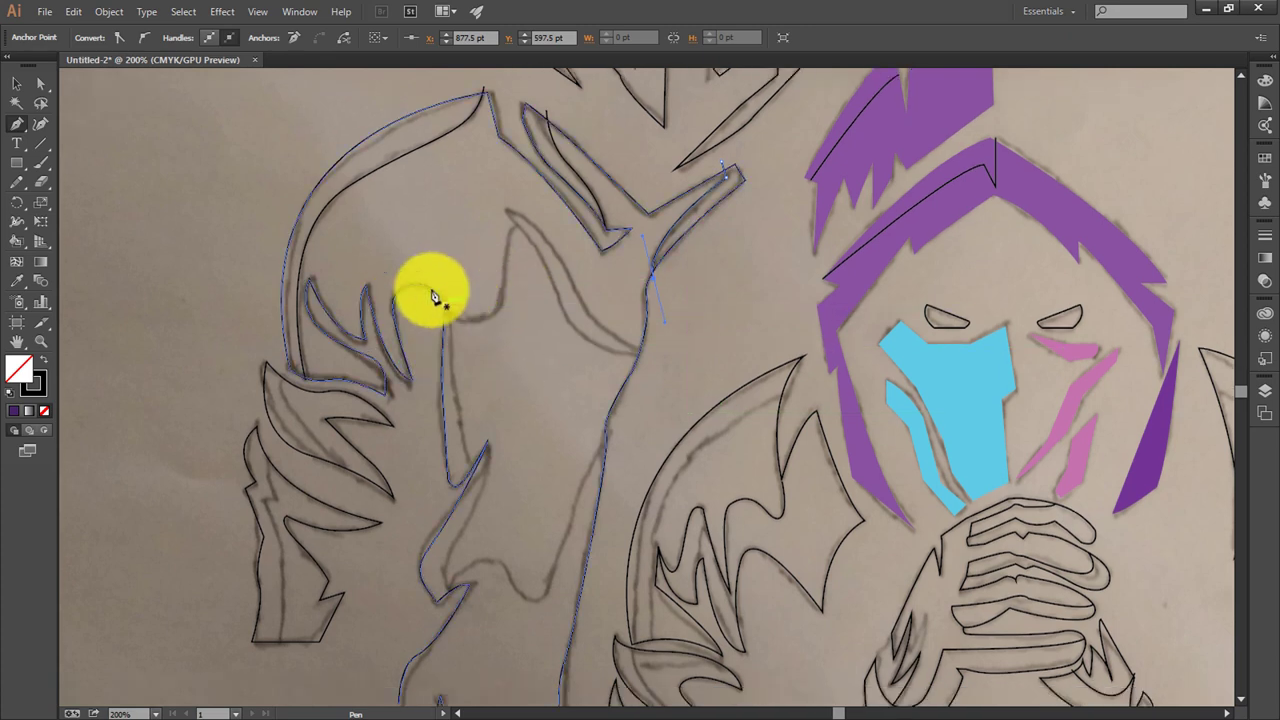
left_click(367, 287)
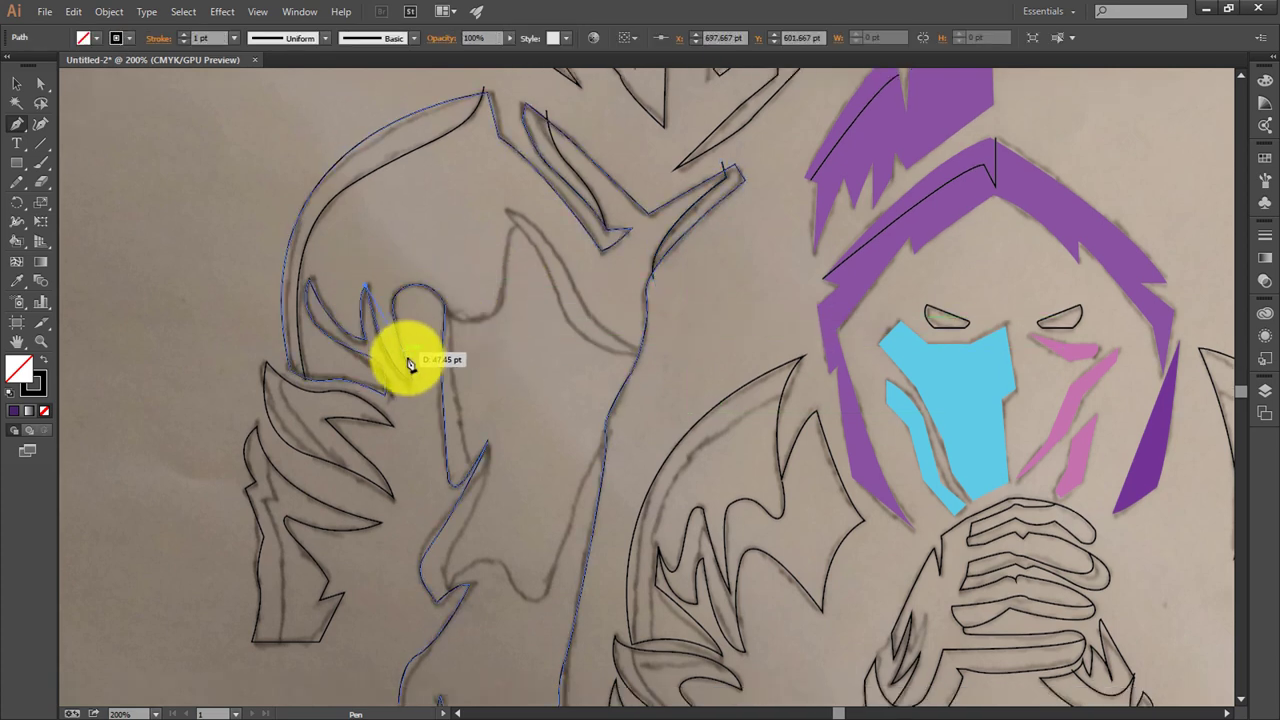
left_click_drag(401, 351, 436, 392)
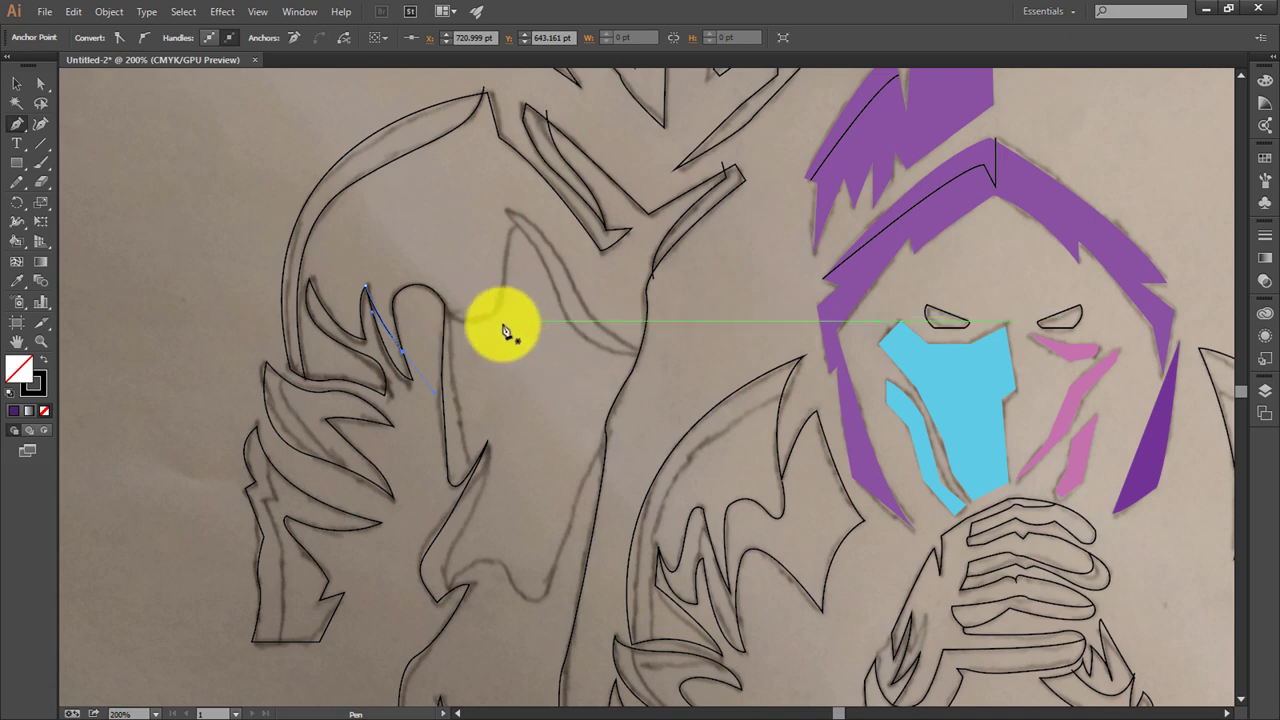
left_click_drag(505, 298, 519, 236)
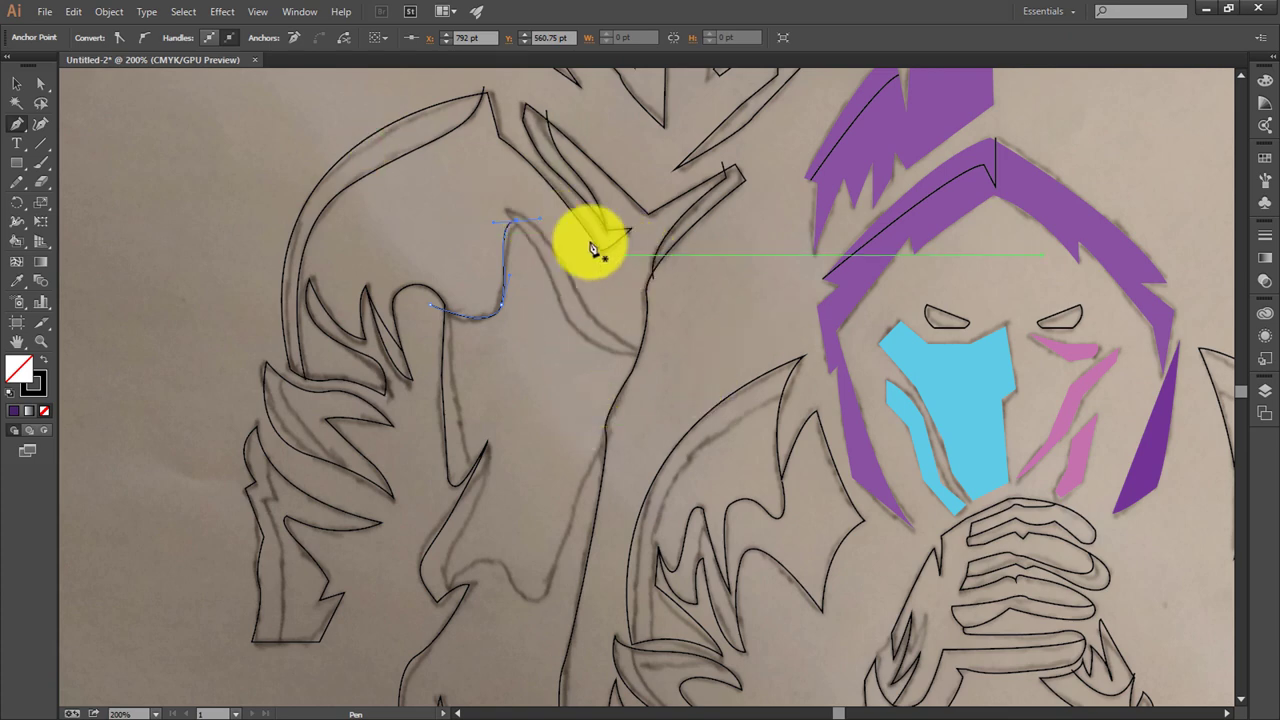
left_click_drag(515, 219, 495, 218)
scroll(520, 392, "down", 4)
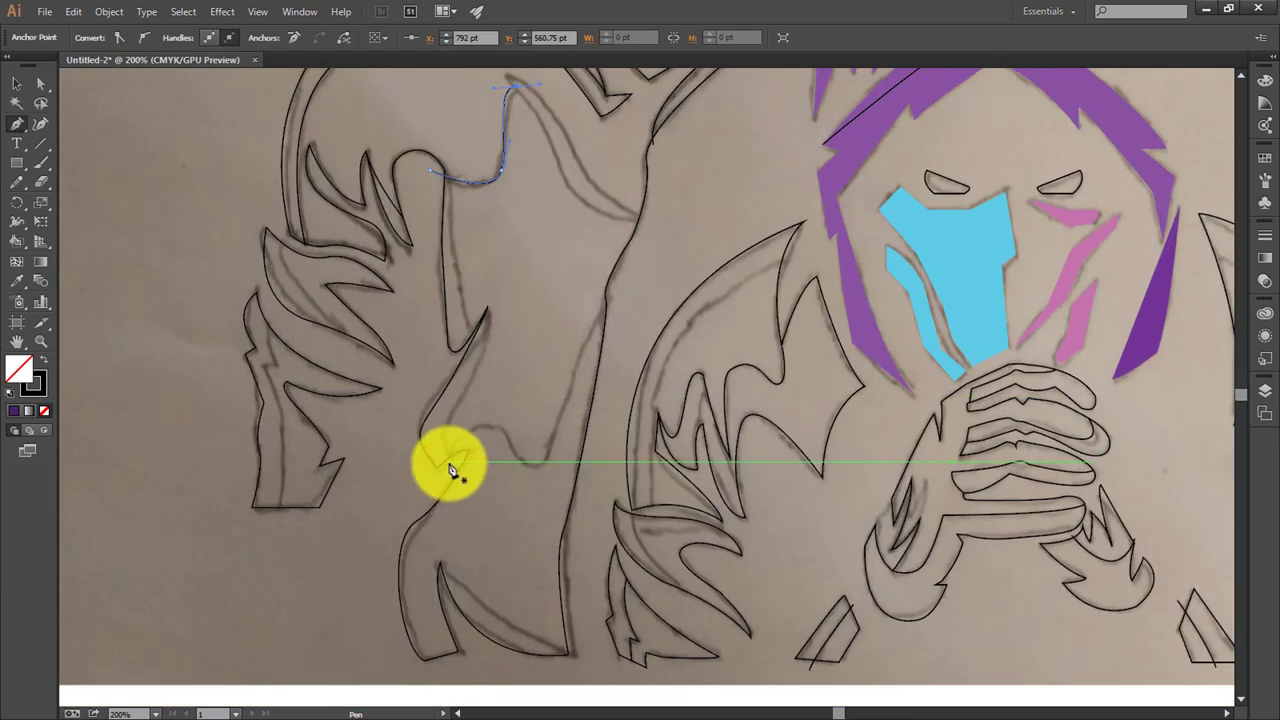
mouse_move(447, 458)
left_mouse_down()
mouse_move(503, 432)
mouse_move(571, 441)
left_mouse_up()
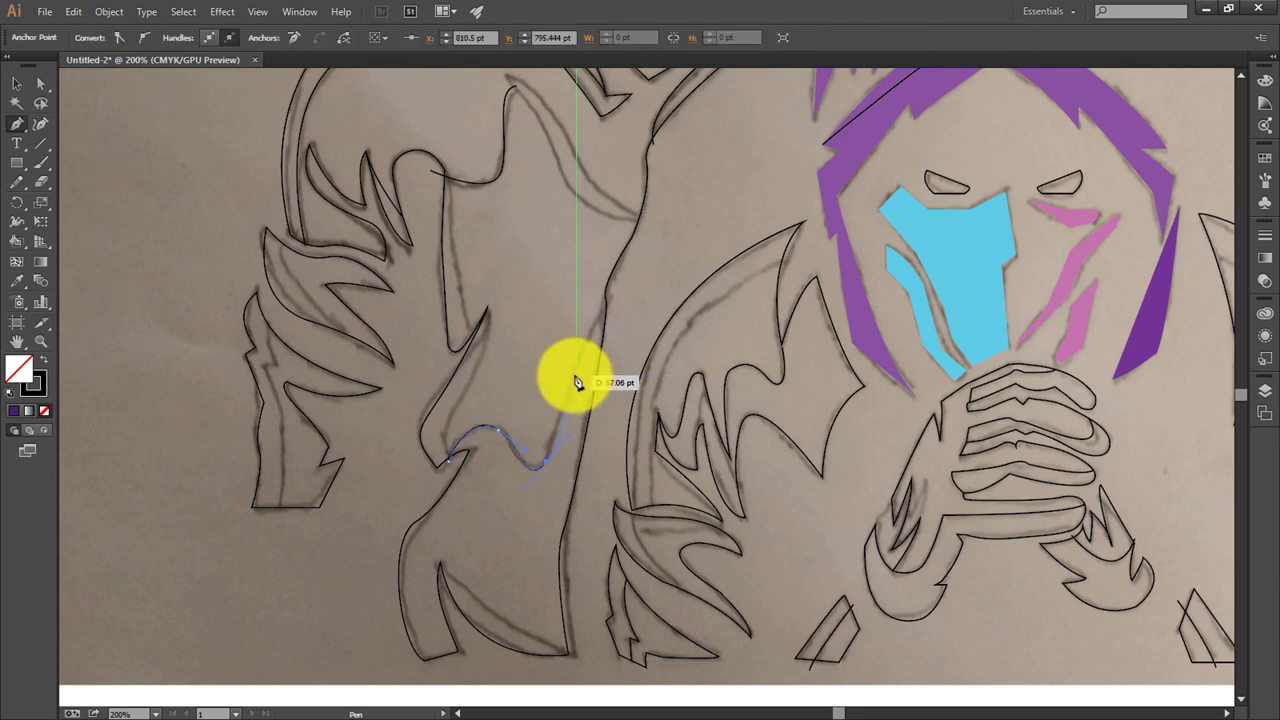
left_click_drag(603, 332, 620, 295)
scroll(600, 280, "up", 4)
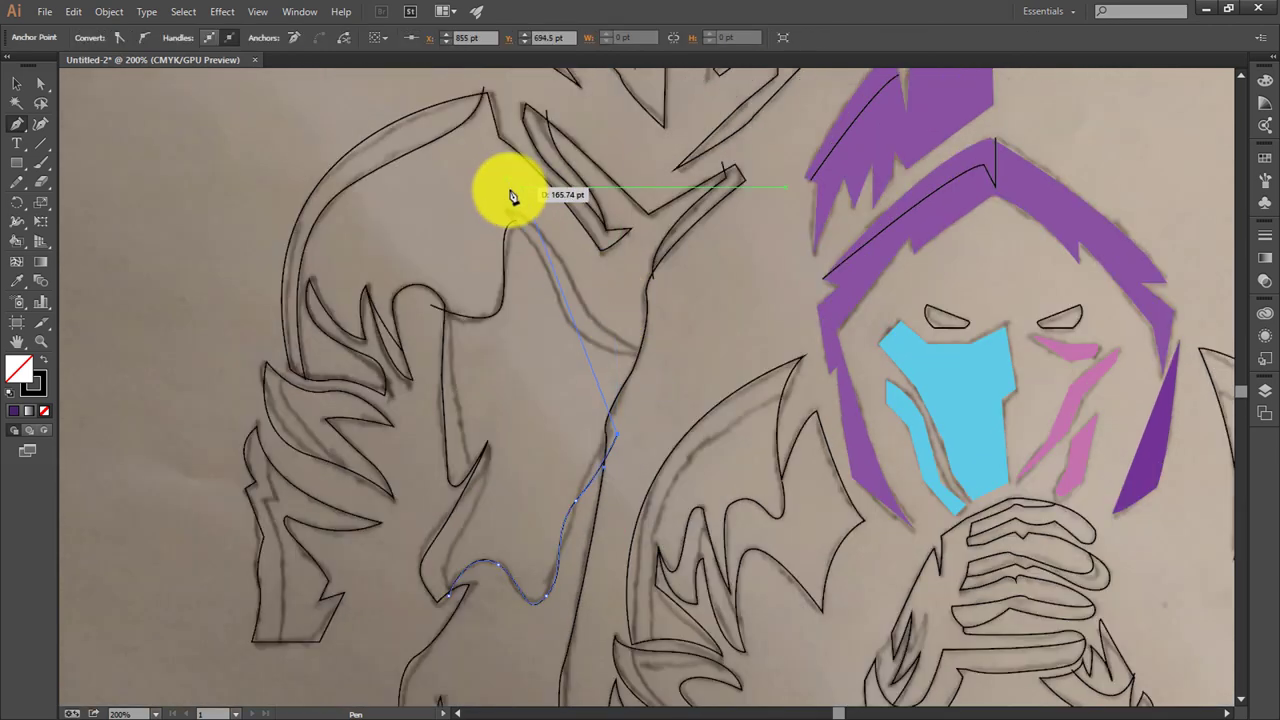
Step: Draw a new curved outline running down the fold
left_click(500, 200, "ctrl")
left_click_drag(505, 210, 535, 235)
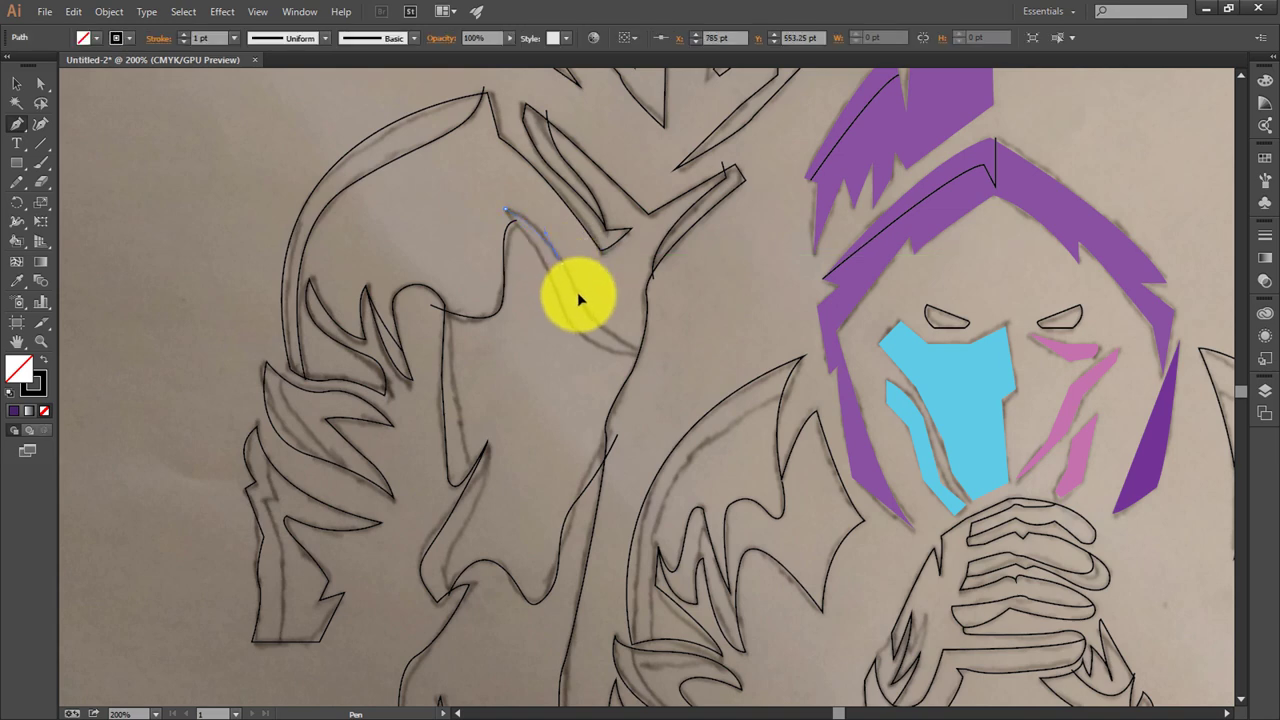
mouse_move(613, 337)
left_mouse_down()
mouse_move(650, 356)
mouse_move(594, 350)
mouse_move(519, 228)
left_mouse_up()
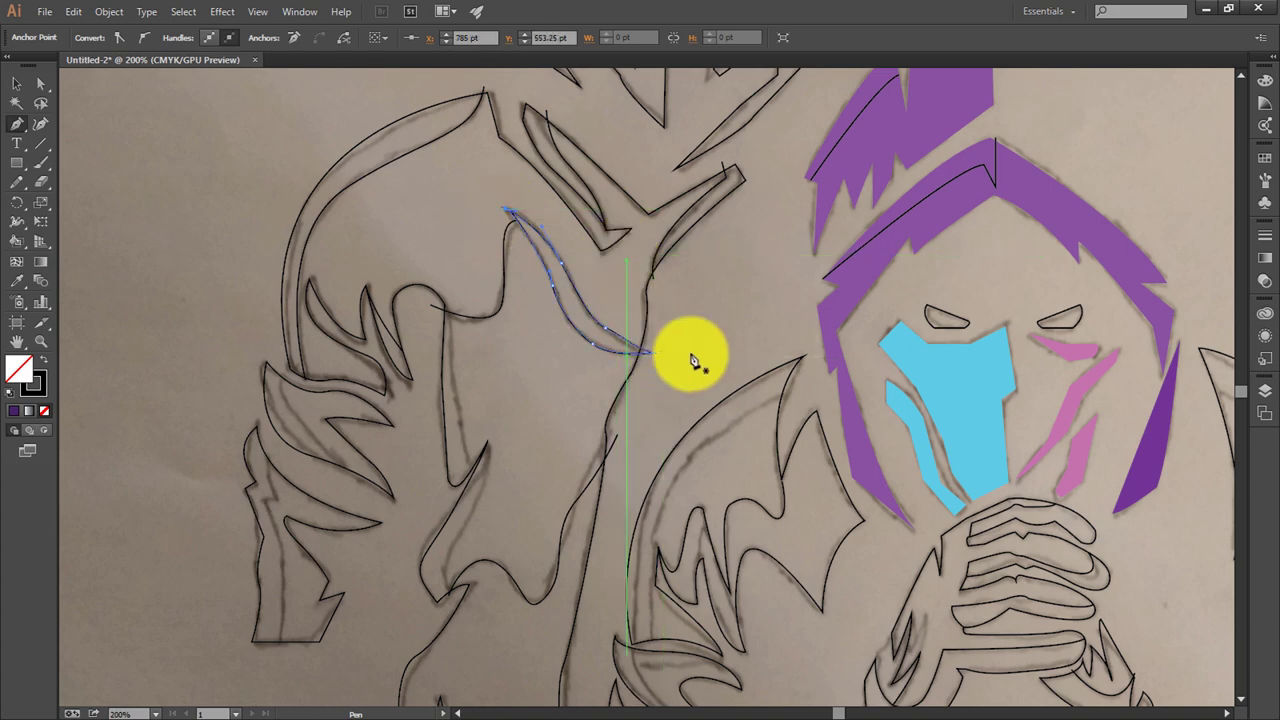
scroll(697, 368, "up", 3)
scroll(600, 360, "down", 3)
scroll(380, 370, "down", 1)
Step: Outline the left spiky wing, undoing a stray lower segment, then deselect
left_click(275, 402)
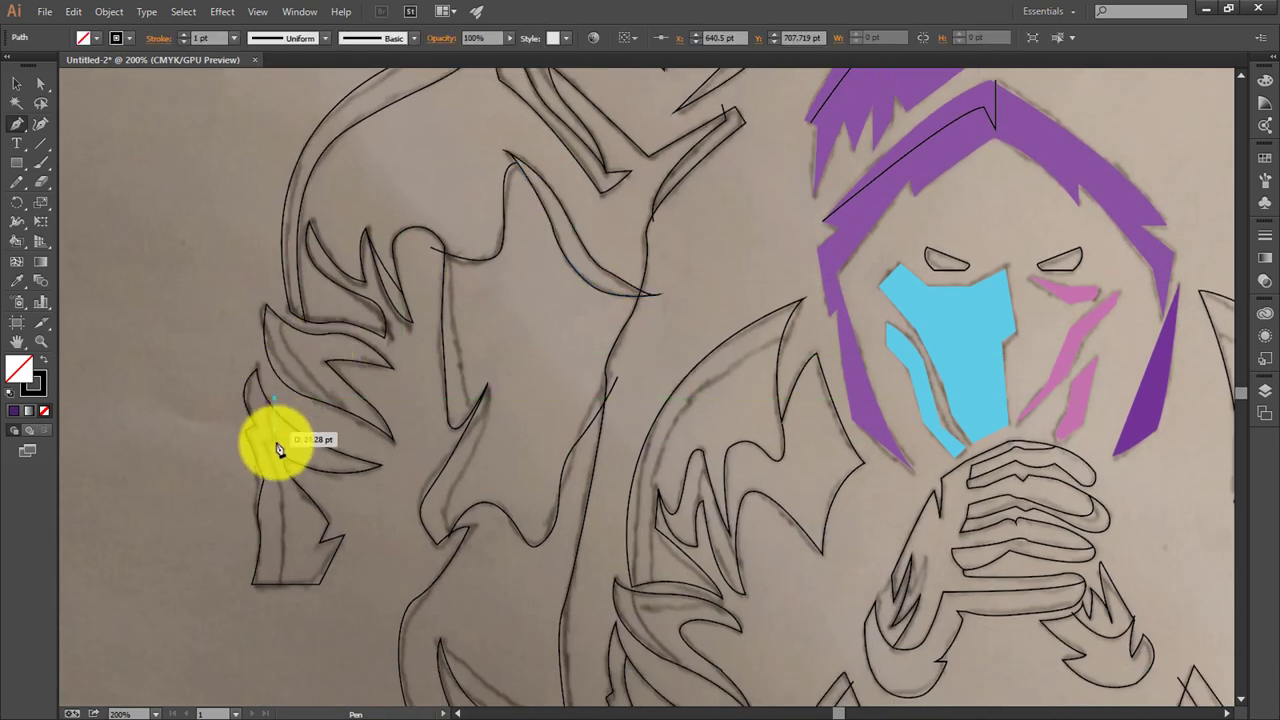
left_click_drag(268, 440, 290, 463)
scroll(283, 473, "down", 2)
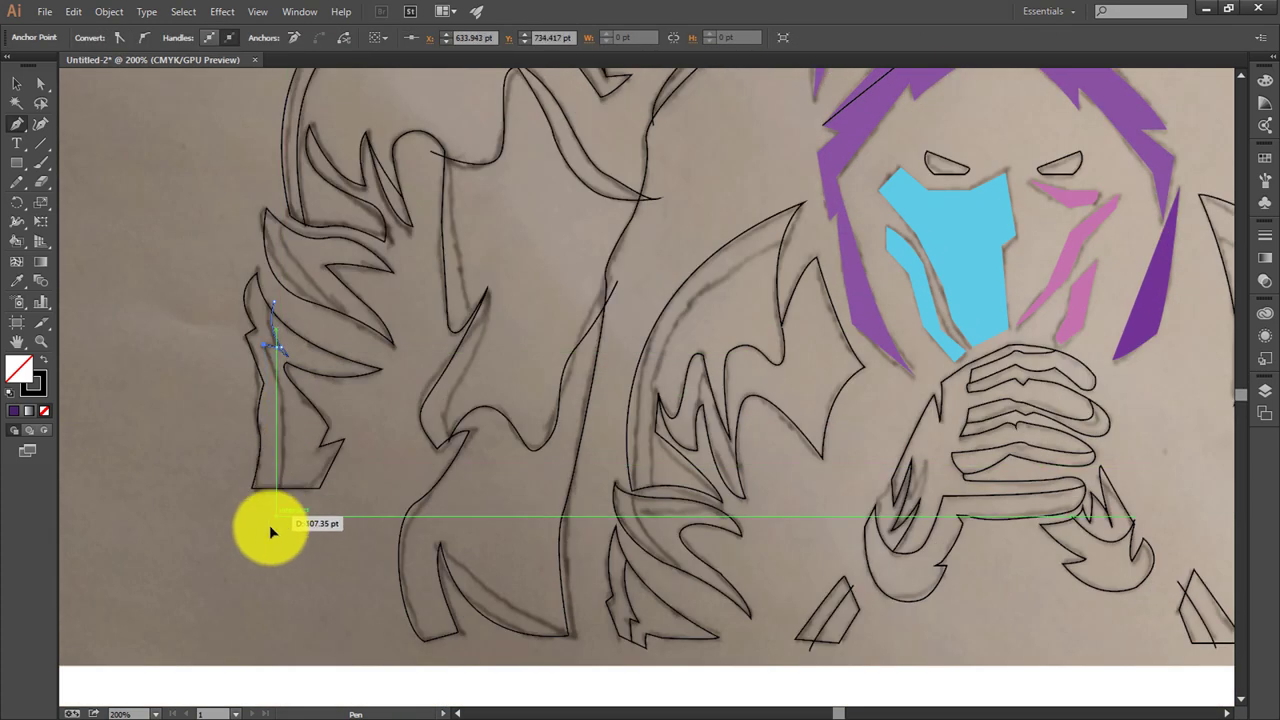
left_click(250, 604)
scroll(300, 450, "up", 2)
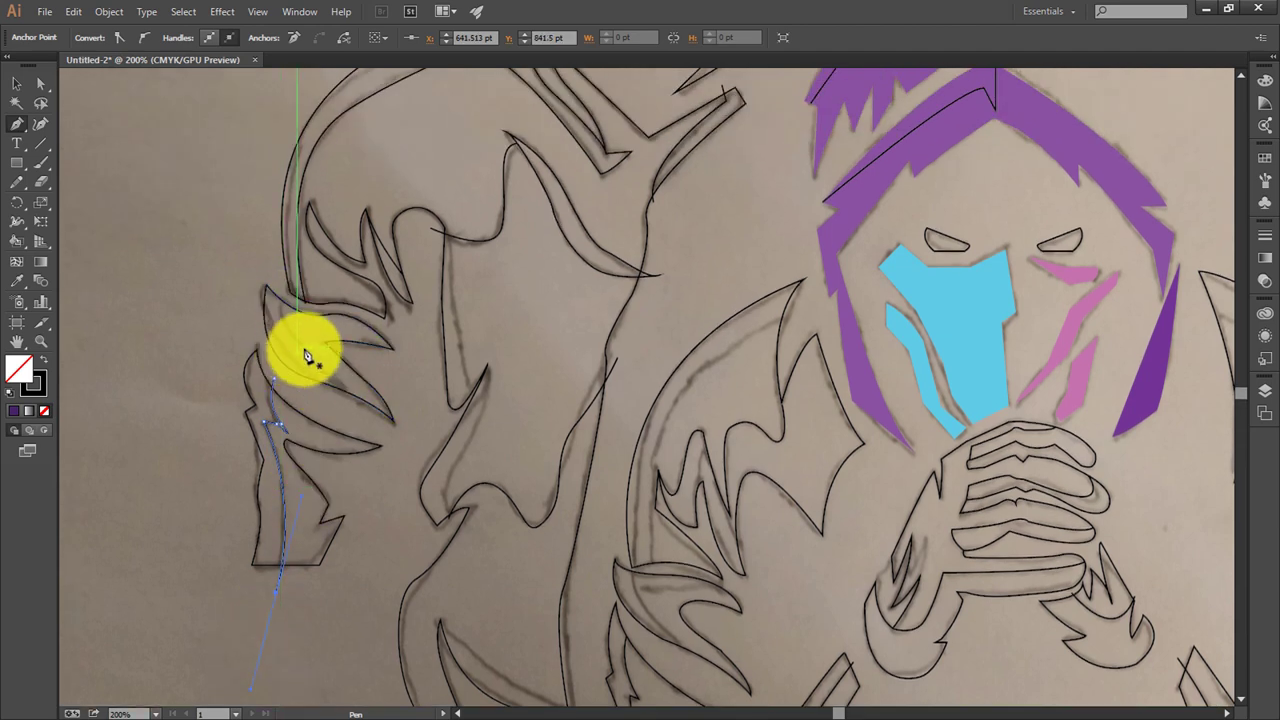
key("ctrl+z")
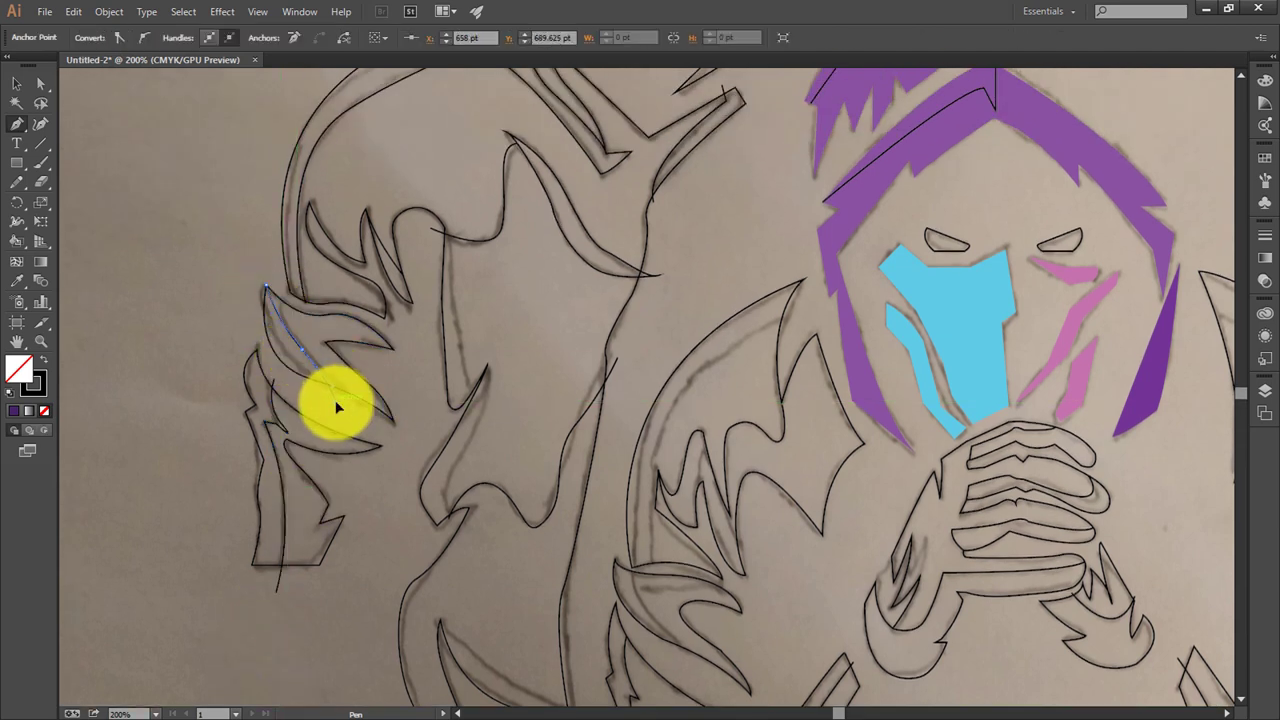
scroll(268, 336, "up", 1)
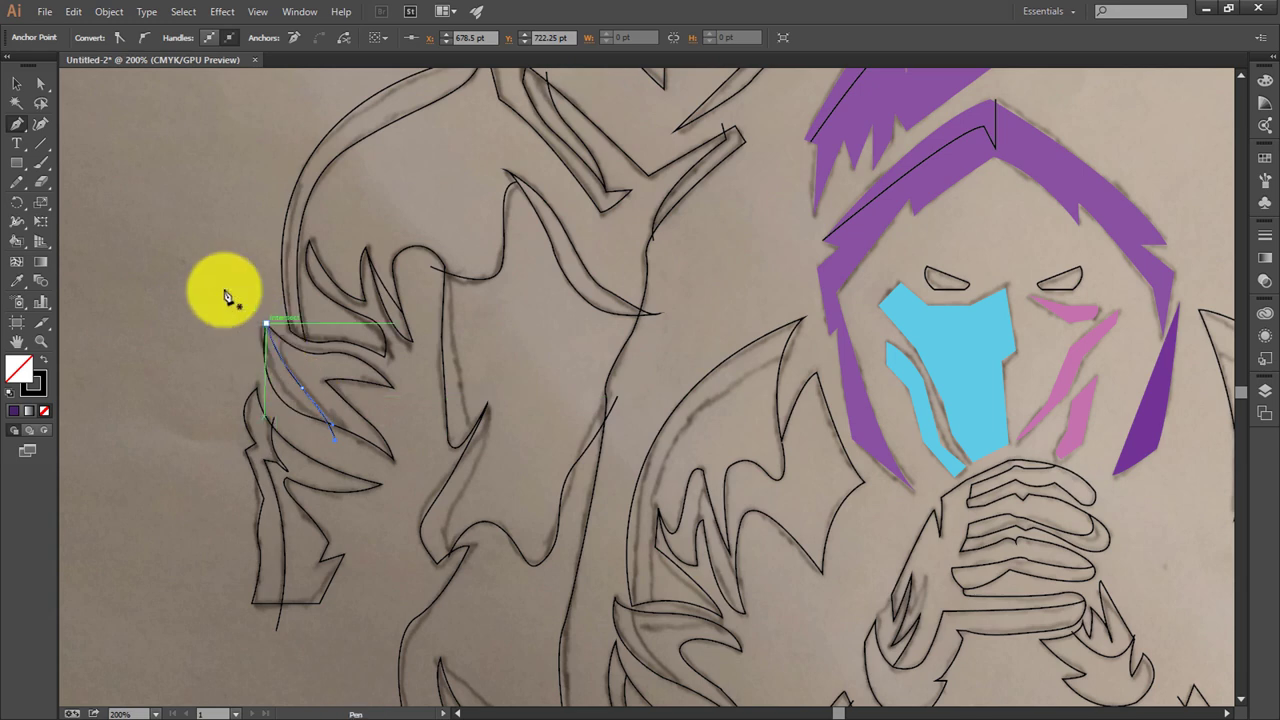
left_click(40, 84)
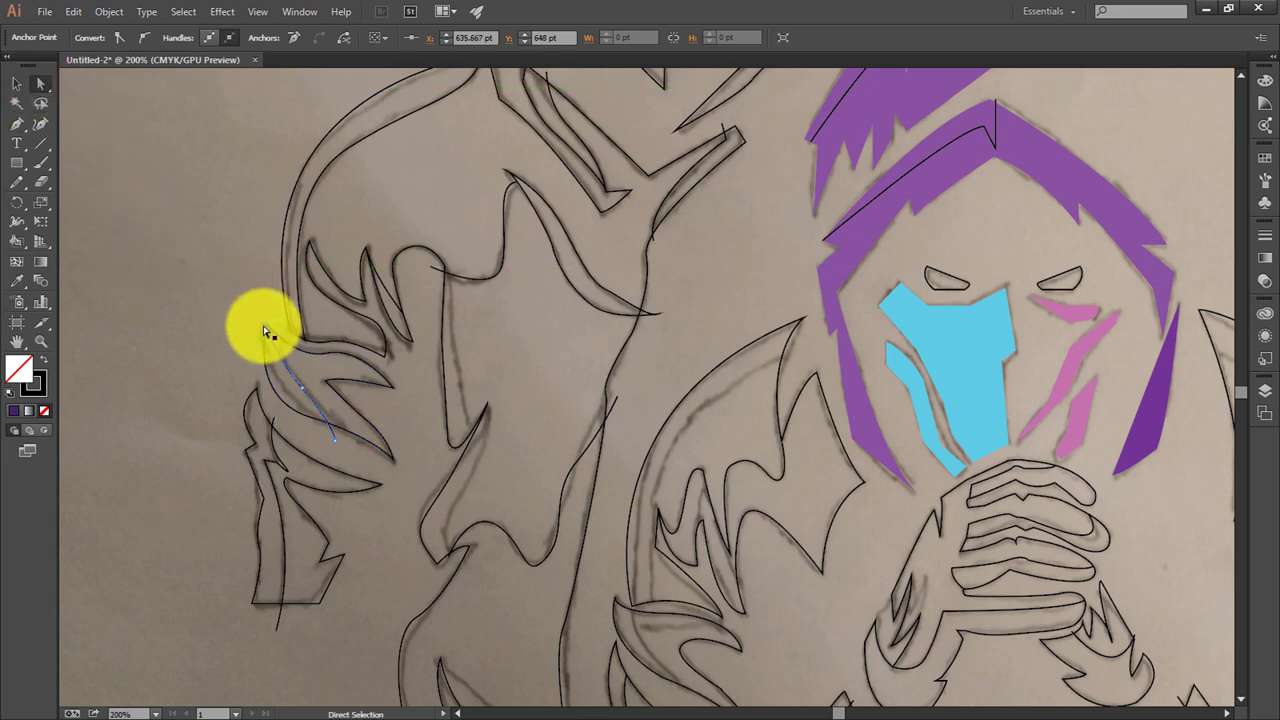
key("ctrl+shift+a")
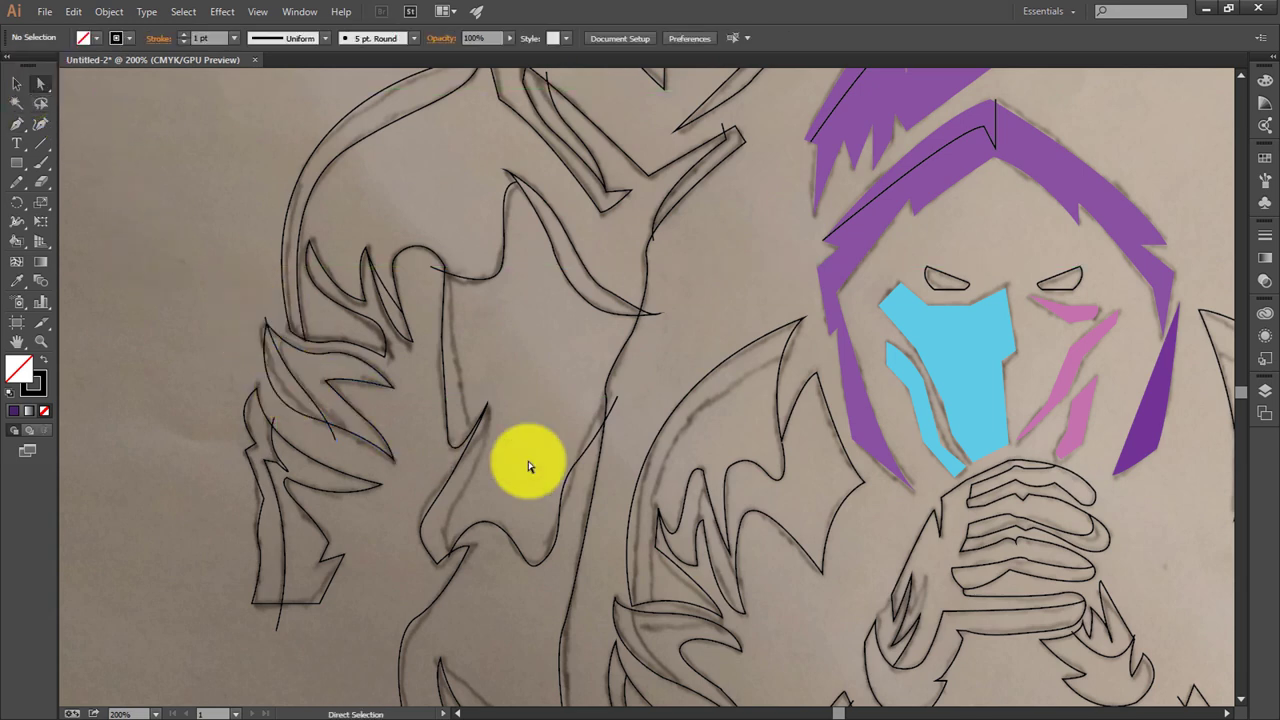
Step: Trace a new path from the spike tip down toward the body's bottom
key("p")
scroll(500, 420, "down", 3)
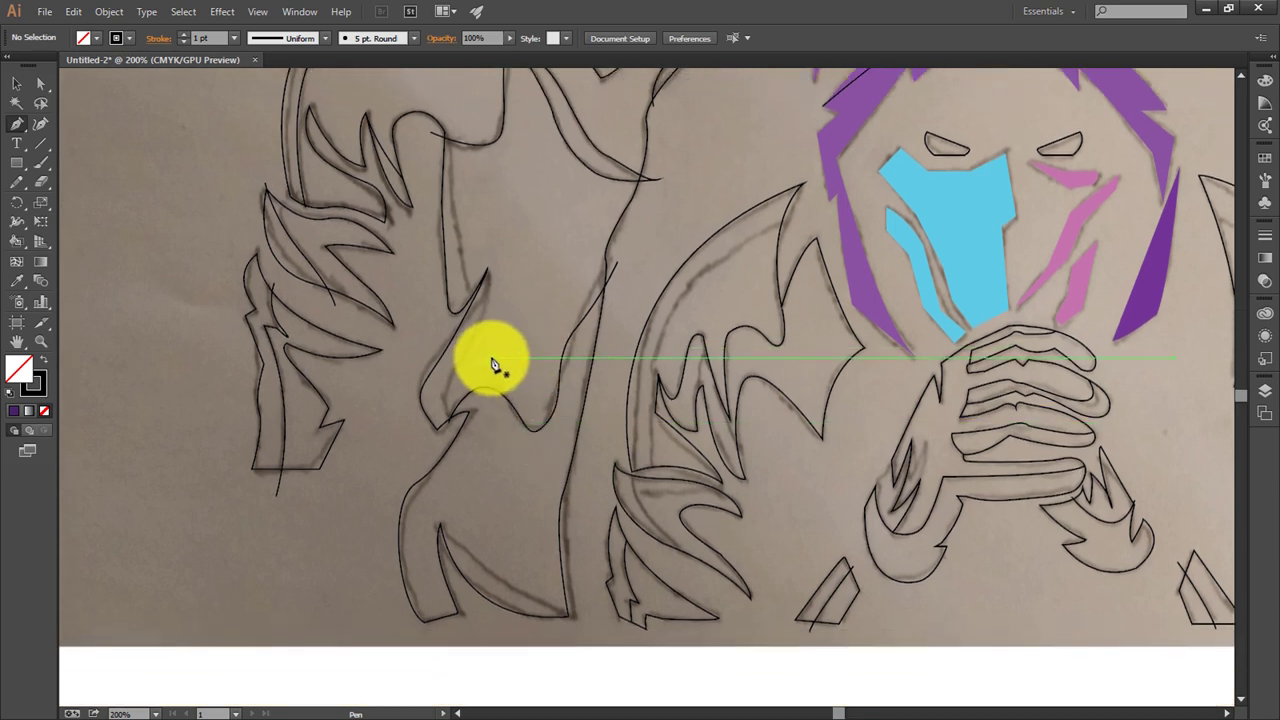
left_click(486, 271)
left_click_drag(452, 405, 443, 449)
key("ctrl+z")
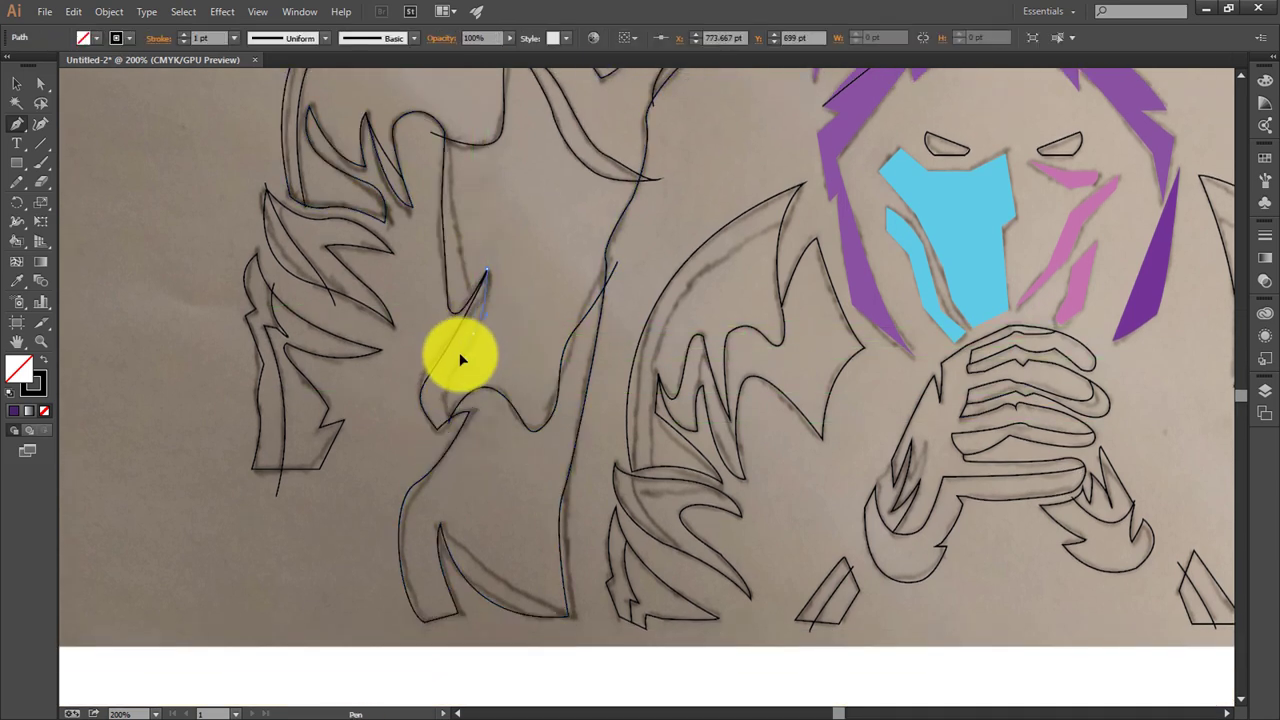
left_click_drag(456, 393, 457, 438)
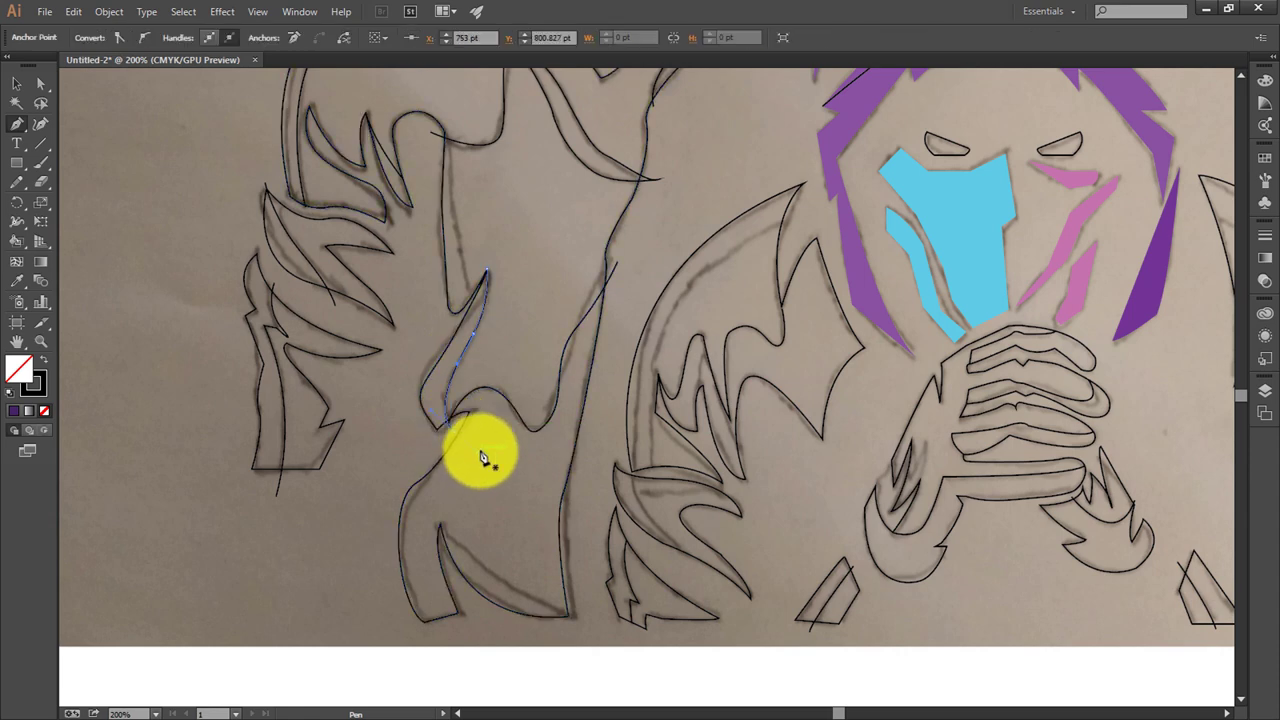
scroll(482, 457, "down", 3)
left_click(441, 410)
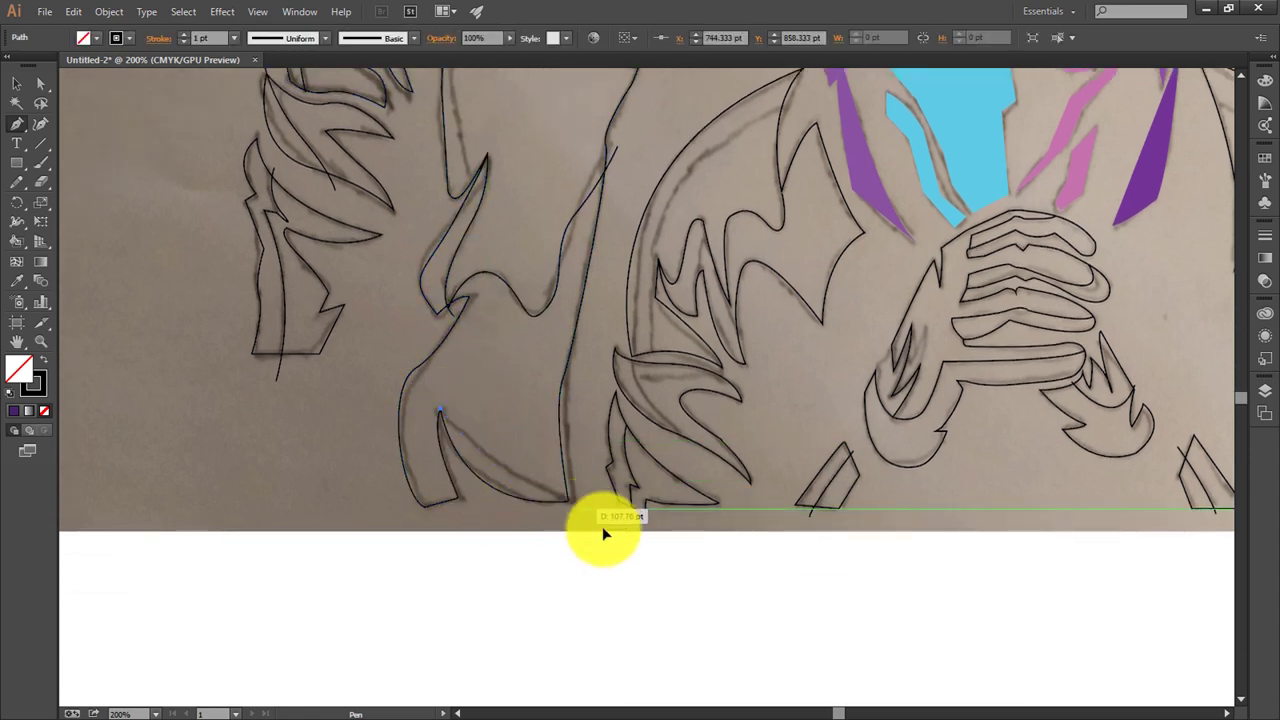
left_click_drag(697, 545, 695, 543)
Step: Trace the small figure's wing along its outer edge and inner feather, then fit the artboard
scroll(740, 530, "up", 3)
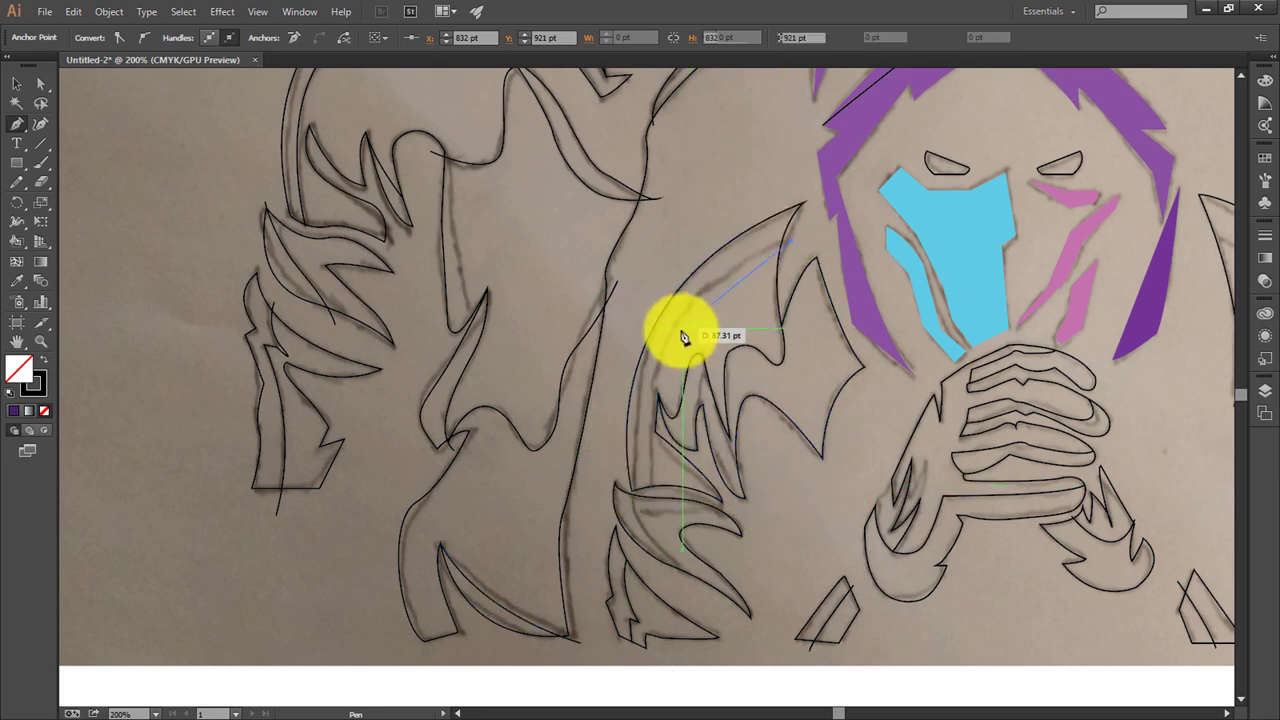
left_click_drag(787, 242, 680, 345)
left_click_drag(628, 488, 655, 500)
scroll(625, 415, "down", 2)
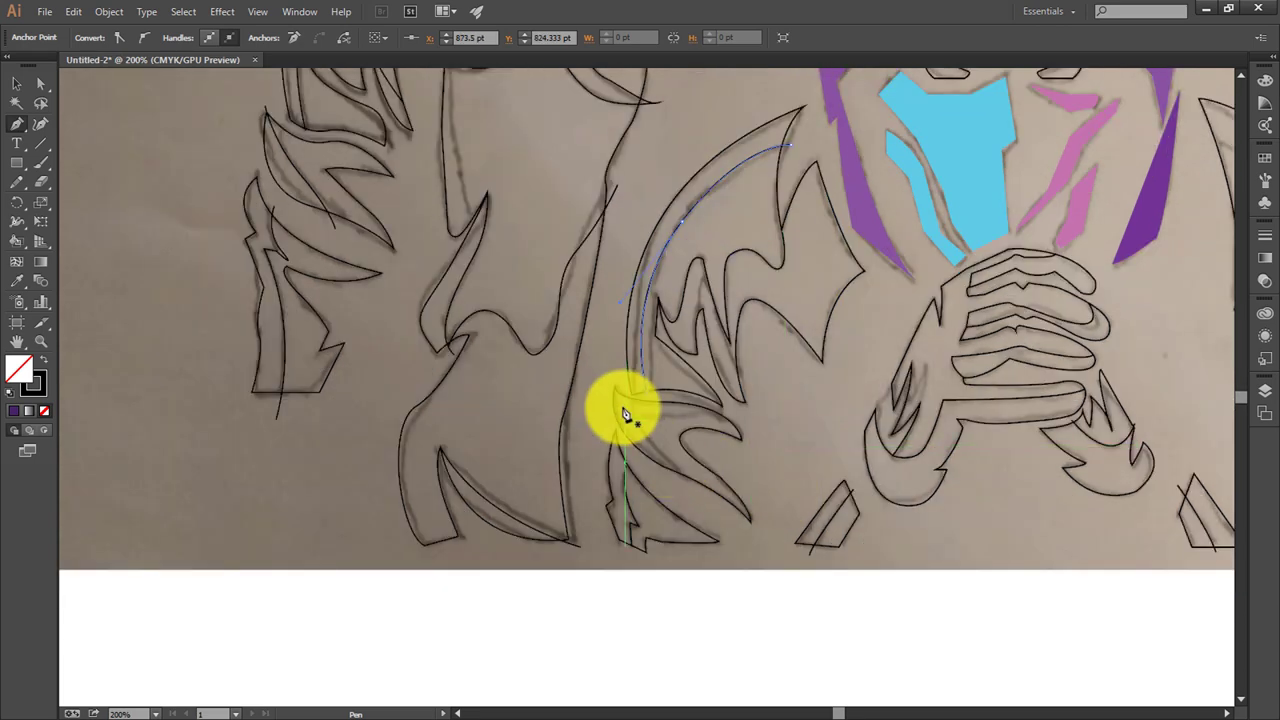
left_click_drag(632, 402, 665, 459)
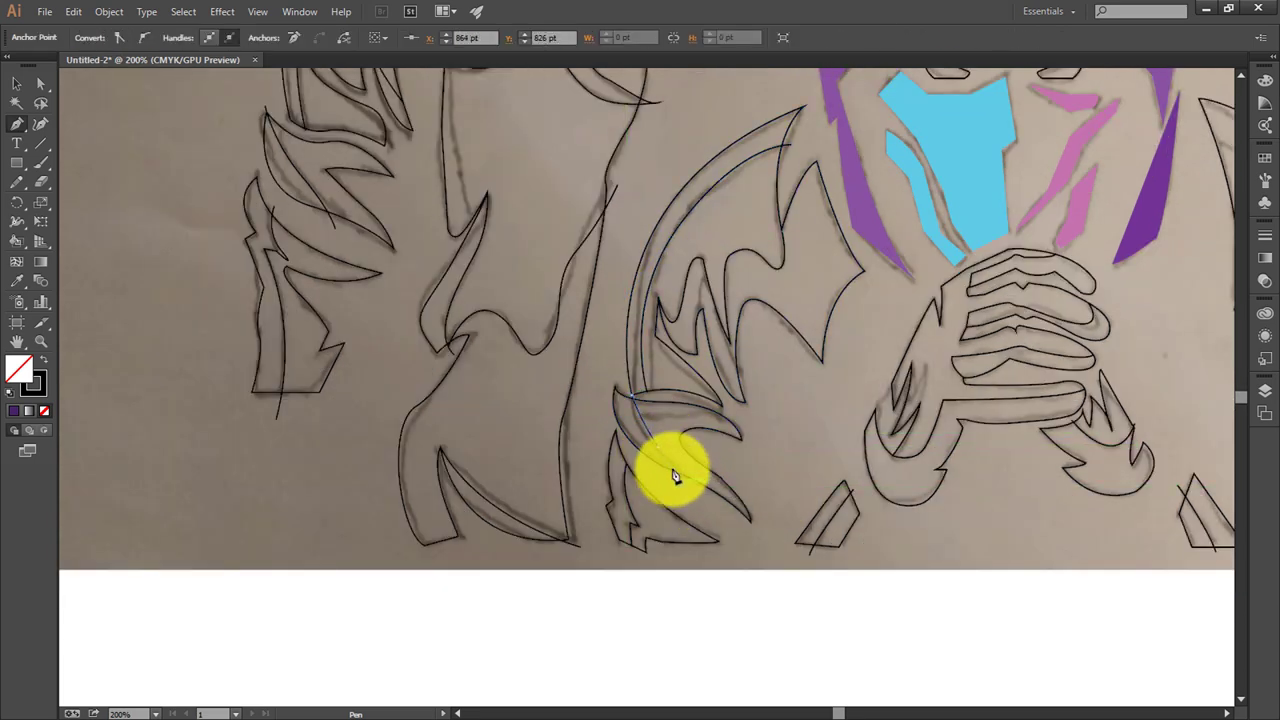
mouse_move(677, 481)
left_mouse_down()
mouse_move(664, 448)
mouse_move(673, 482)
left_mouse_up()
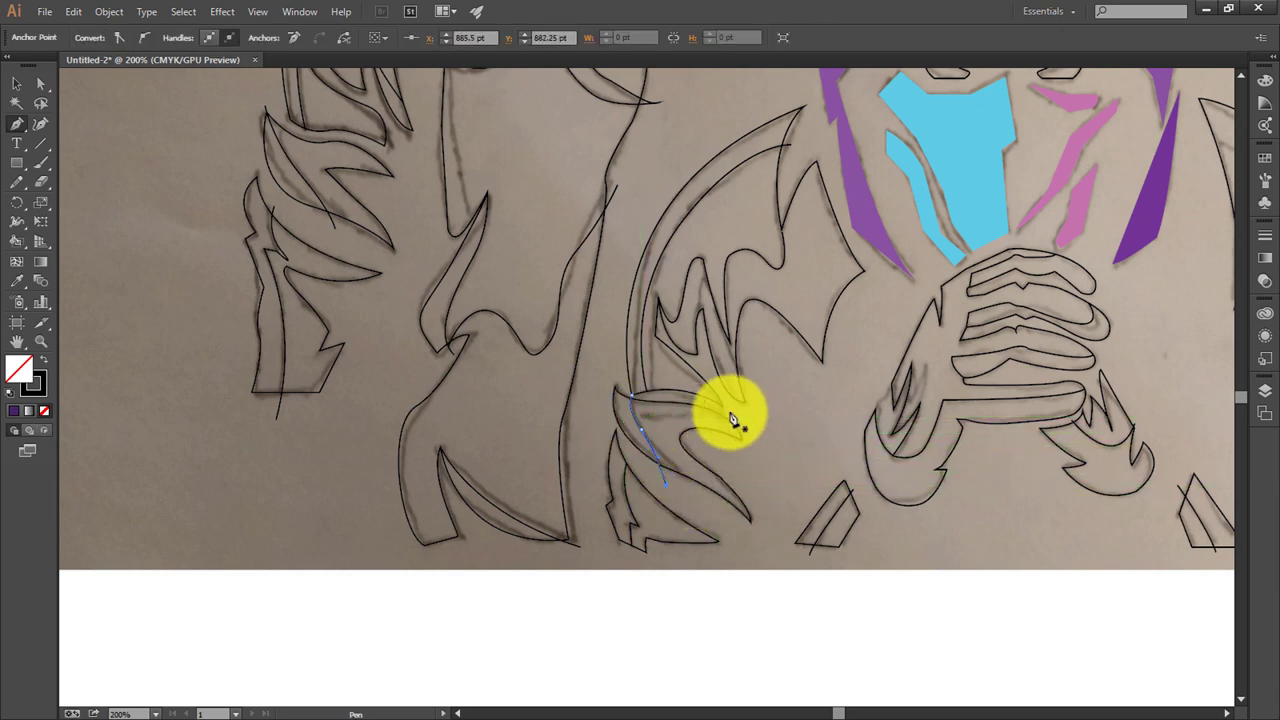
left_click_drag(621, 416, 743, 441)
scroll(780, 450, "up", 1)
scroll(814, 449, "up", 1)
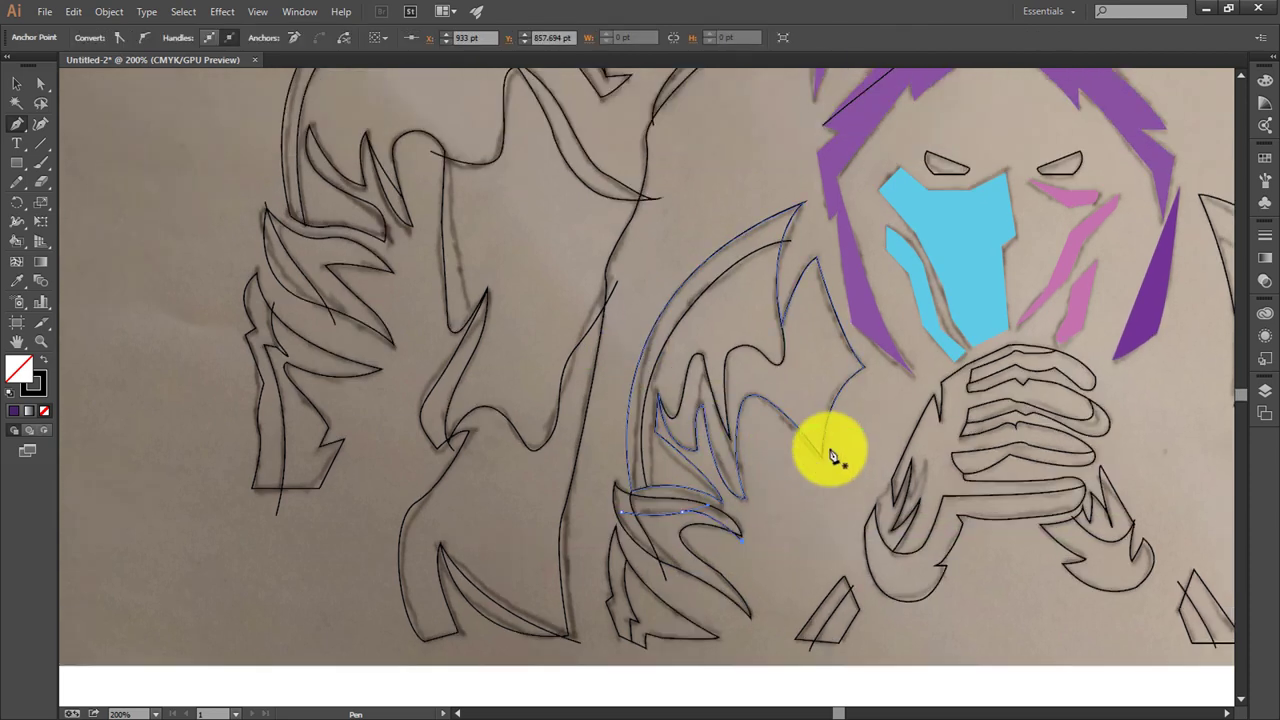
scroll(831, 451, "up", 1)
scroll(843, 414, "up", 1)
key("ctrl+0")
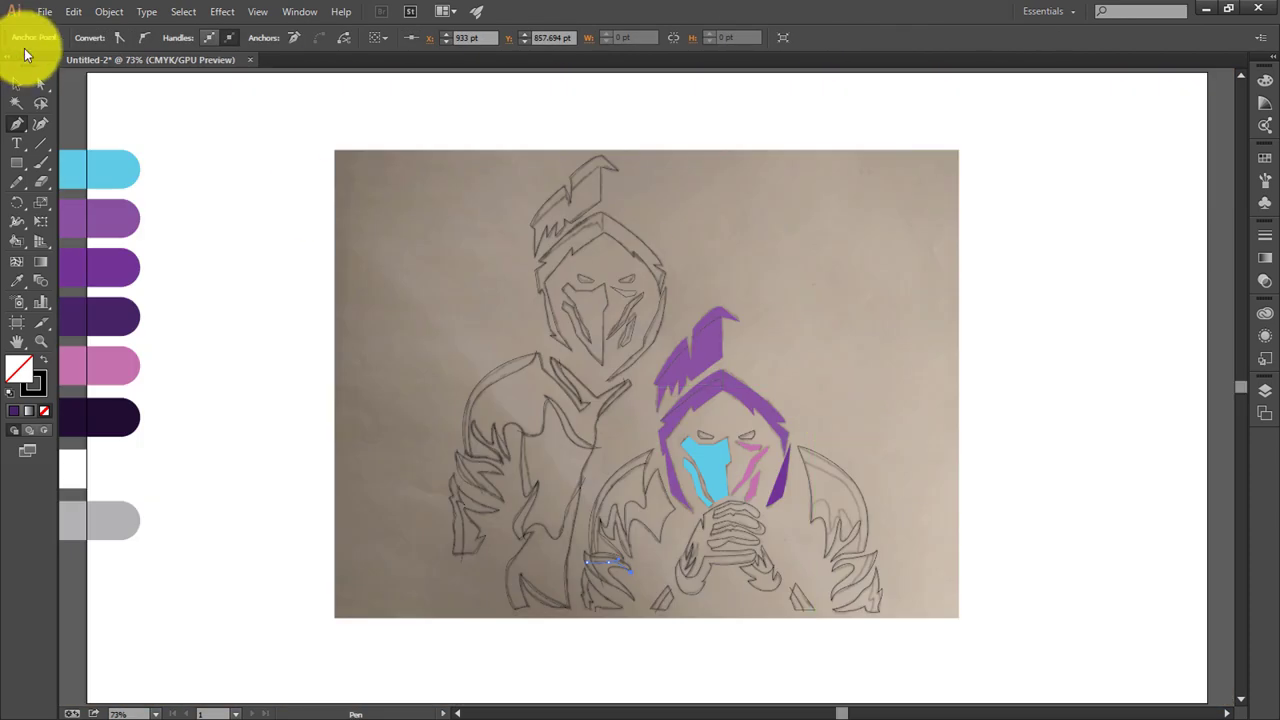
Step: Select the traced line-art paths and try a red fill, then undo it
left_click(16, 83)
left_click_drag(578, 642, 578, 642)
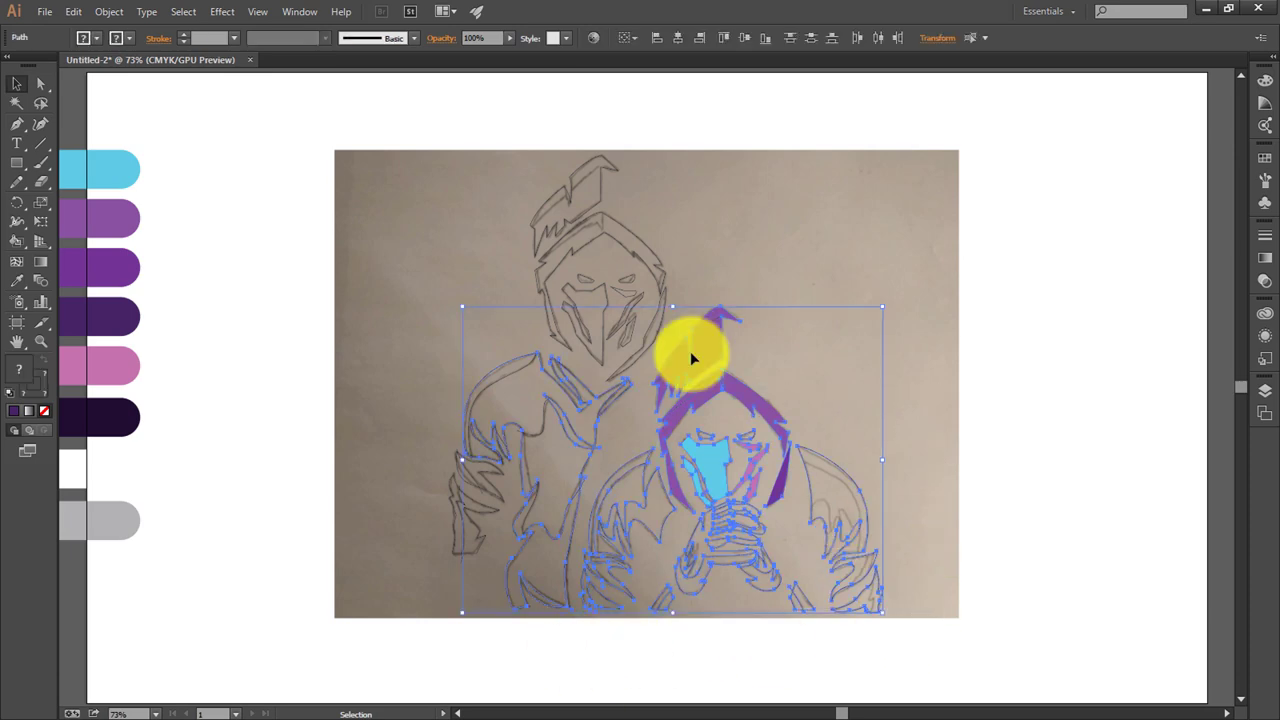
left_click(92, 38)
left_click(57, 67)
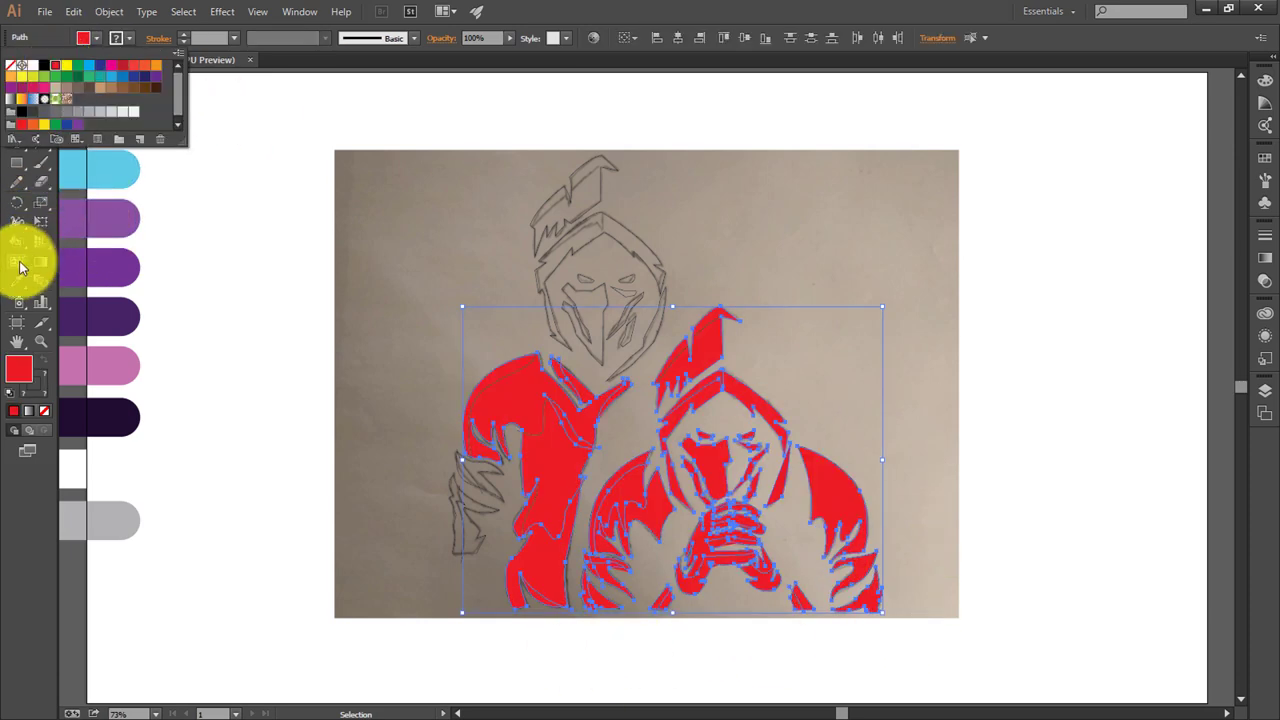
key("ctrl+z")
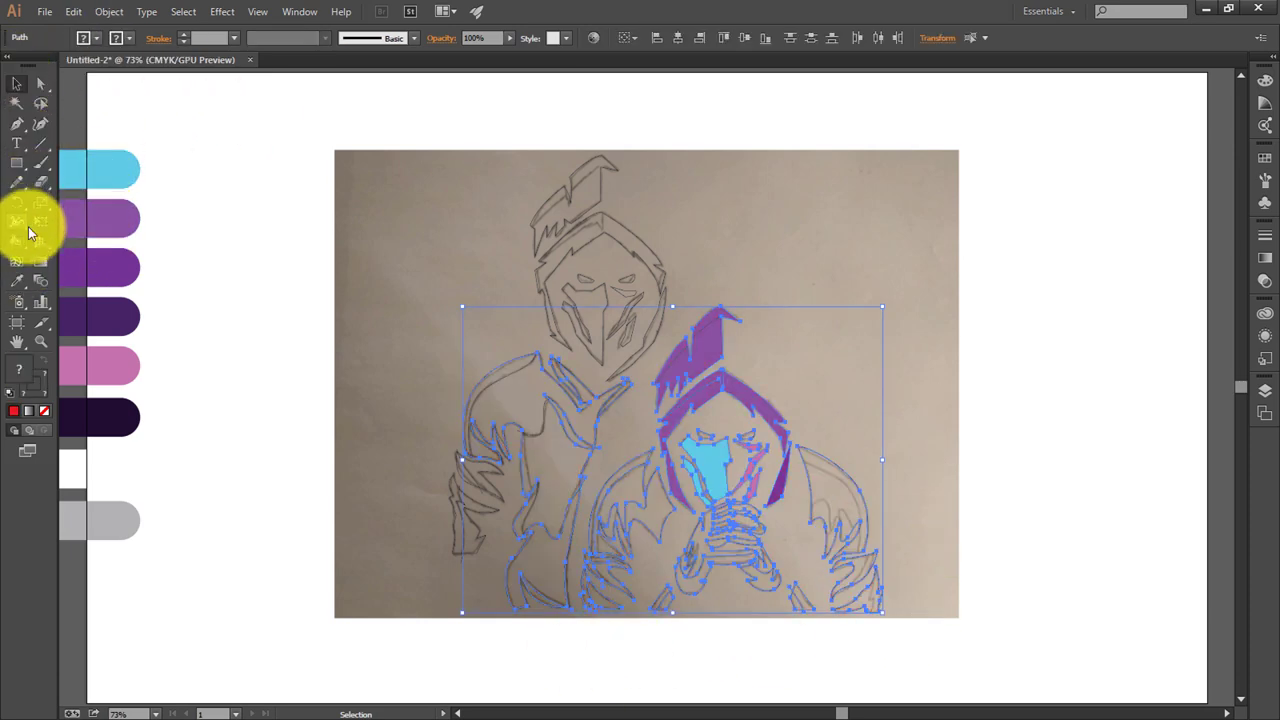
Step: Merge the wing and its lower regions into yellow shapes with Shape Builder
left_click_drag(22, 248, 63, 243)
left_click(83, 38)
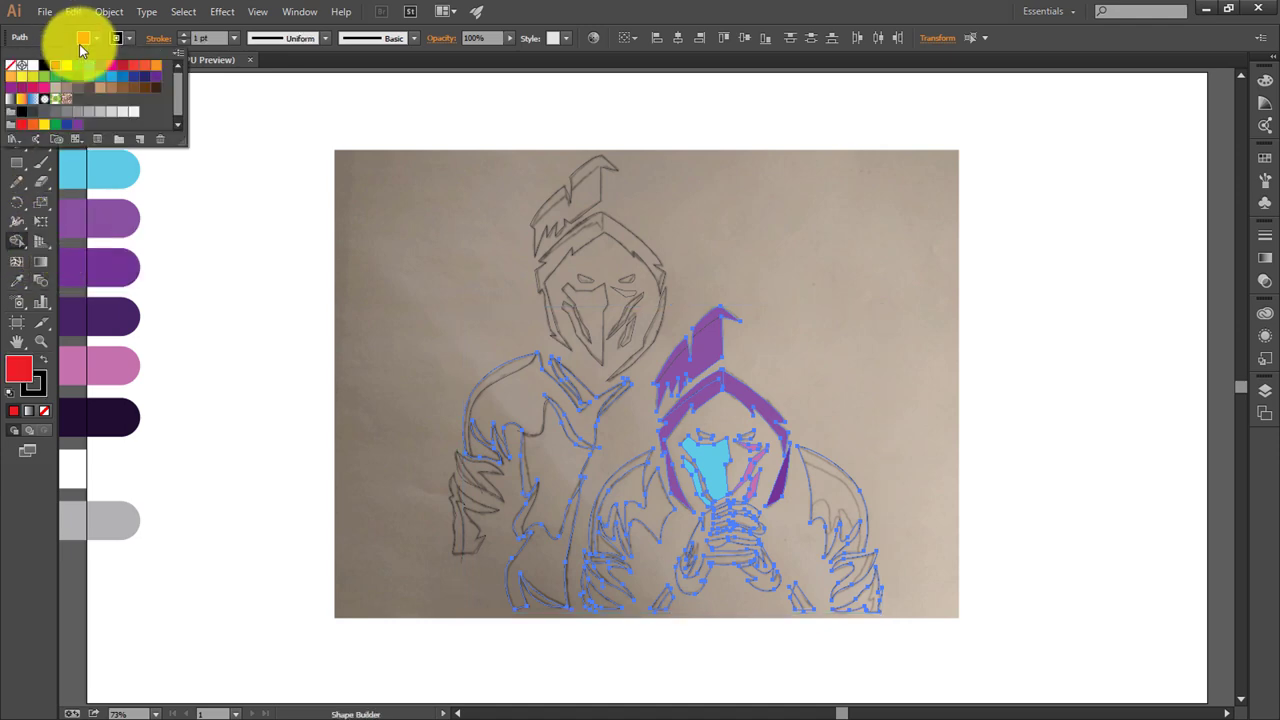
left_click(65, 72)
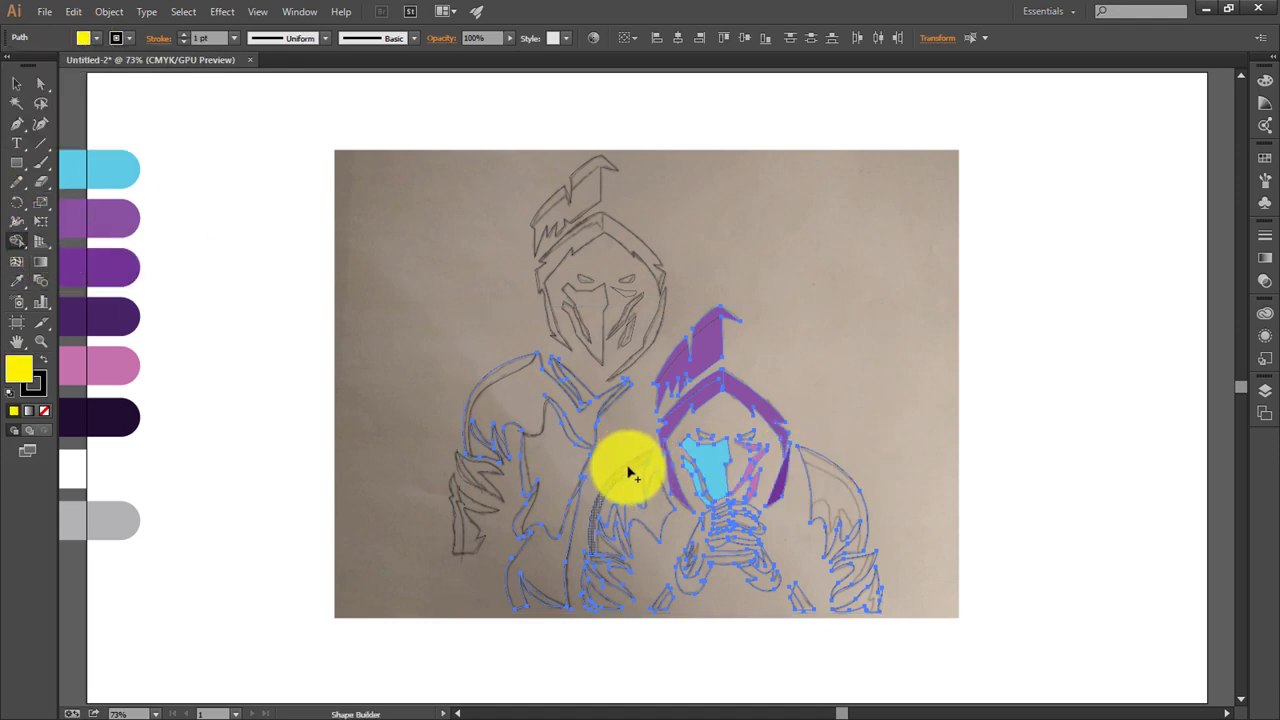
left_click_drag(632, 490, 625, 560)
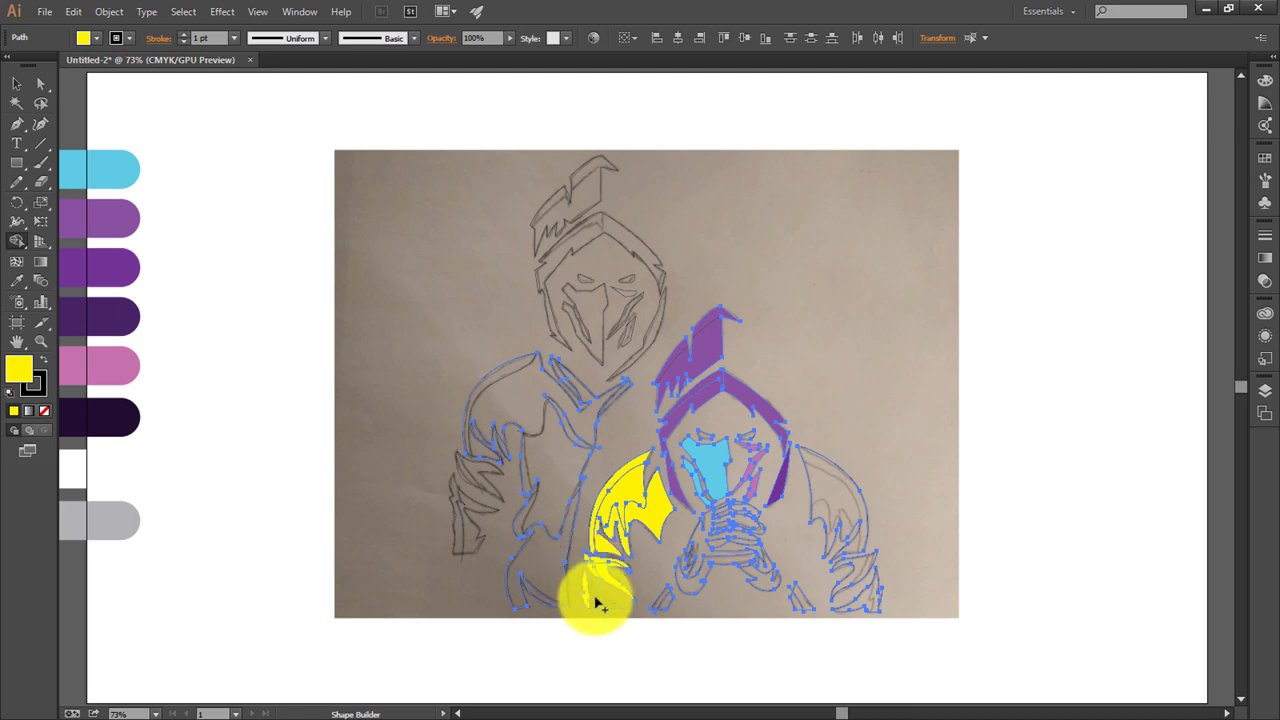
left_click_drag(597, 603, 651, 609)
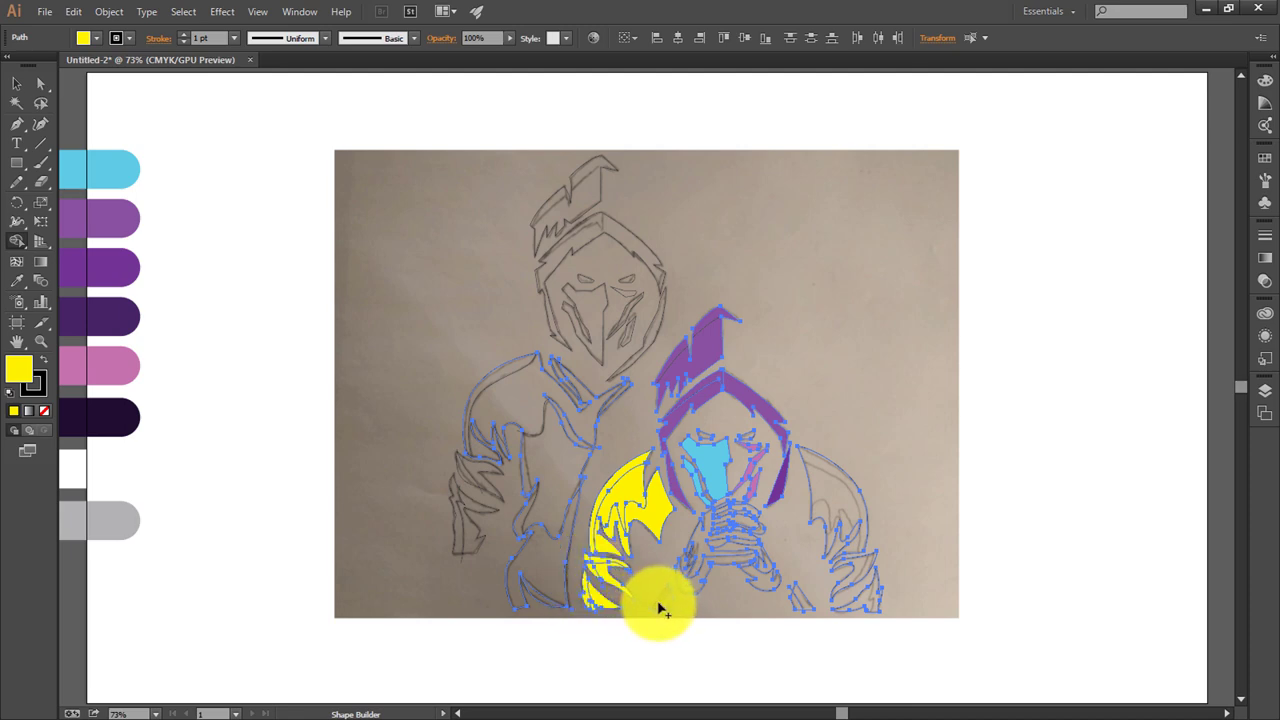
Step: Zoom in and fill the clasped hand regions yellow
key("k")
key("ctrl+plus")
key("ctrl+plus")
scroll(660, 608, "down", 5)
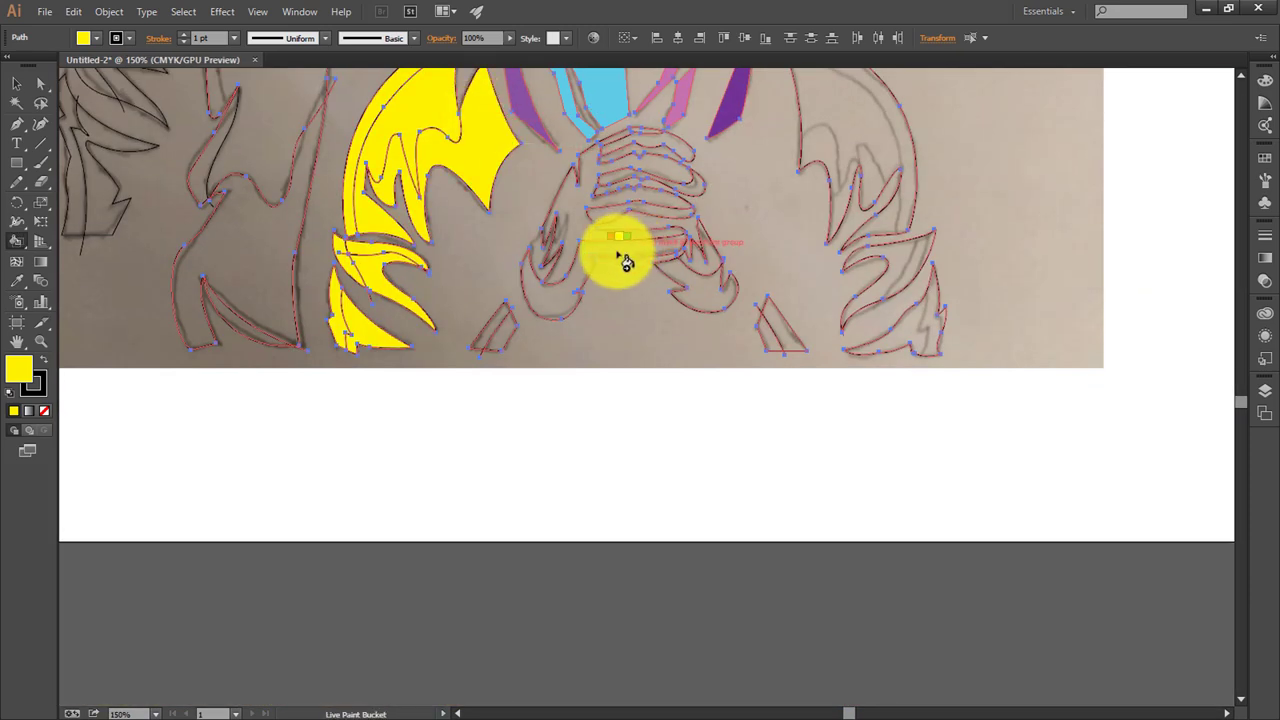
scroll(618, 270, "up", 1)
left_click(17, 241)
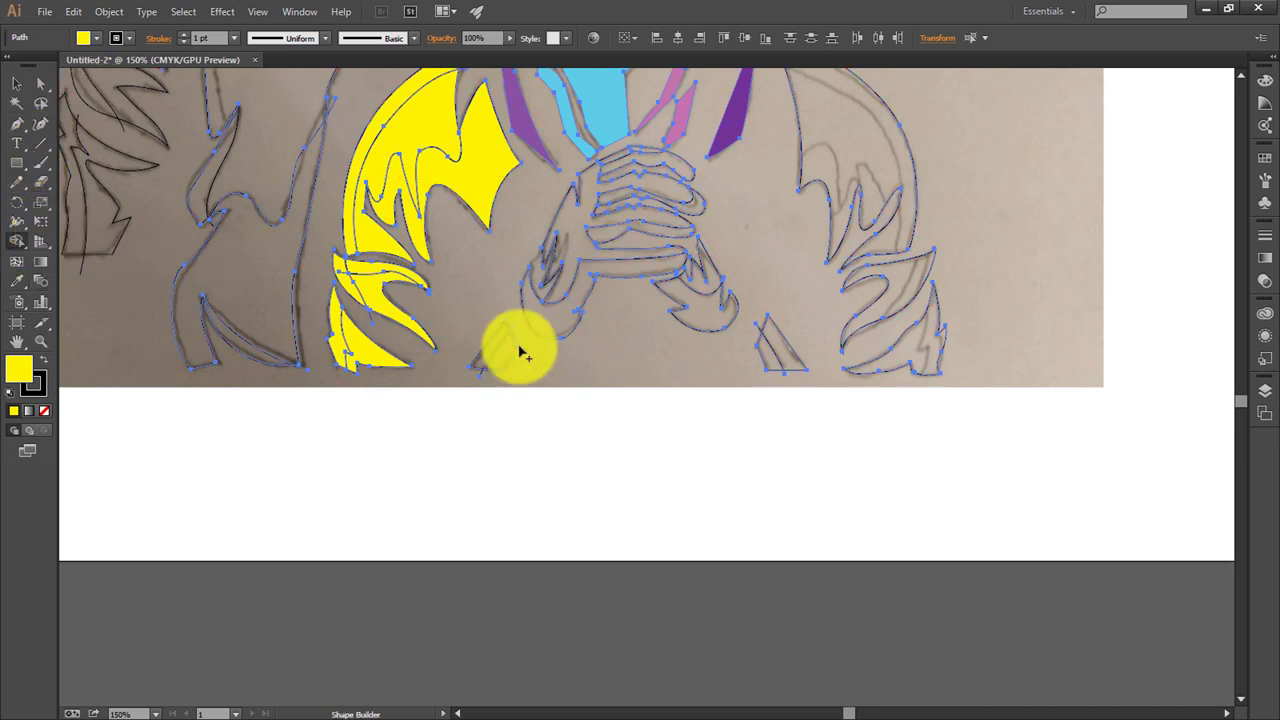
left_click_drag(492, 350, 571, 243)
Step: Fill the fingers, lower arm and small triangle below the hands yellow, then clear the selection
scroll(571, 243, "up", 1)
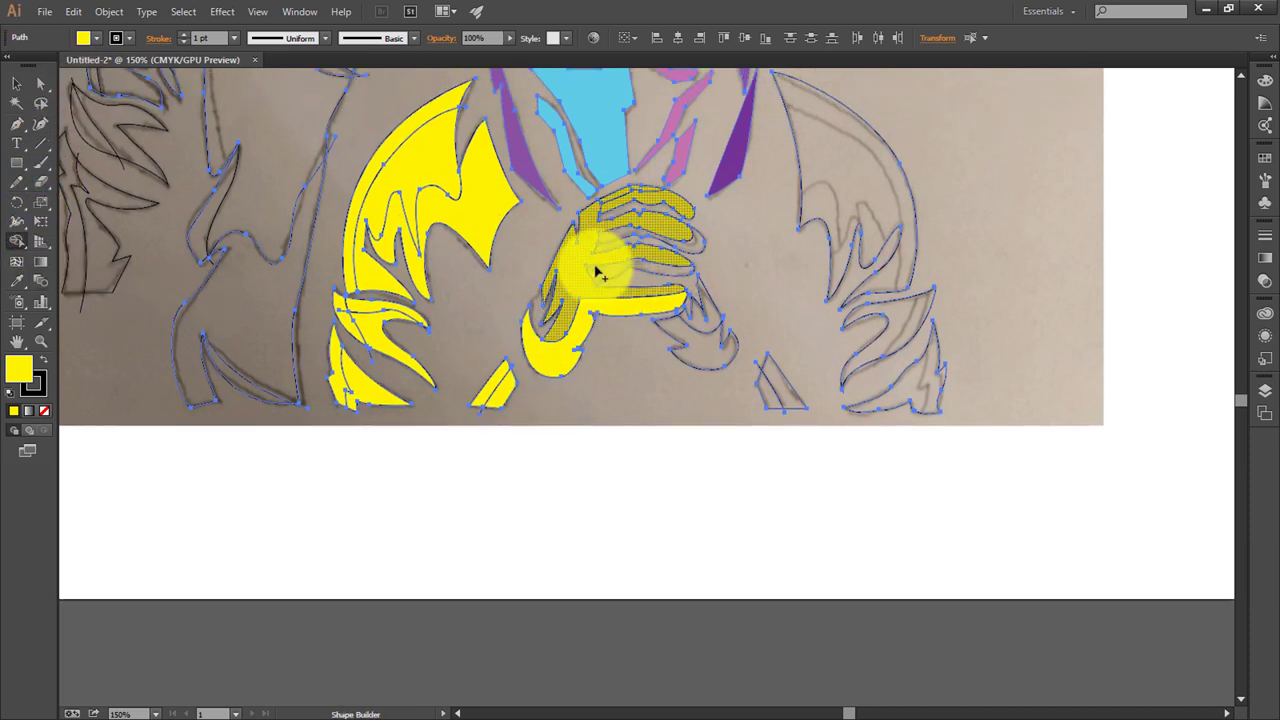
left_click(632, 213)
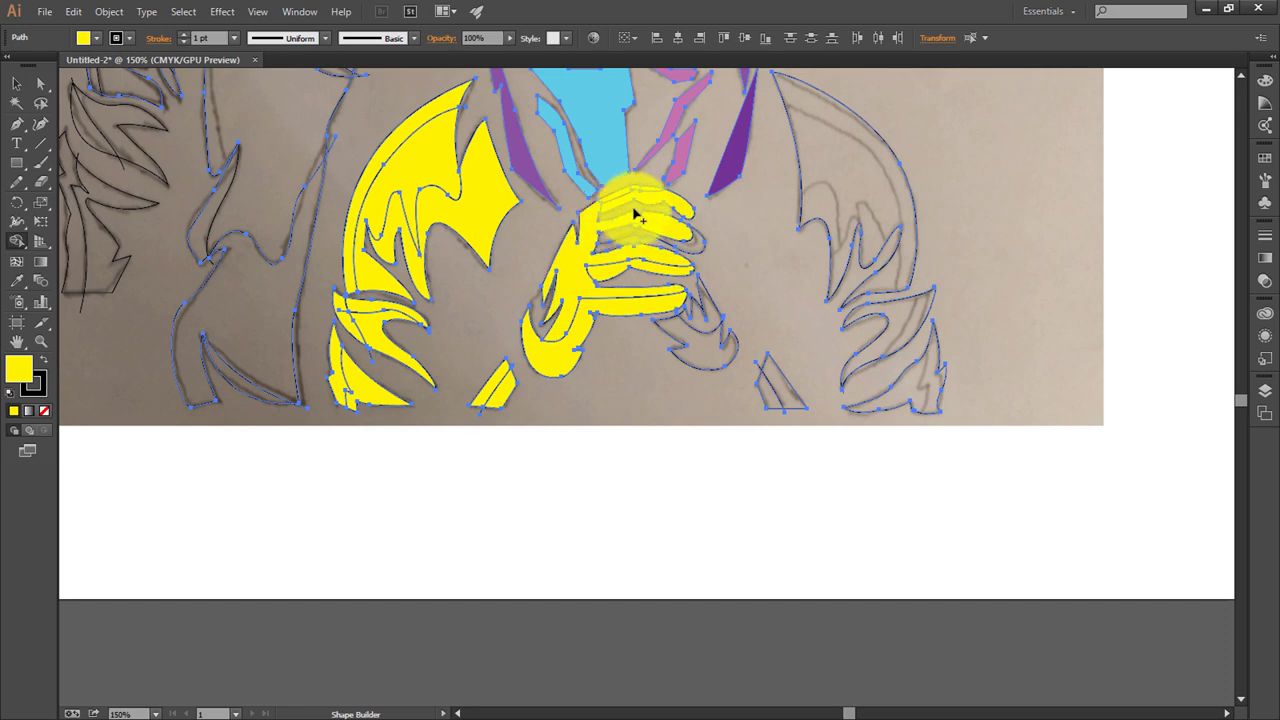
left_click_drag(613, 238, 614, 309)
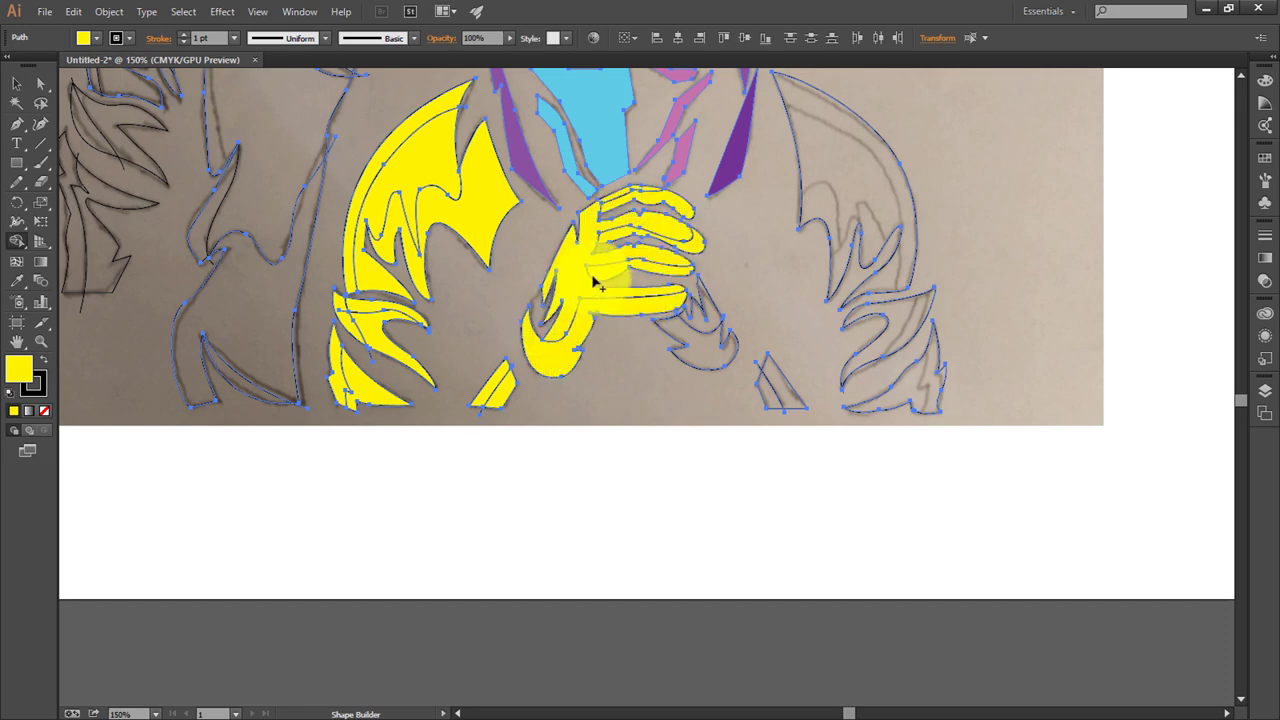
left_click(727, 218)
scroll(727, 218, "up", 1)
left_click_drag(700, 360, 723, 371)
left_click(780, 425)
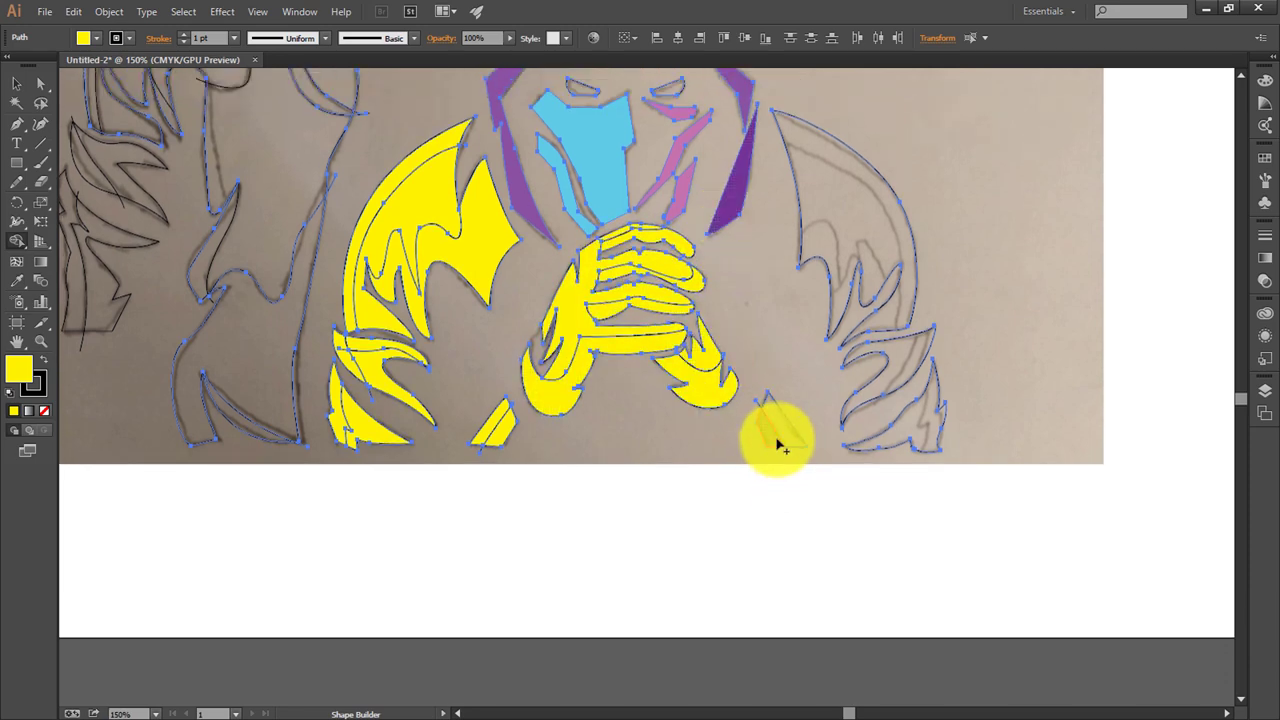
scroll(878, 458, "up", 1)
scroll(458, 364, "up", 3)
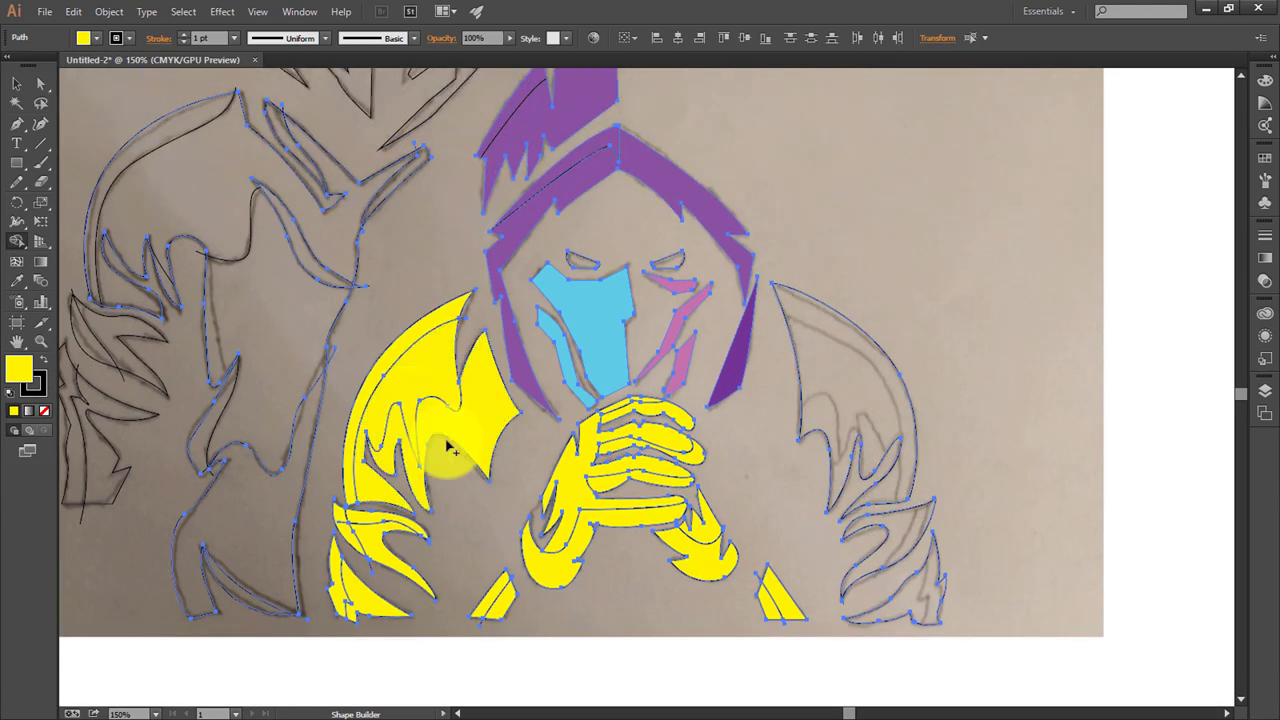
left_click(41, 84)
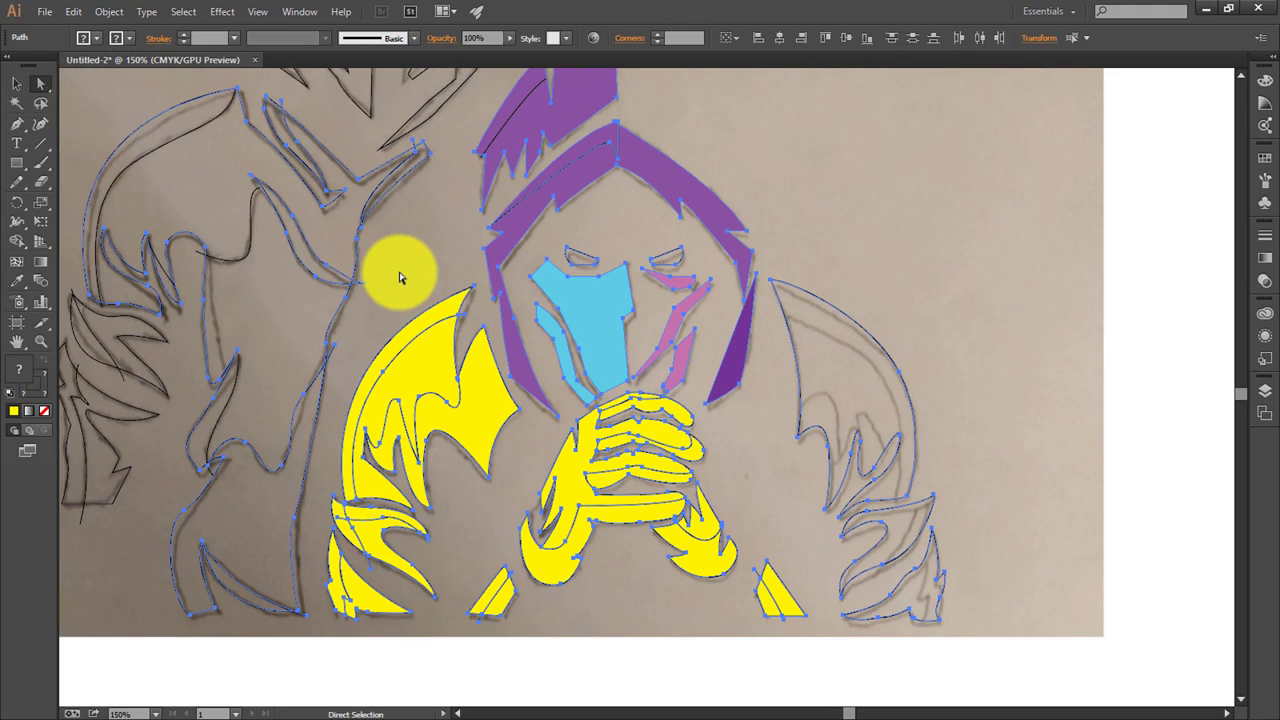
left_click(400, 277)
Step: Zoom in, nudge one anchor on the wing outline, and fit the artboard again
key("ctrl+plus")
key("ctrl+plus")
key("ctrl+plus")
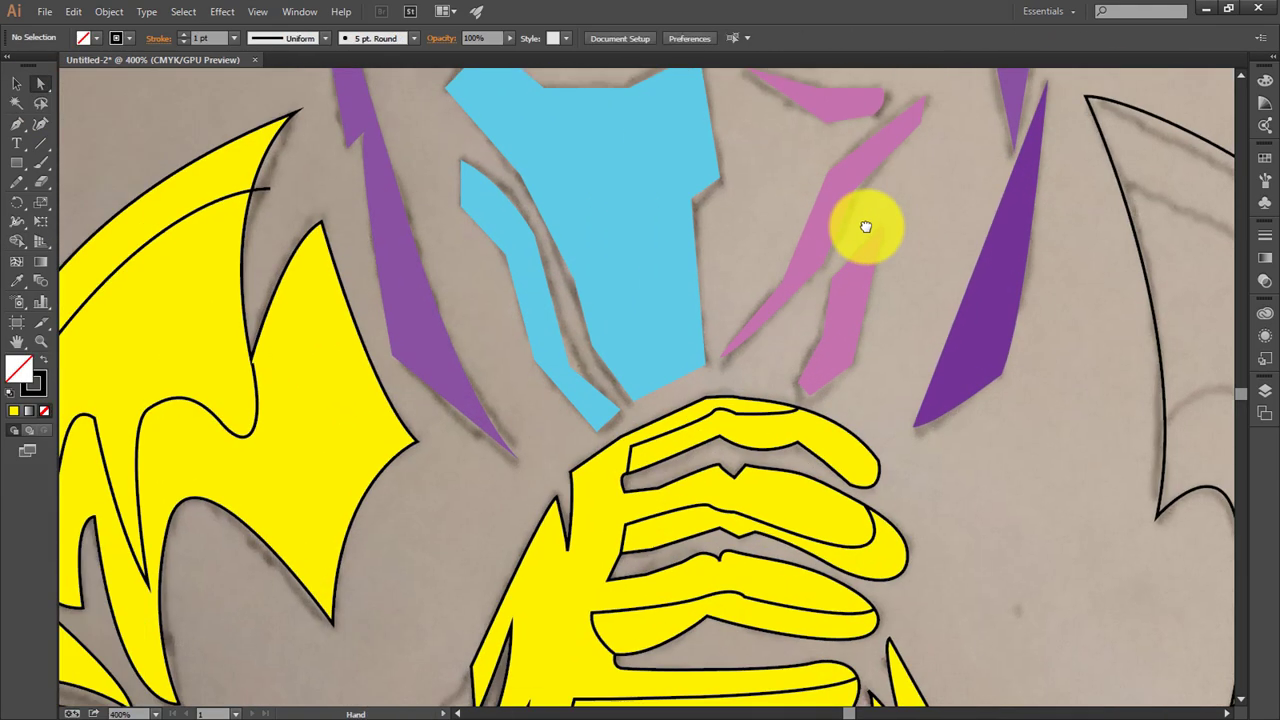
left_click_drag(866, 227, 1196, 162)
left_click_drag(571, 286, 581, 292)
left_click_drag(330, 437, 318, 436)
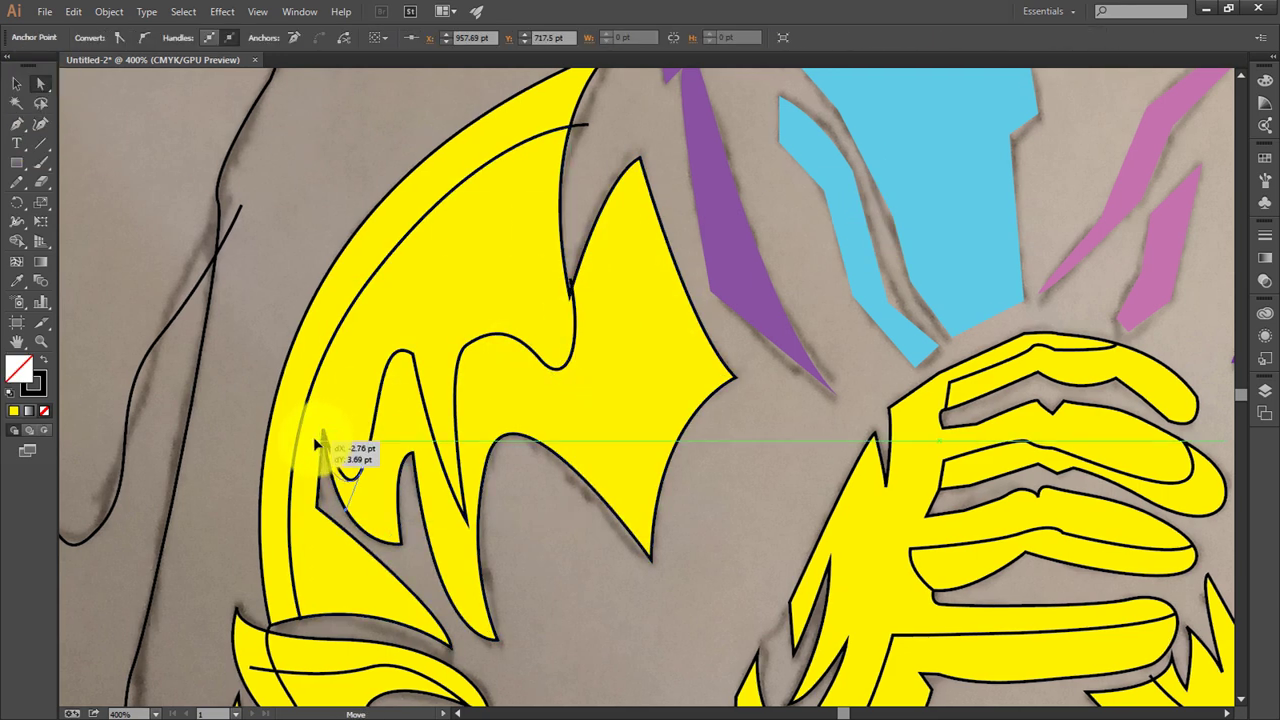
left_click(17, 84)
key("ctrl+0")
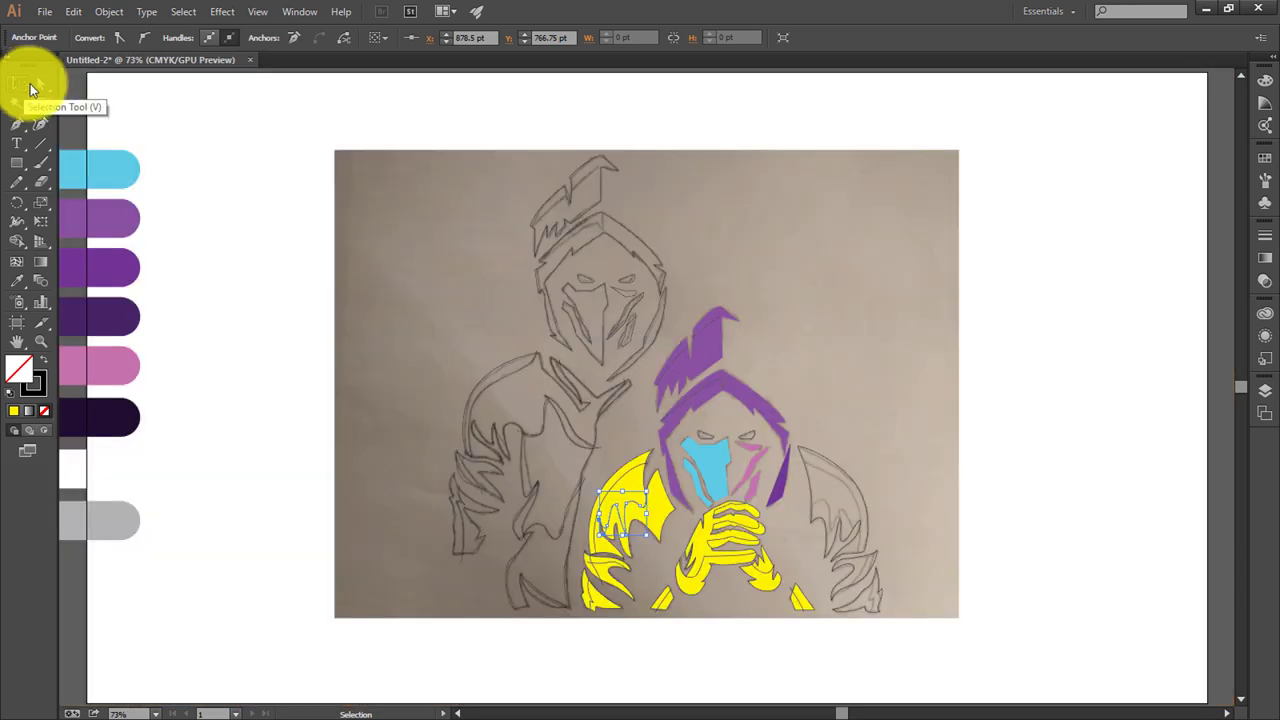
Step: Fill the wing's inner zigzag region blue with Shape Builder
left_click(41, 237)
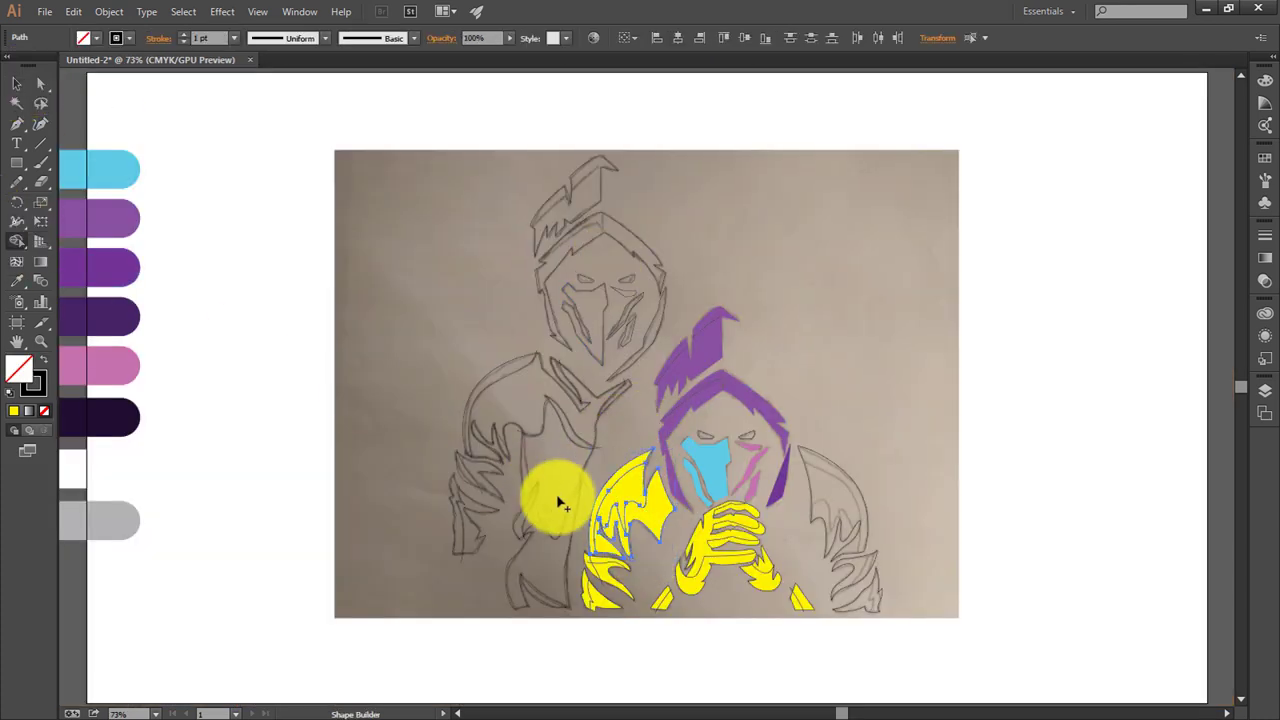
left_click(91, 38)
left_click(86, 60)
left_click(655, 525)
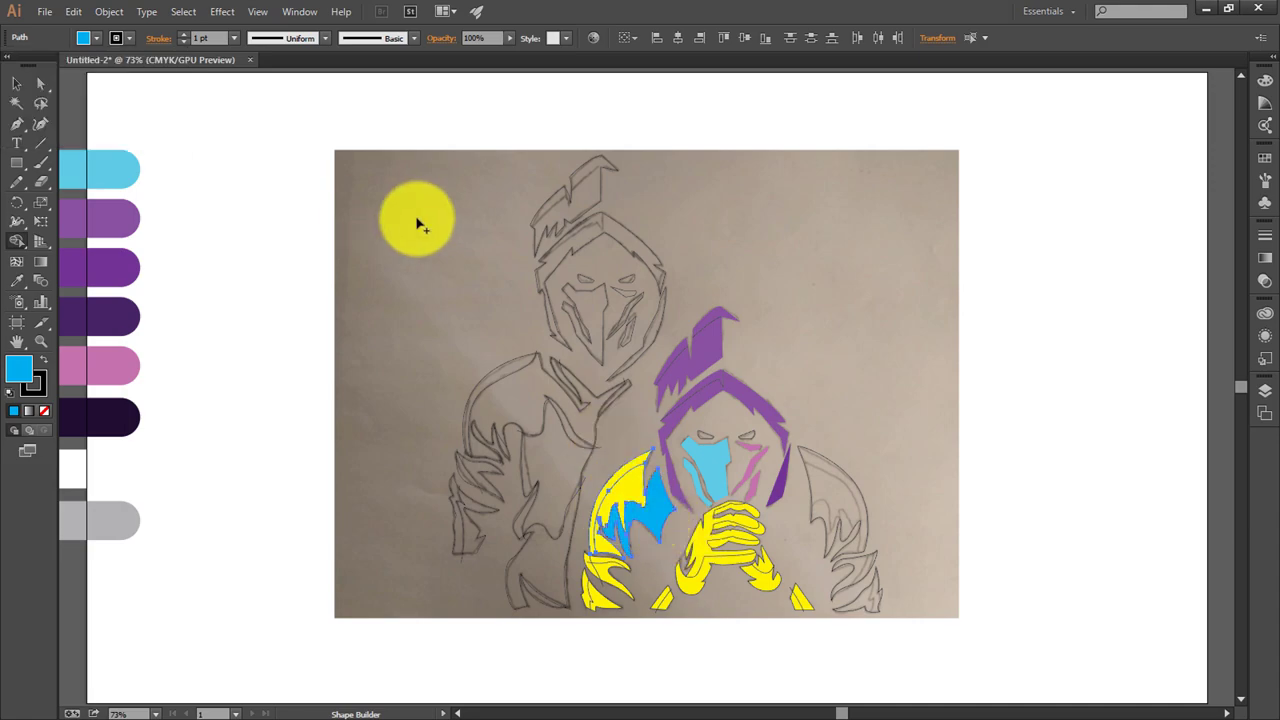
left_click(41, 84)
Step: Start a Pen path at the right wing's upper tip, curving along its inner edge
left_click(820, 291)
scroll(833, 296, "up", 2)
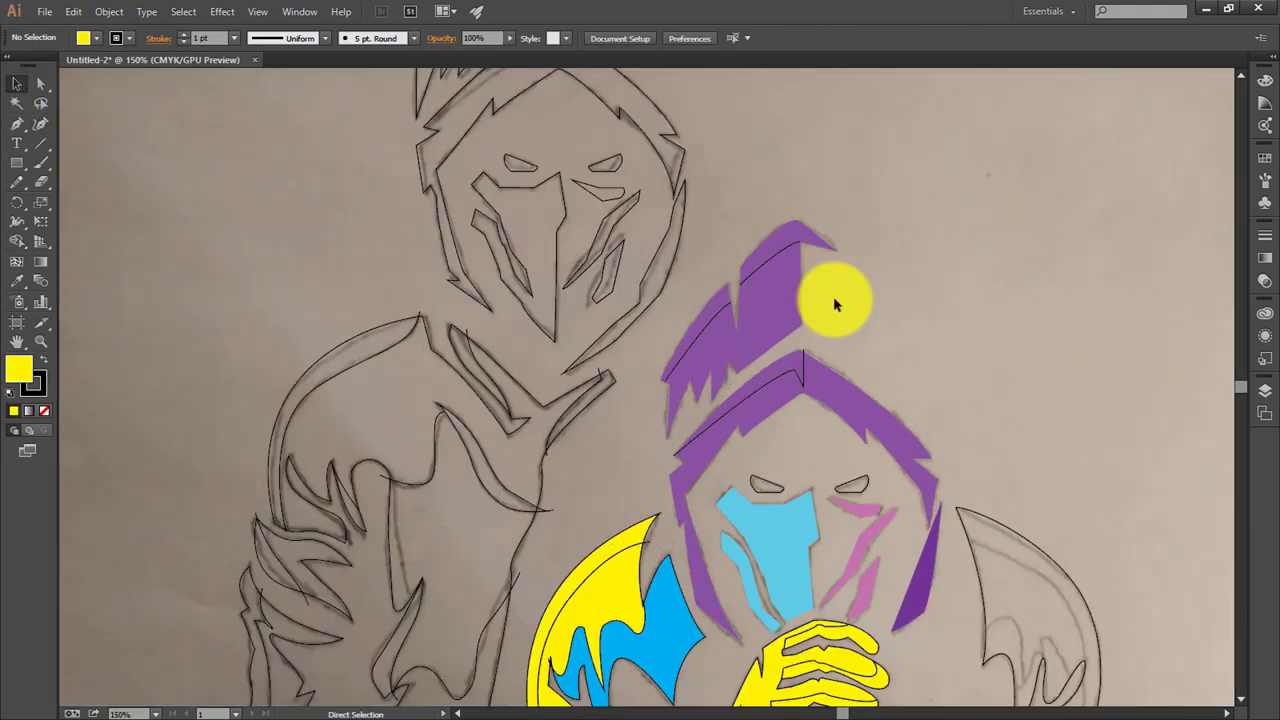
key("p")
scroll(840, 311, "up", 1)
scroll(829, 300, "up", 2)
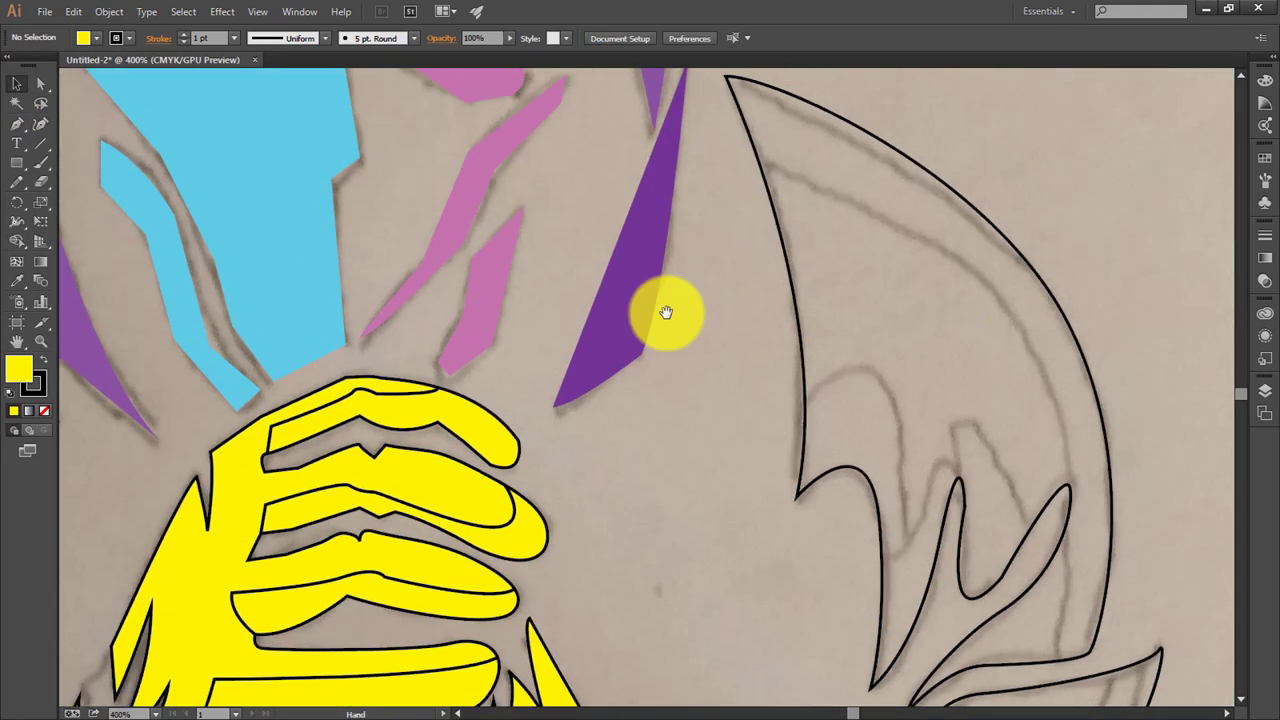
scroll(666, 309, "right", 3)
left_click(443, 108)
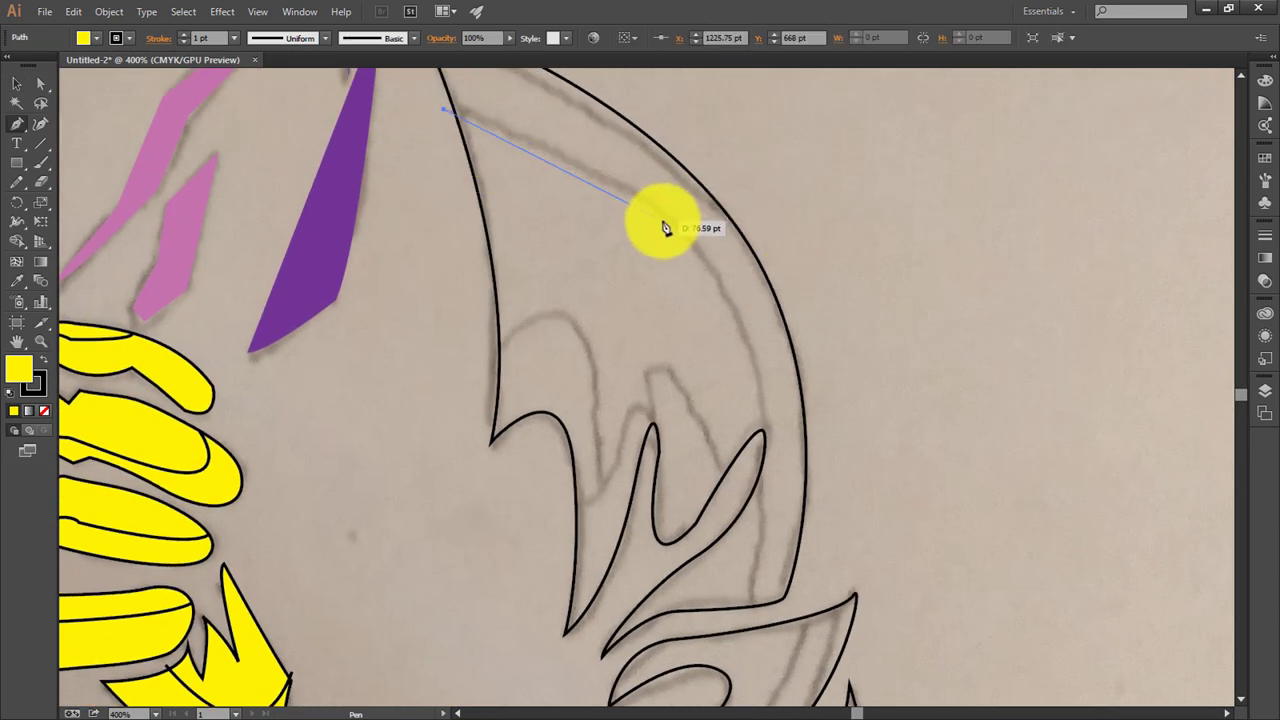
left_click_drag(733, 315, 728, 302)
scroll(745, 350, "down", 1)
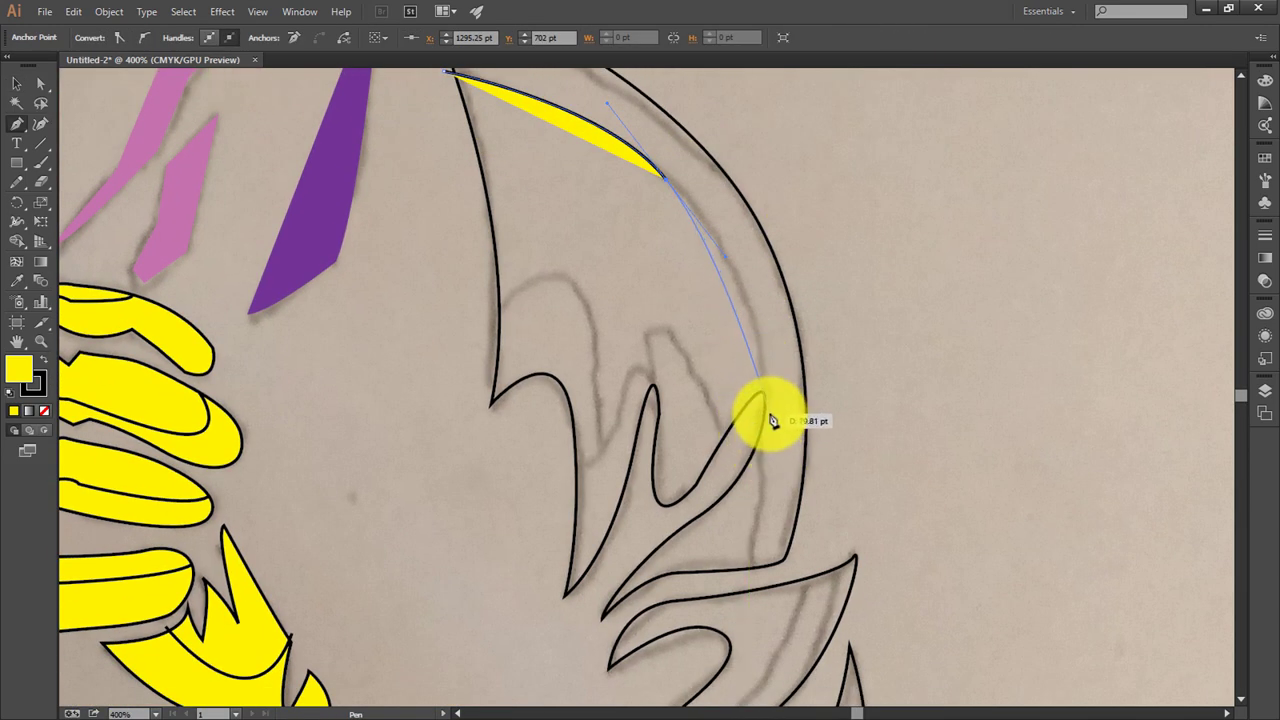
left_click_drag(766, 415, 762, 478)
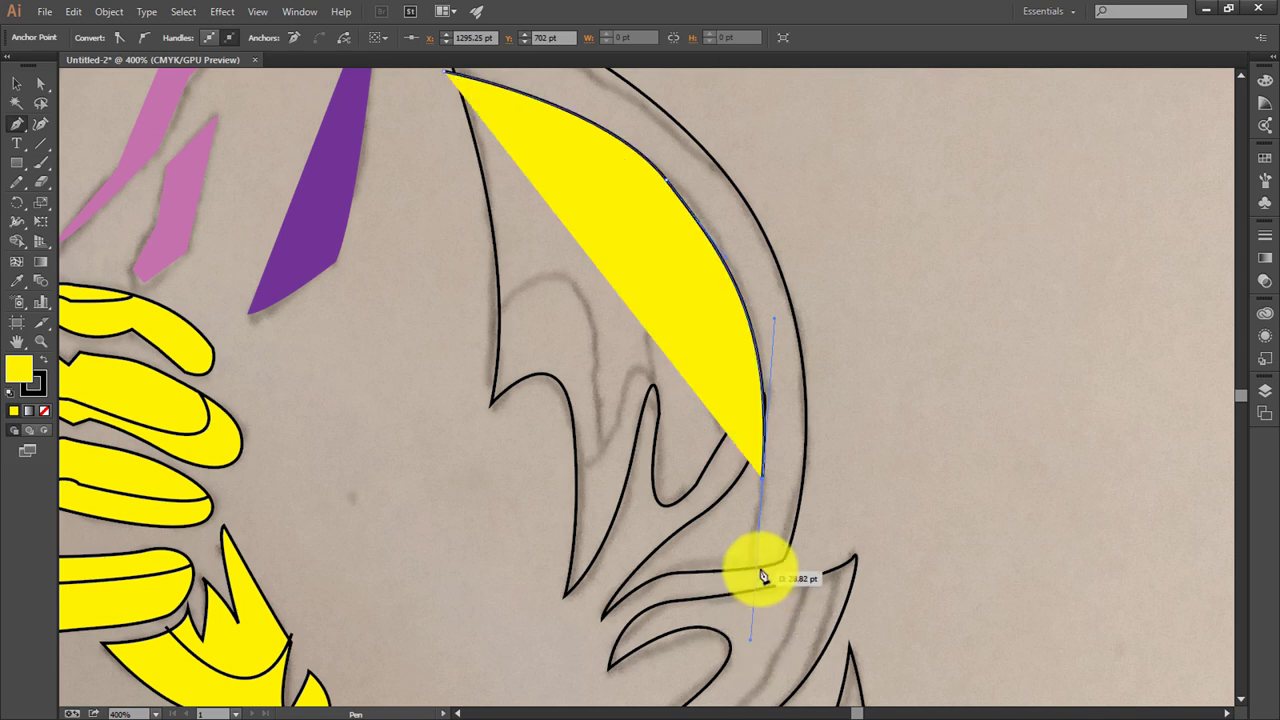
Step: Give the path no fill and a black stroke, and extend it down the wing edge
left_click(40, 366)
left_click(42, 408)
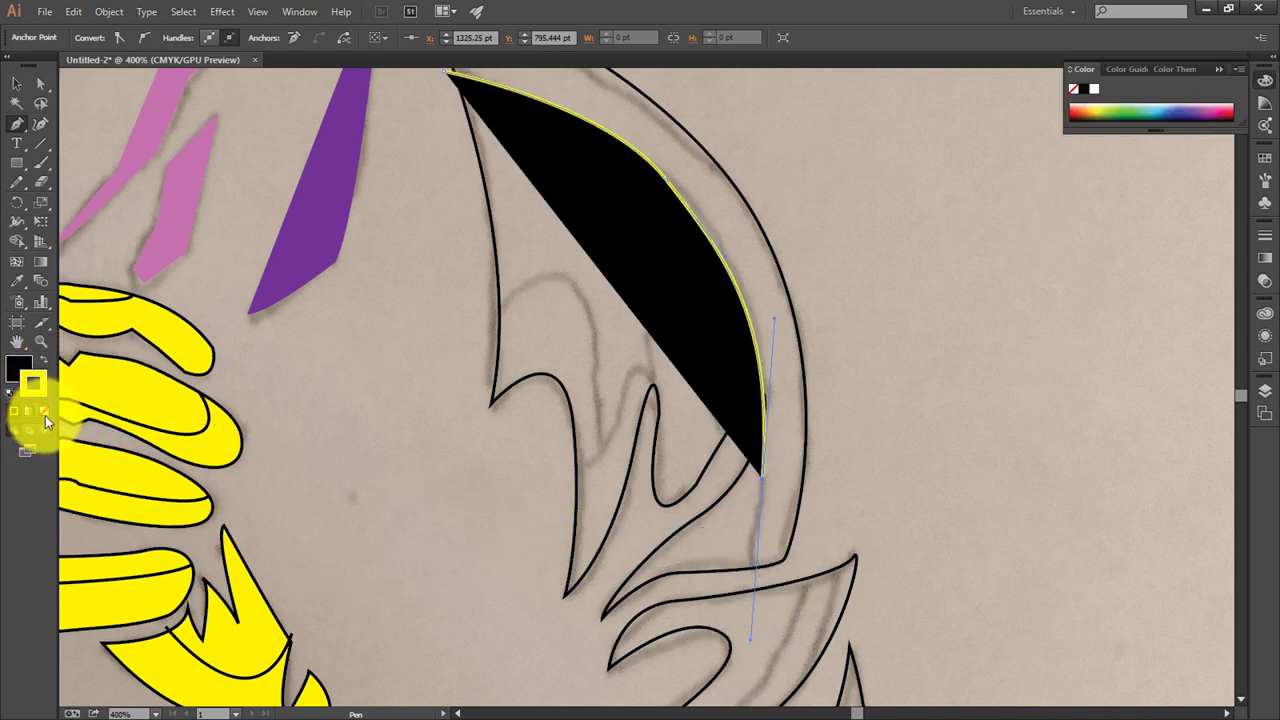
key("shift+x")
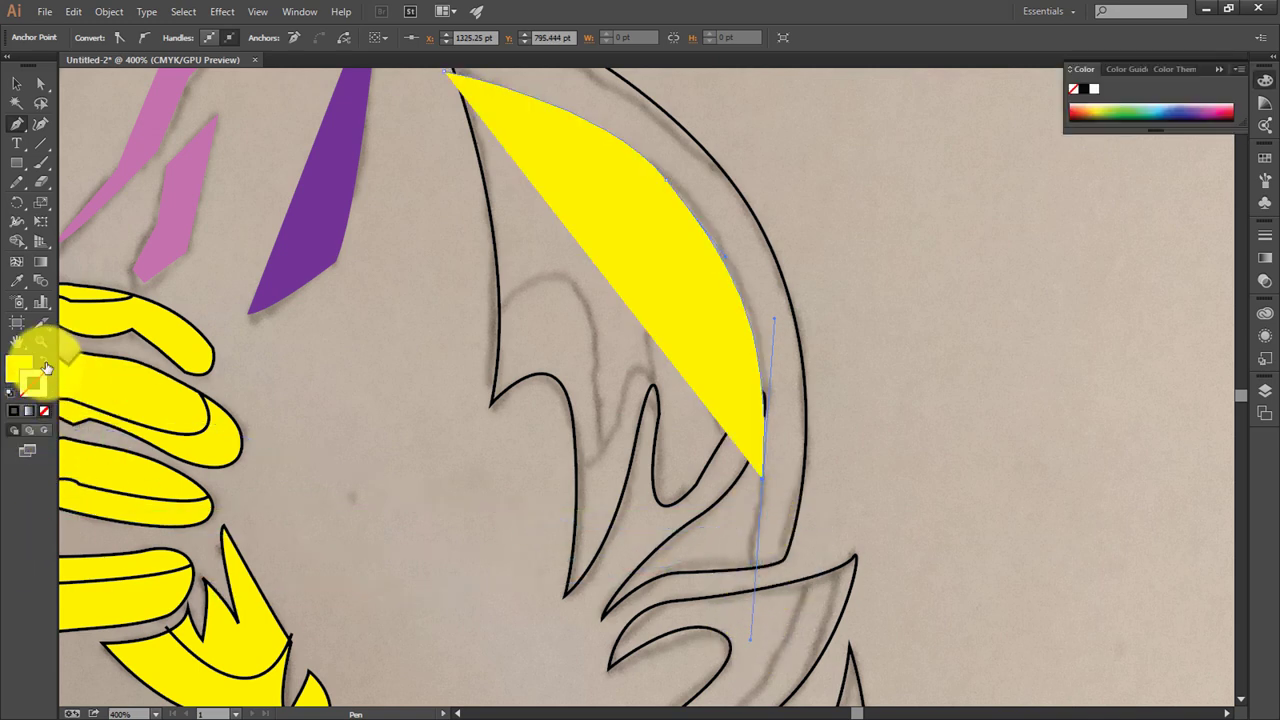
key("shift+x")
key("shift+x")
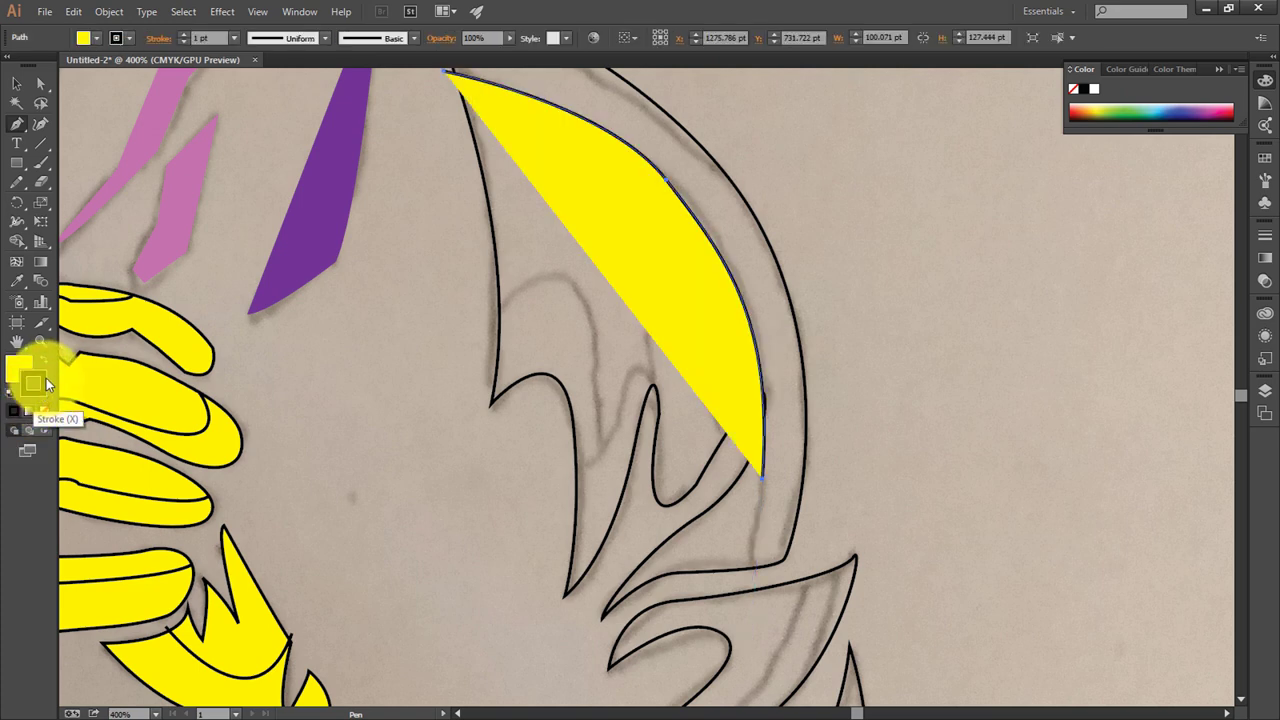
left_click(44, 410)
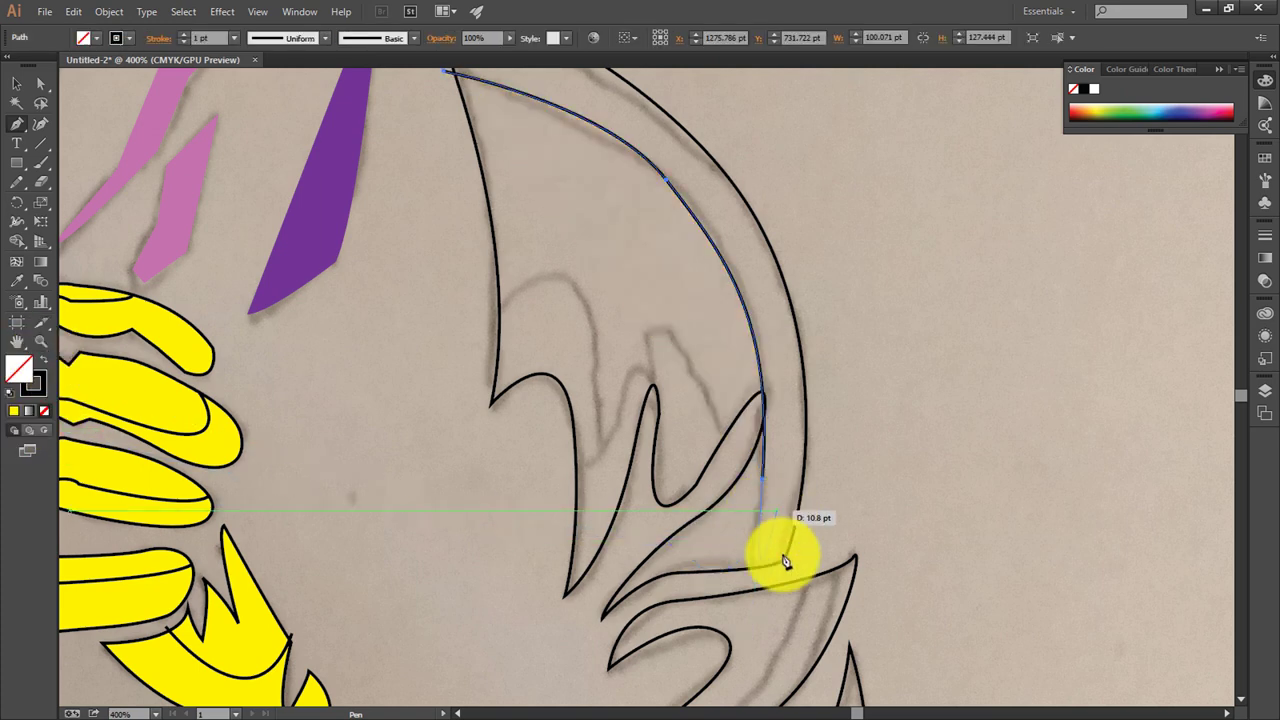
left_click(756, 535)
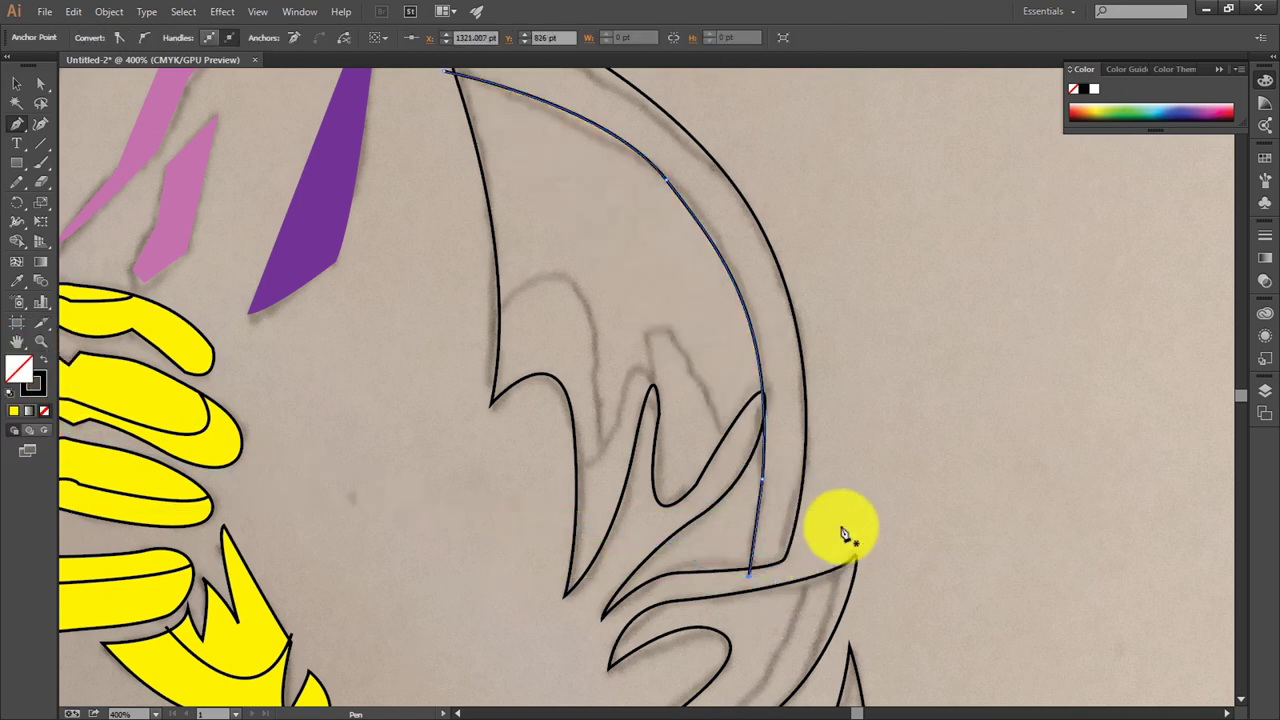
scroll(848, 529, "up", 2)
Step: Begin a second path inside the wing, curving to the spike's base and the next spike
left_click(464, 380)
left_click_drag(560, 333, 590, 366)
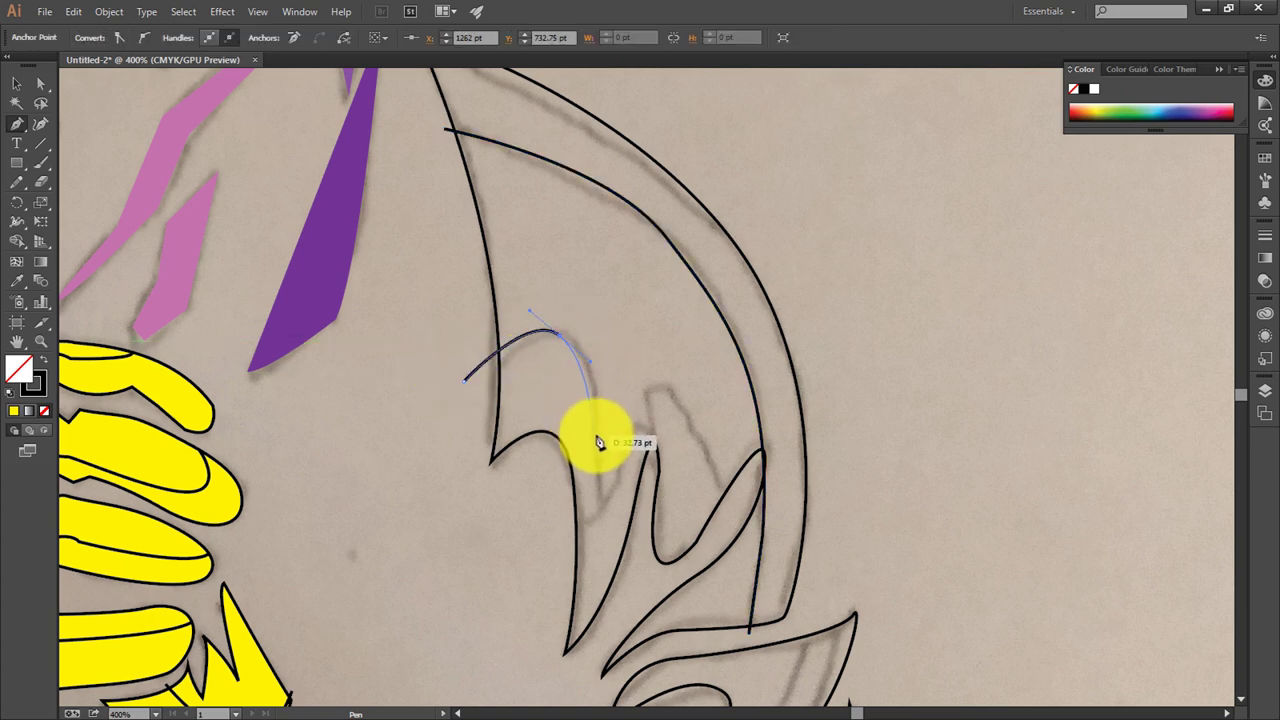
left_click(598, 436)
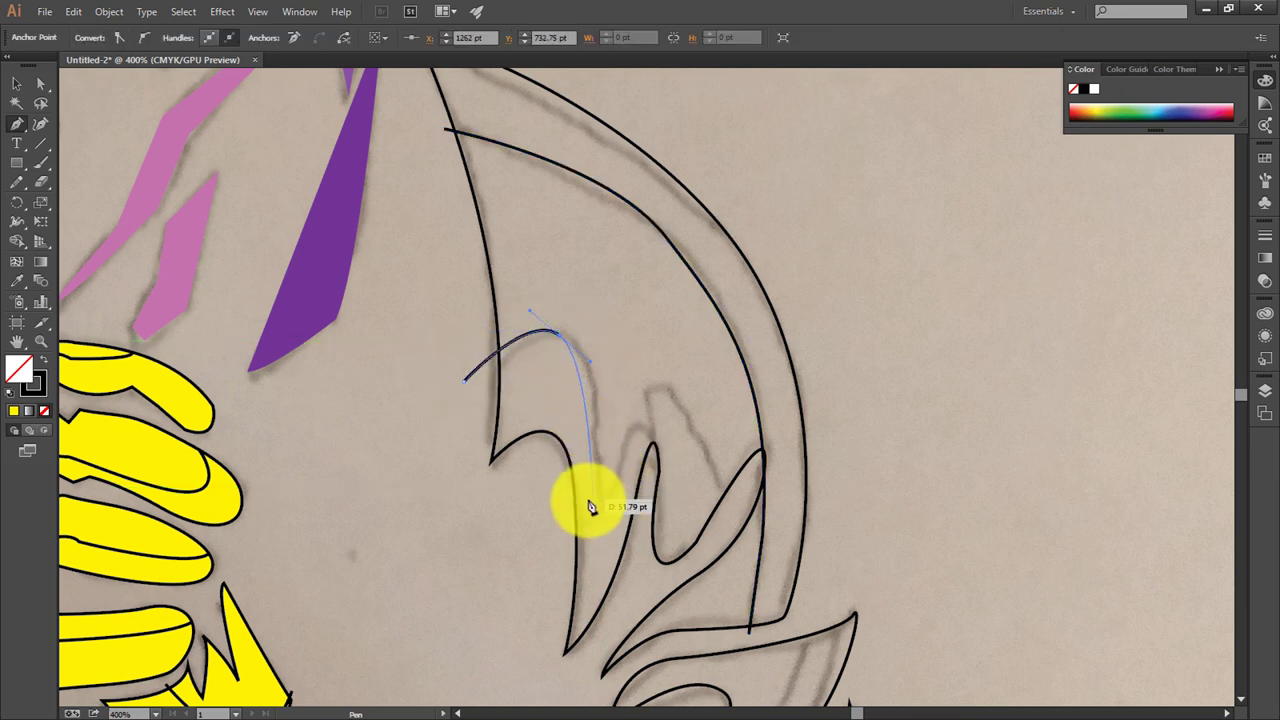
mouse_move(572, 534)
left_mouse_down()
mouse_move(526, 652)
mouse_move(564, 554)
left_mouse_up()
left_click(652, 447)
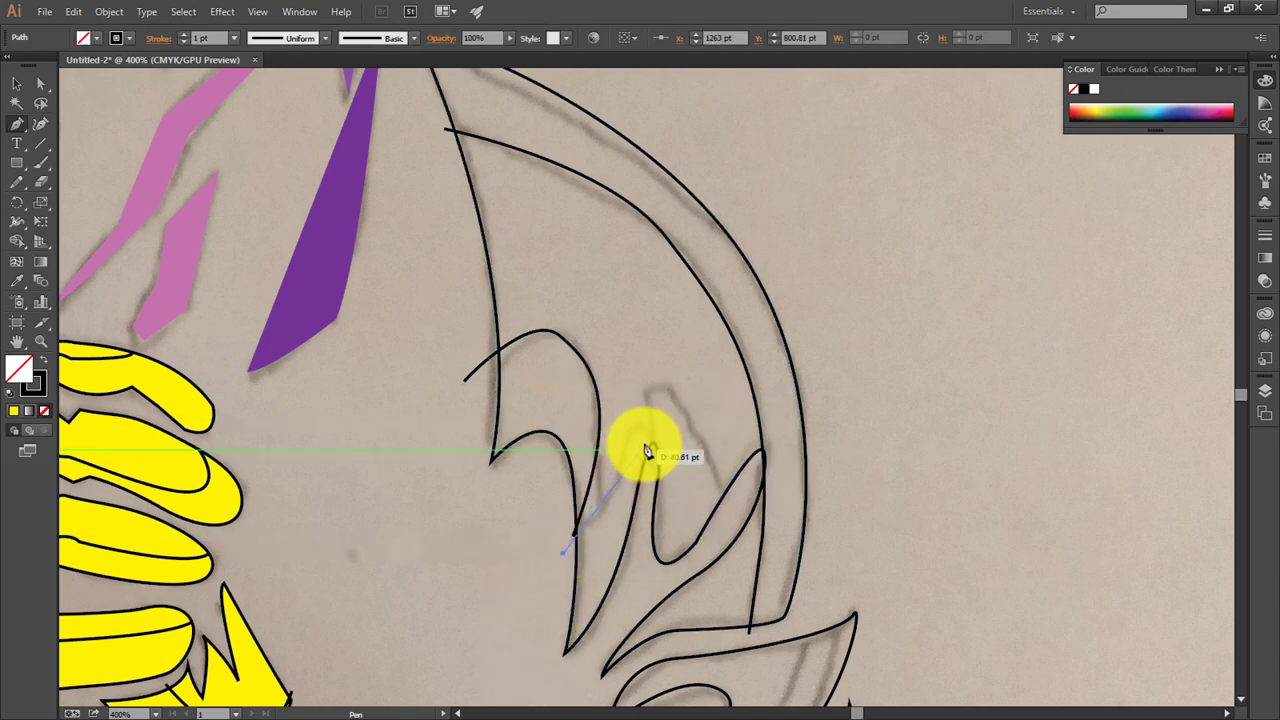
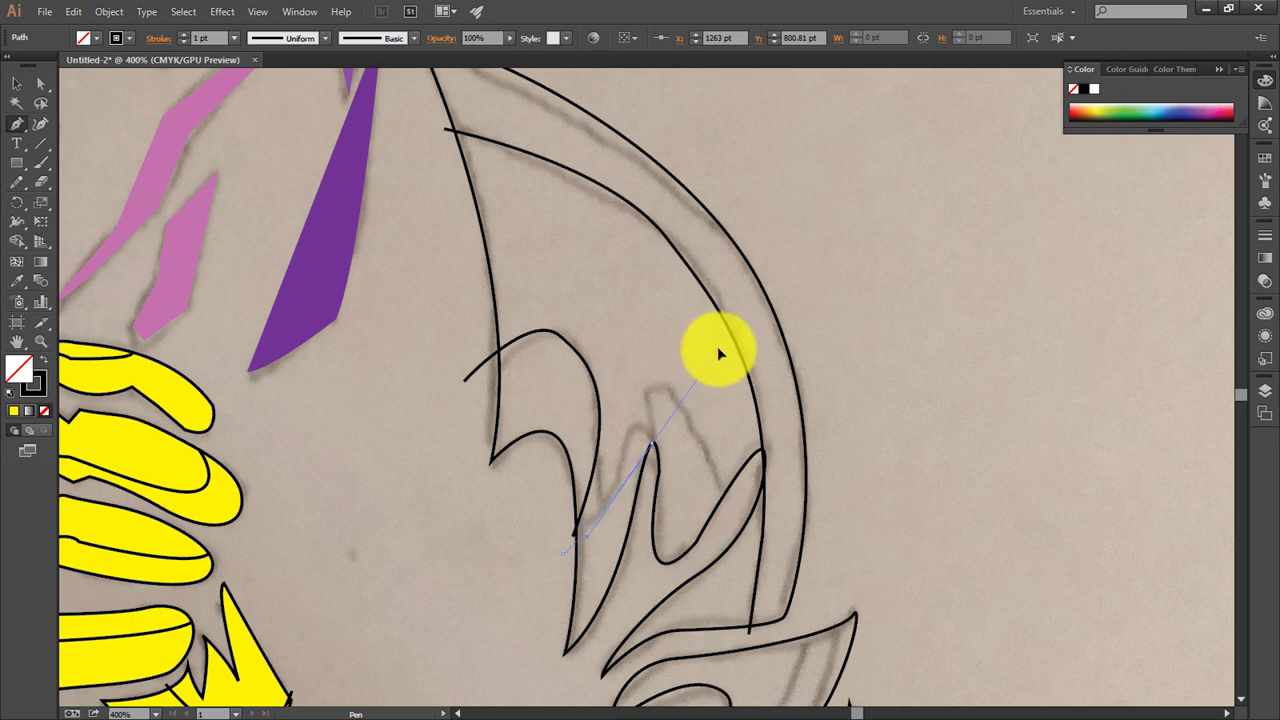
Step: Trace curved inner lines of the right wing over the sketch, undoing one stray stroke
left_click_drag(717, 346, 688, 398)
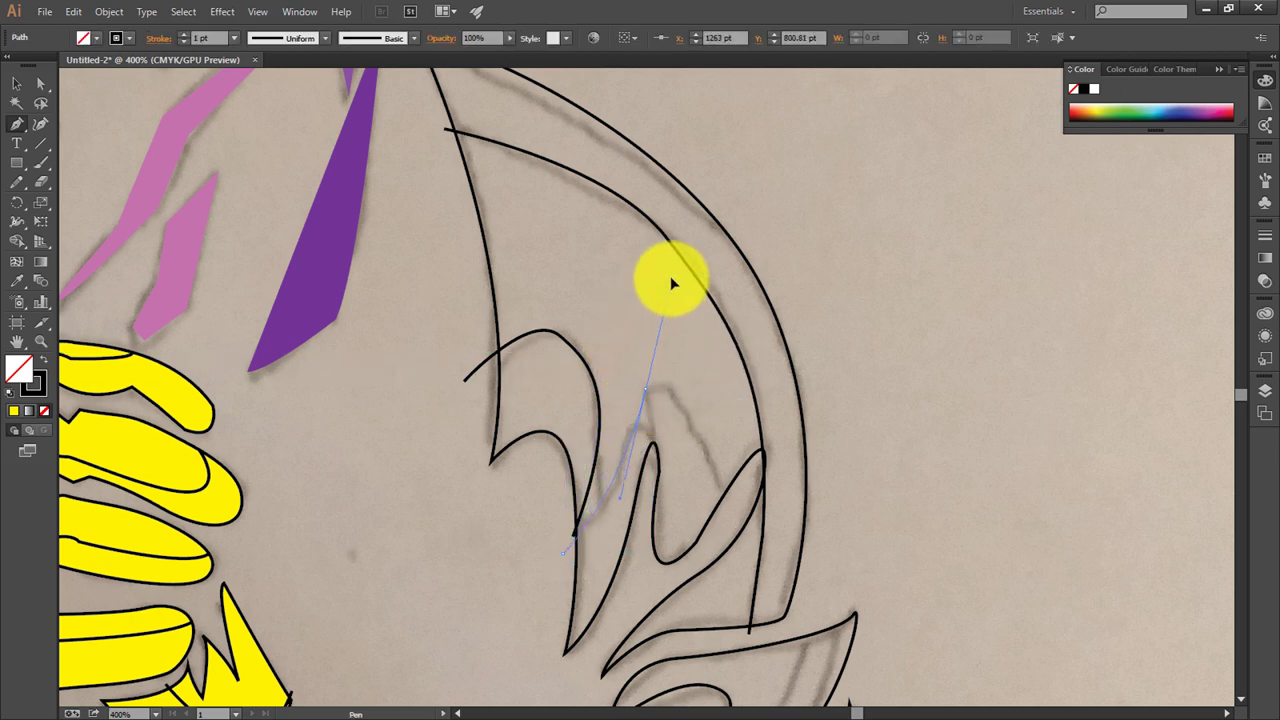
left_click_drag(670, 276, 670, 280)
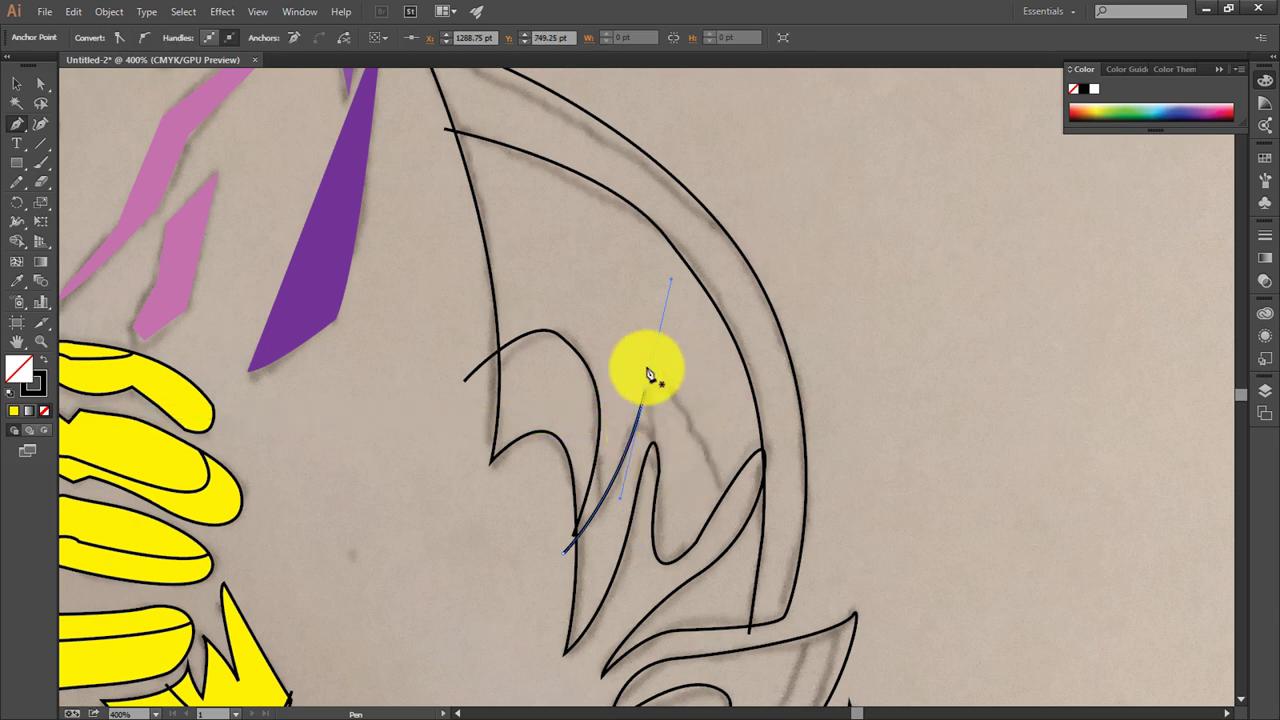
left_click_drag(648, 400, 656, 466)
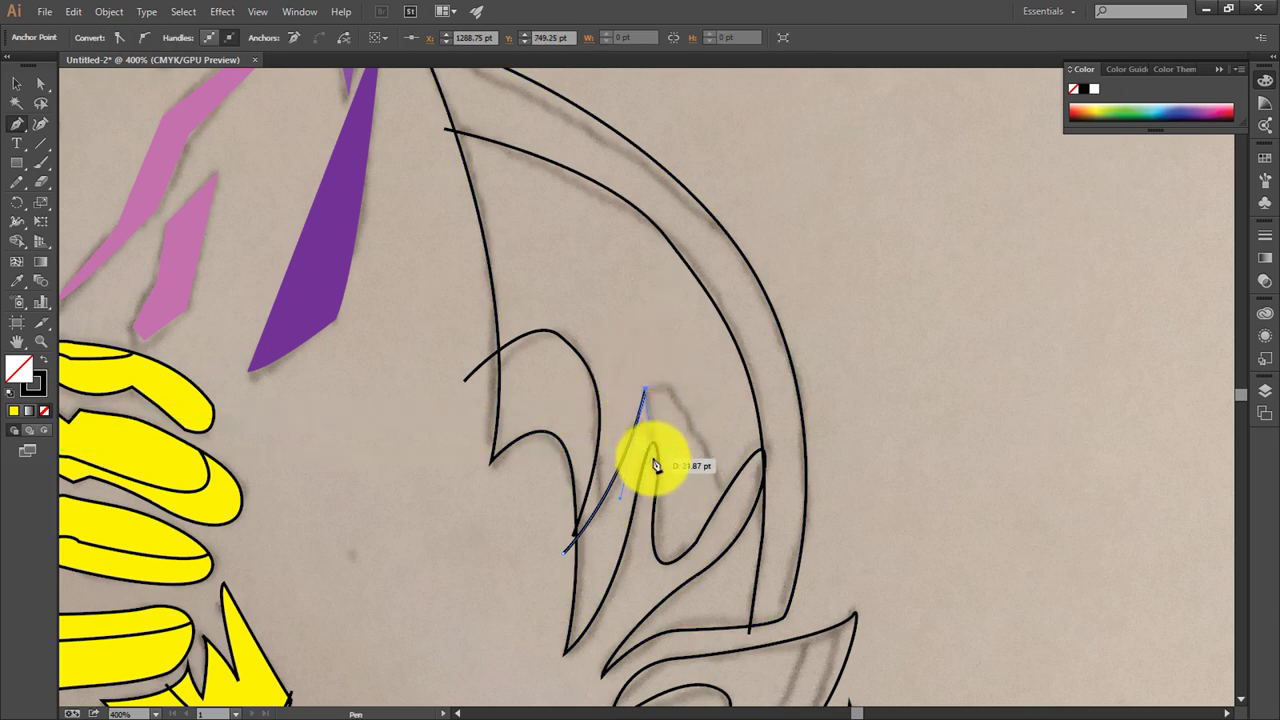
key("Escape")
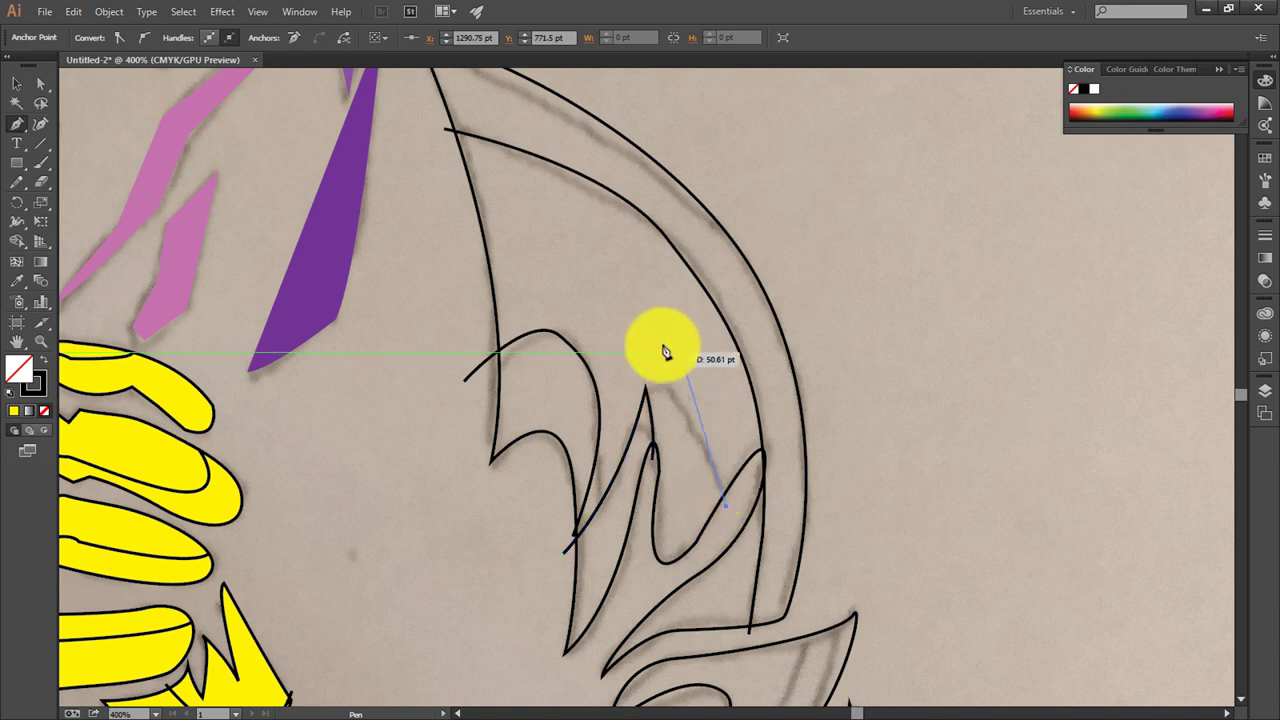
mouse_move(677, 386)
left_mouse_down()
mouse_move(735, 440)
mouse_move(694, 380)
mouse_move(680, 495)
mouse_move(757, 427)
left_mouse_up()
key("ctrl+z")
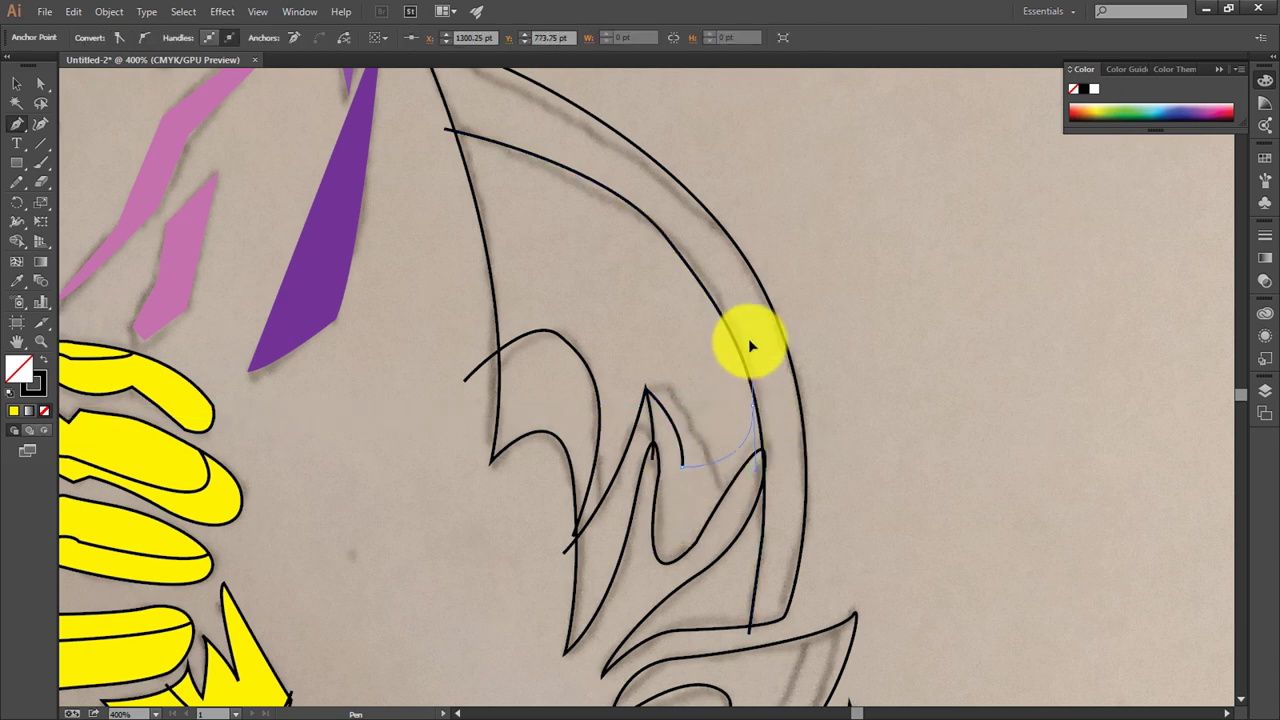
Step: Draw a short inner wing curve and the curved lower feather line
left_click_drag(750, 345, 749, 402)
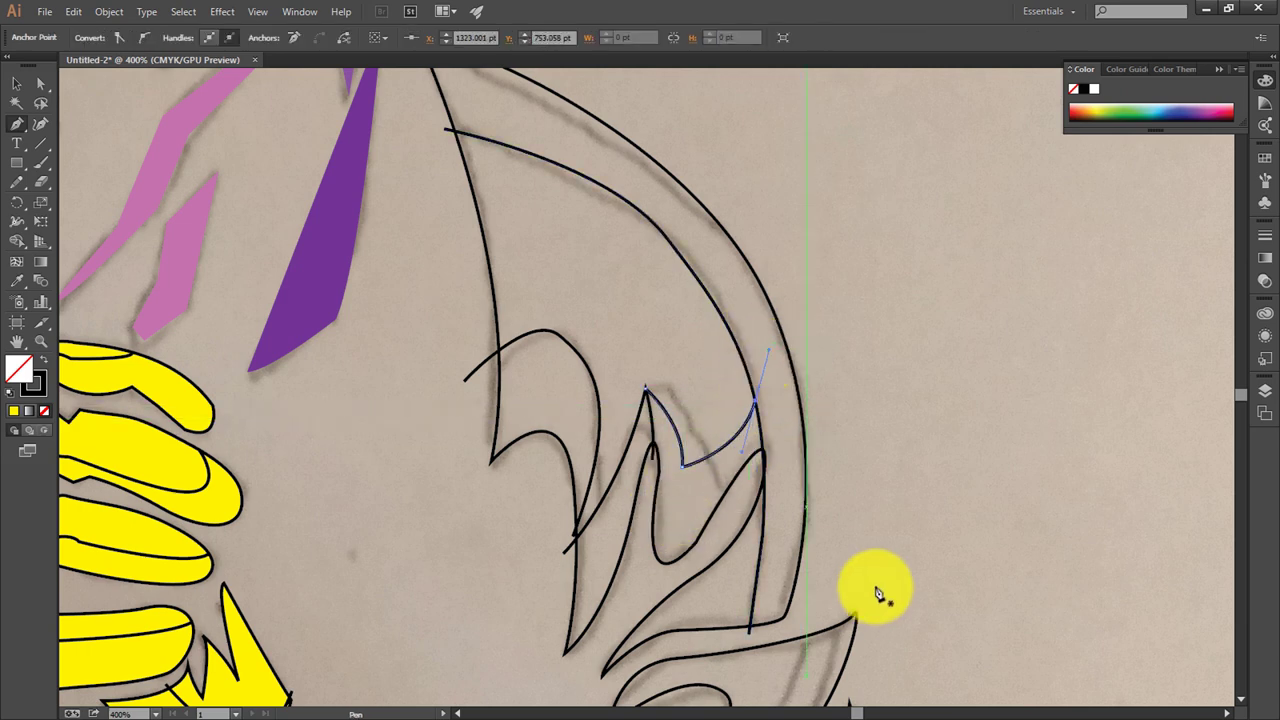
scroll(850, 520, "down", 3)
left_click(806, 452)
scroll(790, 510, "down", 1)
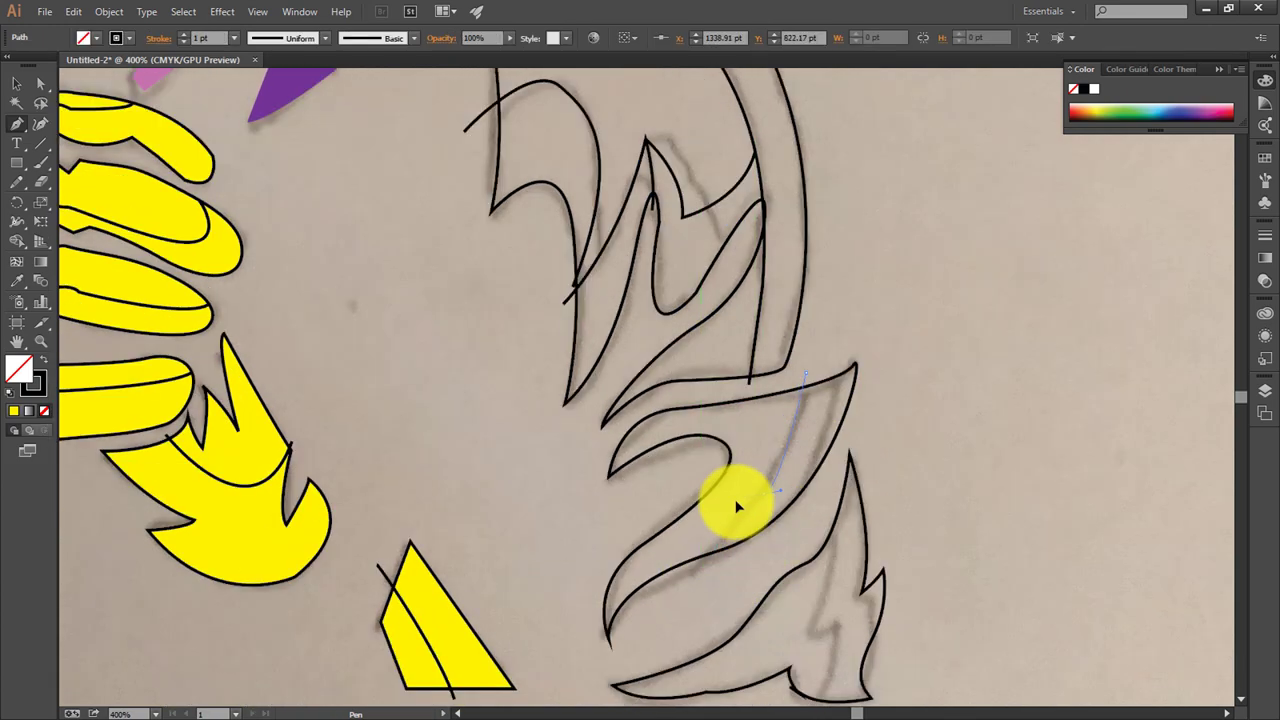
left_click_drag(700, 585, 743, 474)
scroll(743, 474, "down", 2)
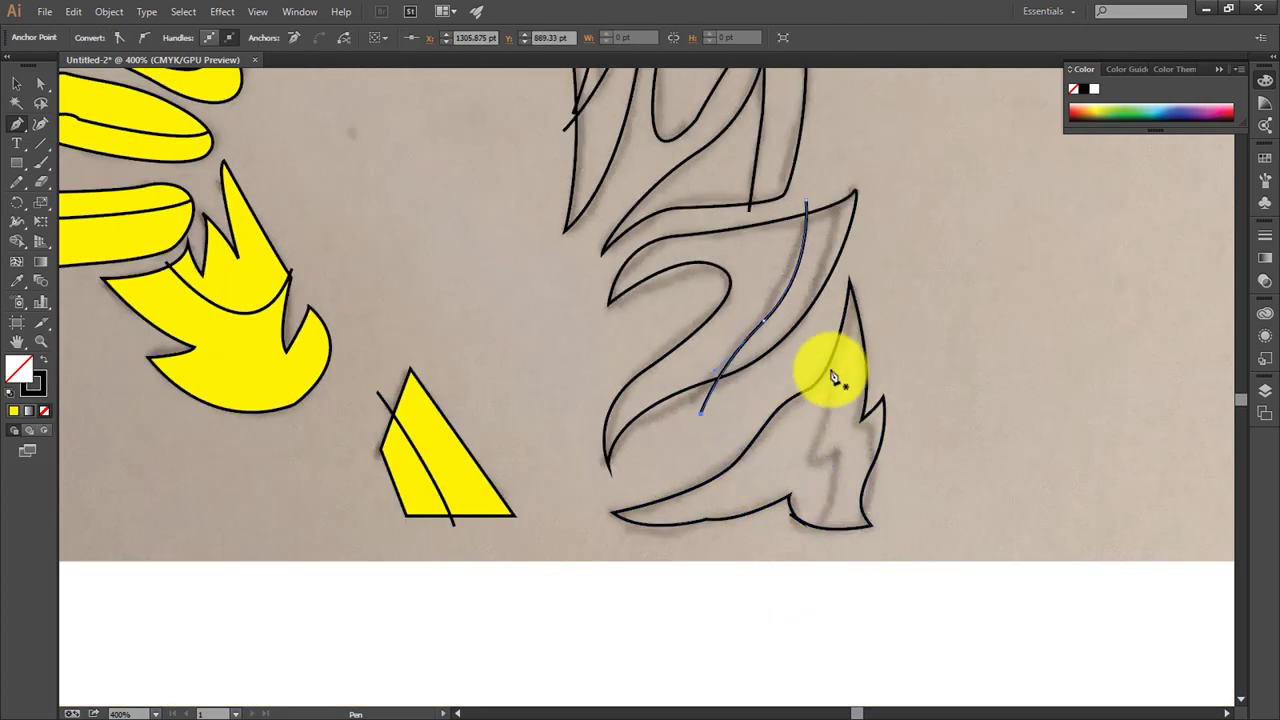
left_click(820, 340)
left_click_drag(777, 491, 834, 443)
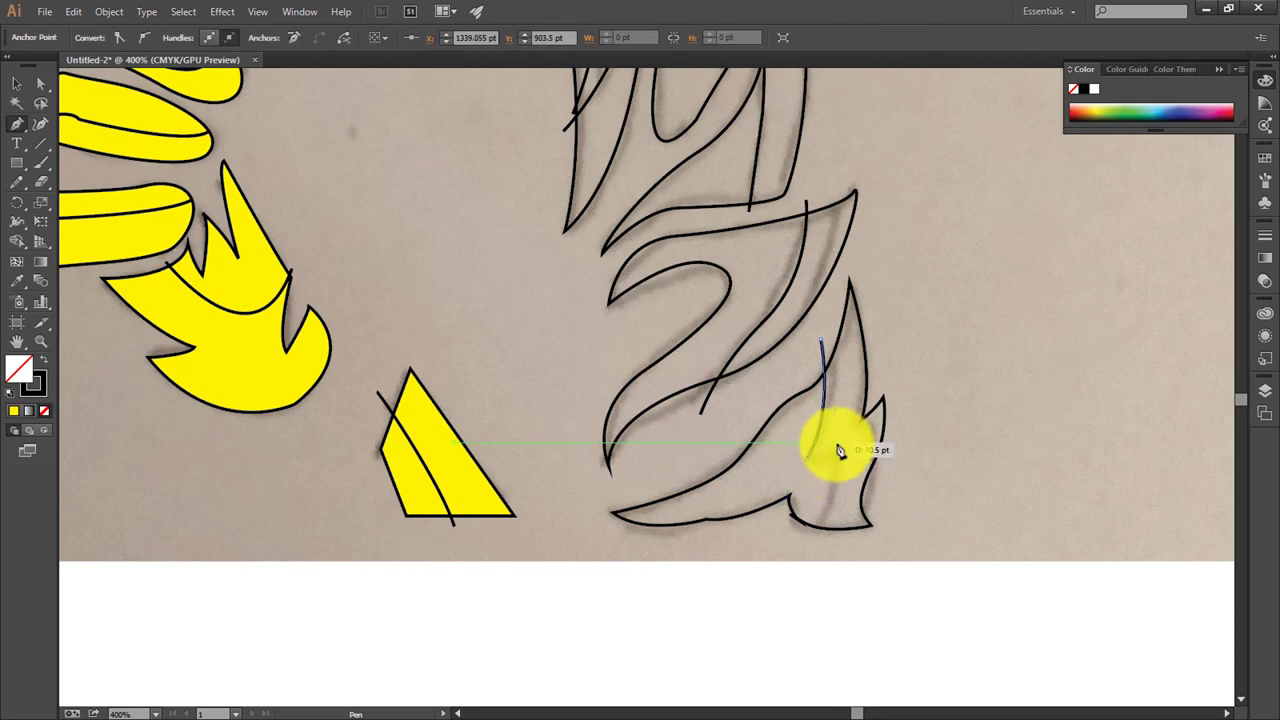
left_click(800, 549)
scroll(930, 450, "up", 2)
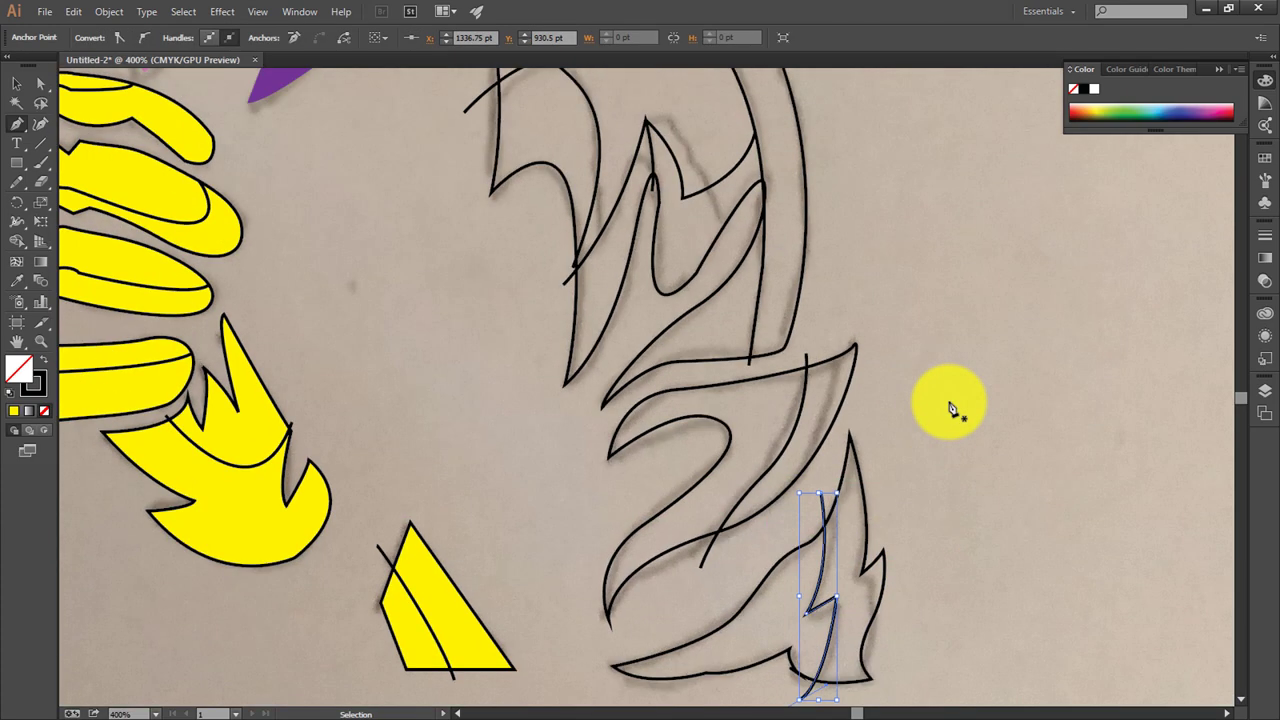
Step: Fit the artwork in view and marquee-select all the right wing's lines
key("ctrl+0")
left_click(16, 84)
mouse_move(965, 396)
left_mouse_down()
mouse_move(840, 635)
mouse_move(817, 563)
left_mouse_up()
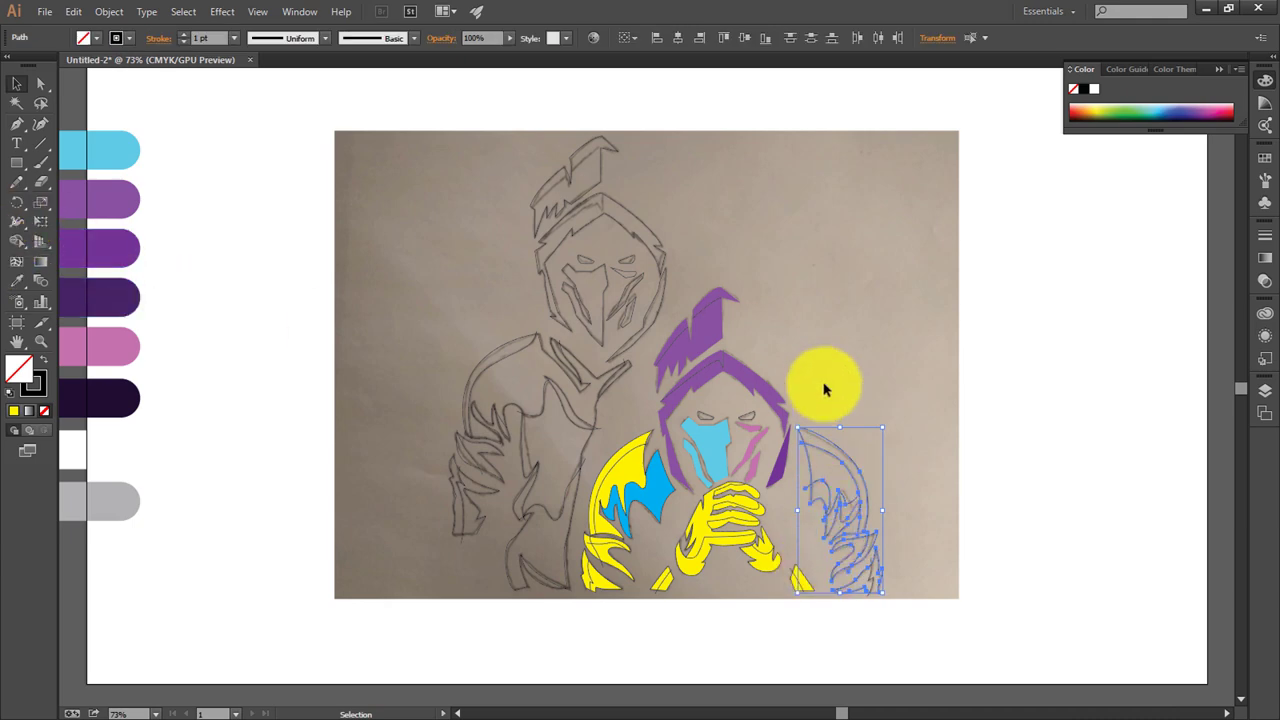
Step: Select the right wing's paths and fill a small wing region green with Shape Builder
left_click_drag(812, 393, 904, 602)
left_click(16, 241)
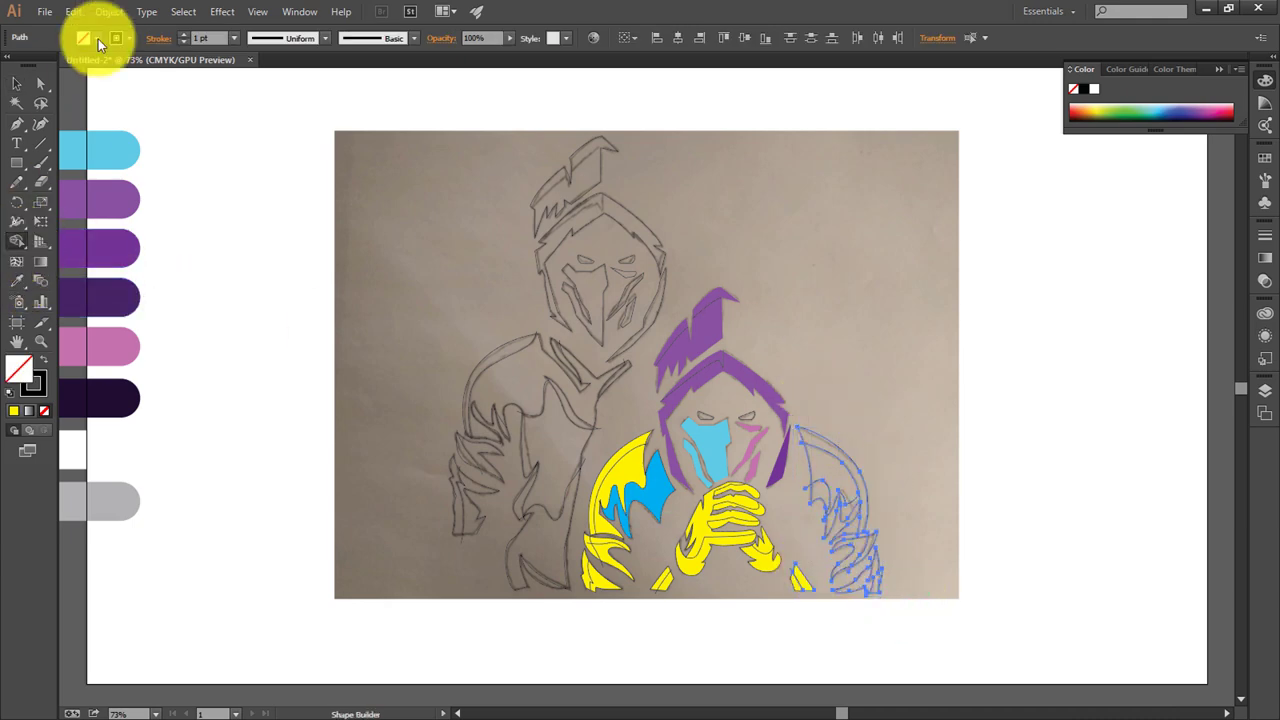
left_click(96, 38)
left_click(826, 470)
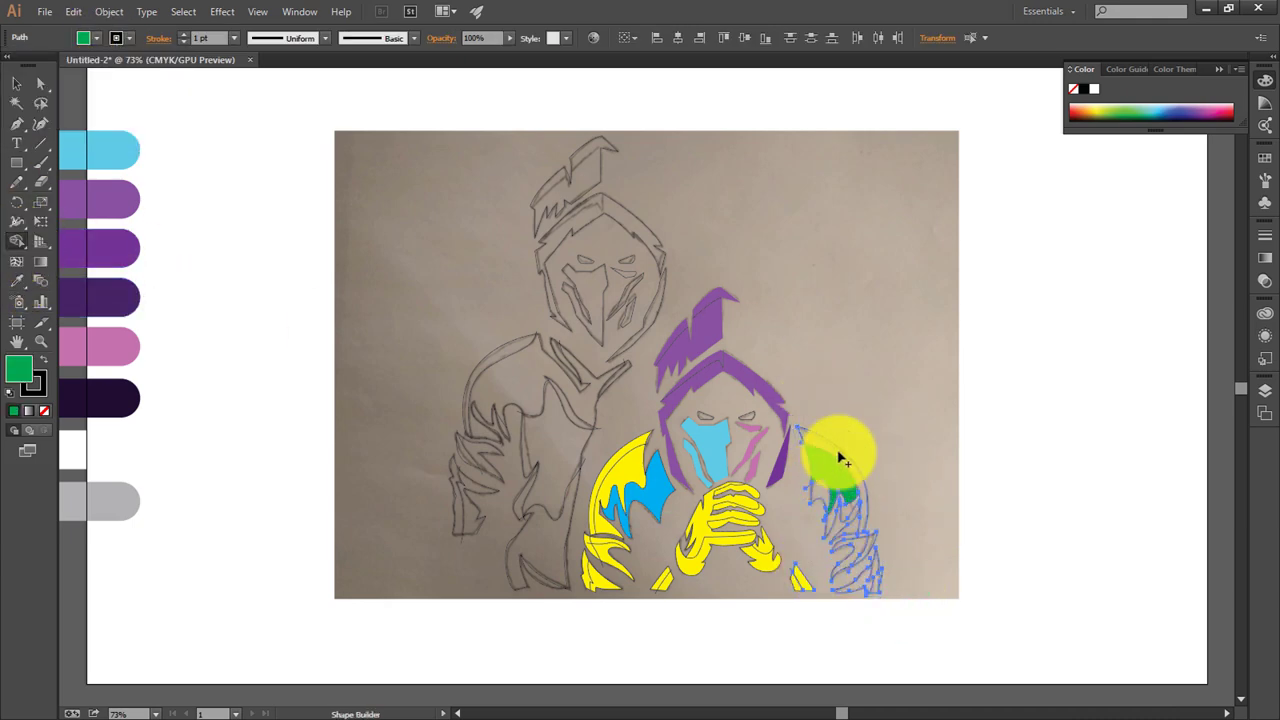
Step: Fill the wing's outer strip and three lower pockets green
scroll(850, 474, "up", 3)
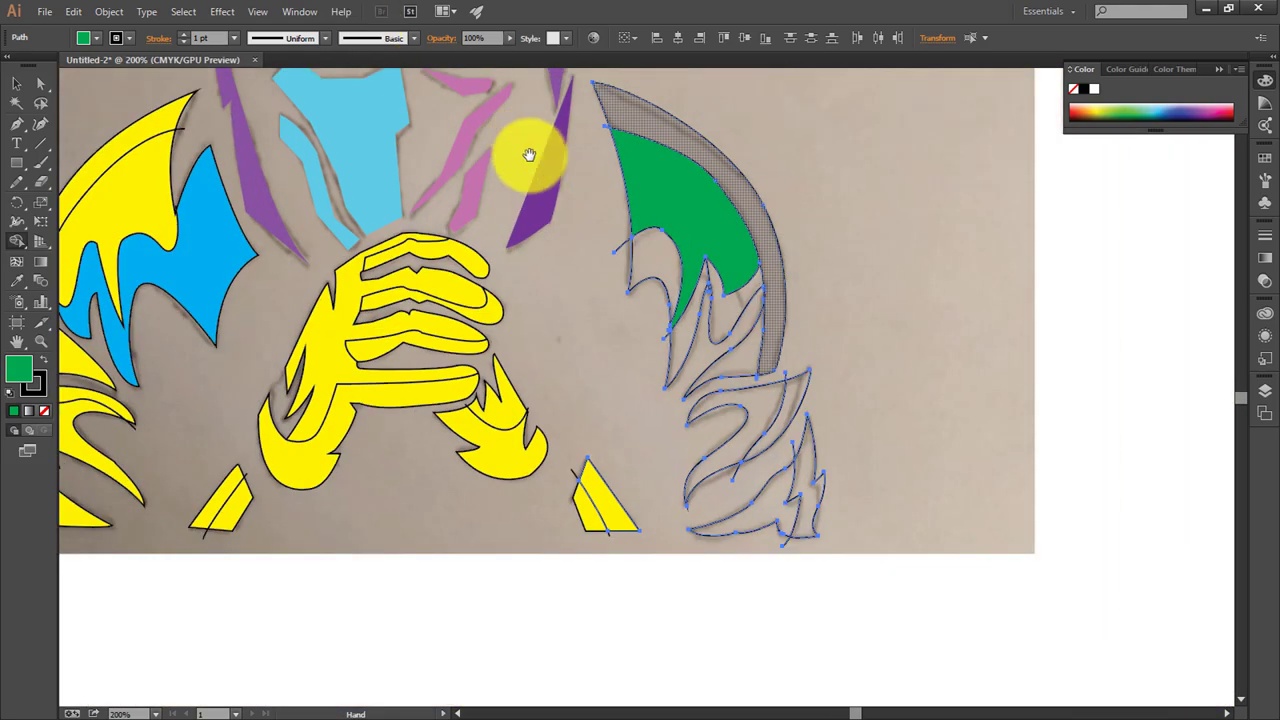
left_click_drag(529, 149, 526, 390)
left_click(631, 374)
left_click(623, 534)
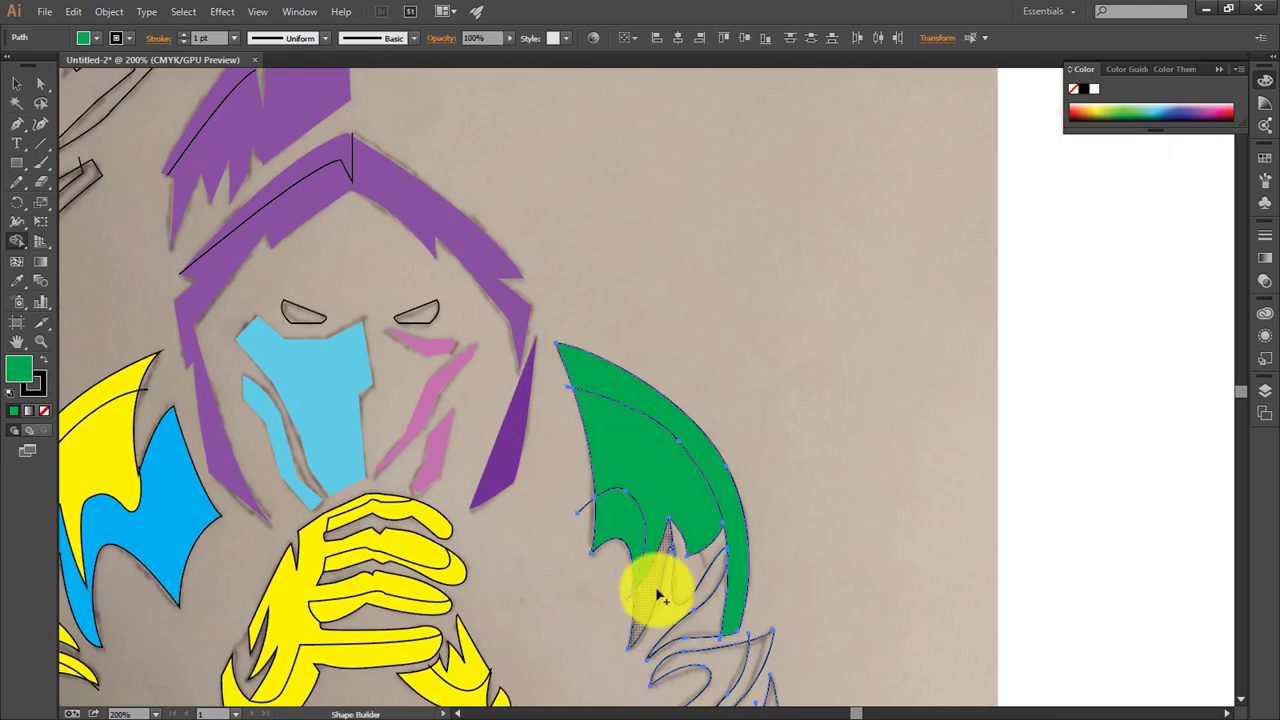
scroll(700, 597, "down", 2)
left_click(731, 586)
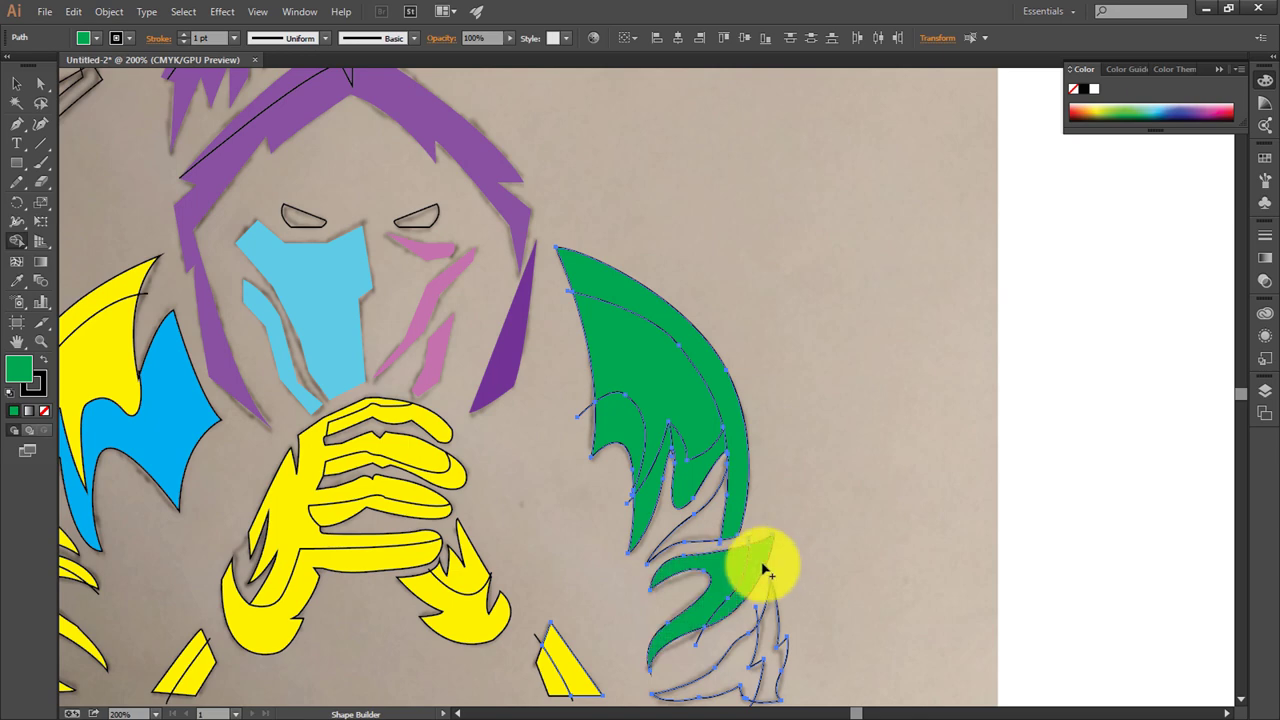
left_click(768, 640)
scroll(900, 490, "up", 5)
scroll(900, 490, "left", 3)
Step: Fill the upper tip of the middle figure's hair cyan, undoing the larger region fill
key("v")
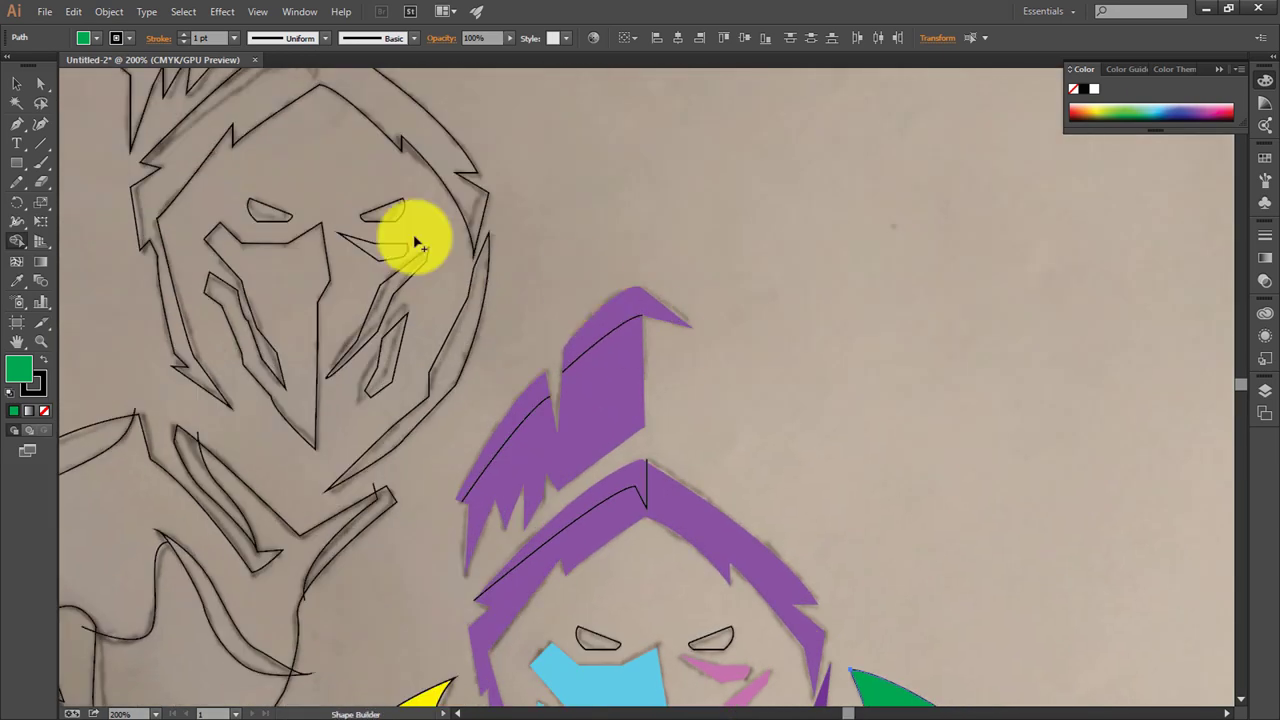
left_click(603, 336)
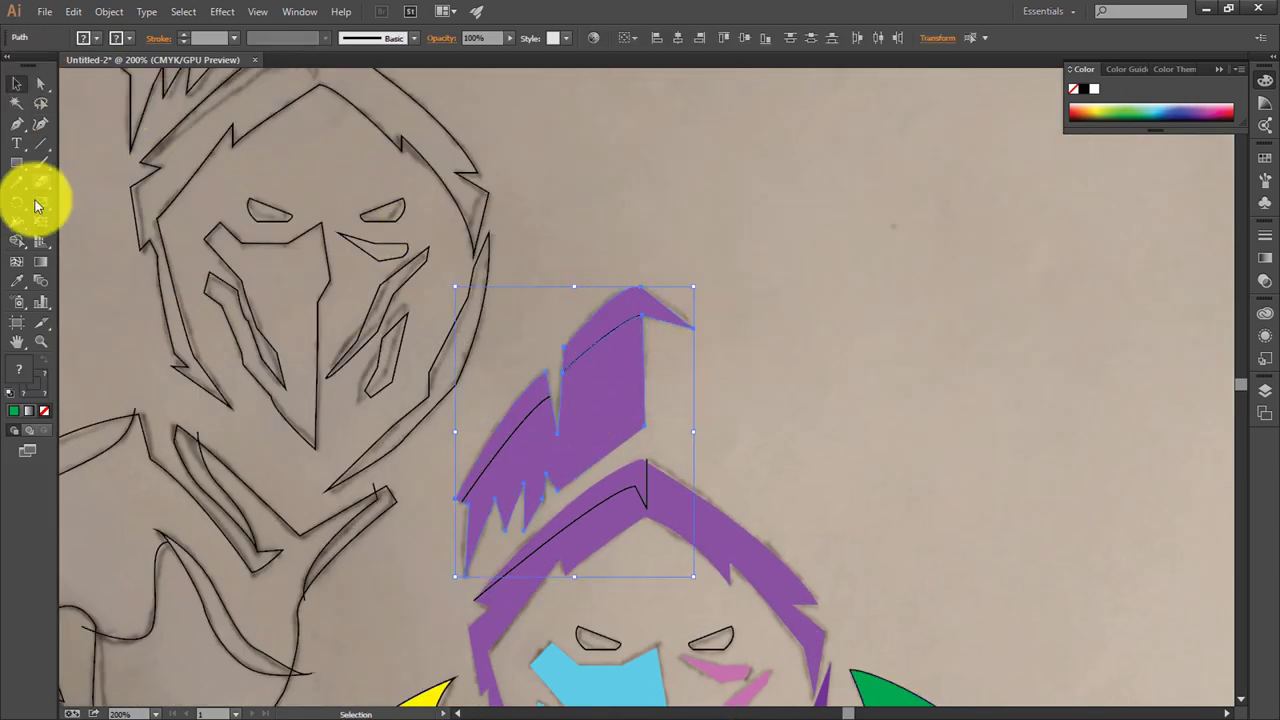
left_click(17, 241)
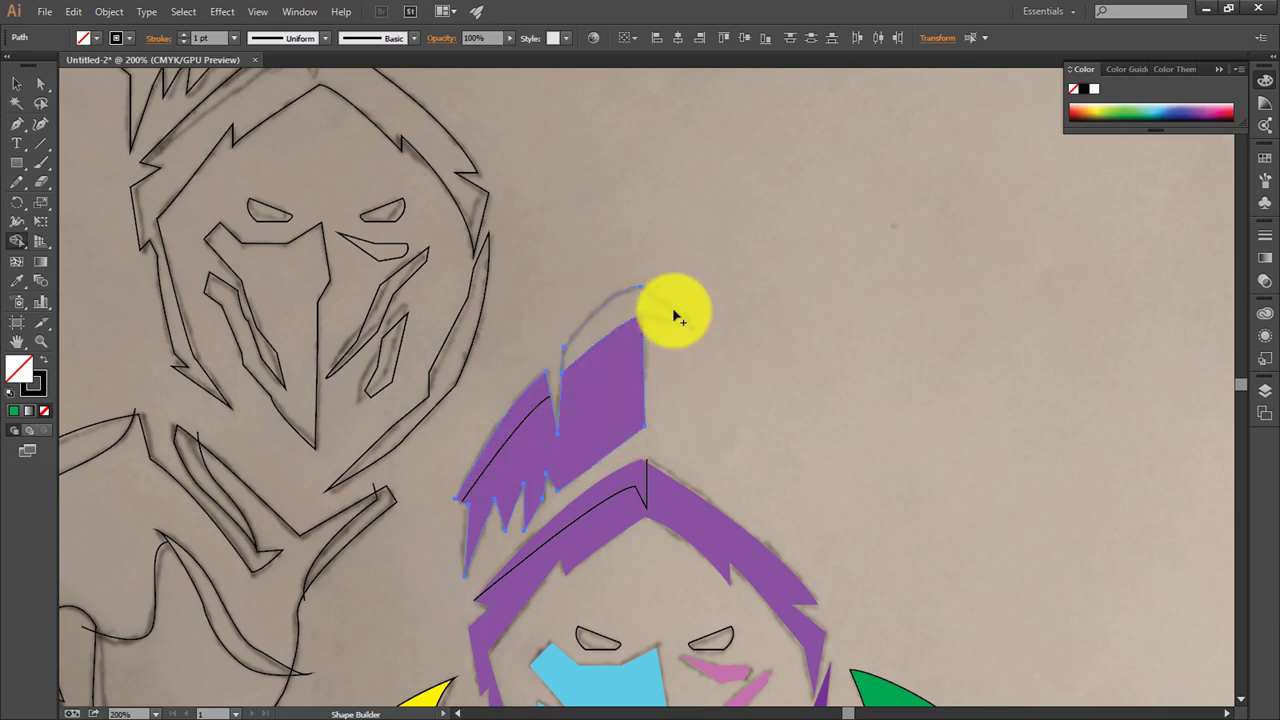
left_click(674, 315)
left_click(83, 38)
left_click(90, 68)
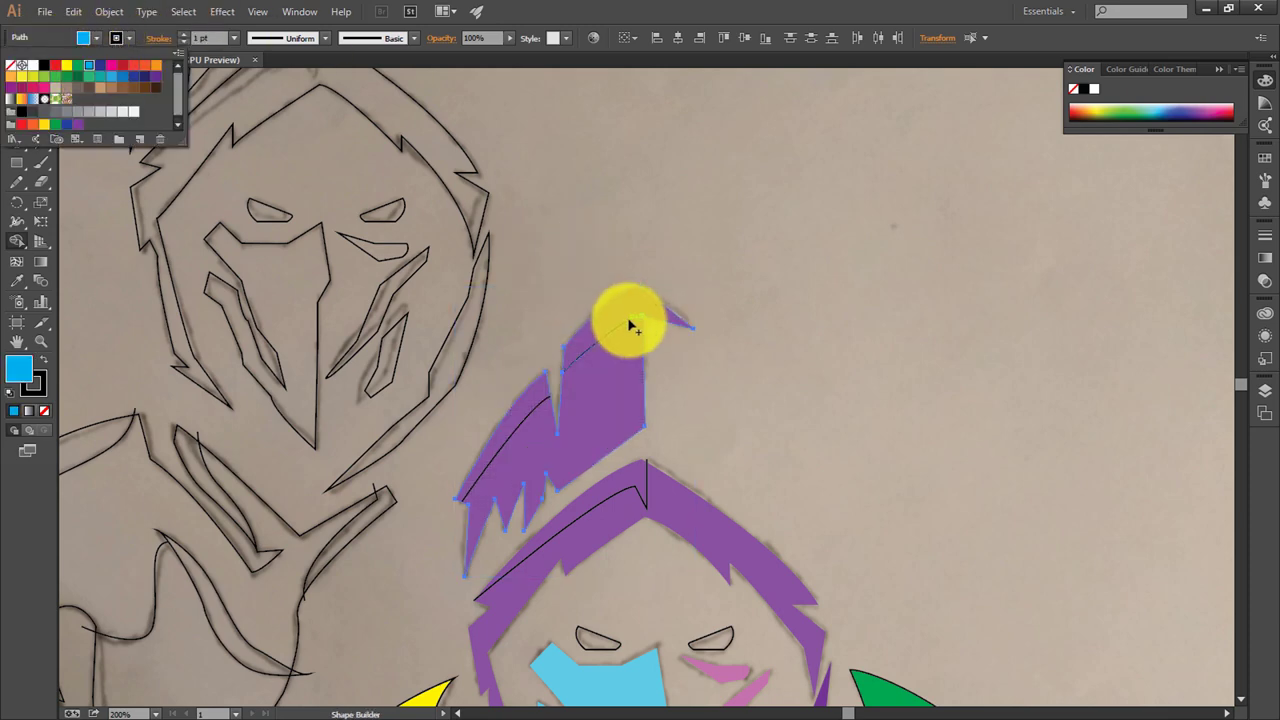
left_click(629, 318)
left_click(546, 400)
scroll(546, 400, "down", 1)
key("ctrl+z")
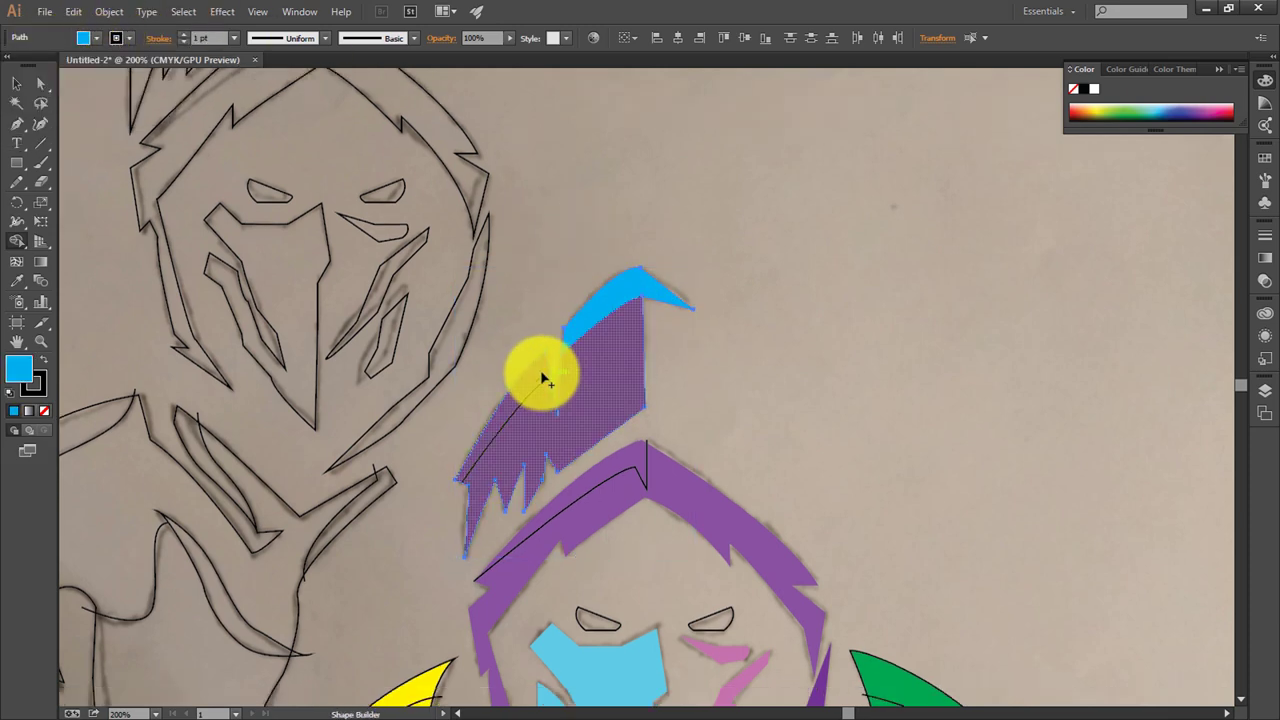
Step: Reshape the hair's left edge segment and fill the thin strip beside it cyan
left_click(41, 84)
left_click(550, 383)
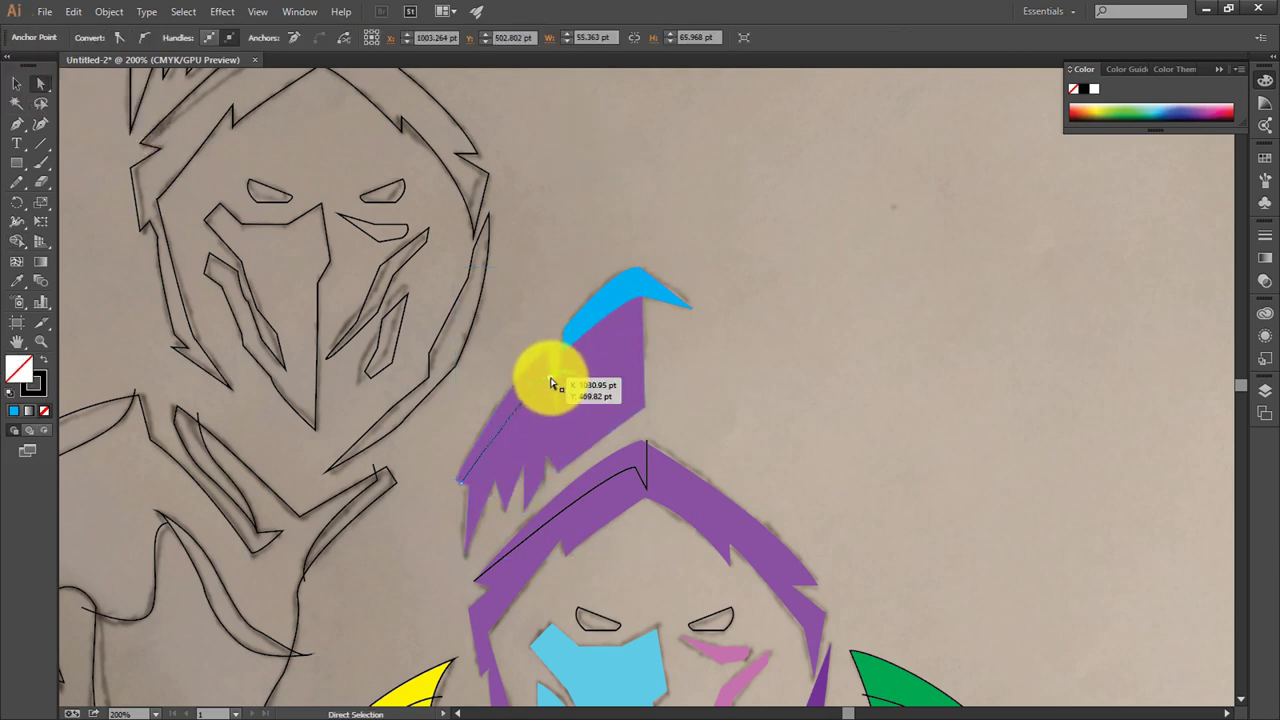
left_click_drag(557, 377, 555, 376)
left_click(468, 487)
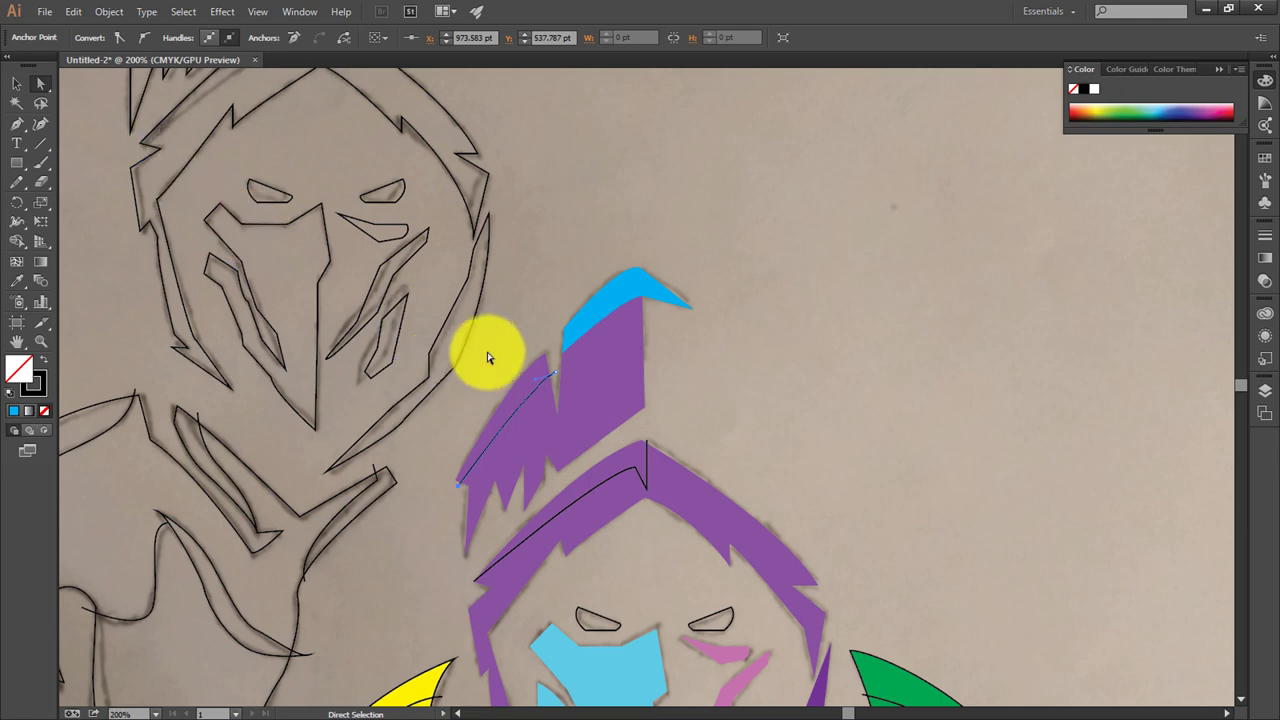
left_click(16, 84)
left_click(17, 241)
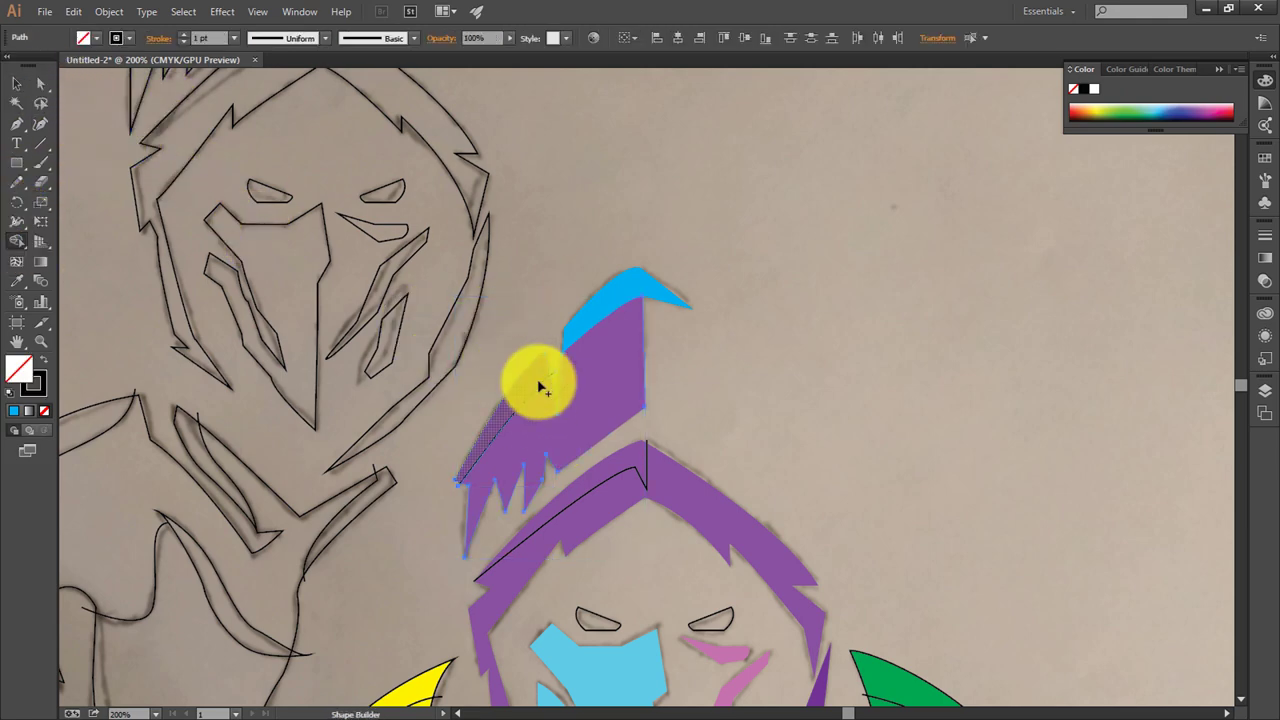
left_click(96, 38)
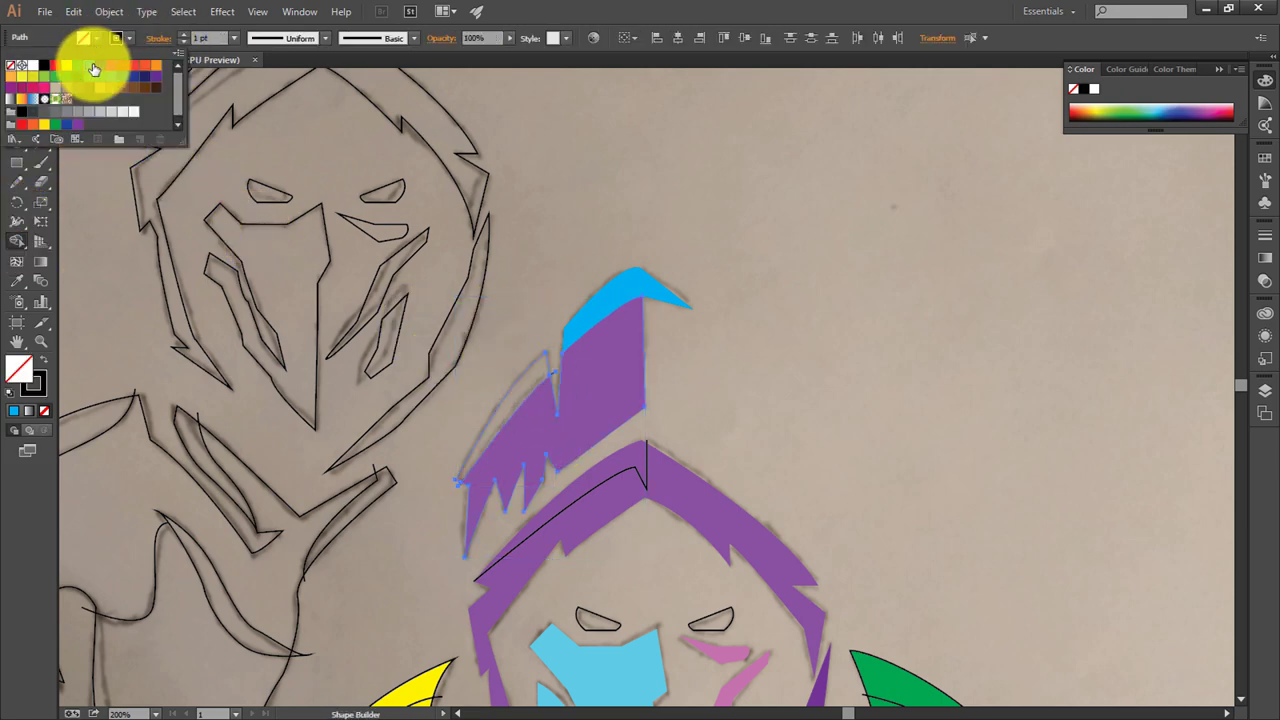
left_click(526, 392)
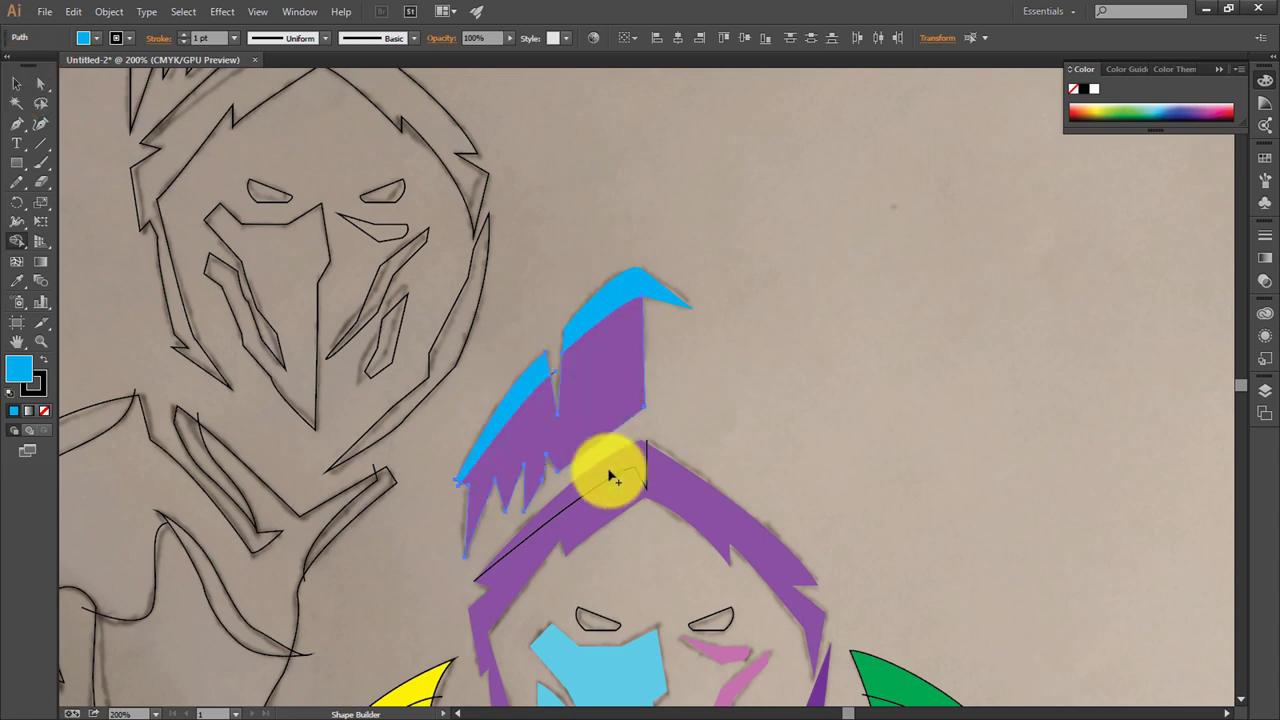
Step: Fill the hood's top strip cyan and fit the whole artwork in view
left_click(33, 110)
left_click(752, 433)
left_click(648, 506)
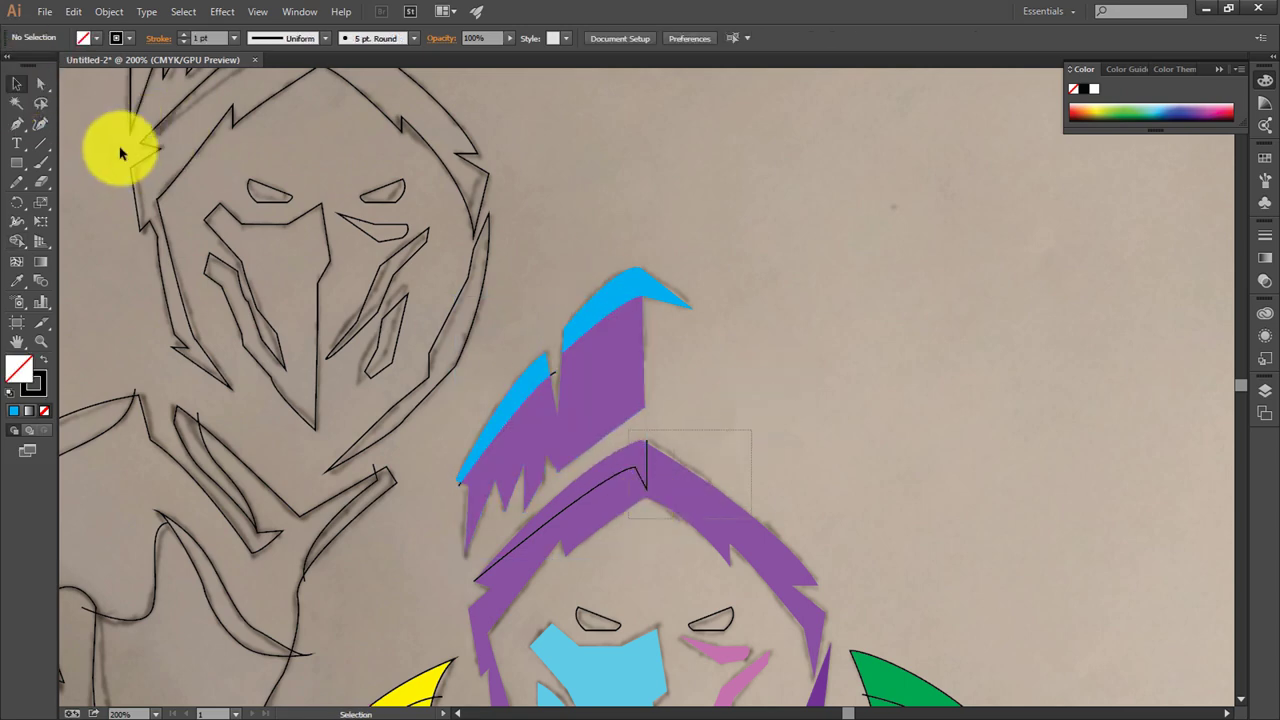
left_click(17, 241)
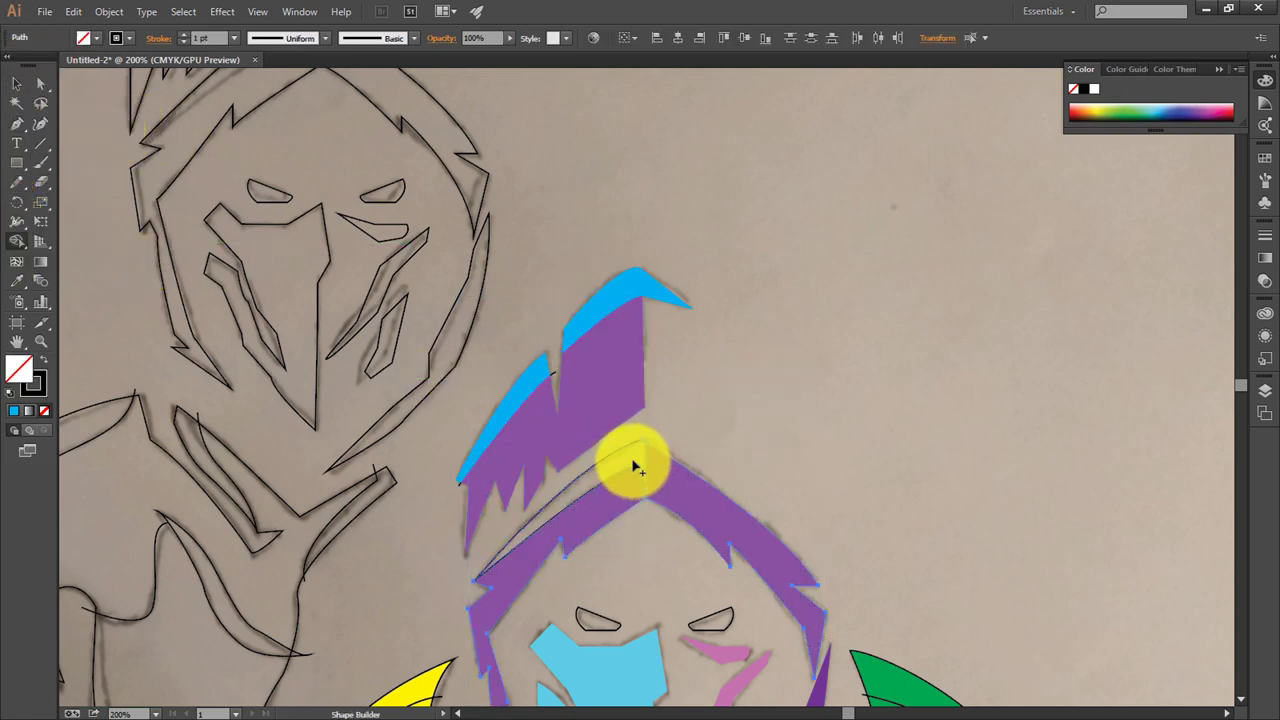
left_click(96, 37)
left_click(92, 68)
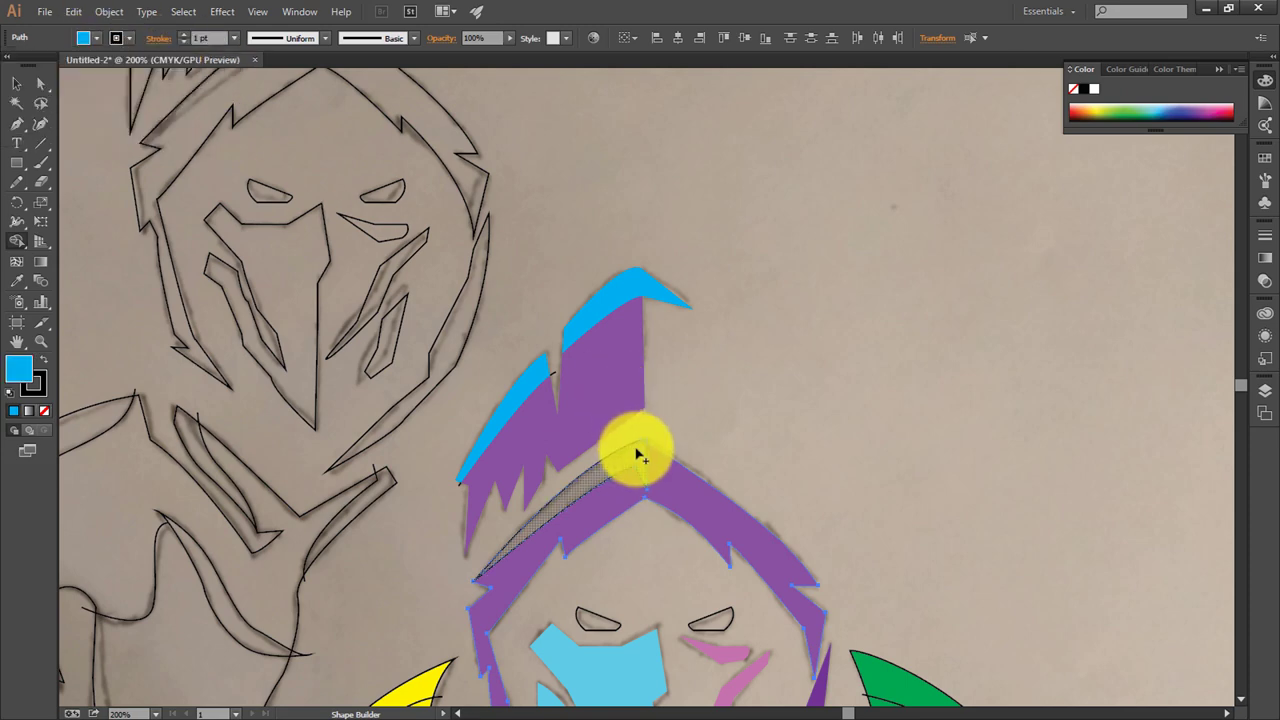
left_click(41, 84)
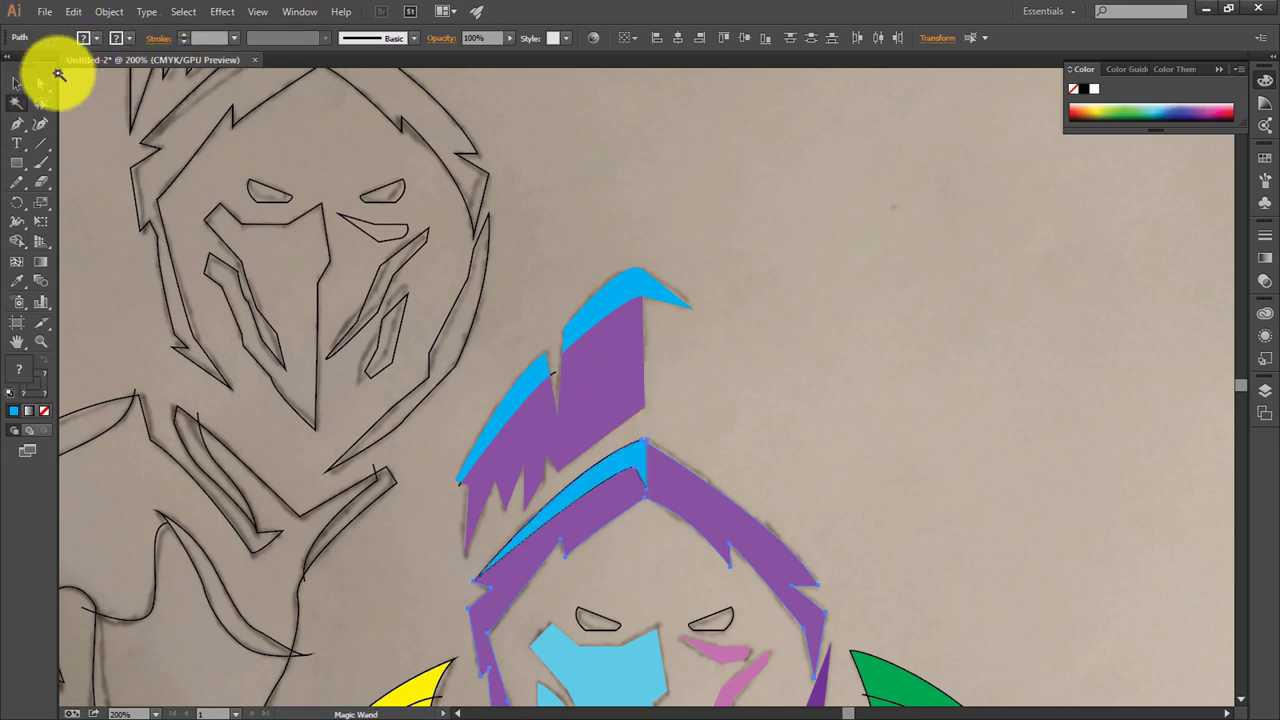
left_click(630, 185)
key("ctrl+0")
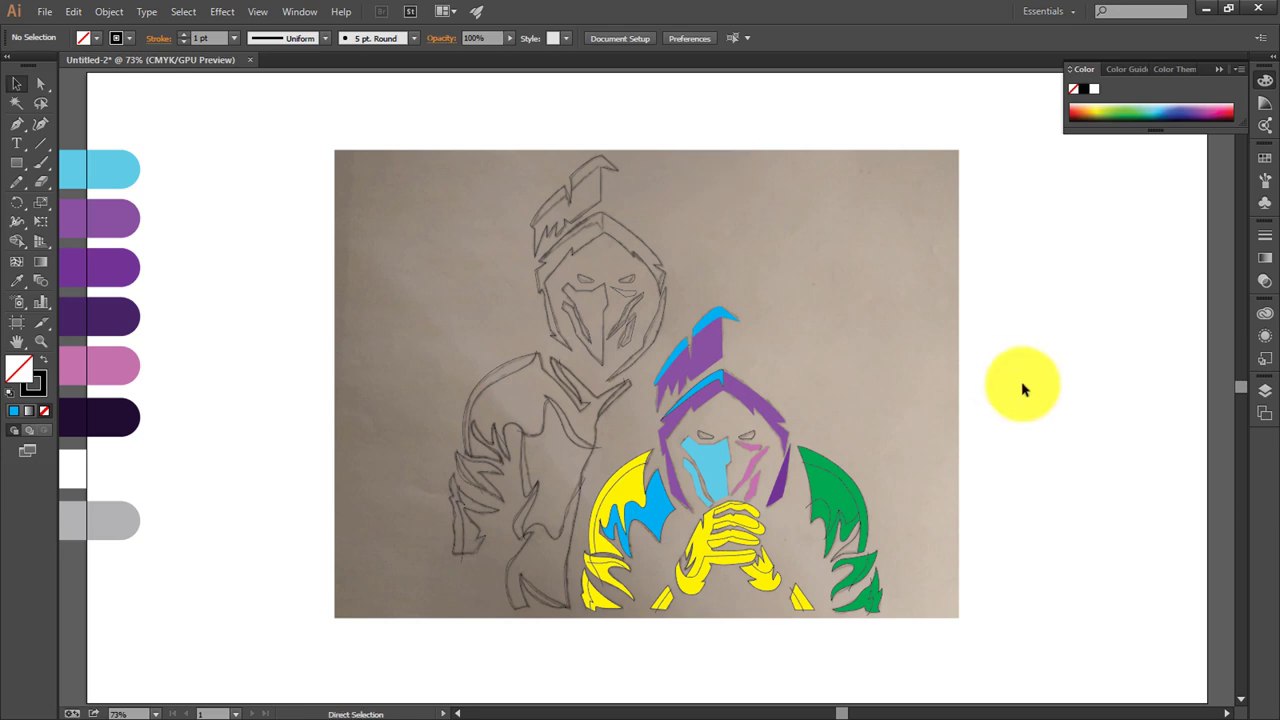
Step: Make the front figure's first yellow shoulder piece dark purple with the Eyedropper
key("ctrl+plus")
key("ctrl+plus")
key("ctrl+0")
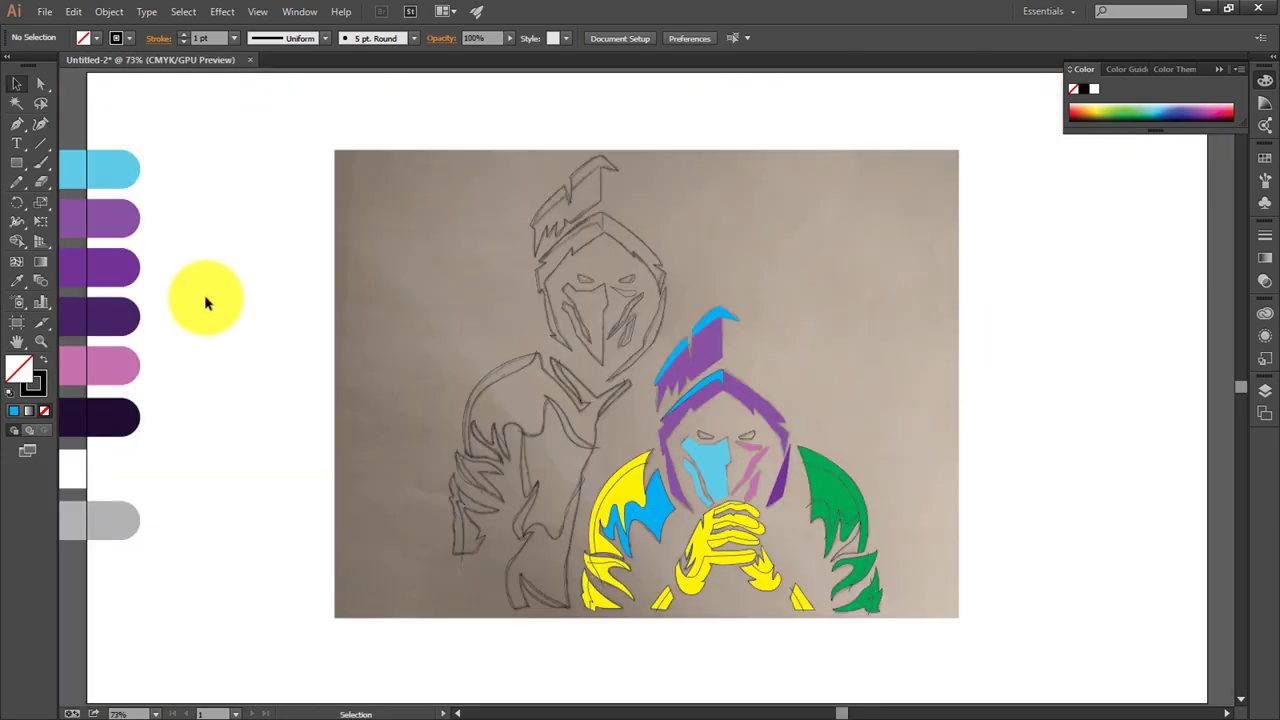
key("v")
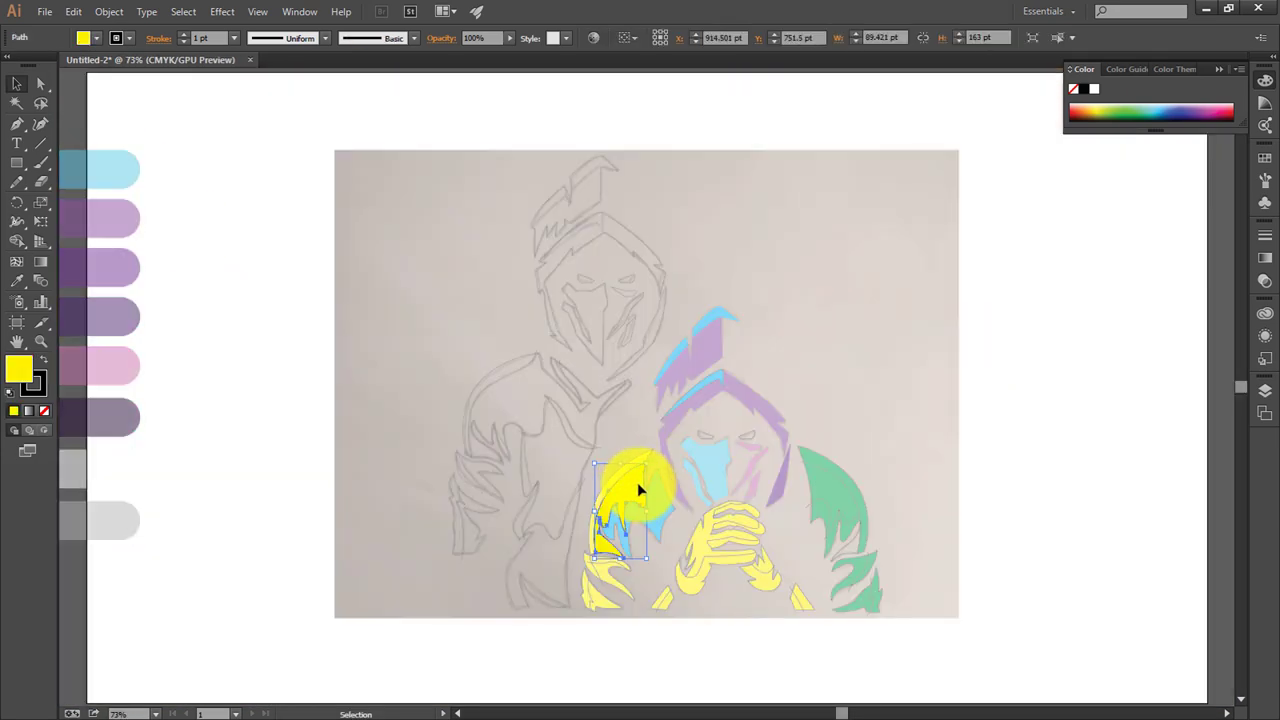
left_click(940, 405)
left_click(668, 520)
key("i")
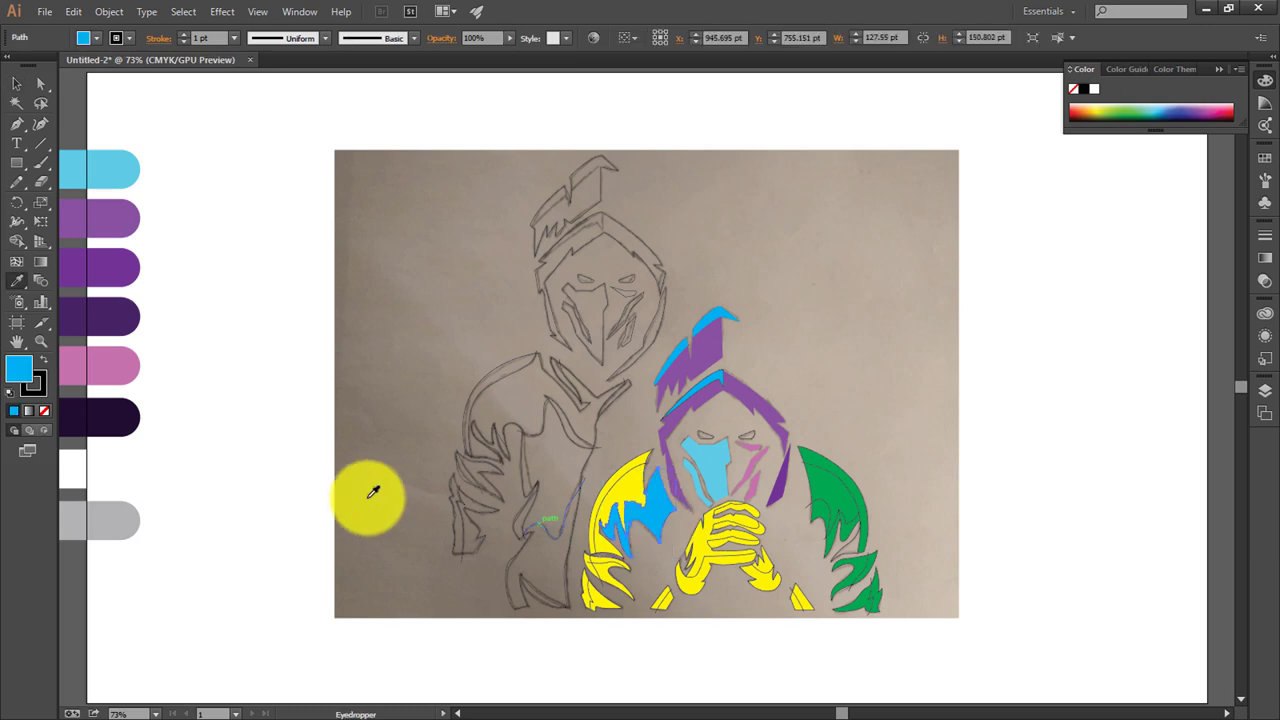
left_click(137, 316)
Step: Make the shoulder arc light blue and the large yellow shoulder shape dark purple
left_click(619, 478)
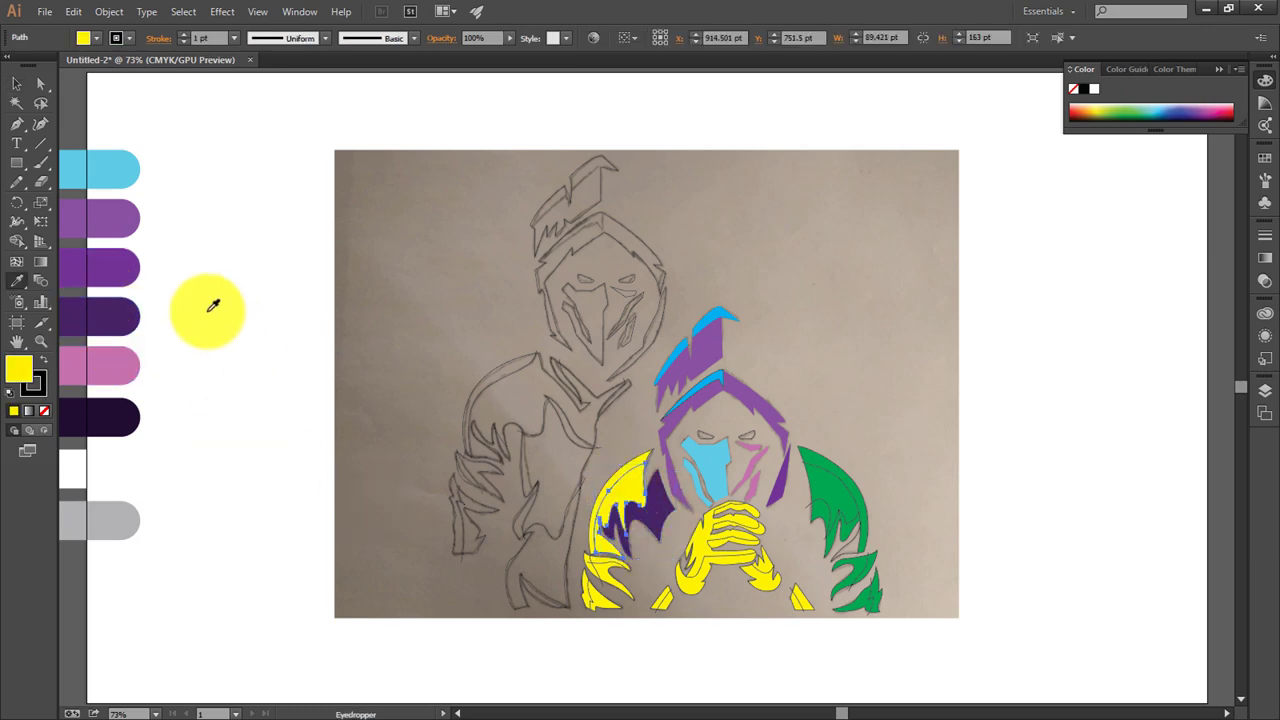
key("v")
left_click(657, 497)
left_click(633, 472)
key("i")
left_click(102, 160)
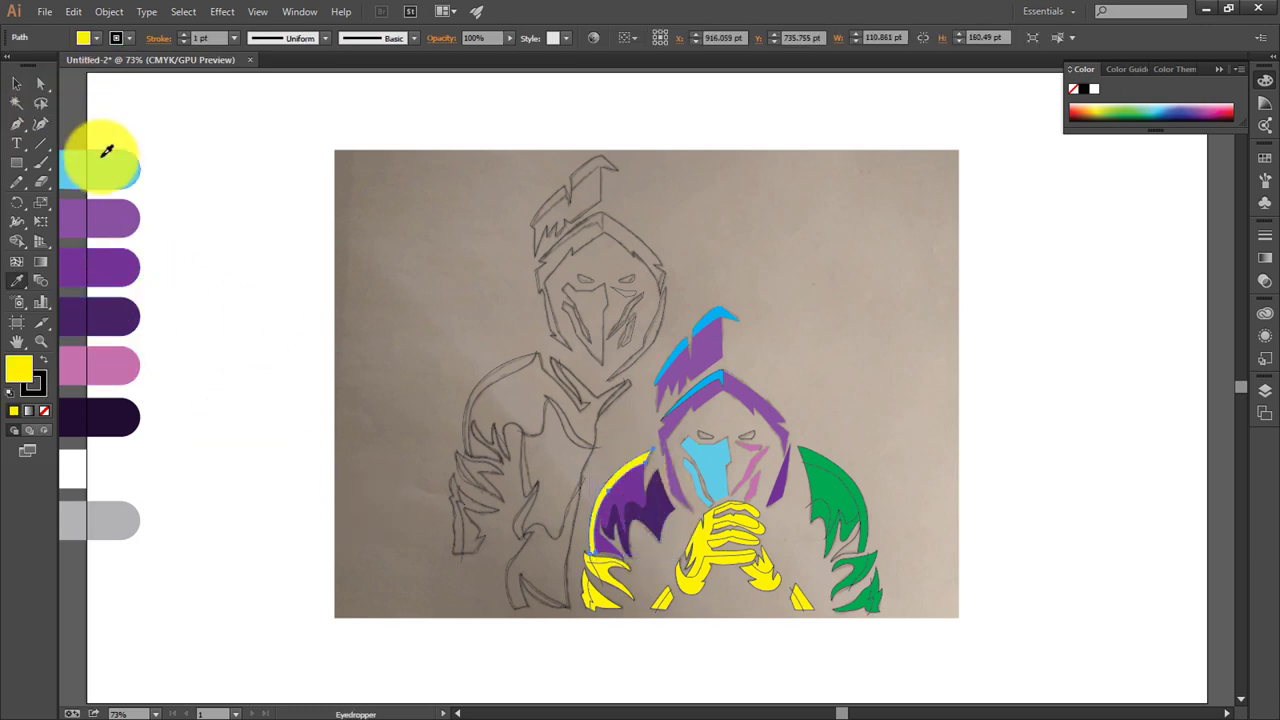
key("v")
key("i")
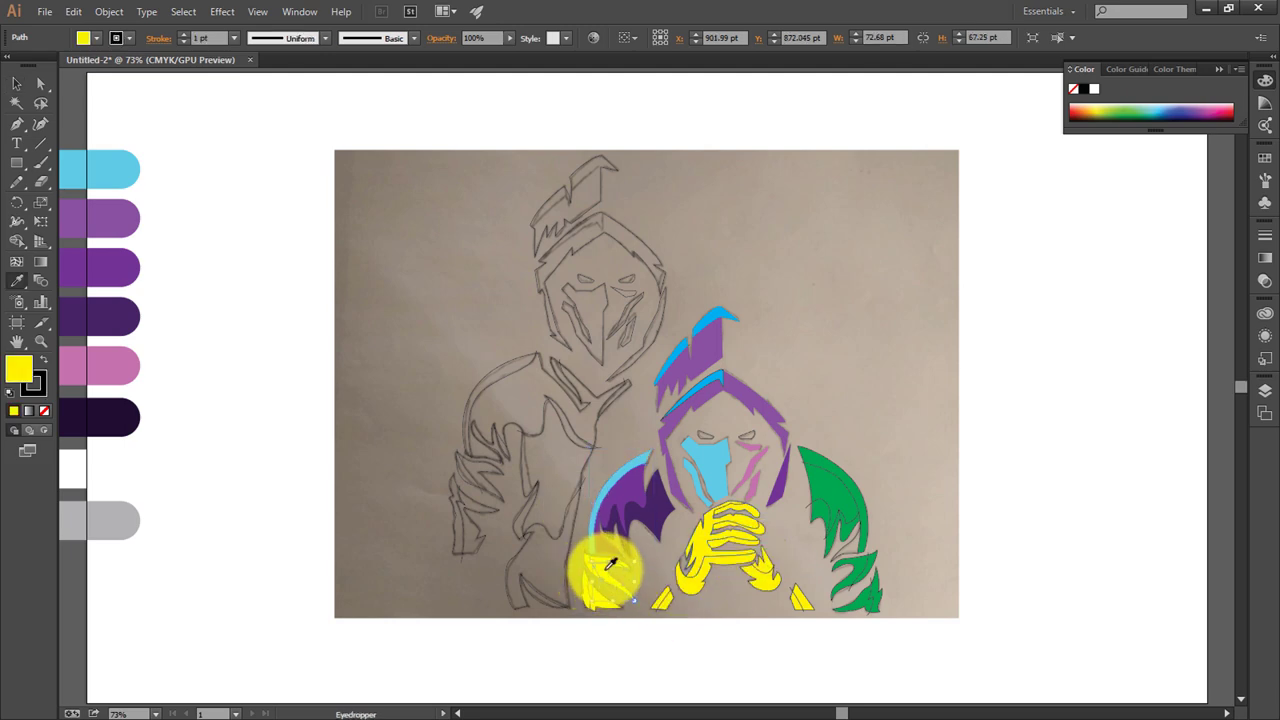
left_click(113, 320)
key("v")
Step: Recolour the smaller yellow shoulder shapes purple and light blue, then deselect all
left_click(596, 563)
key("i")
left_click(78, 320)
left_click(114, 266)
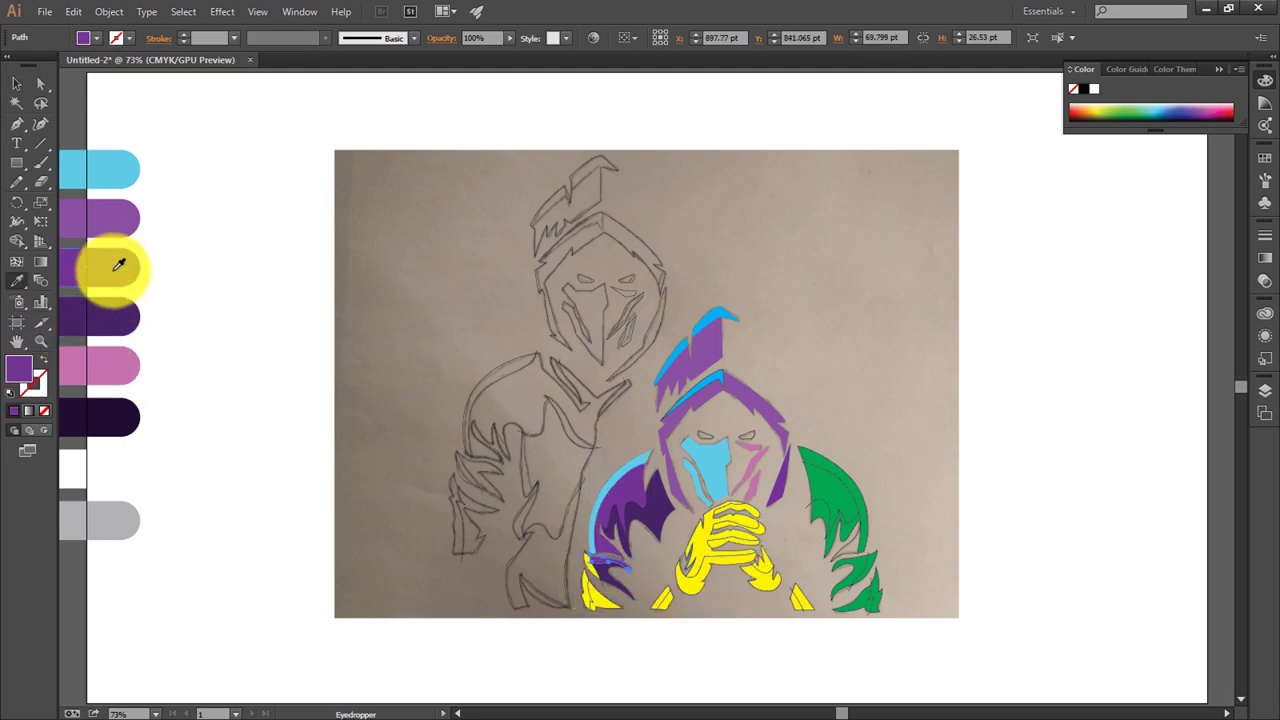
key("v")
key("i")
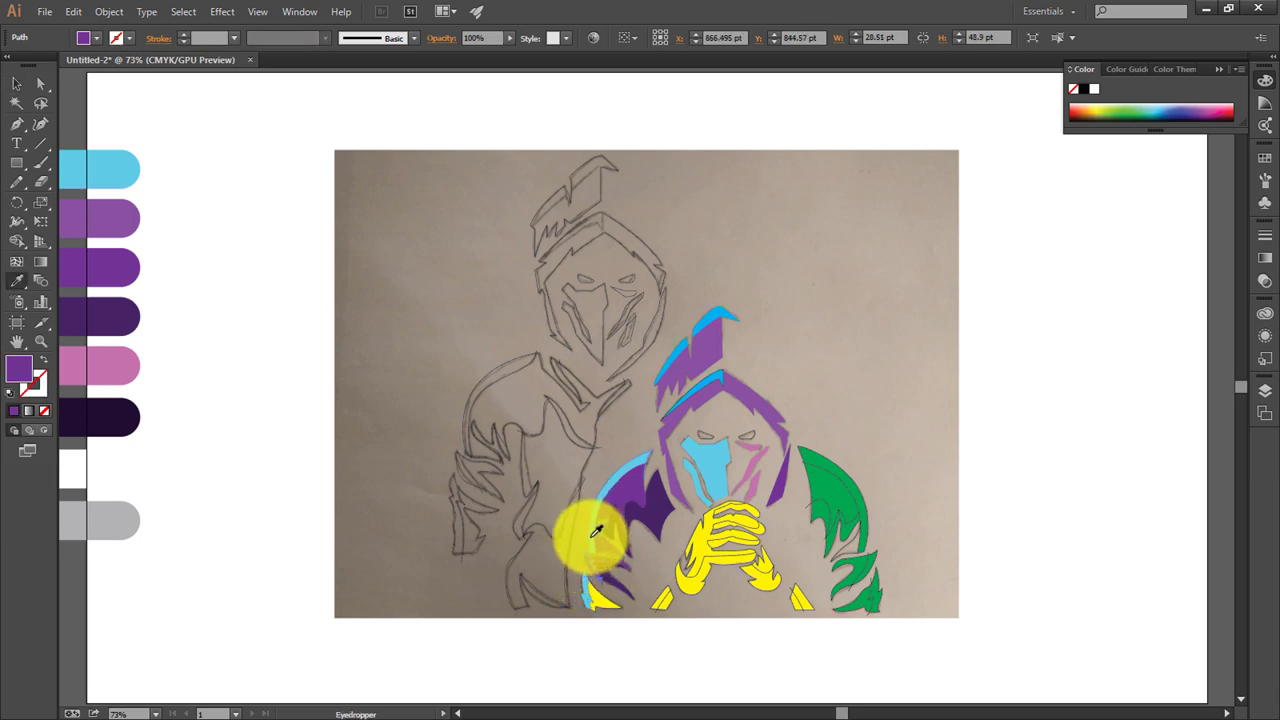
key("v")
left_click(598, 521)
key("v")
key("ctrl+shift+a")
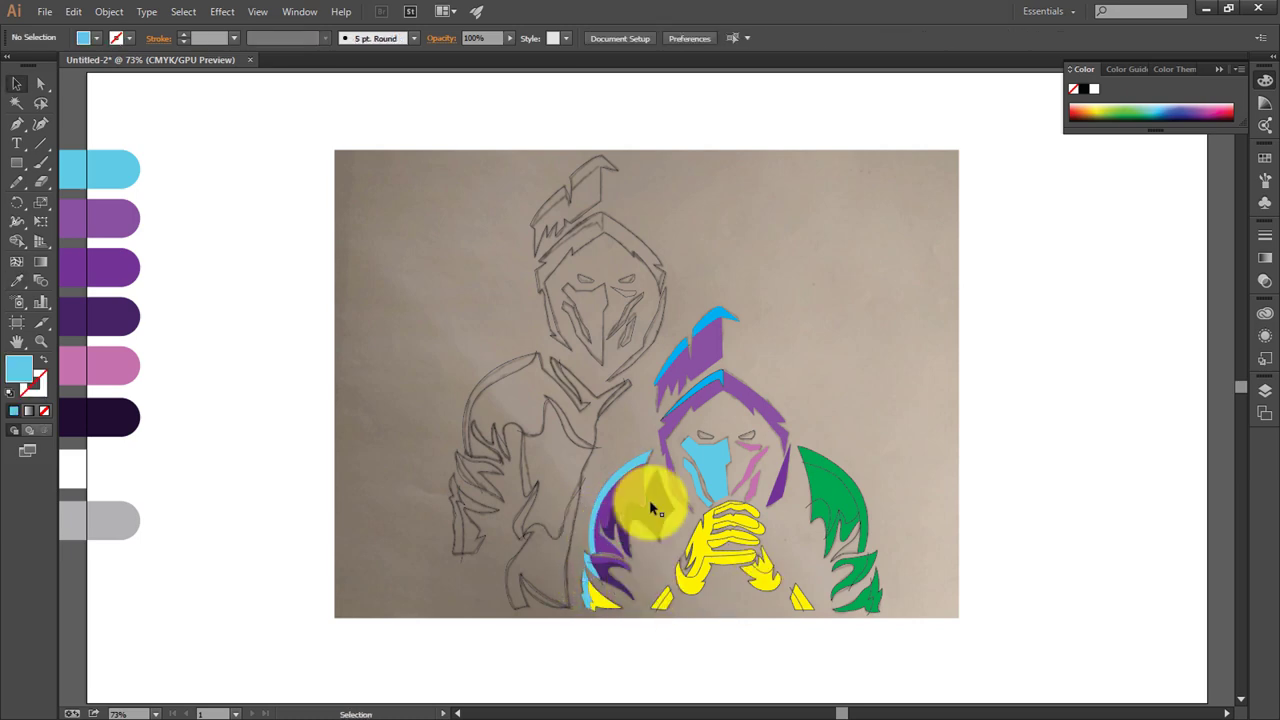
Step: Fill the small bottom shoulder shape dark purple and undo a mistaken recolour
left_click(607, 608)
key("i")
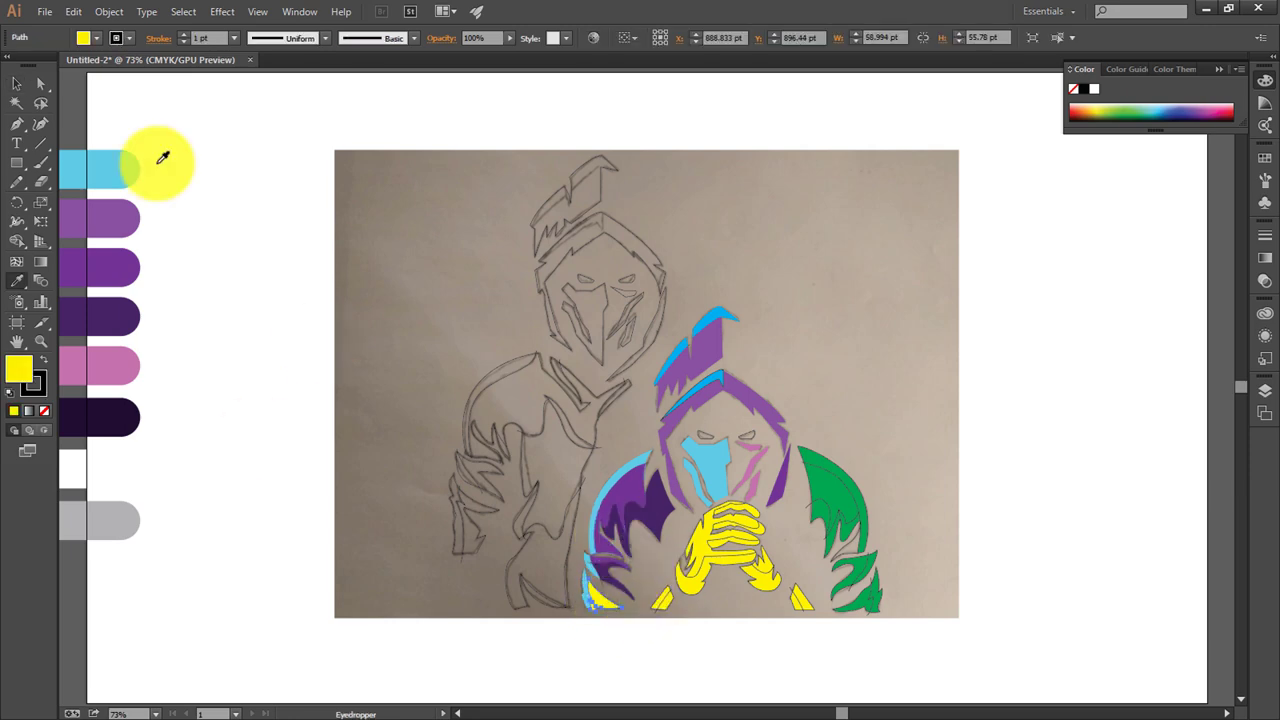
left_click(122, 281)
key("v")
left_click(671, 627)
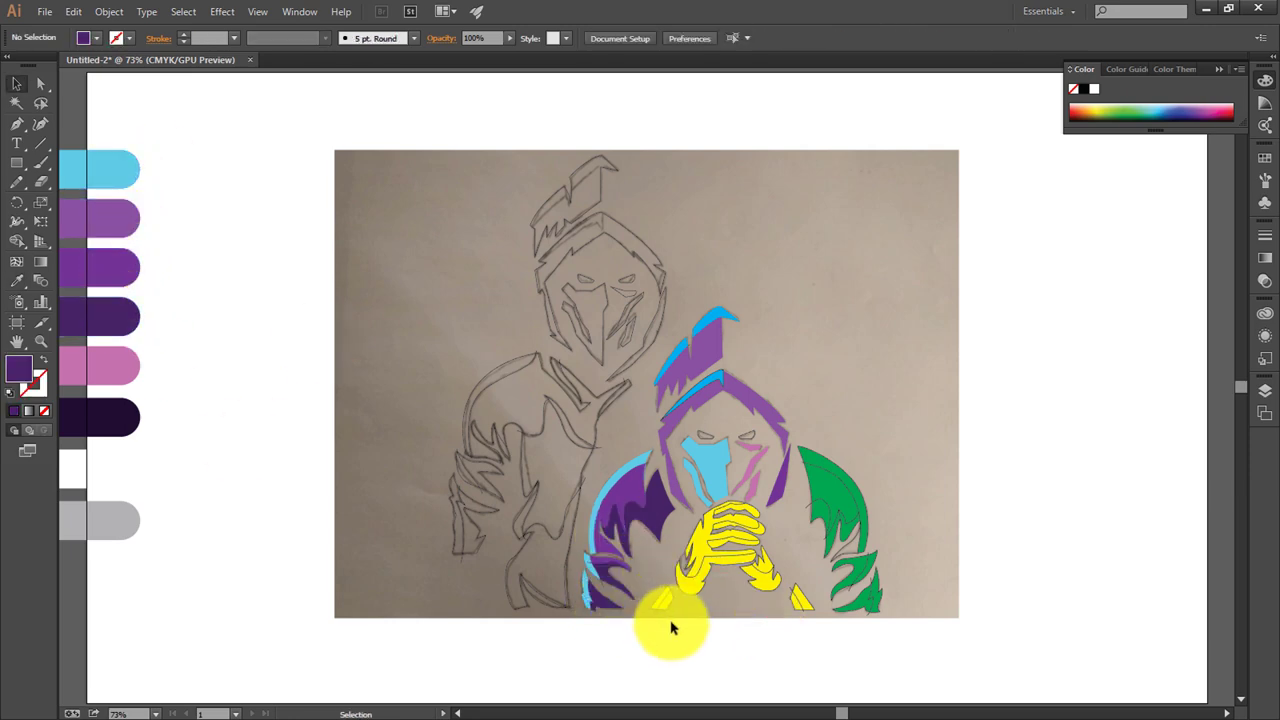
left_click(662, 603)
left_click(640, 512)
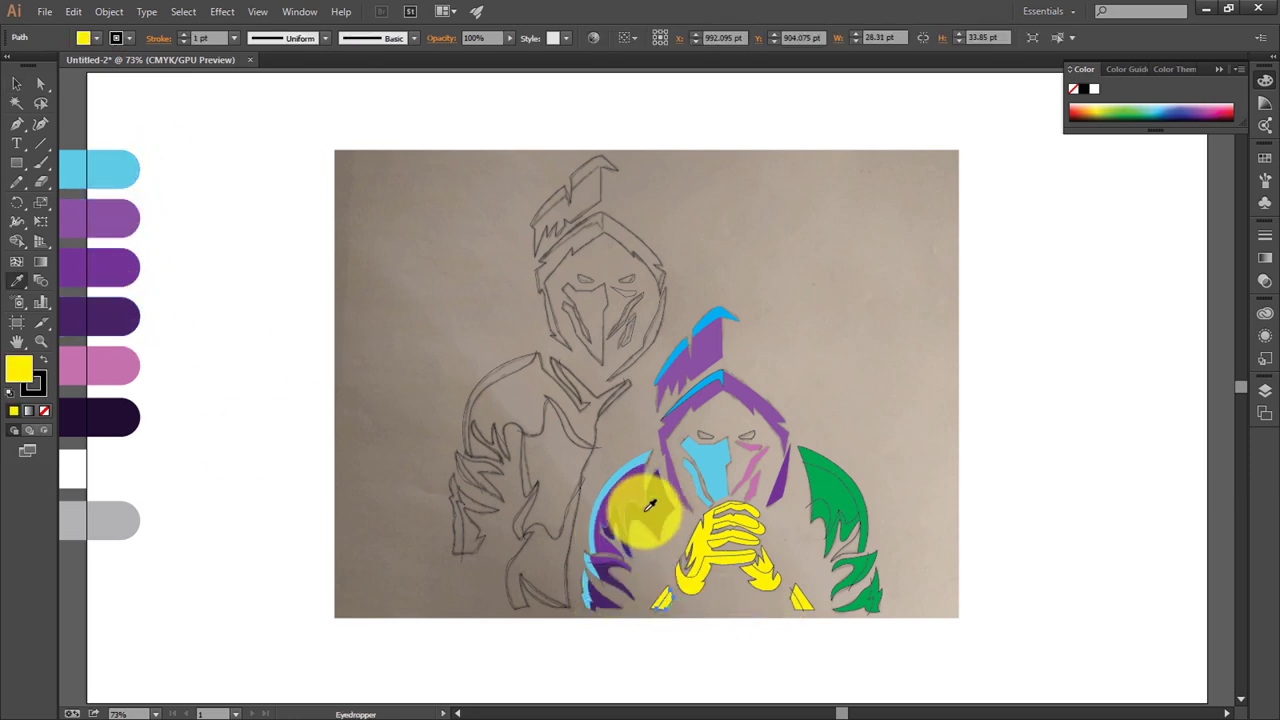
left_click(706, 517)
left_click(689, 598)
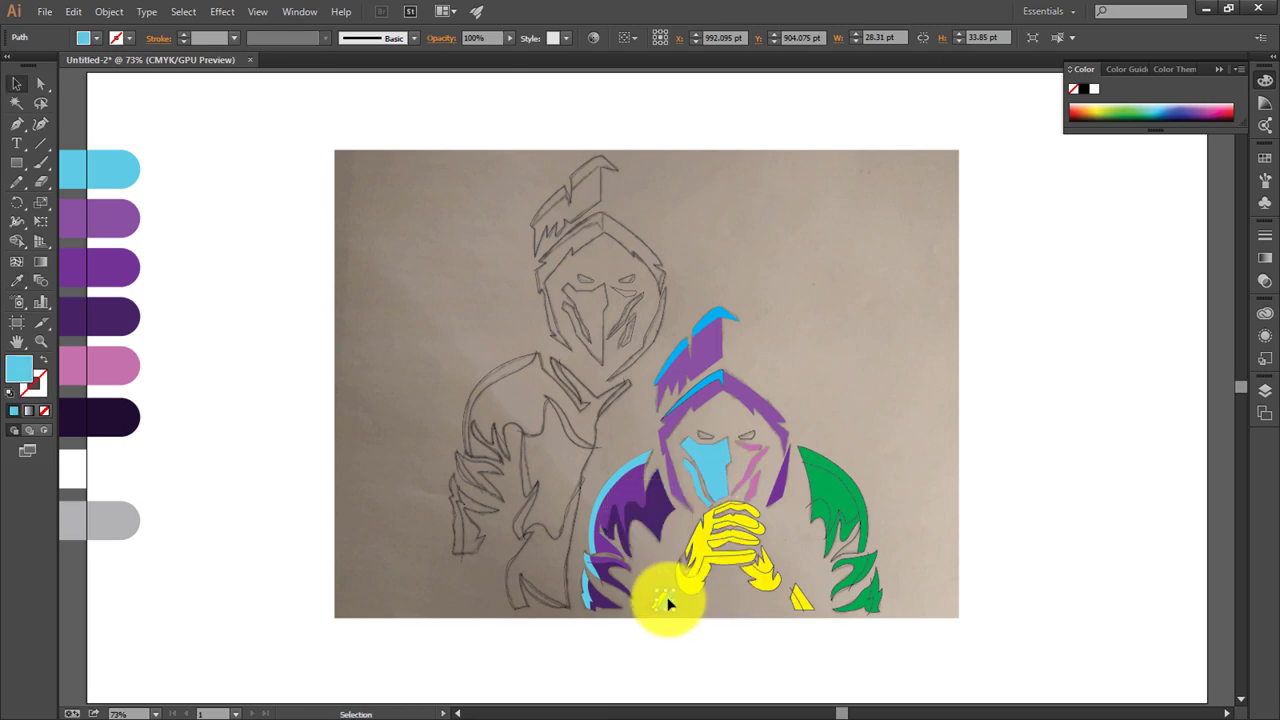
key("ctrl+z")
Step: Sample the mask's light blue onto the small triangle beneath the left arm
scroll(686, 549, "up", 4)
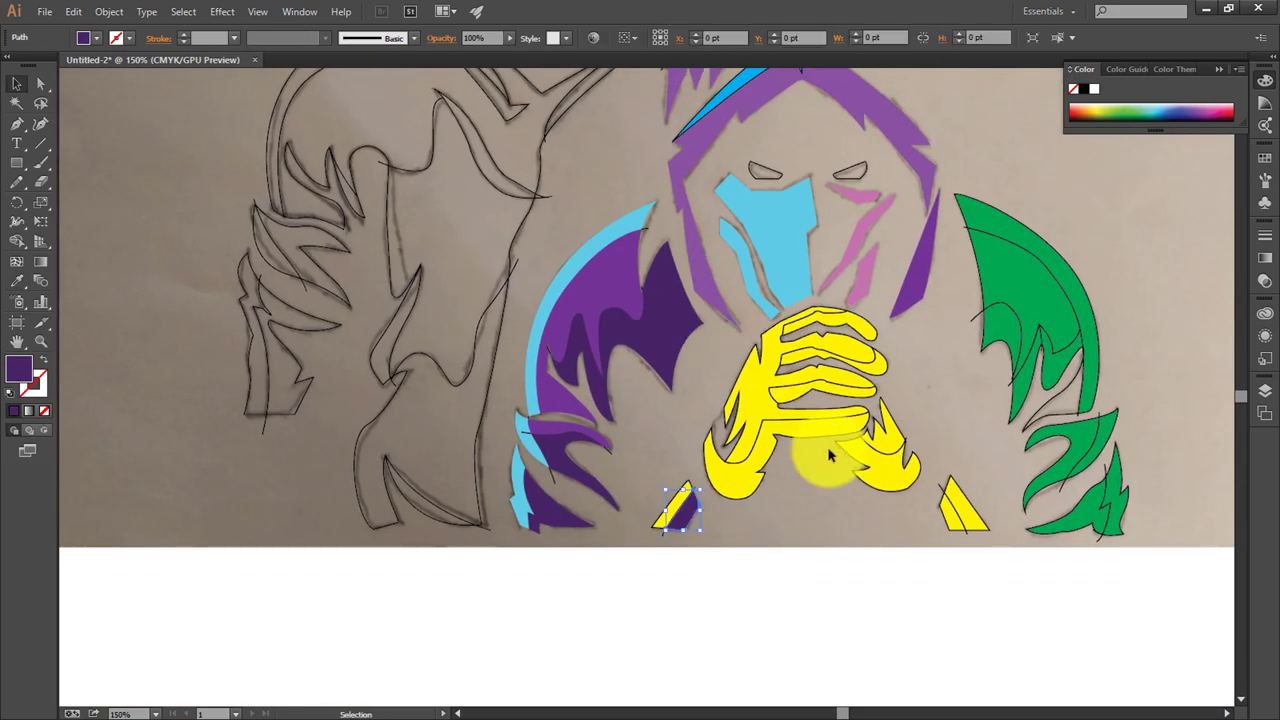
left_click(770, 292)
left_click(682, 500)
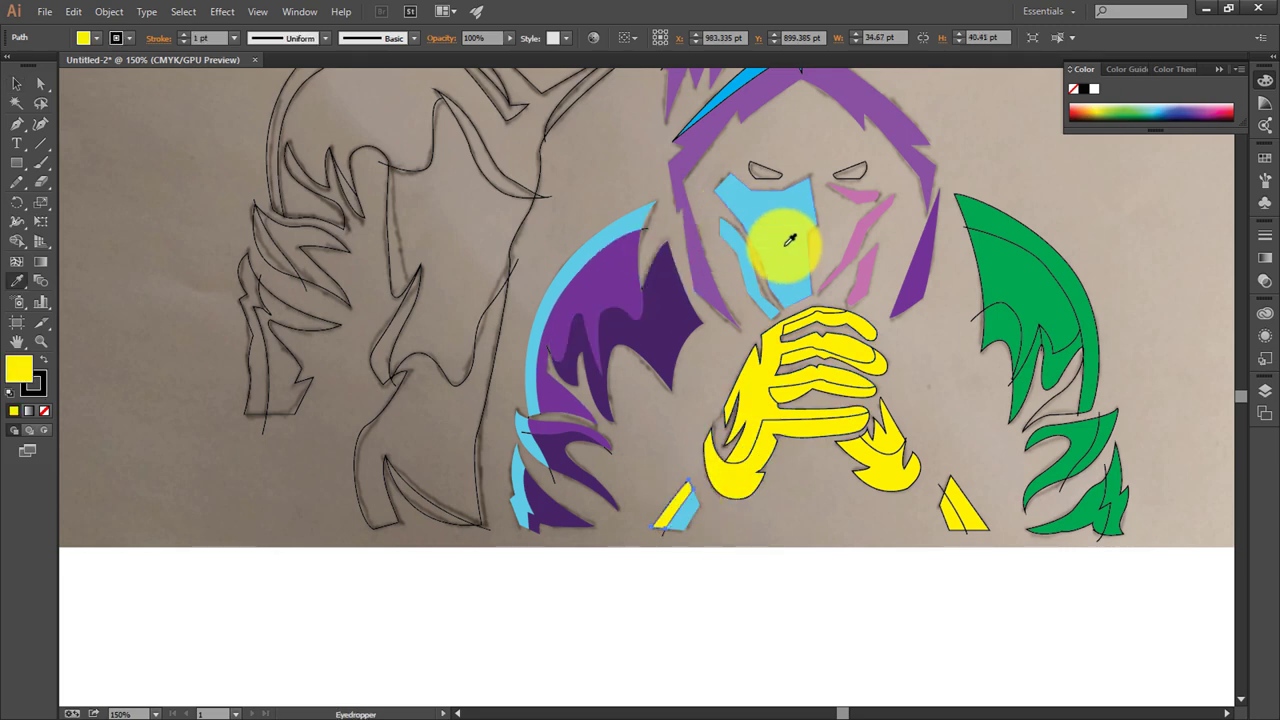
left_click(766, 224)
left_click(683, 517)
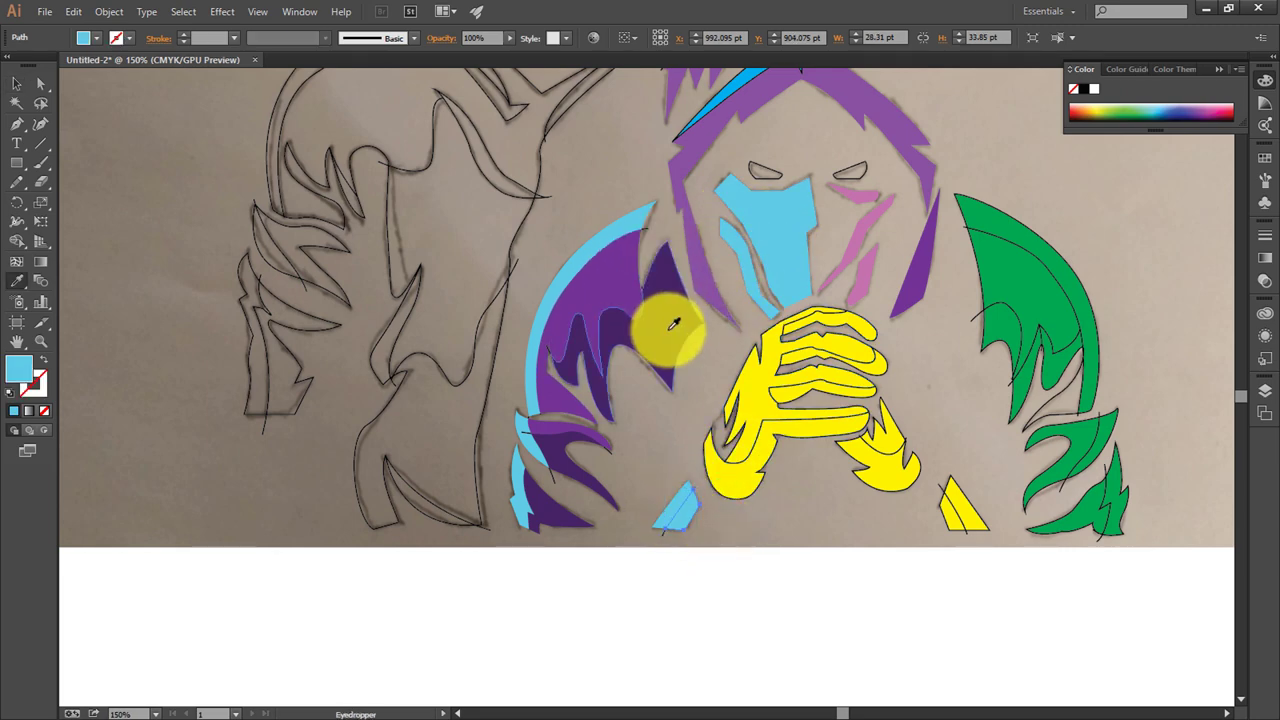
left_click(600, 306)
key("v")
left_click(733, 487)
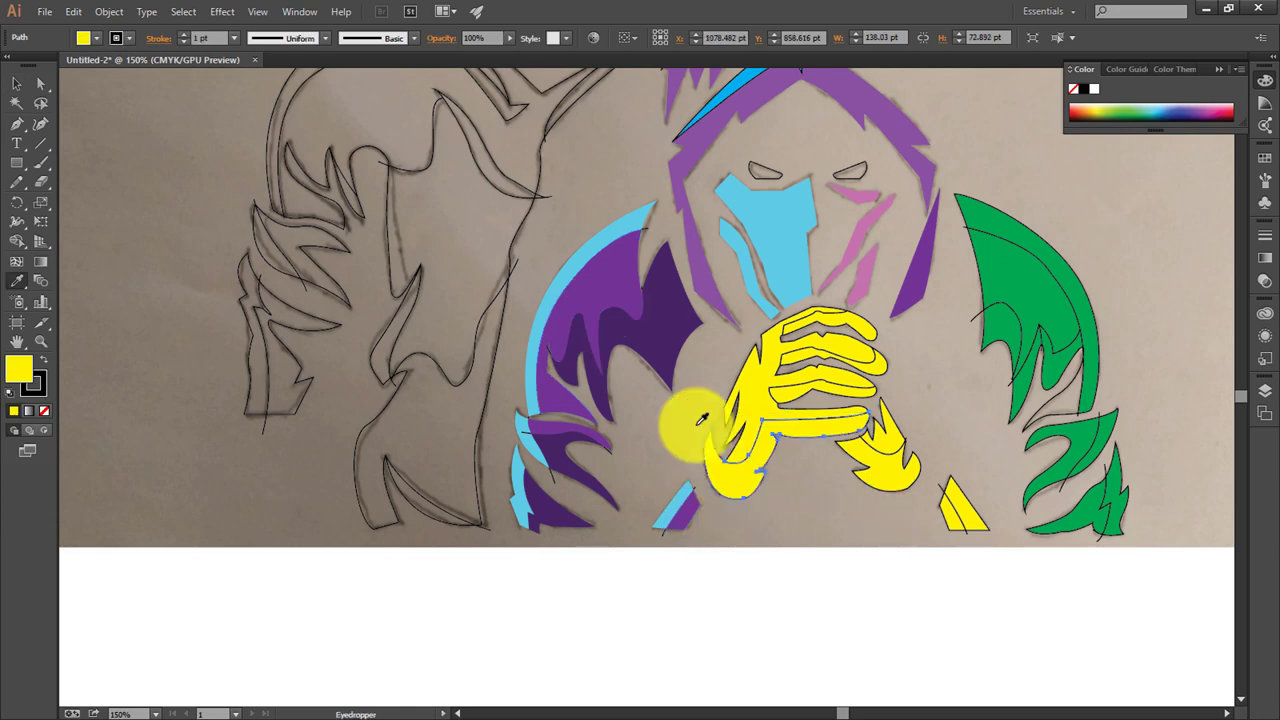
key("ctrl+0")
Step: Fill the front figure's yellow clasped hands white using the white swatch
key("i")
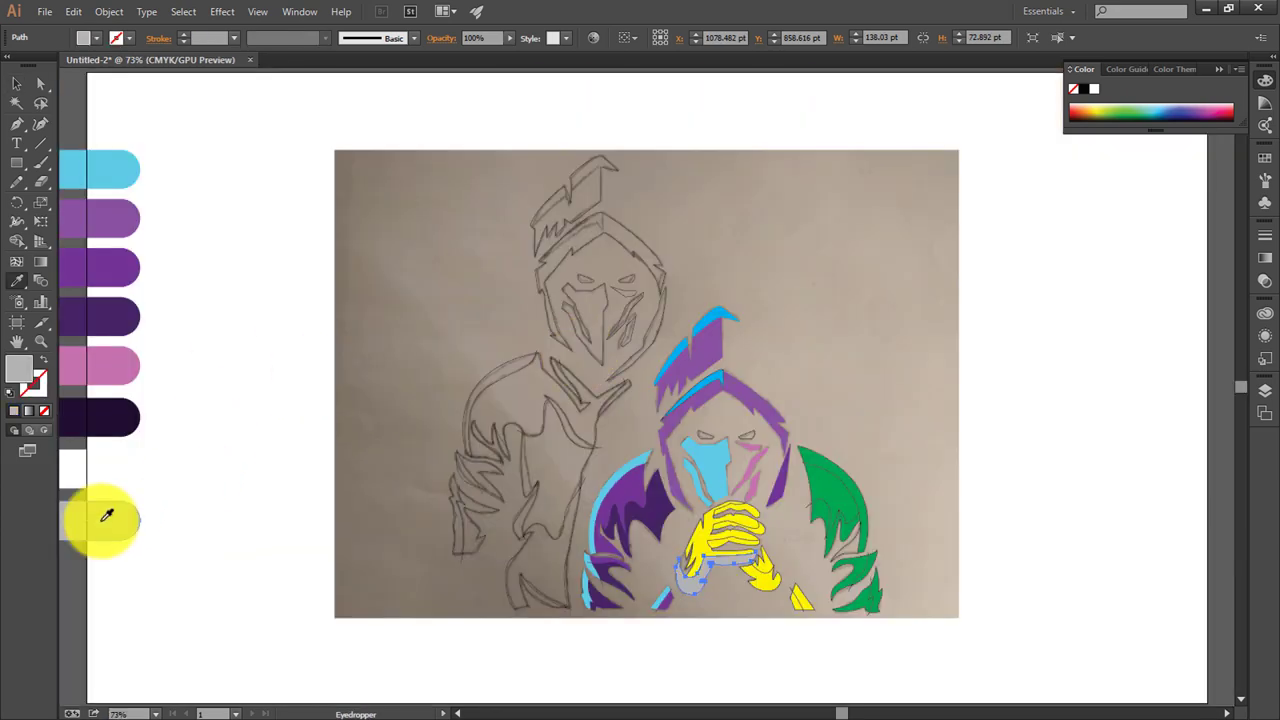
key("v")
left_click(700, 545)
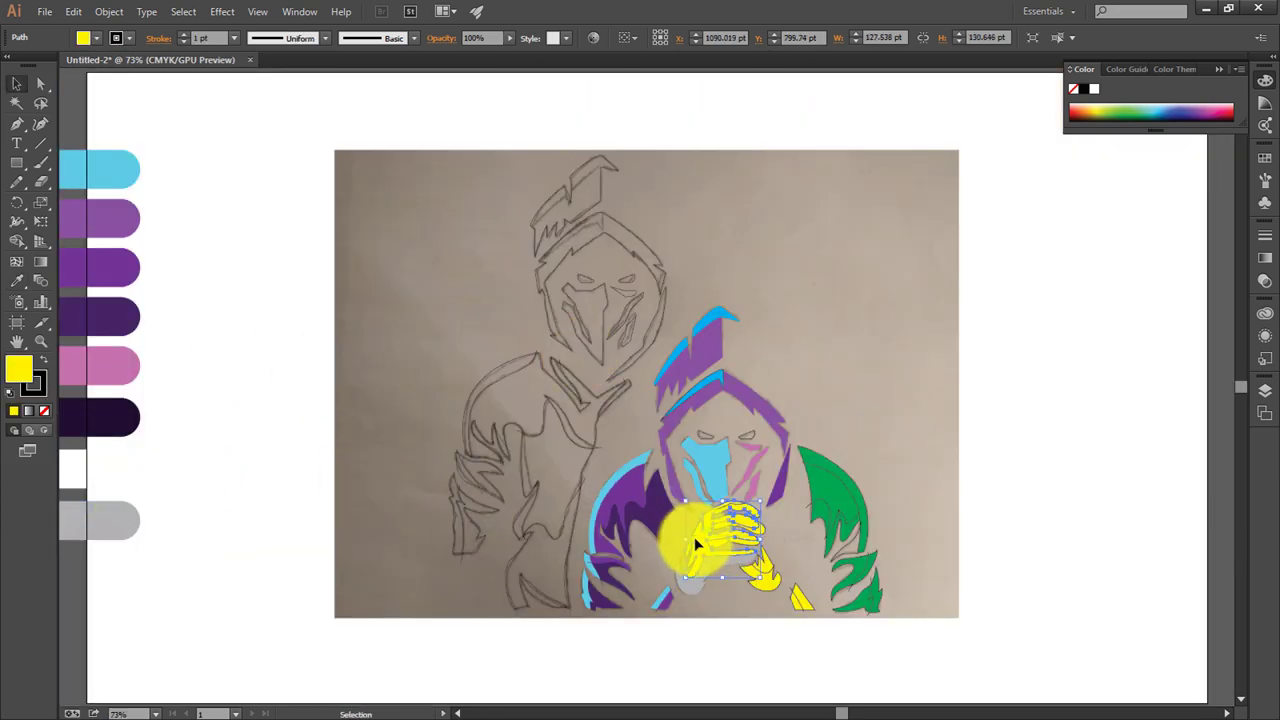
key("i")
left_click(76, 468)
key("v")
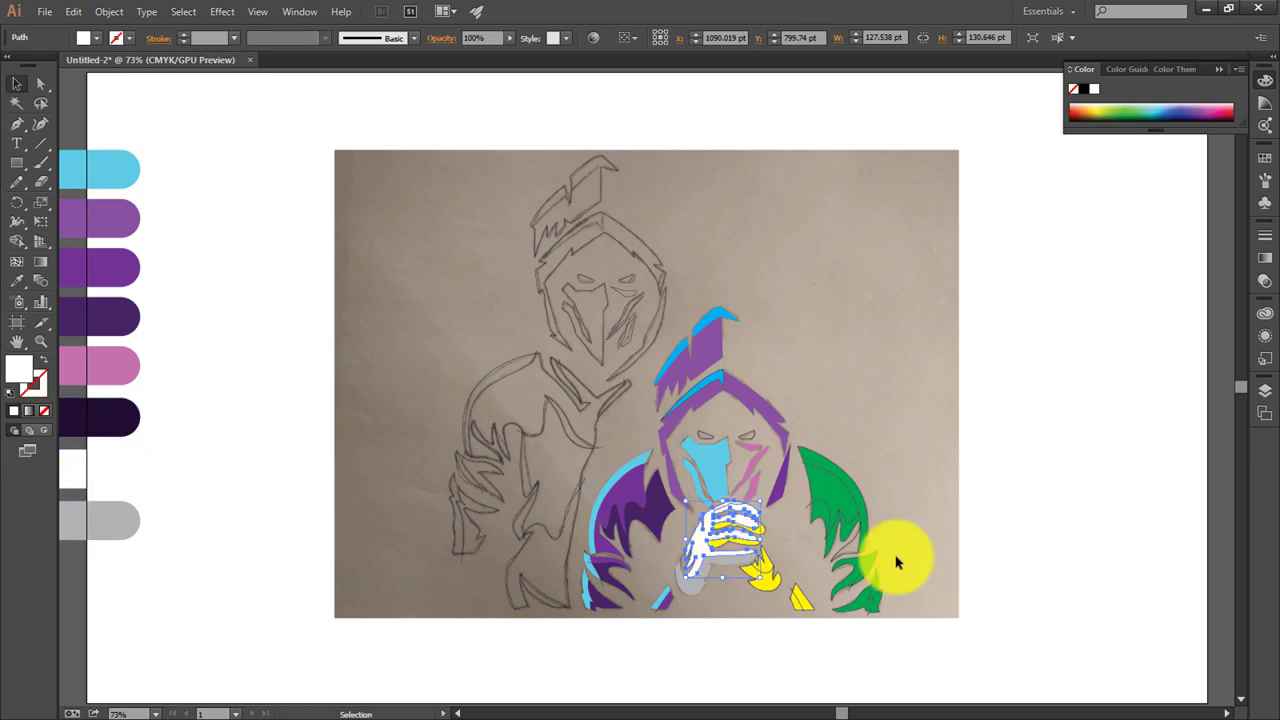
Step: Shade two hand pieces light grey, then deselect the artwork
key("i")
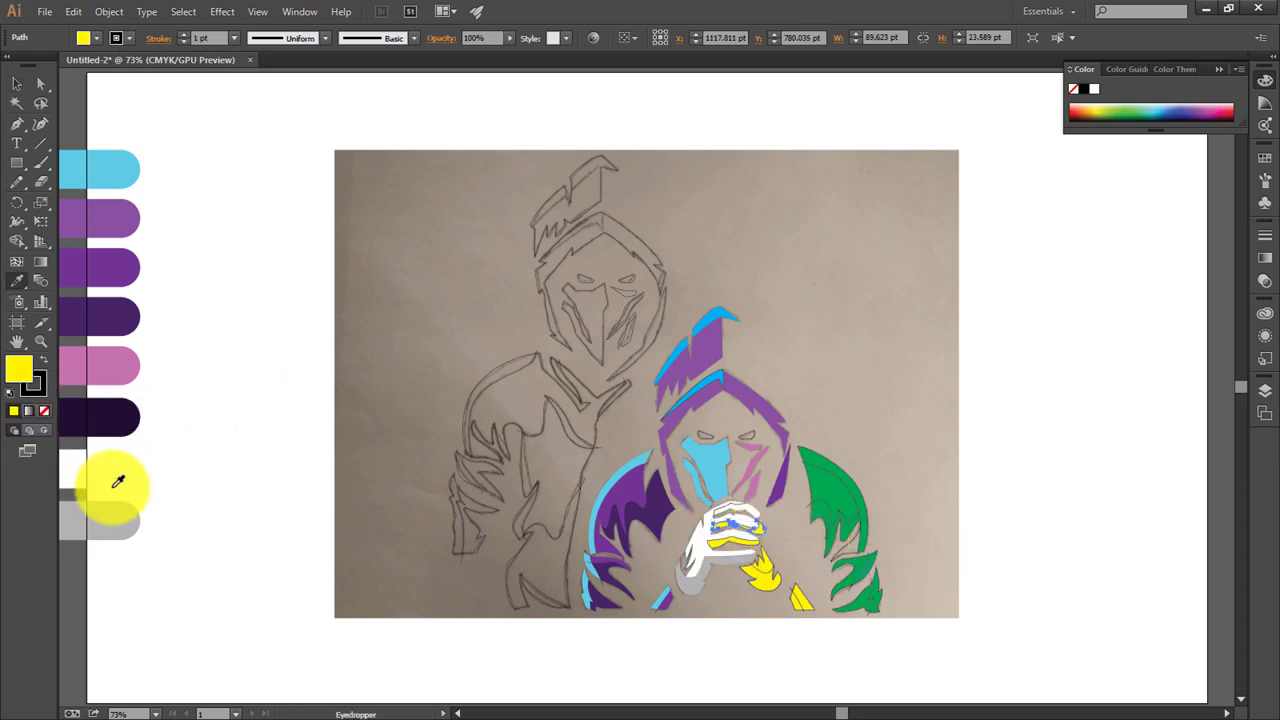
left_click(105, 515)
key("v")
key("i")
left_click(112, 525)
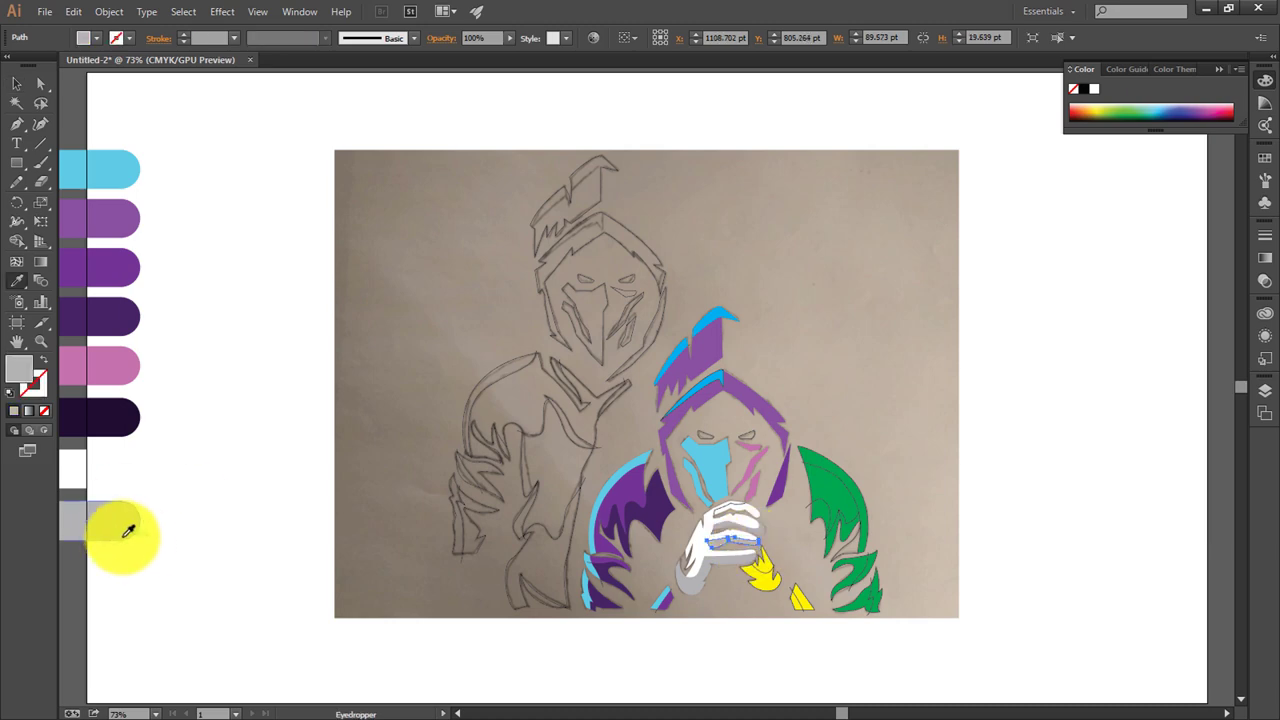
key("v")
left_click(842, 515)
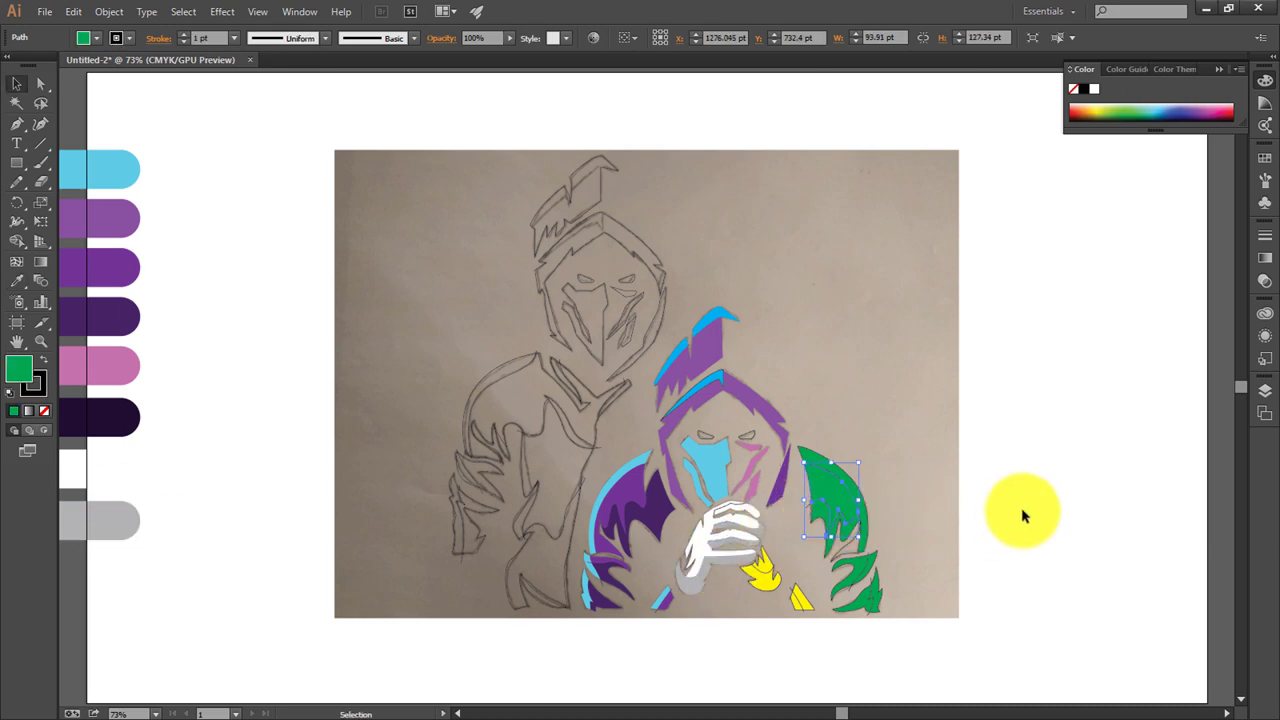
left_click(1023, 508)
key("i")
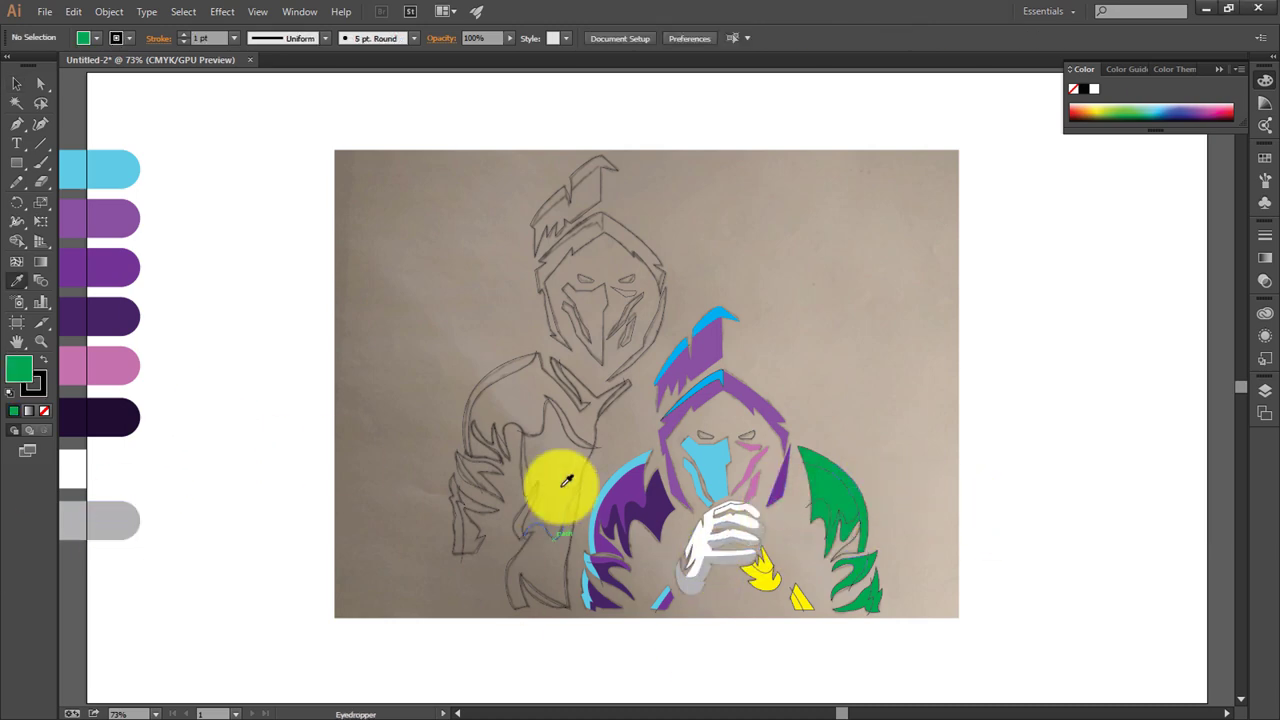
Step: Recolour the first right-side cloak pieces light purple, dark purple and pink
left_click(826, 503, "ctrl")
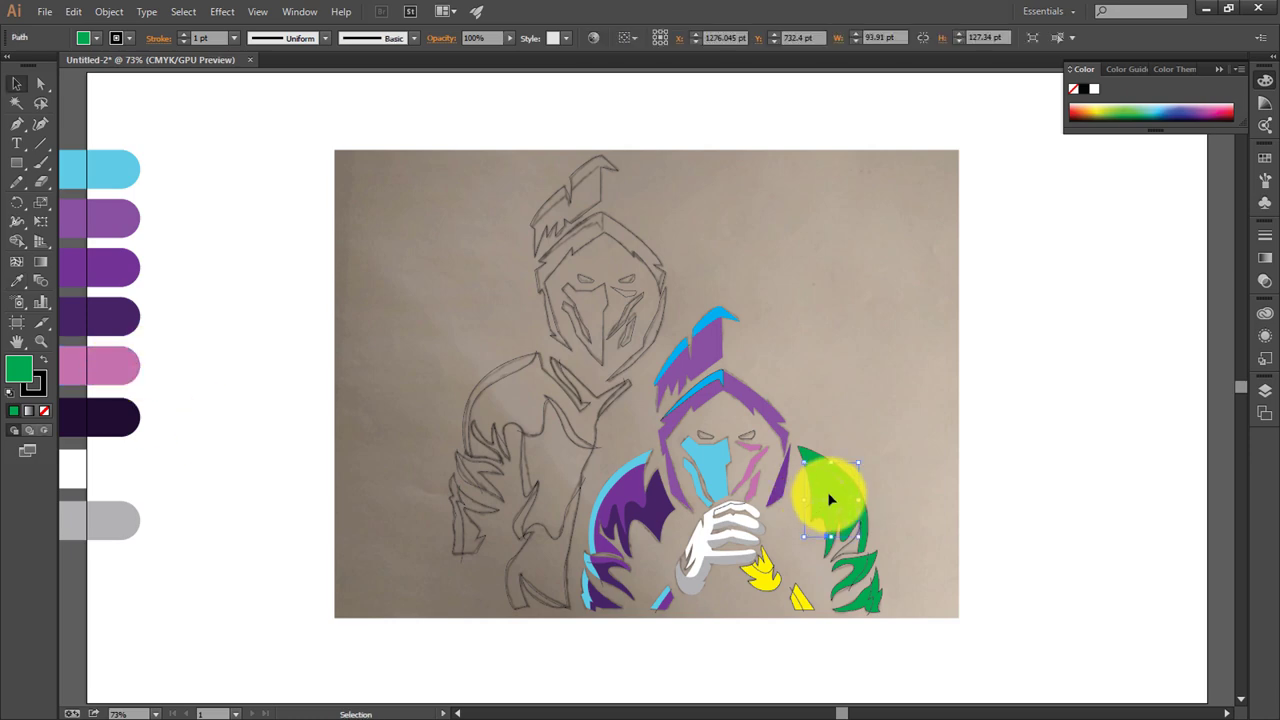
left_click(122, 212)
left_click(800, 527, "ctrl")
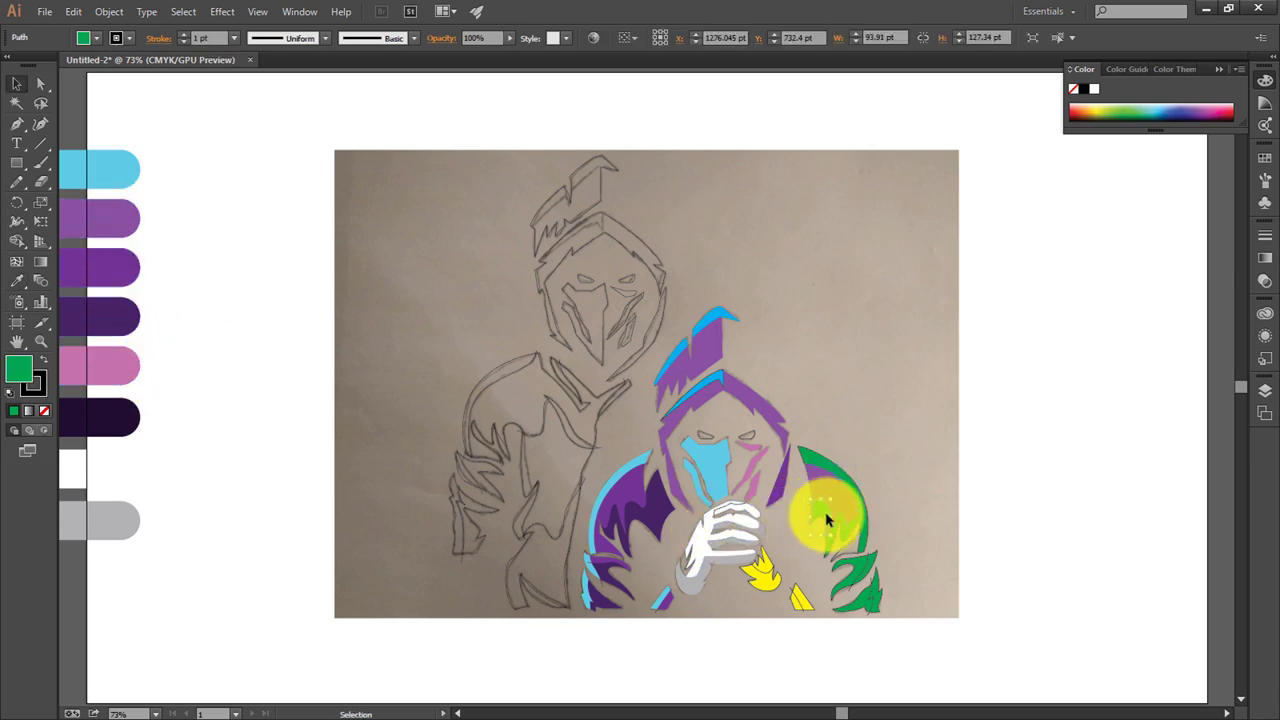
left_click(110, 318)
left_click(855, 487, "ctrl")
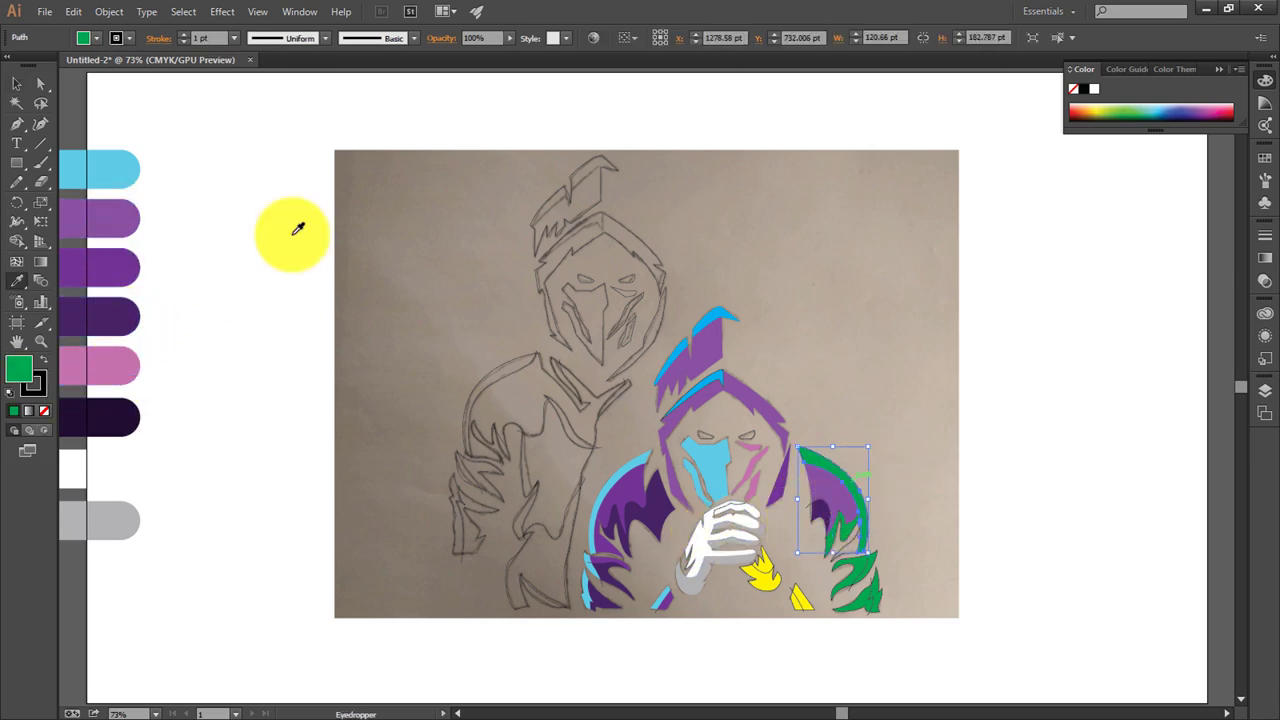
left_click(120, 365)
left_click(843, 537, "ctrl")
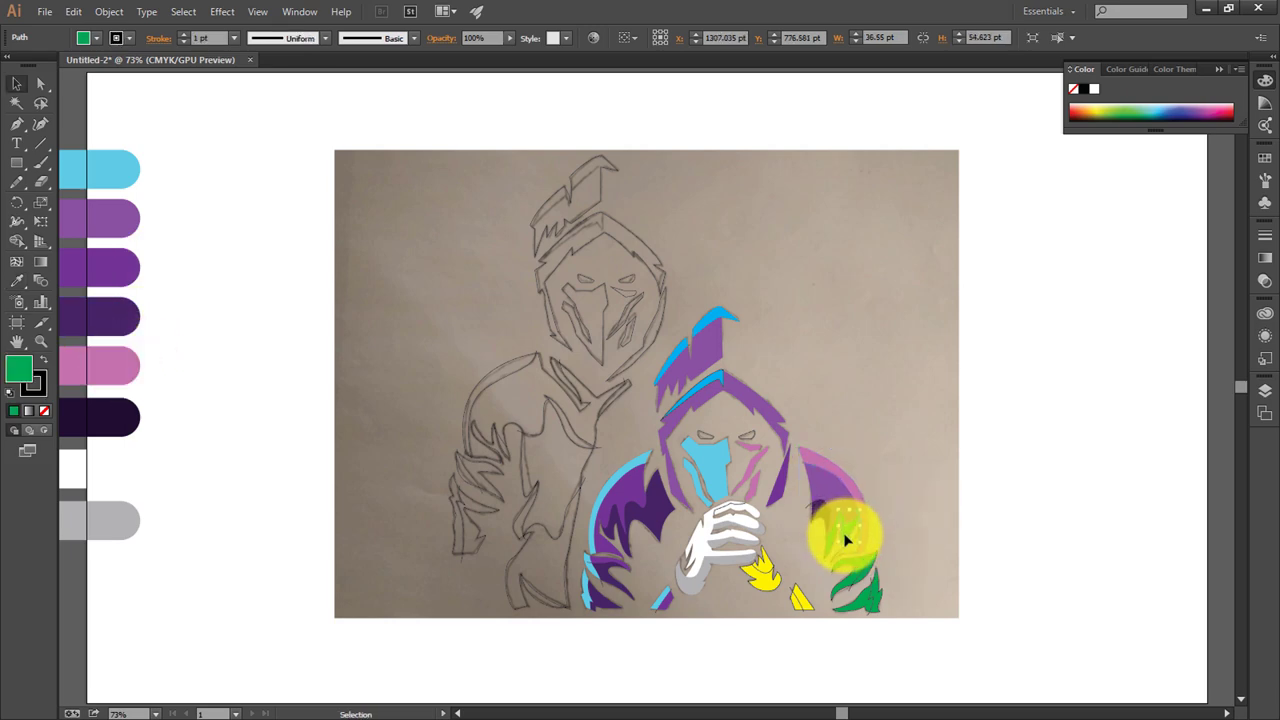
left_click(106, 316)
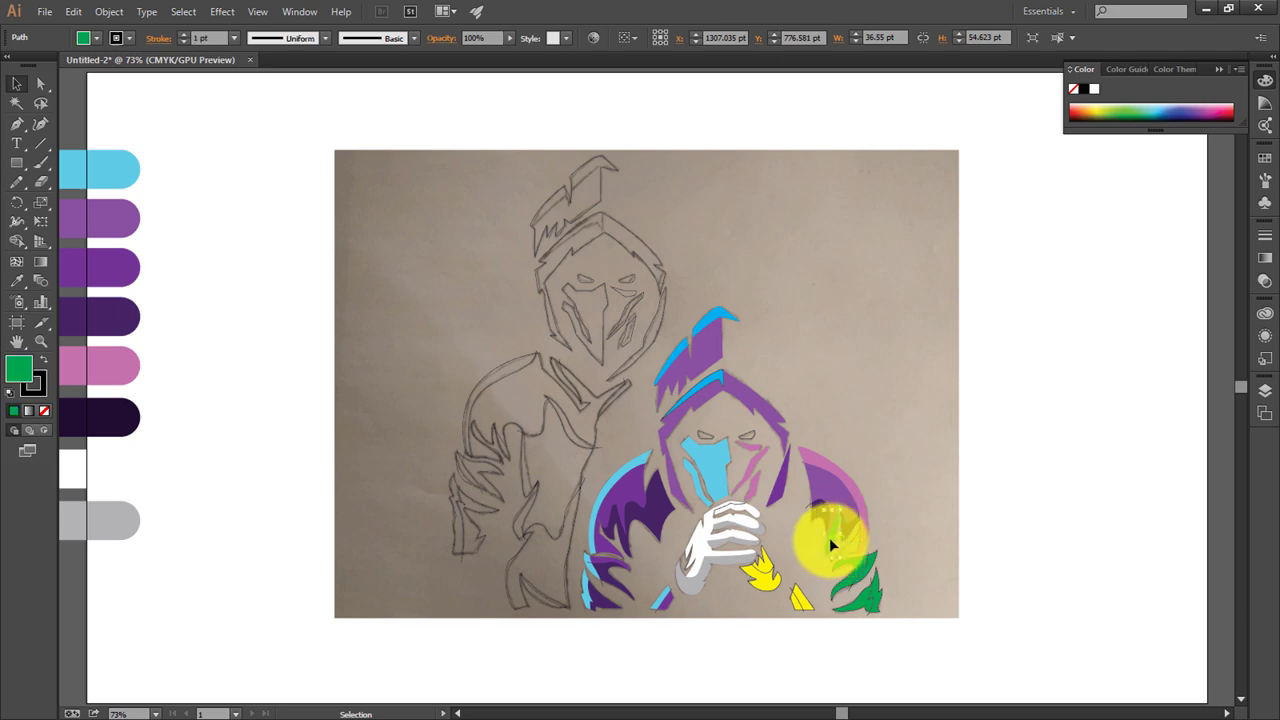
Step: Recolour another cloak piece pink and select the narrow green cloak piece
scroll(900, 520, "down", 2)
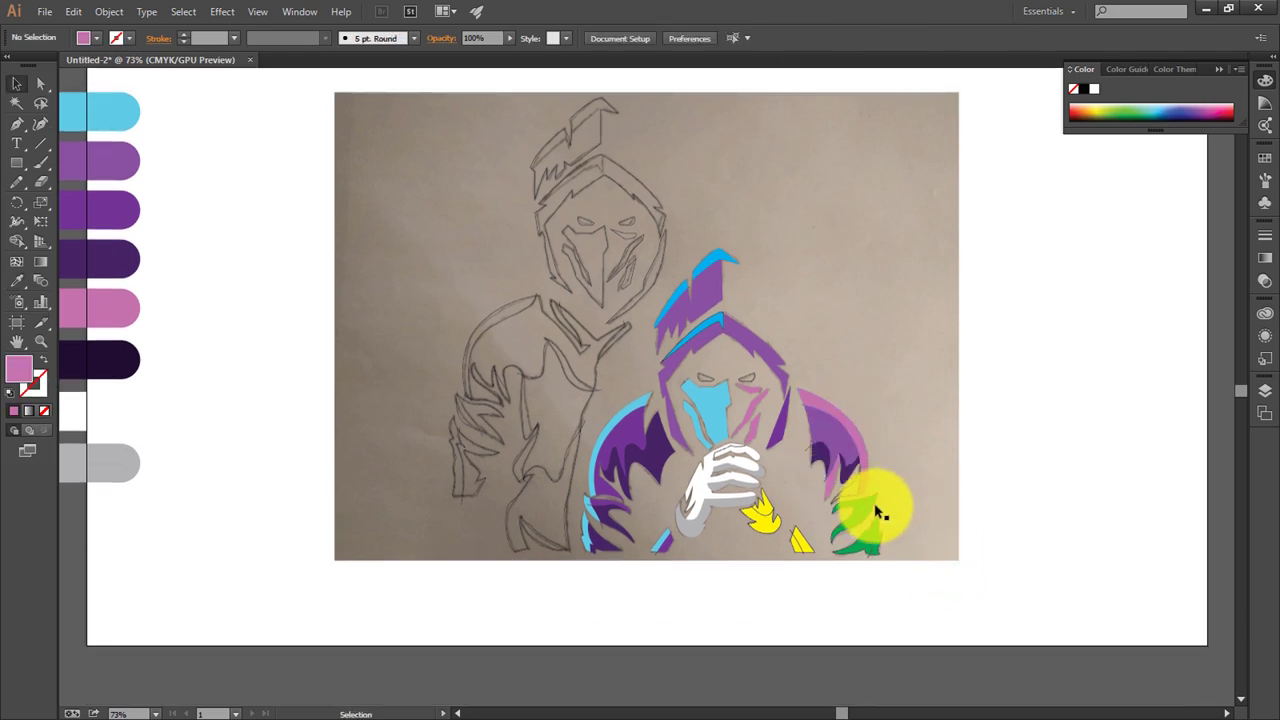
left_click(852, 472)
key("v")
left_click(878, 518)
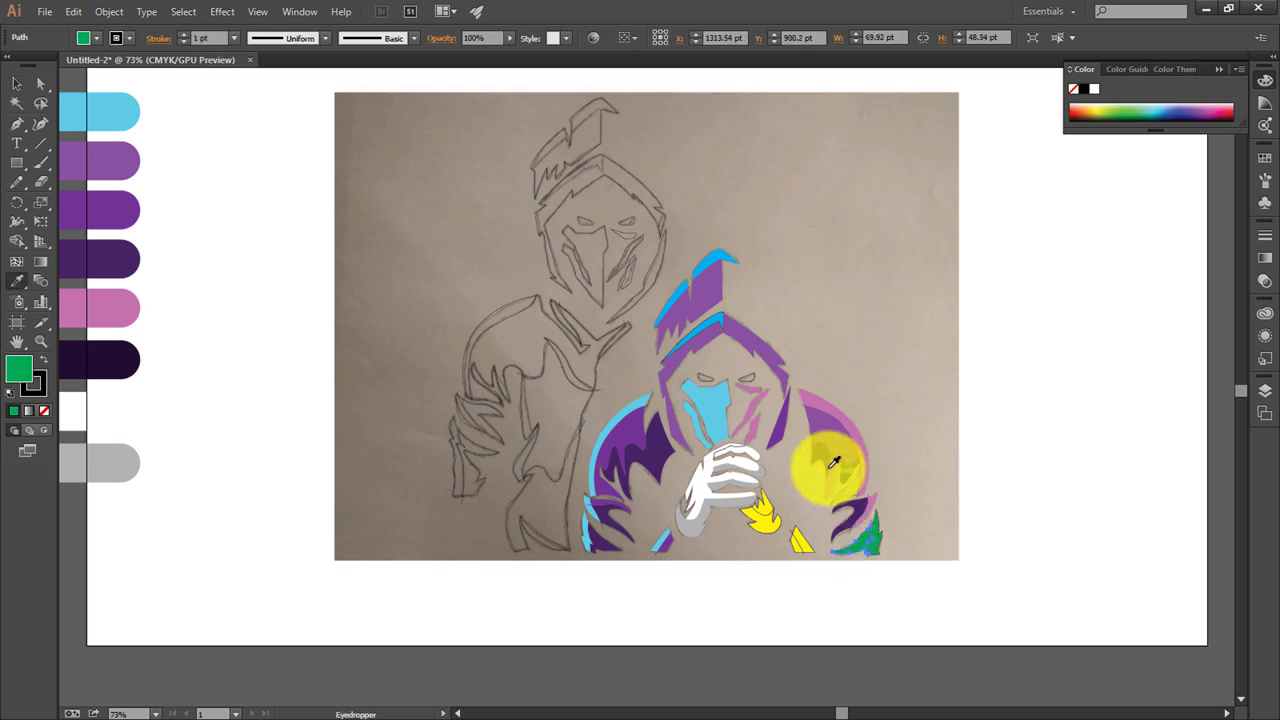
left_click(856, 540)
left_click(878, 540)
Step: Turn the narrow cloak piece purple and sample pink onto the next robe piece
key("i")
left_click(880, 443)
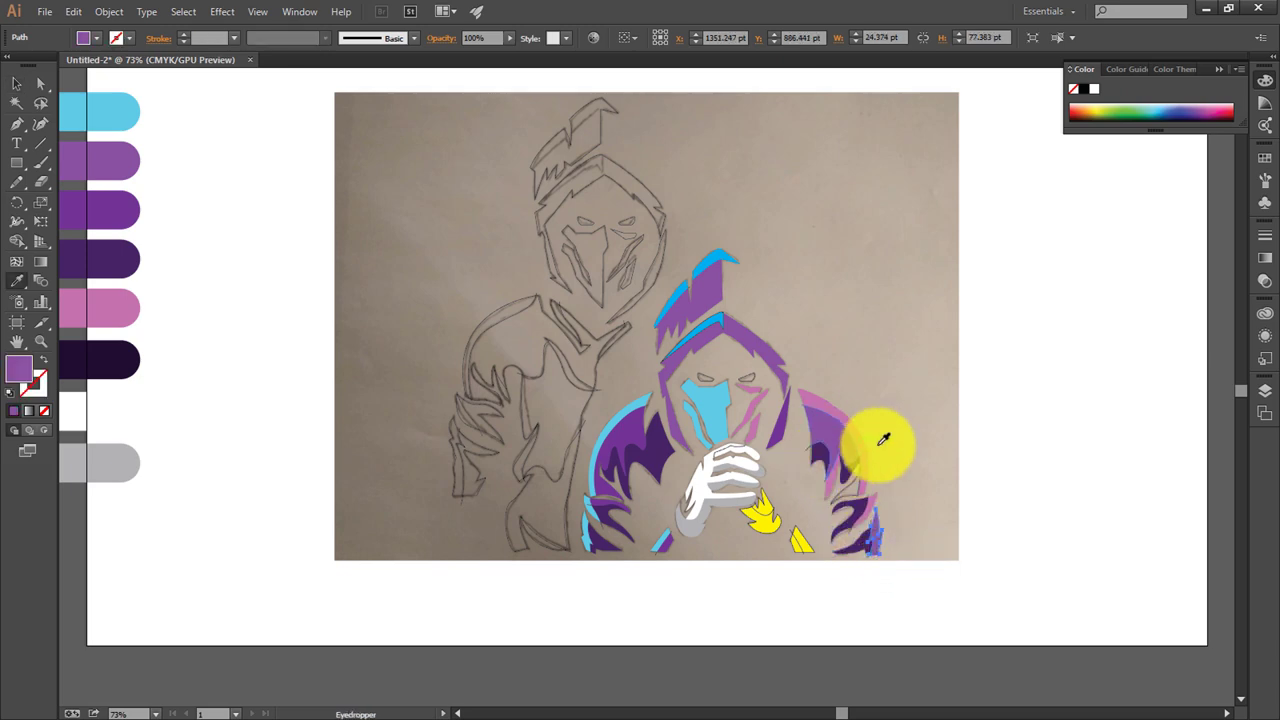
key("v")
key("v")
left_click(857, 491)
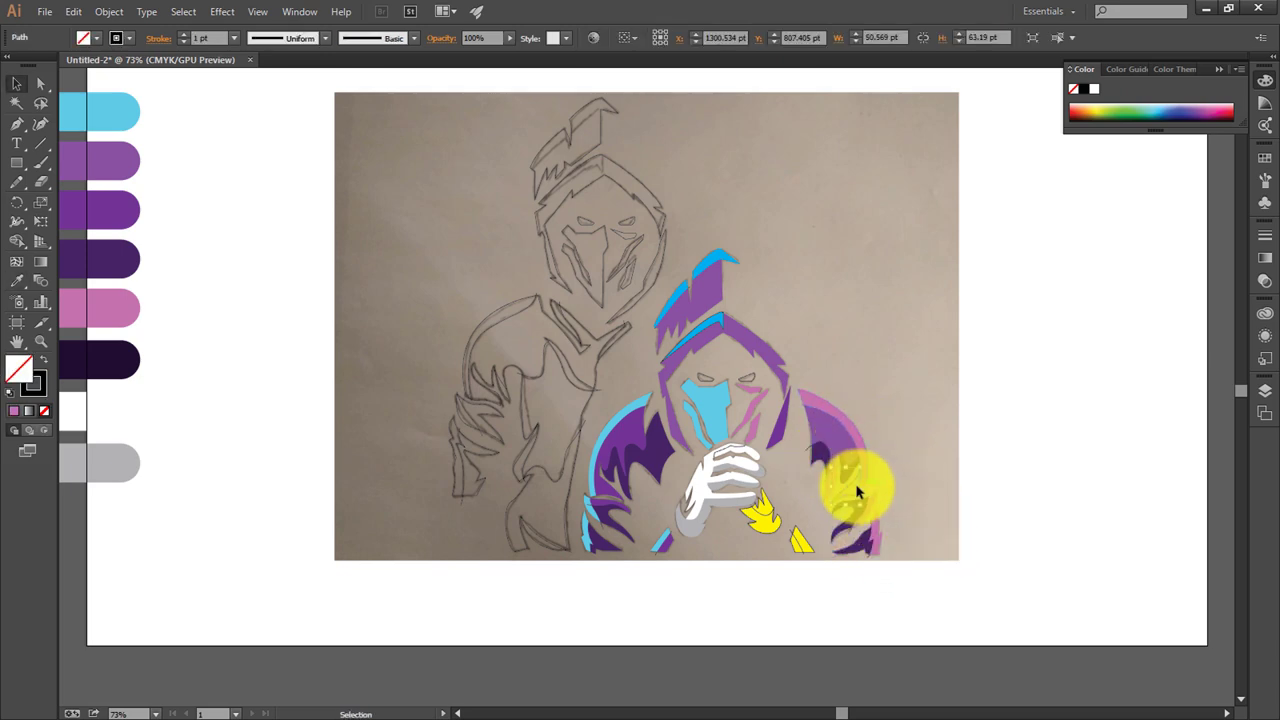
key("i")
left_click(815, 418)
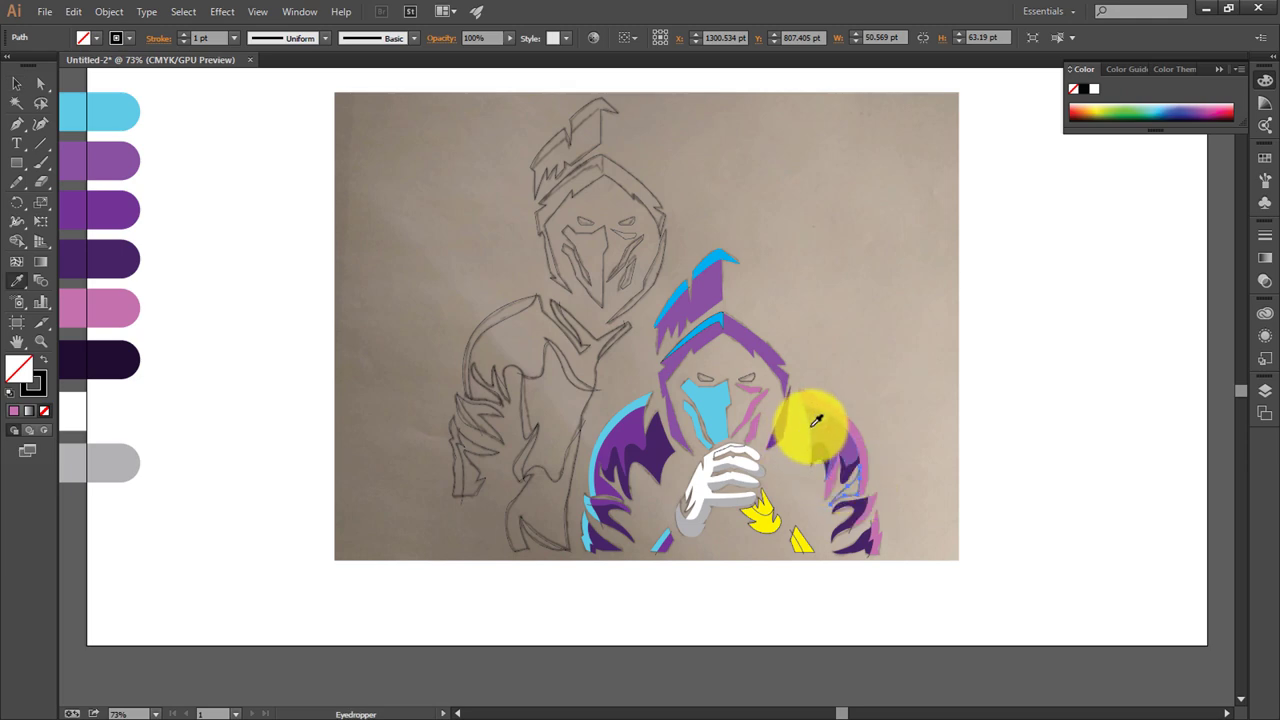
Step: Fill the small yellow pieces by the hands white
key("v")
left_click(766, 517)
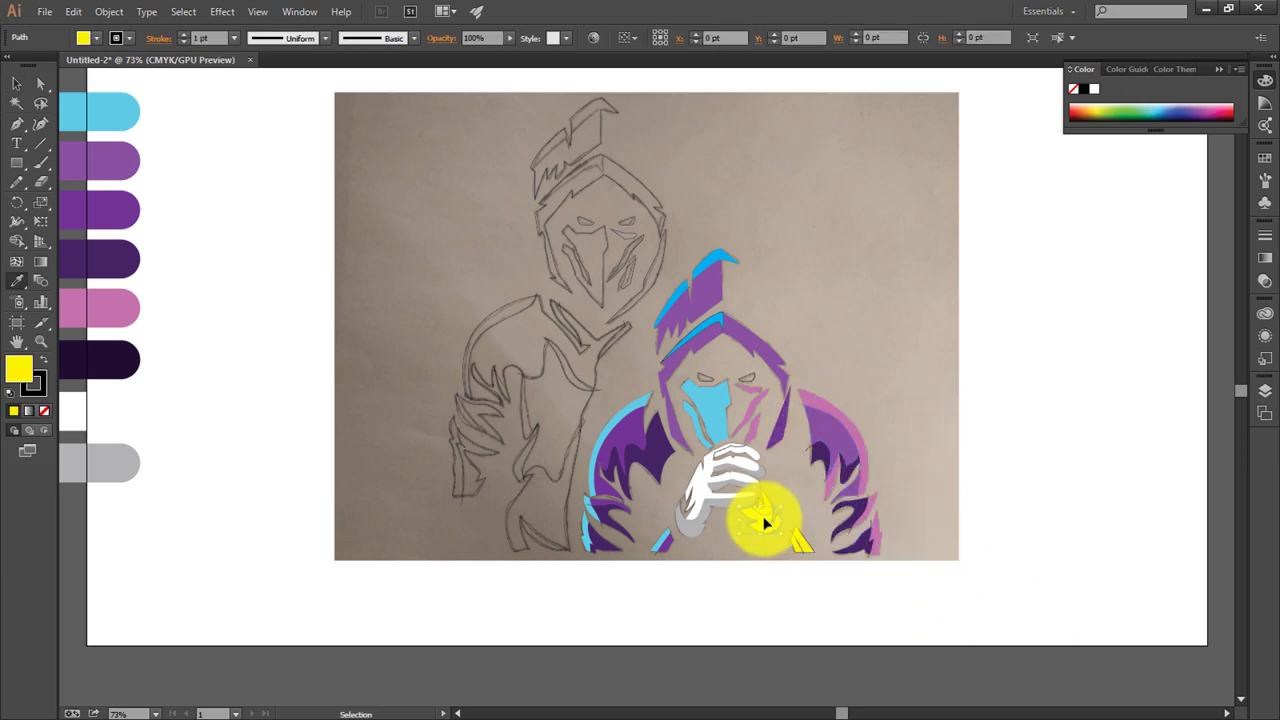
left_click(766, 540)
left_click(706, 472)
key("v")
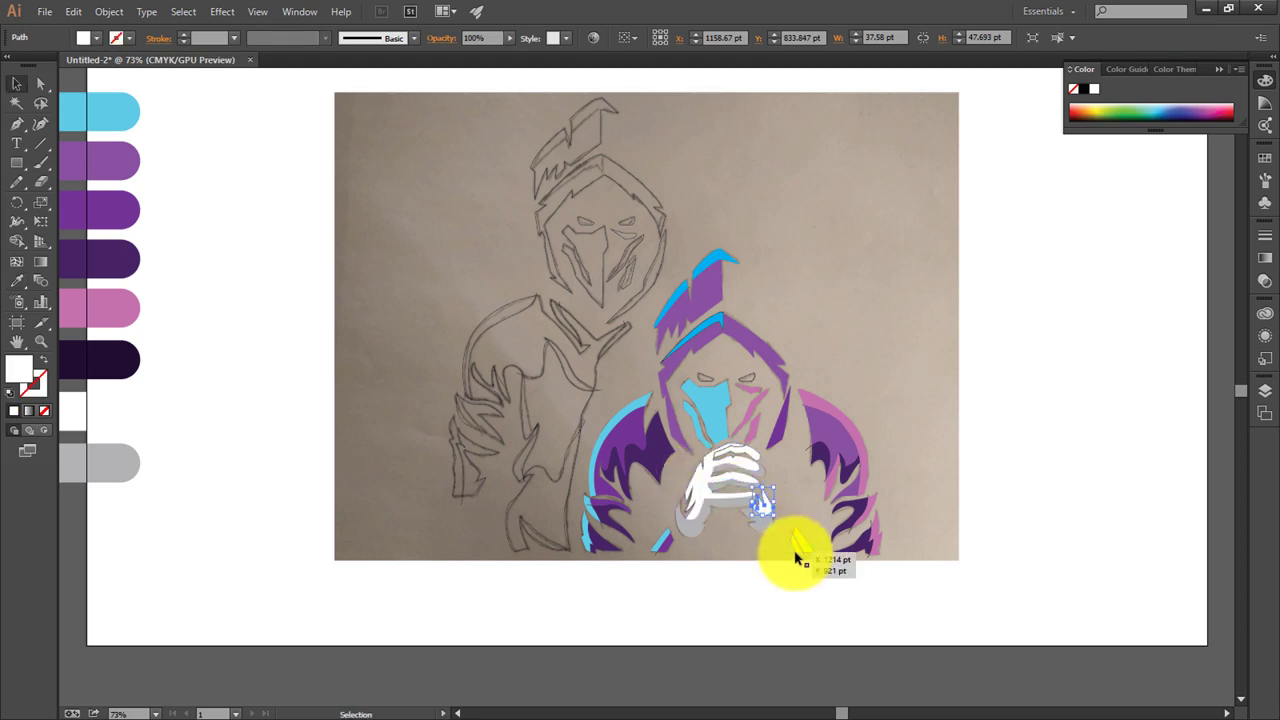
Step: Recolour the yellow triangle below the hands pink
left_click(797, 550)
key("i")
left_click(831, 452)
key("v")
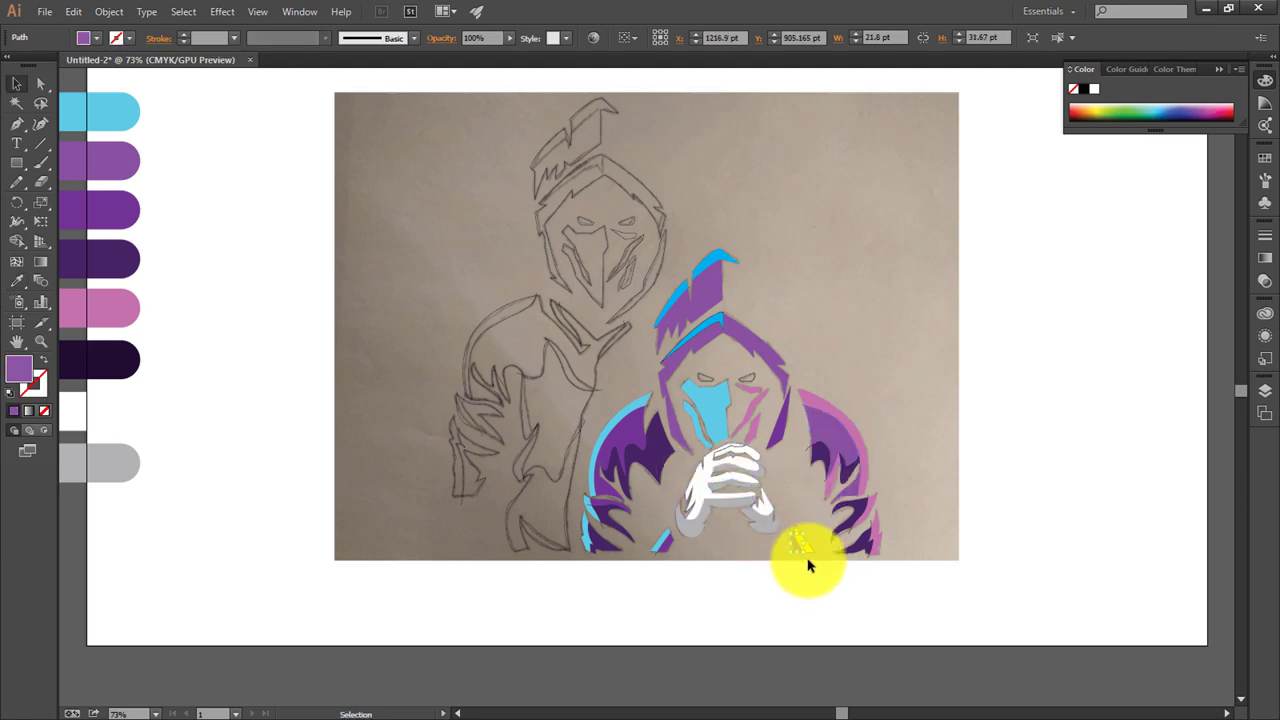
key("i")
left_click(866, 451)
key("v")
left_click(900, 566)
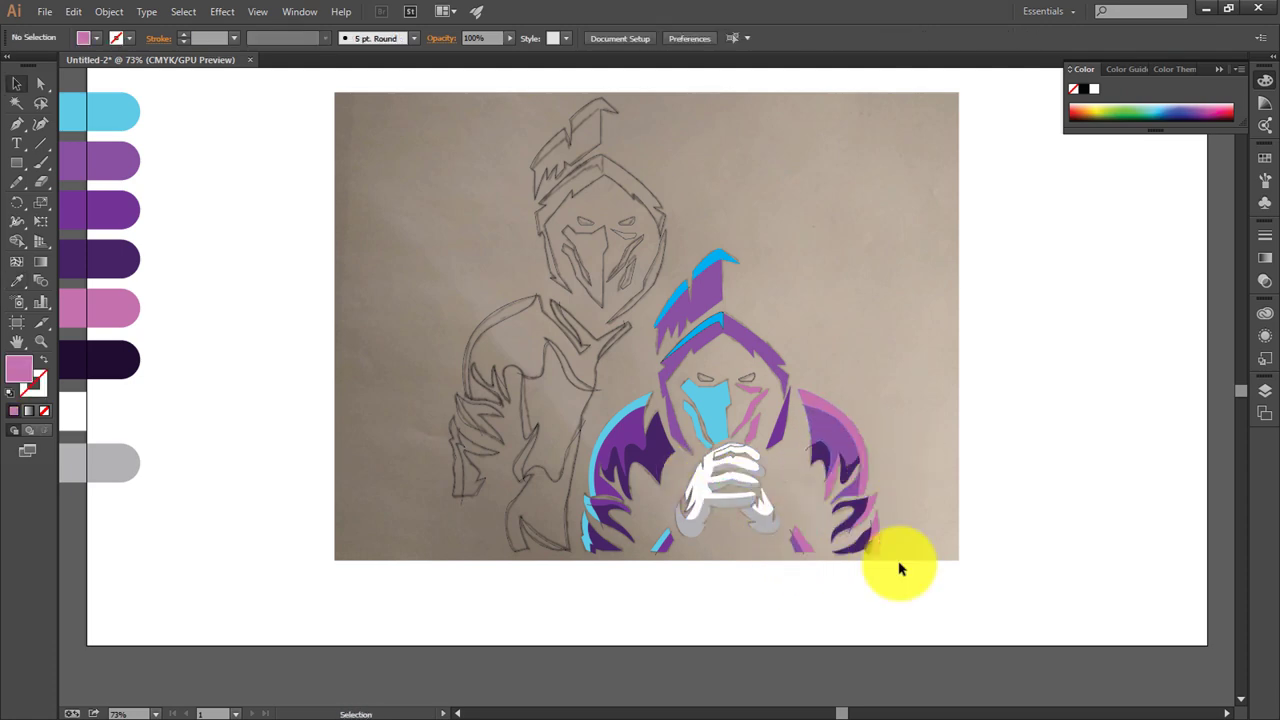
Step: Make the front figure's eye shapes white
key("i")
left_click(114, 400)
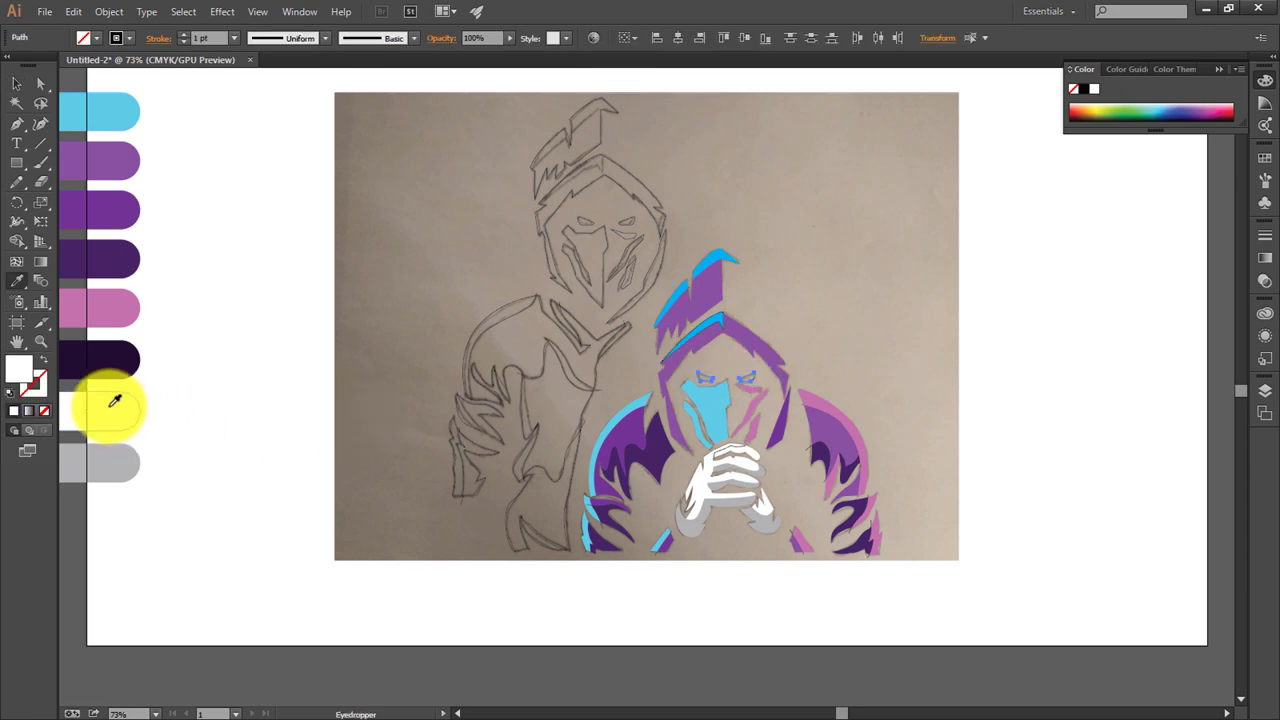
key("v")
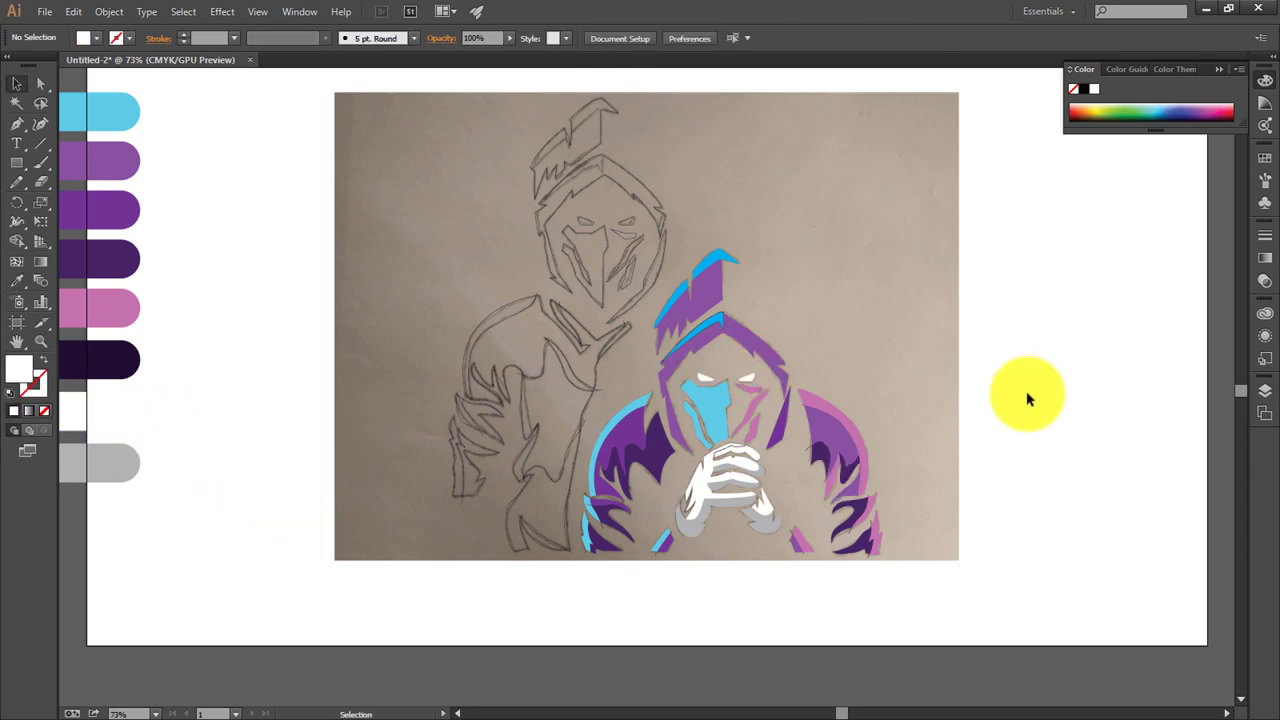
key("ctrl+plus")
key("ctrl+plus")
key("ctrl+plus")
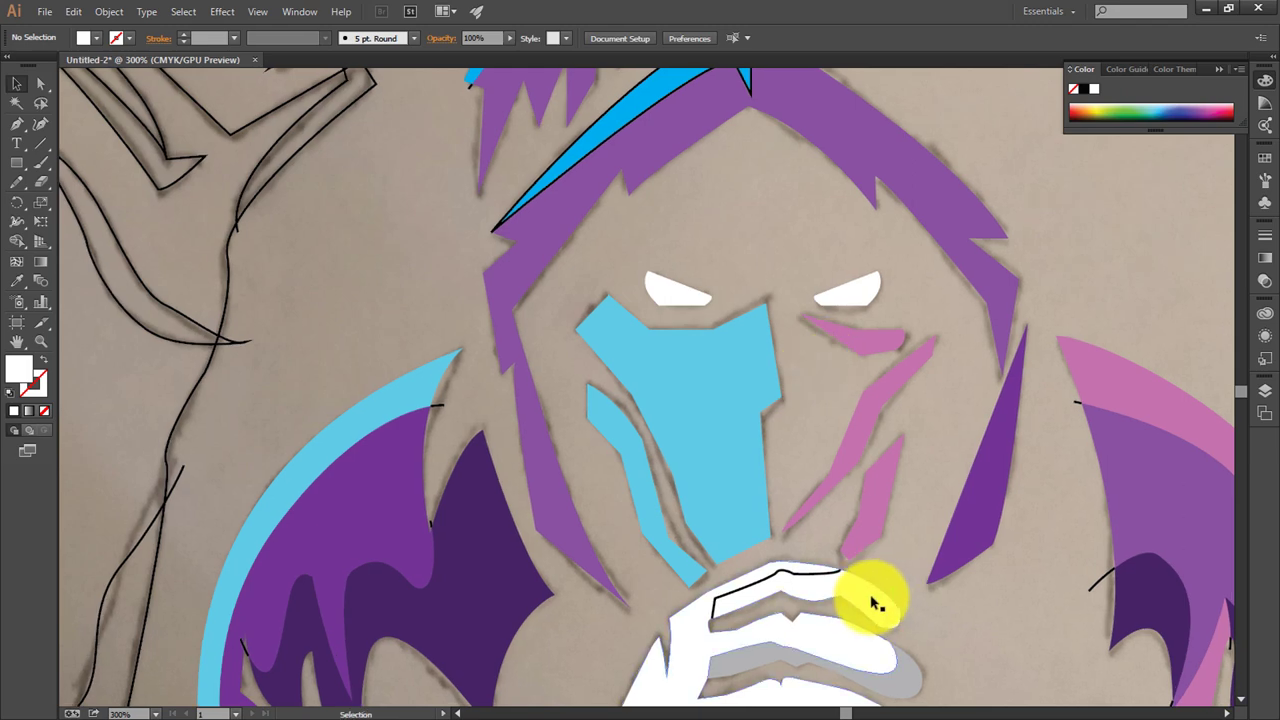
Step: Select the black hand line with the hand shapes and merge them using Shape Builder
left_click(873, 601)
key("a")
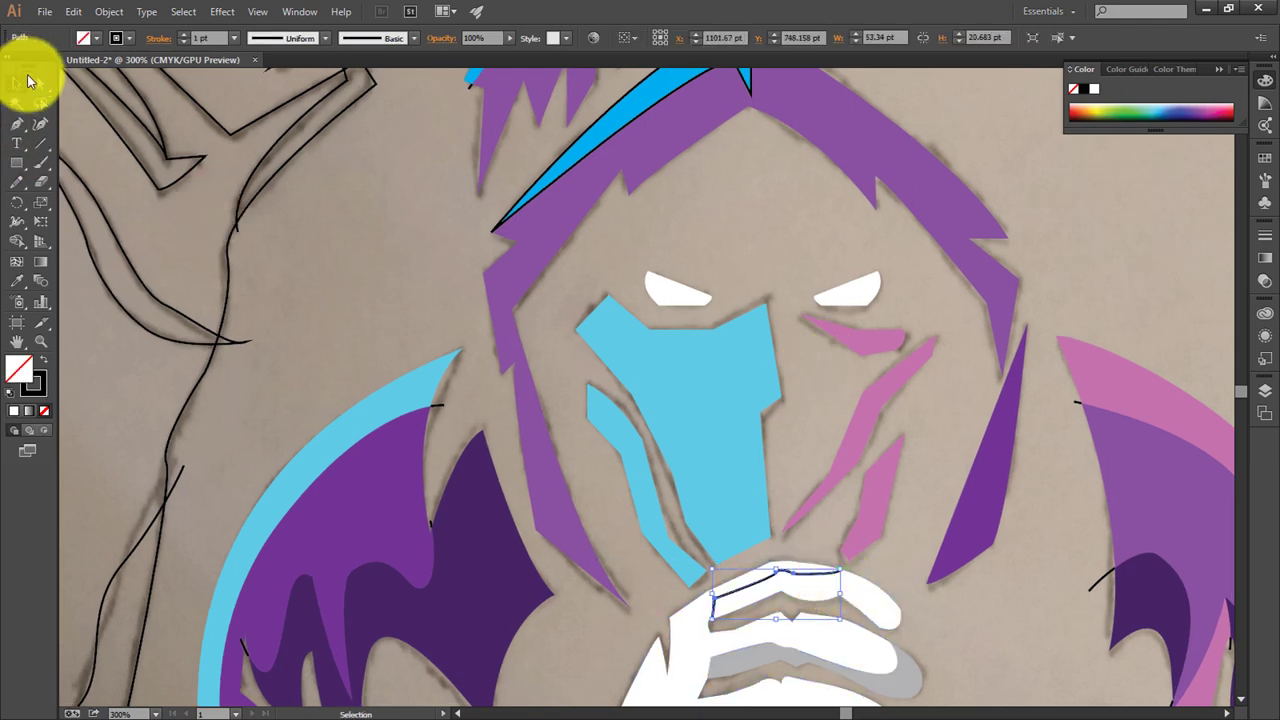
left_click(843, 572)
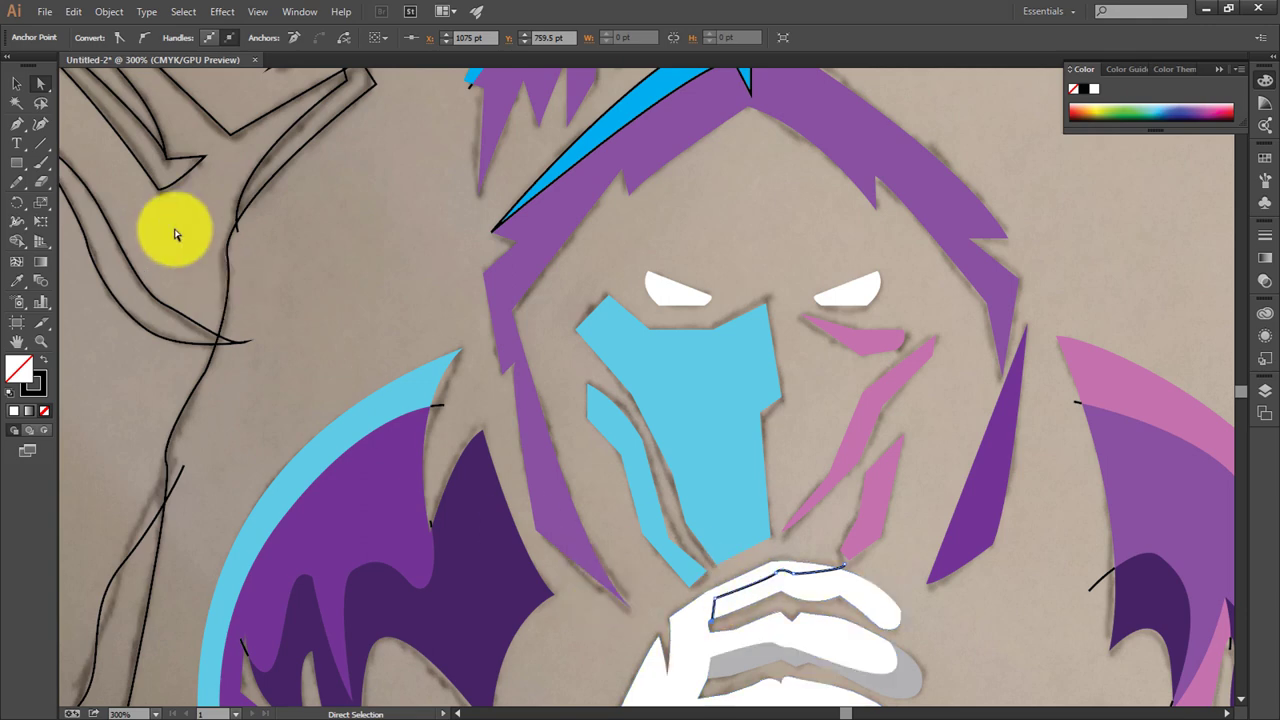
left_click(17, 83)
left_click(777, 565)
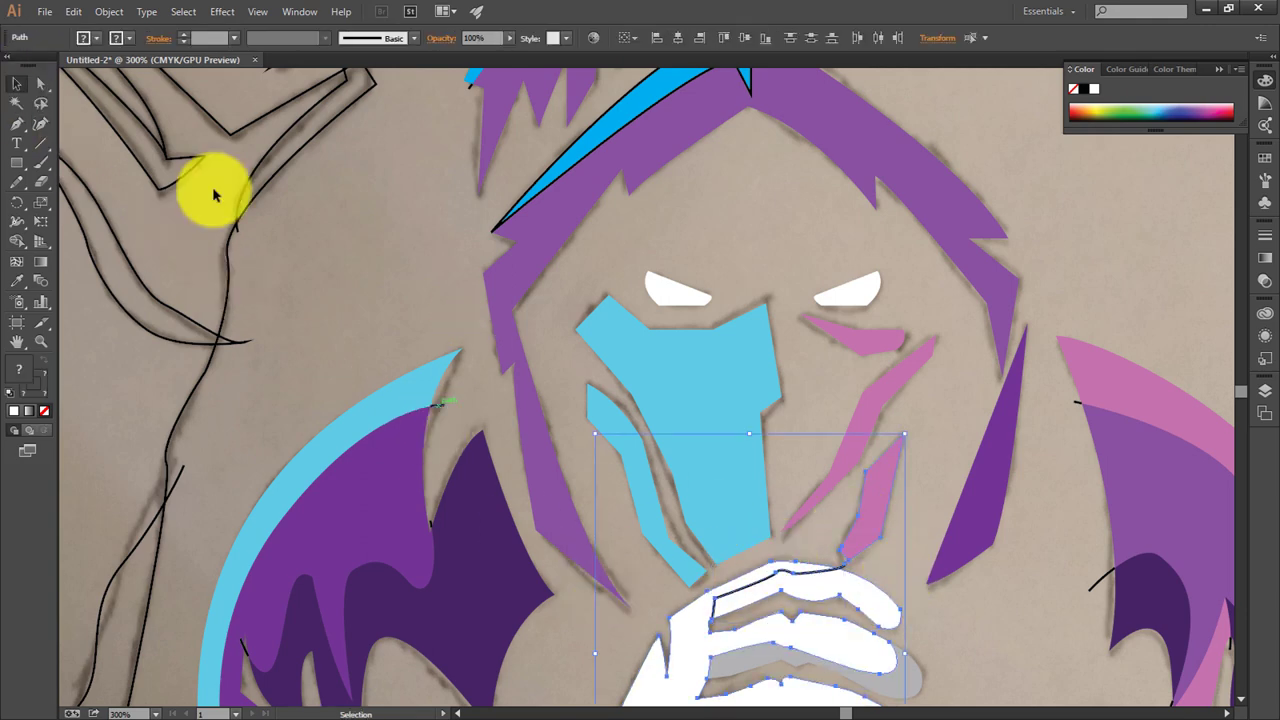
left_click(17, 241)
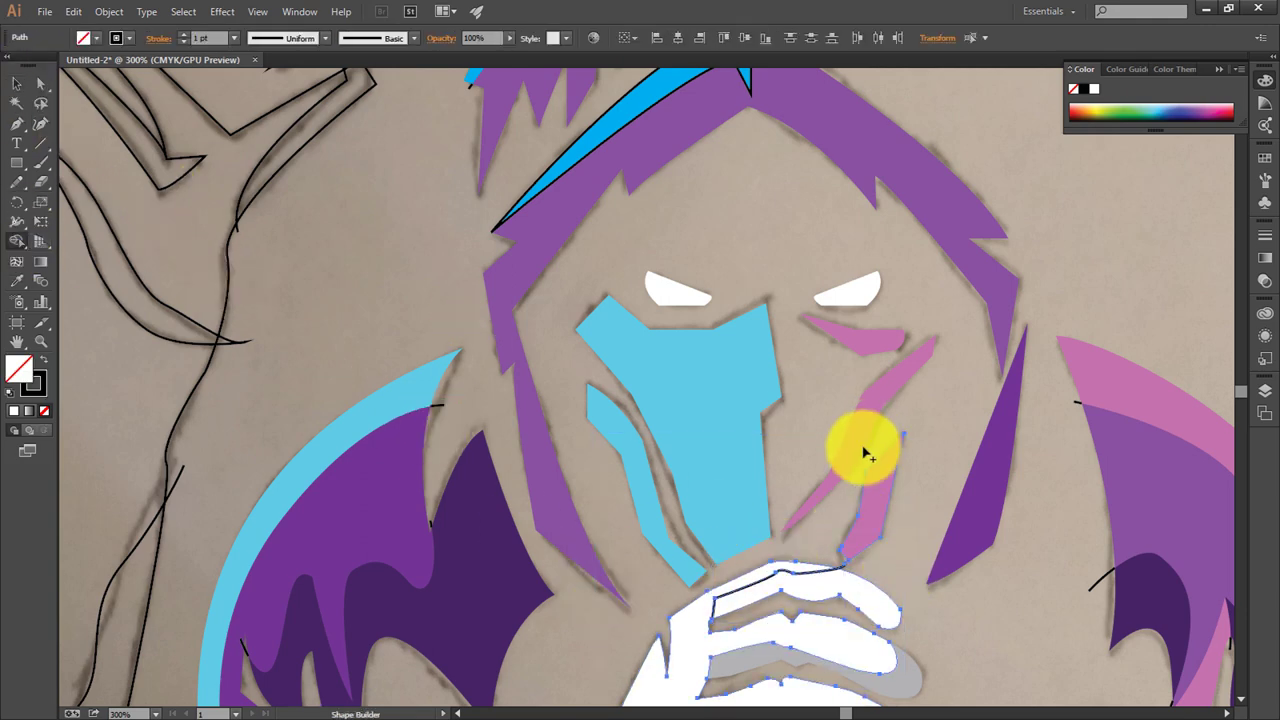
key("ctrl+0")
key("v")
left_click(928, 592)
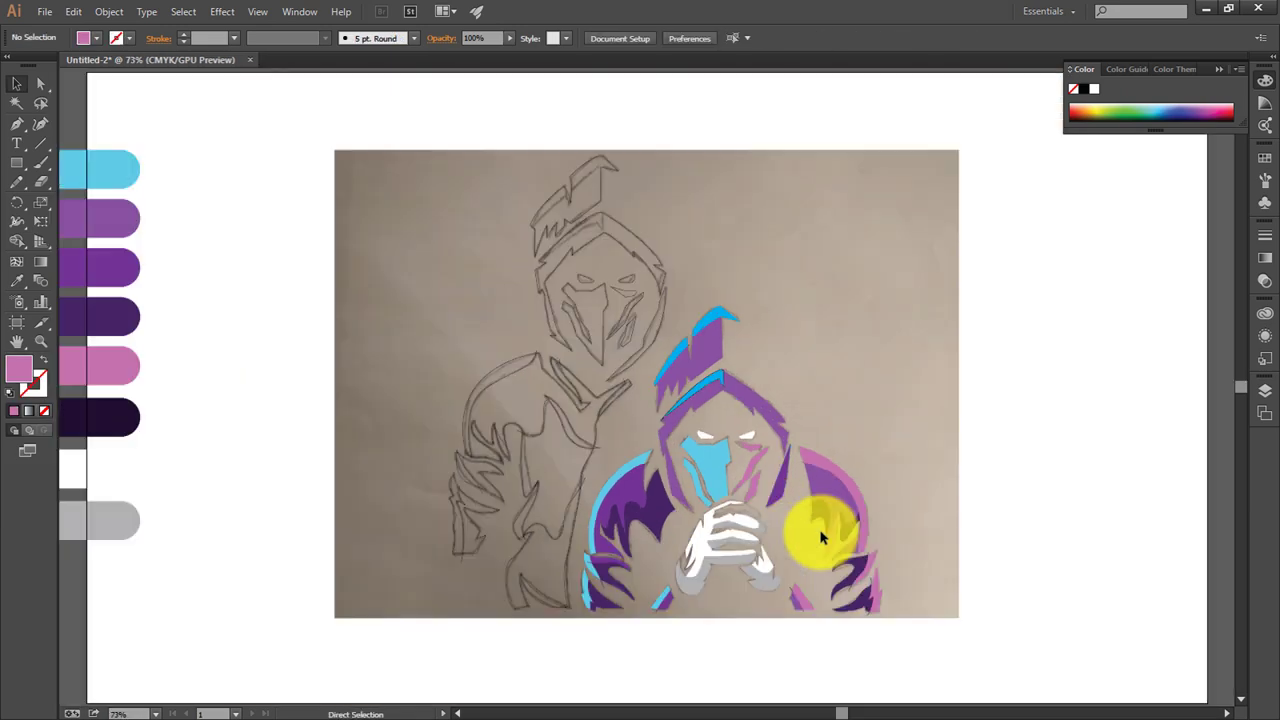
Step: Colour the finger outline on the clasped hands grey
left_click(745, 515)
key("i")
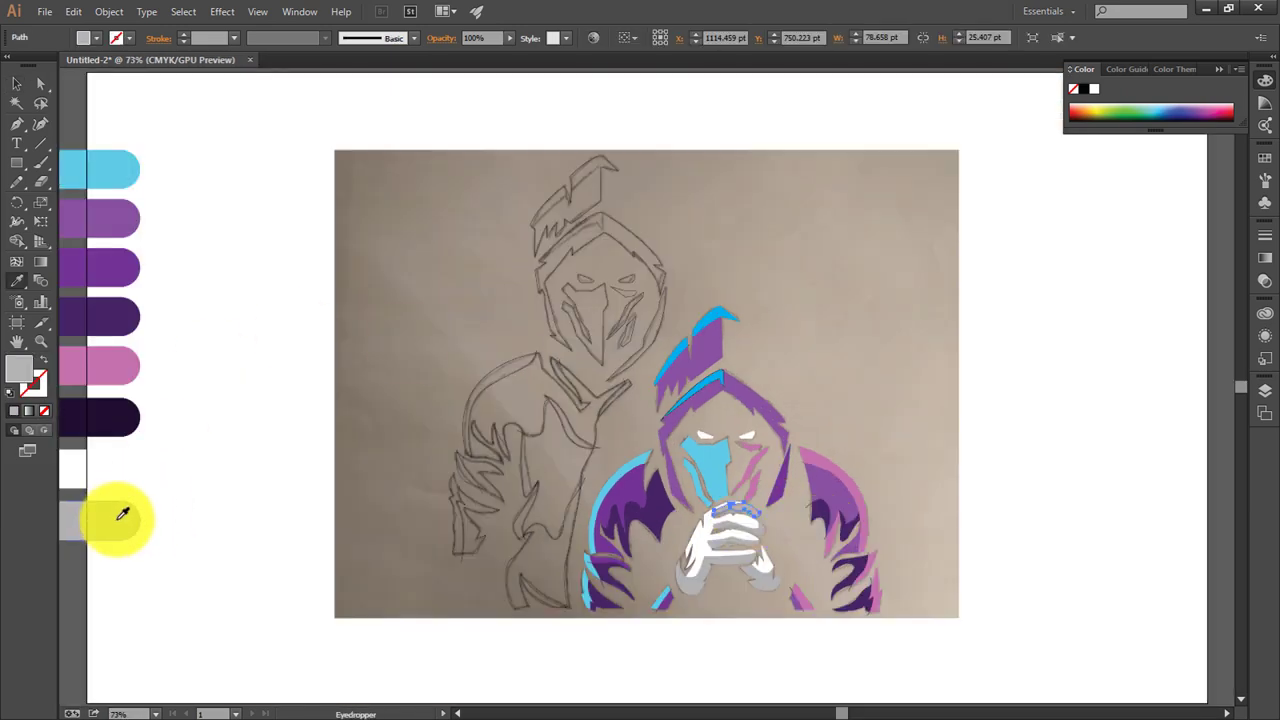
left_click(108, 520)
left_click(26, 90)
left_click(1008, 475)
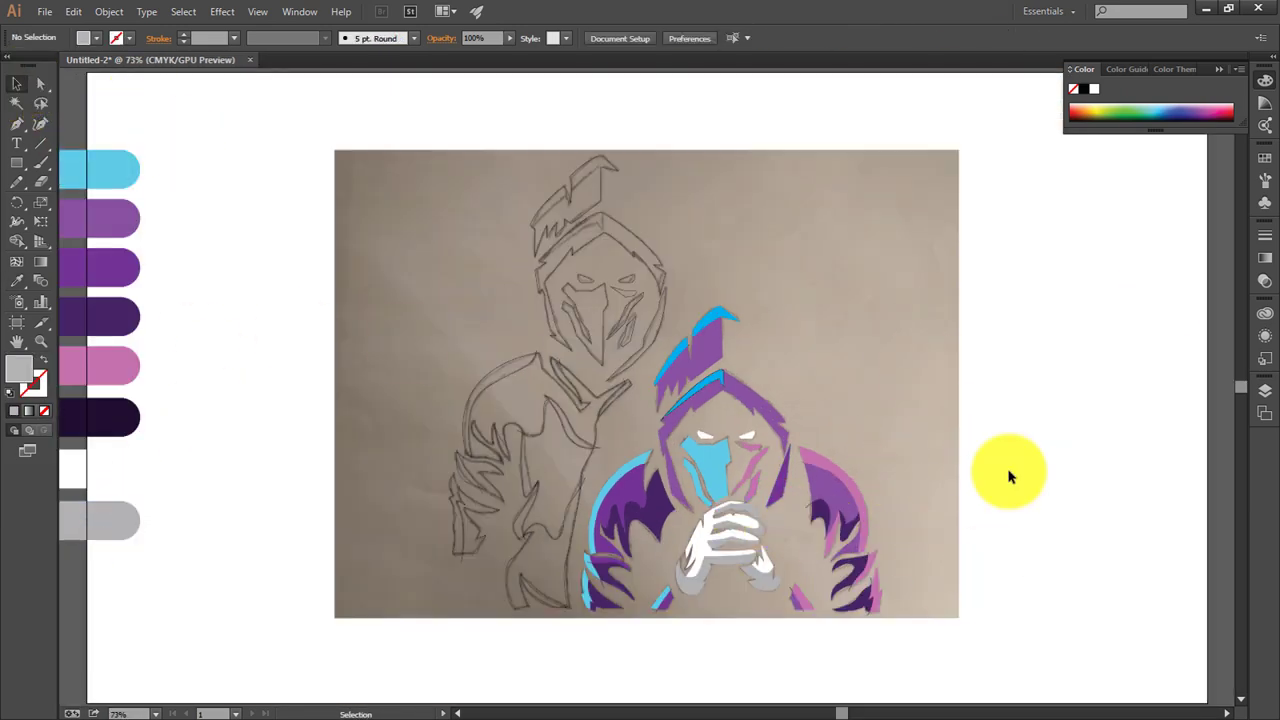
key("ctrl+equal")
key("ctrl+equal")
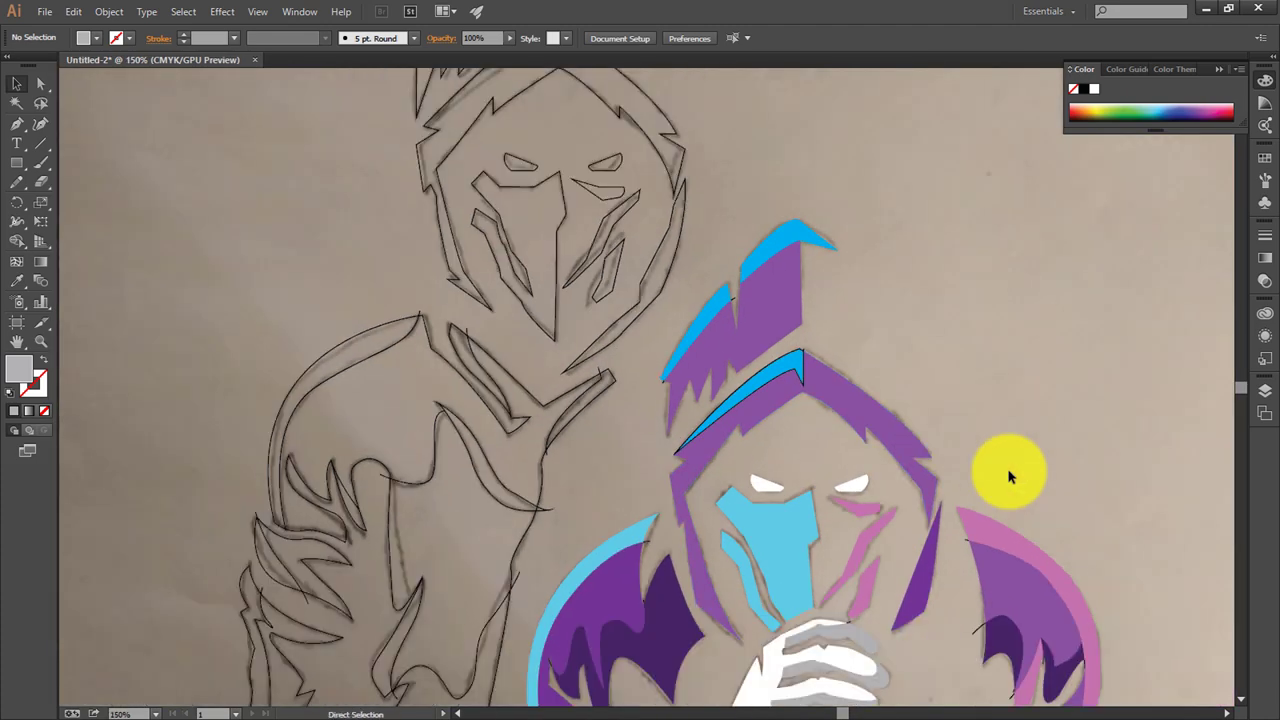
key("ctrl+0")
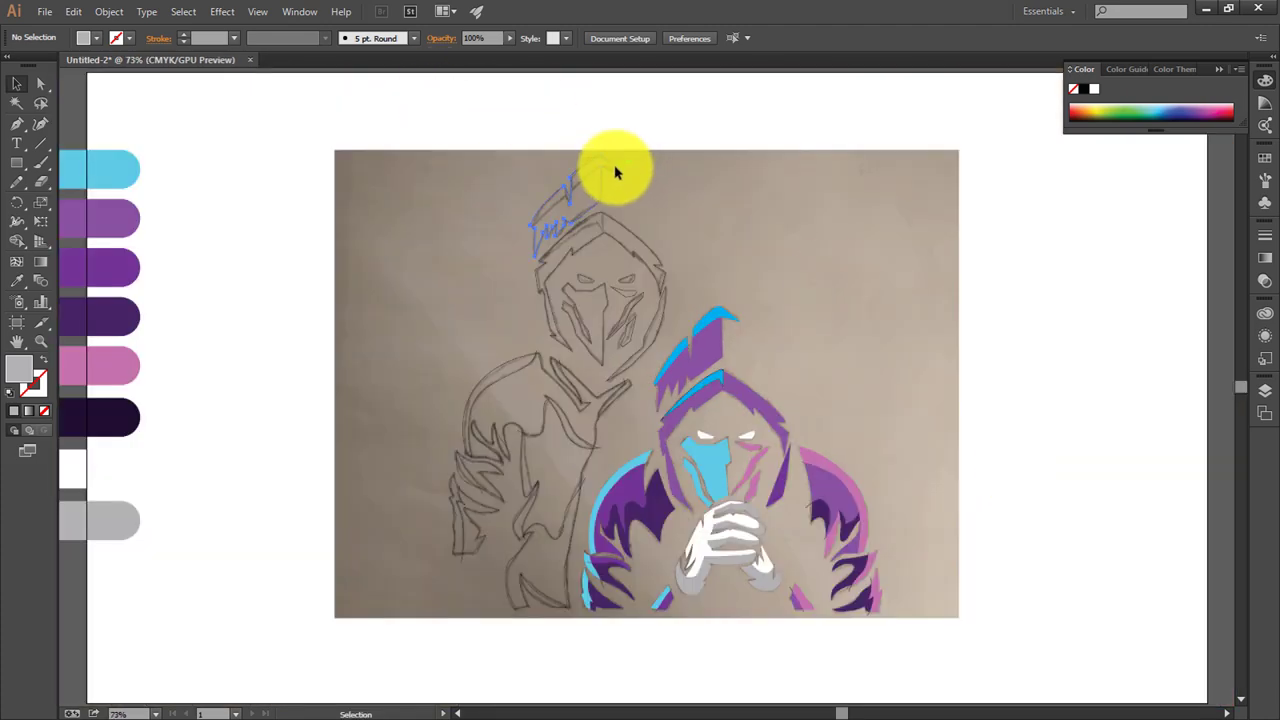
Step: Marquee-select the back figure's sketch lines and build its left shoulder region
left_click(615, 173)
left_click(515, 350)
left_click_drag(385, 106, 570, 675)
left_click(17, 241)
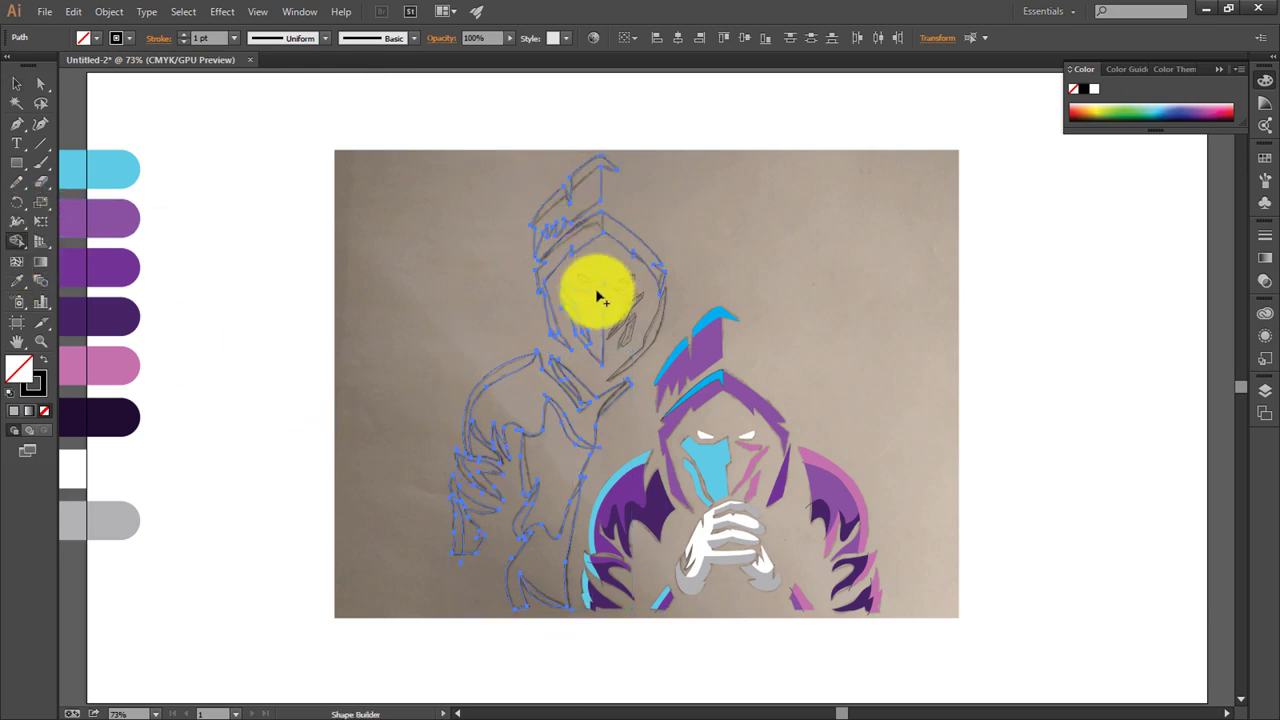
left_click(497, 386)
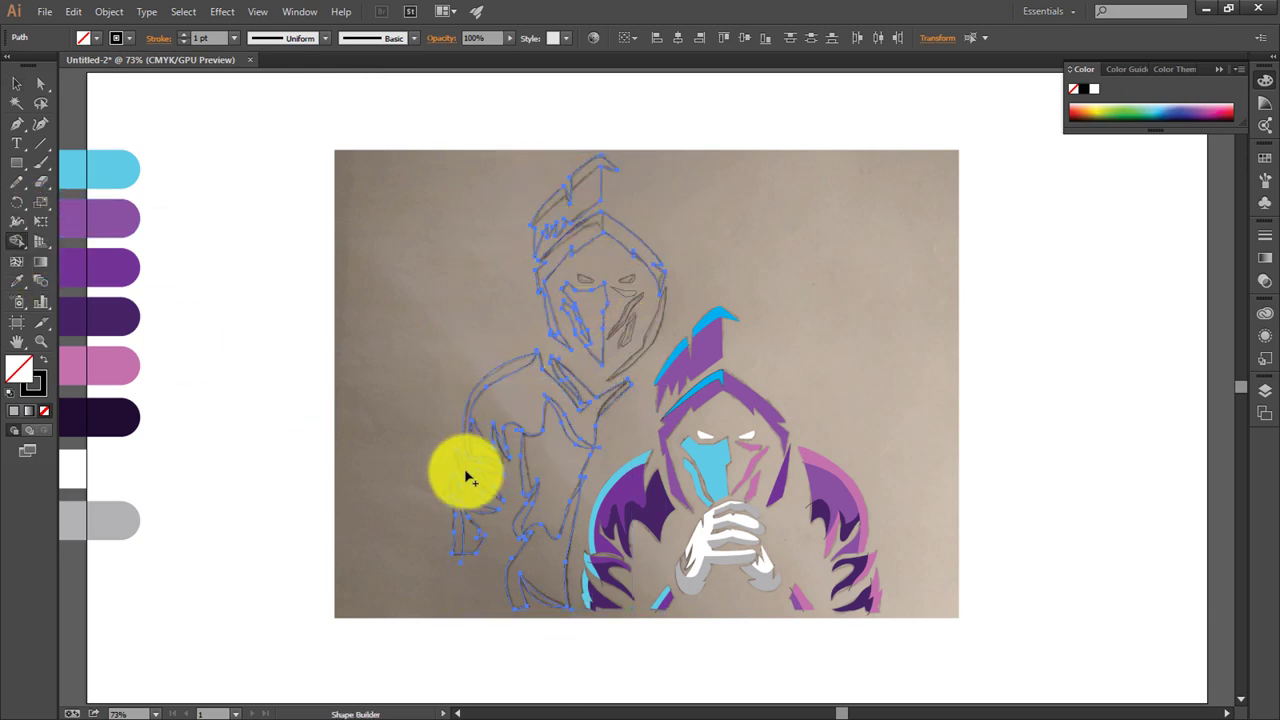
Step: Fill the back figure's shoulder, arm and sleeve regions cyan
left_click(89, 40)
left_click(90, 64)
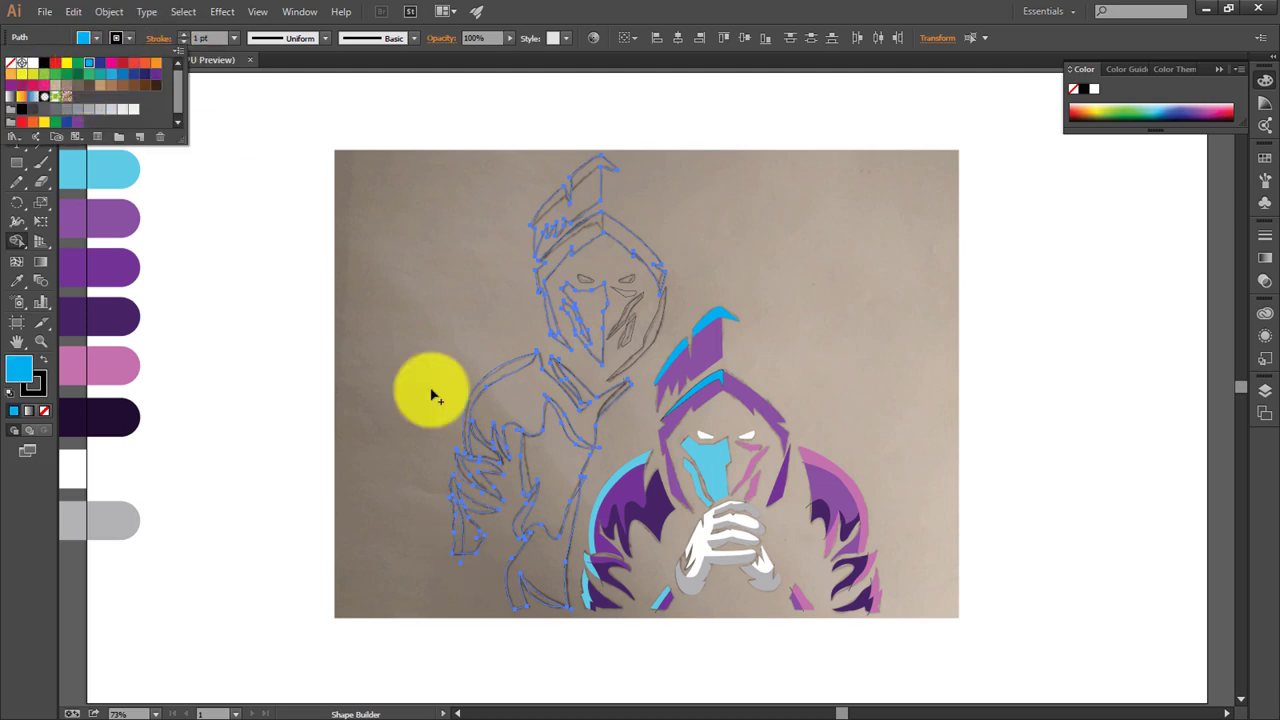
left_click(522, 368)
left_click_drag(590, 422, 480, 451)
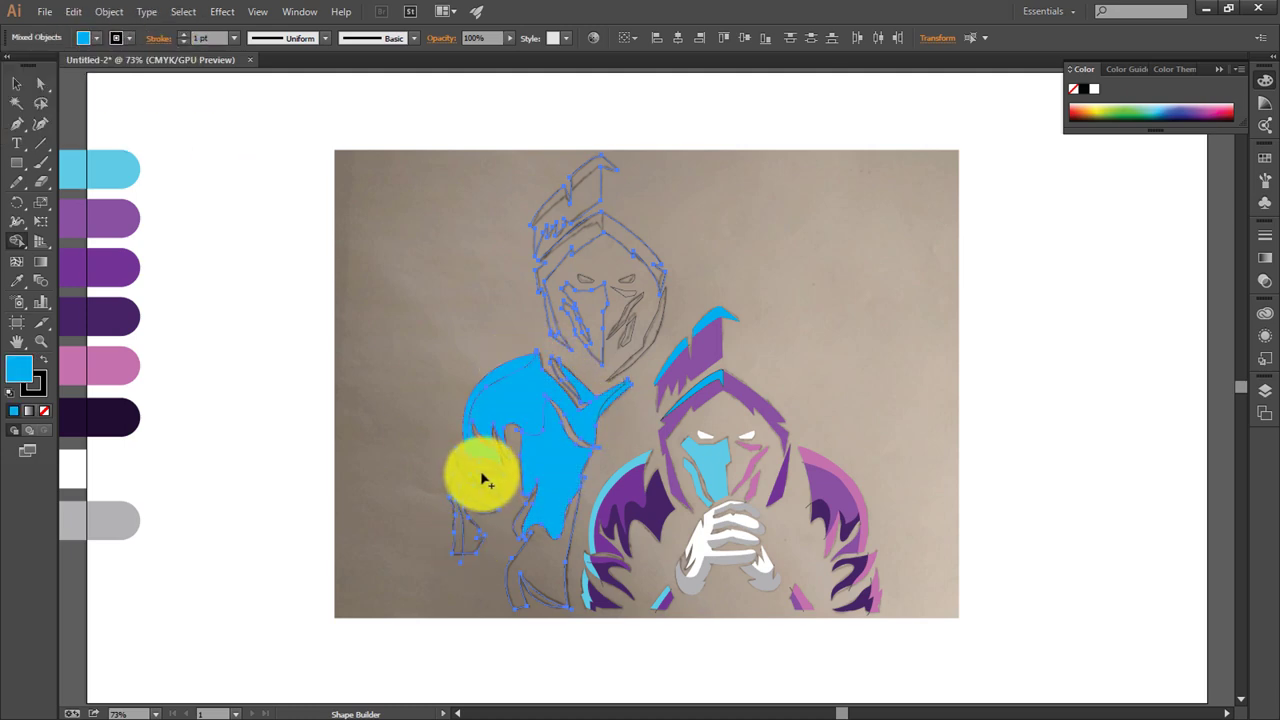
mouse_move(462, 525)
left_mouse_down()
mouse_move(486, 600)
mouse_move(553, 558)
mouse_move(591, 409)
mouse_move(618, 383)
left_mouse_up()
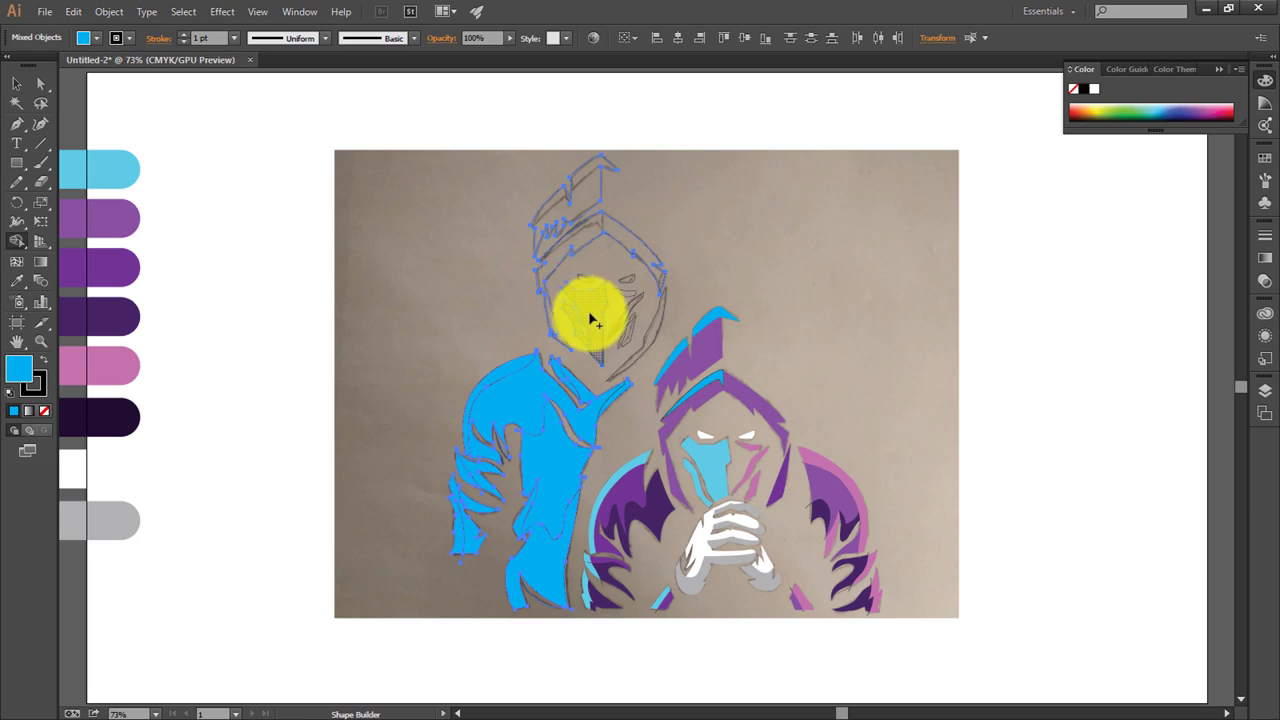
left_click(121, 123)
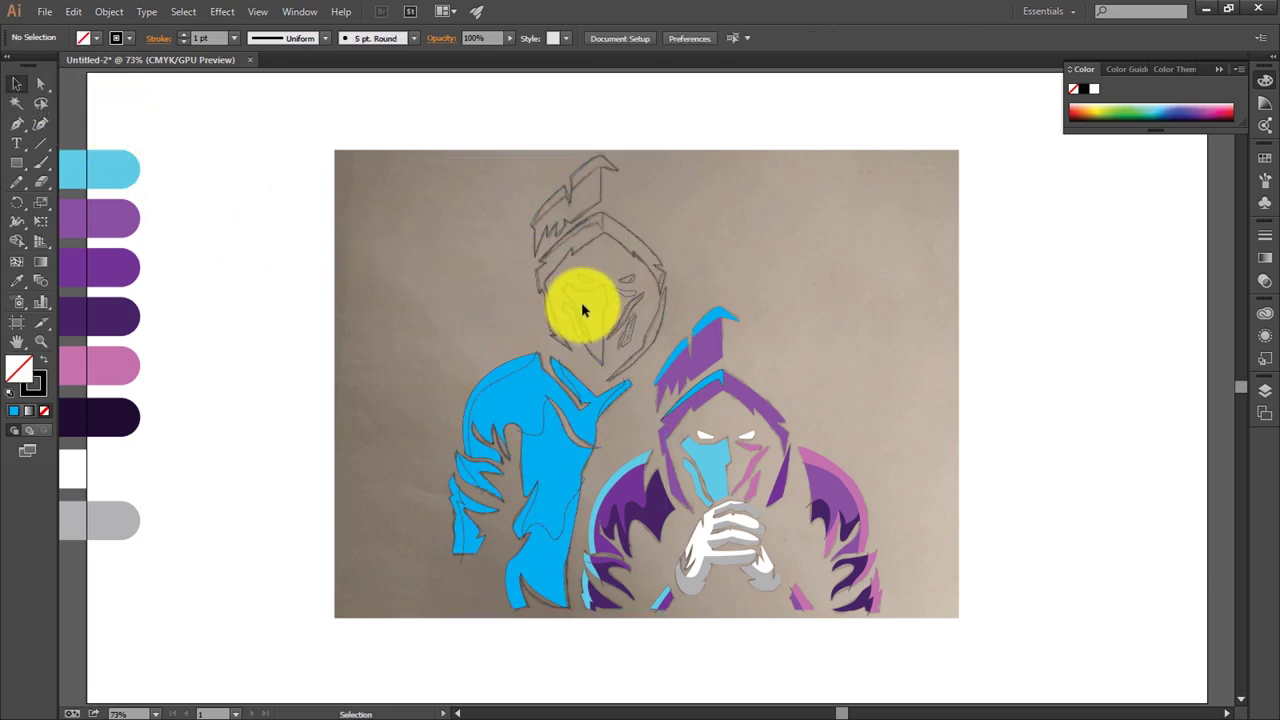
Step: Fill the back figure's mask light blue
key("i")
left_click(135, 172)
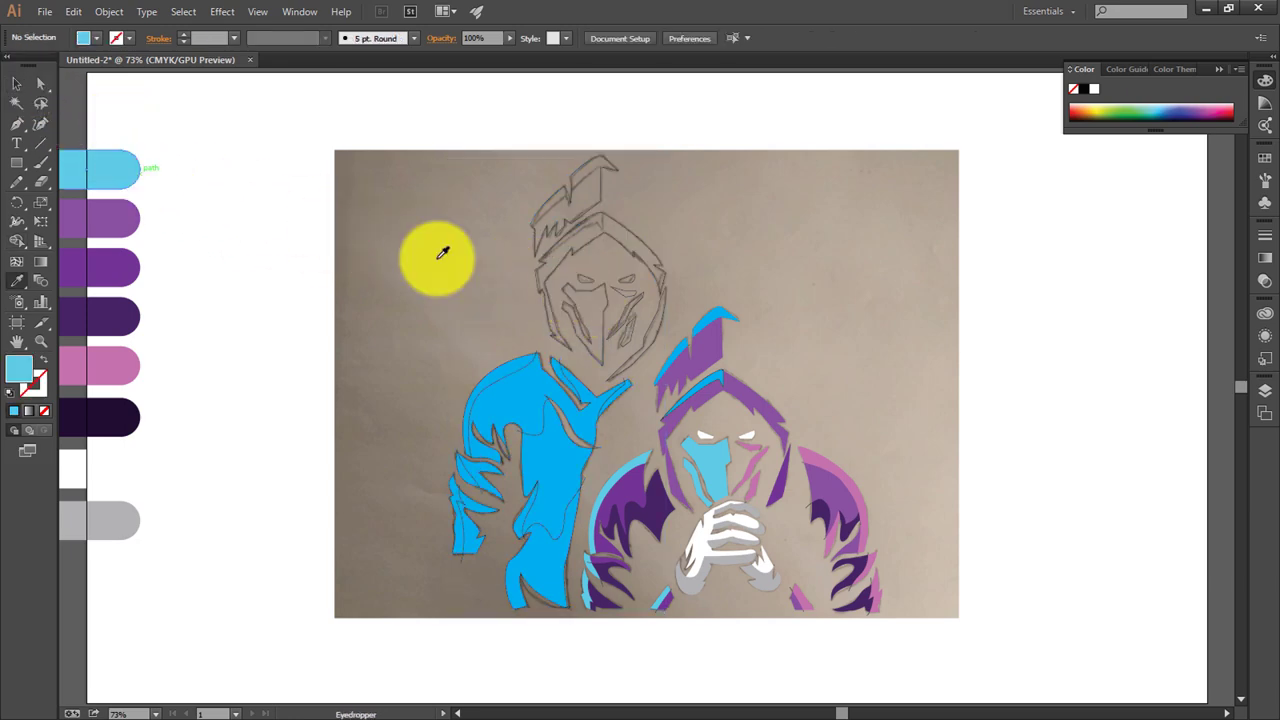
left_click(590, 345)
Step: Colour the face stripes beside the mask pink
key("i")
left_click(171, 186)
key("v")
left_click(632, 345)
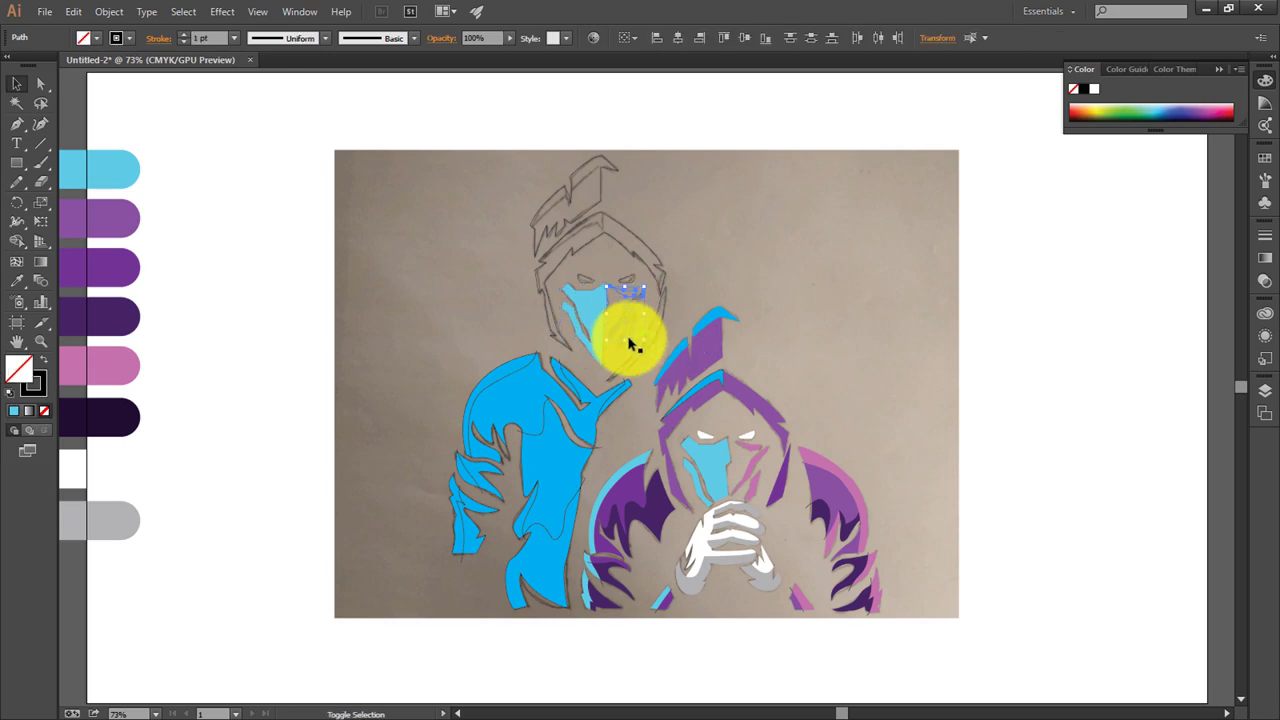
key("i")
left_click(762, 470)
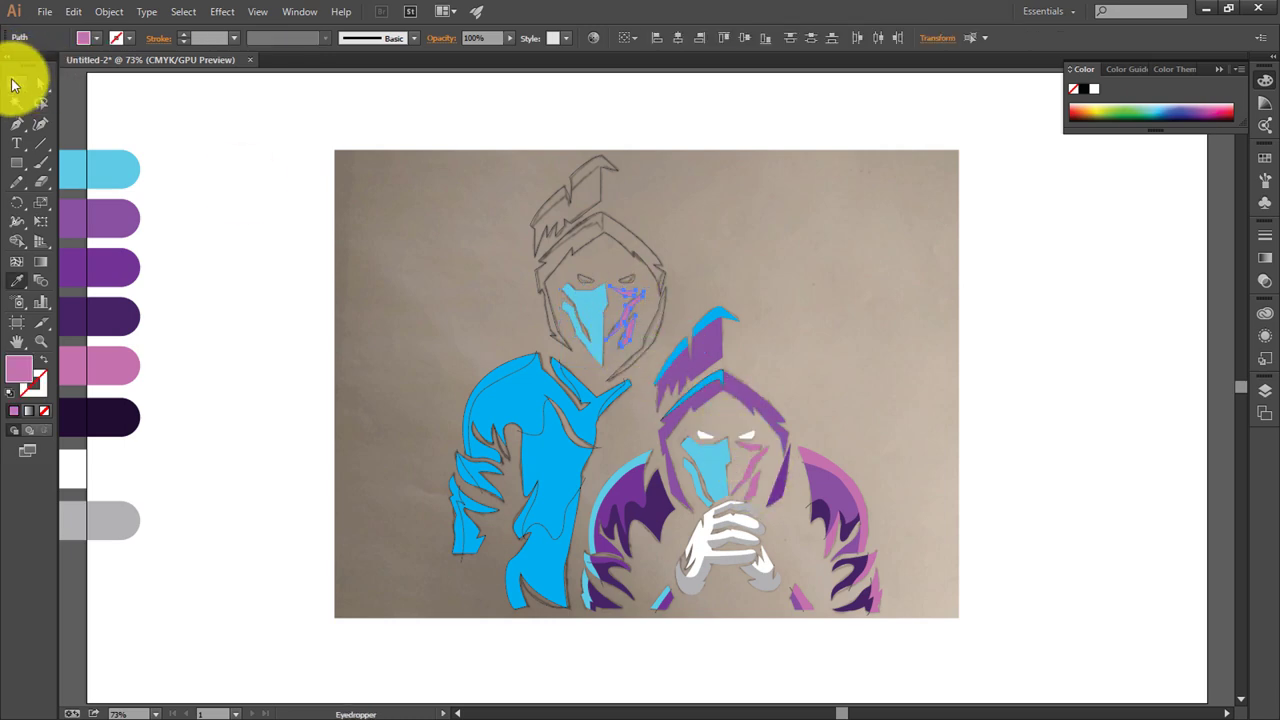
left_click(16, 83)
left_click(596, 330)
Step: Make the back figure's eyes white
left_click_drag(586, 286, 631, 287)
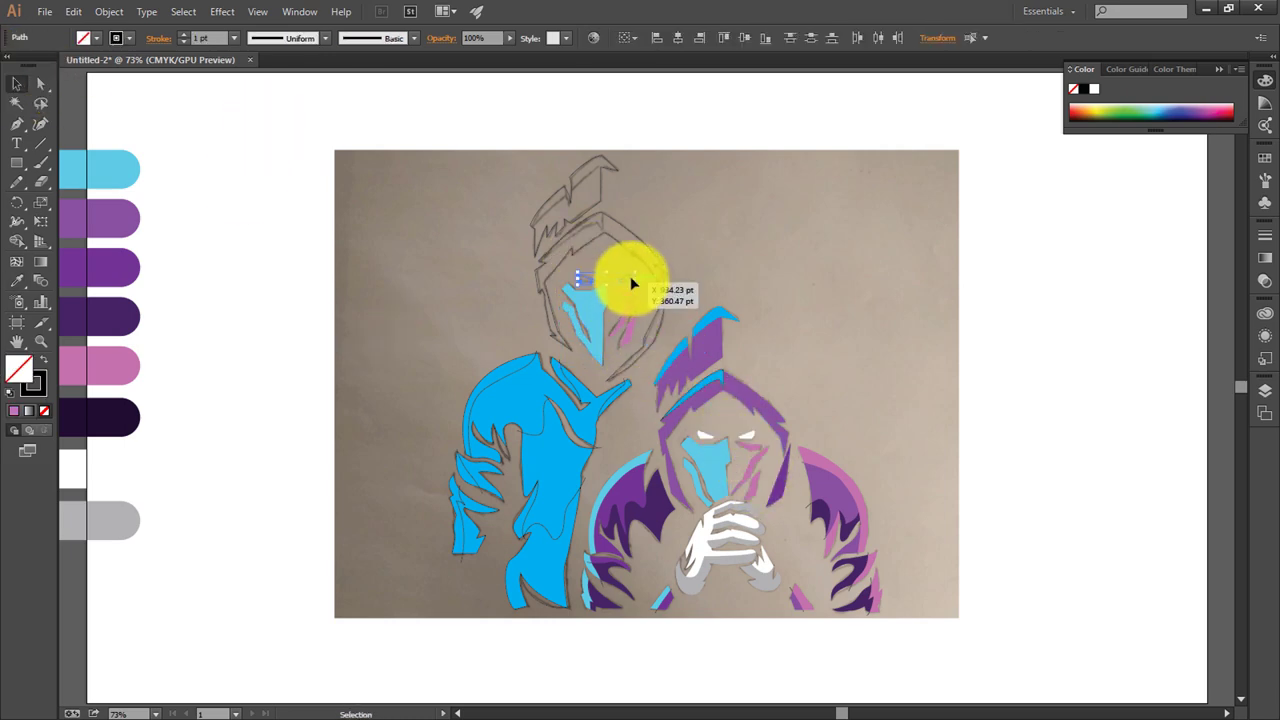
key("i")
left_click(745, 436)
left_click(16, 83)
left_click(588, 229)
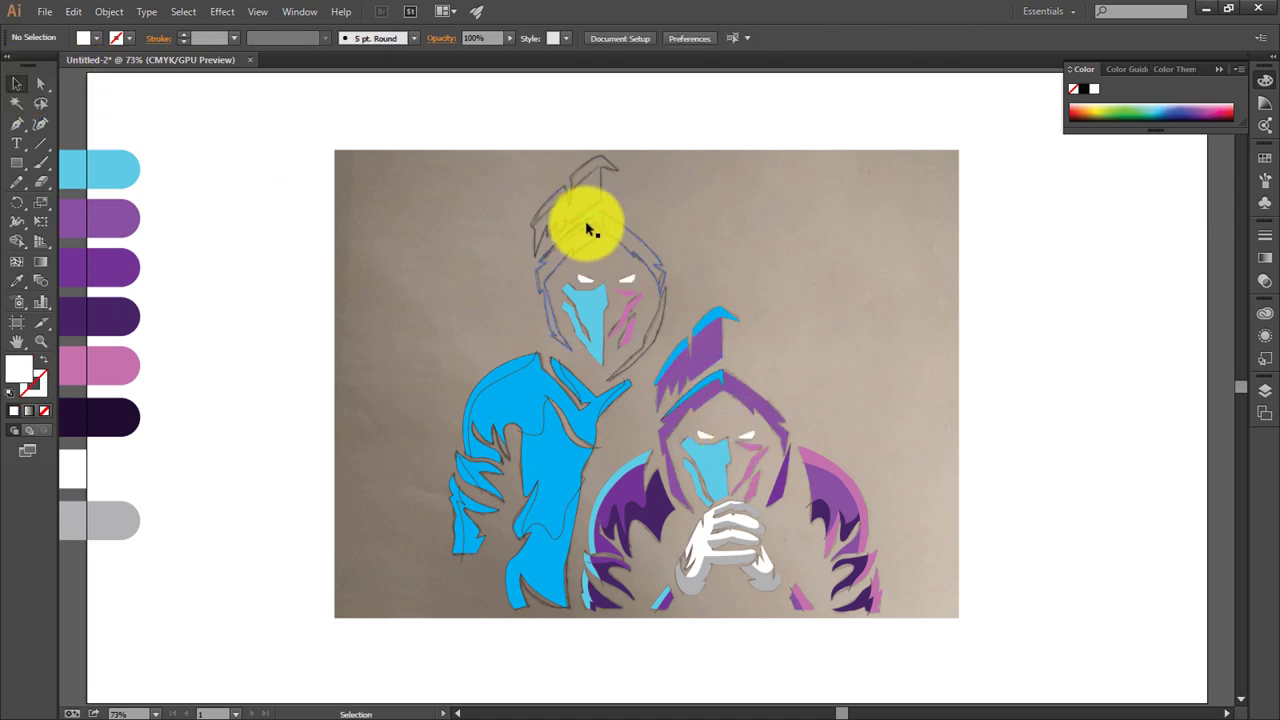
left_click_drag(507, 165, 693, 258)
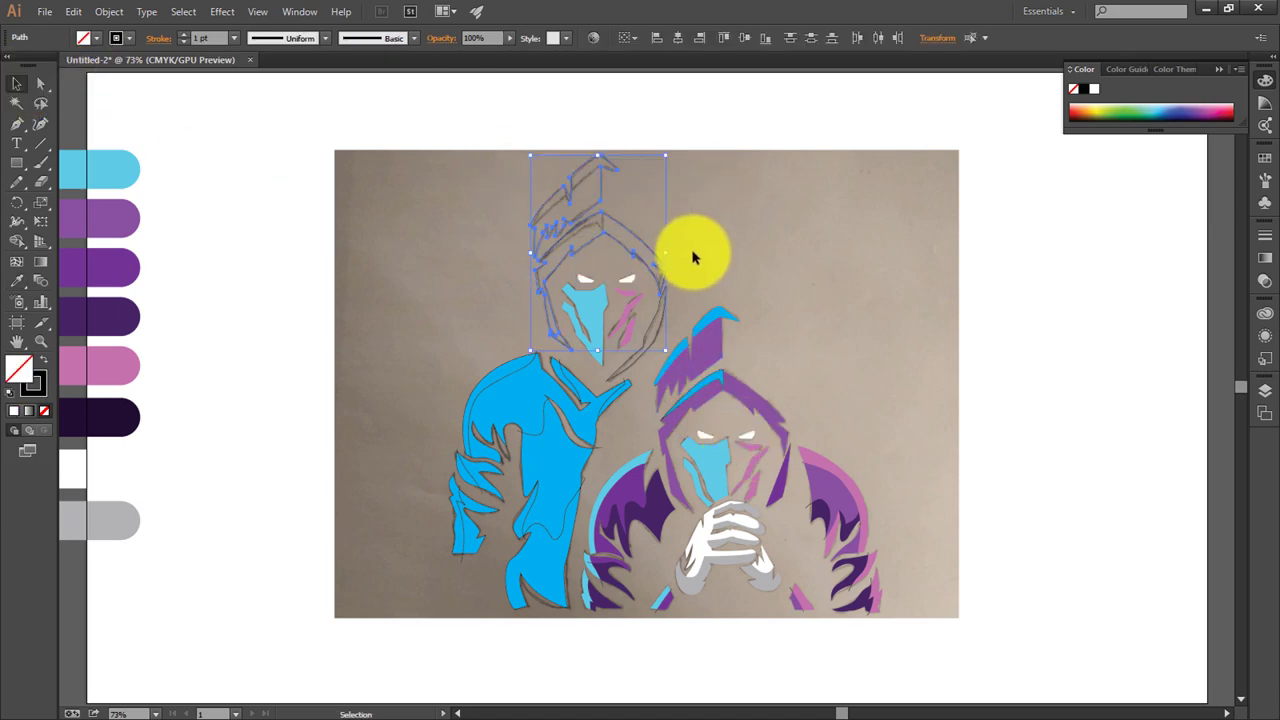
Step: Fill the rear figure's hood shapes purple
key("i")
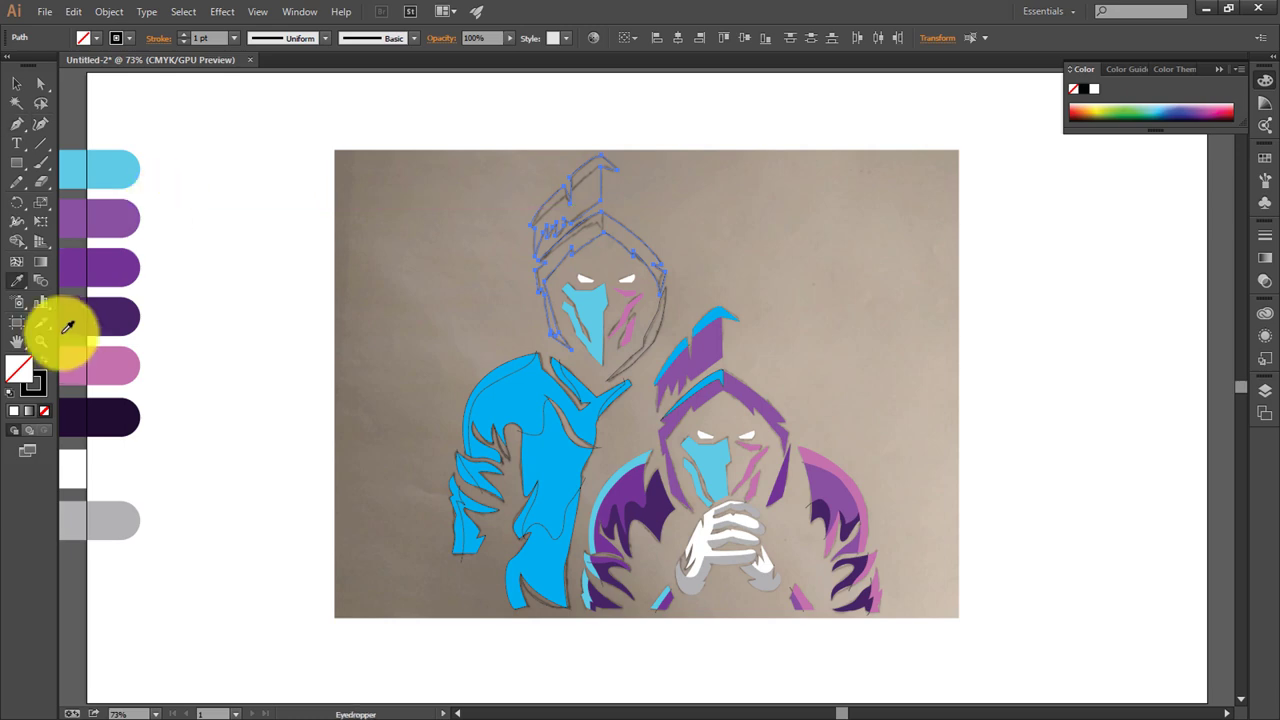
left_click(118, 220)
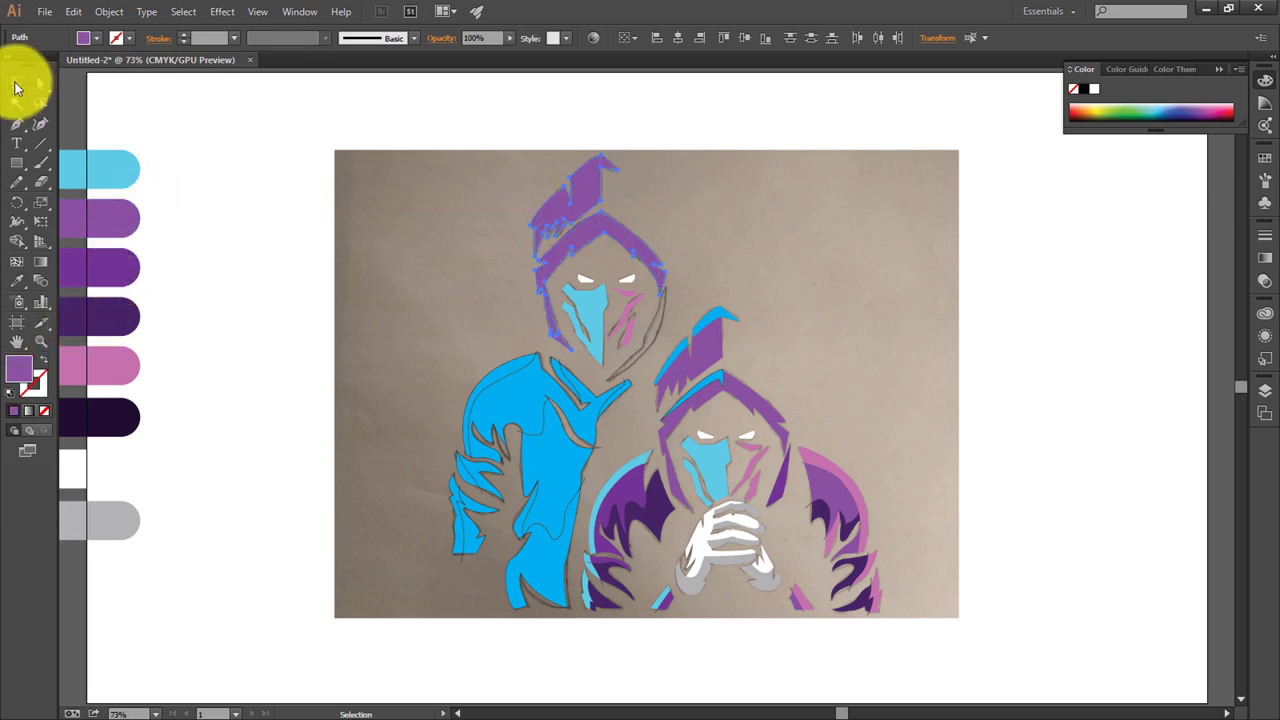
left_click(461, 385)
key("ctrl+plus")
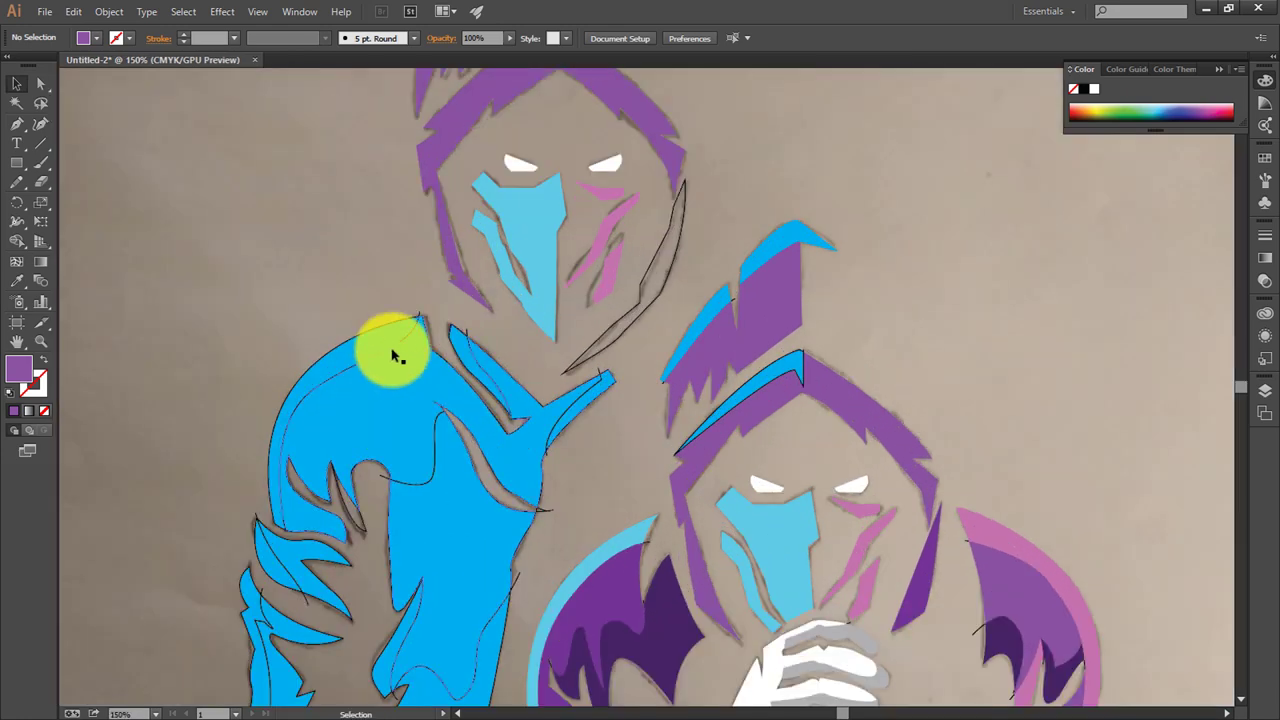
Step: Fill the left figure's blue body with mid purple
left_click(376, 346)
key("ctrl+minus")
key("i")
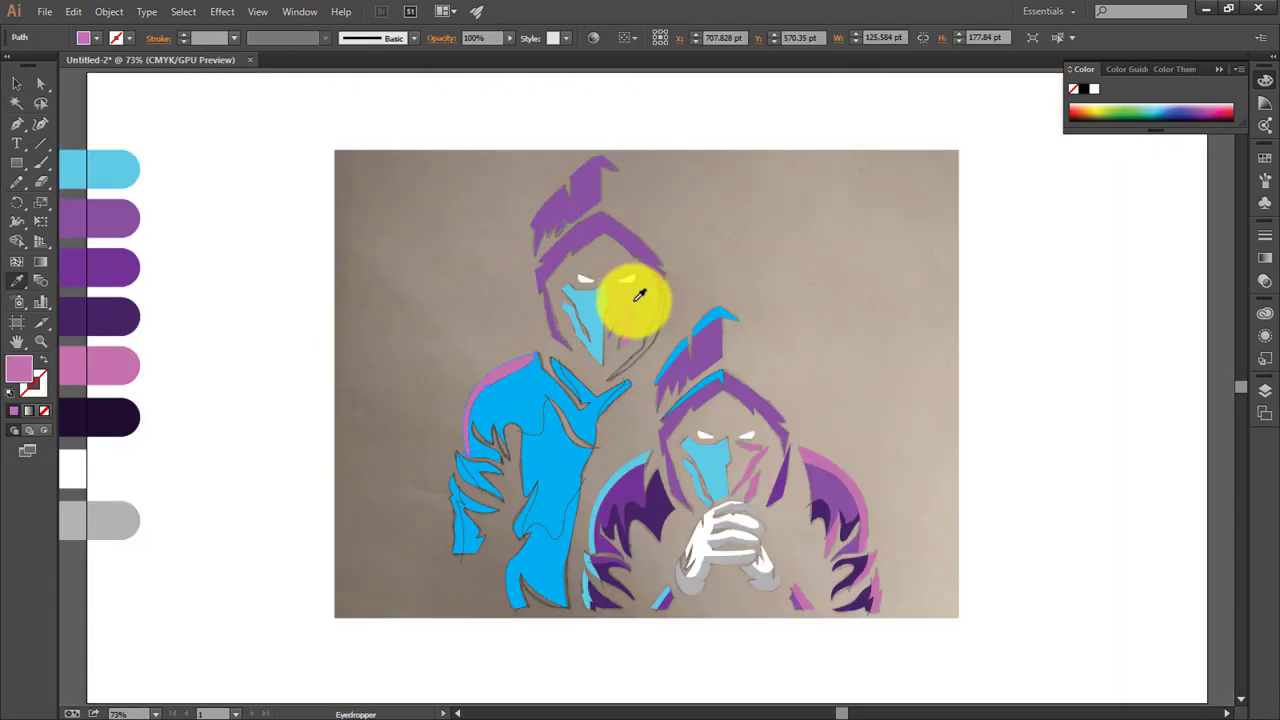
left_click(560, 315)
key("v")
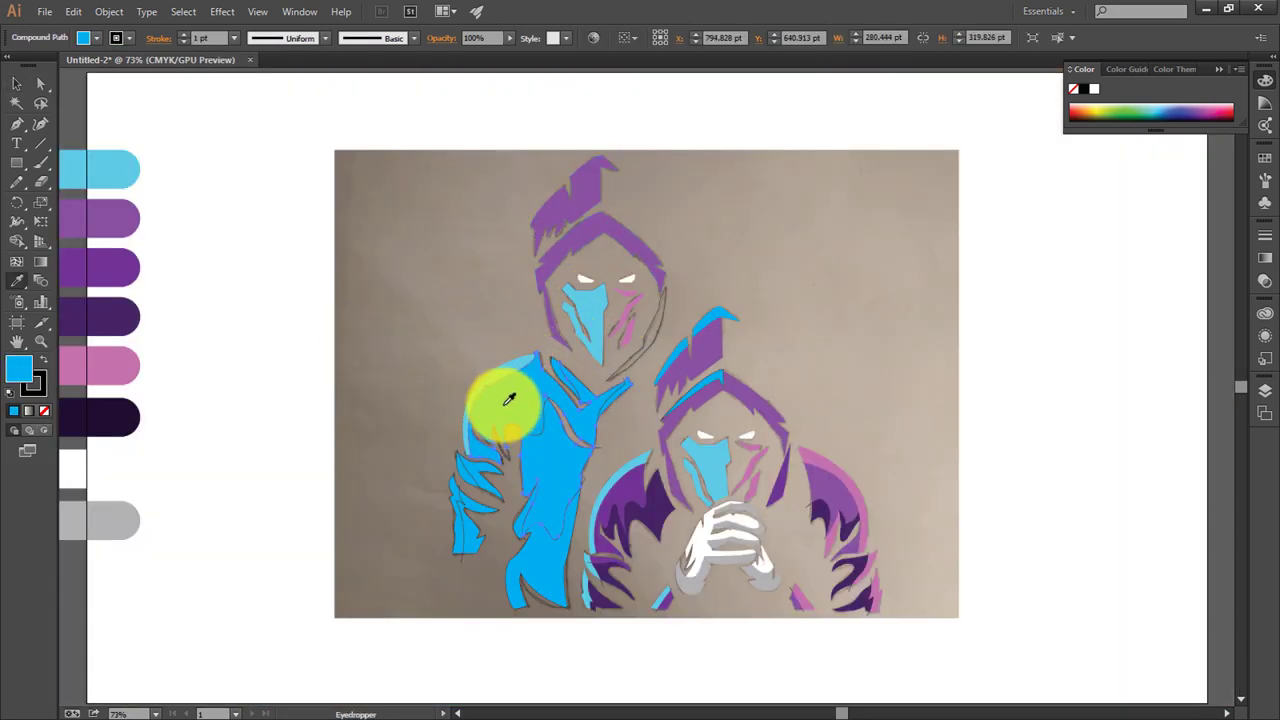
left_click(131, 224)
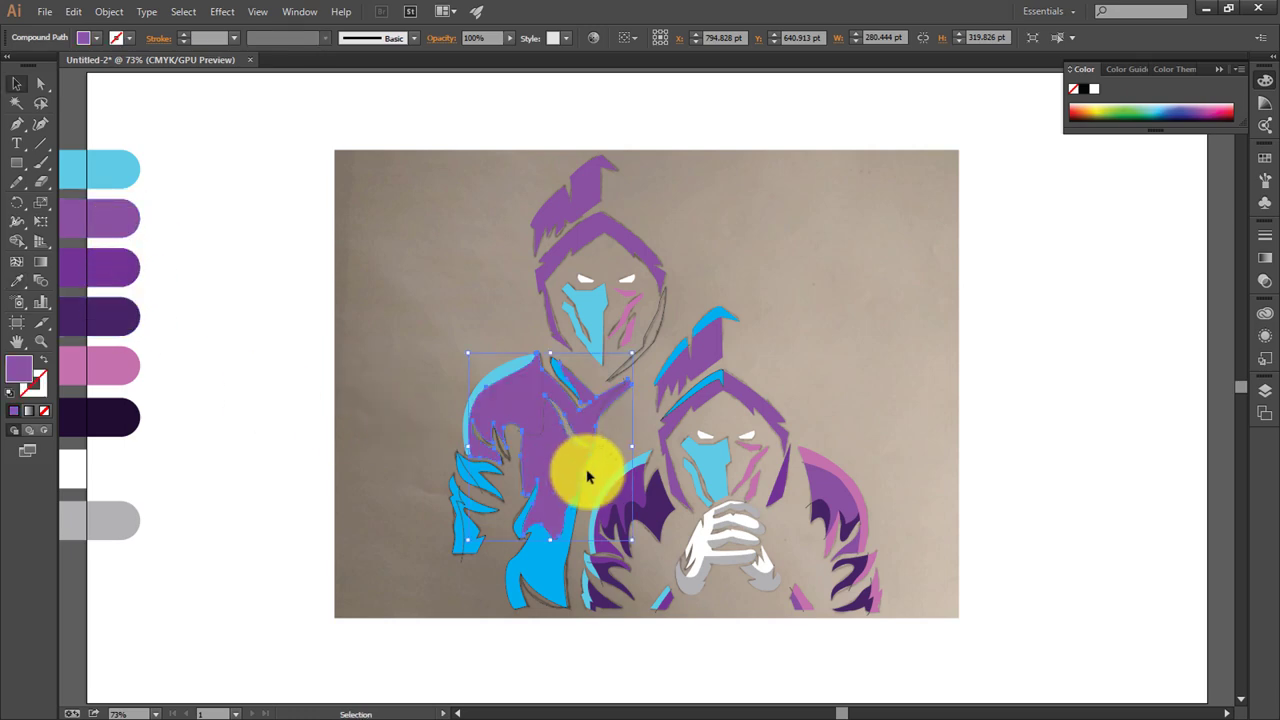
Step: Split the body into separate regions along its dividing lines with Shape Builder
key("v")
left_click(544, 444)
key("ctrl+plus")
key("ctrl+plus")
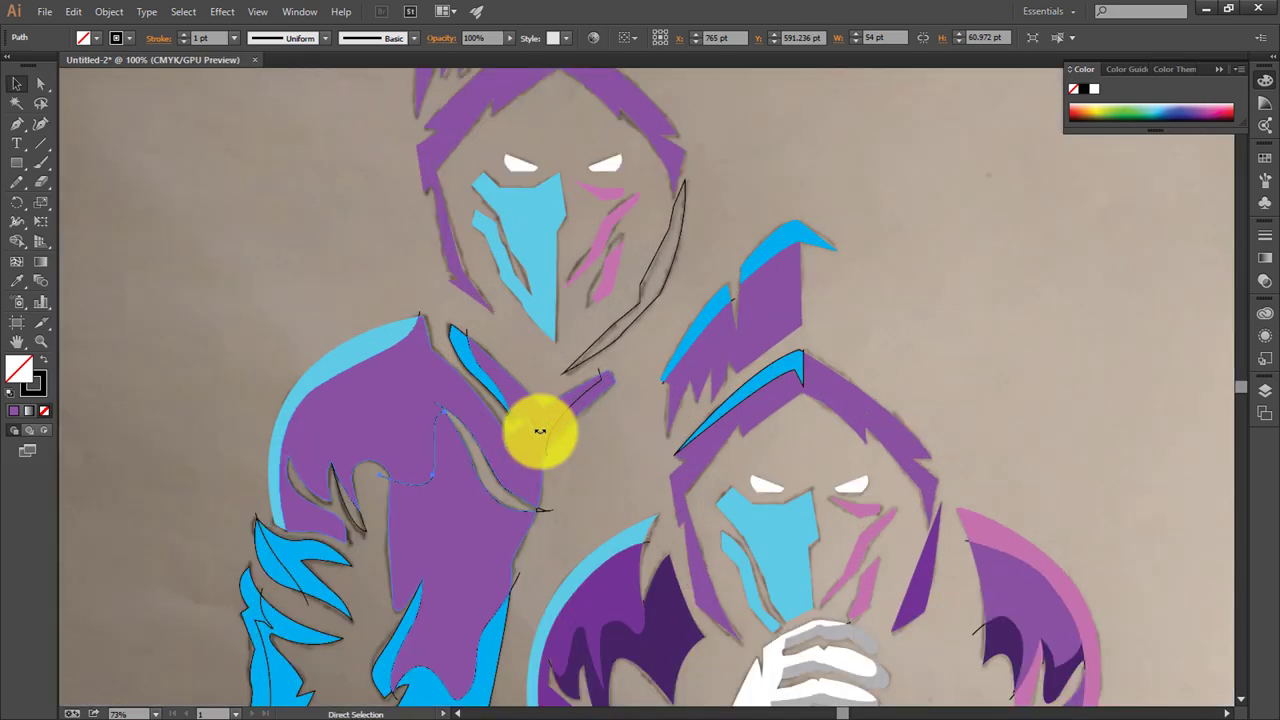
key("ctrl+plus")
left_click(41, 88)
left_click(484, 420)
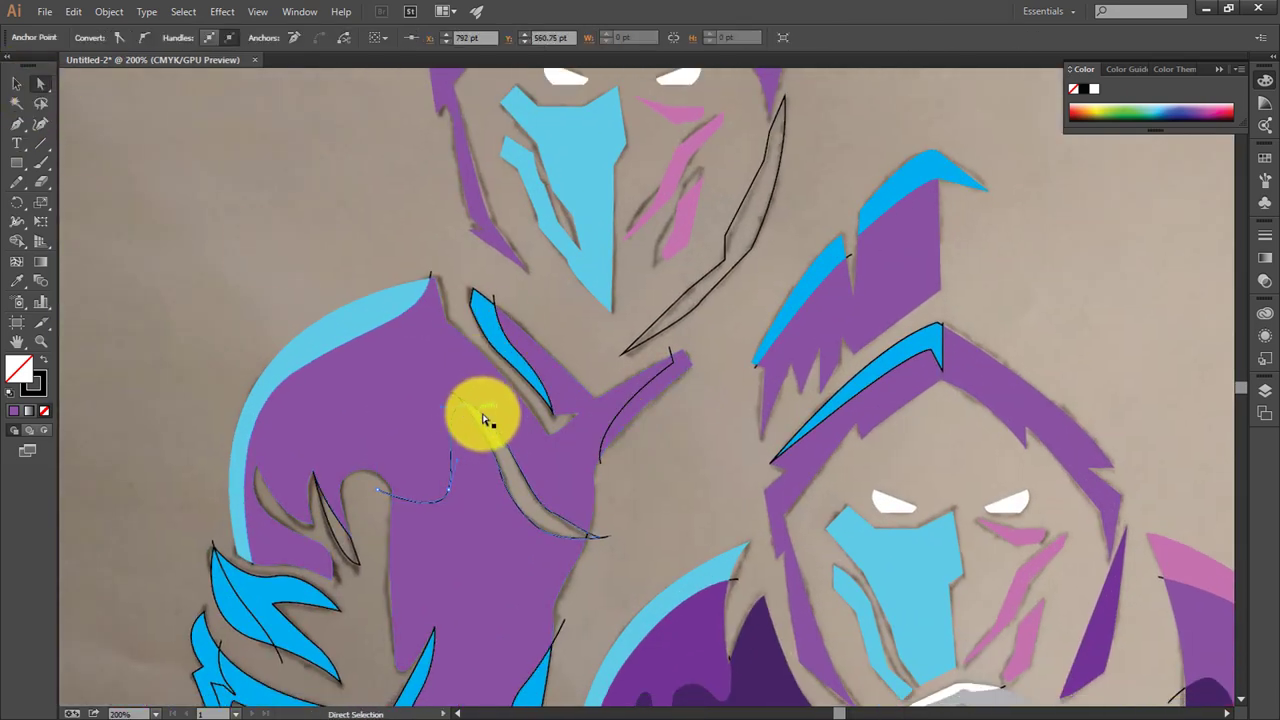
left_click(17, 84)
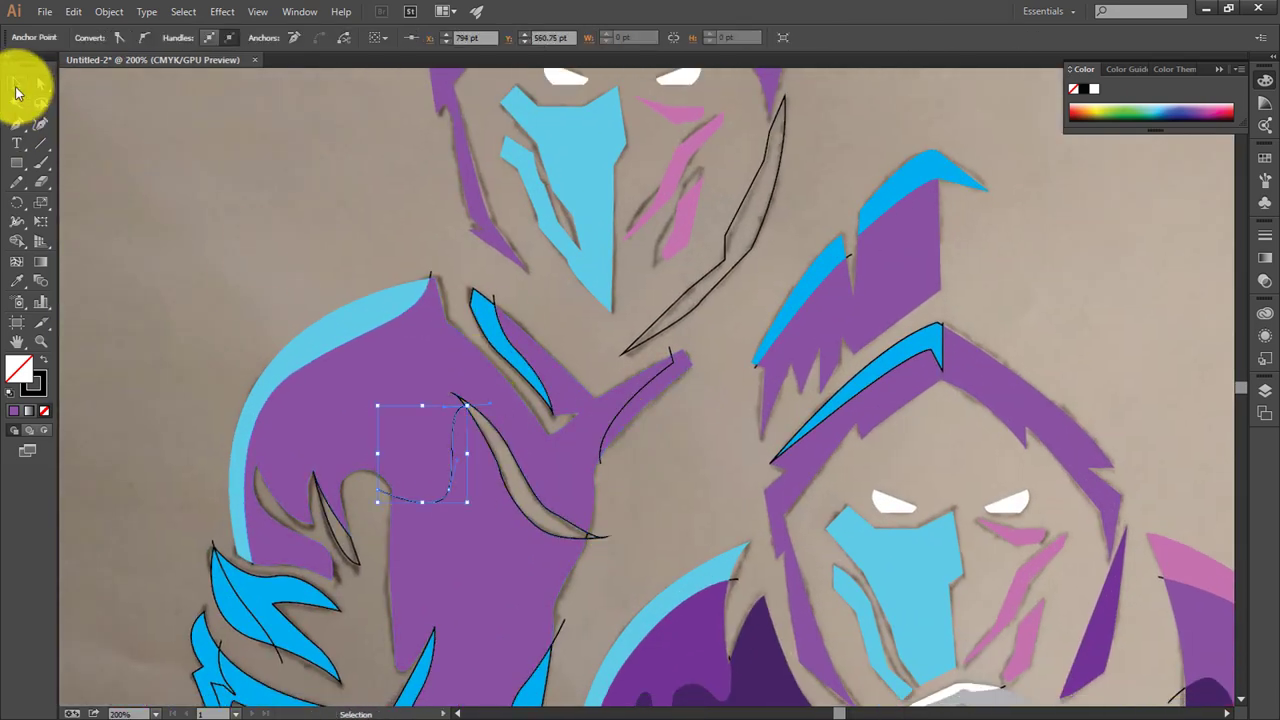
left_click_drag(210, 211, 522, 586)
left_click(17, 241)
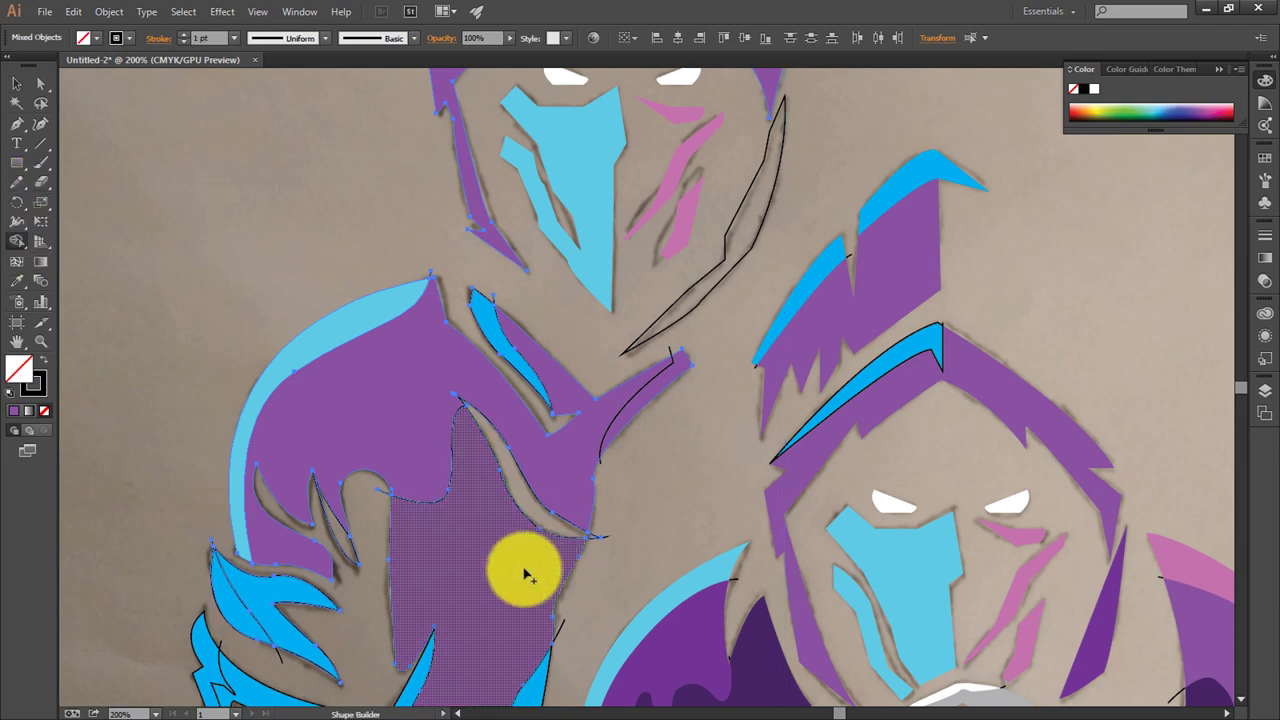
key("ctrl+0")
Step: Apply a palette purple to the split body pieces
key("i")
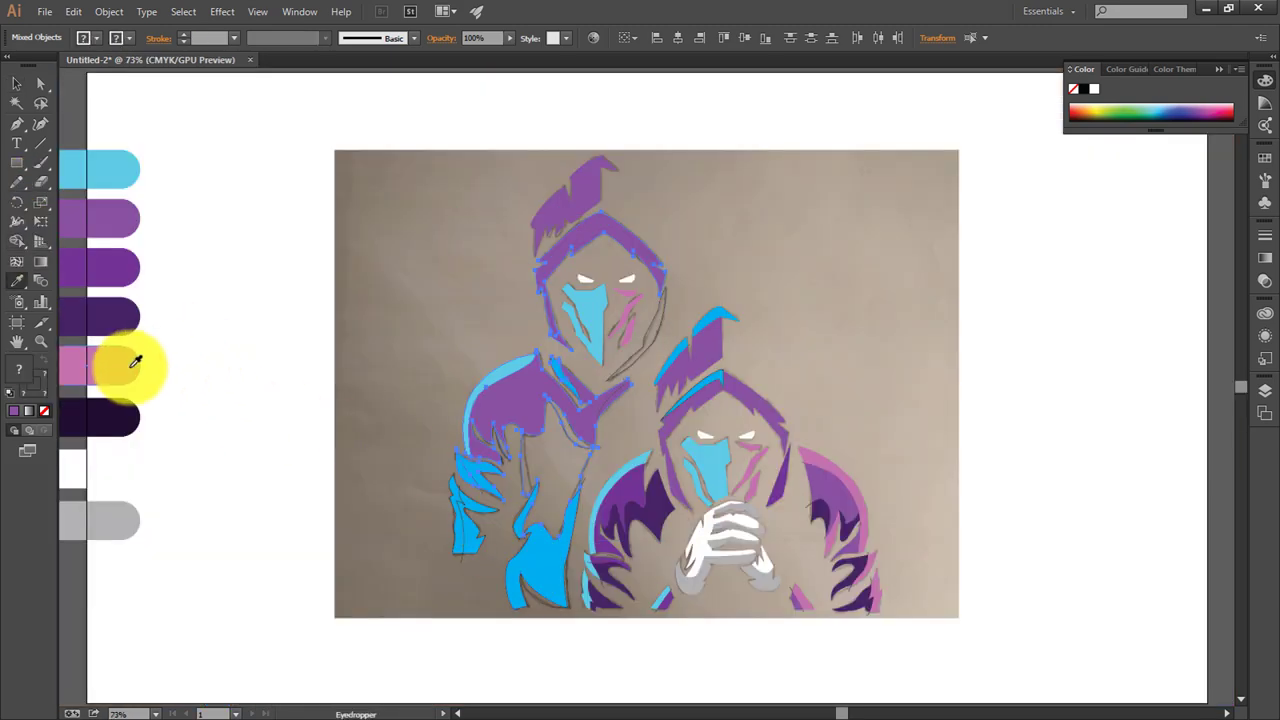
left_click(114, 266)
left_click(97, 178)
left_click(20, 86)
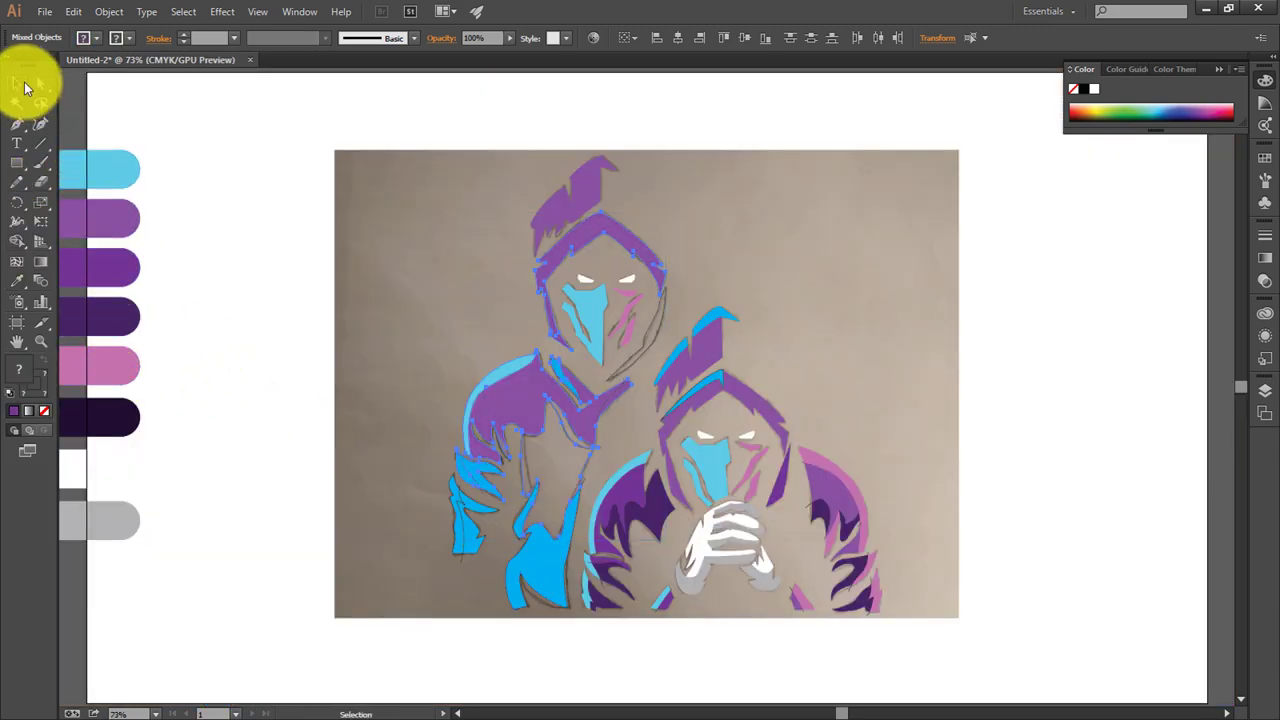
left_click(566, 449)
Step: Fill the lower body deeper purple and the lower robe piece darkest purple
left_click(523, 460)
key("i")
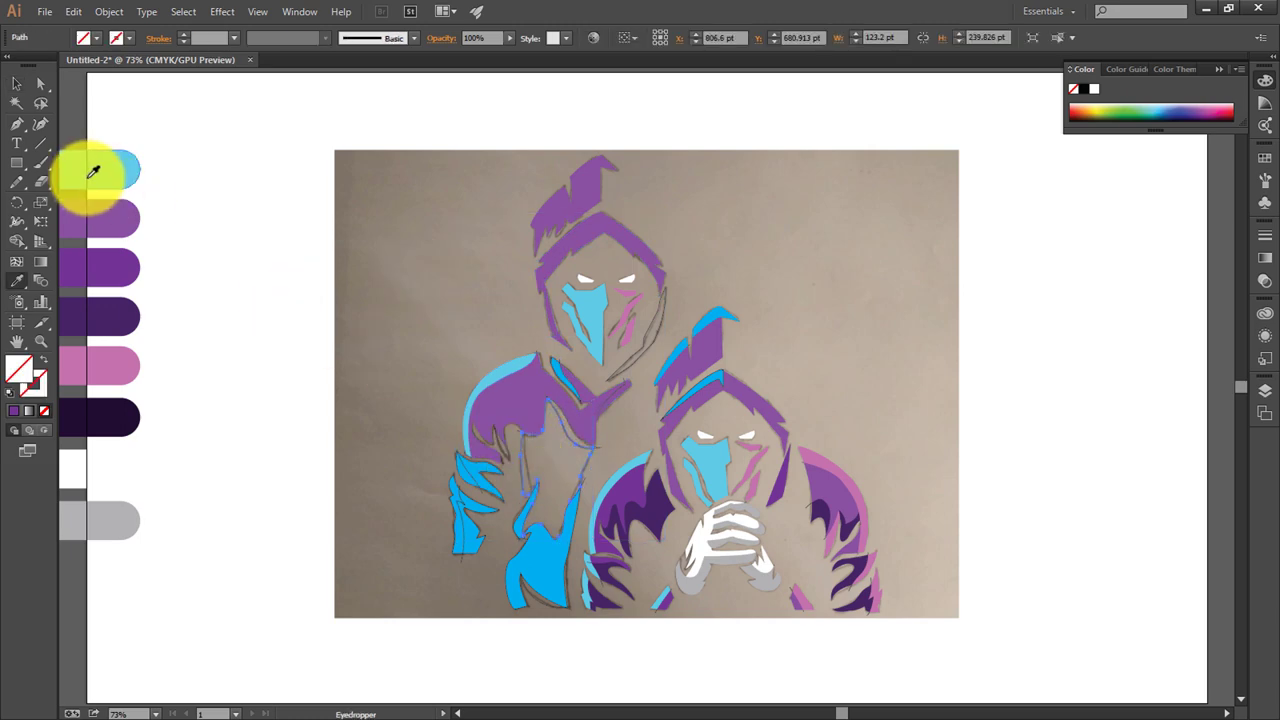
left_click(139, 258)
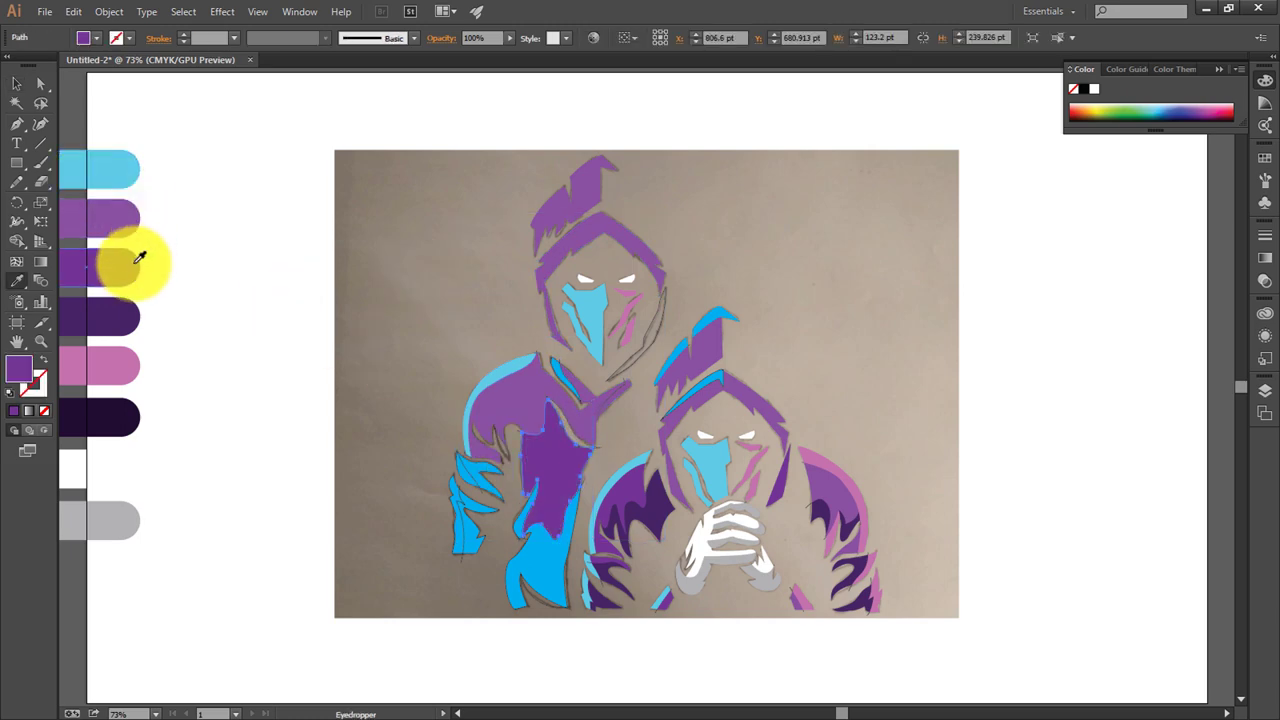
left_click(537, 566, "ctrl")
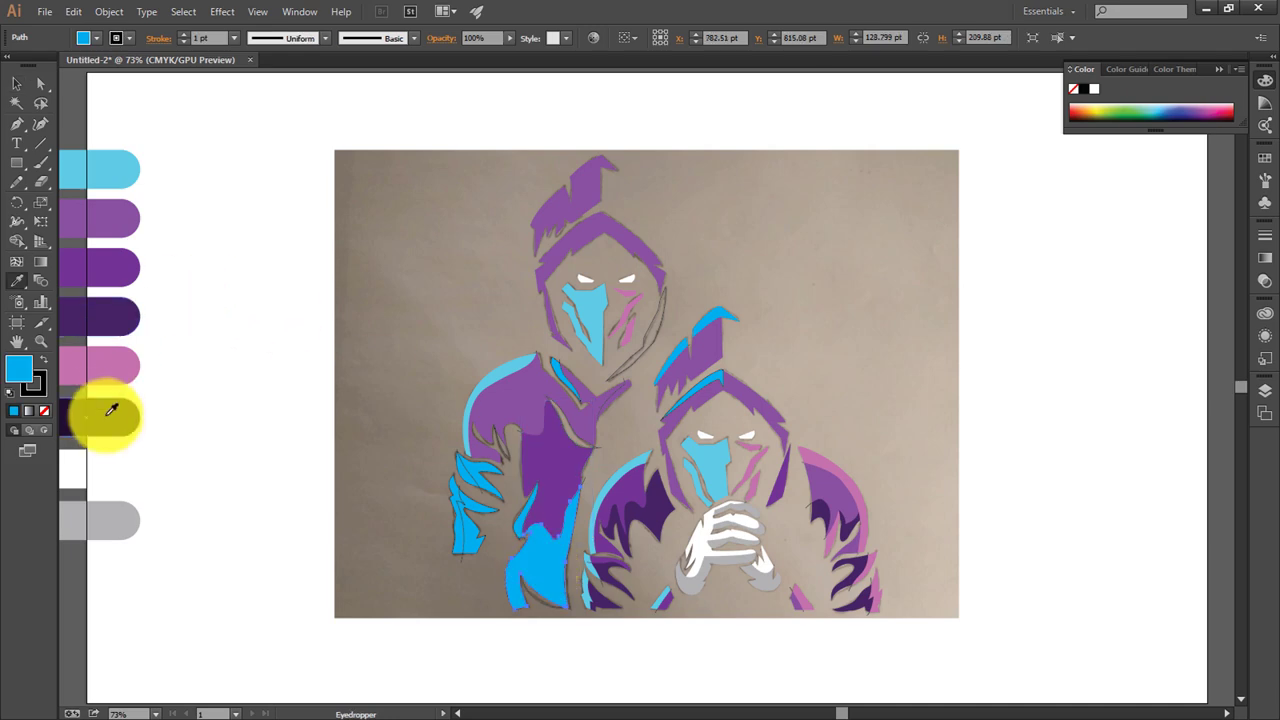
left_click(120, 320)
key("v")
left_click(445, 533)
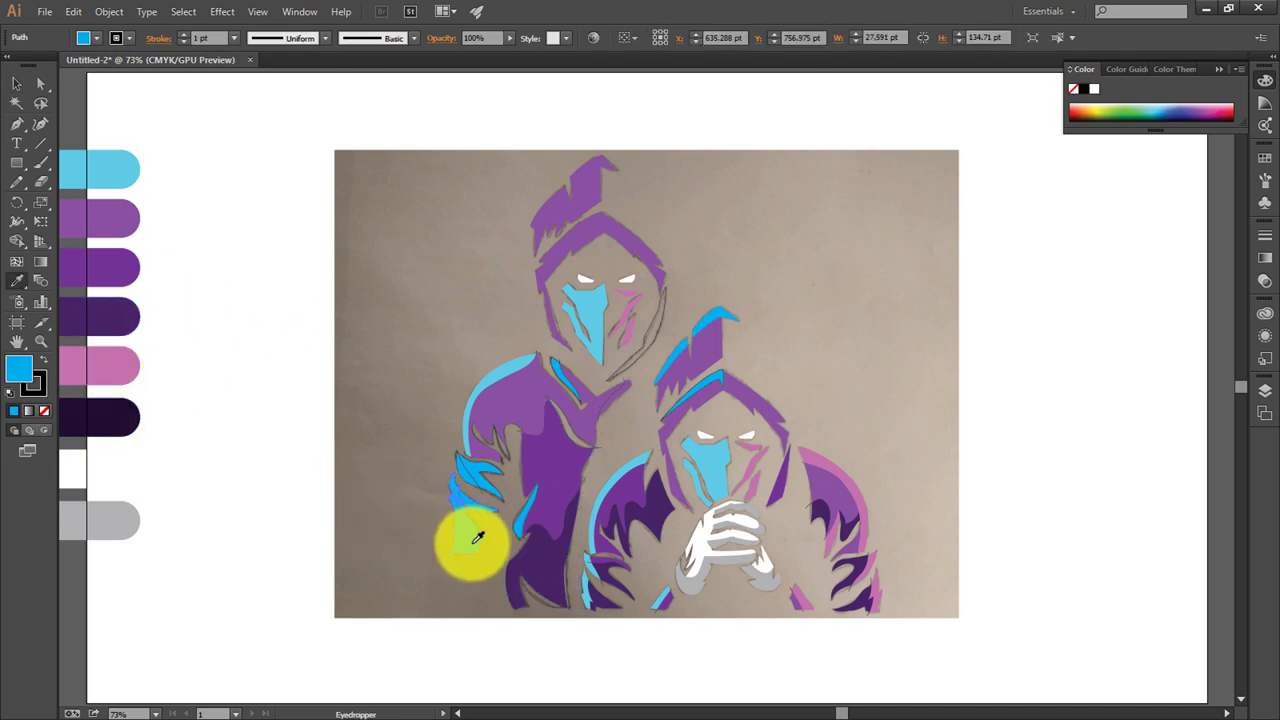
Step: Colour the claw pieces near the hands pink
key("i")
left_click(488, 405)
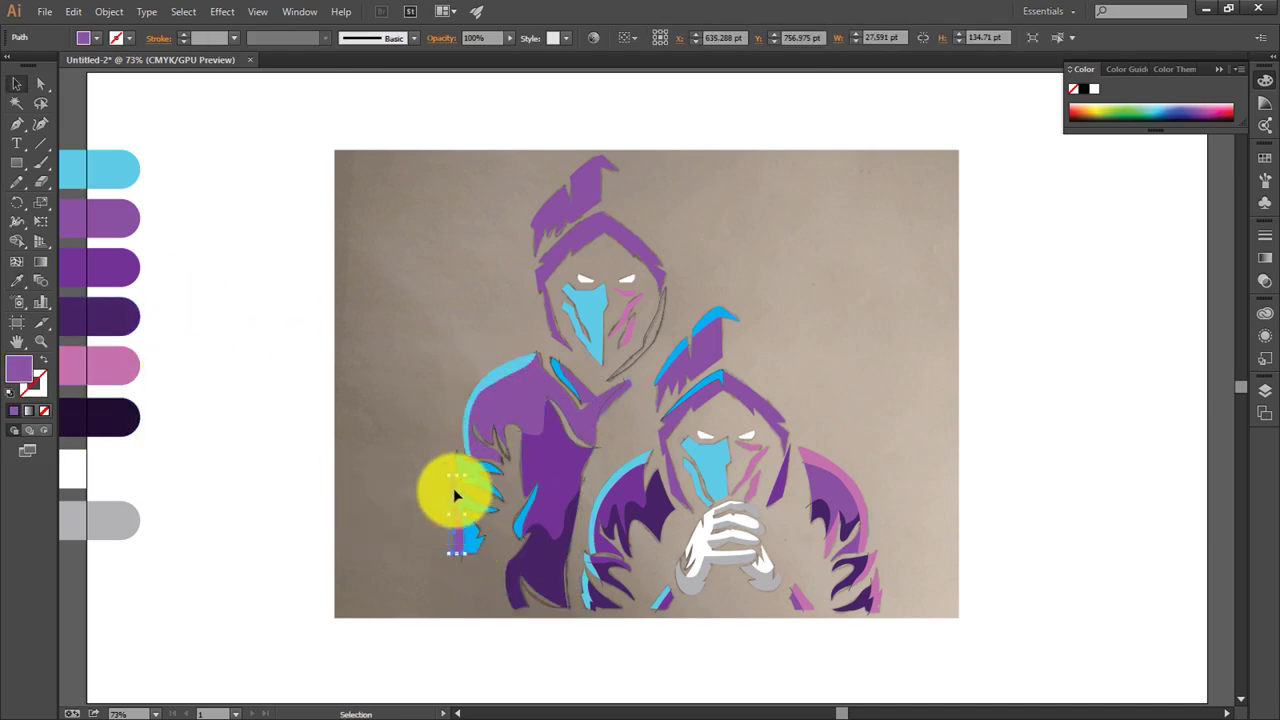
key("ctrl+z")
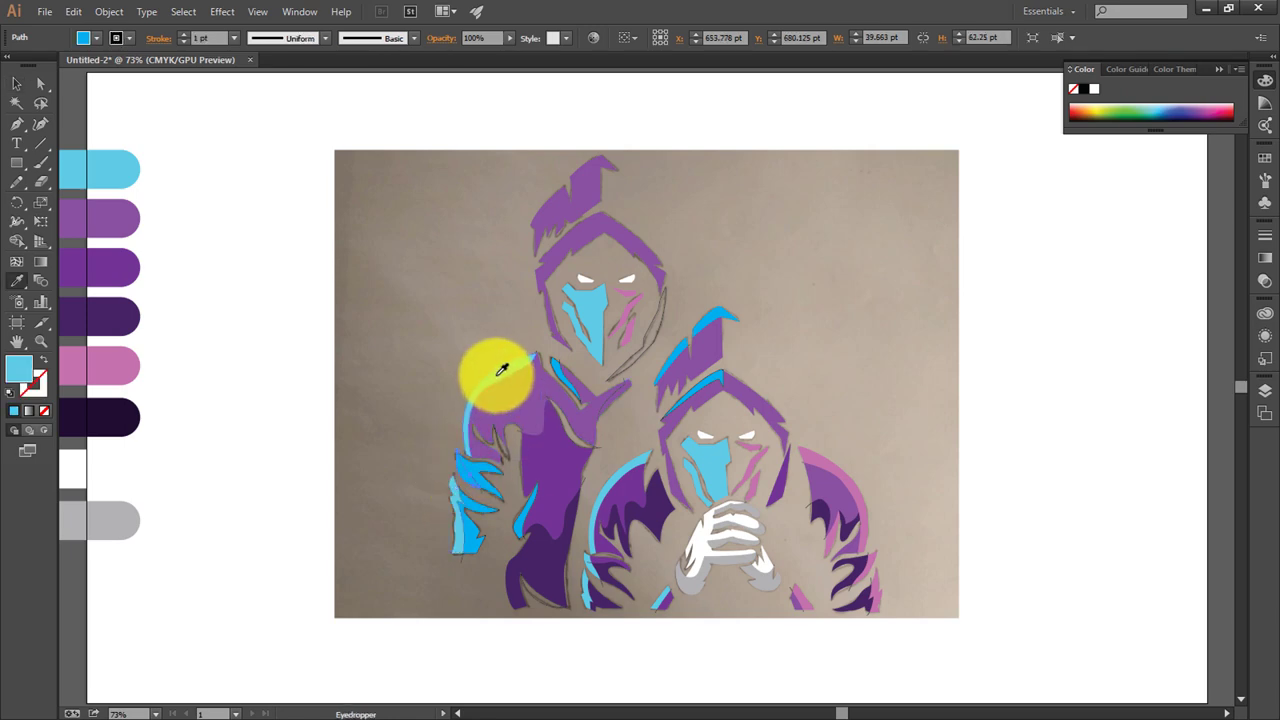
key("v")
left_click(483, 490)
left_click(487, 468, "shift")
key("i")
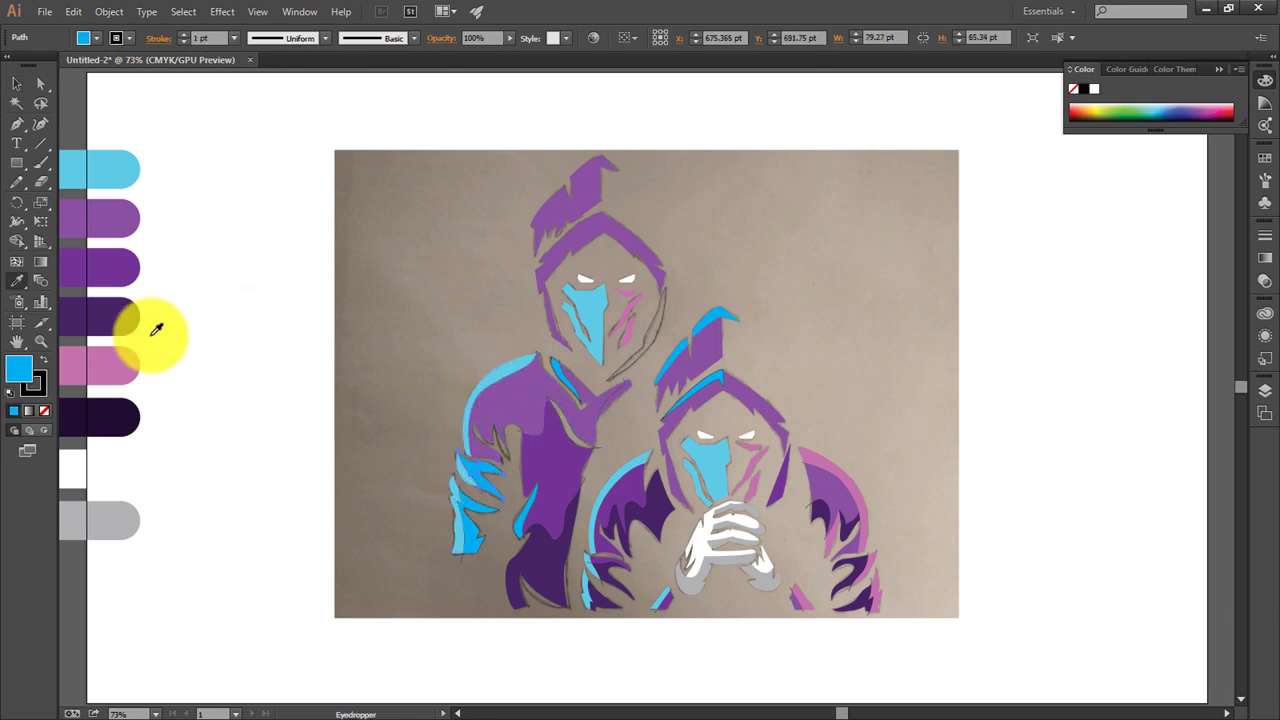
left_click(118, 367)
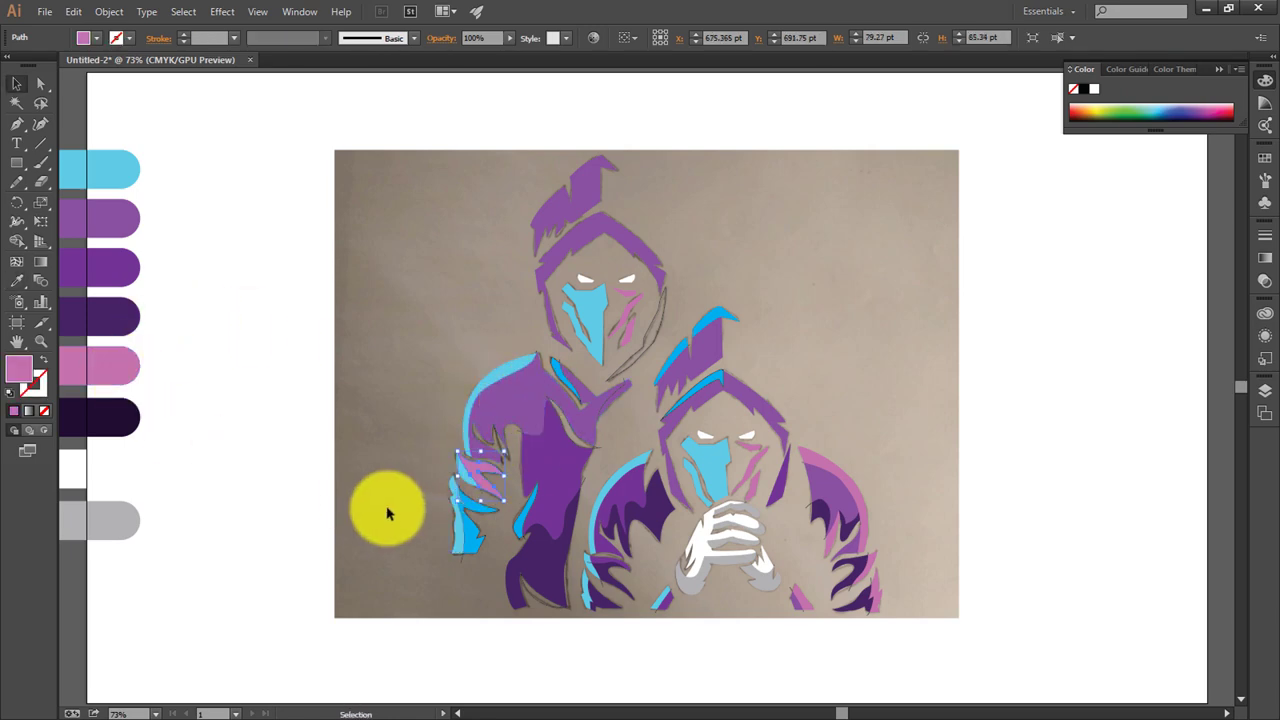
Step: Rework the claw and cyan edge pieces, filling a claw piece purple
left_click(466, 537)
key("i")
key("v")
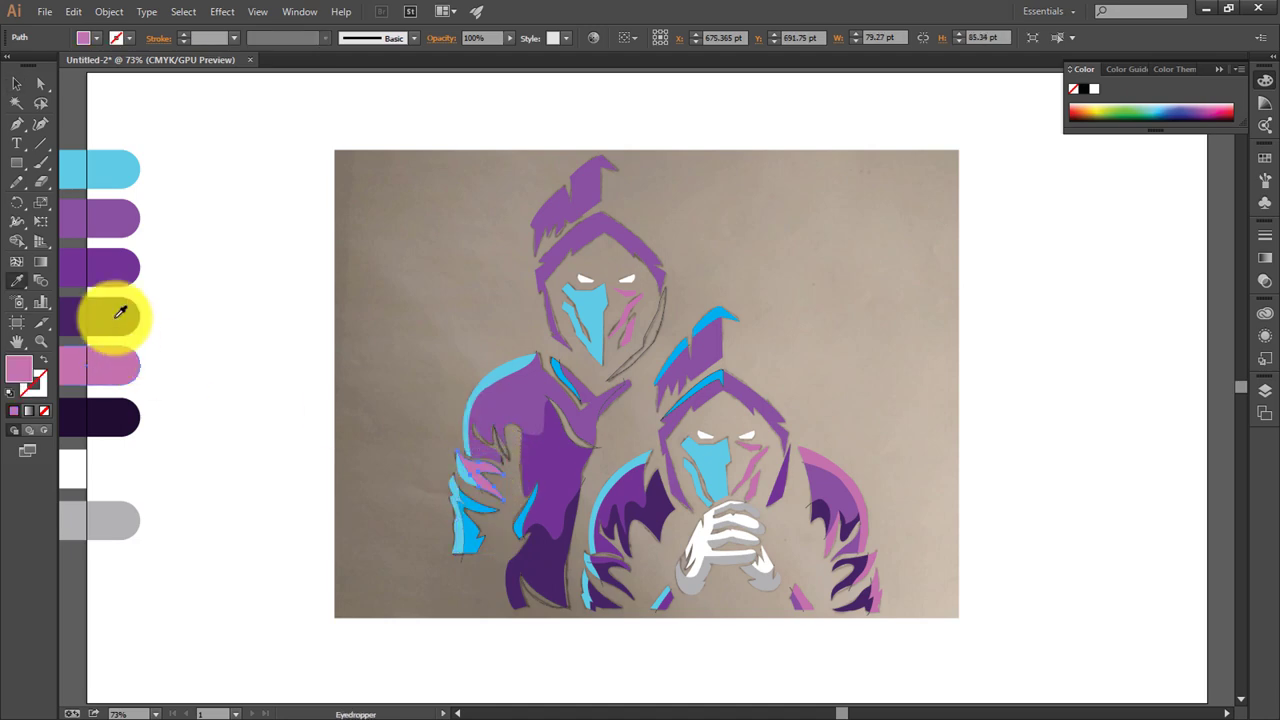
key("i")
left_click(471, 552)
left_click(508, 416)
key("v")
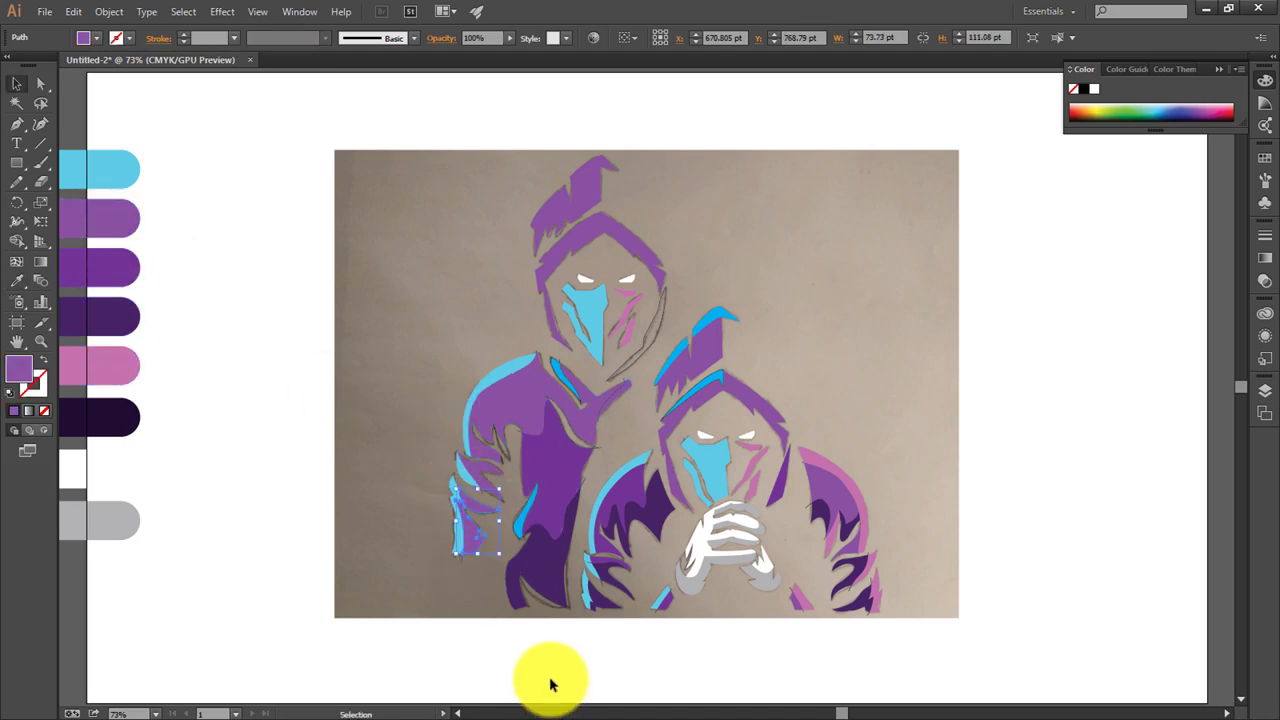
left_click(551, 677)
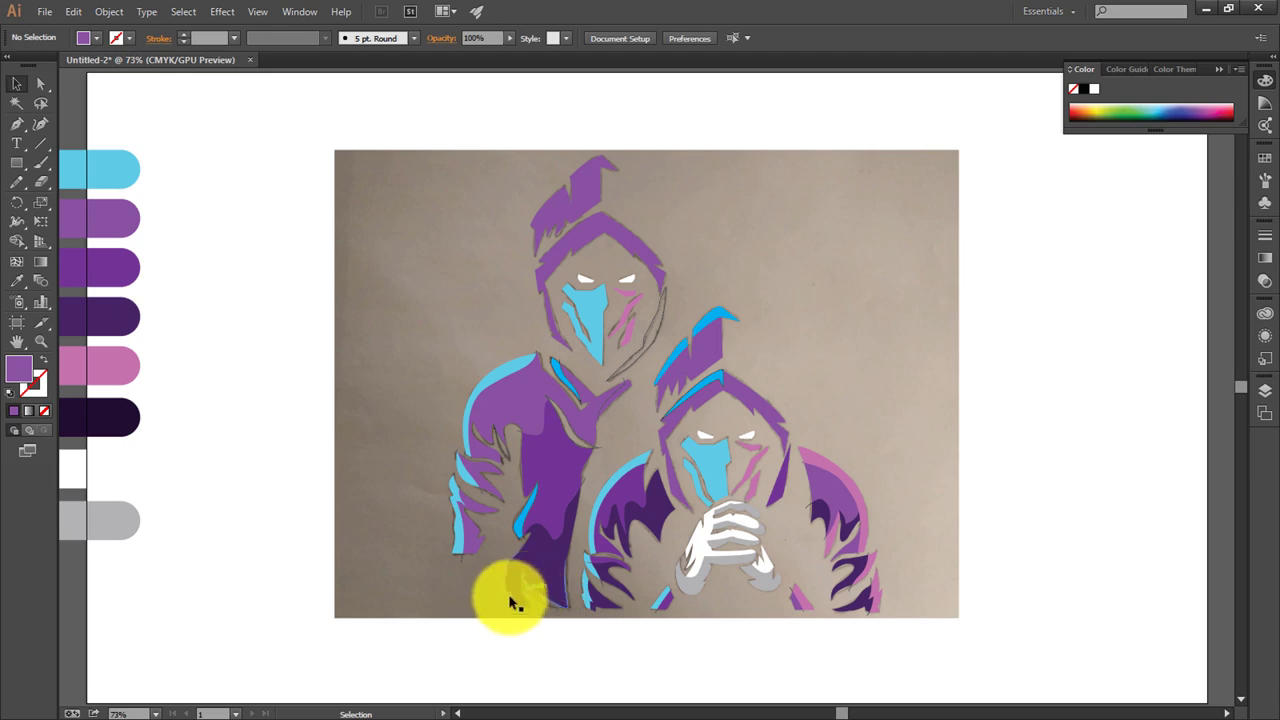
Step: Give the shoulder edge piece a light cyan highlight
left_click(536, 600)
key("i")
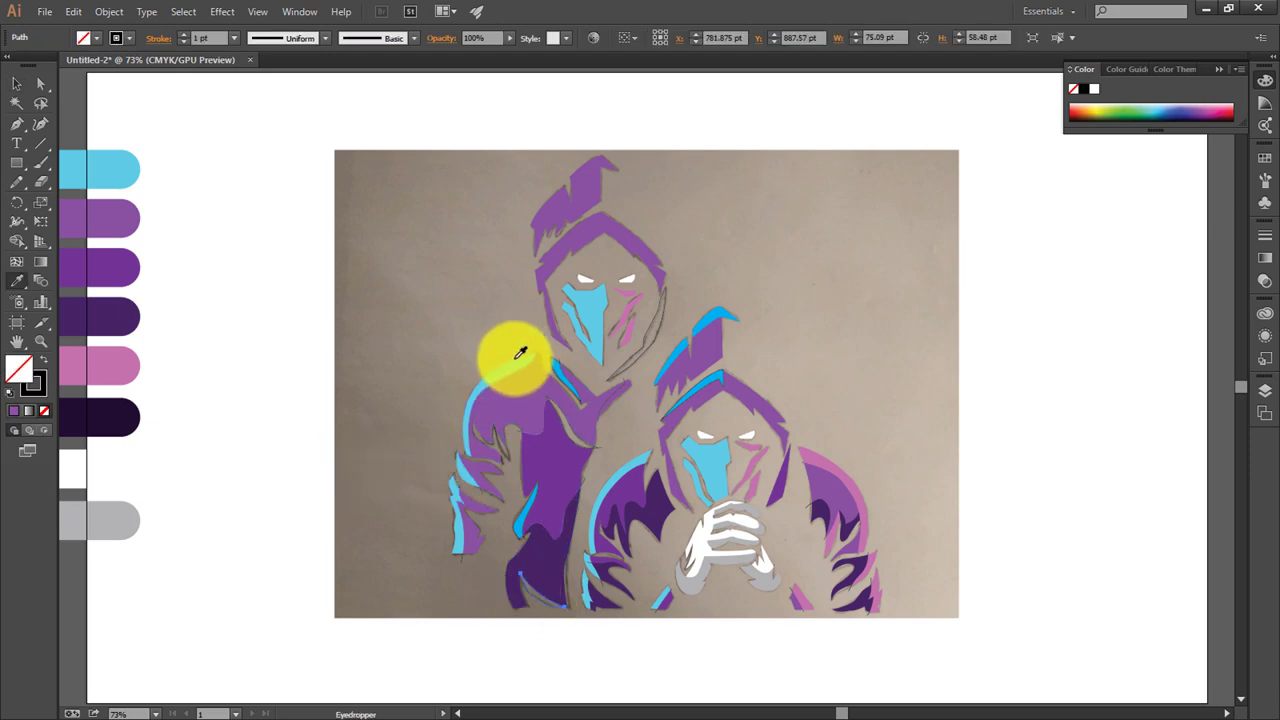
left_click(515, 361)
key("v")
left_click(408, 343)
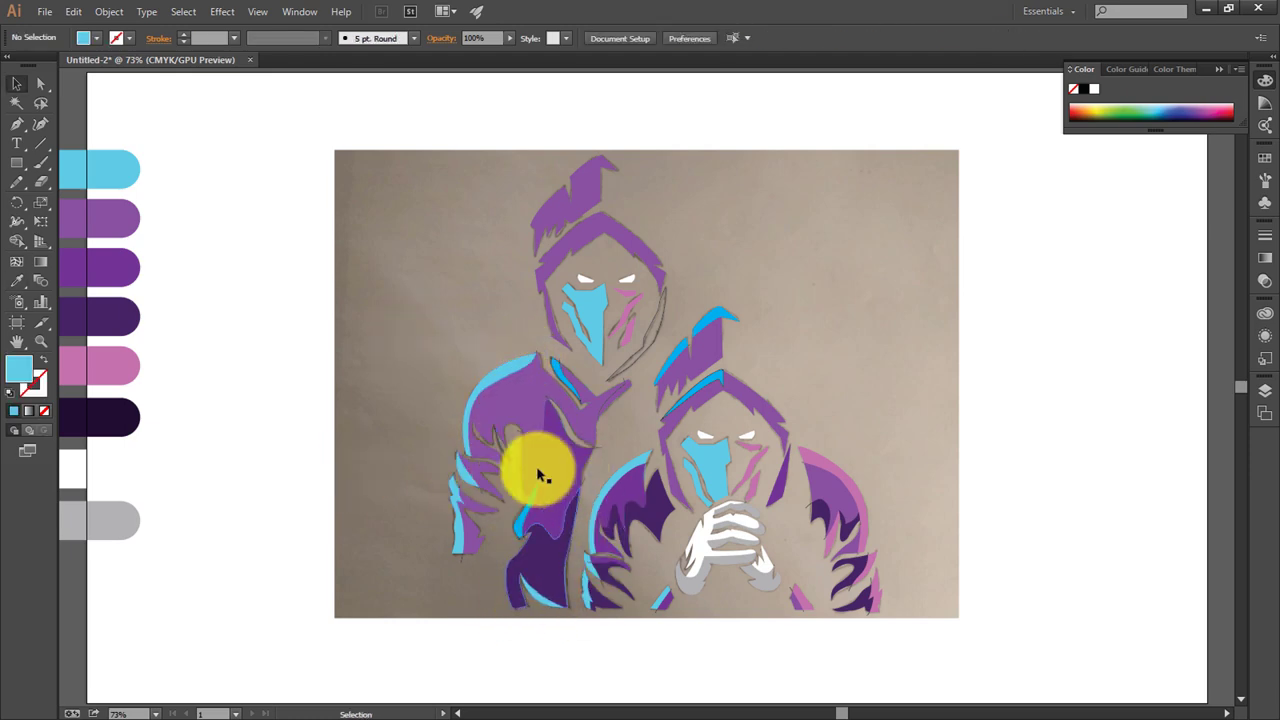
Step: Fill the new highlight shape on the left figure's shoulders with light cyan
scroll(545, 545, "up", 2)
scroll(543, 534, "up", 2)
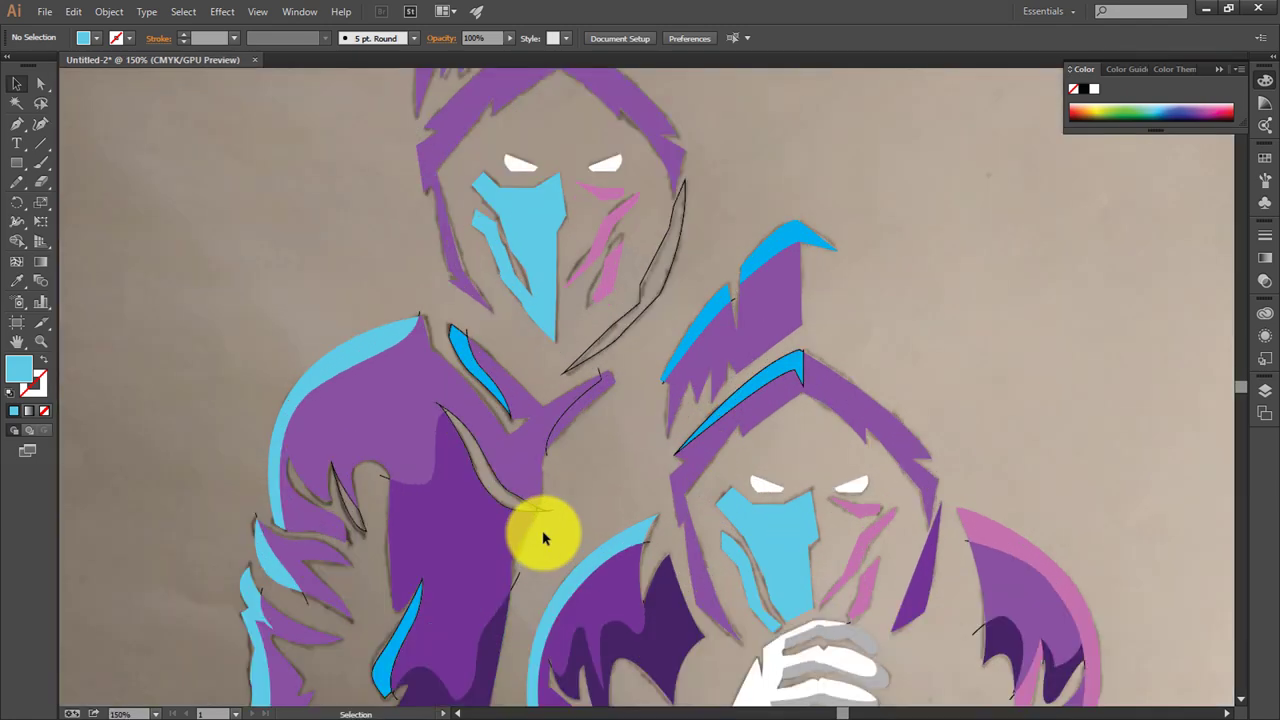
scroll(543, 532, "down", 2)
left_click_drag(543, 529, 565, 378)
left_click(564, 352)
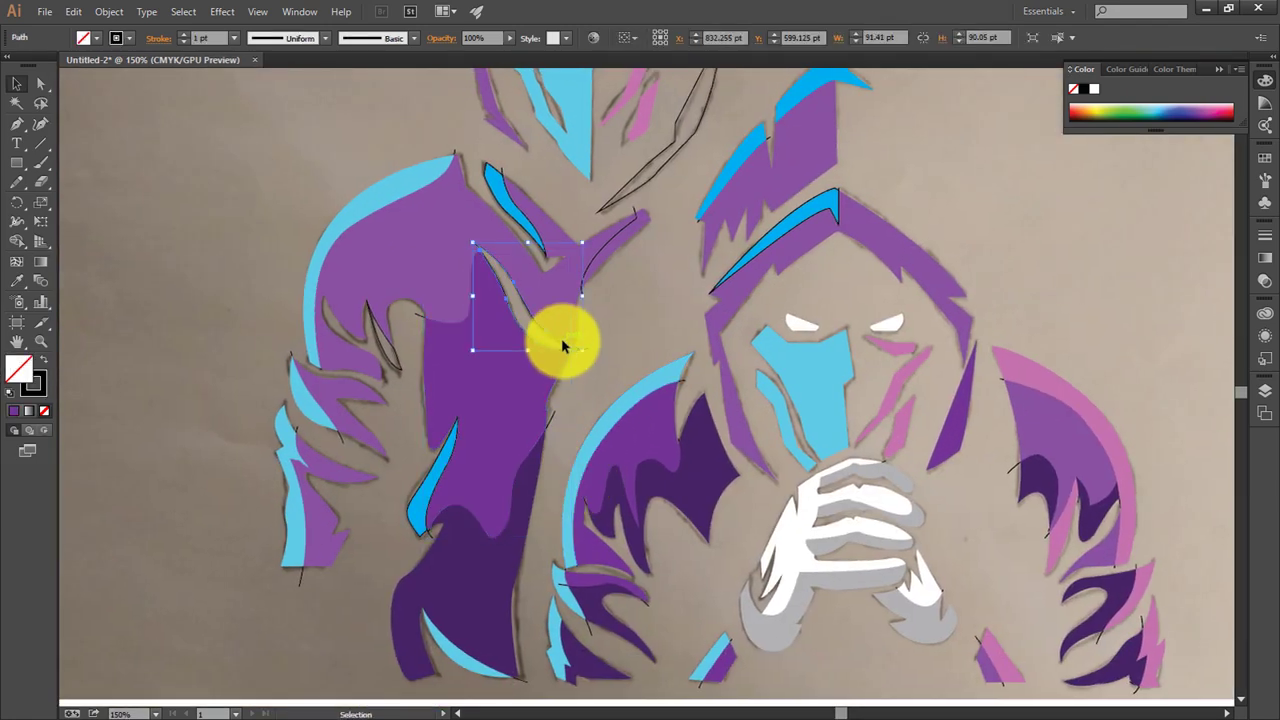
key("p")
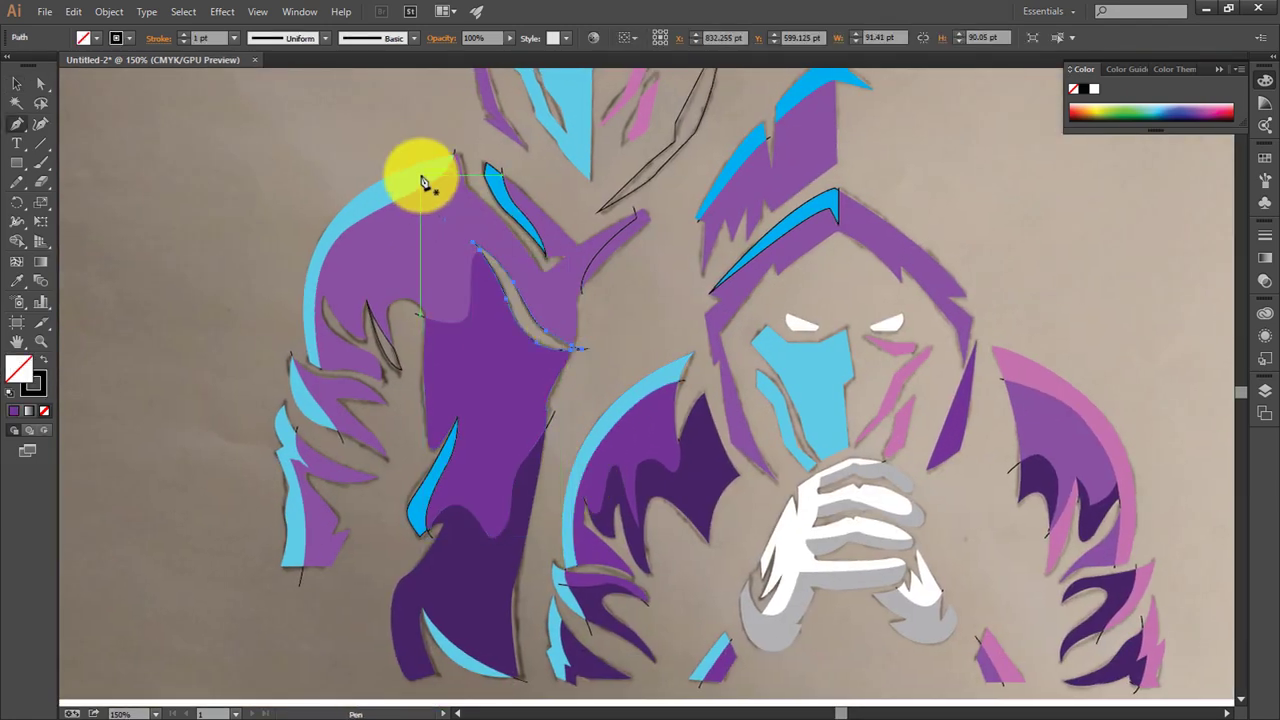
key("i")
left_click(421, 180)
left_click(17, 84)
Step: Reset default fill and stroke colours and fill the small sleeve tip with dark purple
key("ctrl+shift+a")
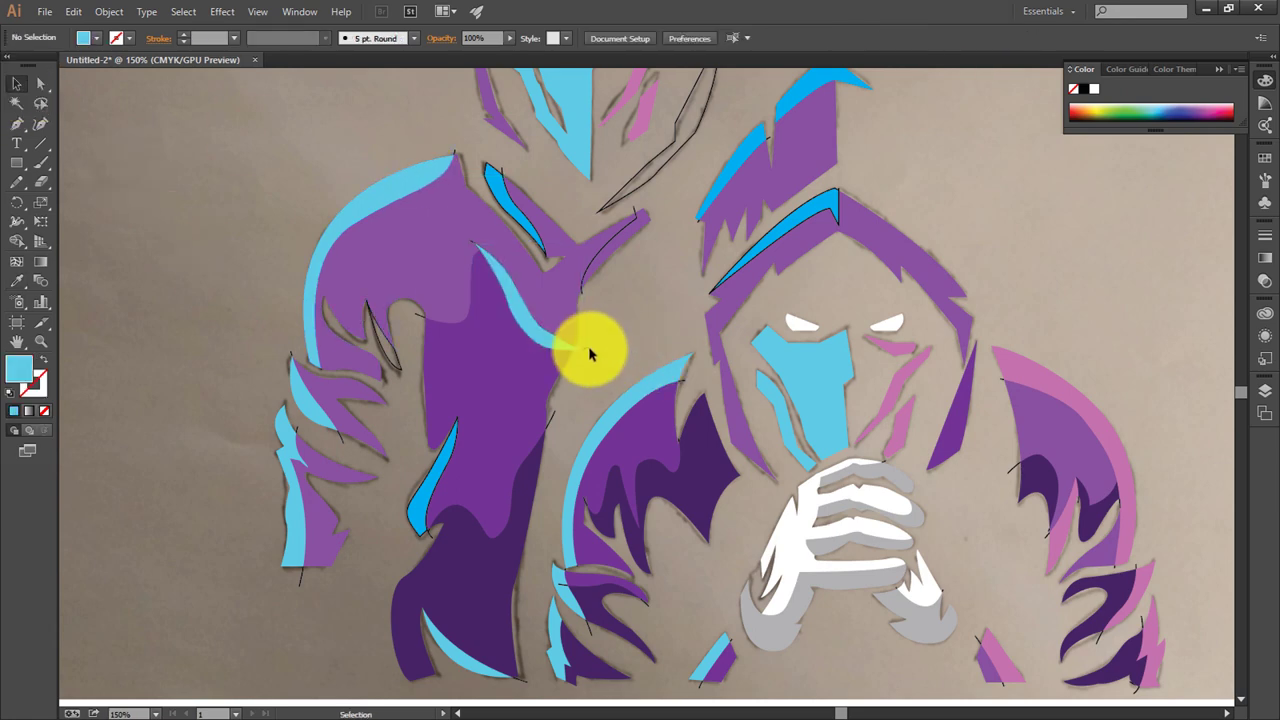
key("d")
key("slash")
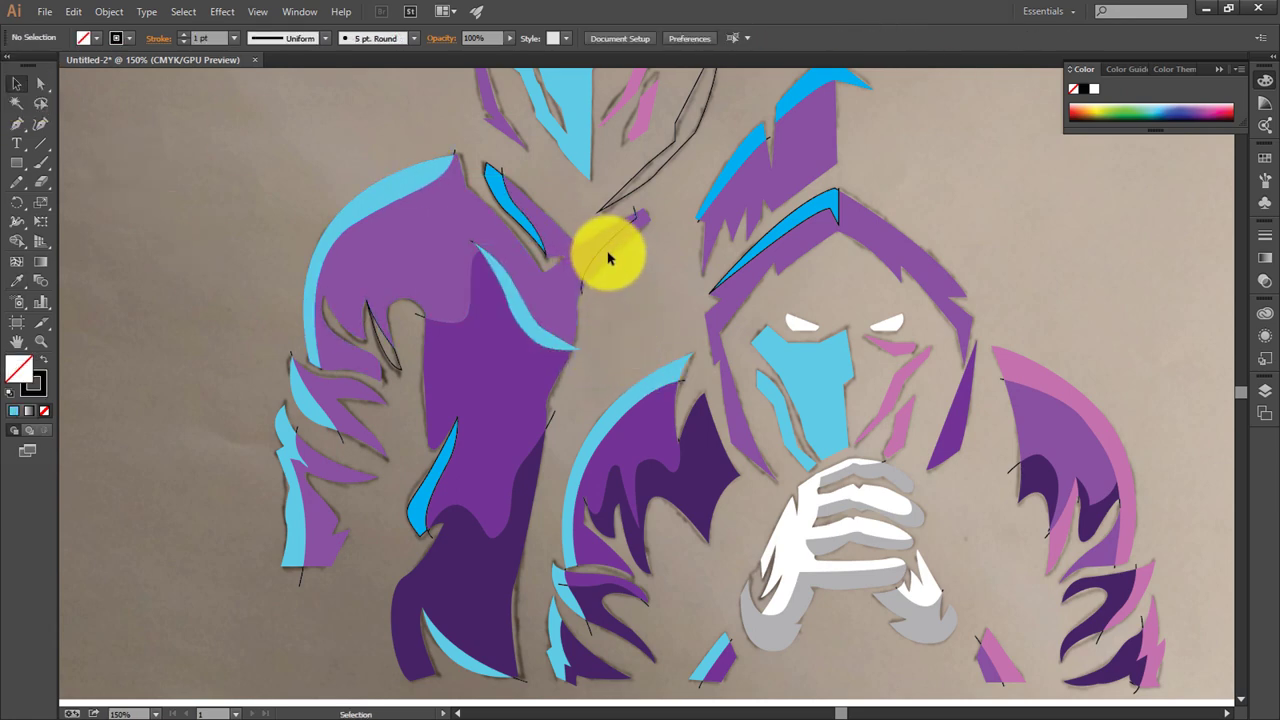
left_click(608, 258)
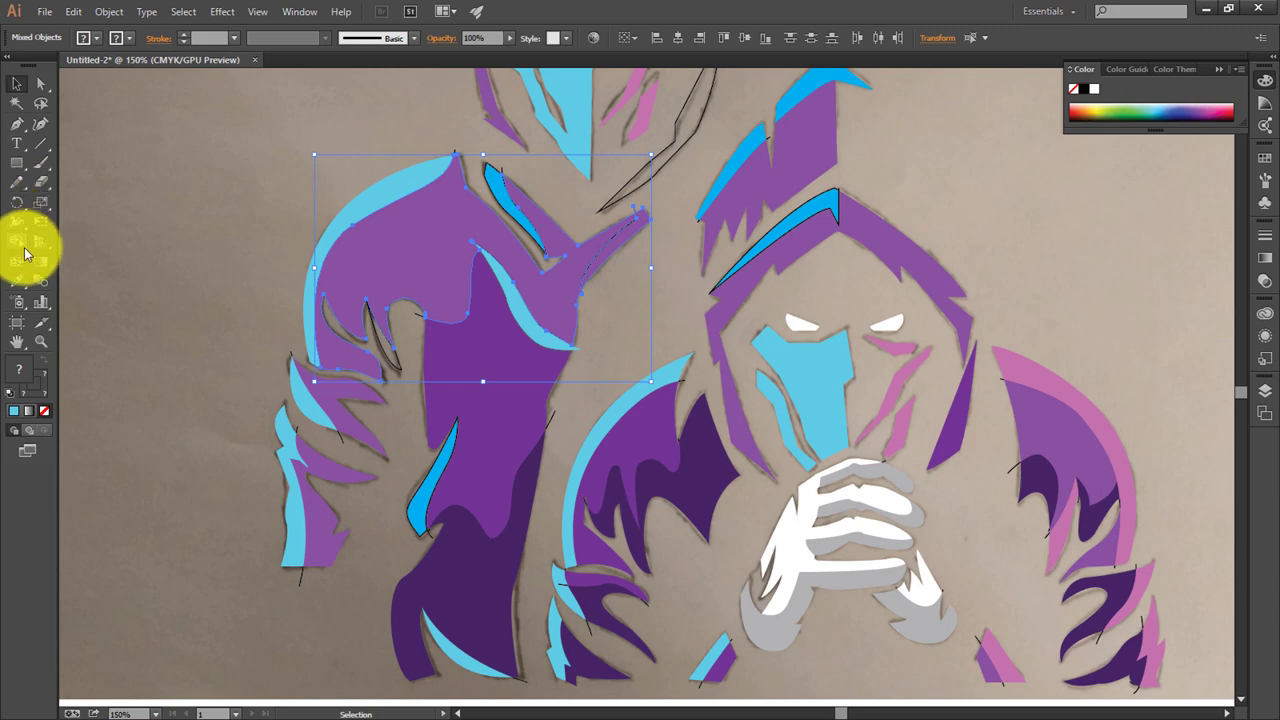
left_click(172, 205)
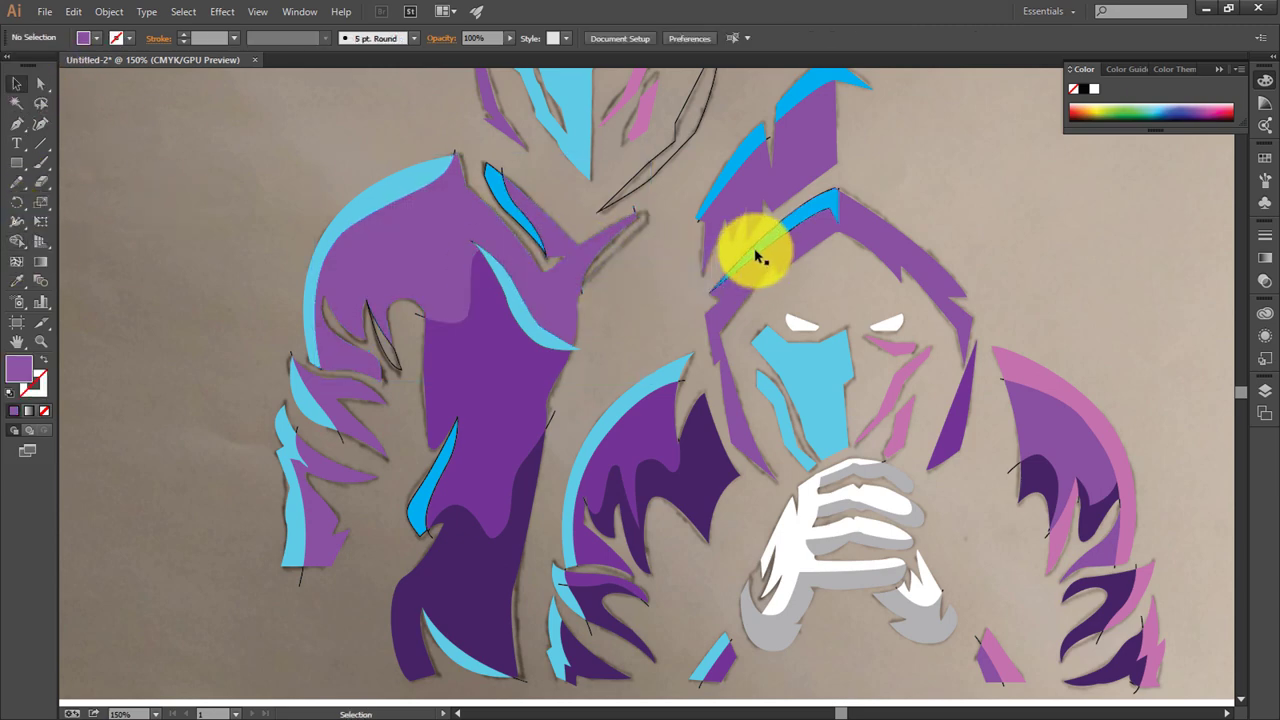
left_click(615, 255)
key("i")
left_click(496, 553)
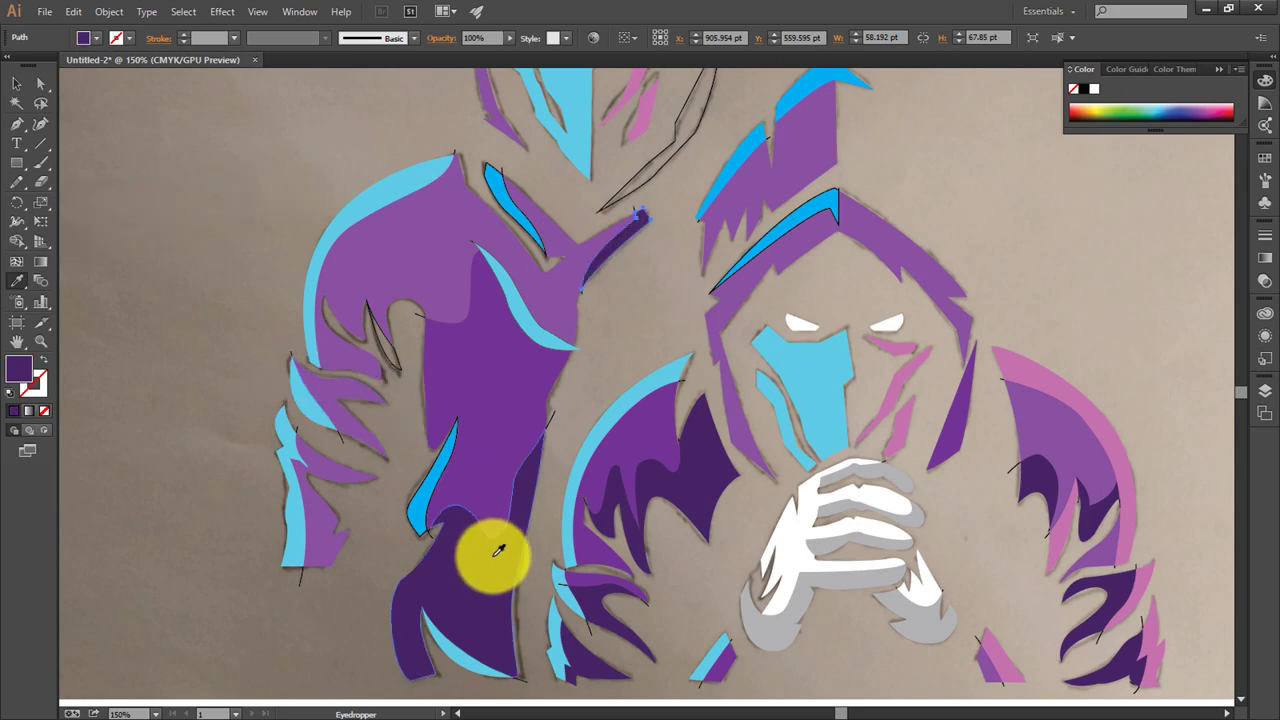
left_click(17, 83)
left_click(655, 172)
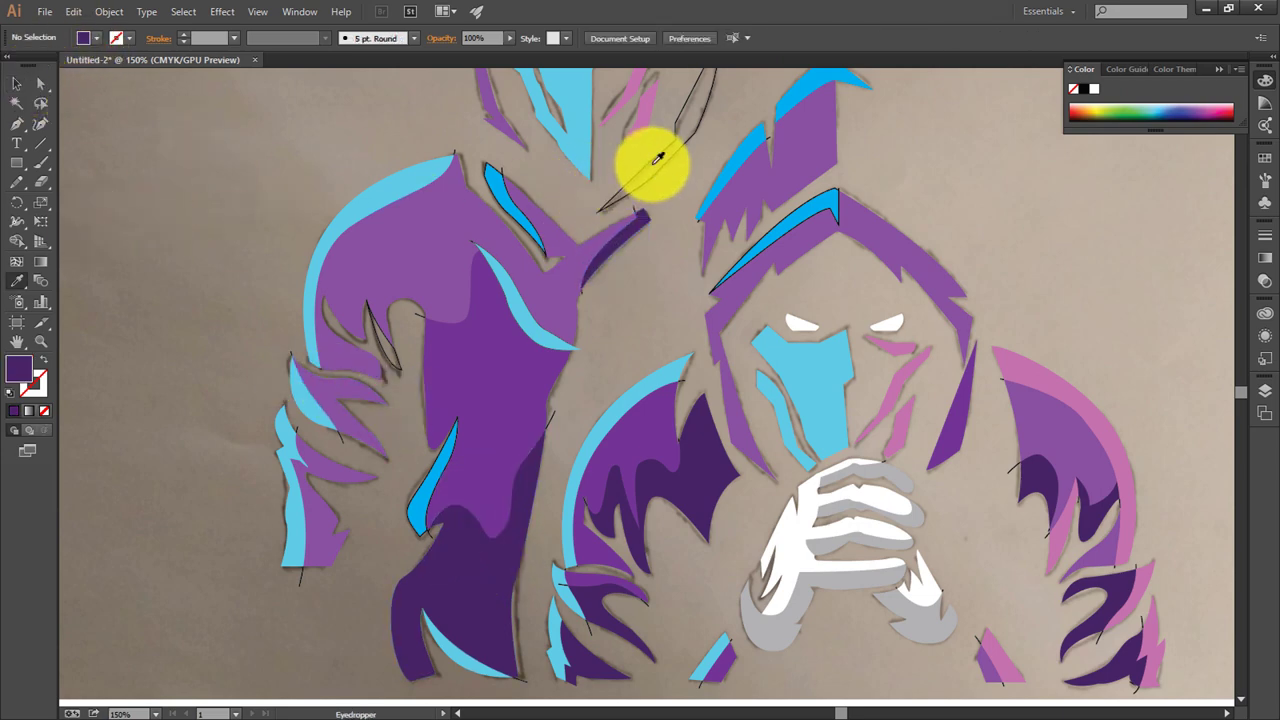
Step: Fill the thin streak beside the back figure's face with pink, then the hood's purple
left_click(645, 170)
key("i")
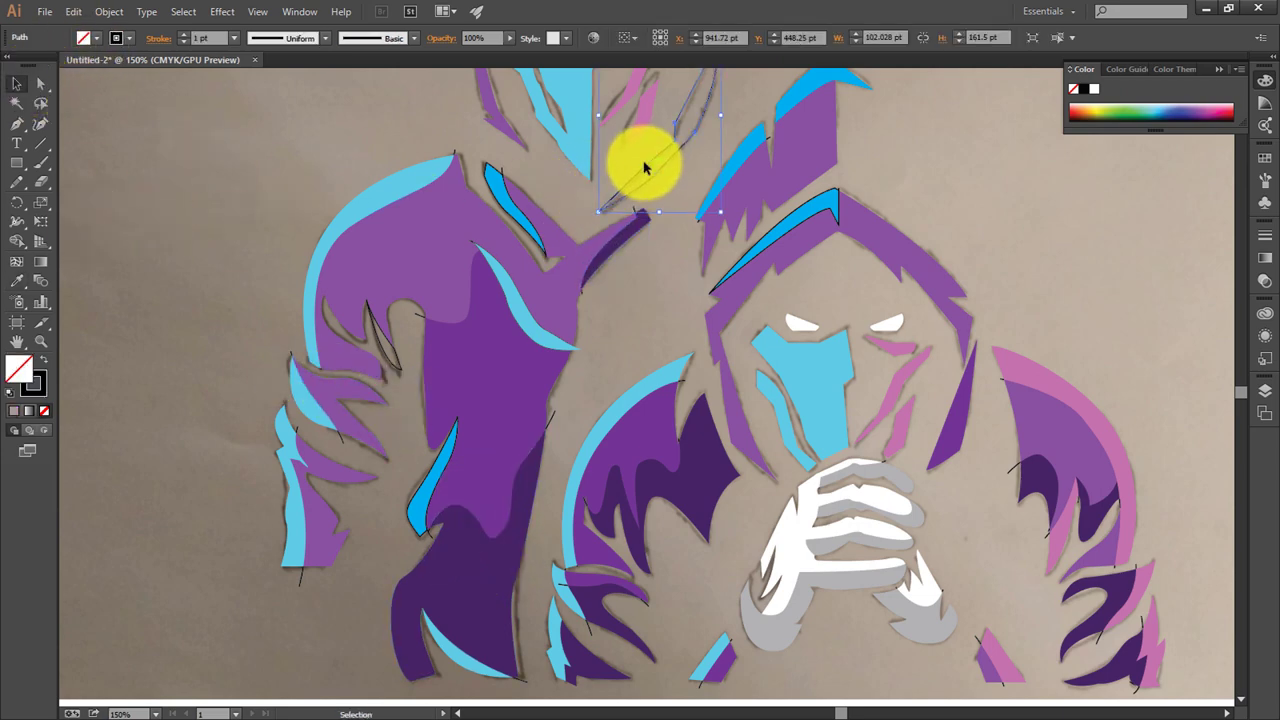
left_click(1029, 362)
left_click(17, 83)
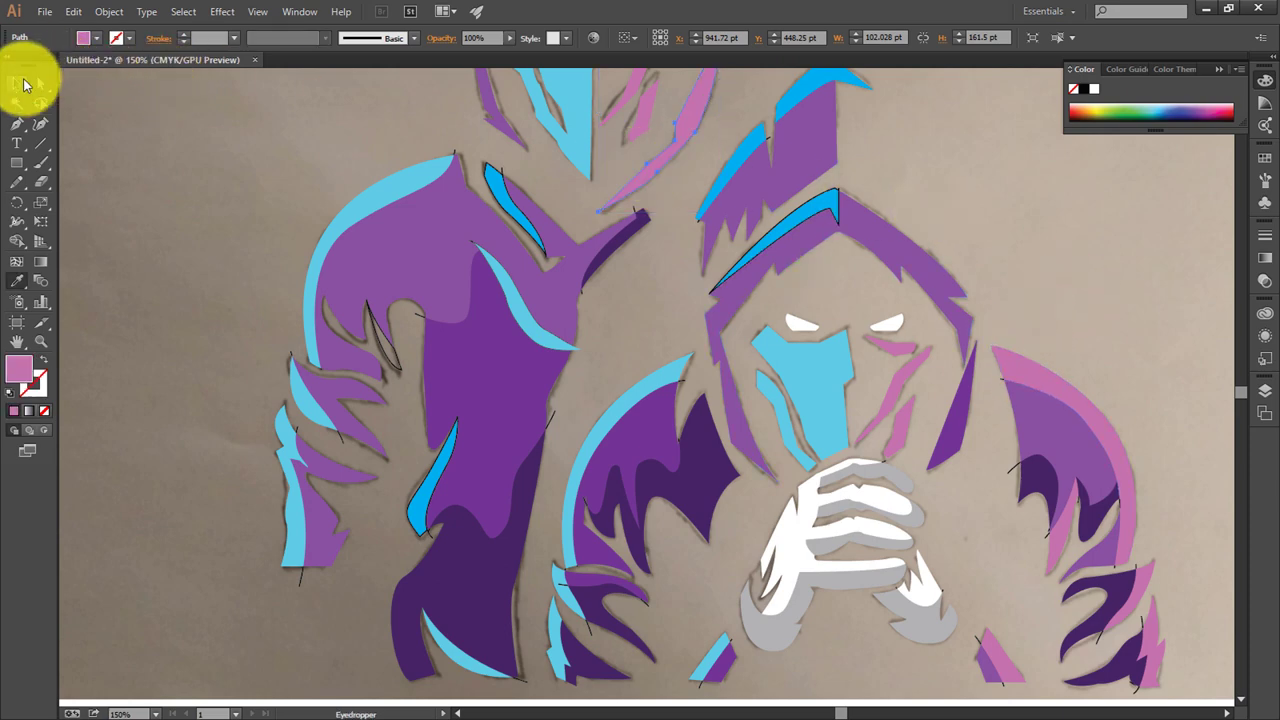
scroll(408, 257, "up", 1)
left_click(703, 182)
key("i")
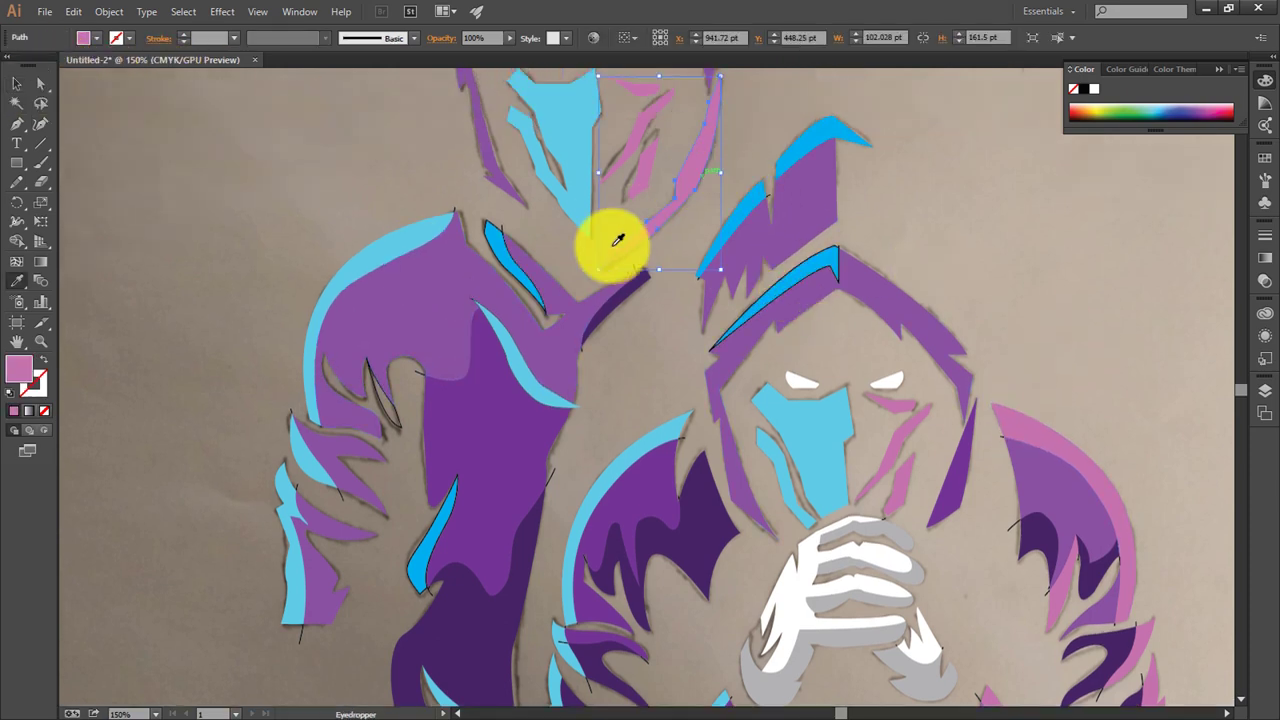
left_click(478, 290)
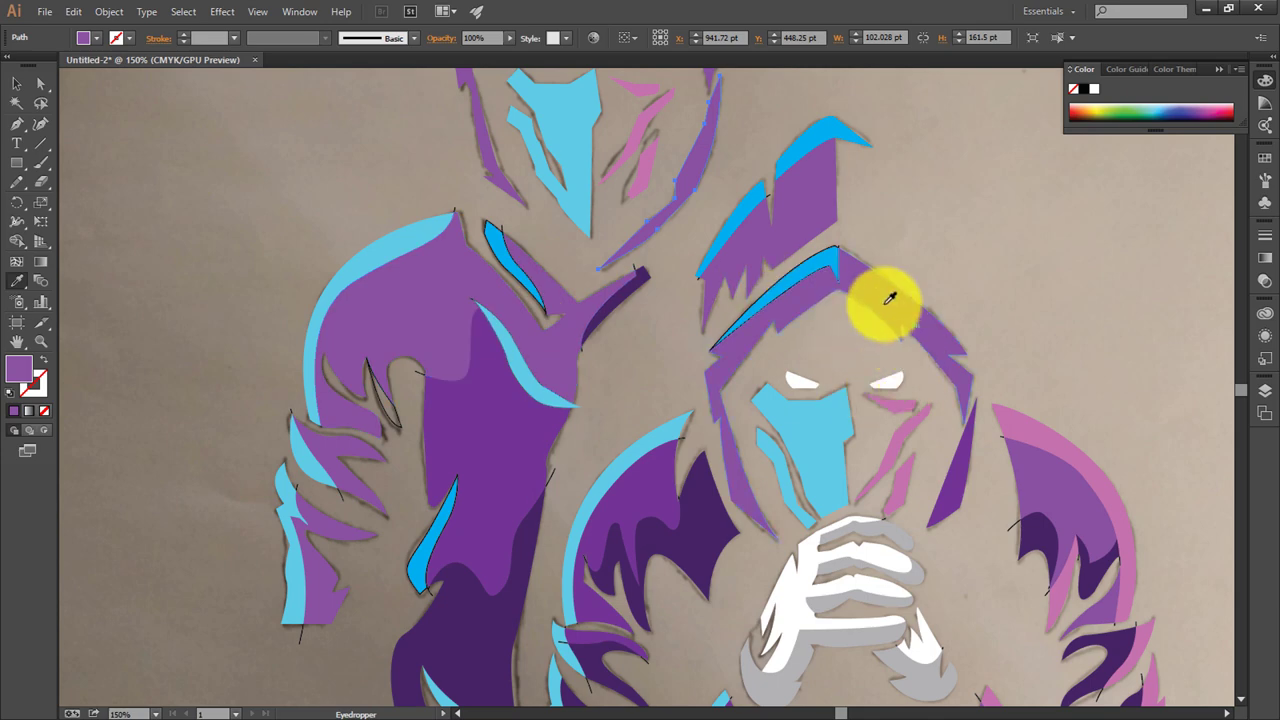
left_click(125, 123)
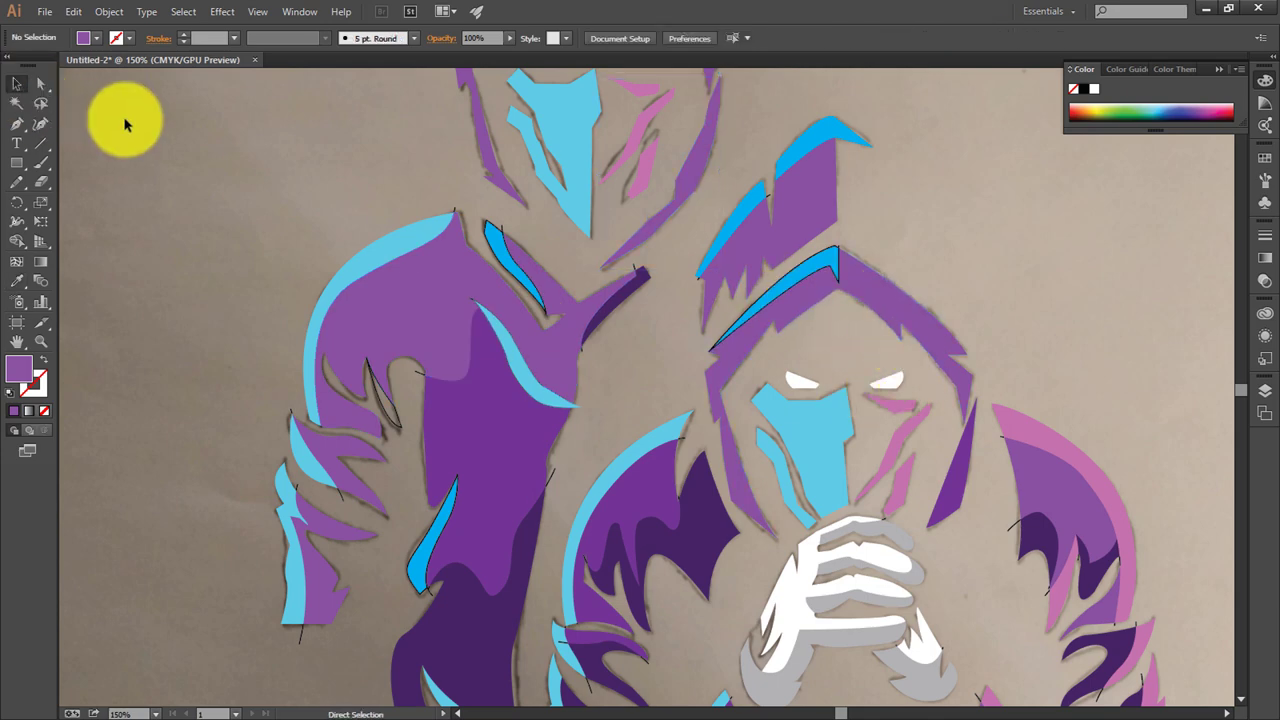
key("ctrl+0")
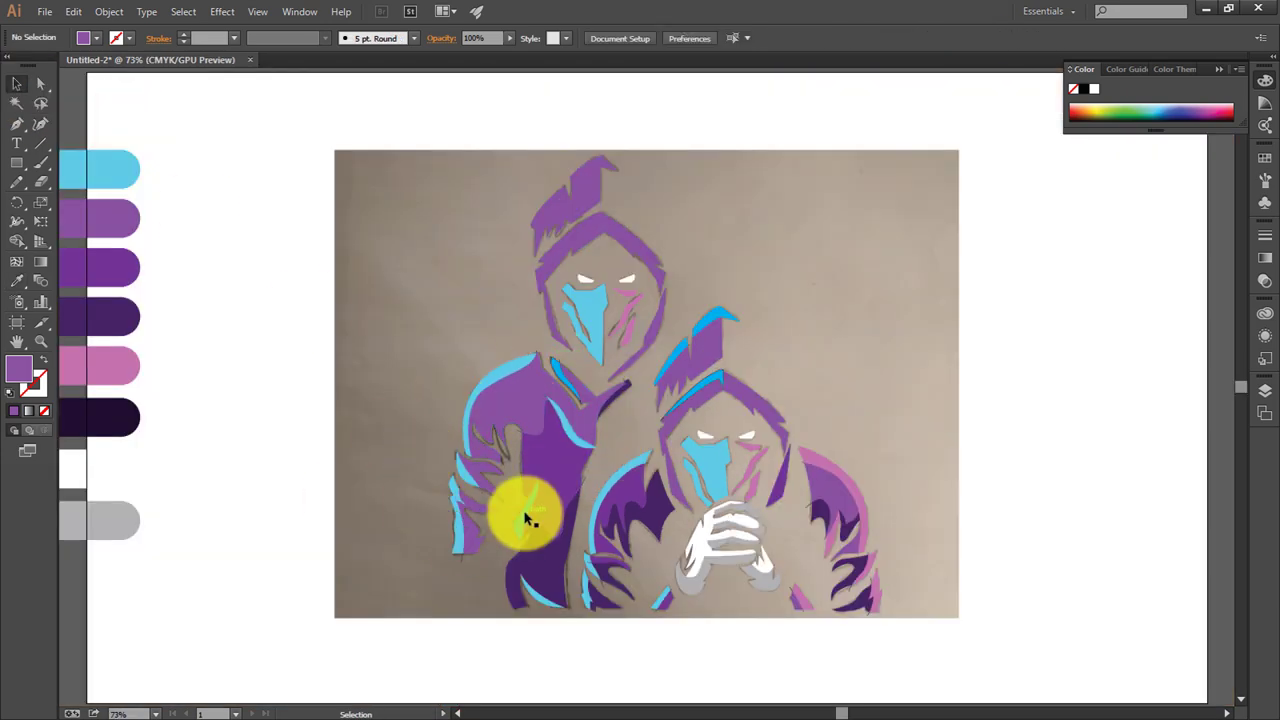
Step: Move the placed reference photo off to the right of the artwork and delete it
key("ctrl+1")
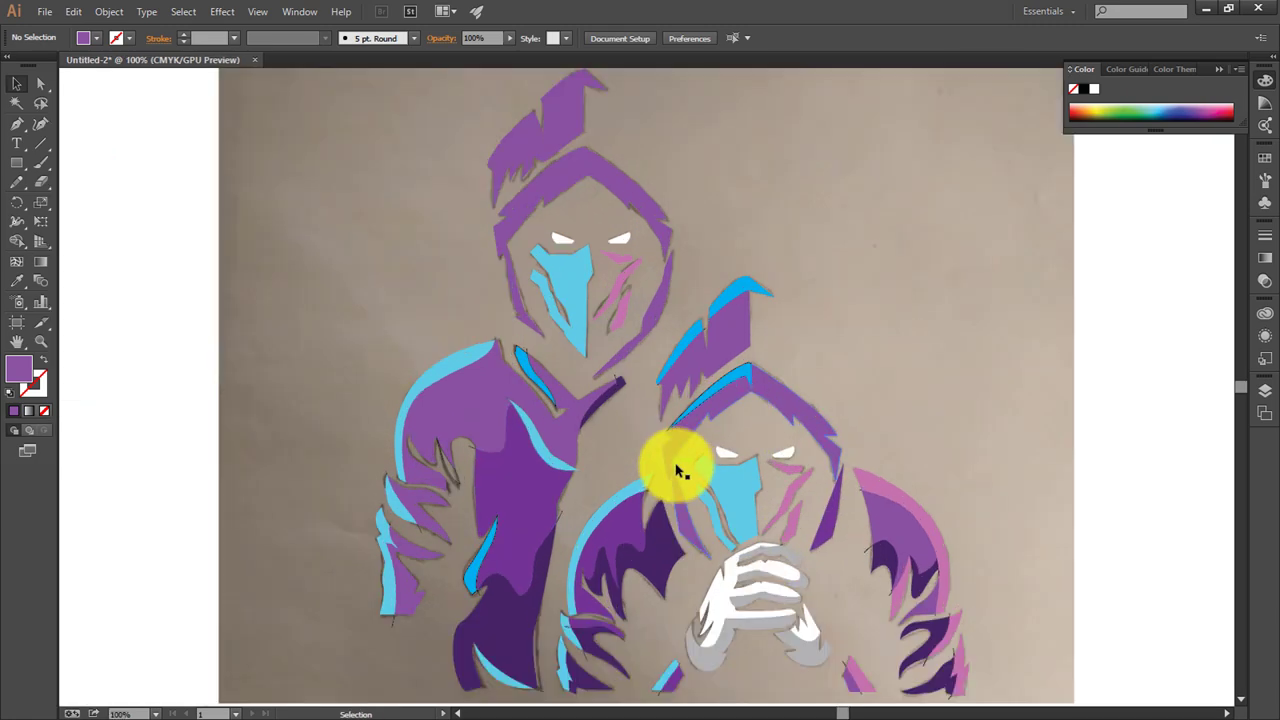
key("ctrl+0")
left_click(858, 385)
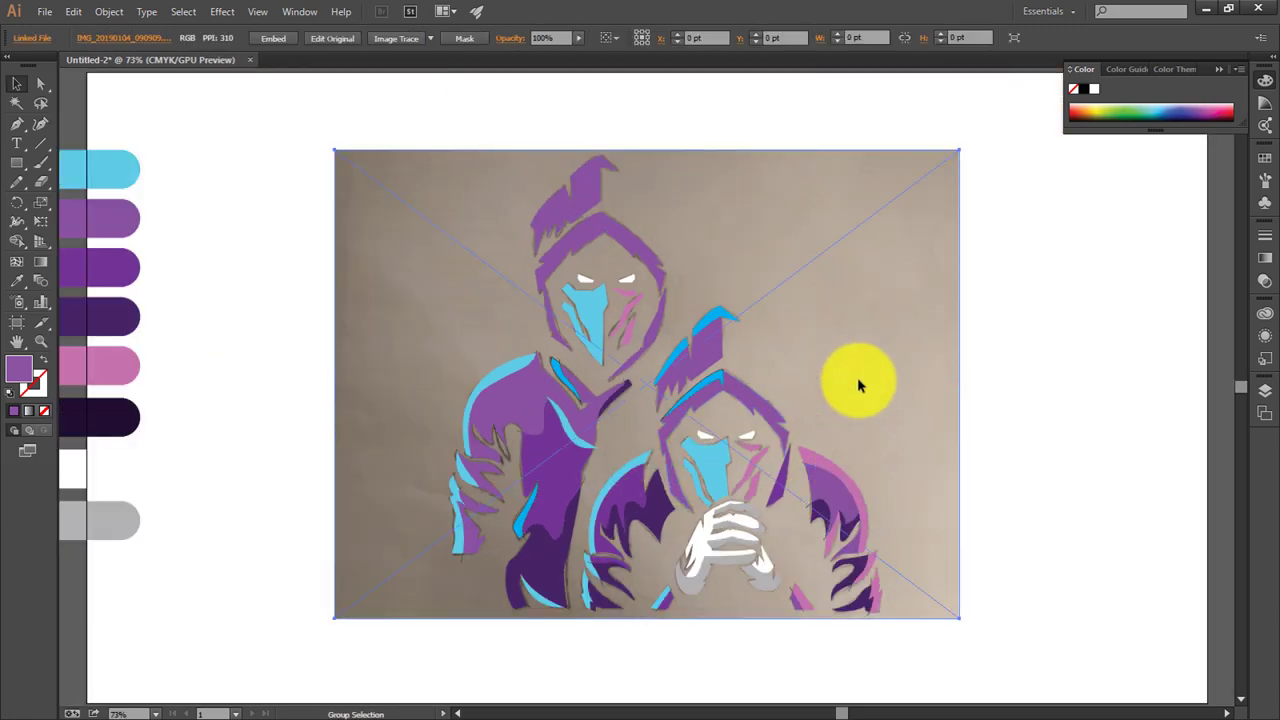
left_click(1086, 388)
left_click(890, 378)
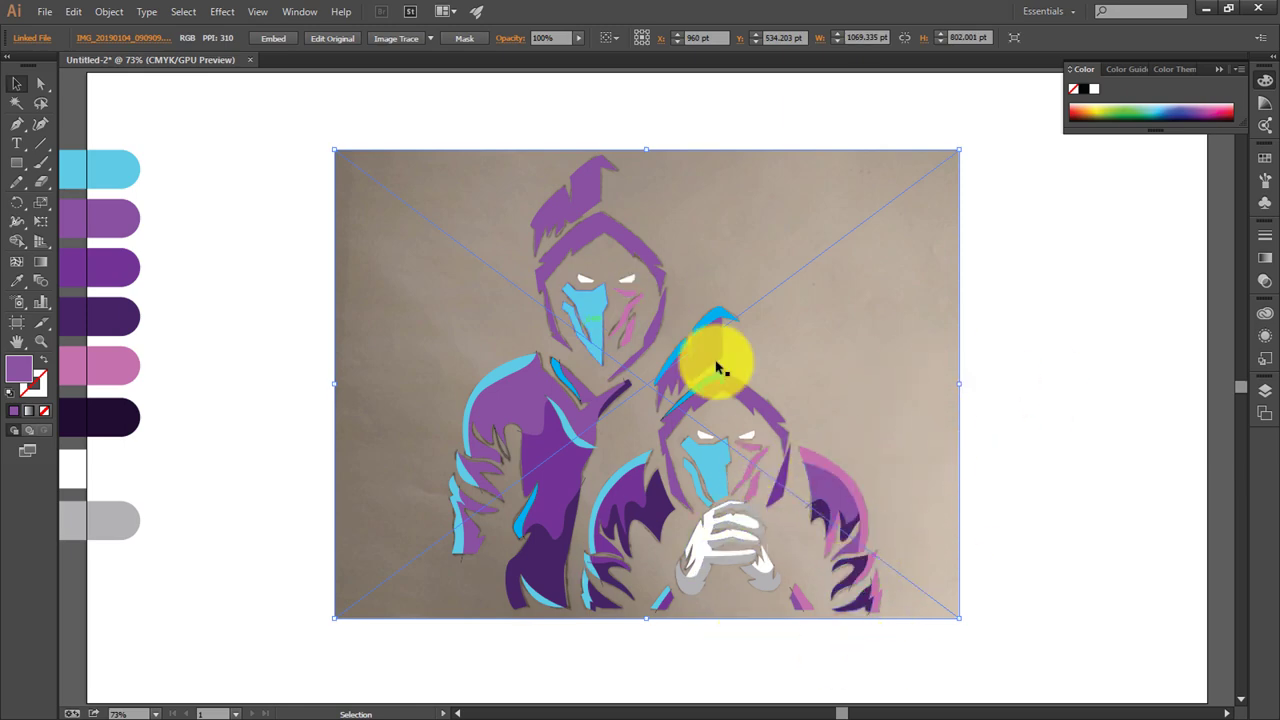
left_click_drag(718, 368, 1090, 388)
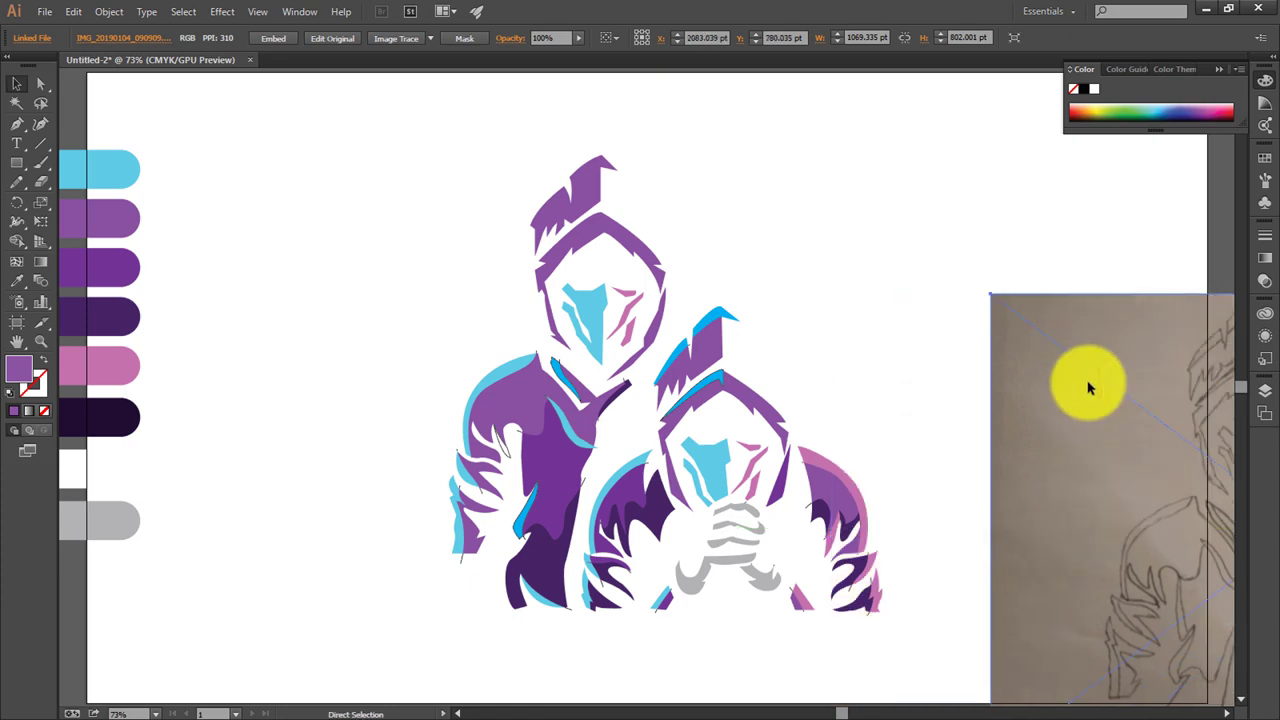
key("ctrl+minus")
key("ctrl+minus")
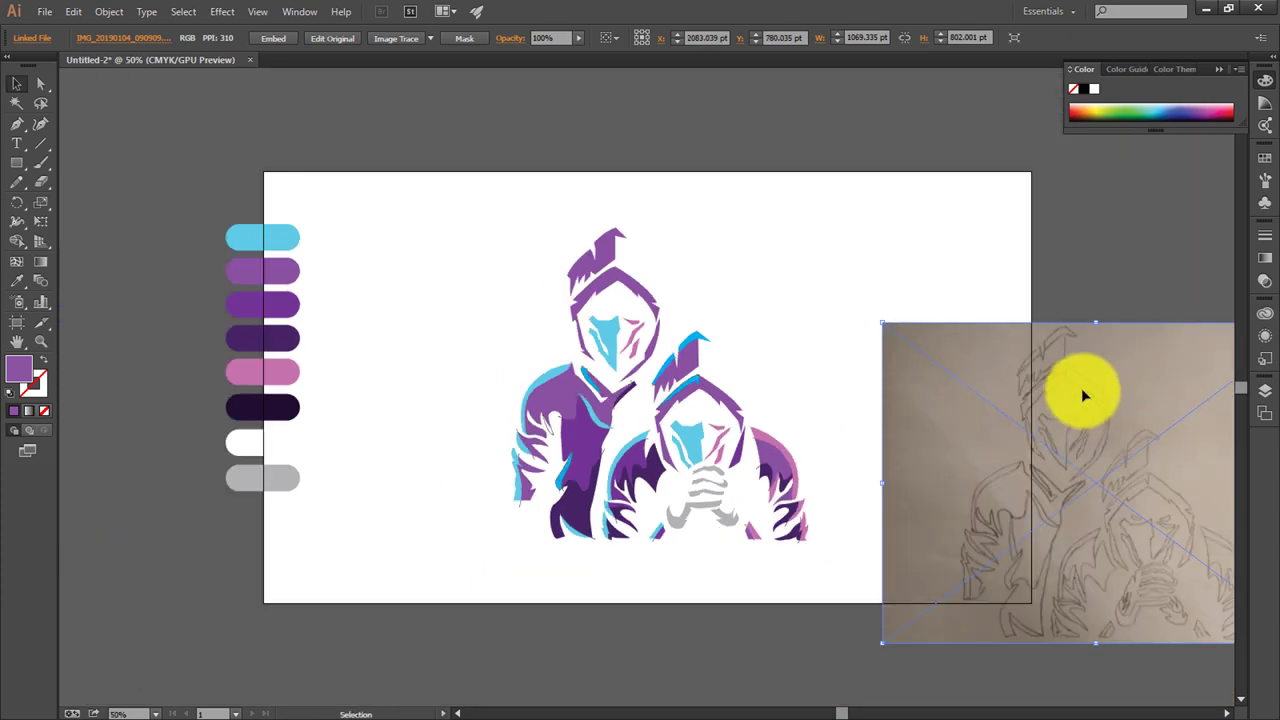
key("Delete")
Step: Move all the colour pills left off the artboard
left_click(17, 162)
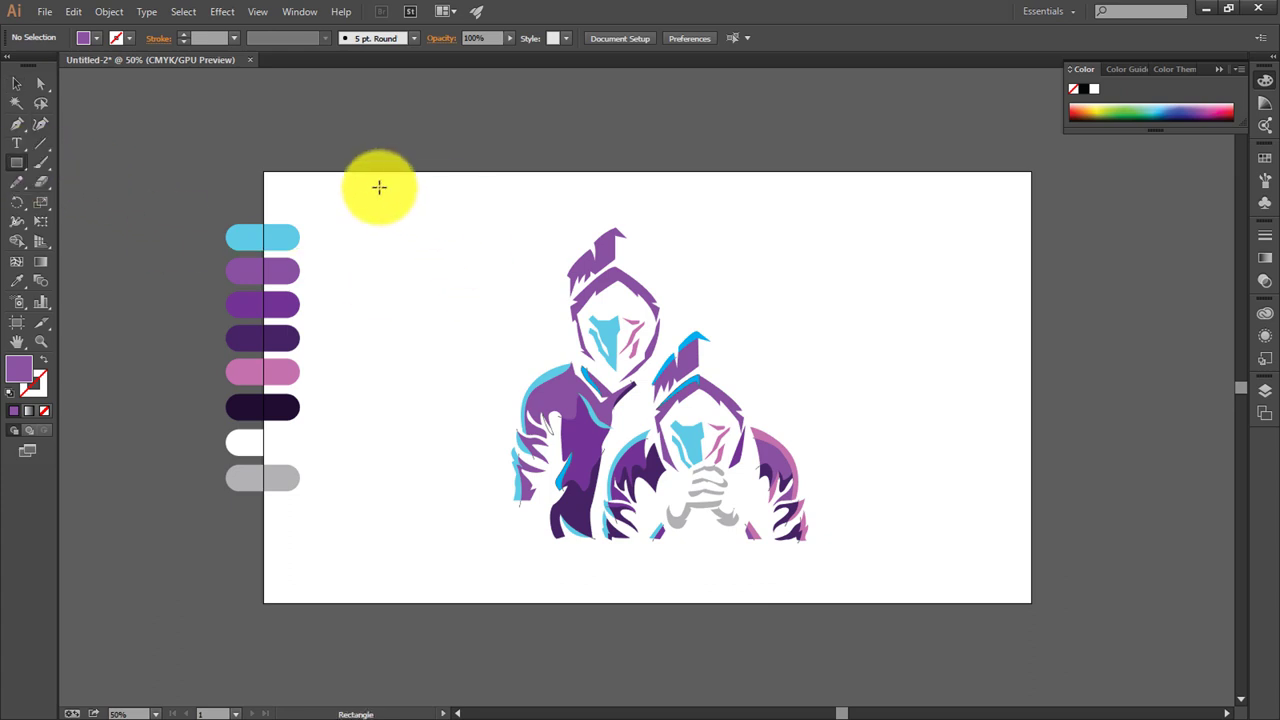
left_click(16, 84)
left_click_drag(71, 122, 306, 531)
left_click_drag(270, 478, 211, 478)
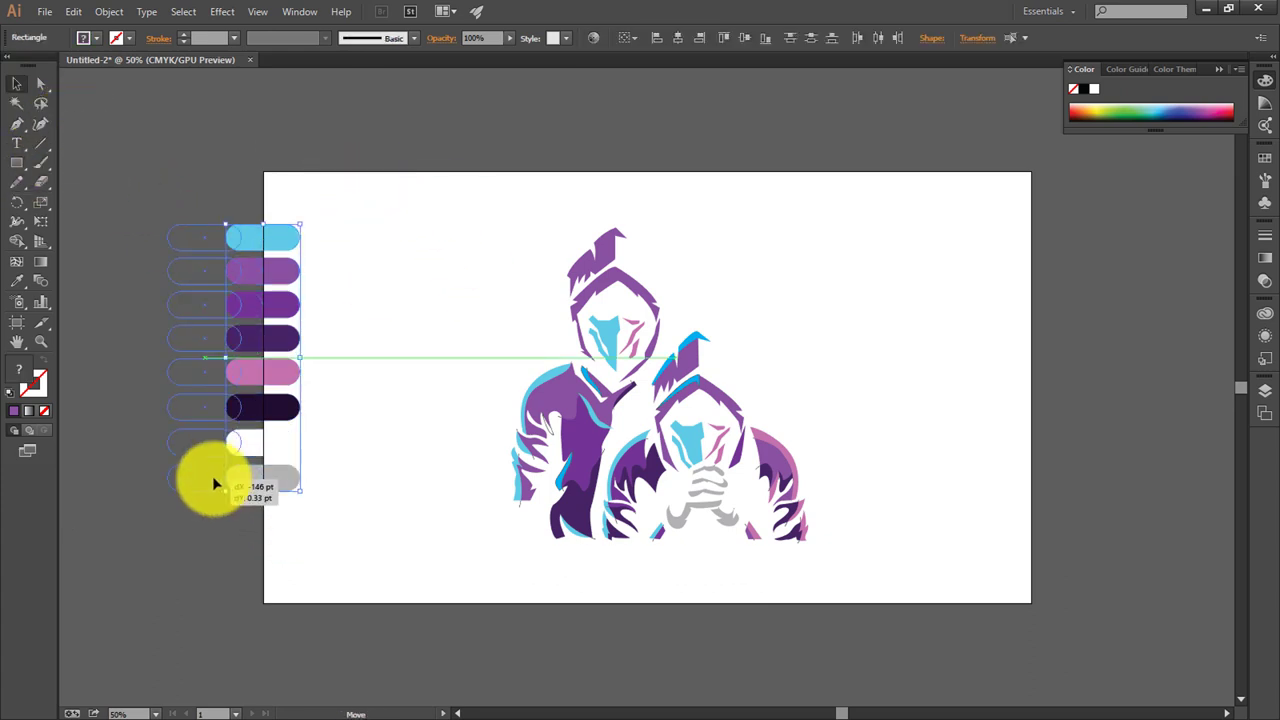
left_click(100, 194)
Step: Add an artboard-sized rectangle in the darkest pill colour and send it behind the figures
left_click(17, 162)
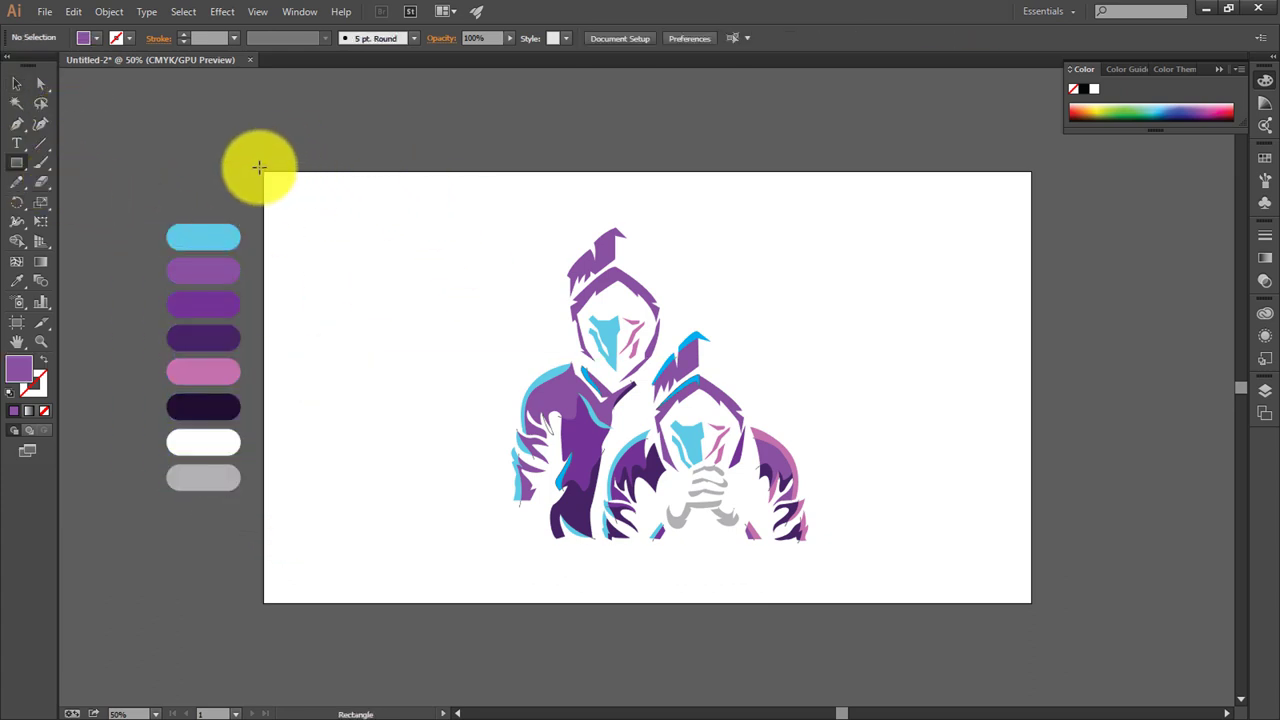
left_click_drag(264, 172, 1030, 603)
key("i")
left_click(230, 407)
left_click(20, 83)
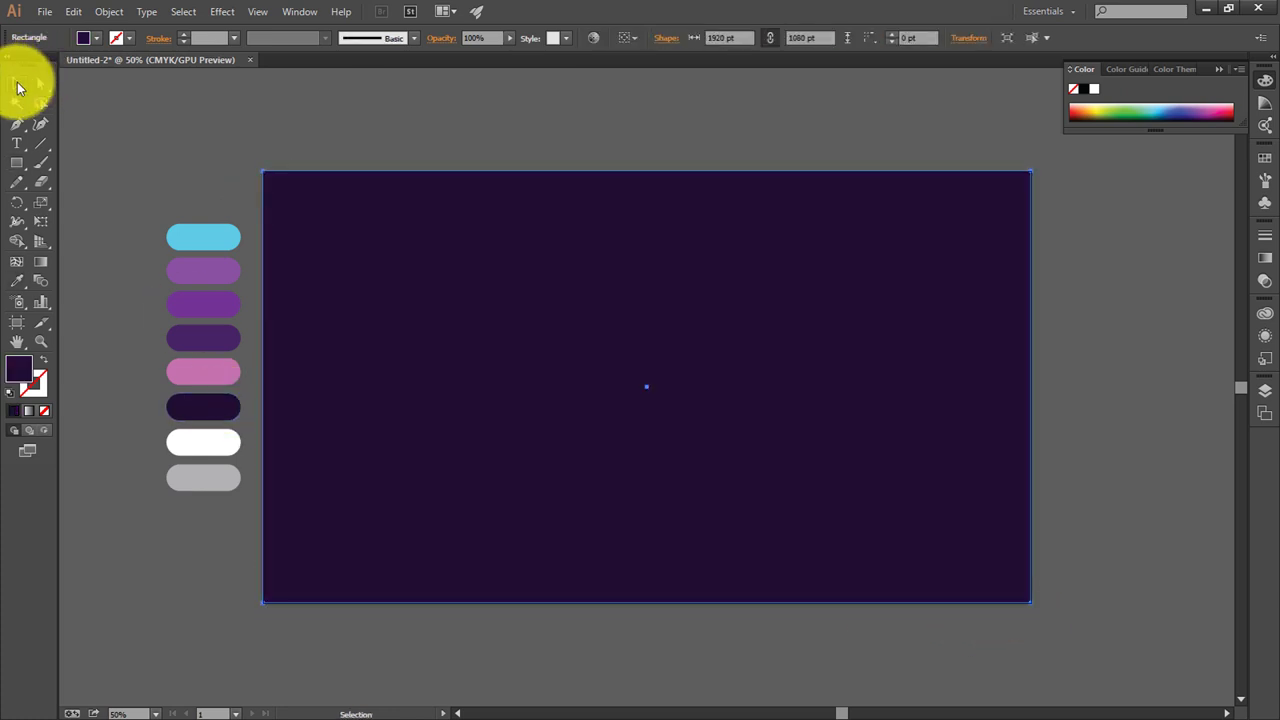
right_click(443, 340)
left_click(675, 619)
Step: Select all figure artwork, undo an accidental fill removal, and inspect the light-blue chest streak
left_click(733, 648)
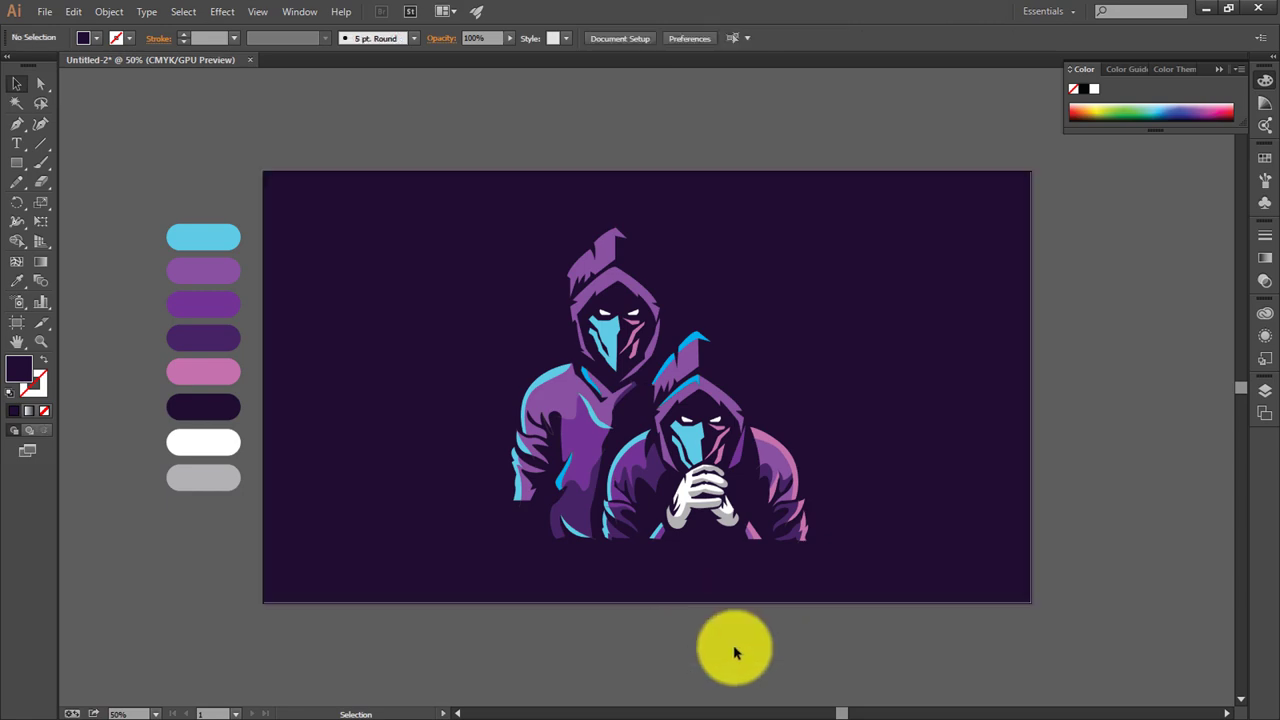
scroll(733, 644, "up", 2)
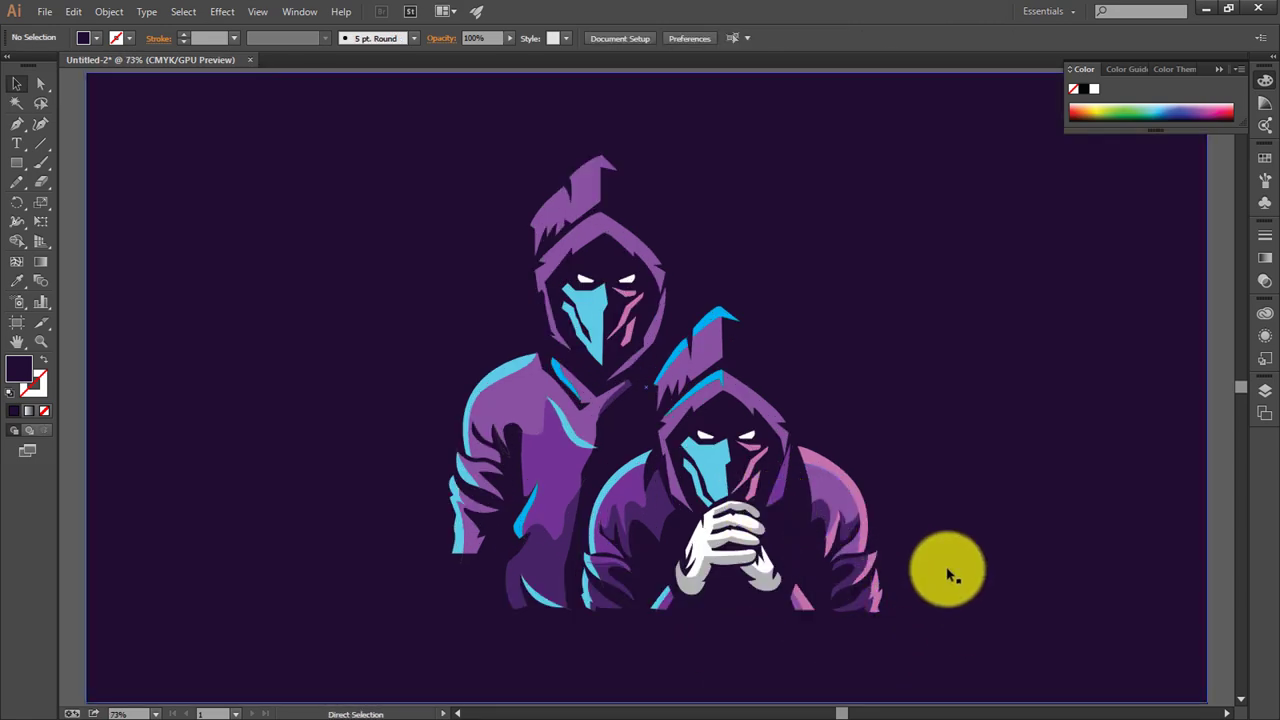
scroll(950, 575, "up", 3)
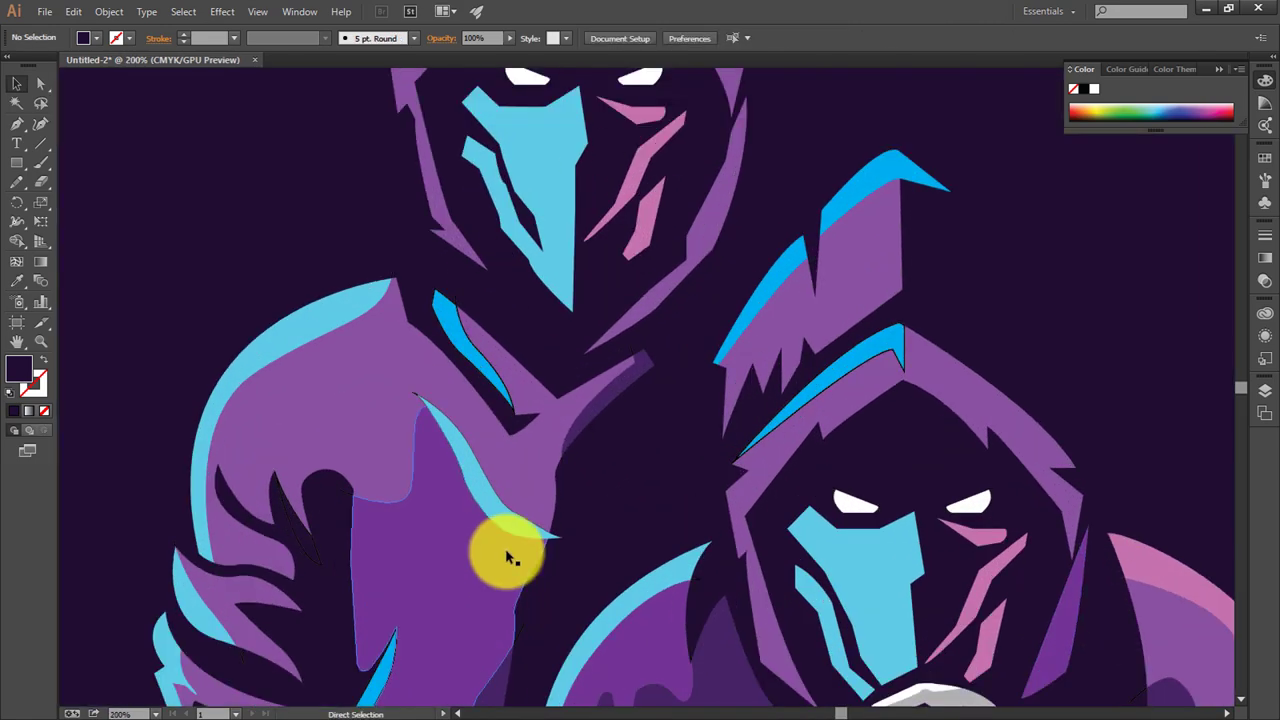
key("ctrl+0")
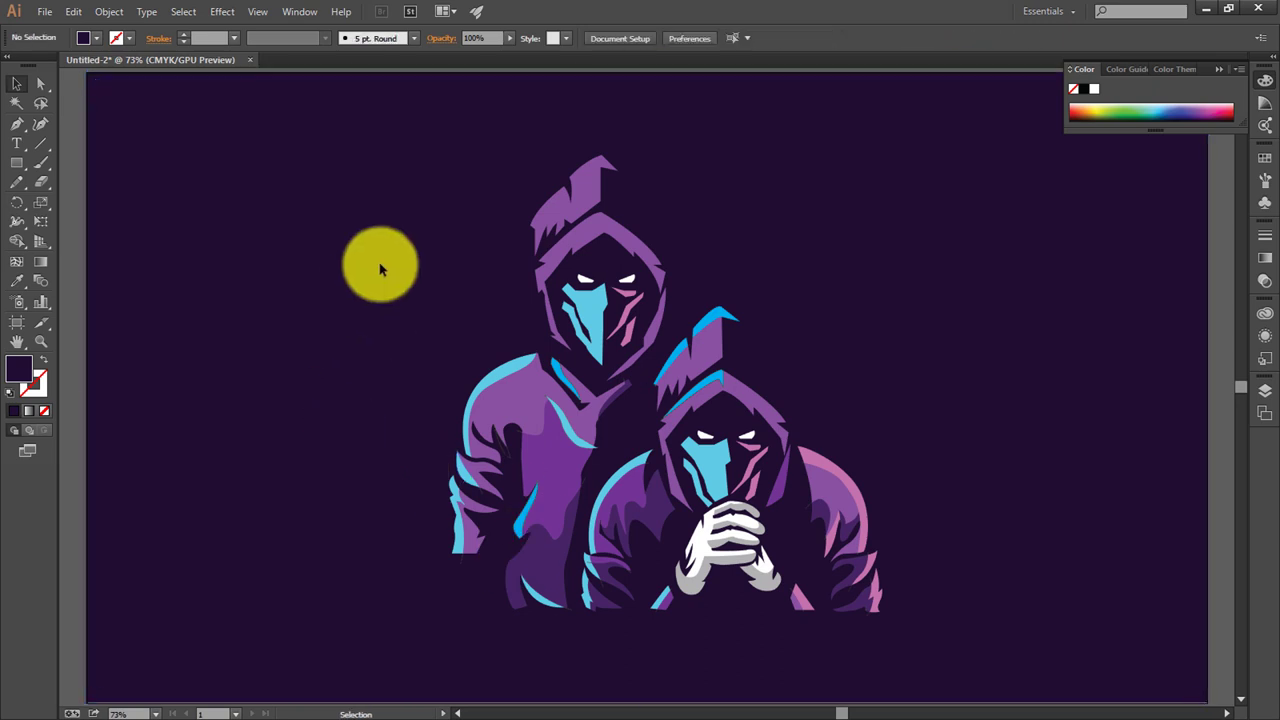
left_click_drag(349, 163, 895, 690)
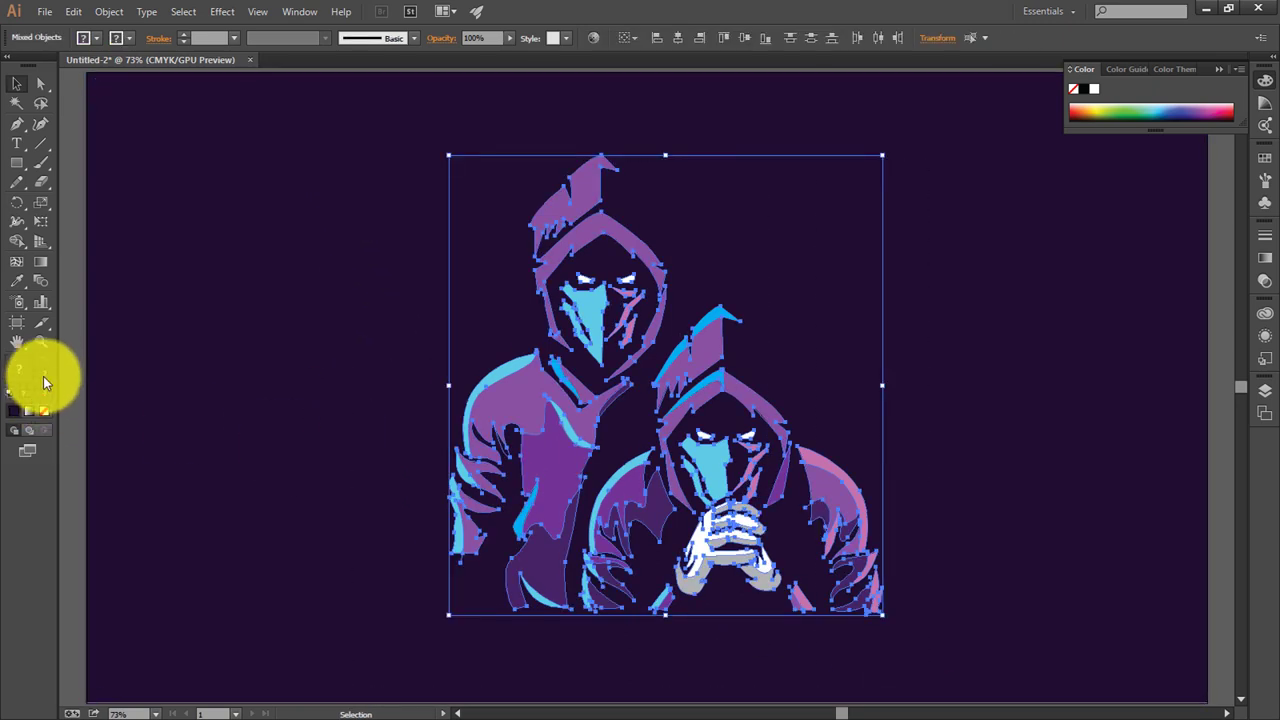
left_click(43, 411)
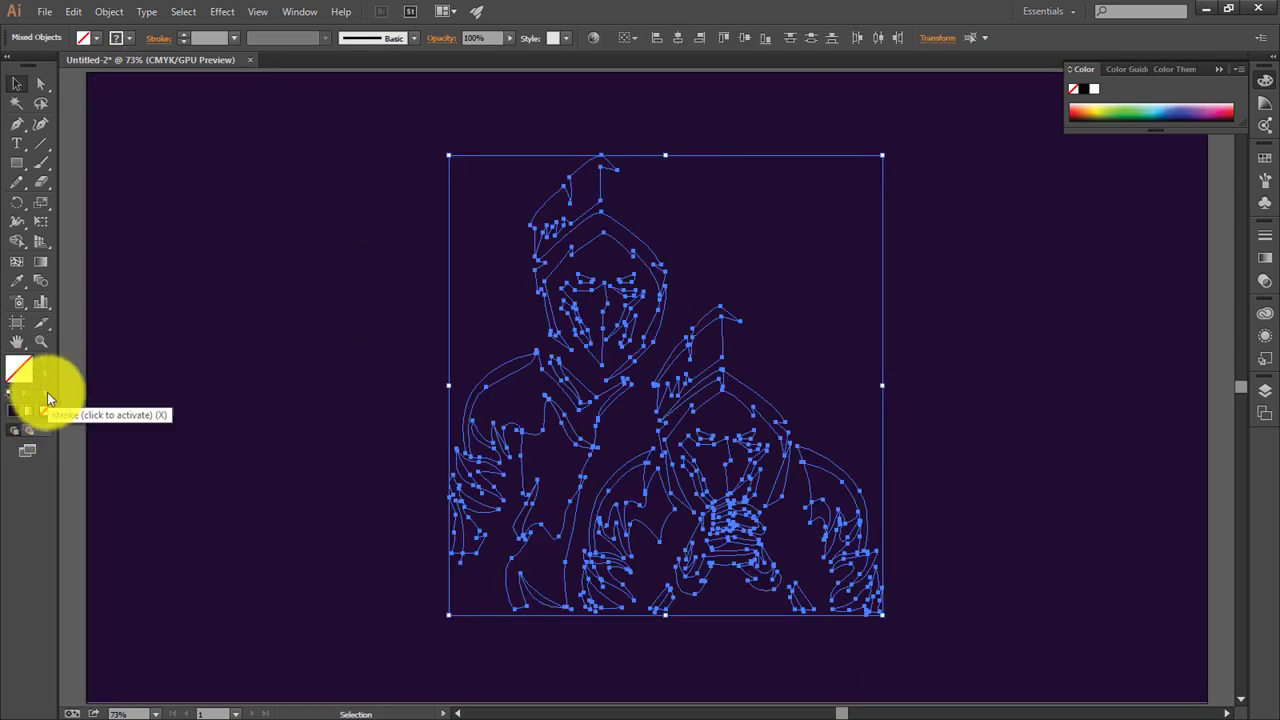
key("ctrl+z")
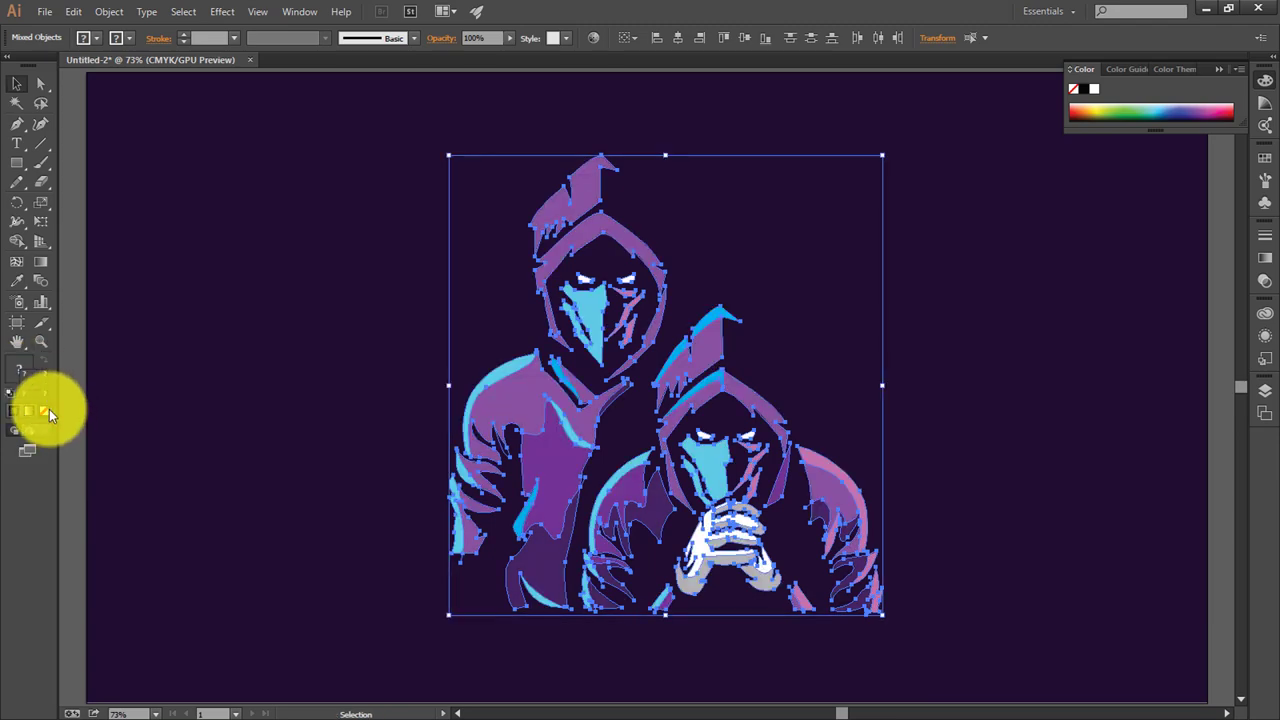
left_click(249, 486)
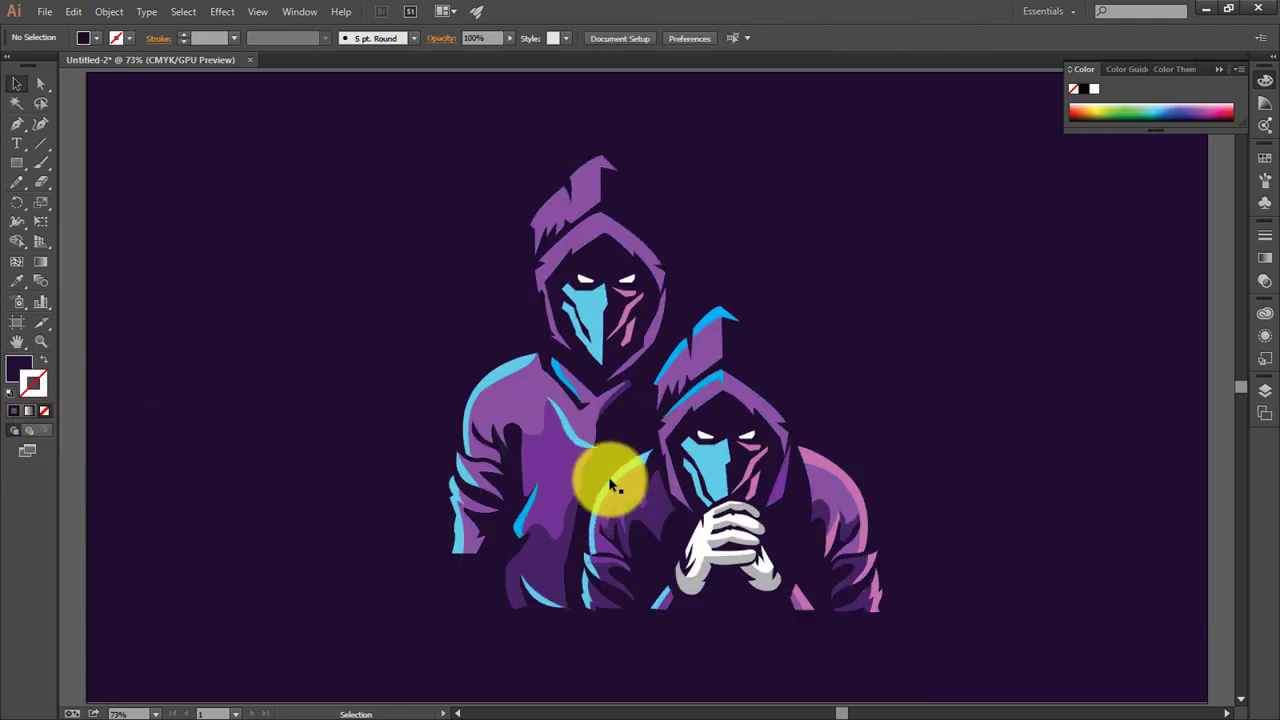
key("ctrl+plus")
key("ctrl+plus")
left_click(550, 513)
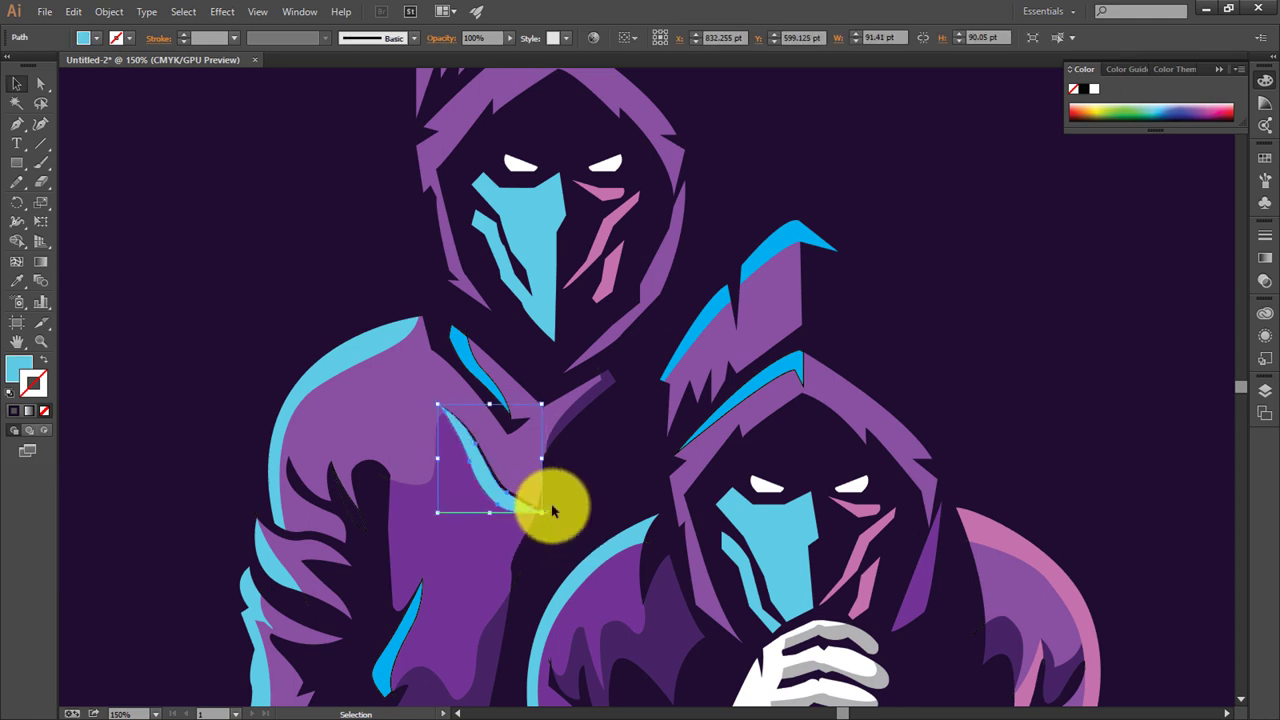
key("ctrl+shift+a")
key("ctrl+0")
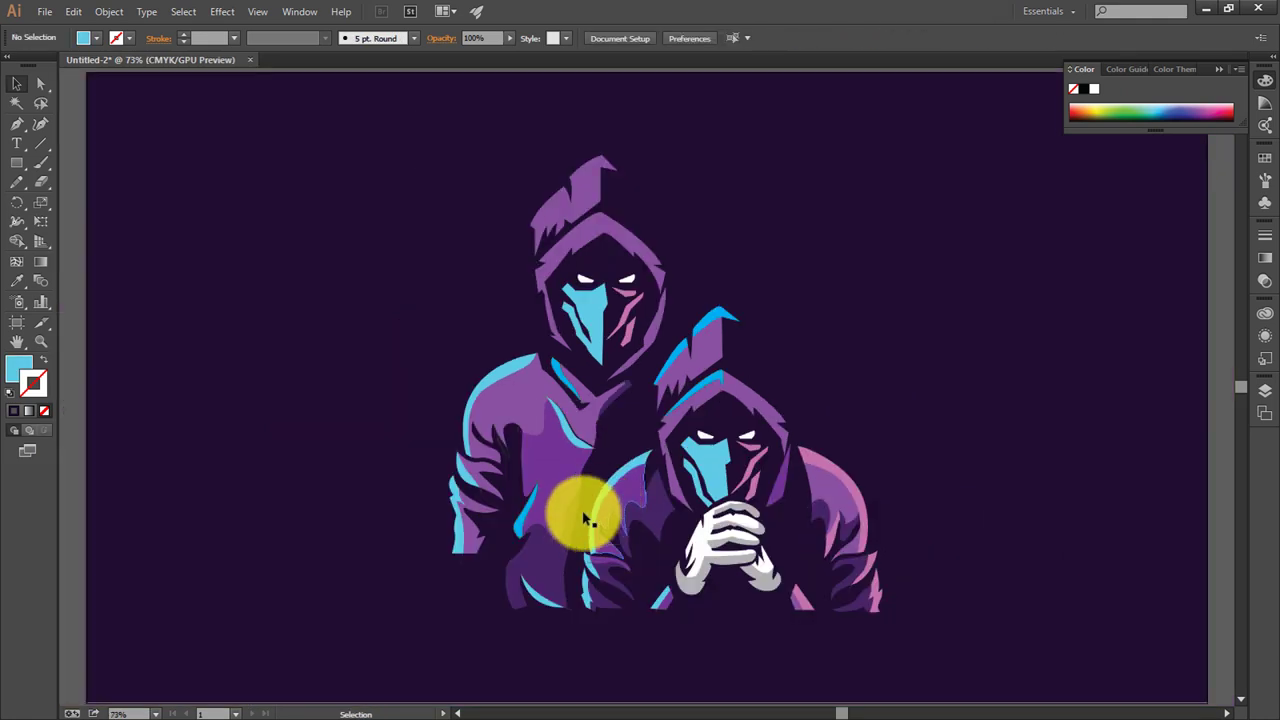
Step: Delete the stray point at lower left and fill the small chest path with the mask's light blue
left_click(477, 566)
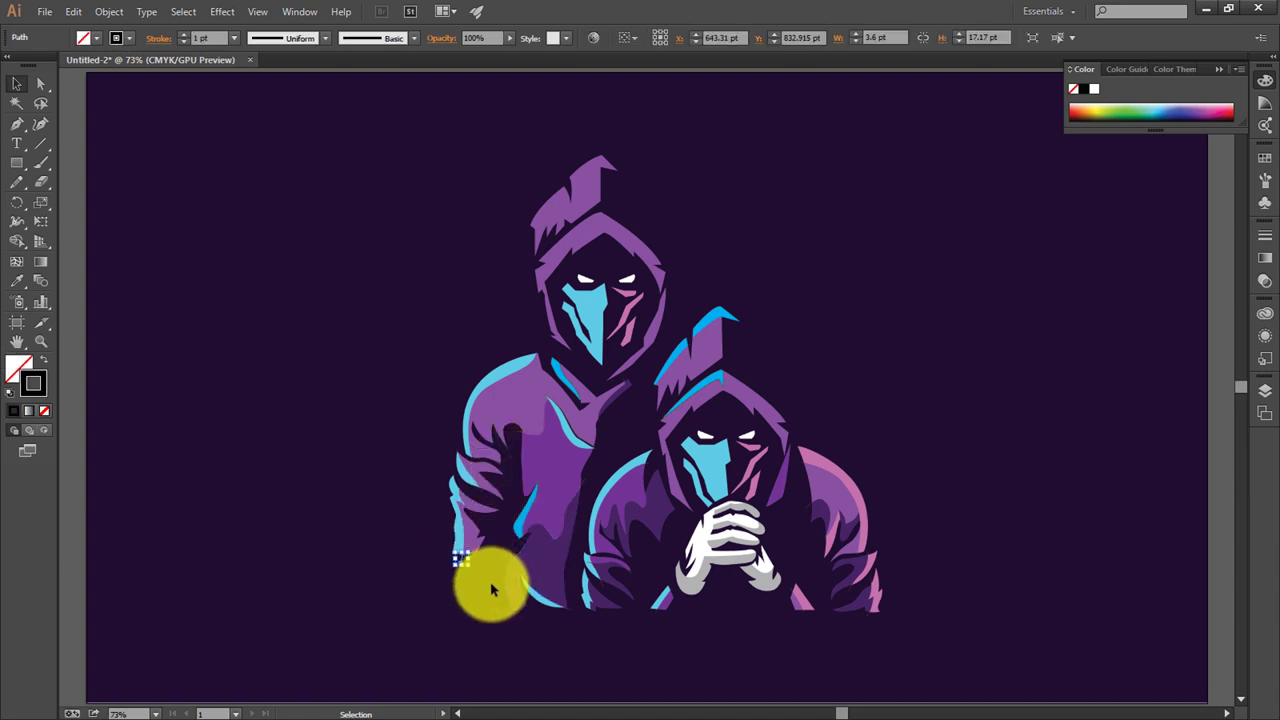
key("Delete")
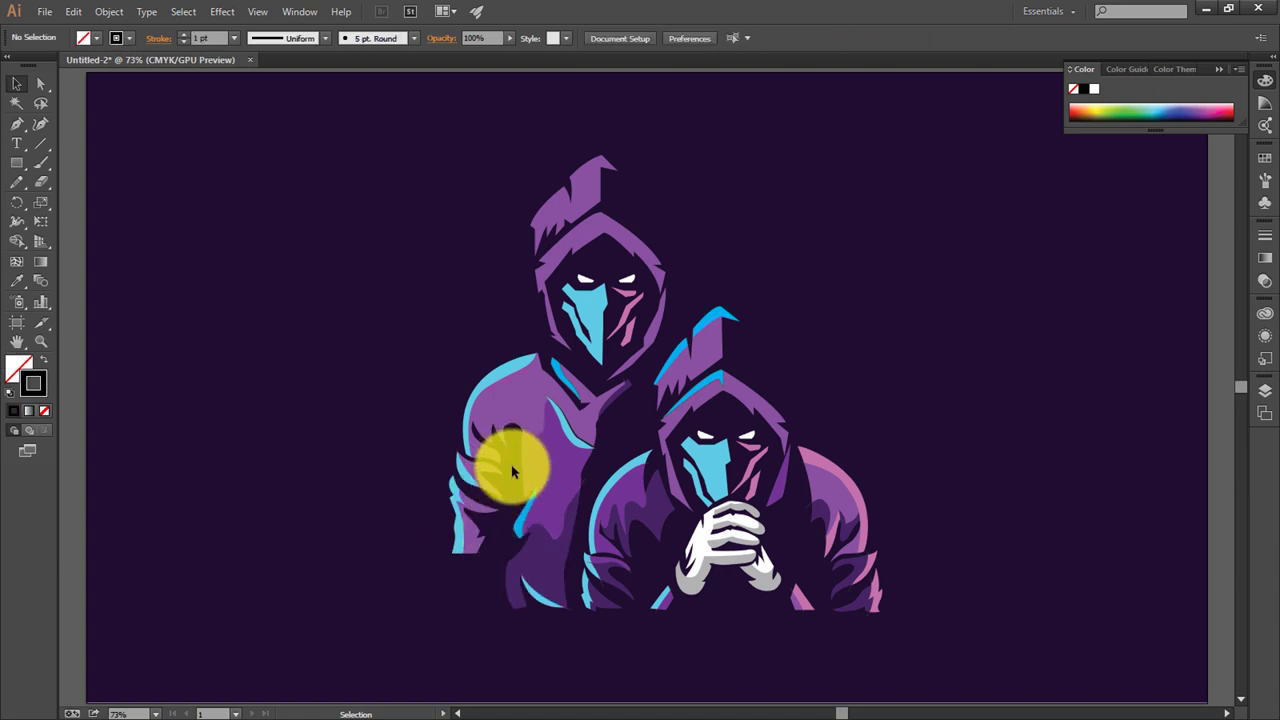
left_click(509, 463)
key("i")
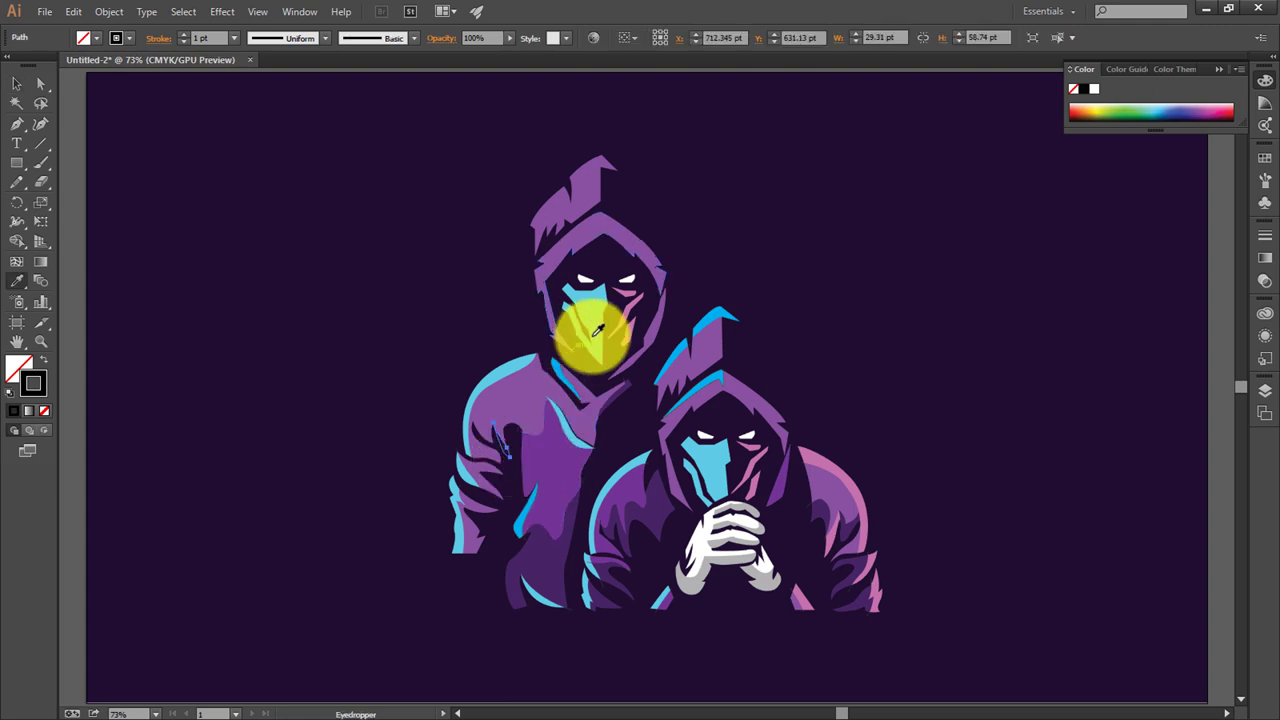
left_click(588, 316)
left_click(16, 83)
left_click(265, 436)
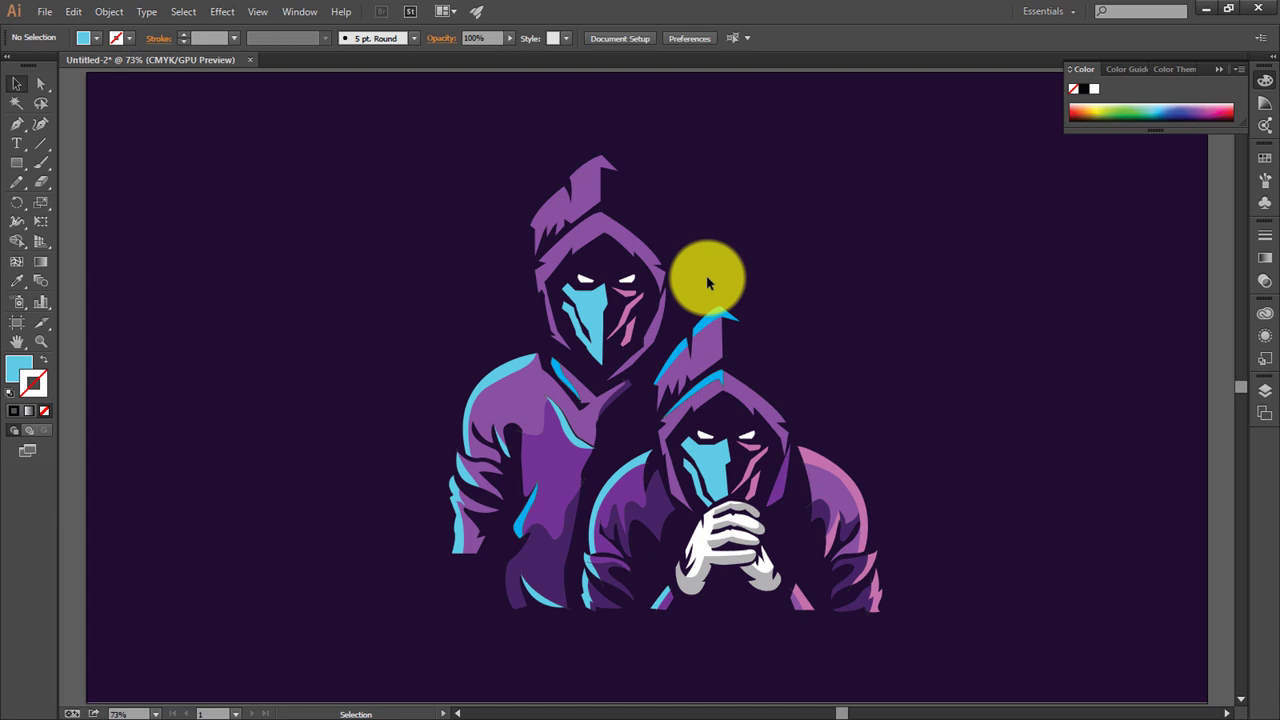
key("ctrl+plus")
key("ctrl+plus")
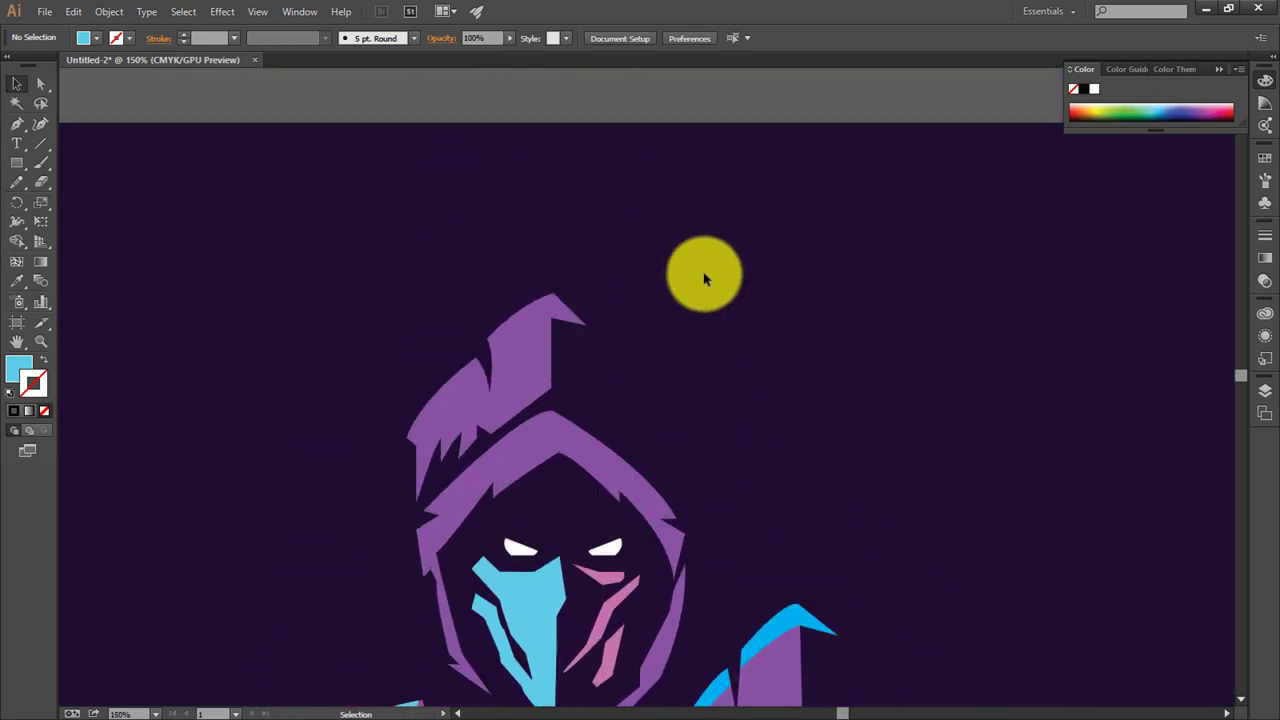
Step: Draw a line across the hood peak and merge the upper hair regions into one cyan piece
key("p")
left_click(407, 437)
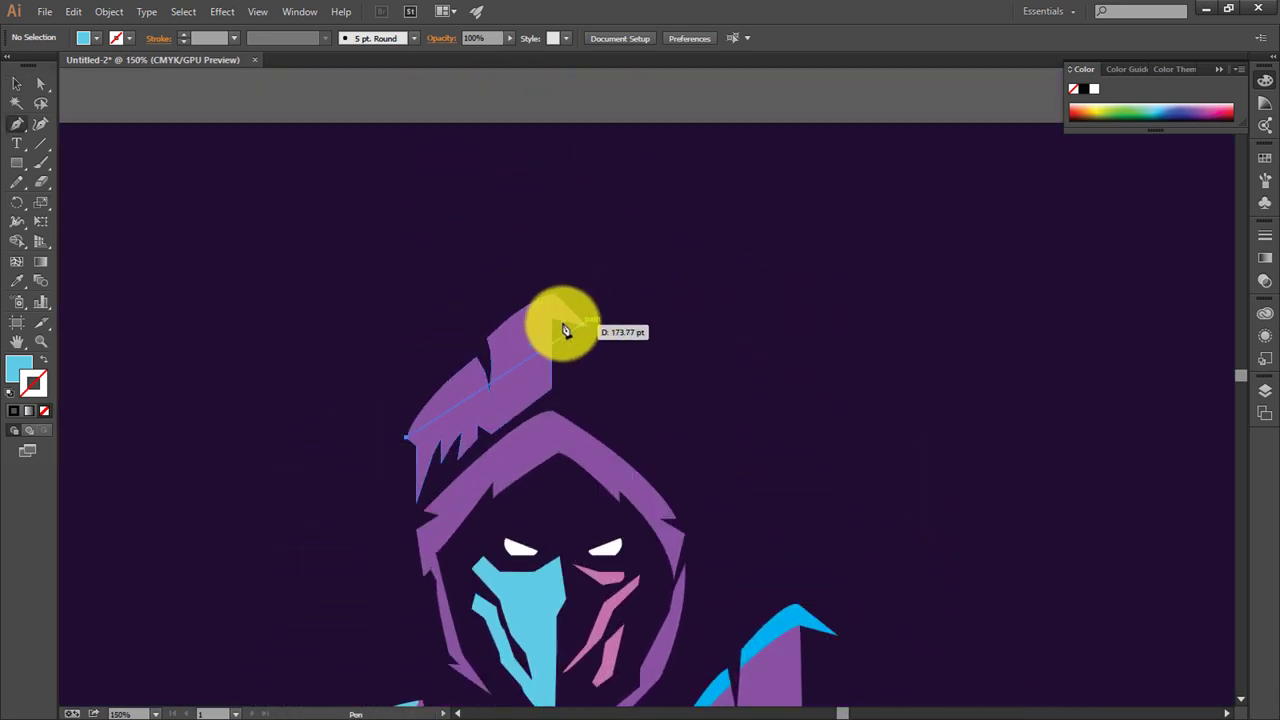
left_click(551, 318)
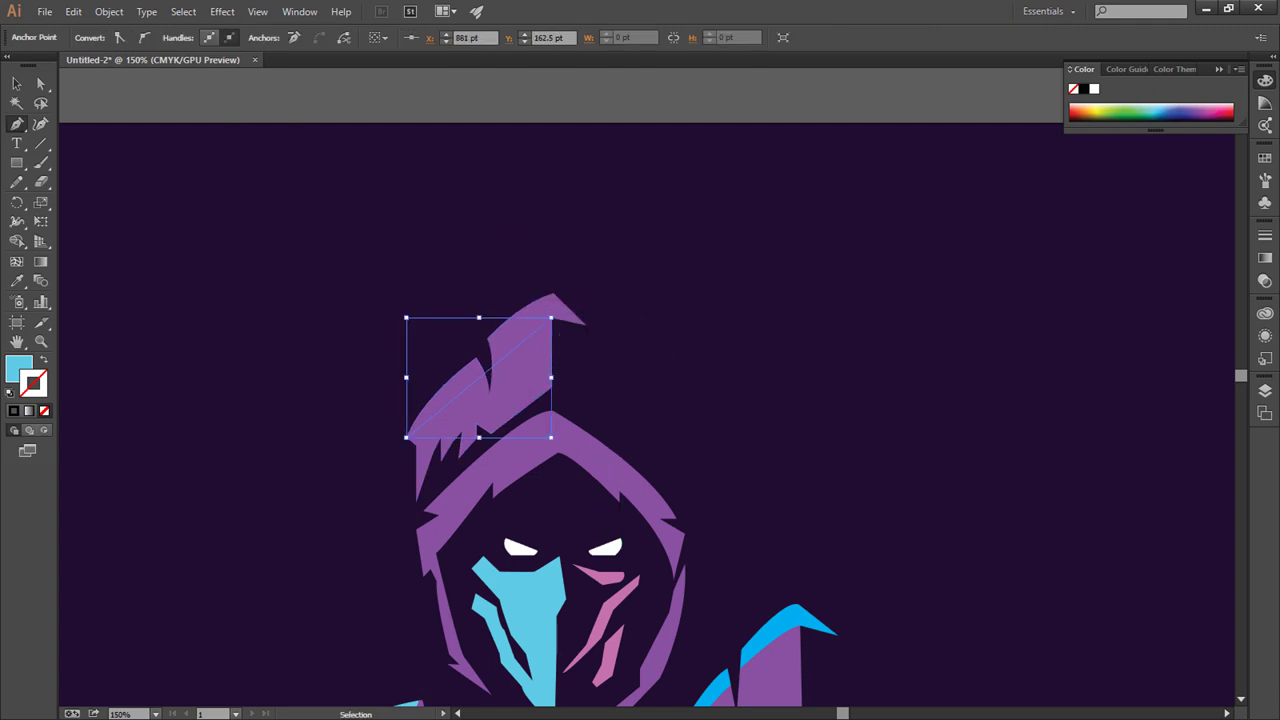
left_click_drag(363, 208, 621, 322)
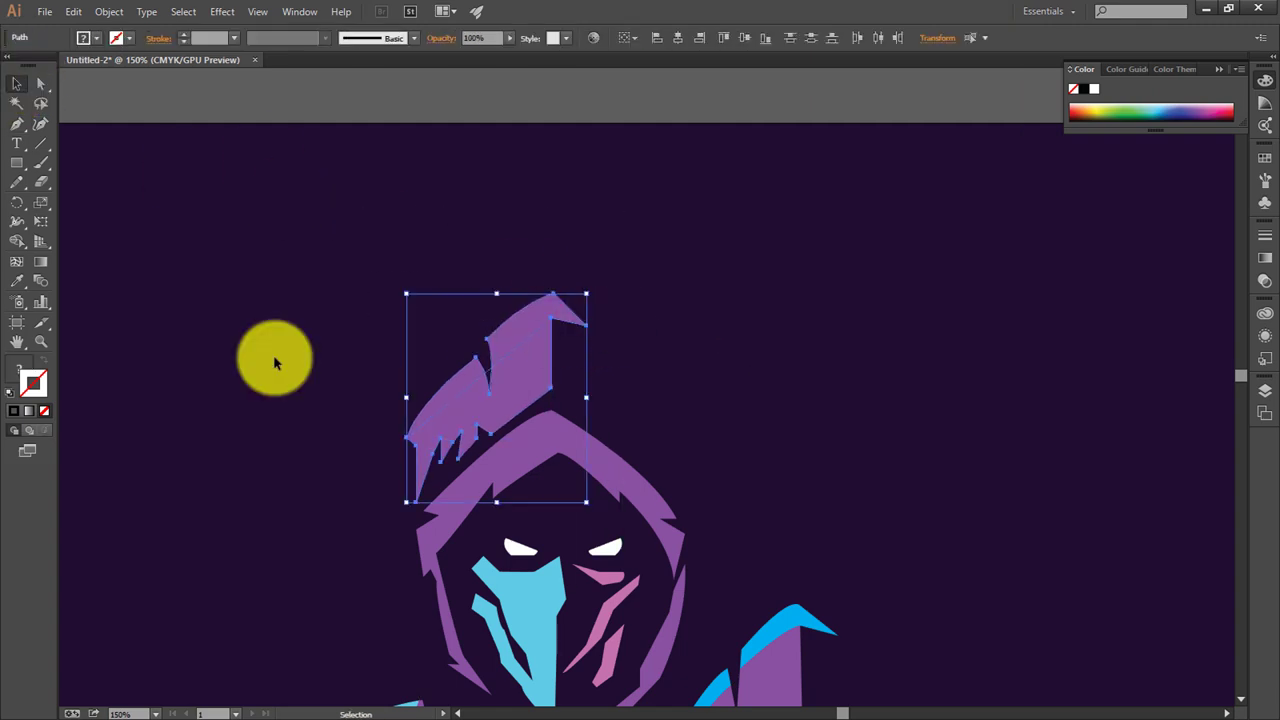
left_click(16, 242)
mouse_move(527, 377)
left_mouse_down()
mouse_move(513, 347)
mouse_move(533, 329)
left_mouse_up()
left_click(16, 84)
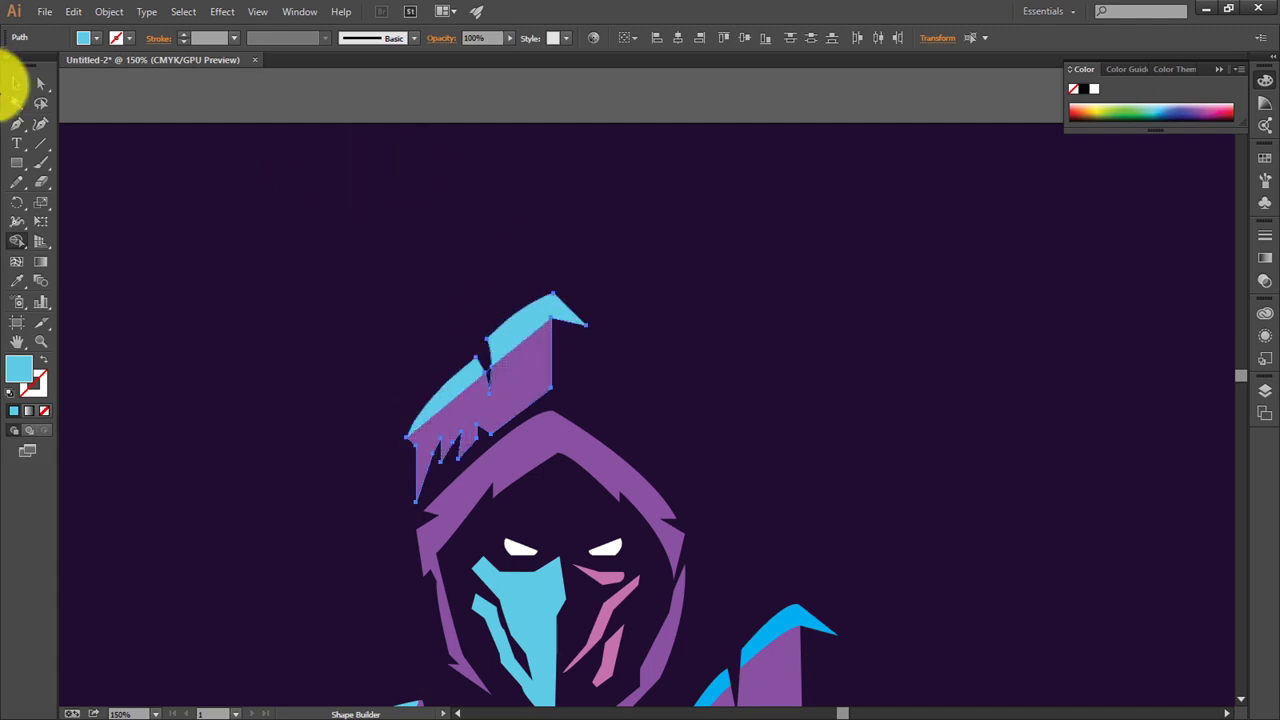
left_click(208, 133)
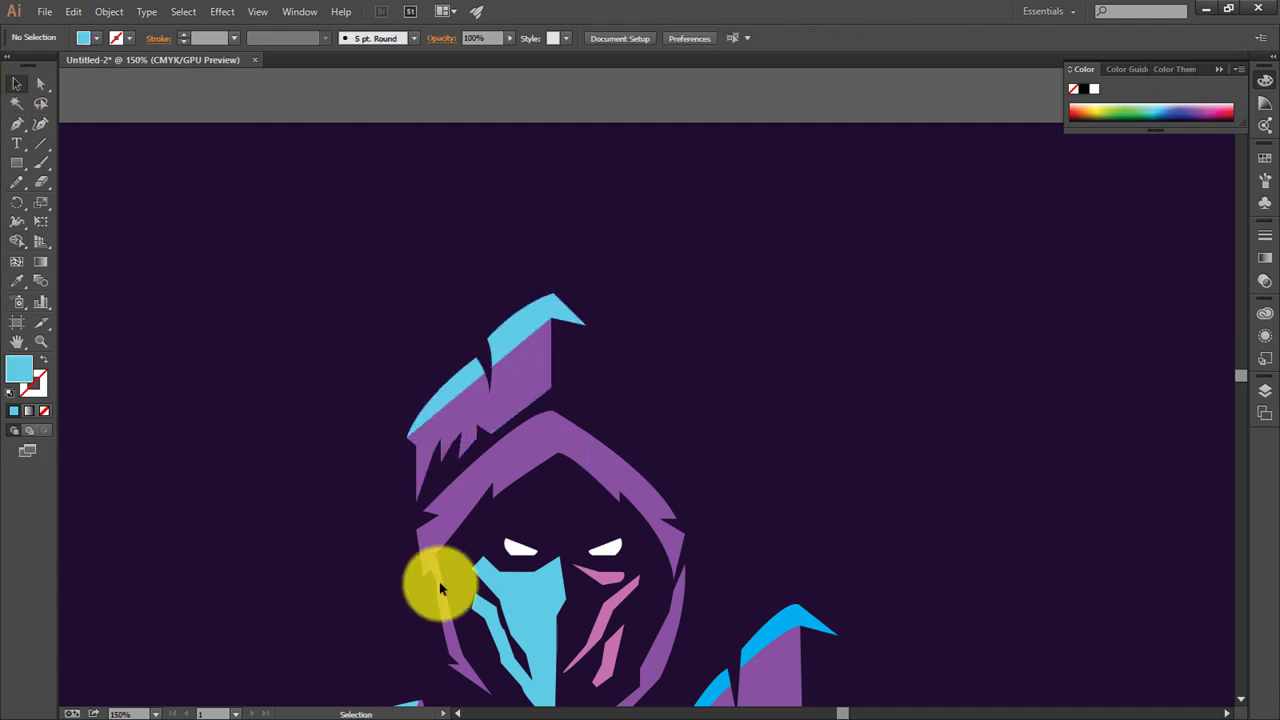
Step: Draw a cyan highlight sliver along the front hood's upper edge
left_click(425, 517)
key("ctrl+z")
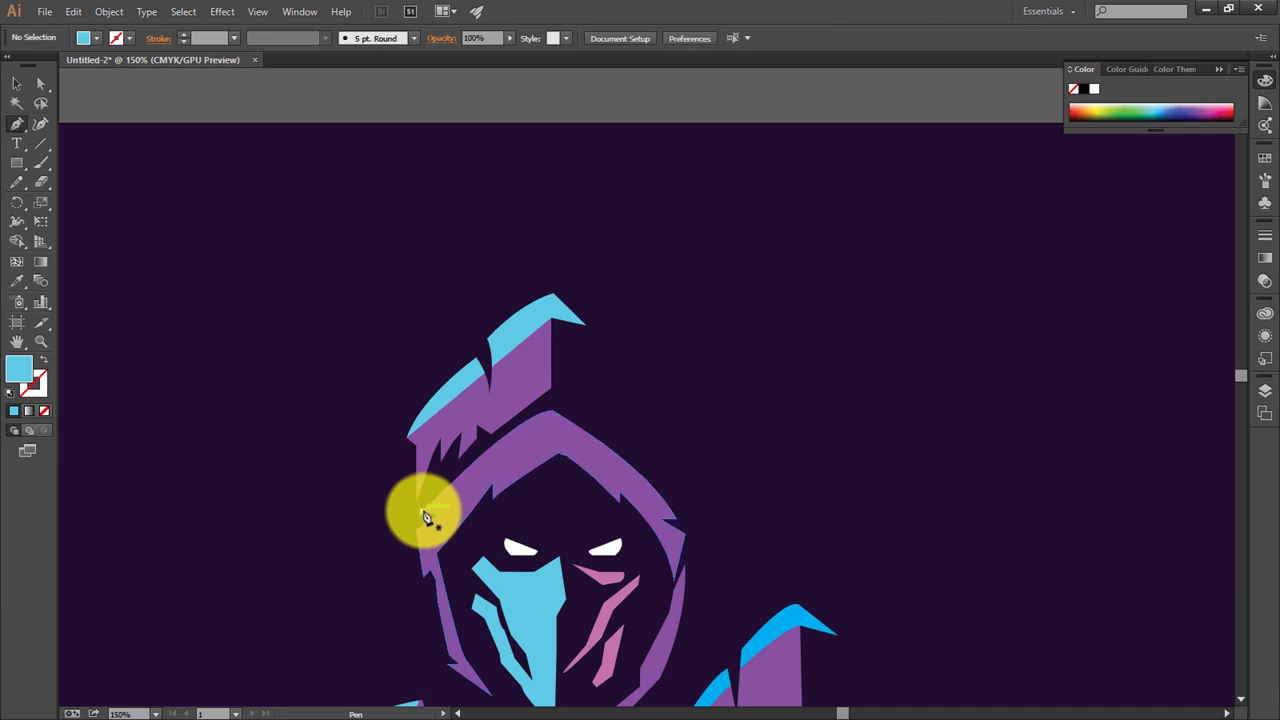
left_click(424, 514)
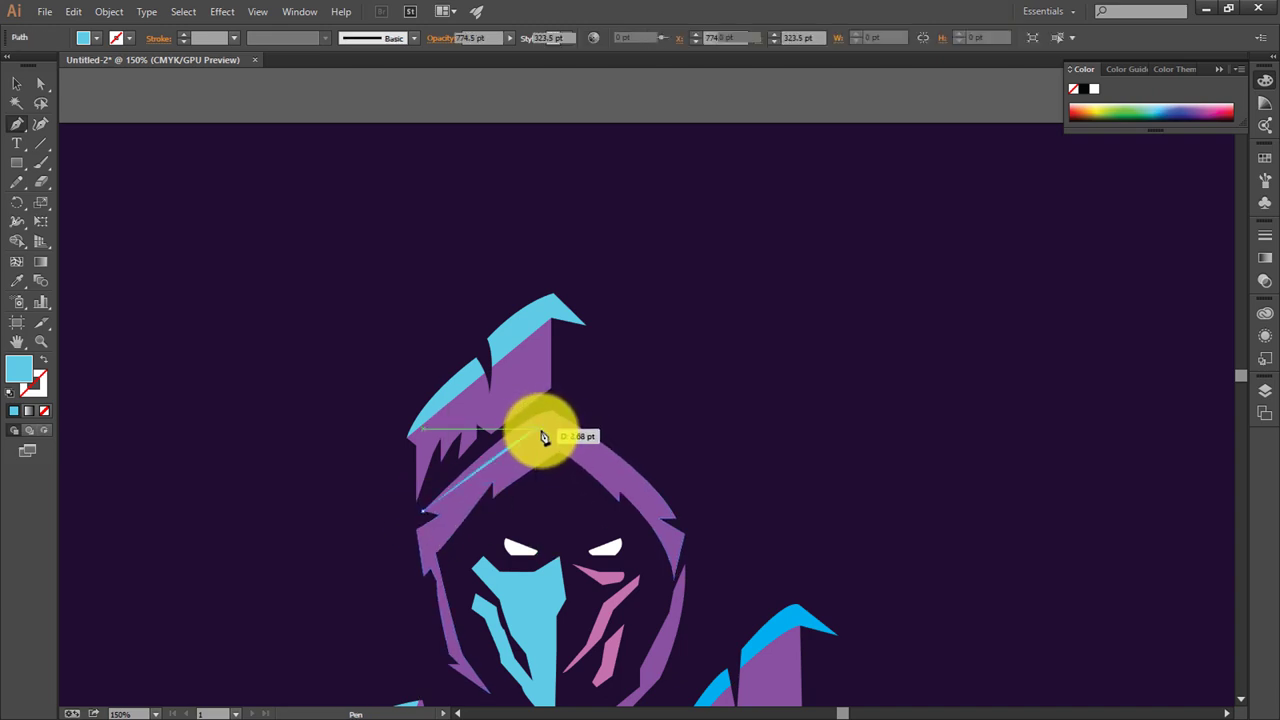
left_click(539, 431)
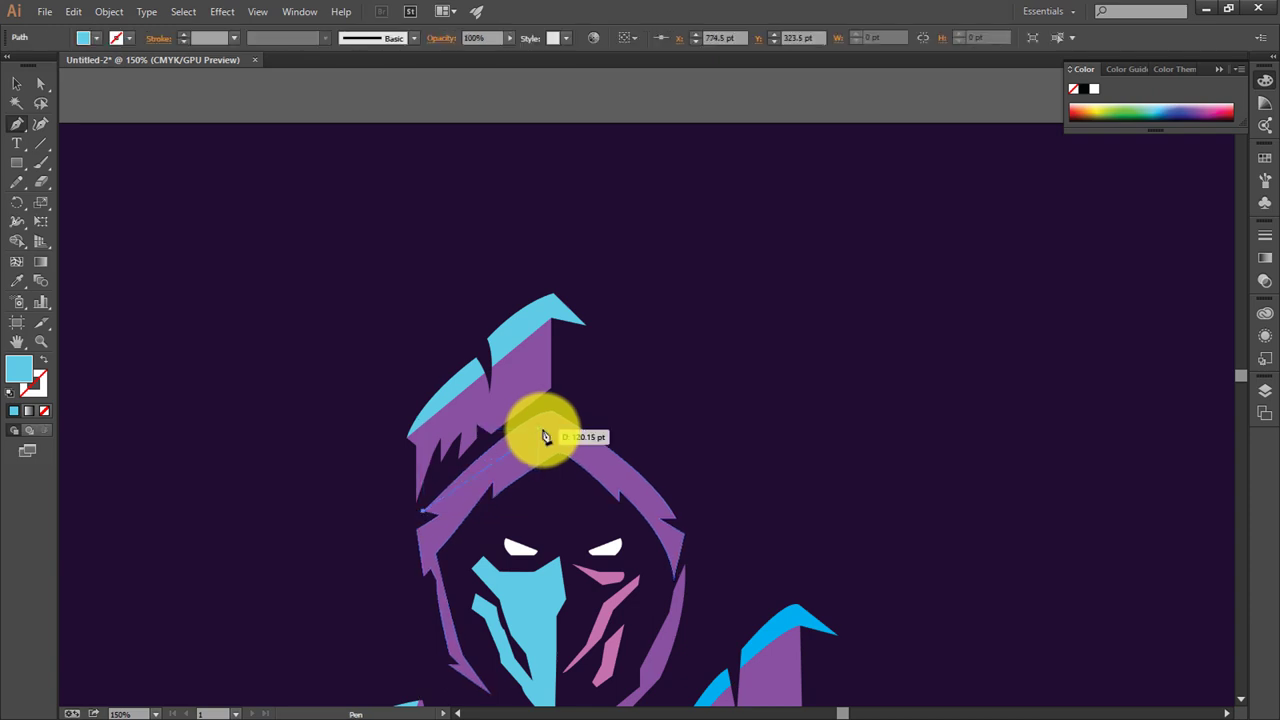
left_click(546, 428)
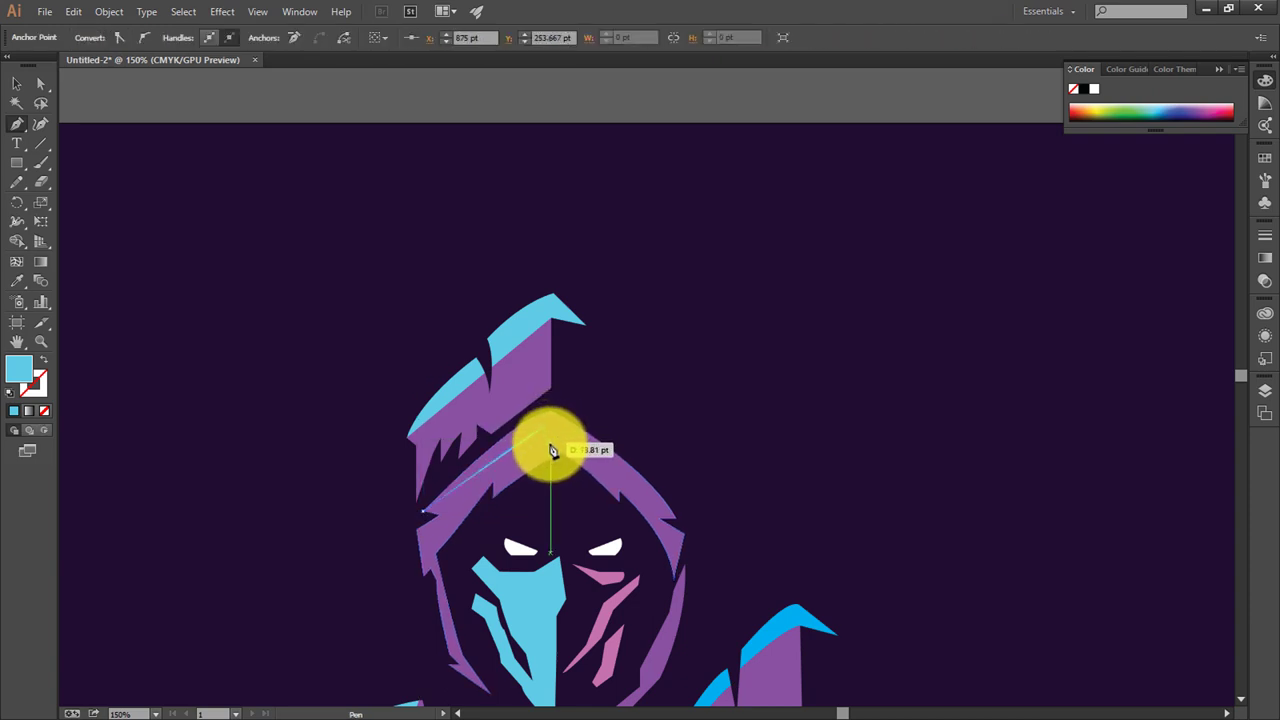
left_click(551, 414)
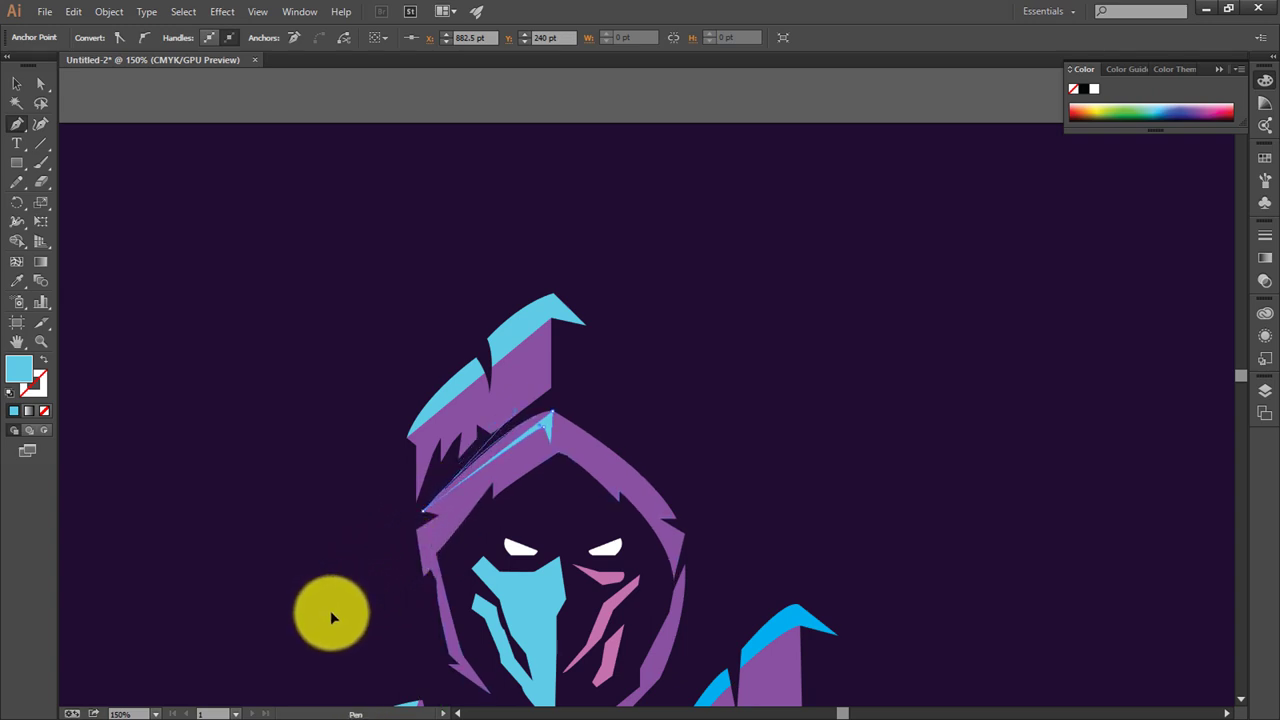
key("ctrl+z")
left_click(17, 84)
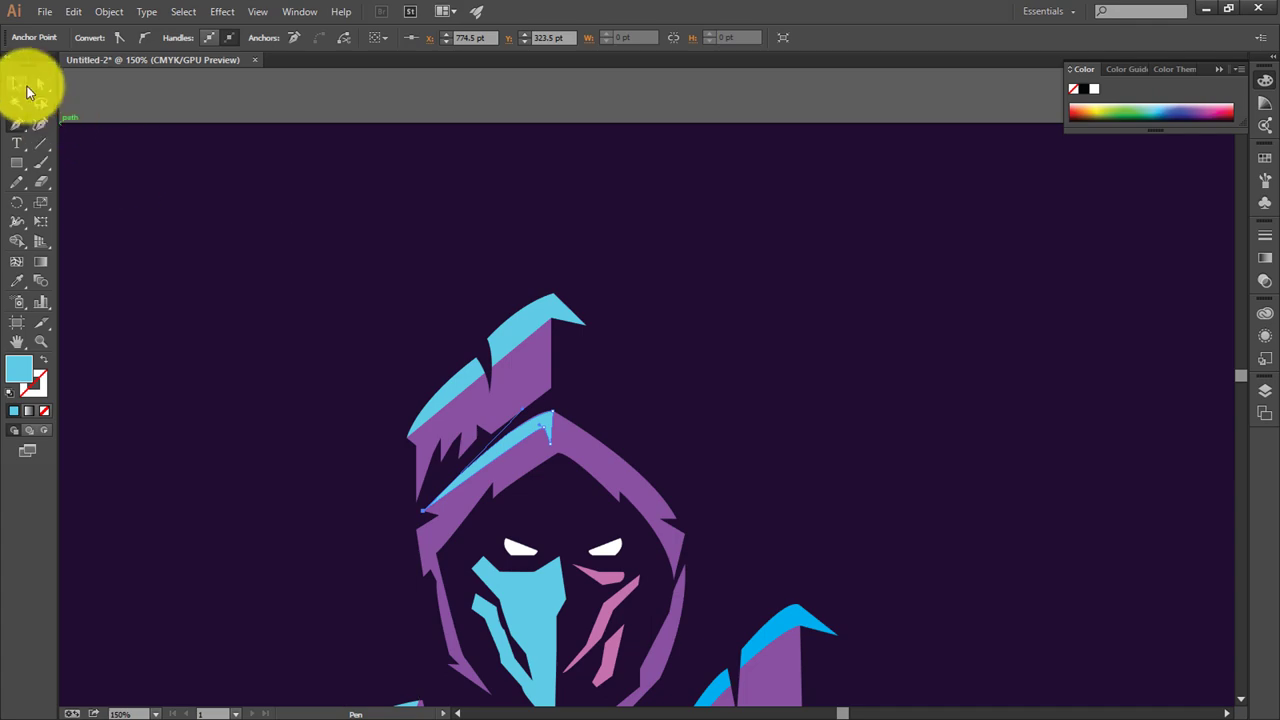
left_click(913, 375)
Step: Remove the outline stroke from the cyan hood highlight
key("ctrl+0")
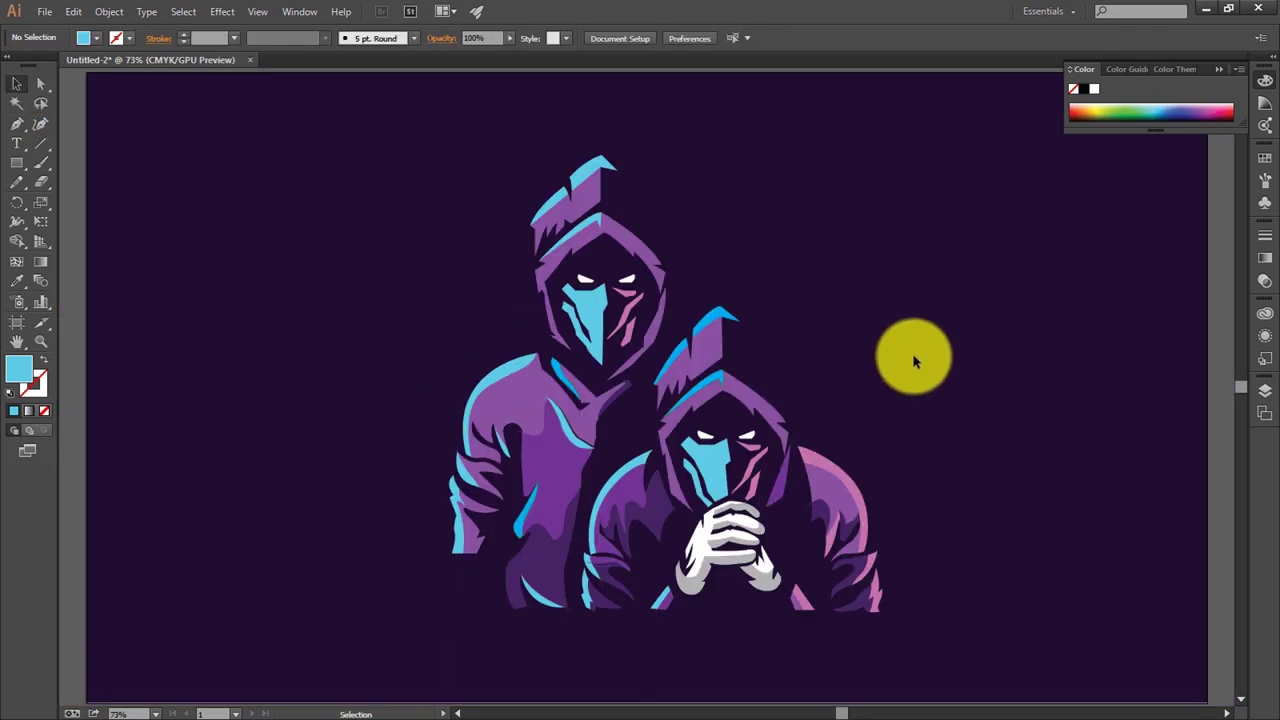
scroll(668, 378, "up", 2)
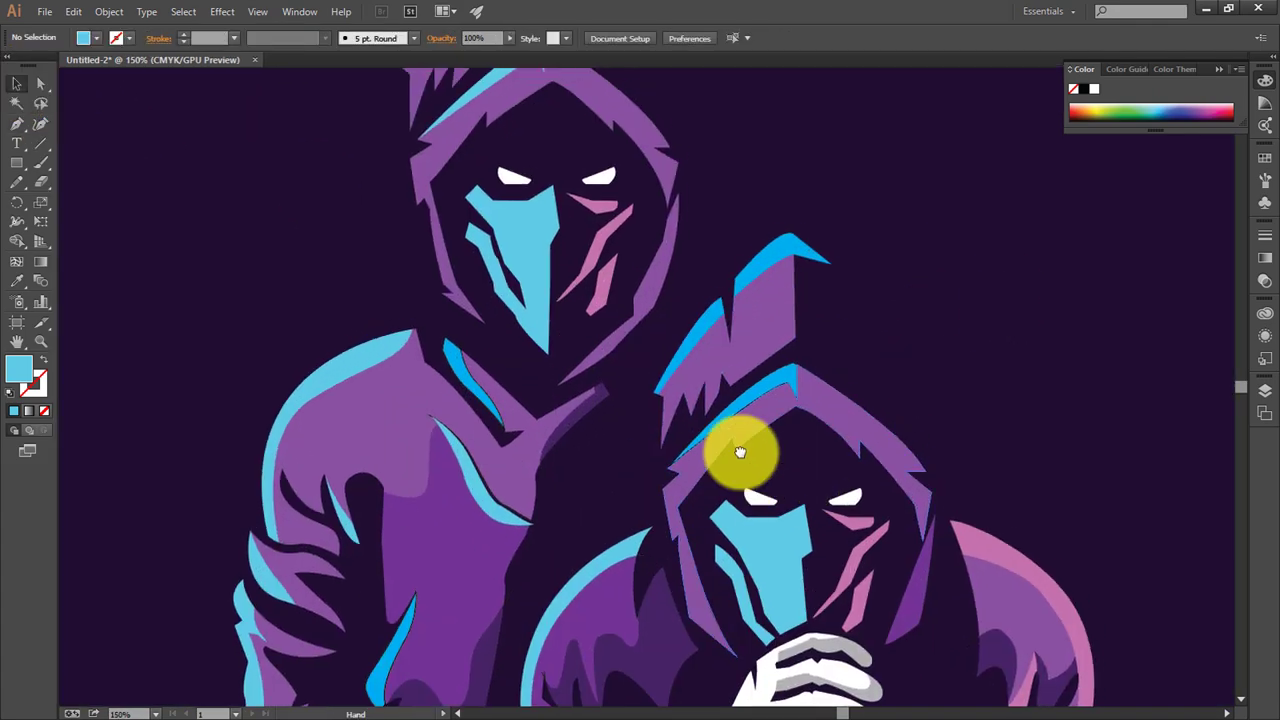
mouse_move(737, 451)
left_mouse_down()
mouse_move(674, 309)
mouse_move(662, 500)
left_mouse_up()
key("d")
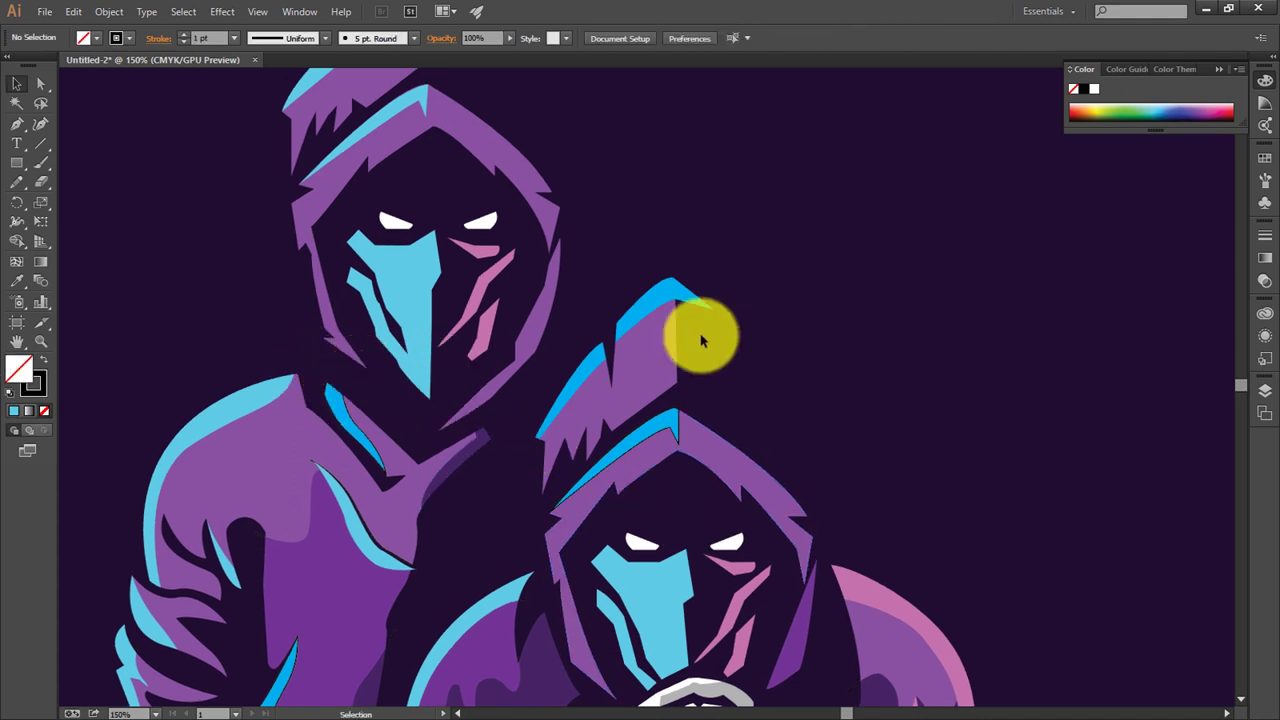
scroll(700, 334, "down", 3)
scroll(951, 429, "down", 2)
left_click(640, 287)
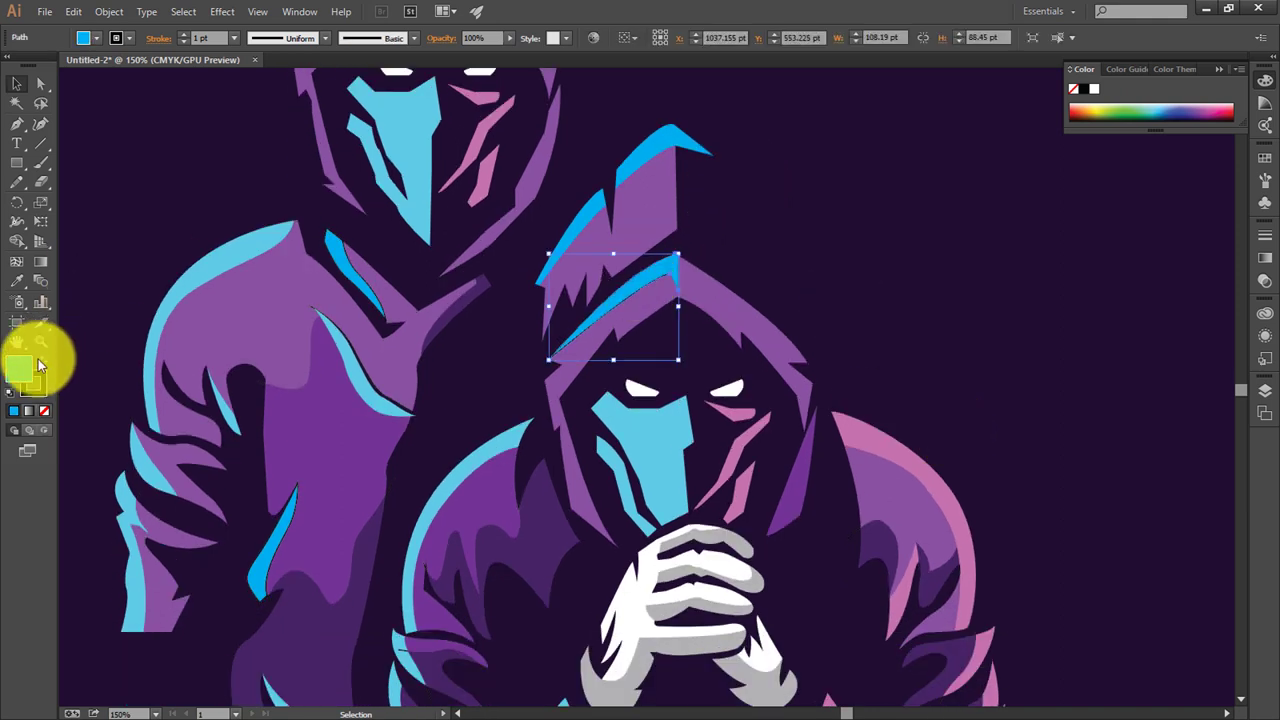
left_click(44, 410)
left_click(202, 186)
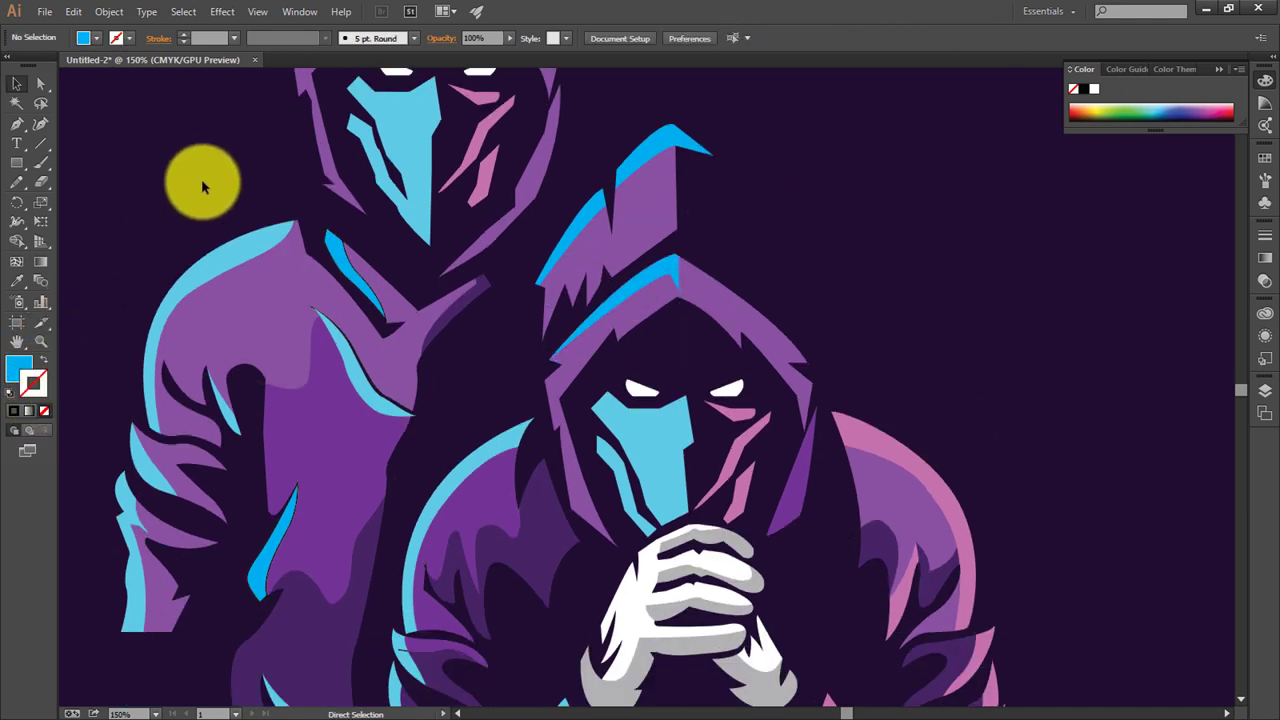
key("ctrl+0")
left_click(520, 432)
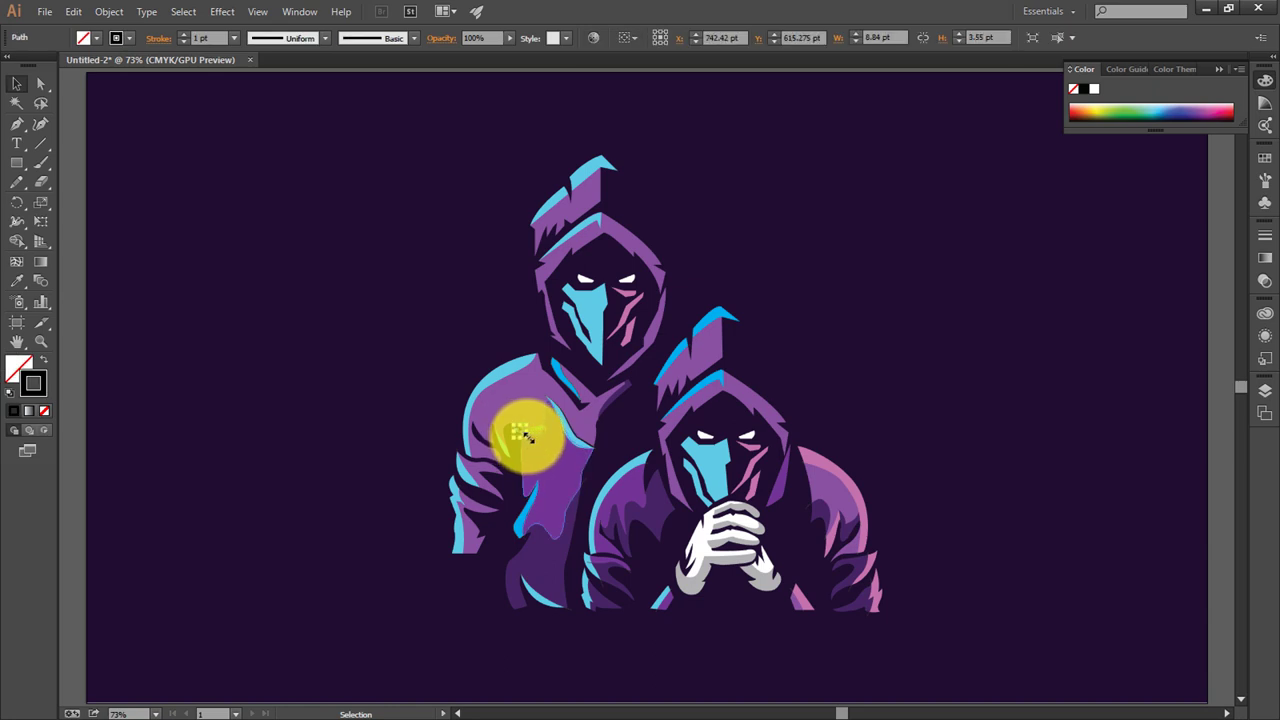
left_click(848, 588)
scroll(866, 594, "down", 5)
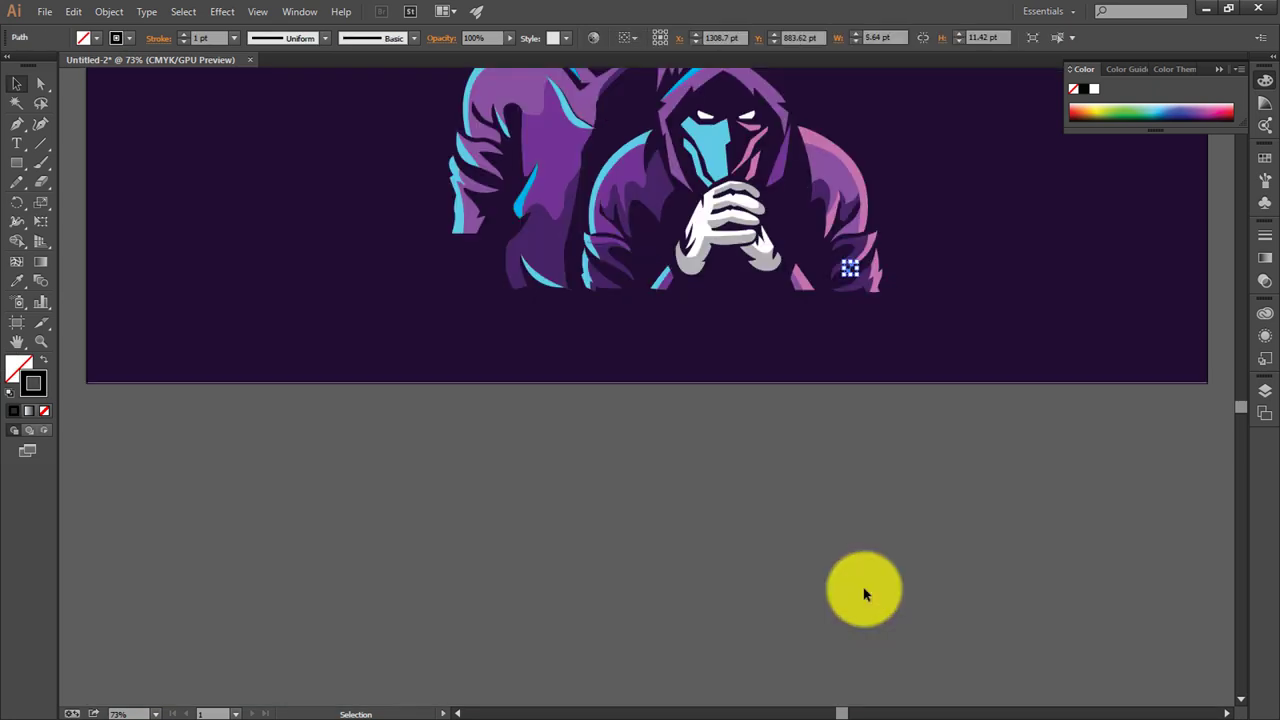
left_click(865, 594)
scroll(866, 588, "up", 1)
scroll(880, 595, "up", 3)
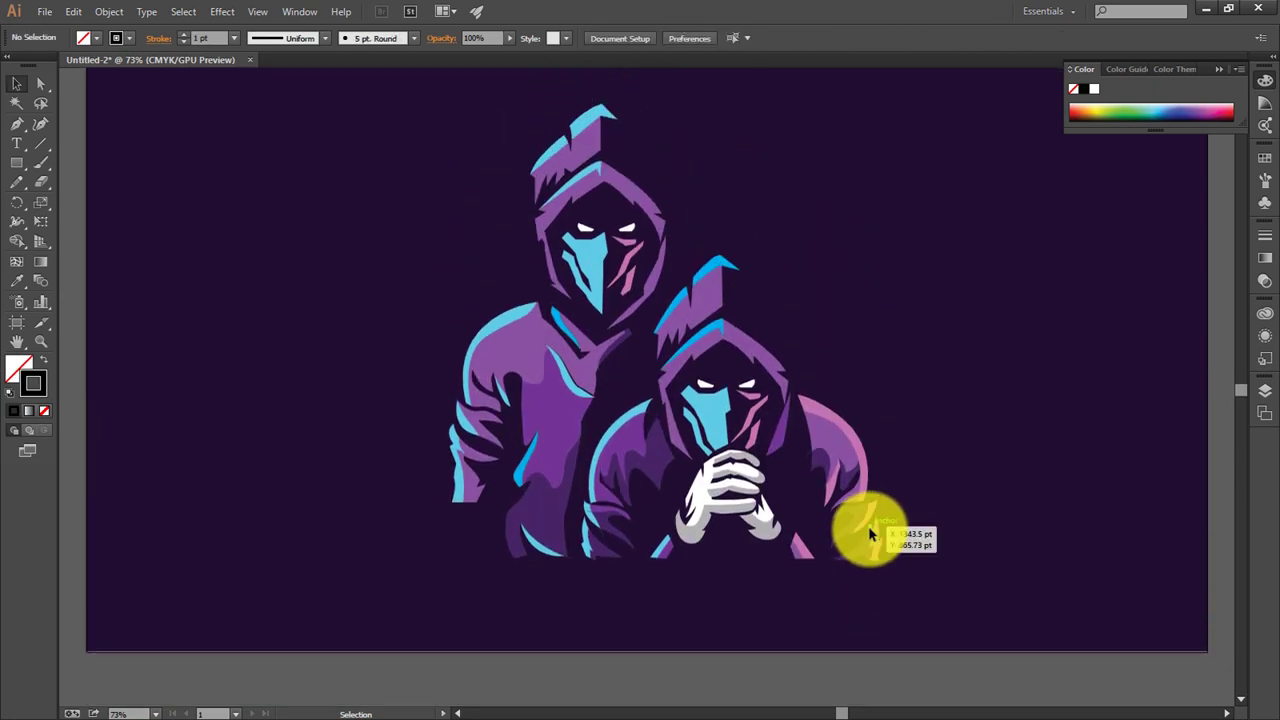
scroll(812, 487, "up", 1)
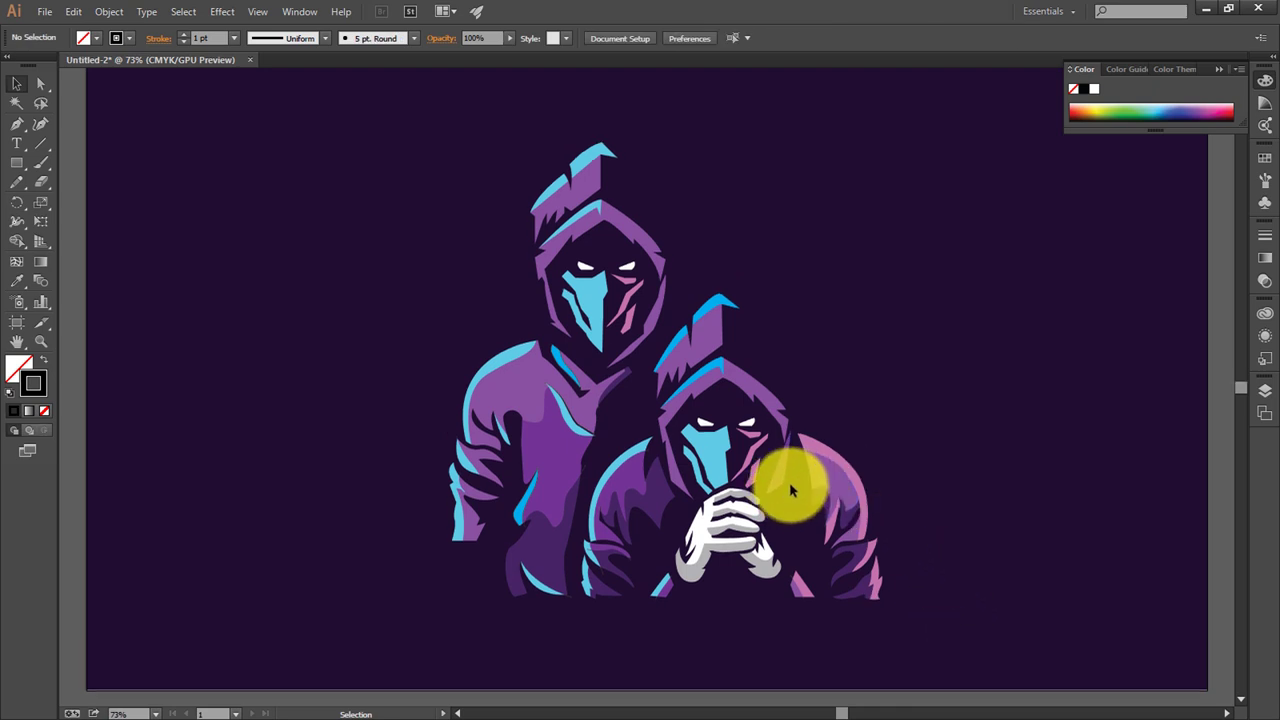
left_click(796, 586)
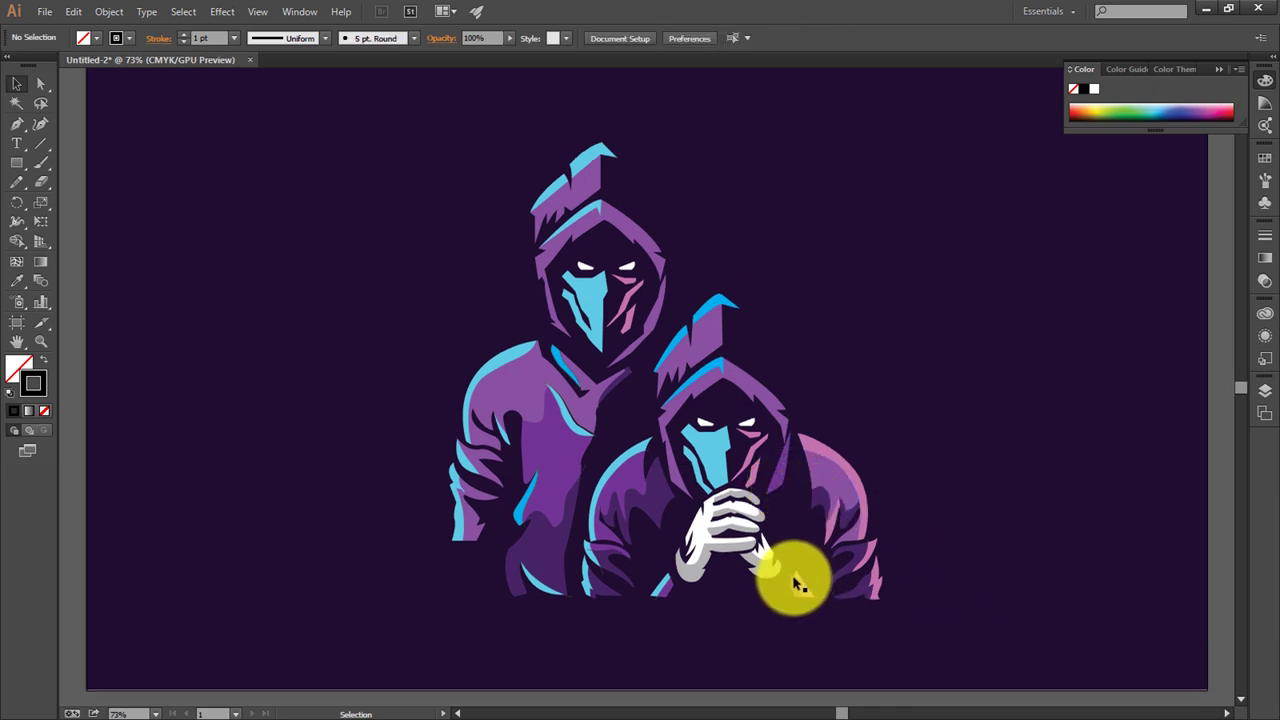
left_click(742, 637)
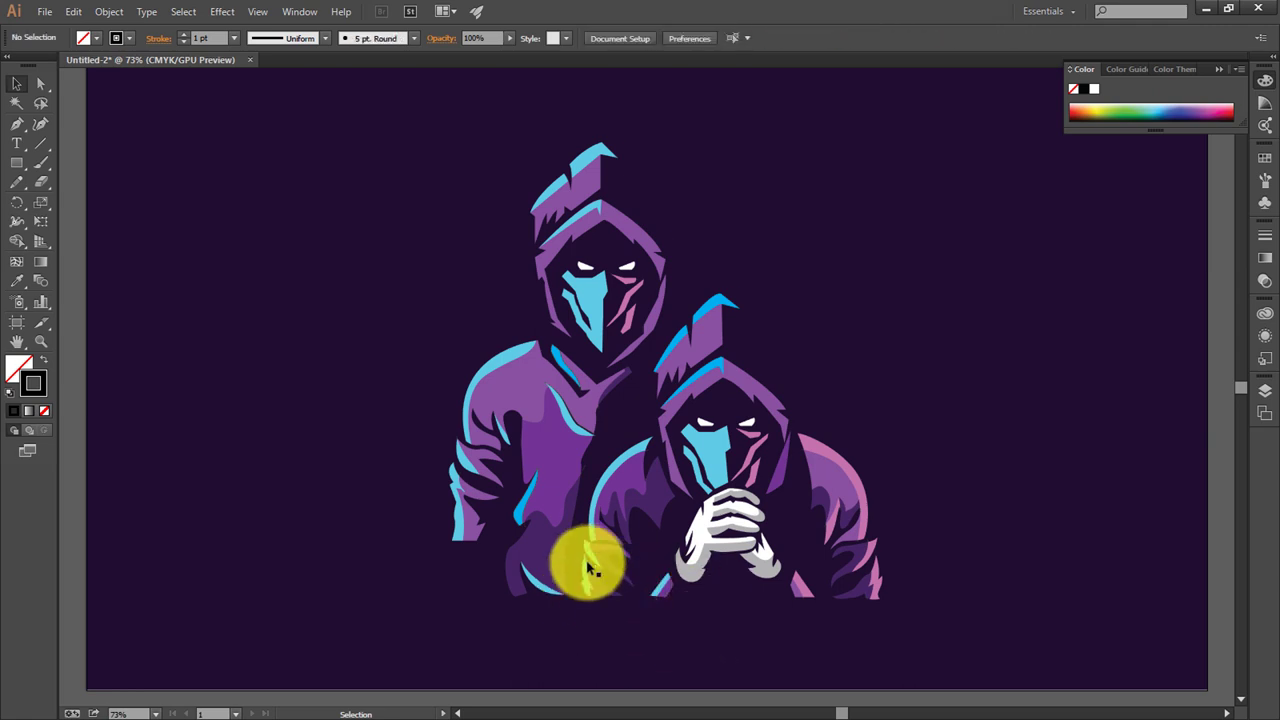
scroll(750, 600, "up", 2)
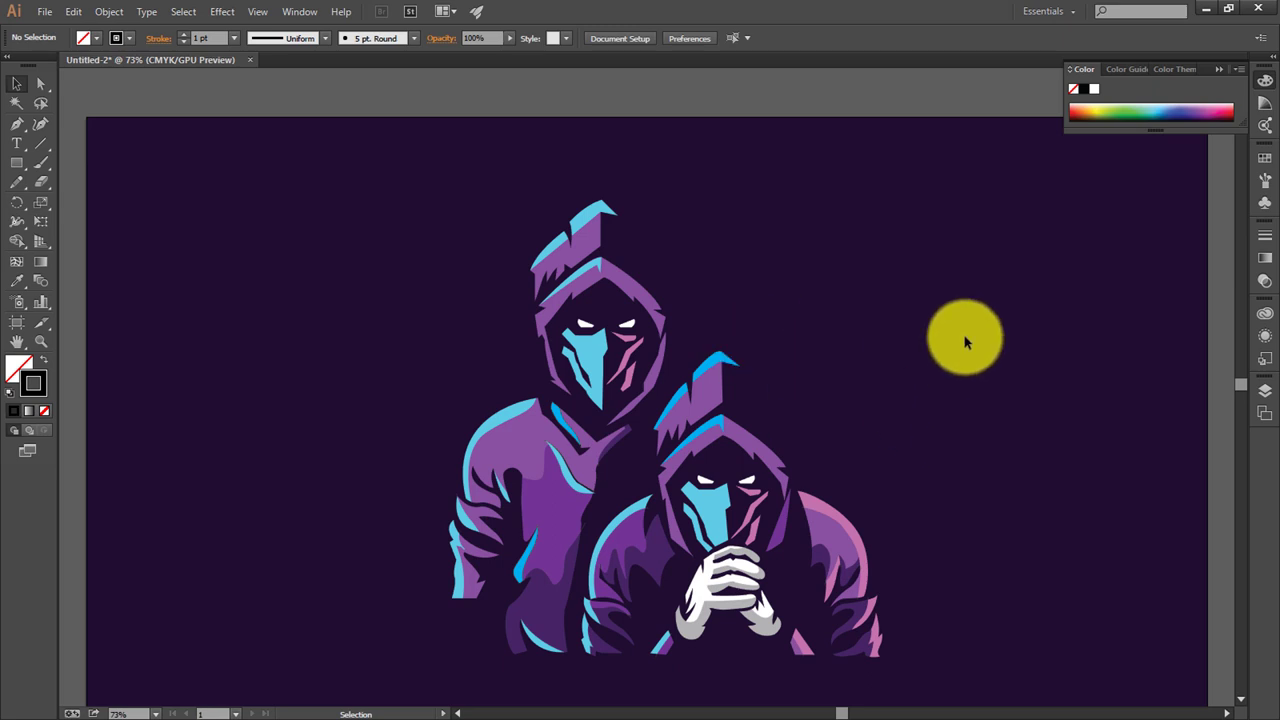
mouse_move(885, 680)
left_mouse_down()
mouse_move(640, 690)
mouse_move(600, 675)
left_mouse_up()
left_click(486, 363)
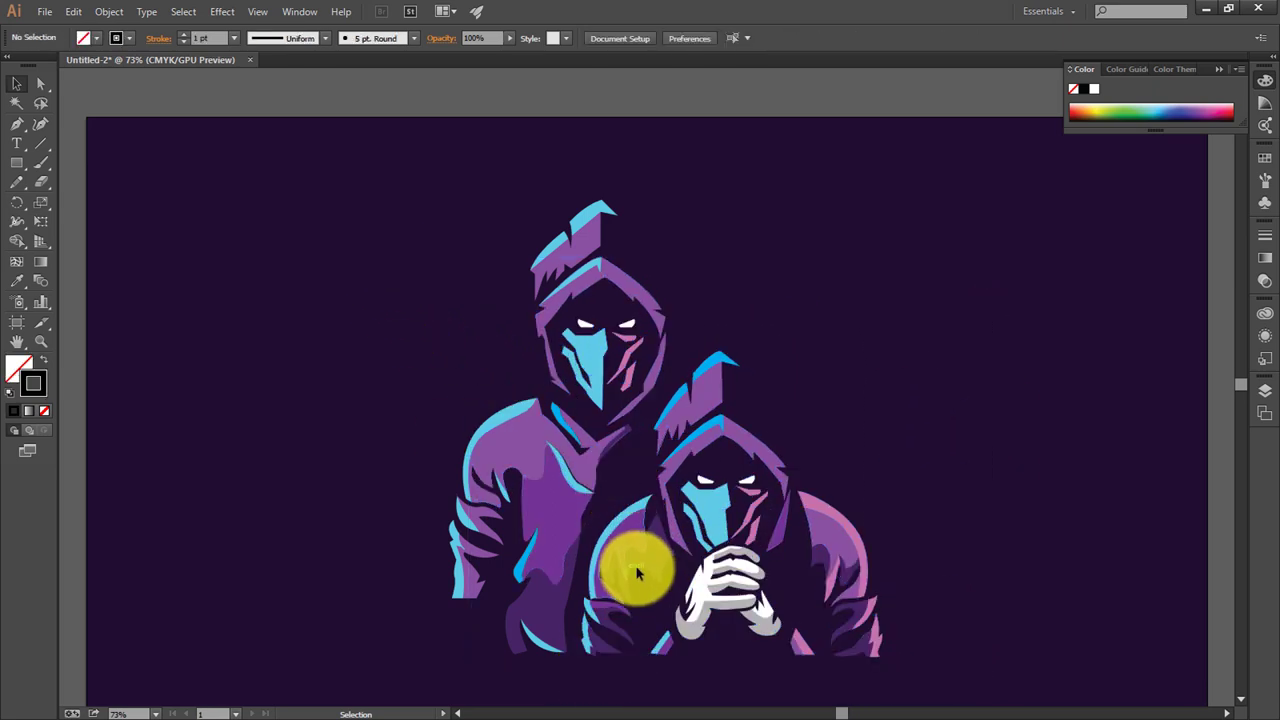
mouse_move(637, 572)
left_mouse_down()
mouse_move(598, 476)
mouse_move(584, 525)
mouse_move(594, 491)
mouse_move(640, 654)
mouse_move(909, 686)
left_mouse_up()
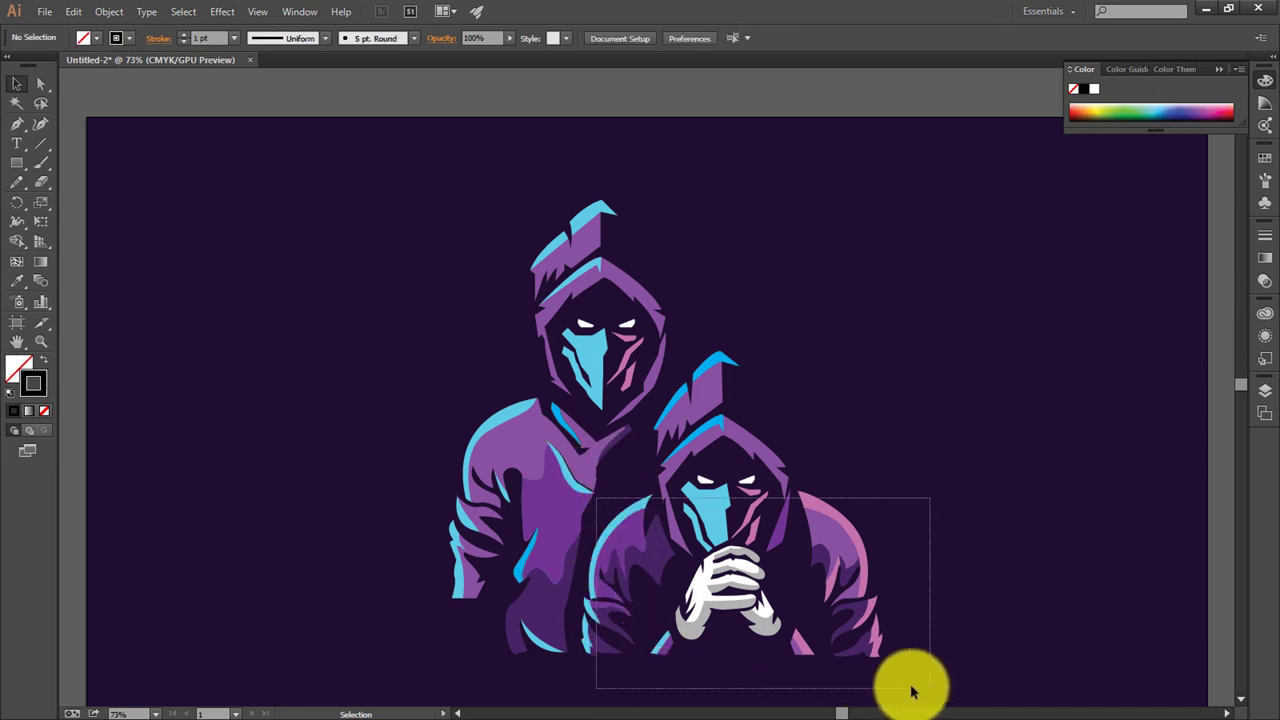
left_click_drag(556, 673, 566, 624)
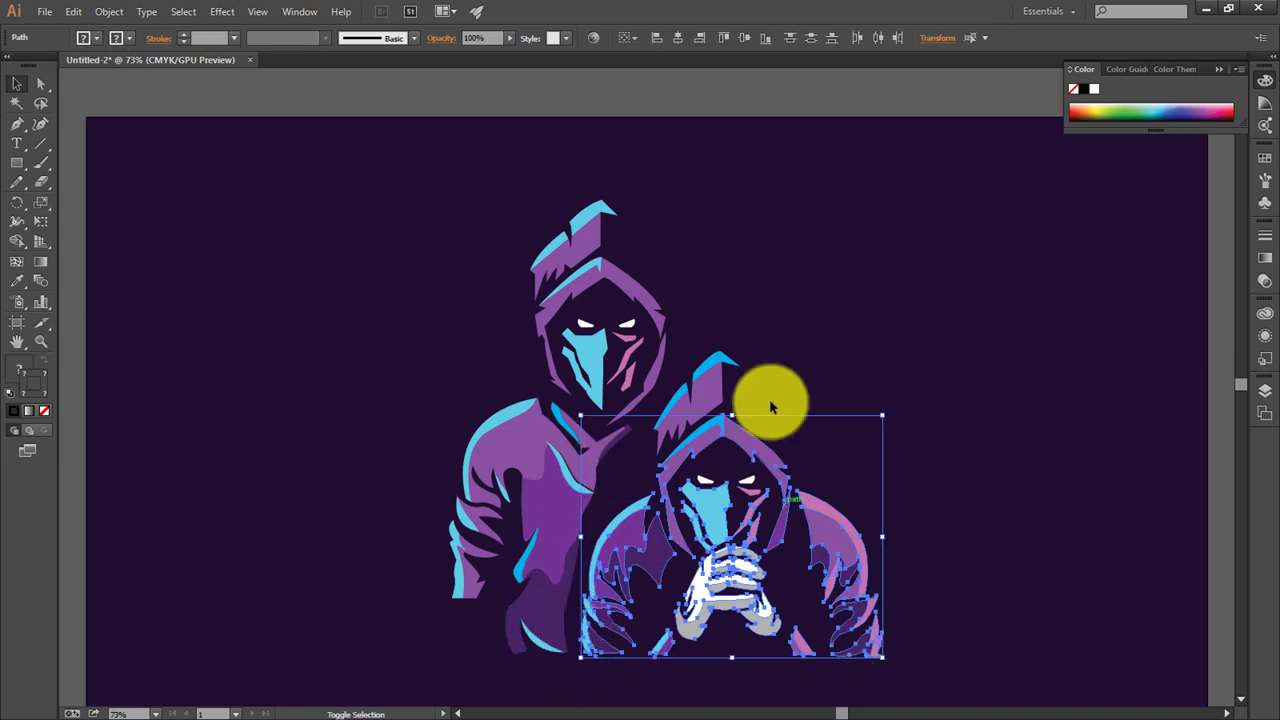
left_click_drag(666, 375, 971, 686)
left_click_drag(743, 320, 910, 610)
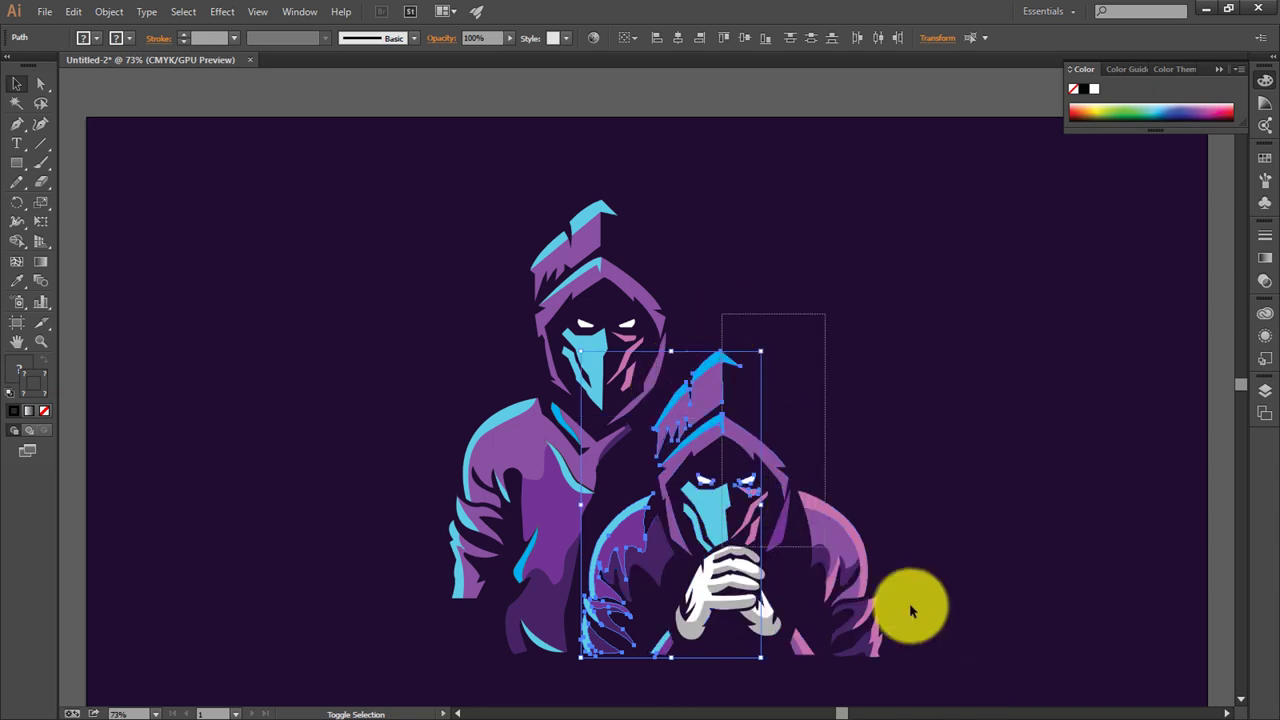
scroll(965, 590, "down", 1)
left_click_drag(989, 277, 694, 642)
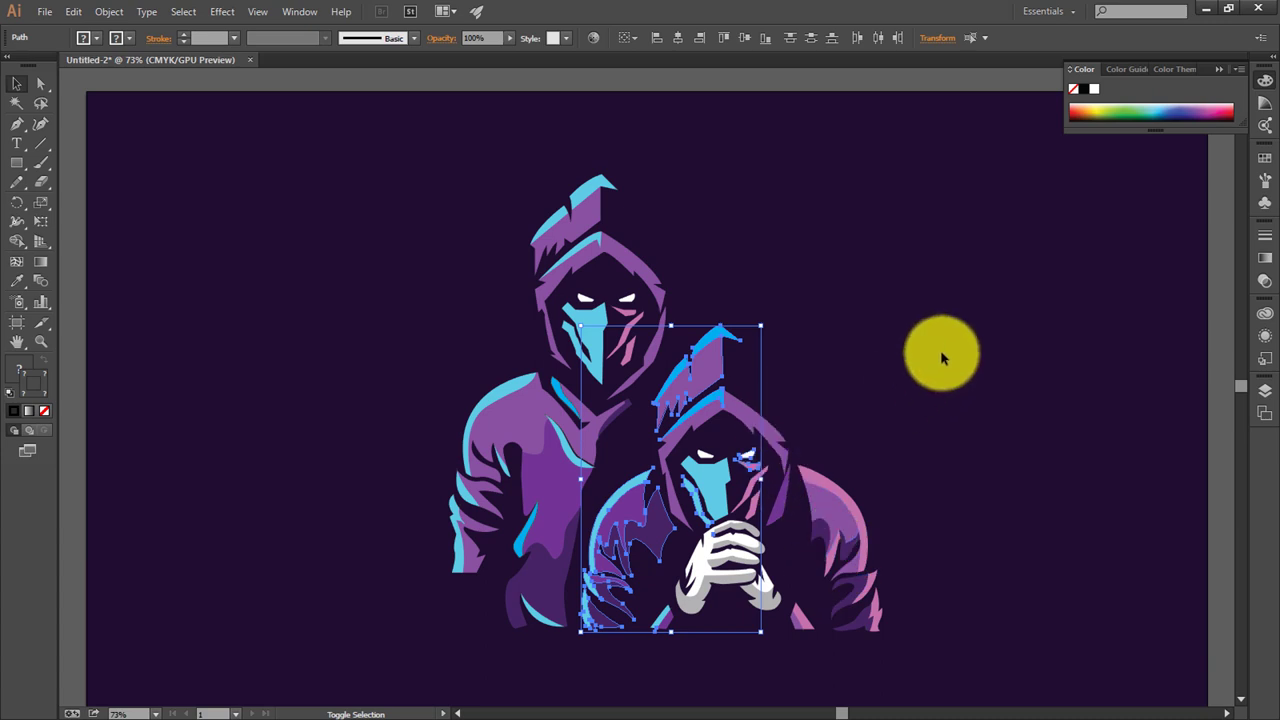
mouse_move(942, 358)
left_mouse_down()
mouse_move(762, 660)
mouse_move(740, 610)
left_mouse_up()
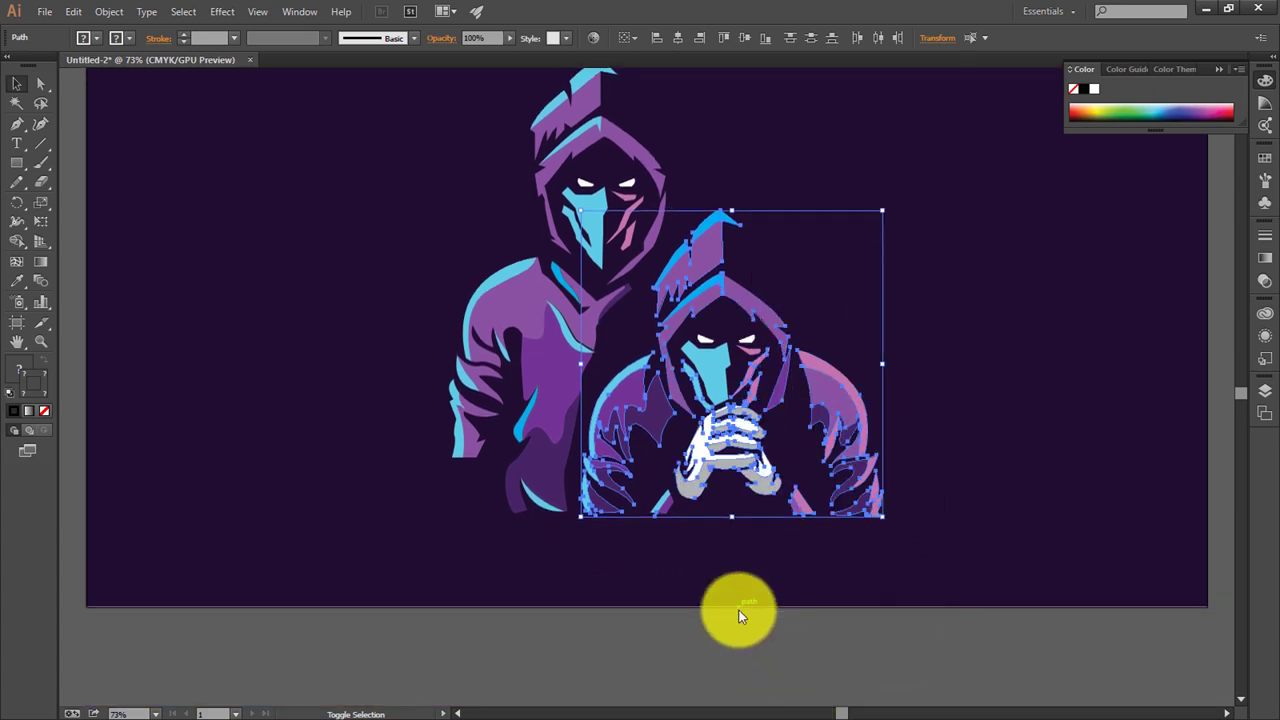
left_click_drag(863, 413, 1021, 413)
key("ctrl+z")
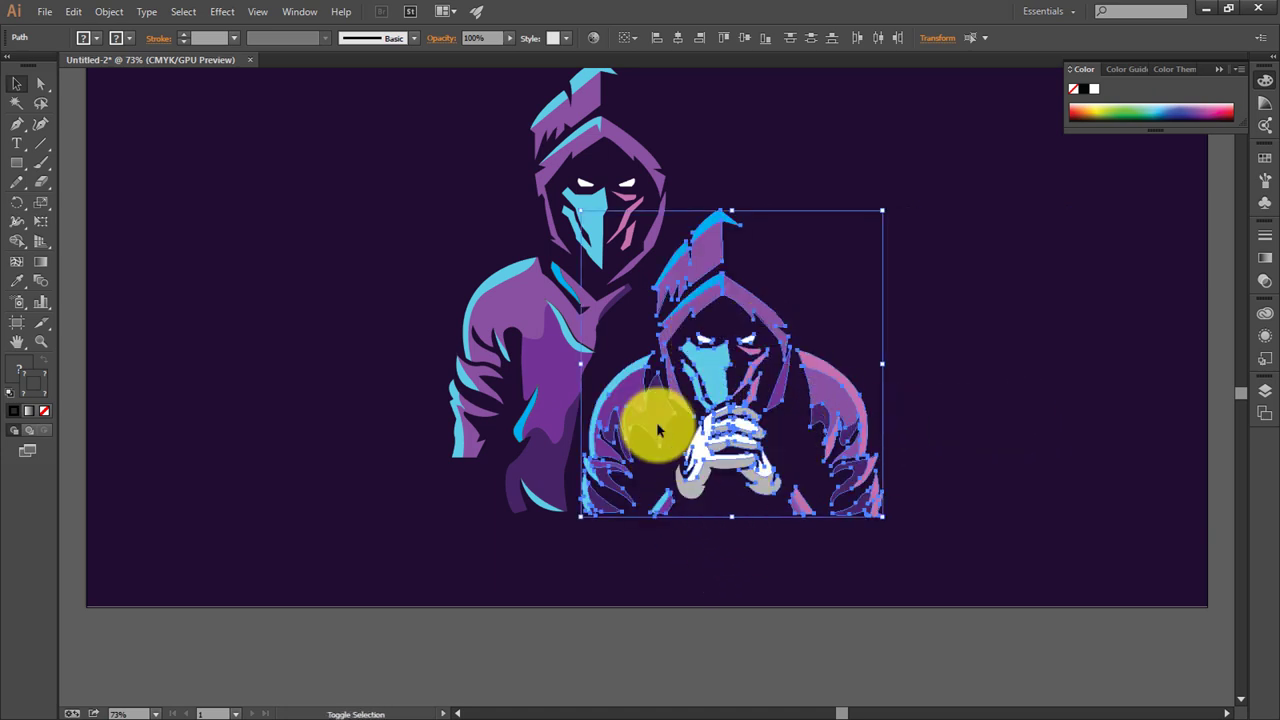
left_click_drag(688, 474, 905, 481)
key("ctrl+z")
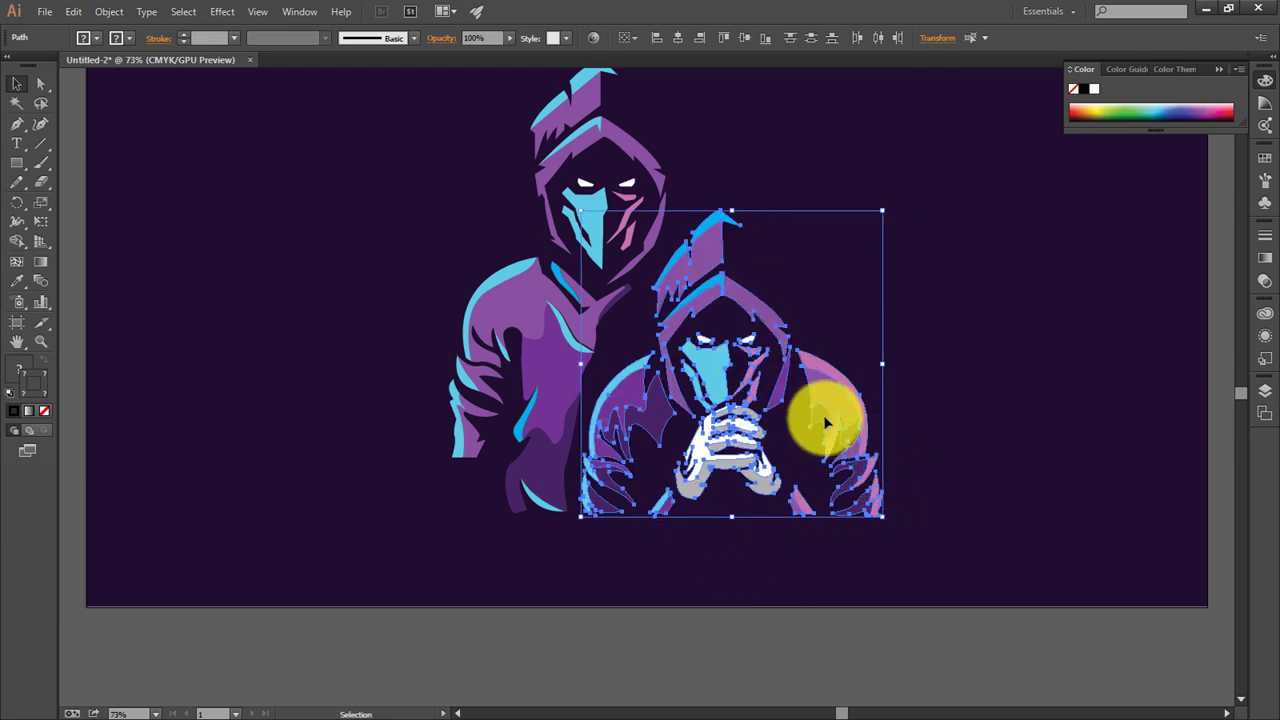
left_click_drag(828, 420, 1084, 425)
key("a")
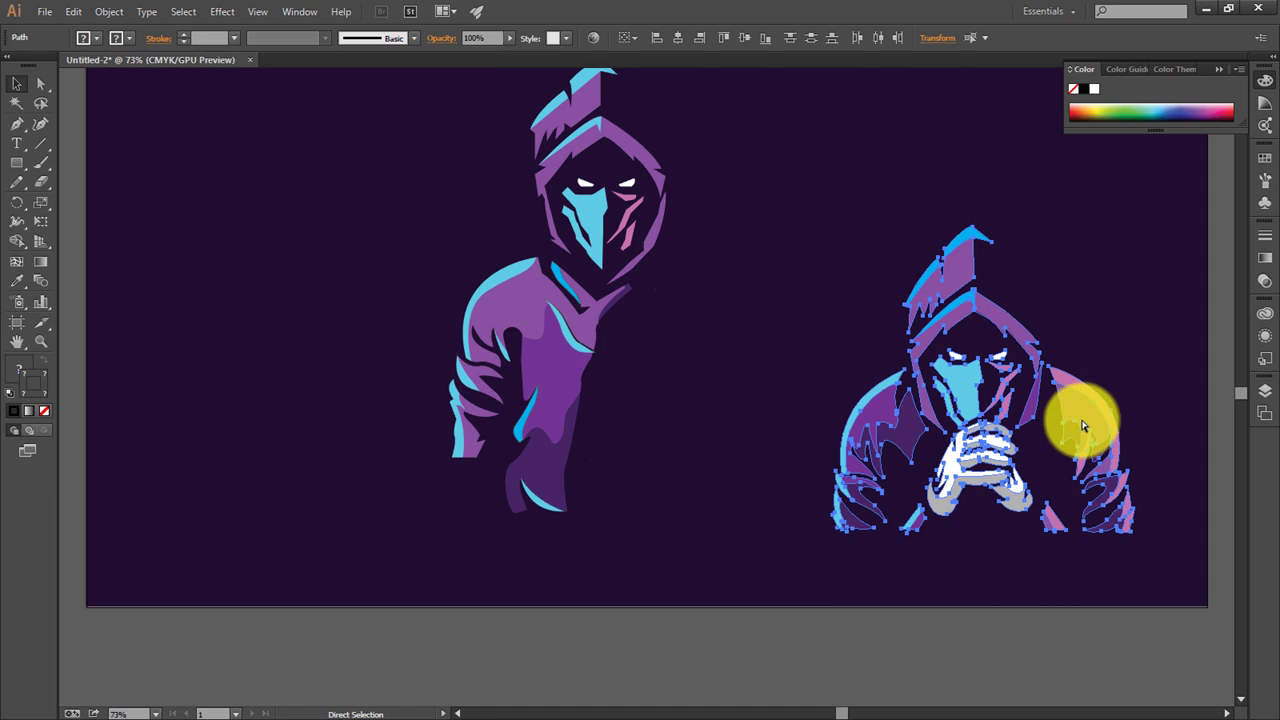
key("v")
key("ctrl+z")
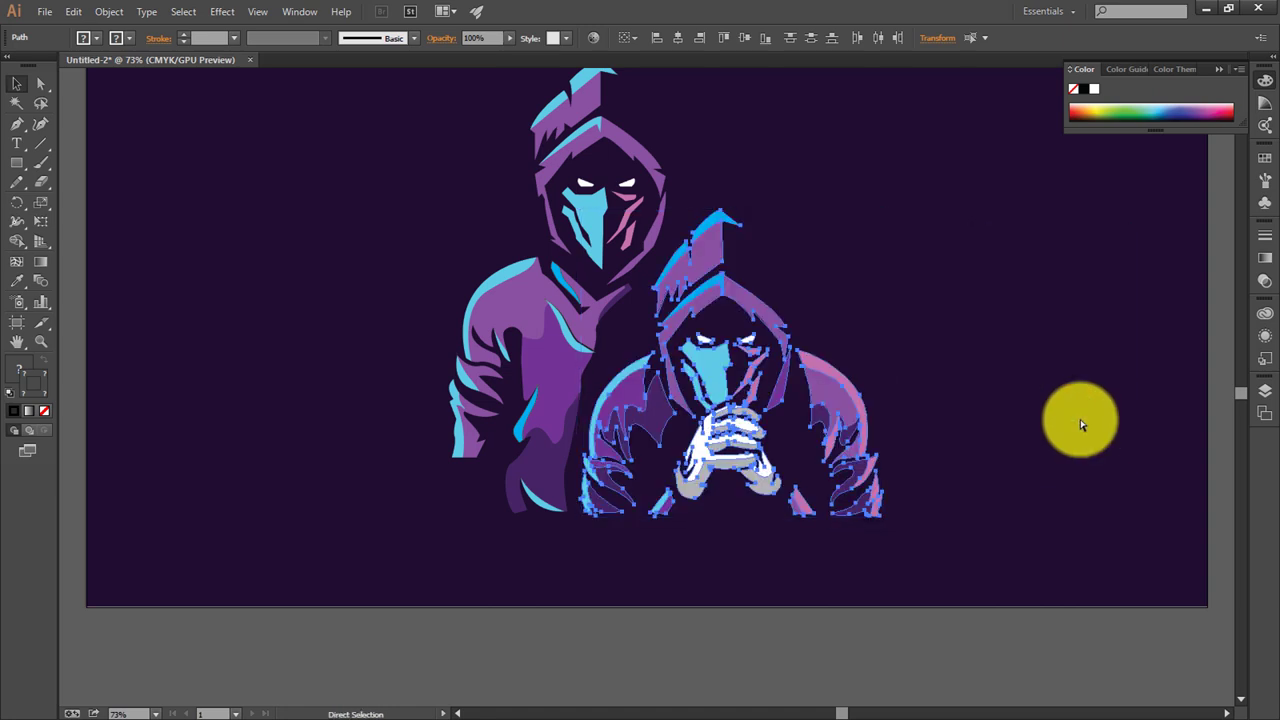
key("v")
Step: Select the left hooded figure and group its parts
left_click(380, 178)
scroll(380, 178, "up", 1)
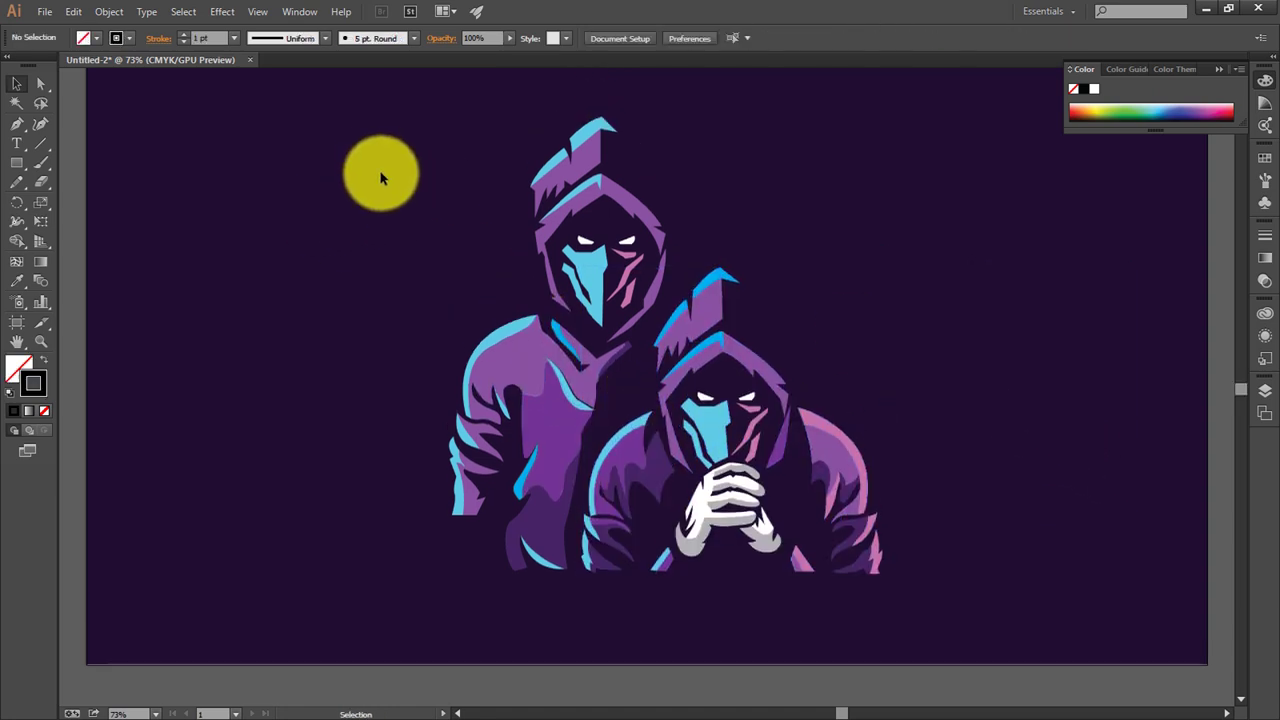
scroll(380, 178, "up", 1)
left_click_drag(362, 141, 600, 650)
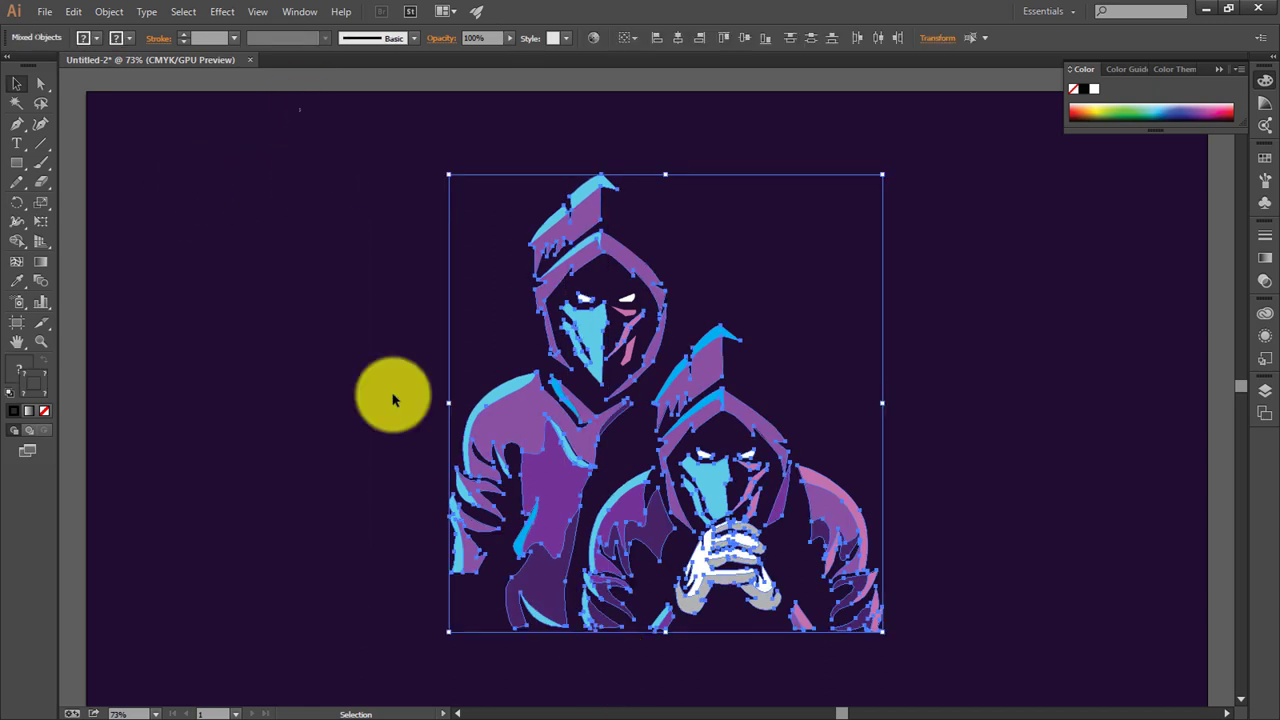
left_click(831, 497, "shift")
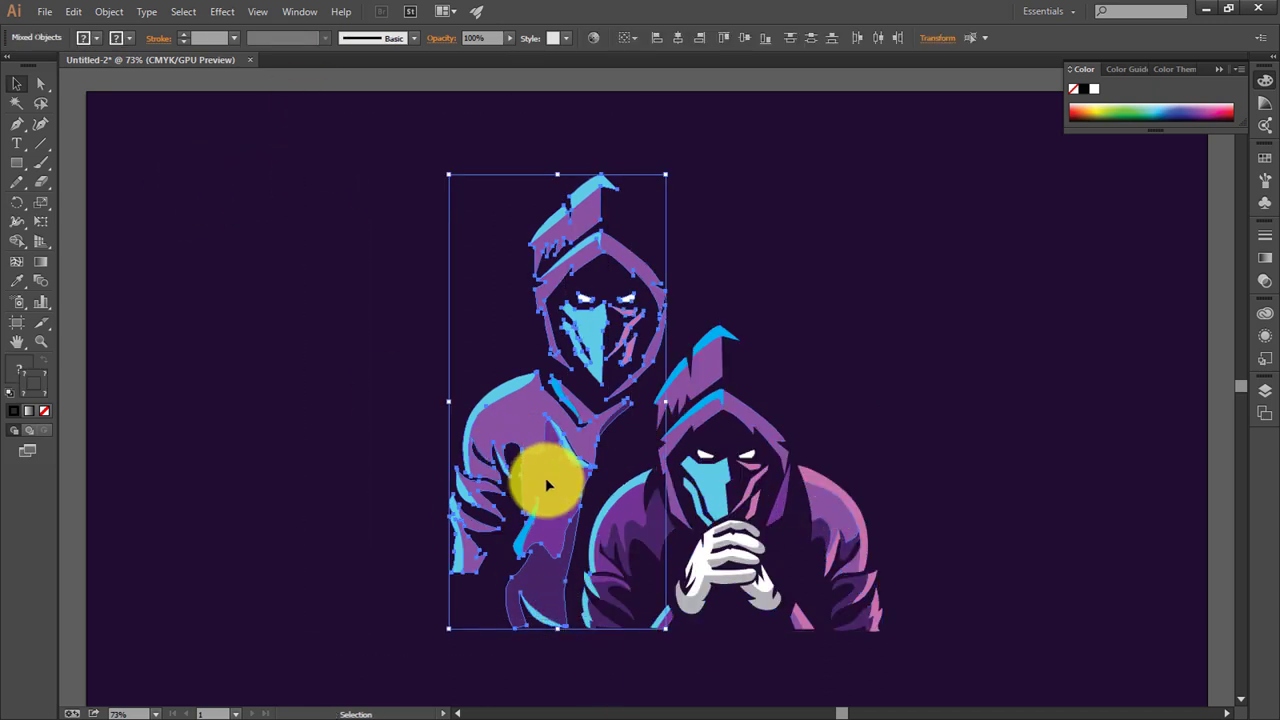
key("ctrl+g")
Step: Reflect the grouped figure vertically as a copy and place it right of the middle figure
right_click(546, 491)
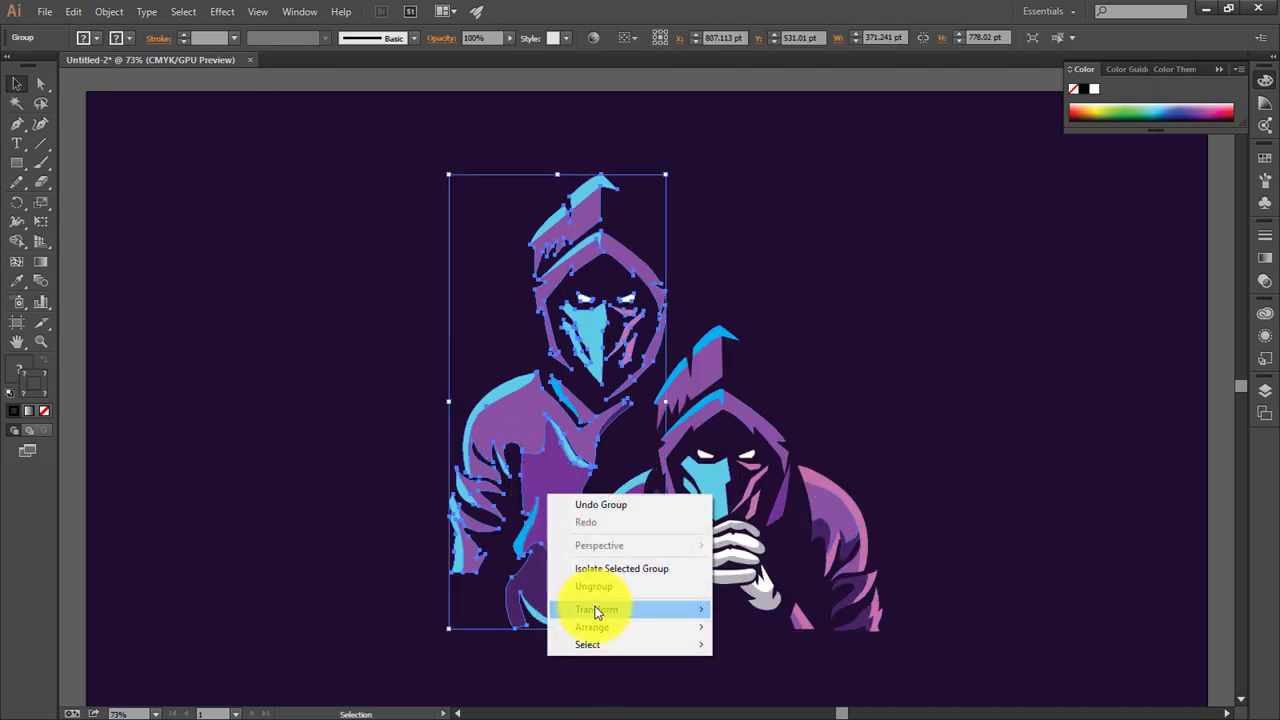
mouse_move(597, 609)
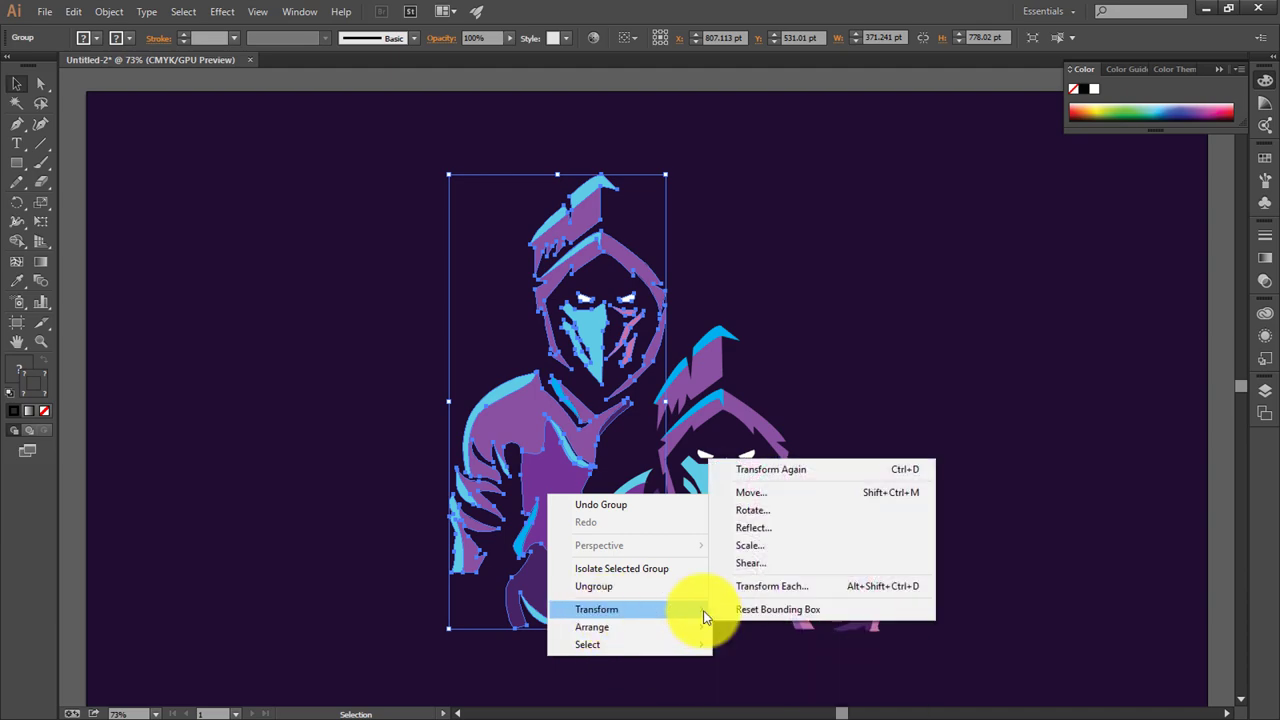
left_click(764, 530)
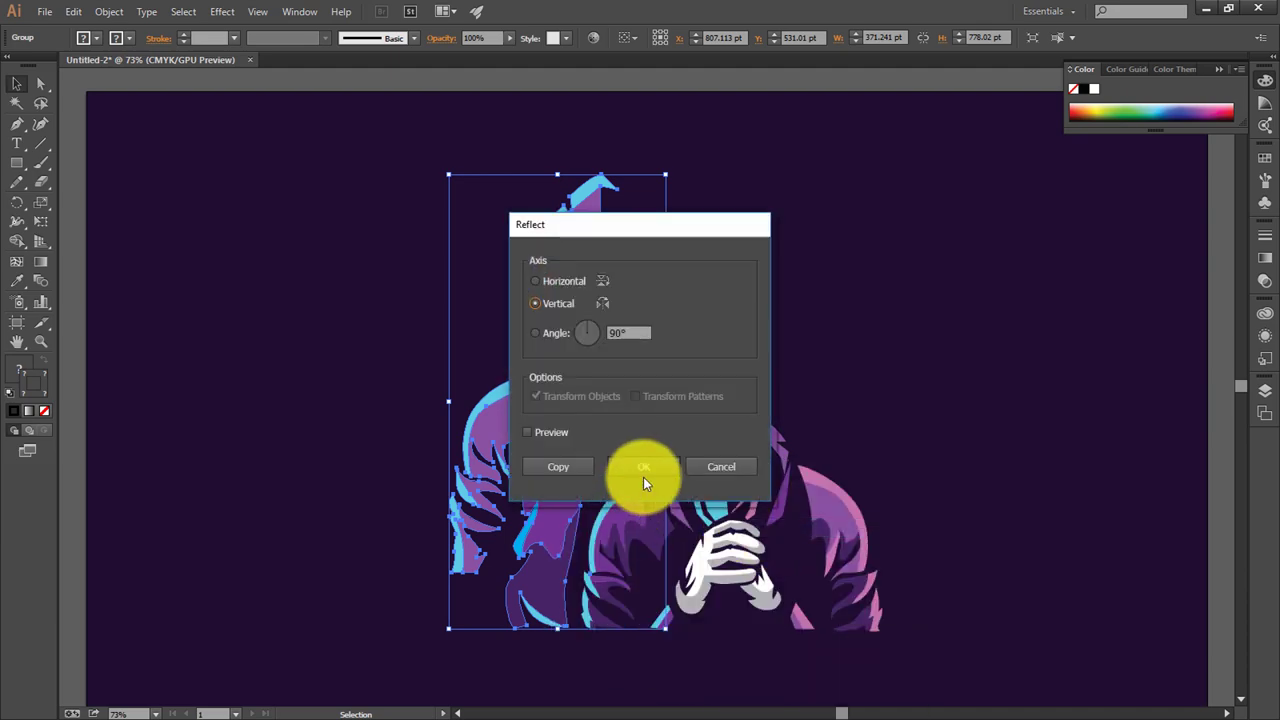
left_click(643, 477)
left_click_drag(574, 474, 600, 486)
right_click(515, 468)
mouse_move(566, 582)
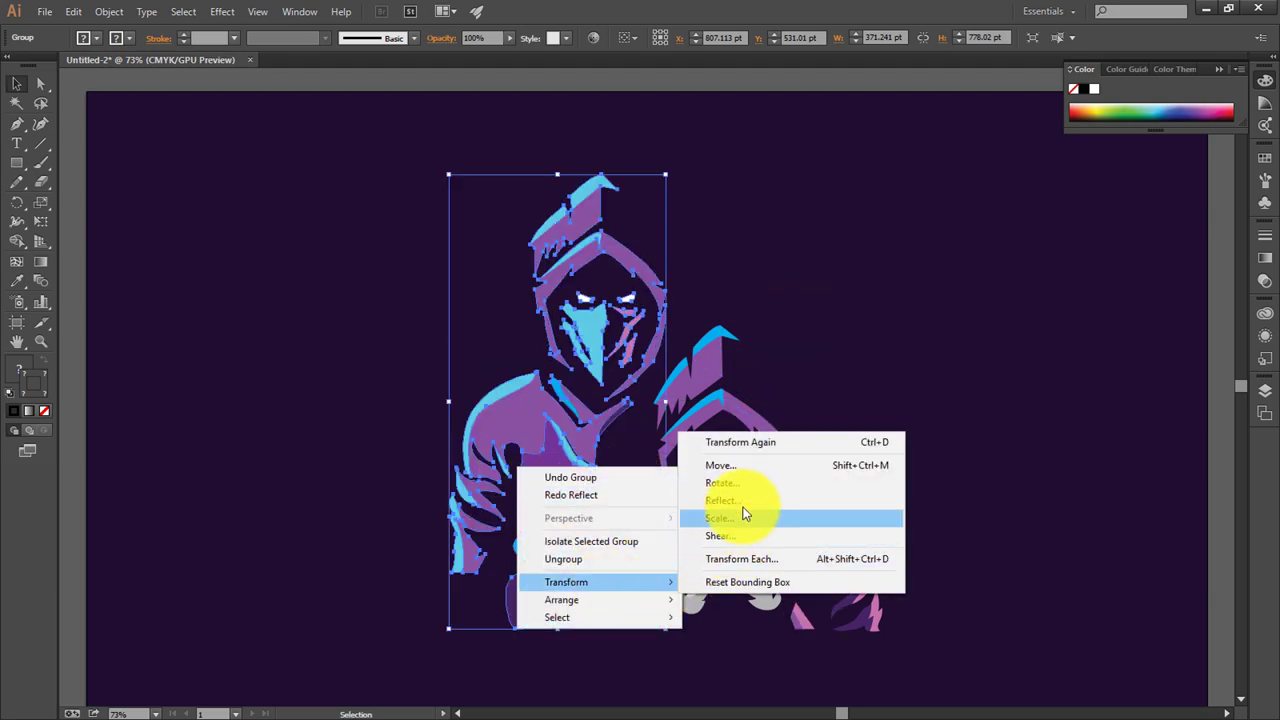
left_click(745, 510)
left_click(583, 469)
left_click_drag(564, 467, 911, 505)
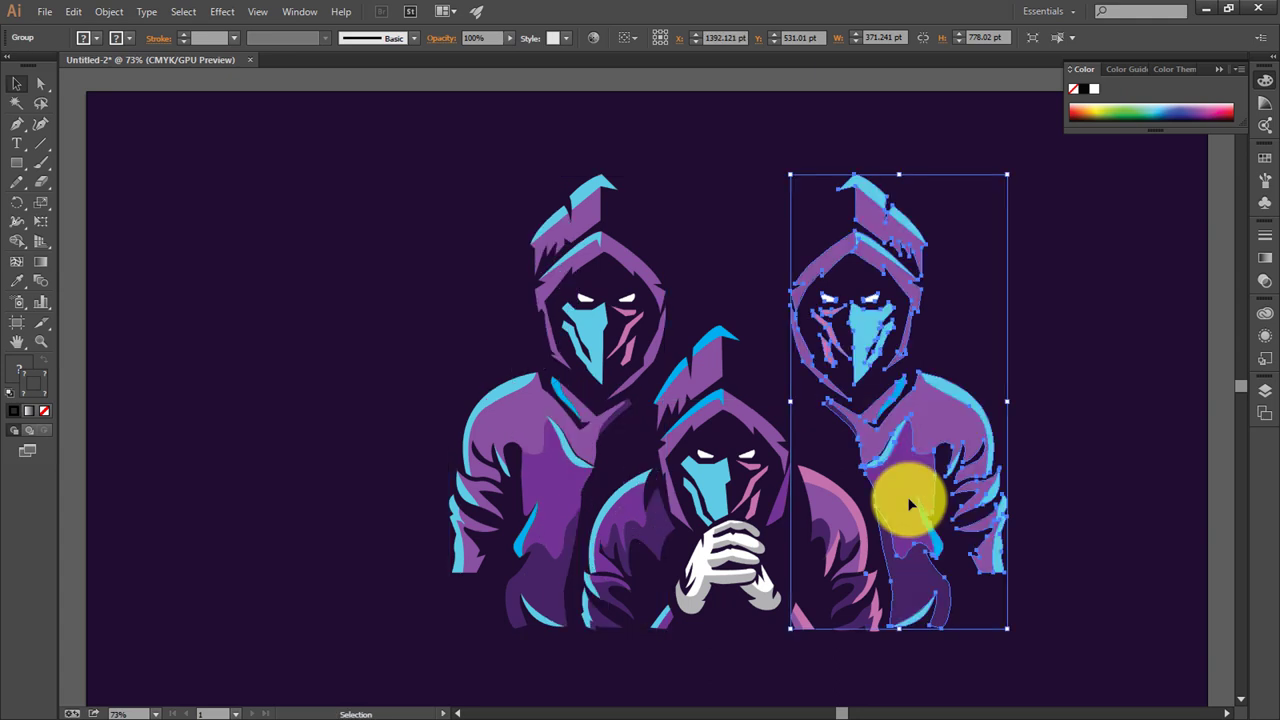
left_click(1087, 492)
scroll(1087, 492, "down", 1)
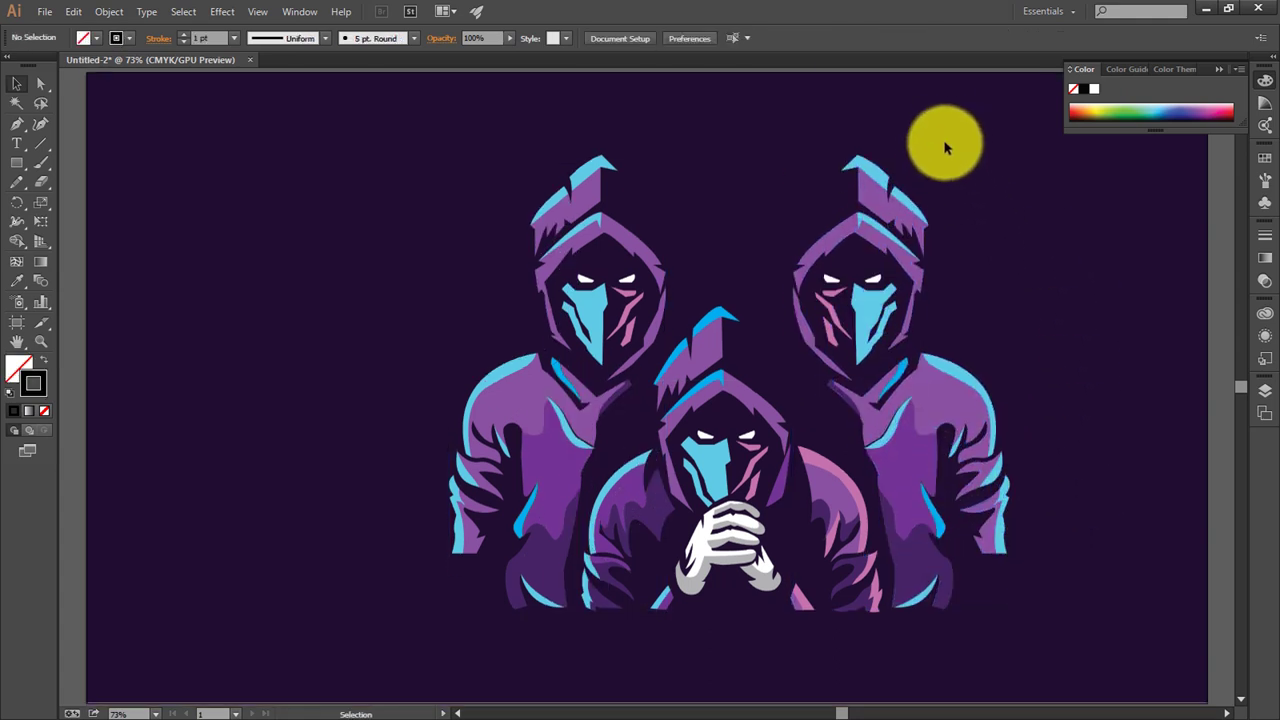
Step: Select the right-hand figure and look through its right-click options
mouse_move(940, 130)
left_mouse_down()
mouse_move(913, 512)
mouse_move(909, 494)
left_mouse_up()
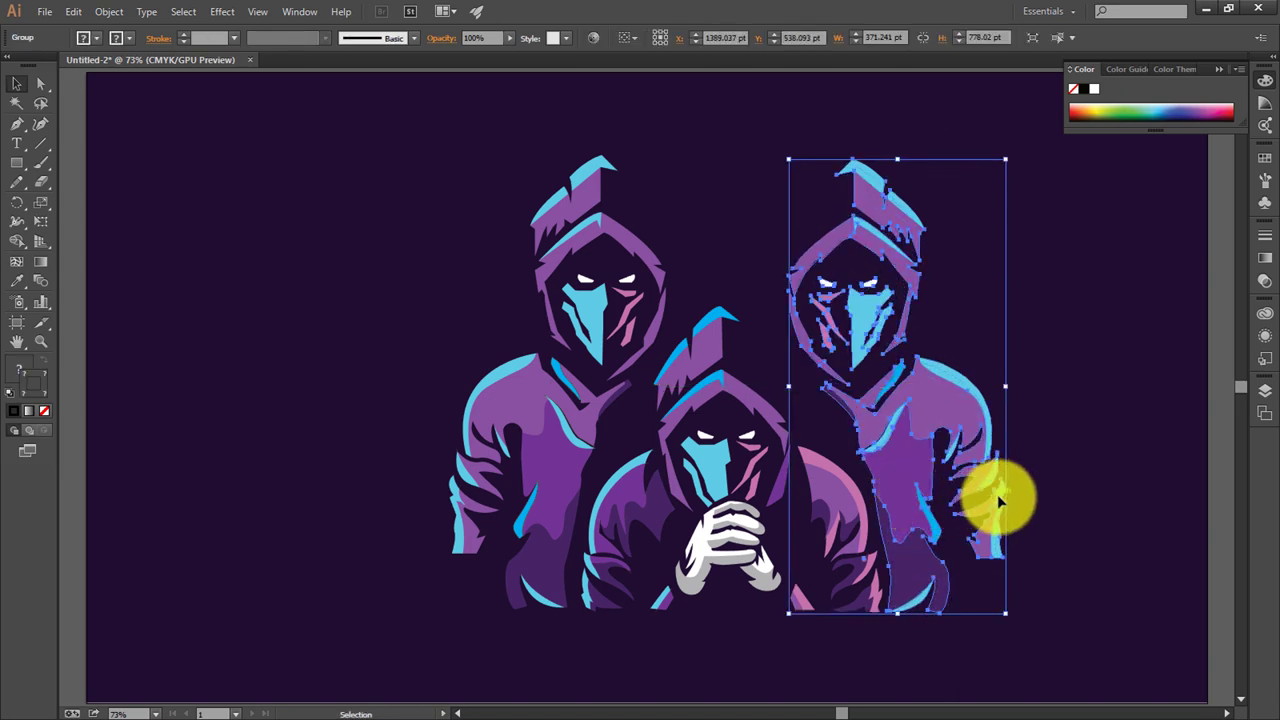
left_click(1087, 467)
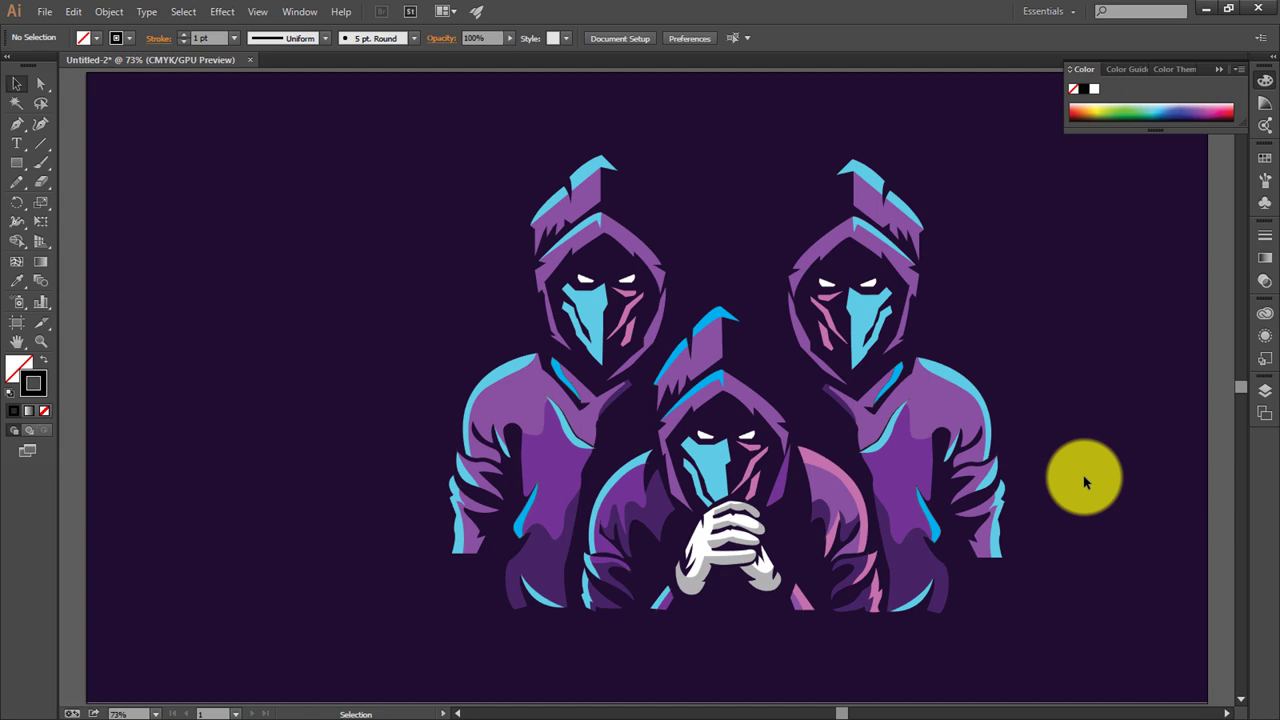
left_click(900, 202)
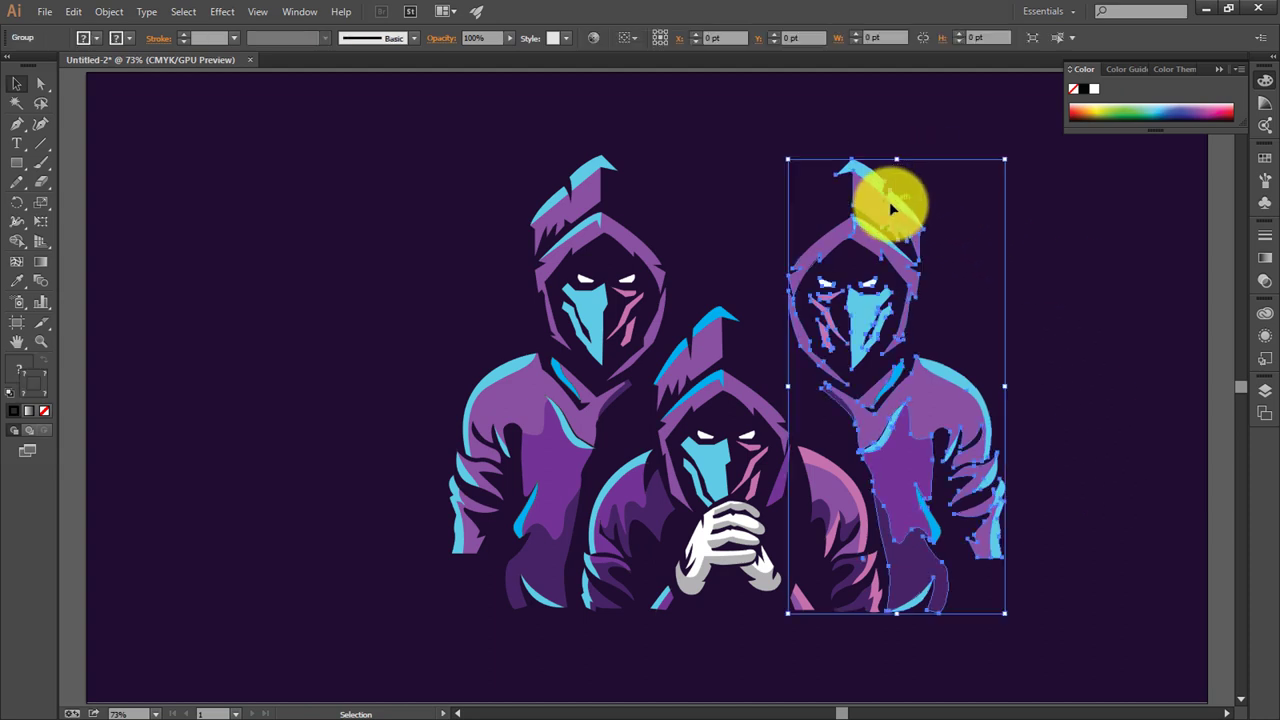
right_click(890, 204)
mouse_move(940, 320)
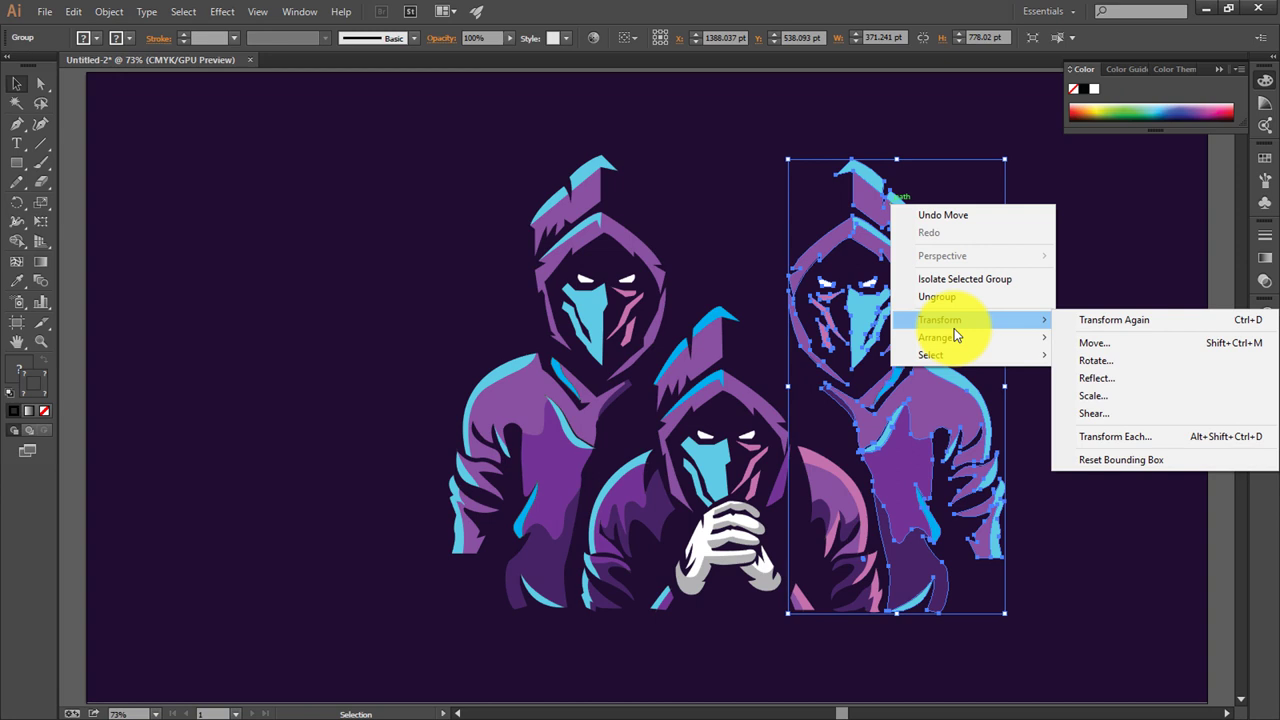
left_click(968, 362)
left_click(955, 389)
right_click(955, 390)
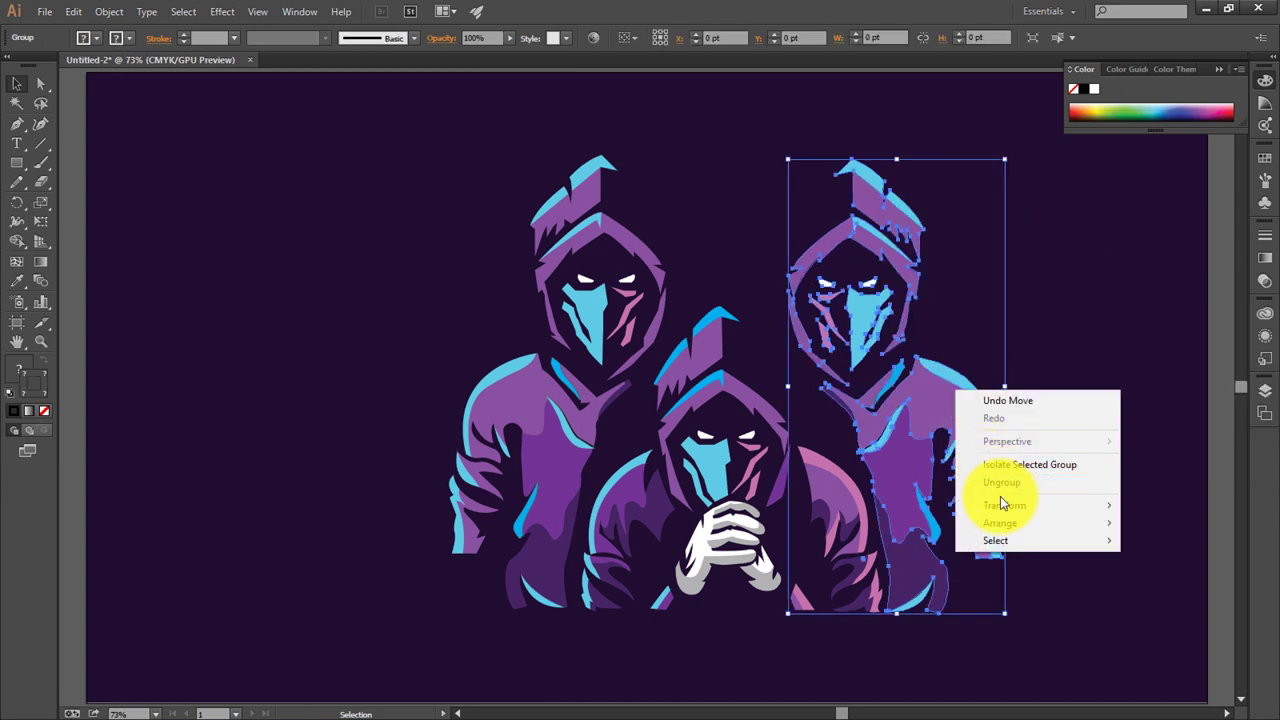
left_click(1060, 363)
Step: Group the right figure's head paths and reflect them vertically
left_click_drag(774, 149, 940, 336)
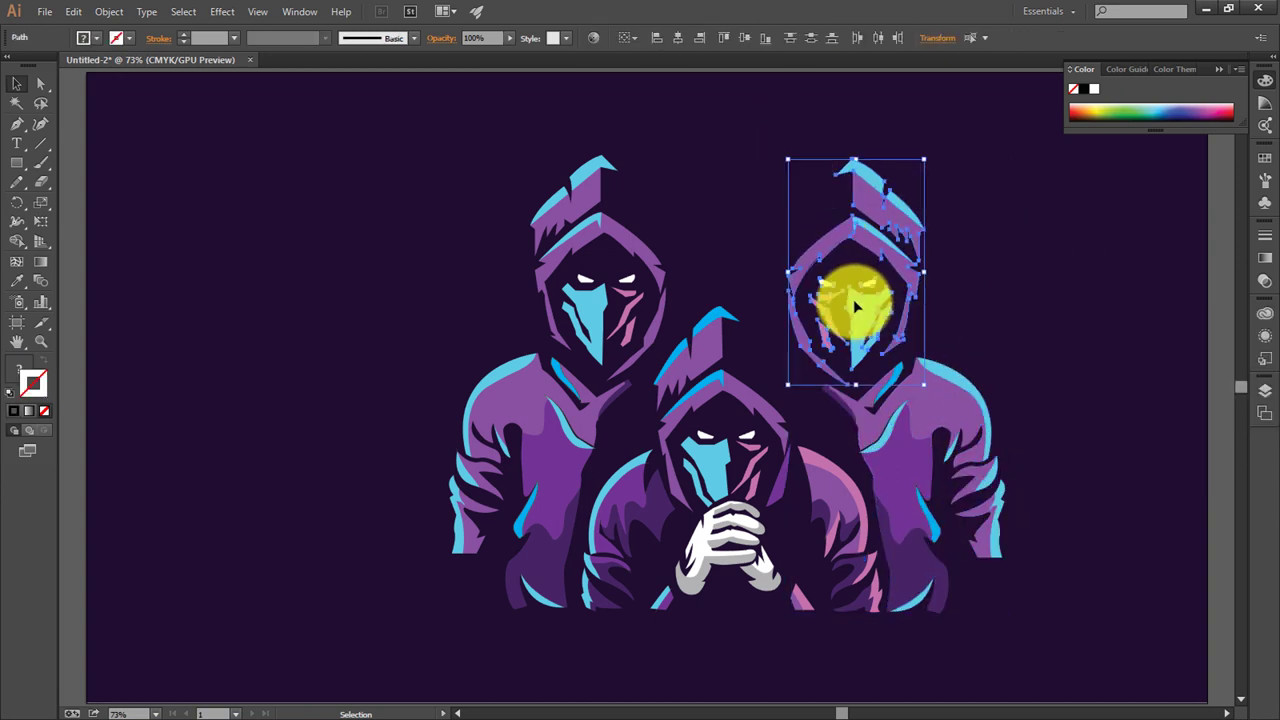
right_click(855, 305)
left_click(914, 376)
right_click(872, 327)
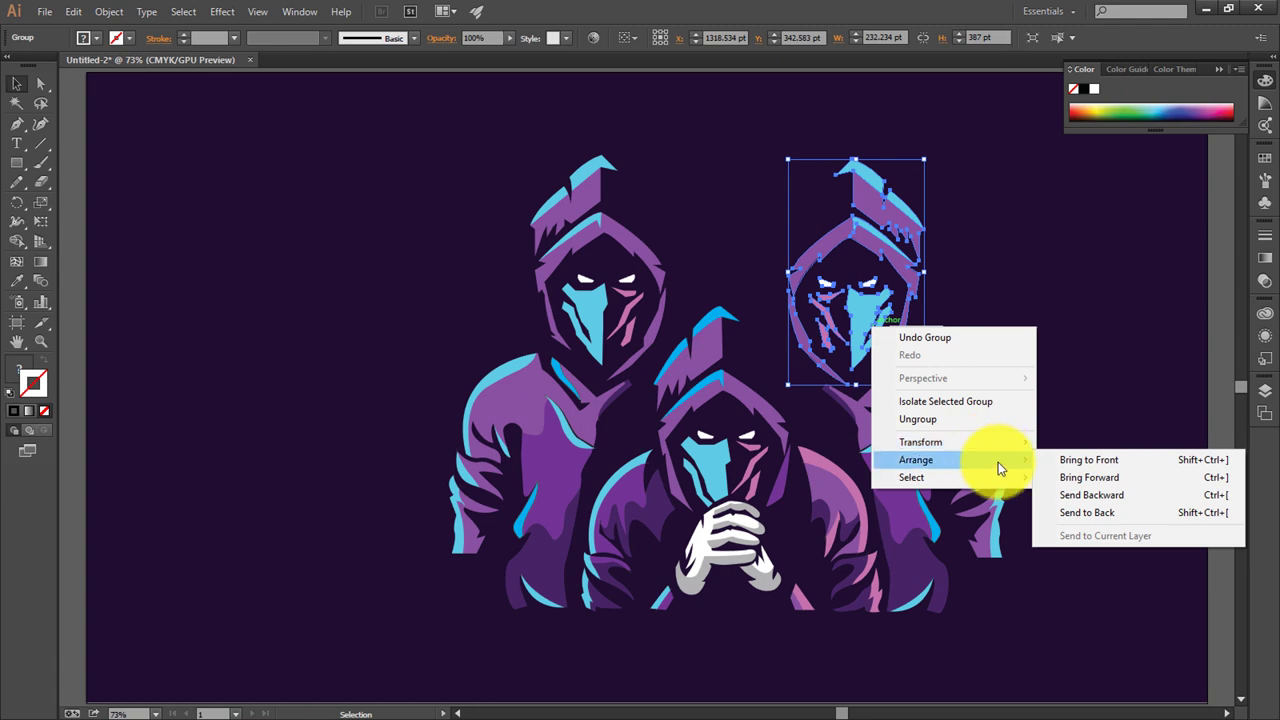
mouse_move(920, 442)
left_click(1088, 498)
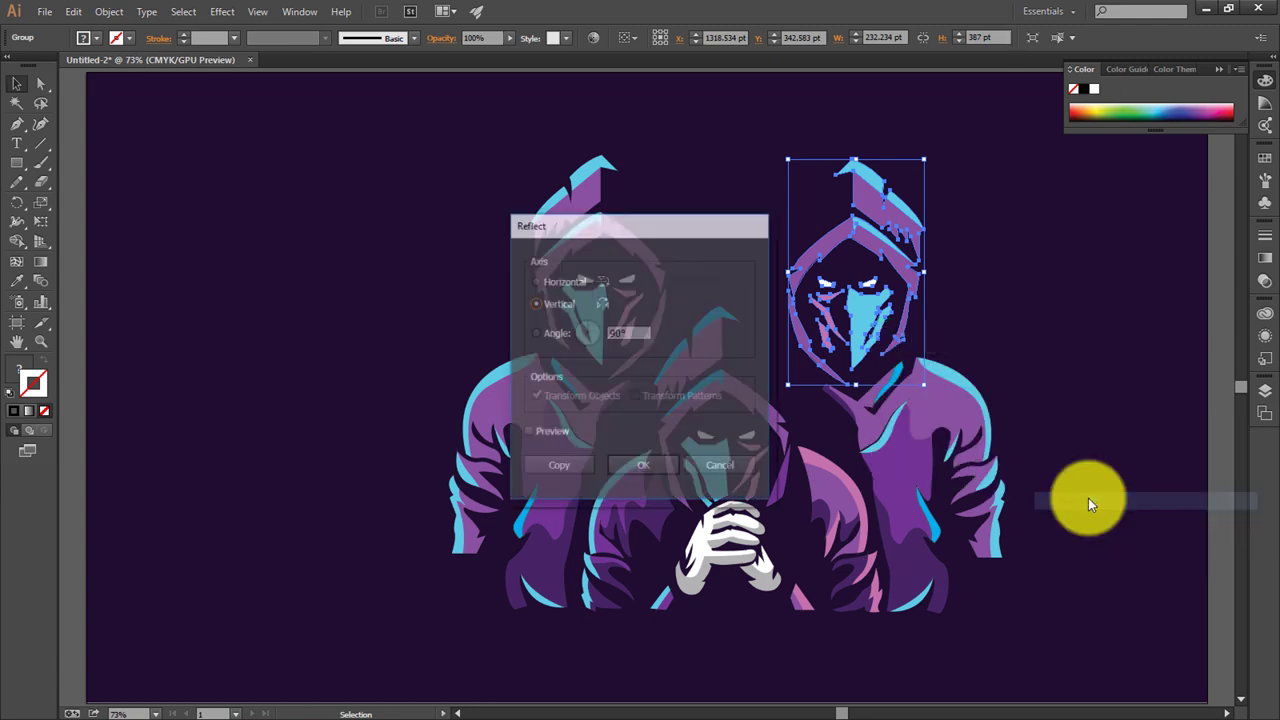
left_click(563, 435)
left_click(645, 466)
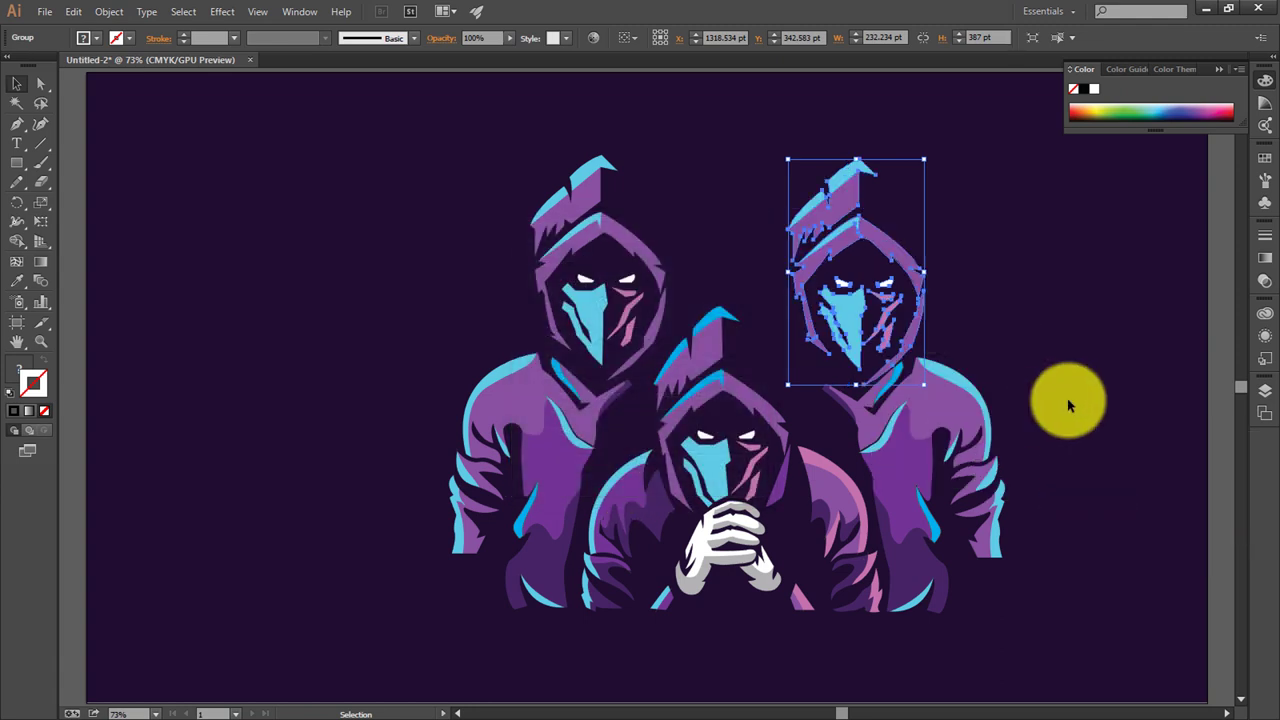
Step: Check the flipped head group and select the right figure's shoulder shapes
left_click(903, 313)
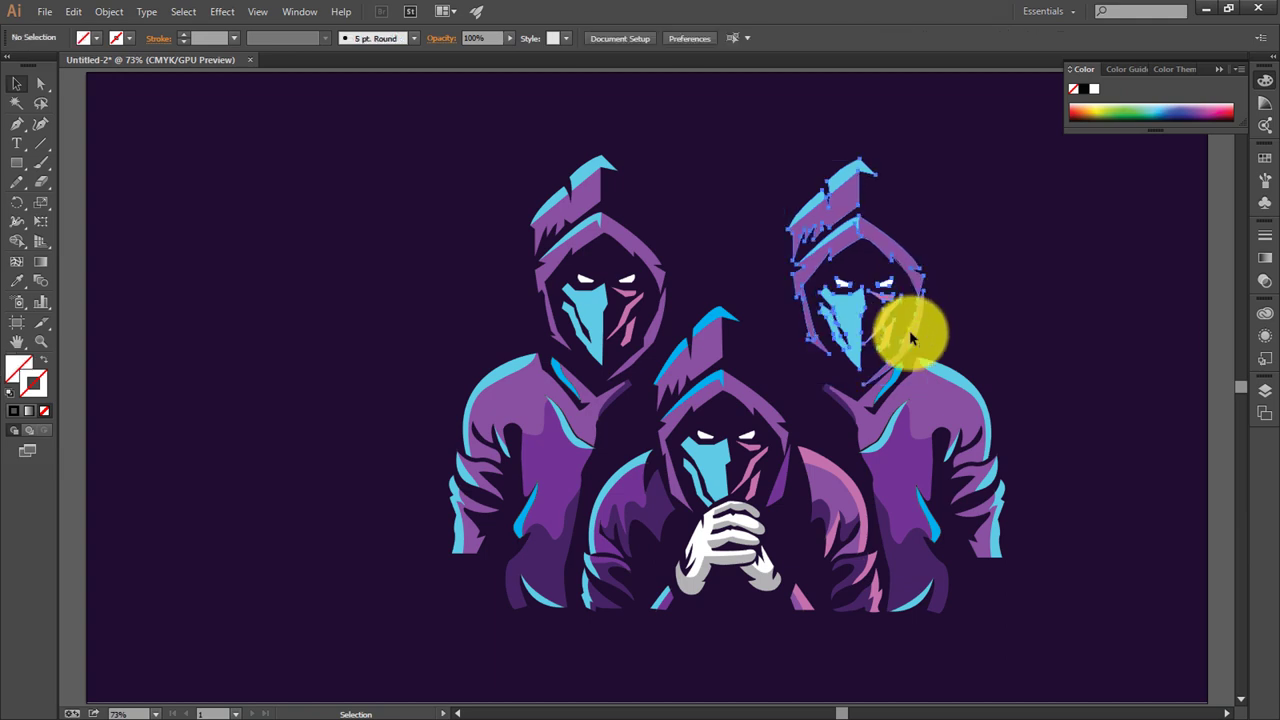
left_click(910, 338)
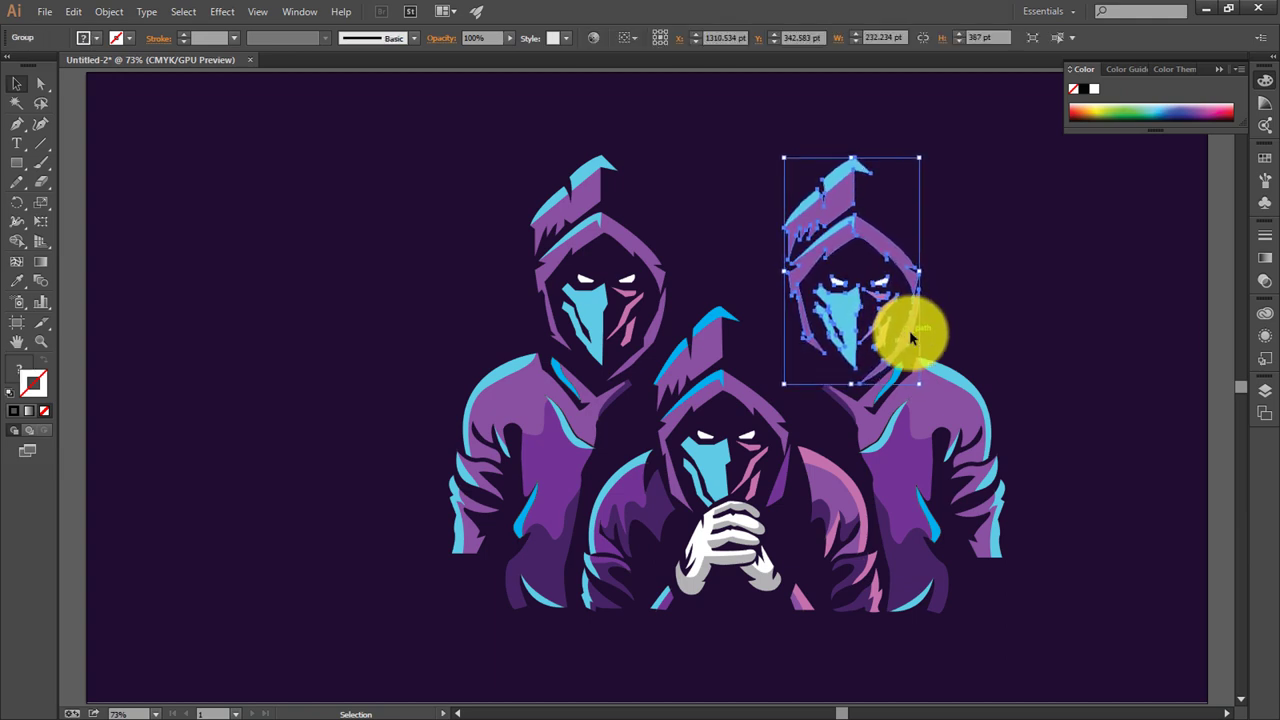
left_click(1016, 478)
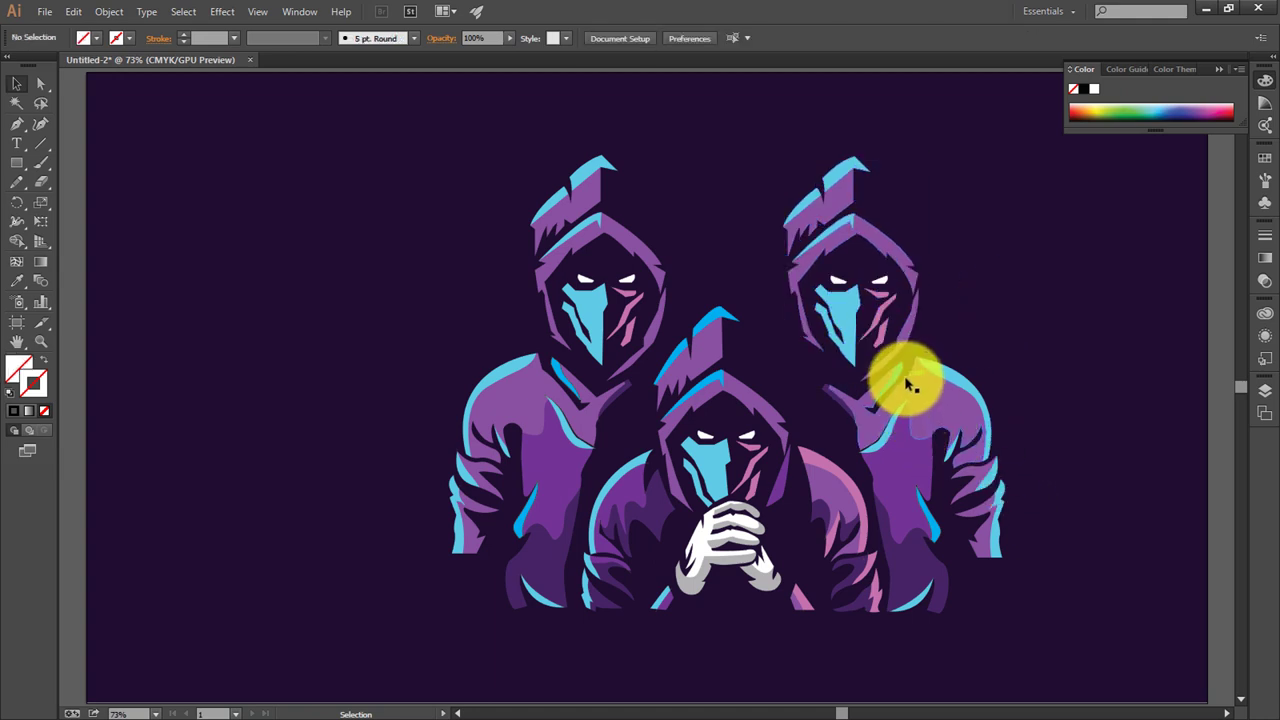
left_click(955, 395)
left_click(985, 392)
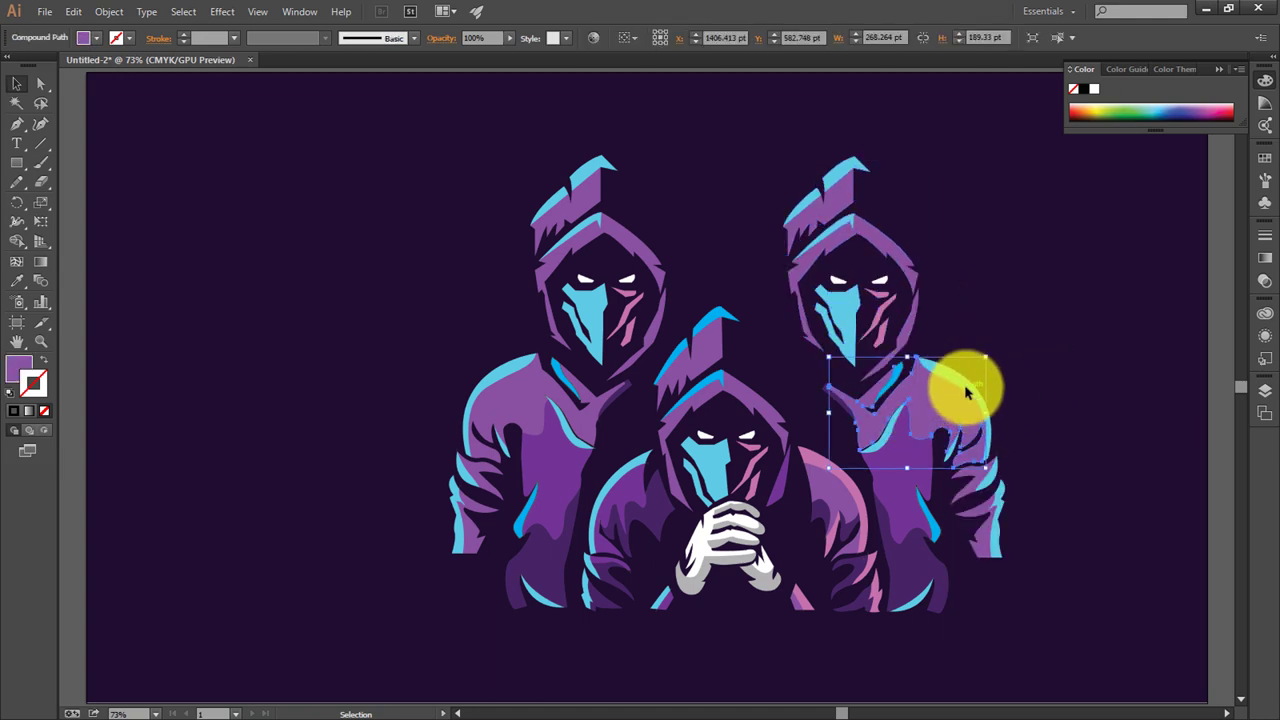
Step: Recolour the right figure's three cyan shoulder highlight pieces with the middle figure's pink
right_click(966, 390)
left_click(985, 345)
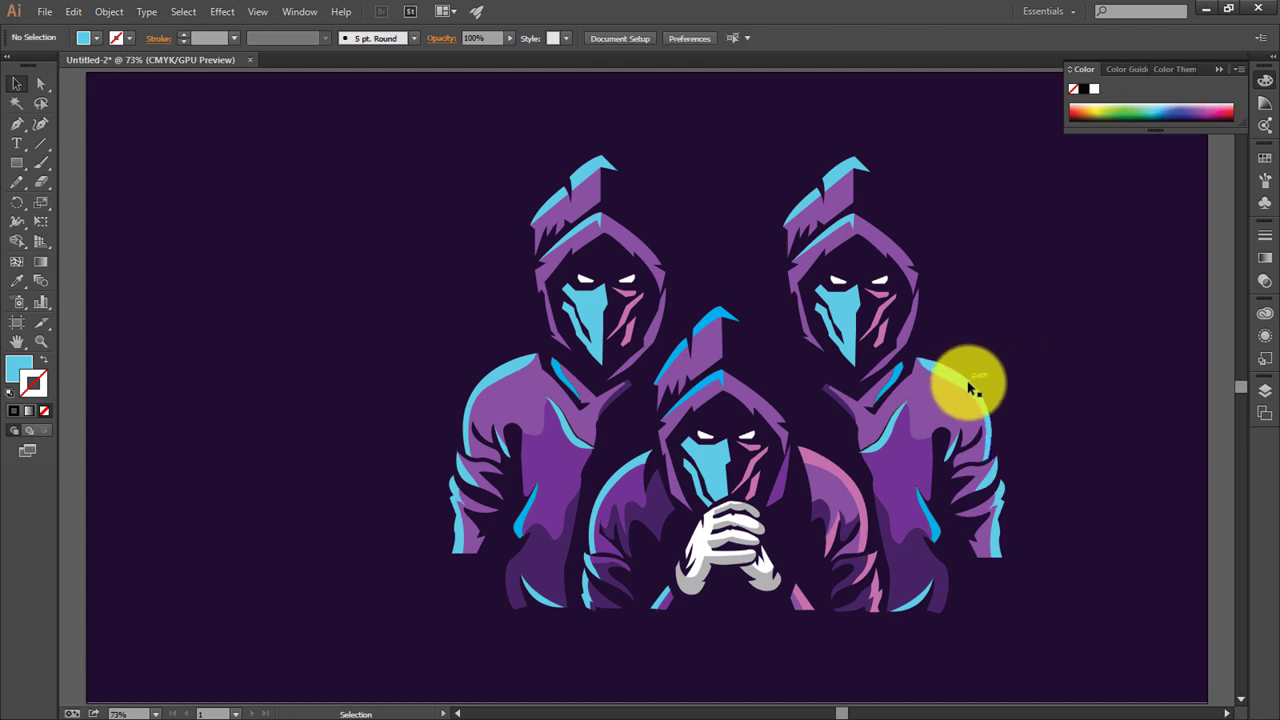
left_click(915, 390)
left_click(895, 400, "shift")
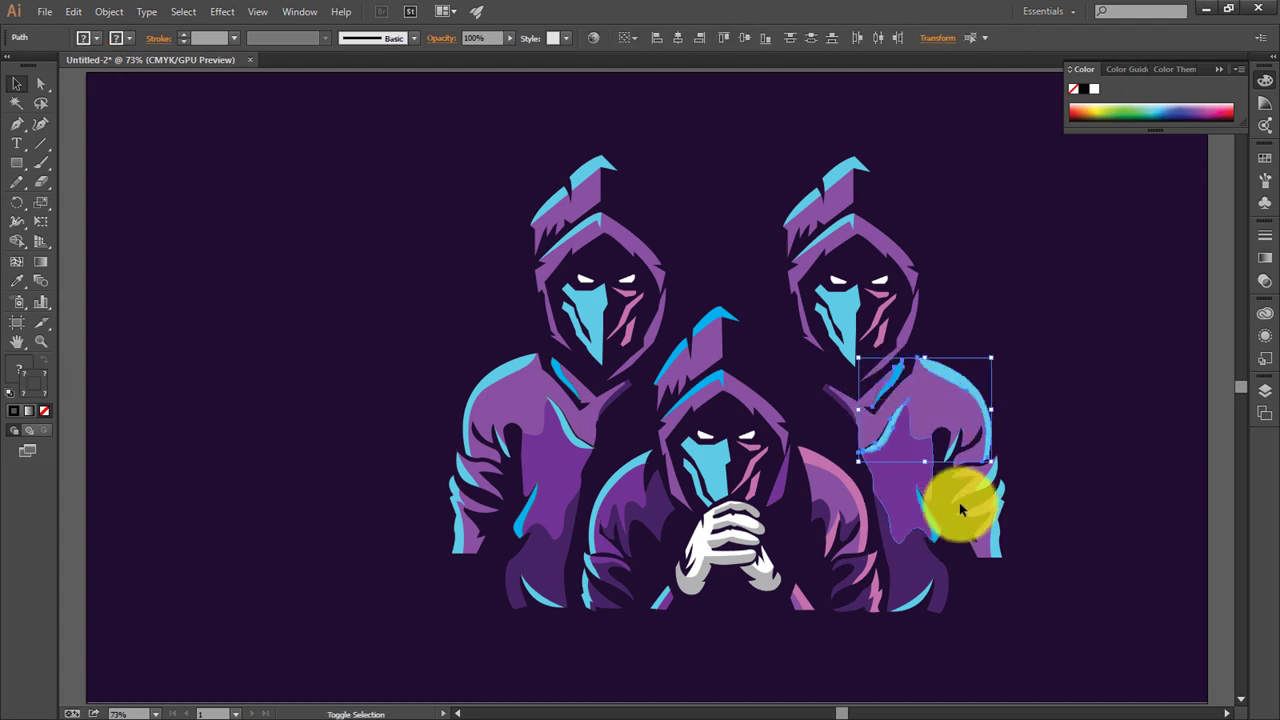
left_click(995, 545, "shift")
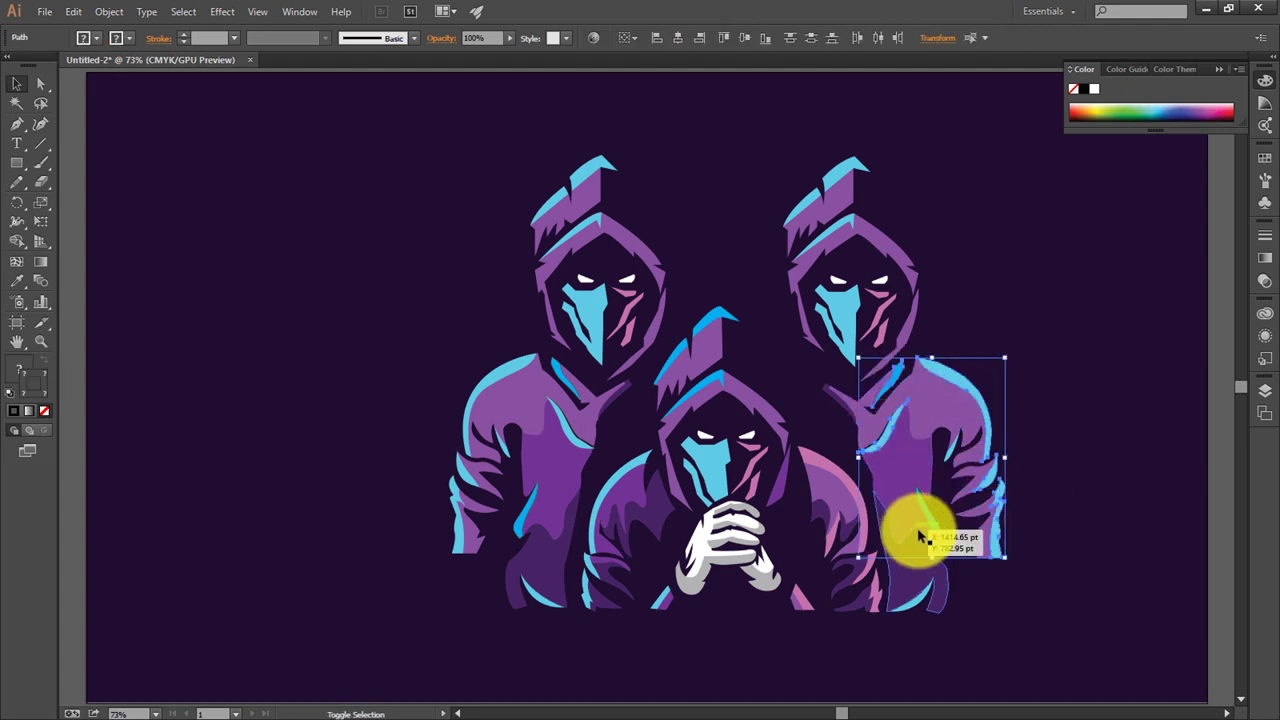
key("i")
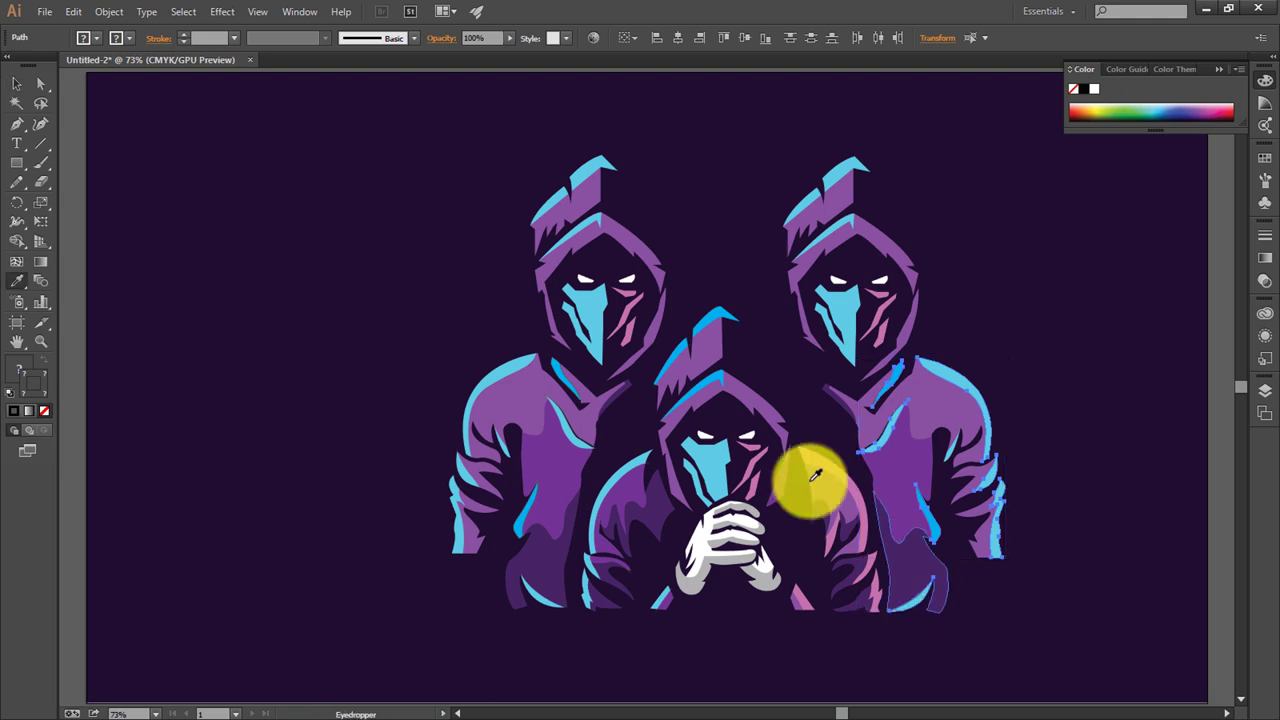
left_click(814, 461)
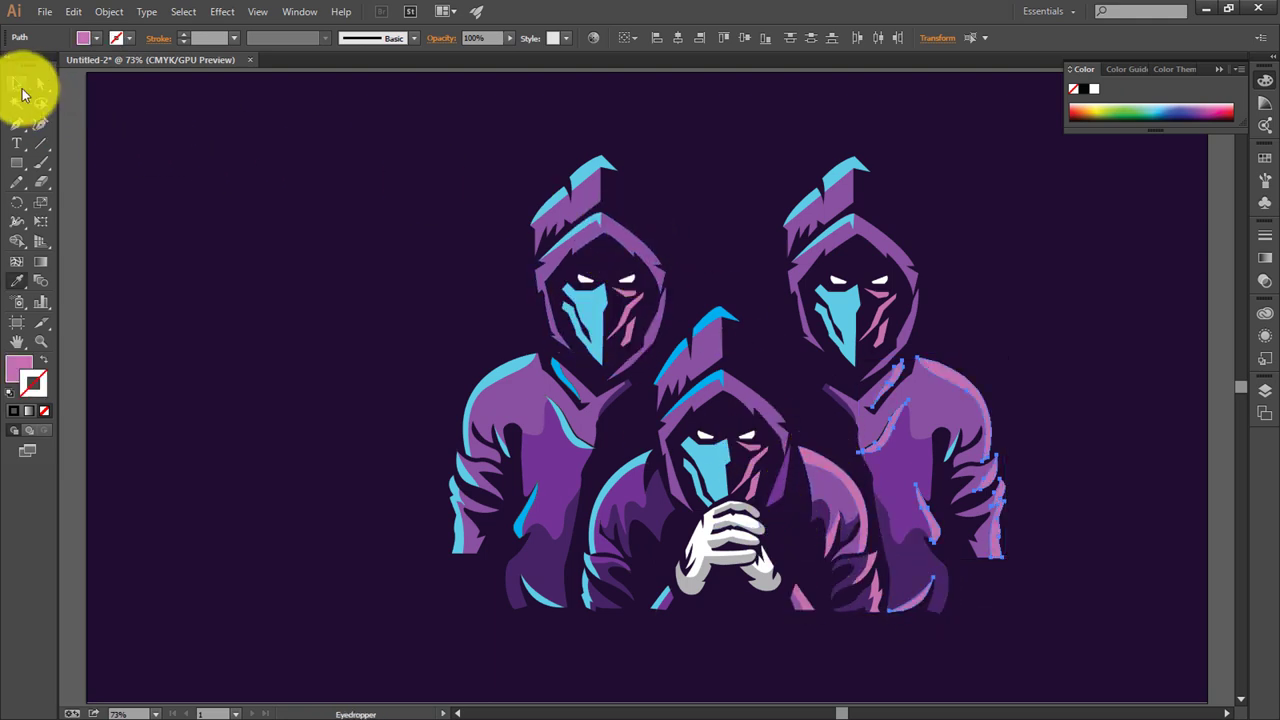
left_click(25, 90)
left_click(1020, 423)
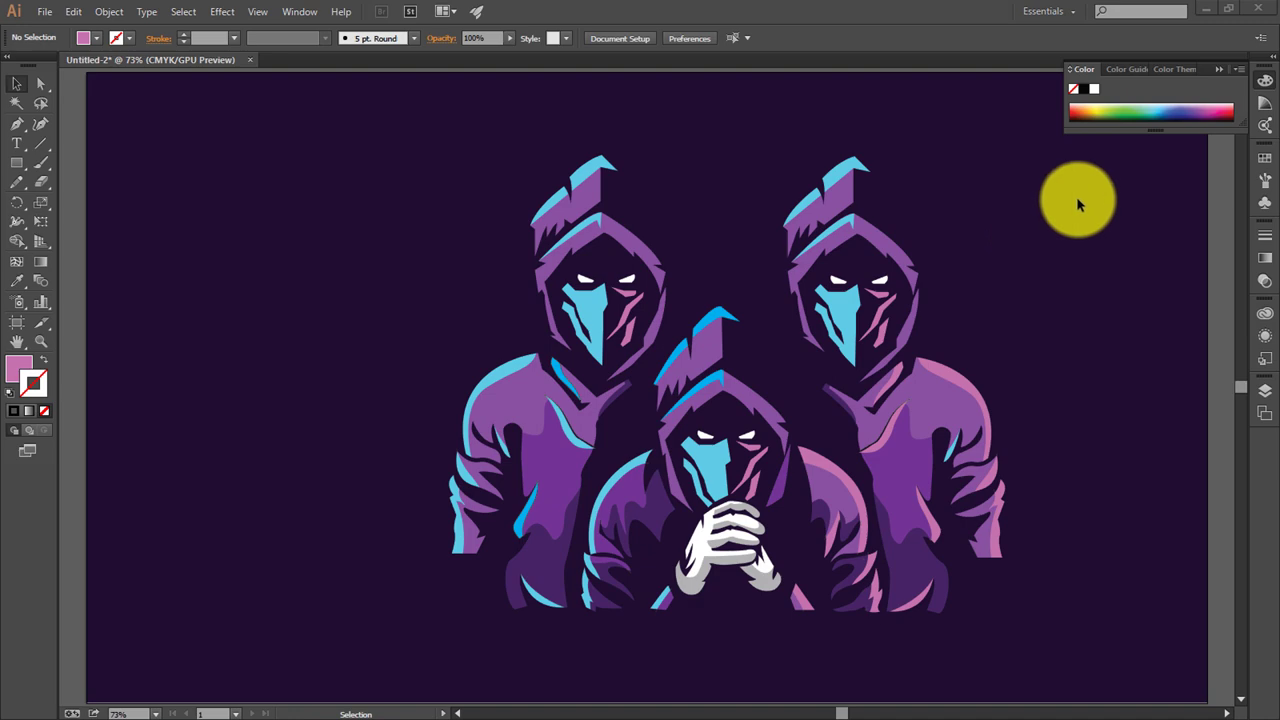
Step: Marquee-select all three figures and move them left to centre them on the background
left_click_drag(437, 162, 1140, 662)
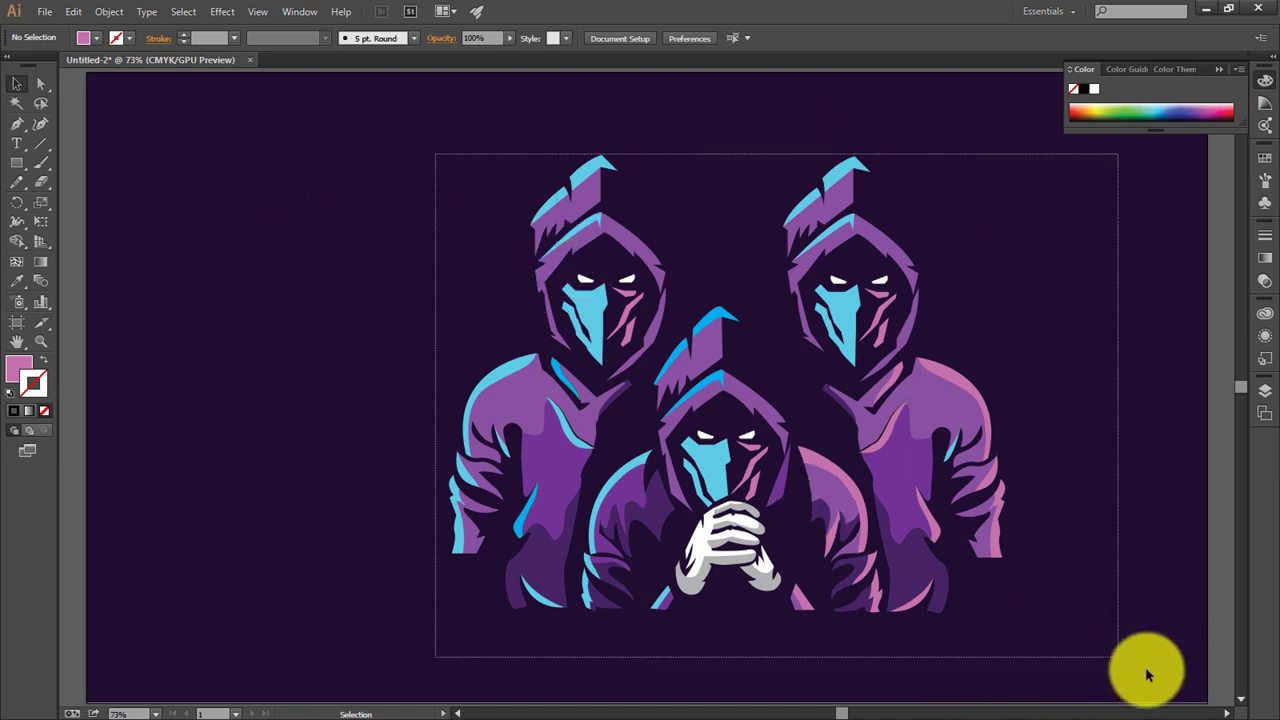
left_click_drag(881, 523, 783, 518)
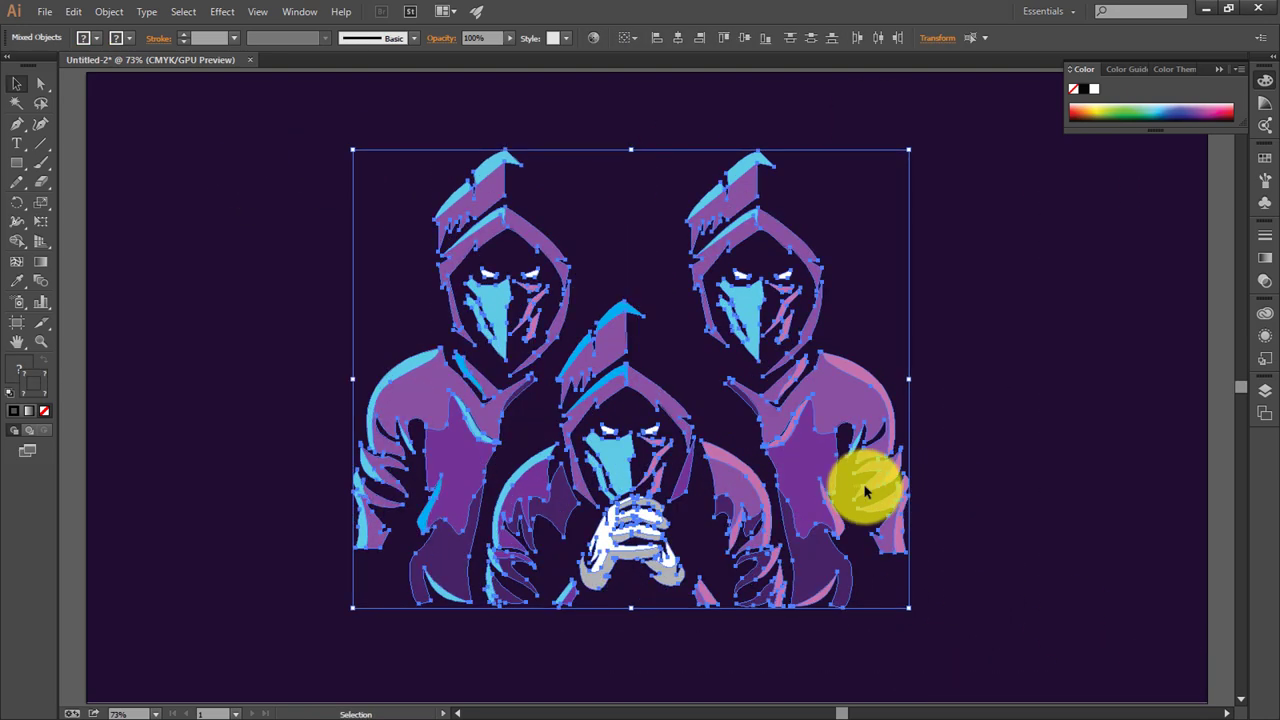
left_click(925, 485)
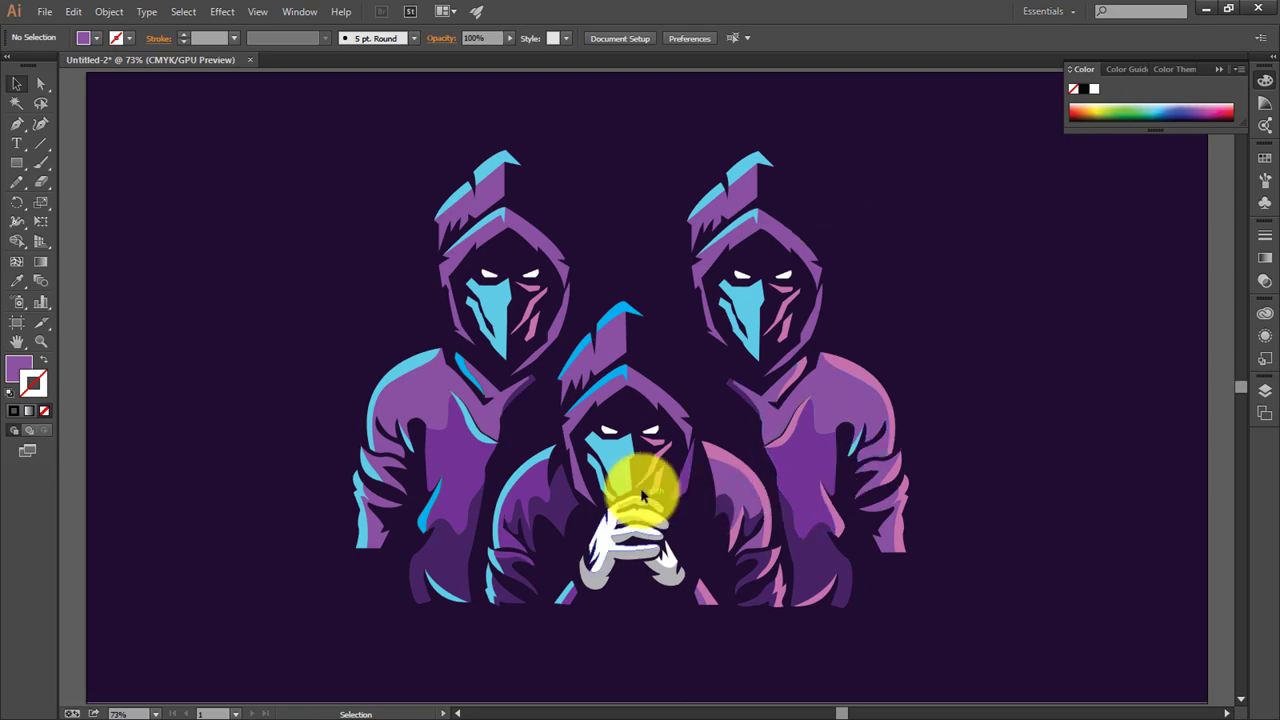
left_click(630, 512)
left_click(1000, 451)
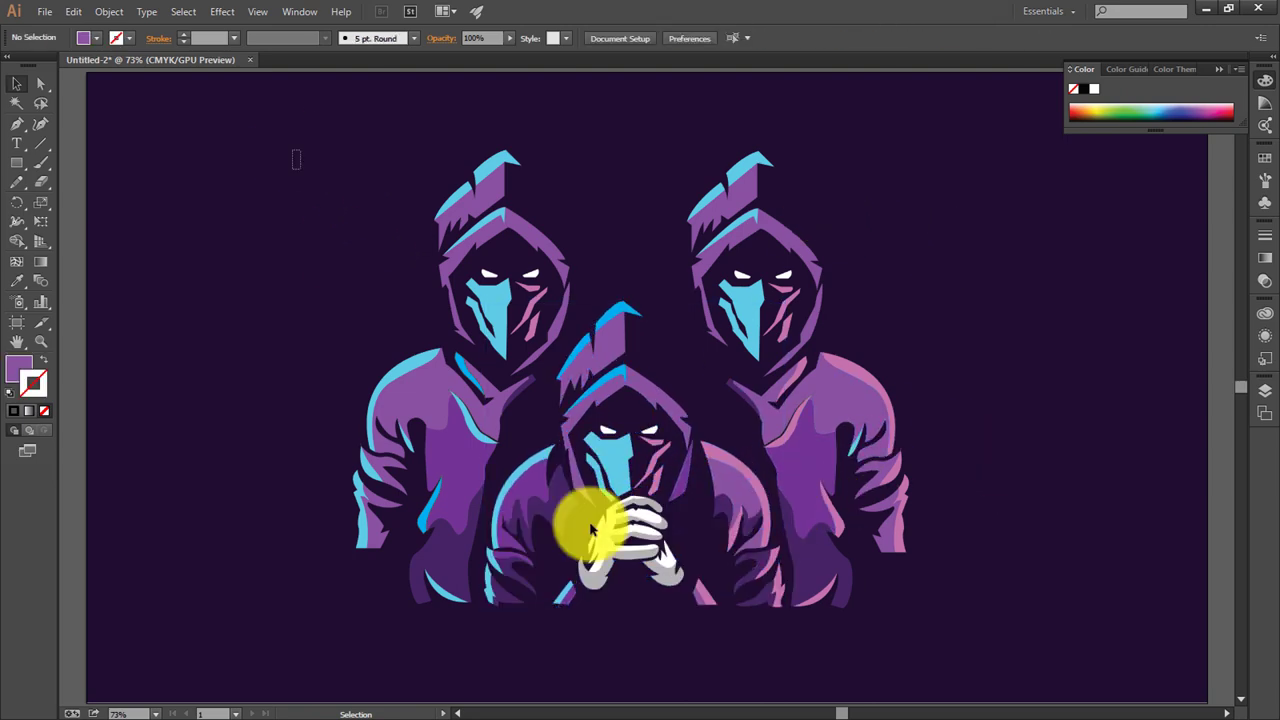
Step: Zoom in twice and pan to bring the upper hoods into view
key("ctrl+plus")
key("ctrl+plus")
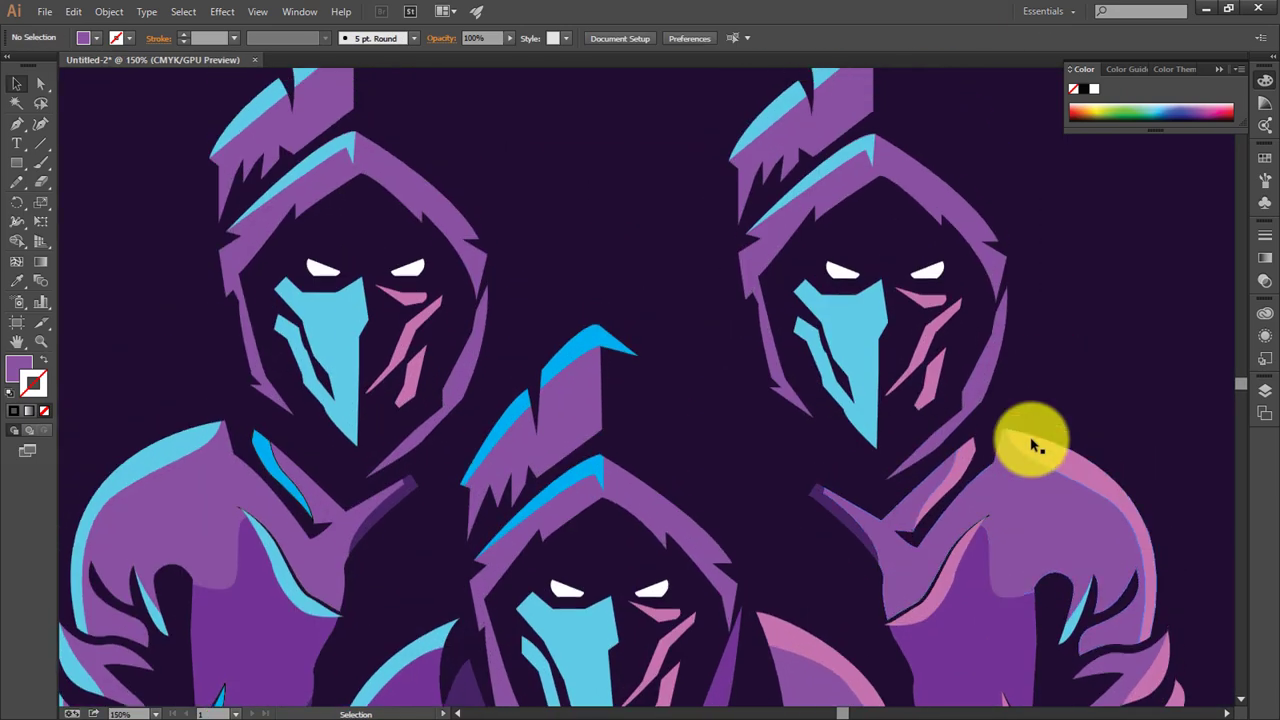
key("ctrl+plus")
left_click_drag(1036, 440, 925, 440)
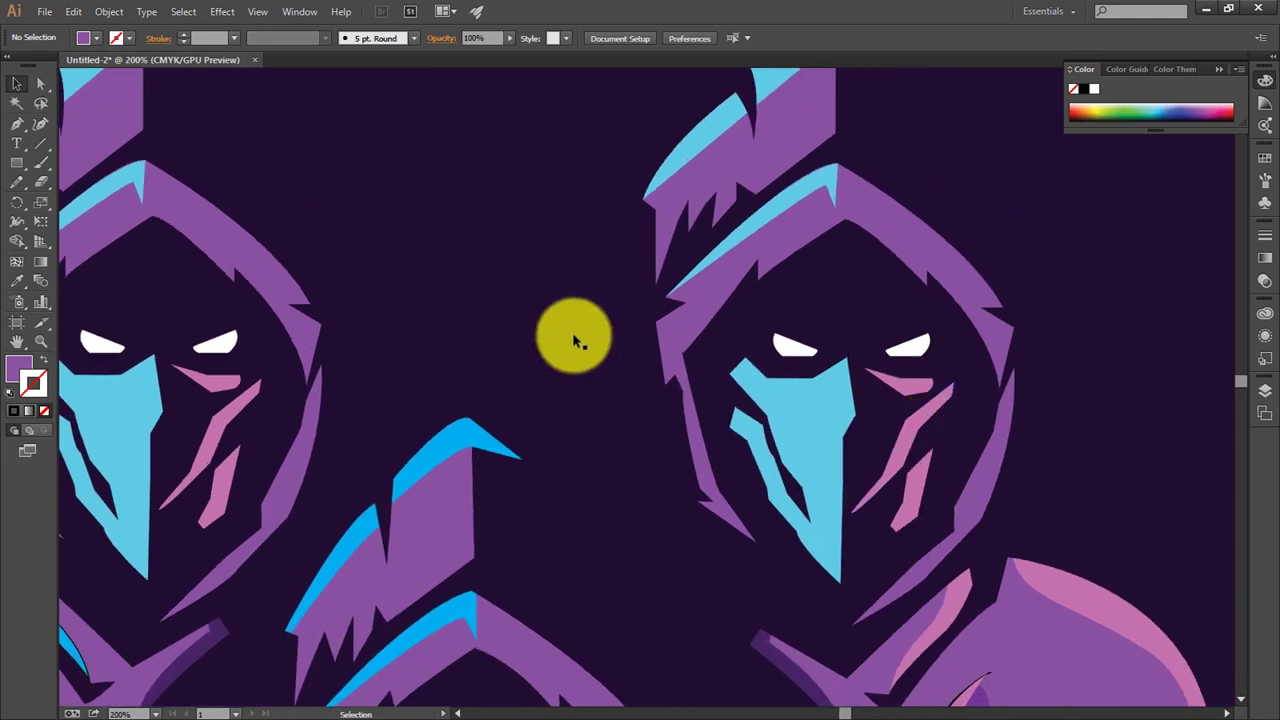
Step: Draw a three-point stroked sliver path along the right hood's edge with the Pen tool
key("p")
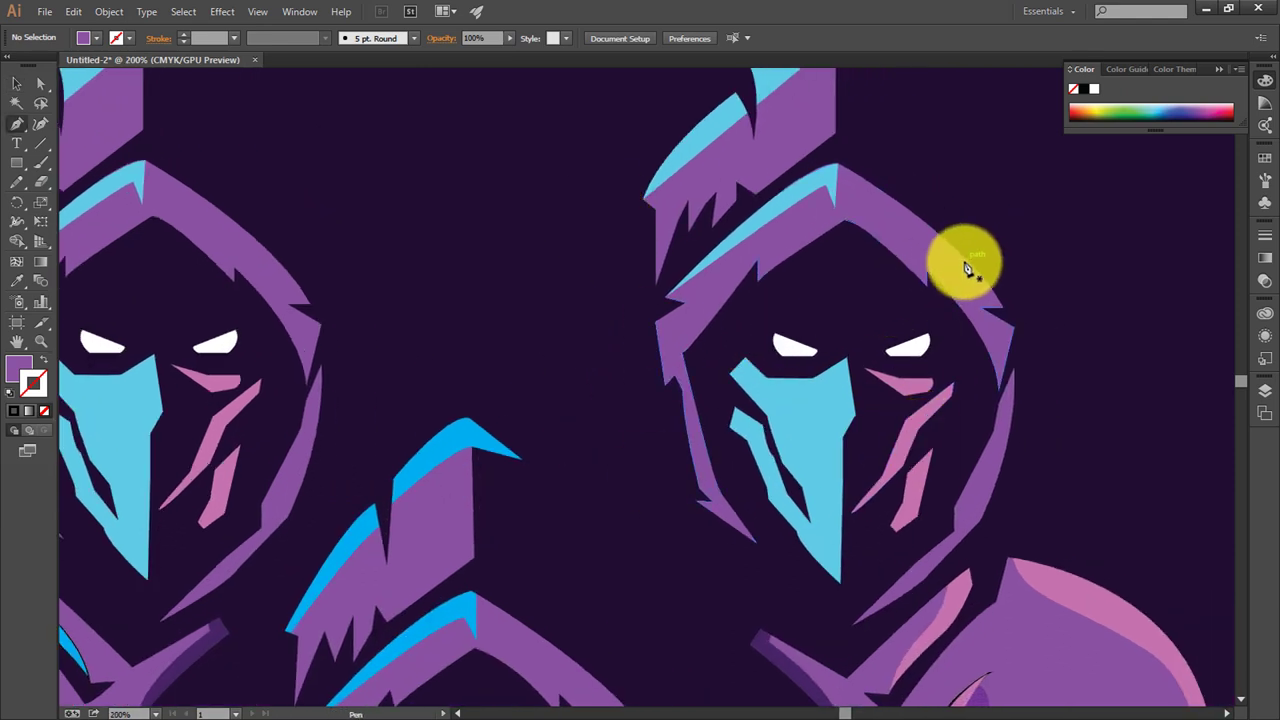
left_click(966, 258)
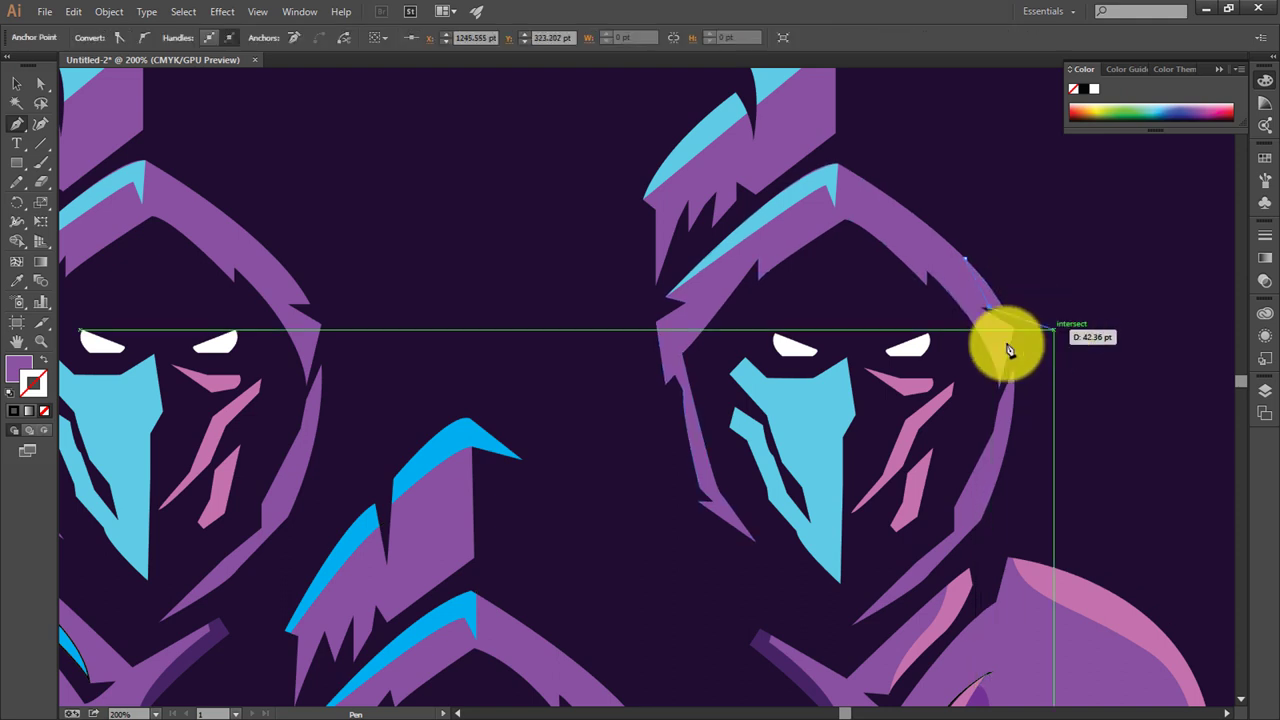
left_click(991, 309)
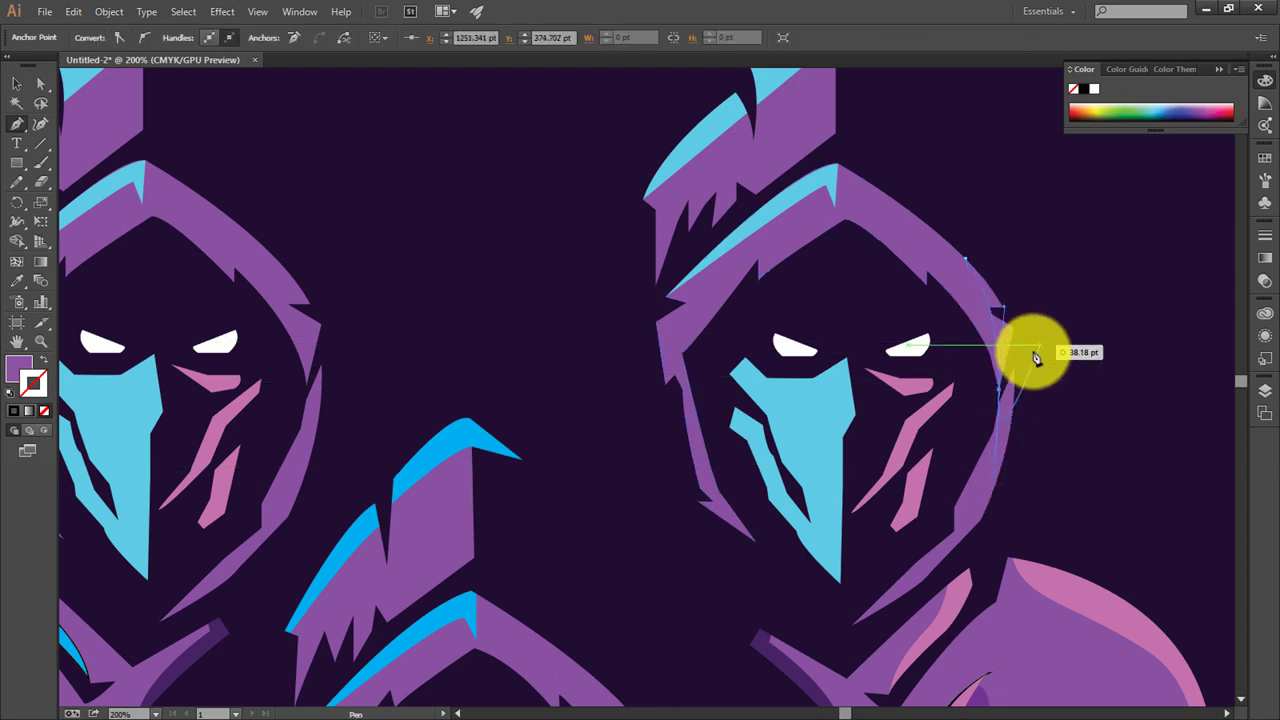
left_click(998, 400)
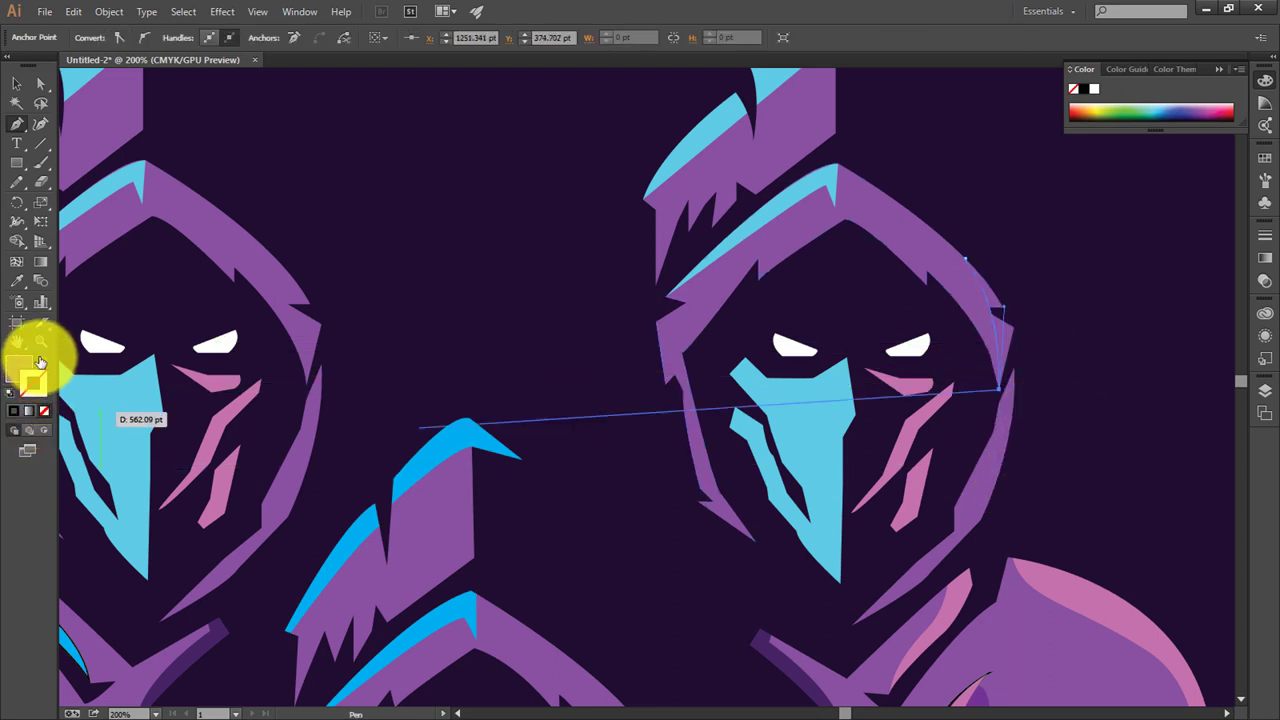
left_click(42, 360)
left_click(16, 83)
Step: Split the right figure's hood shapes along the sliver path with the Shape Builder
mouse_move(1058, 226)
left_mouse_down()
mouse_move(1006, 343)
mouse_move(982, 346)
left_mouse_up()
left_click(16, 241)
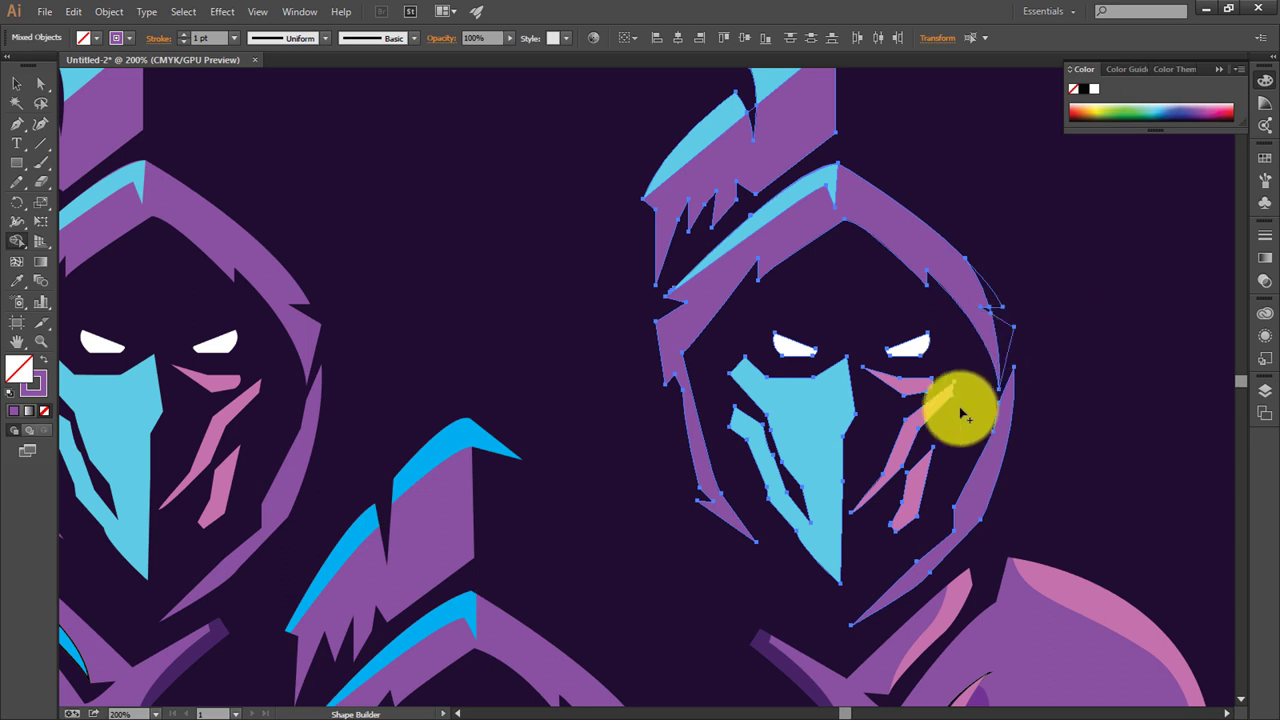
left_click(16, 85)
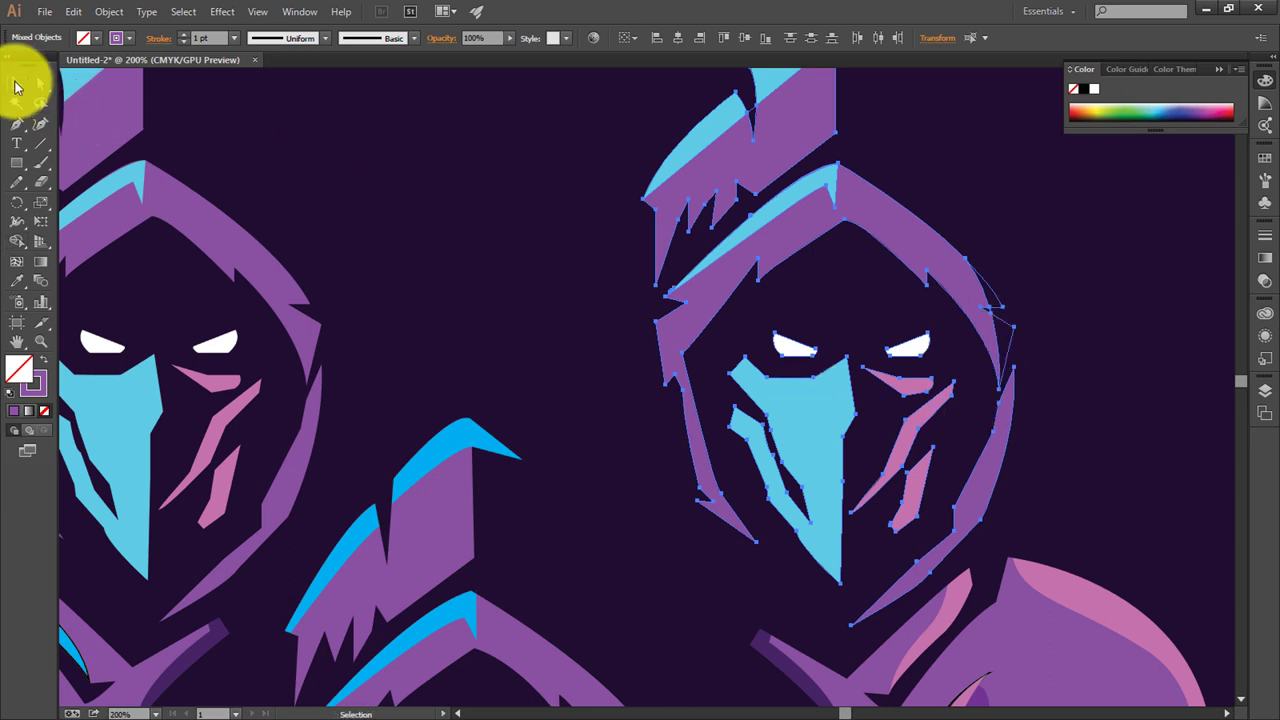
left_click(996, 303, "shift")
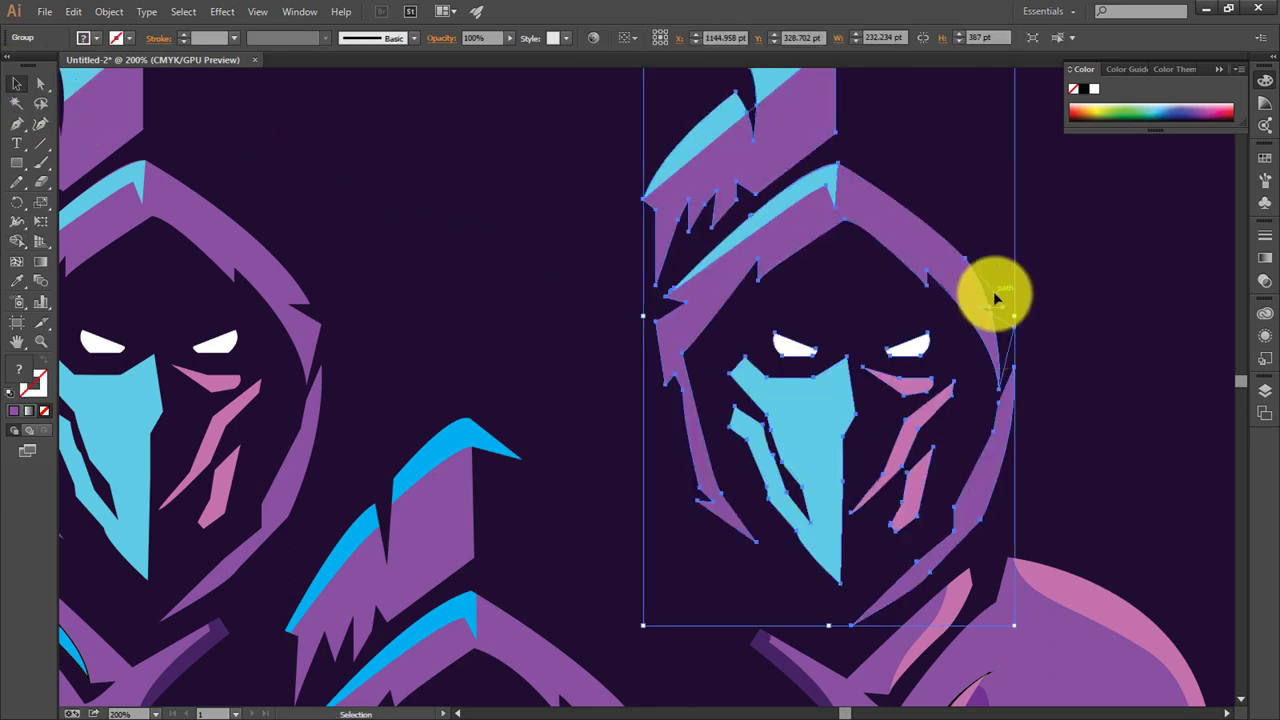
Step: Fill the right hood's sliver with pink, then undo a trial copy to the left figure
right_click(995, 297)
left_click(1017, 343)
left_click(1001, 308, "shift")
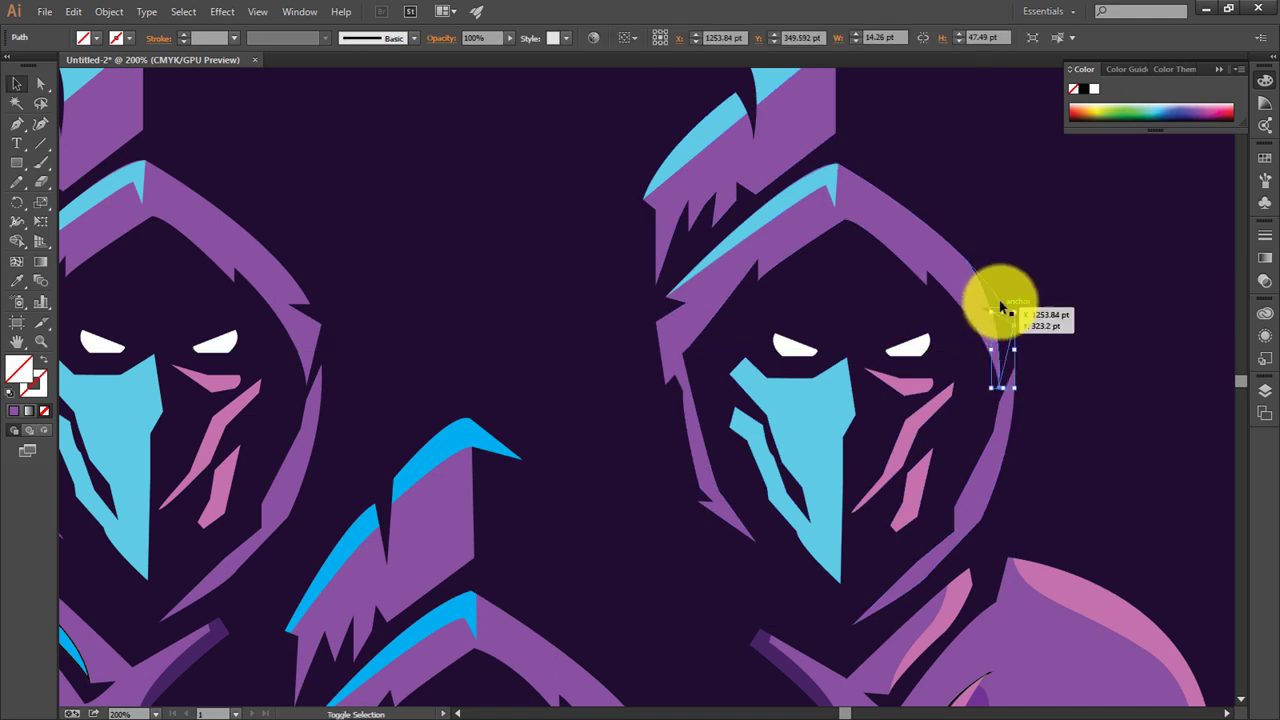
key("i")
left_click(1109, 606)
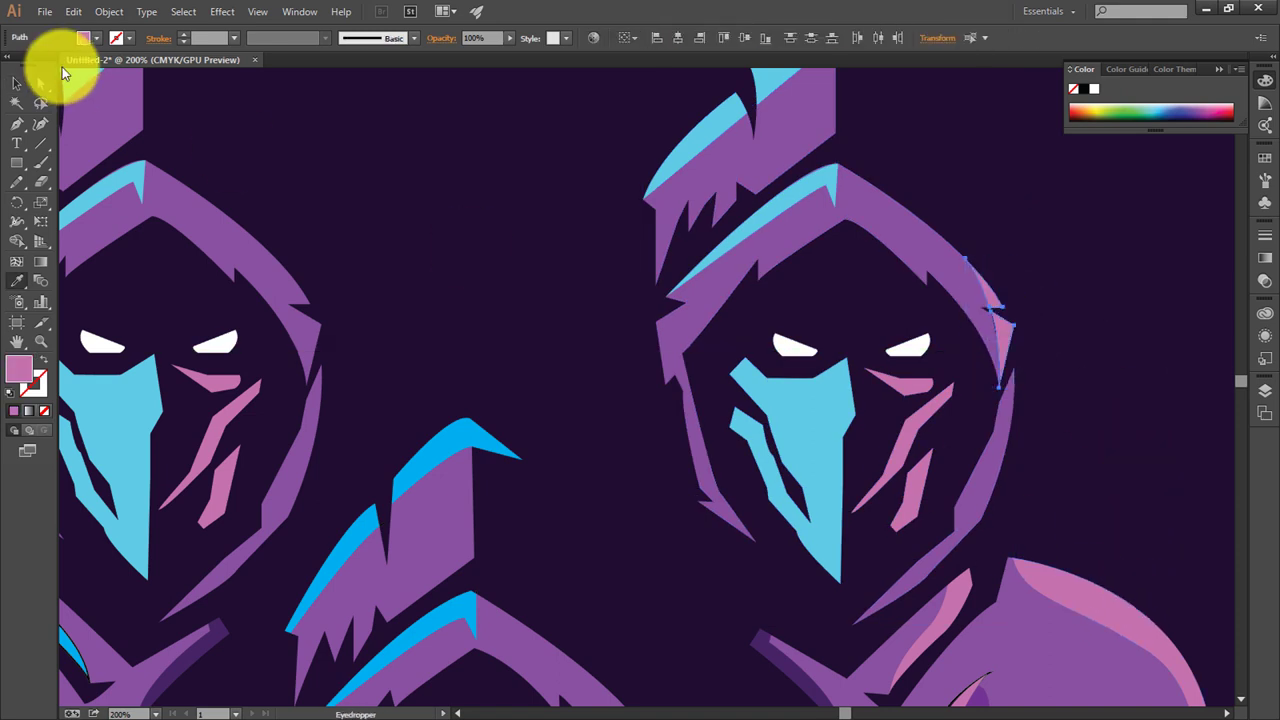
key("a")
left_click(24, 88)
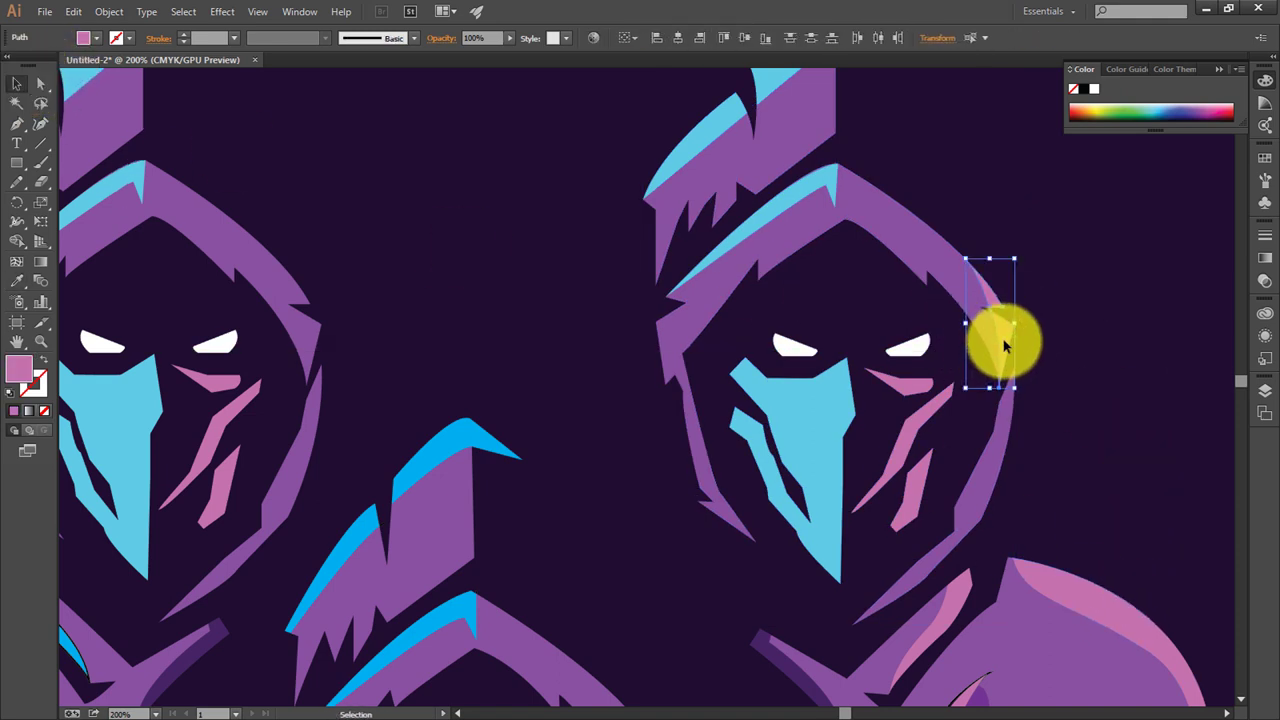
mouse_move(1005, 345)
left_mouse_down()
mouse_move(337, 360)
mouse_move(452, 349)
left_mouse_up()
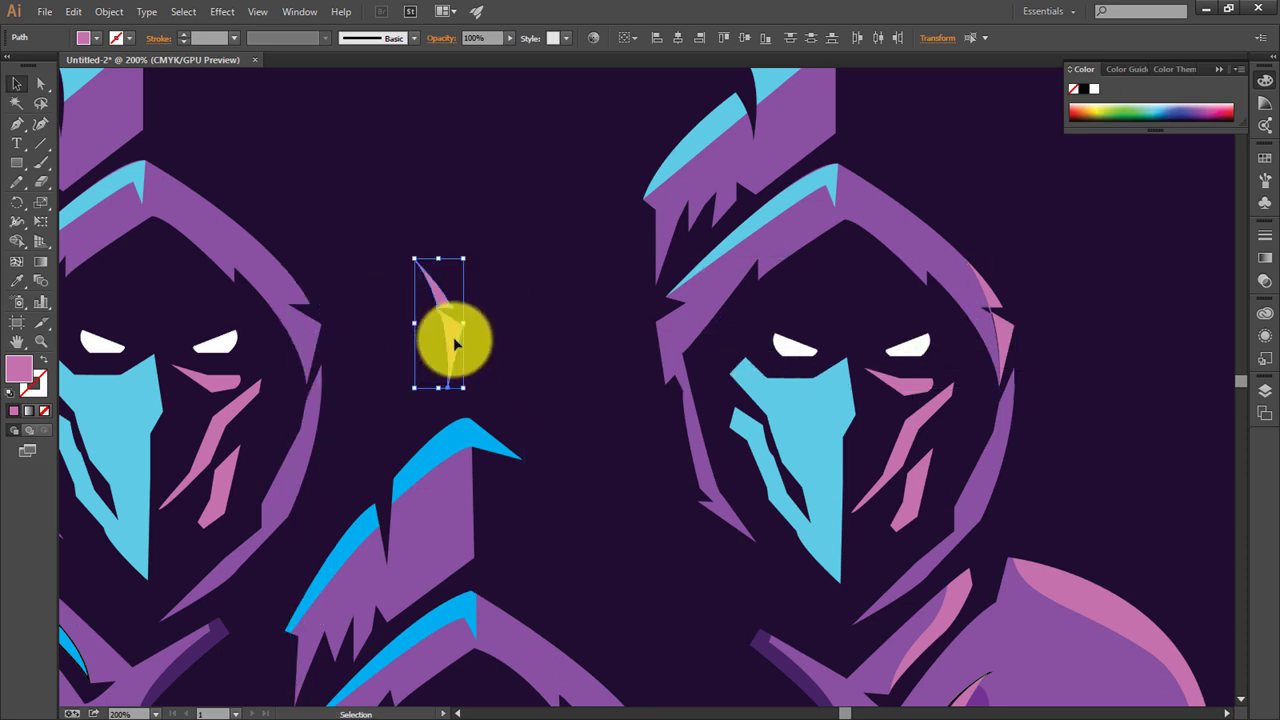
key("ctrl+z")
left_click(1106, 323)
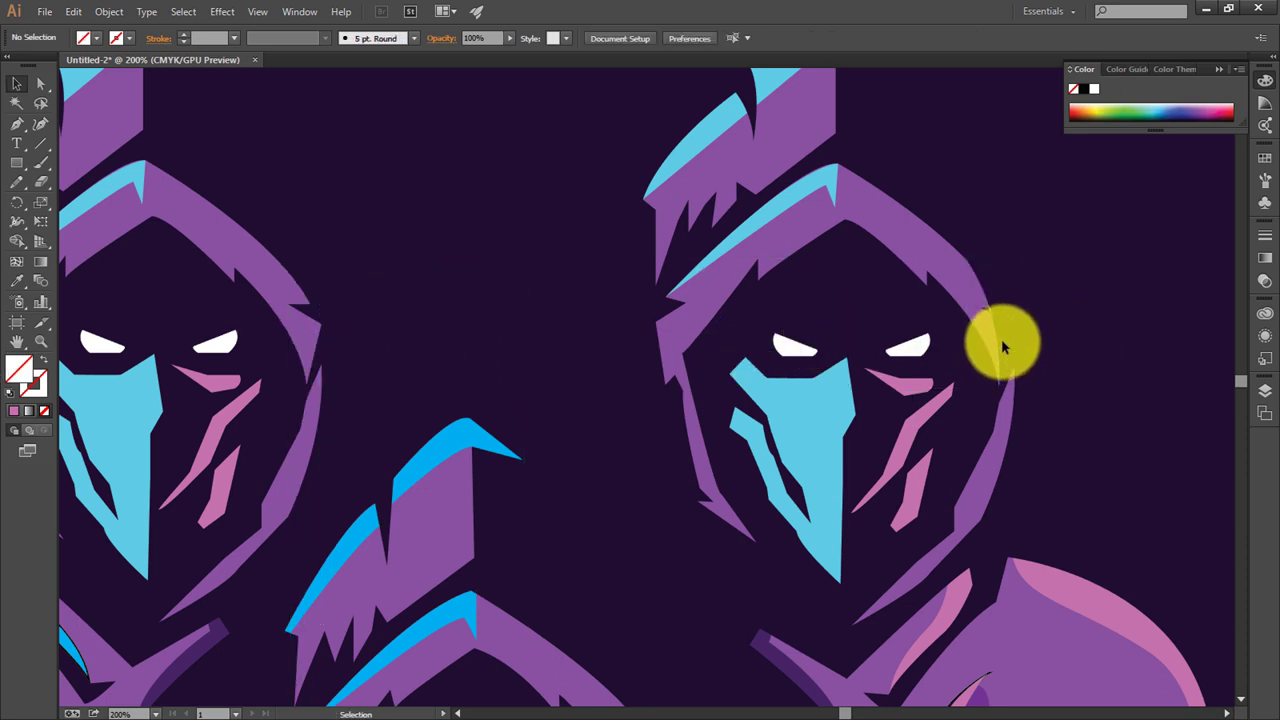
Step: Ungroup the right figure and select the sliver area on its hood
left_click(1016, 337)
key("v")
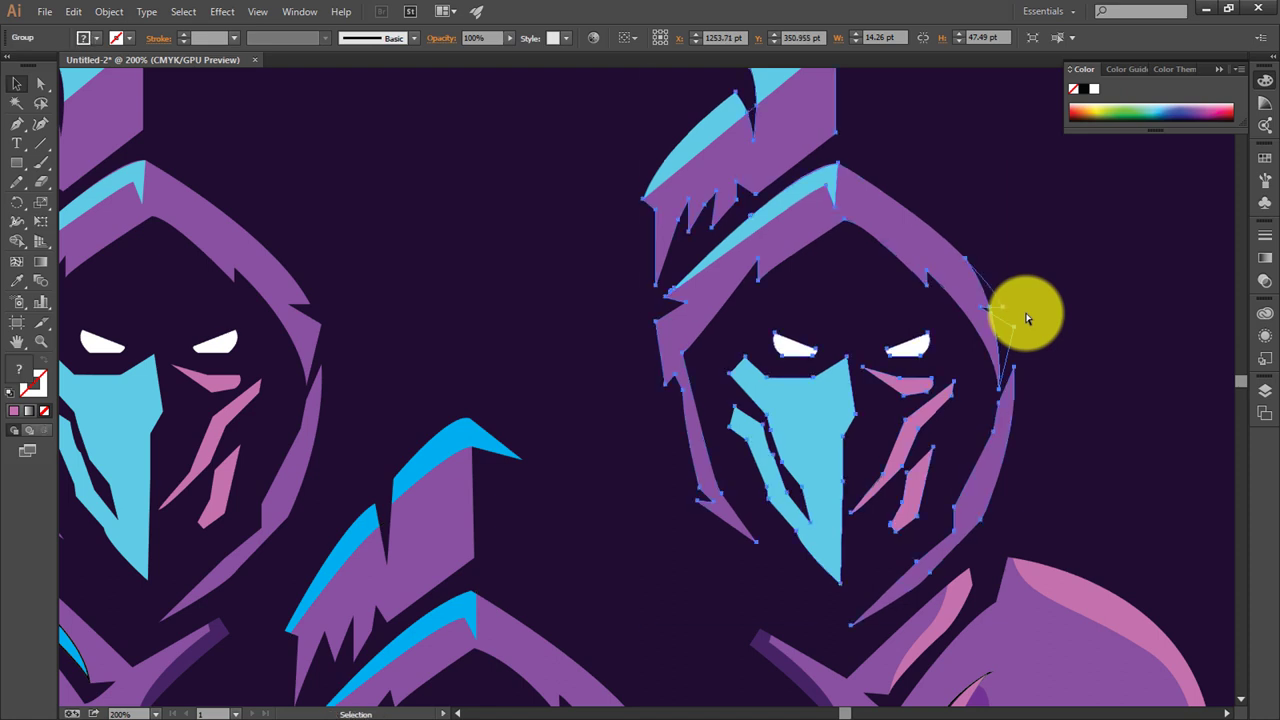
left_click(1012, 332)
right_click(1010, 328)
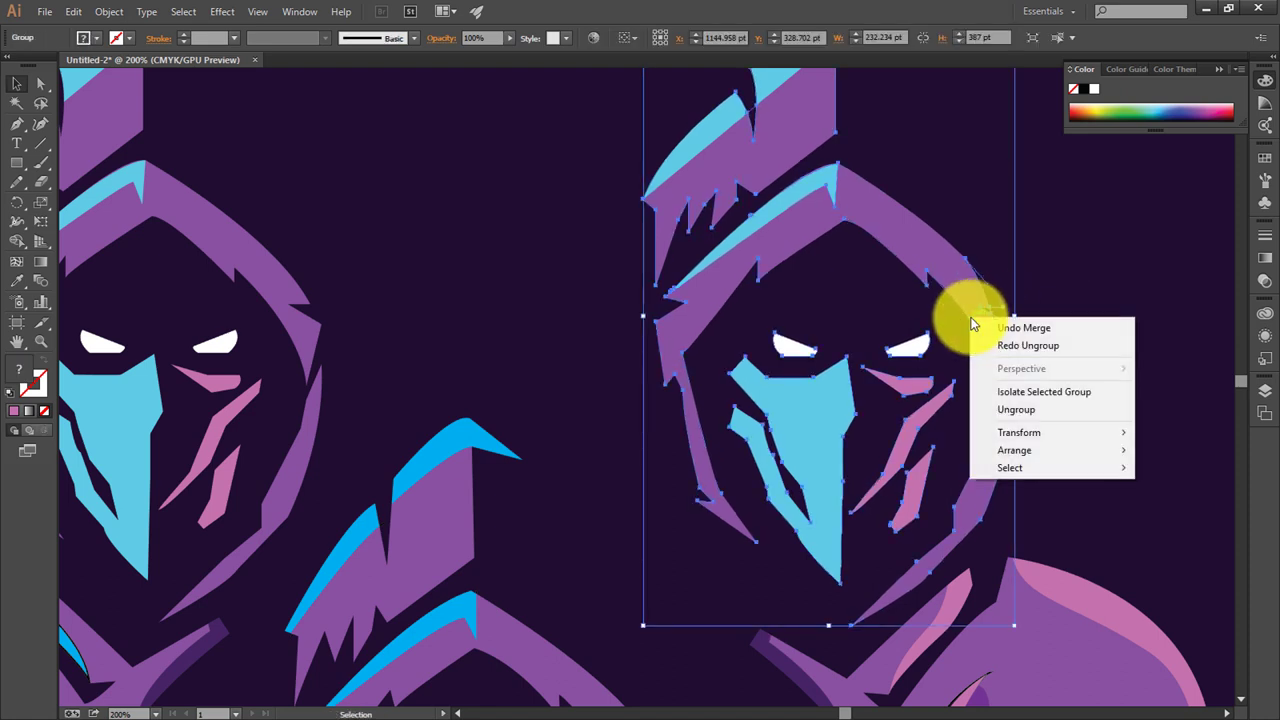
left_click(1010, 408)
mouse_move(1066, 279)
left_mouse_down()
mouse_move(1035, 350)
mouse_move(1005, 350)
left_mouse_up()
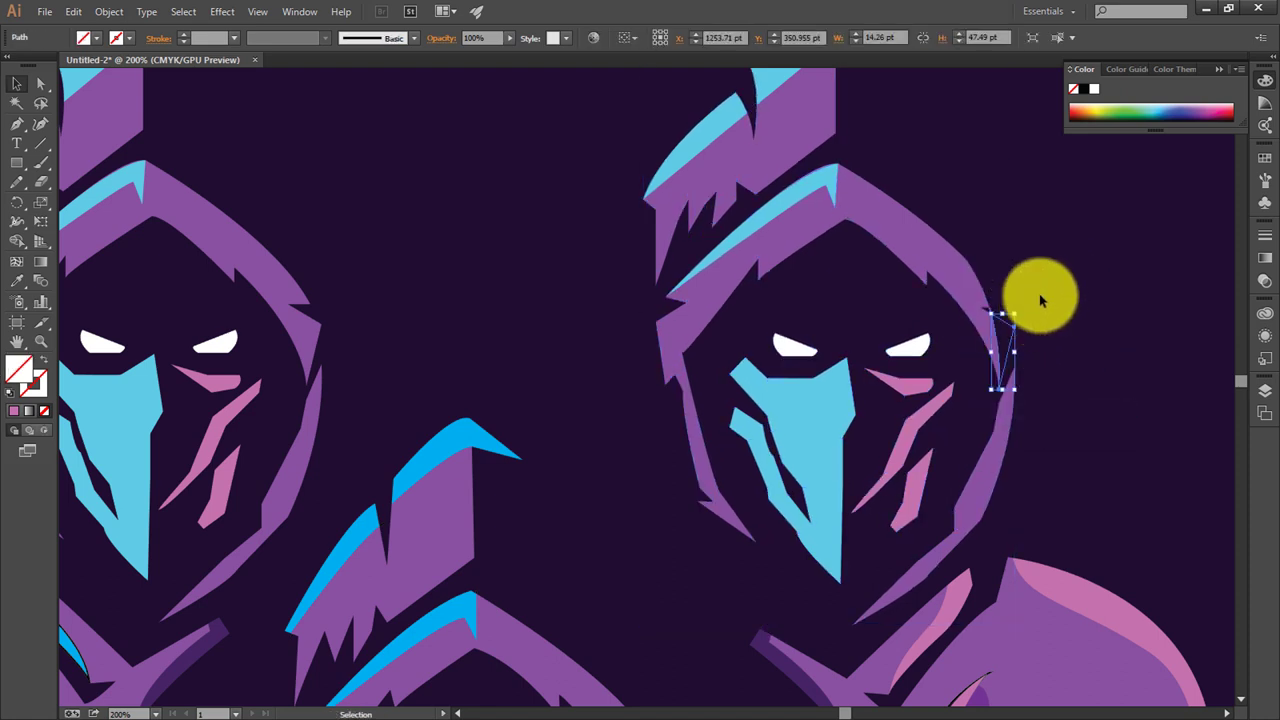
Step: Make the hood-edge sliver pink and copy it onto the left figure's hood
left_click_drag(1005, 302, 1005, 343)
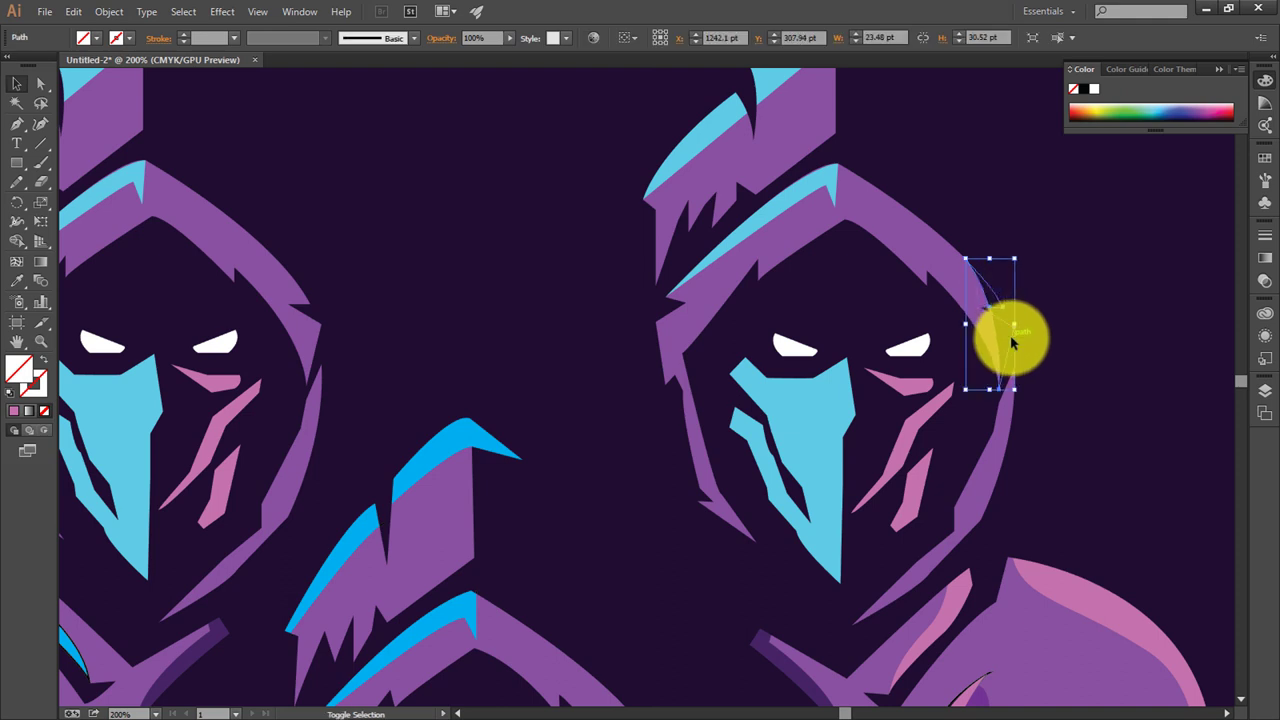
key("i")
left_click(1074, 551)
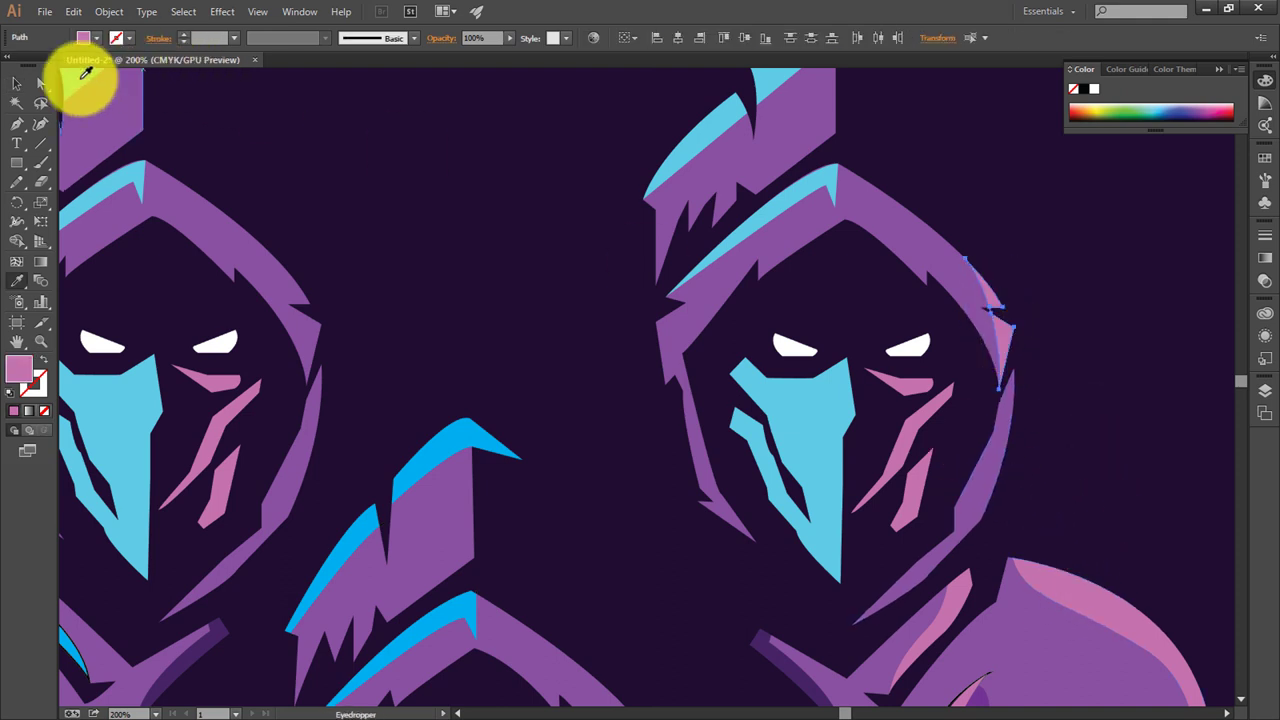
left_click(31, 88)
left_click_drag(994, 337, 314, 357)
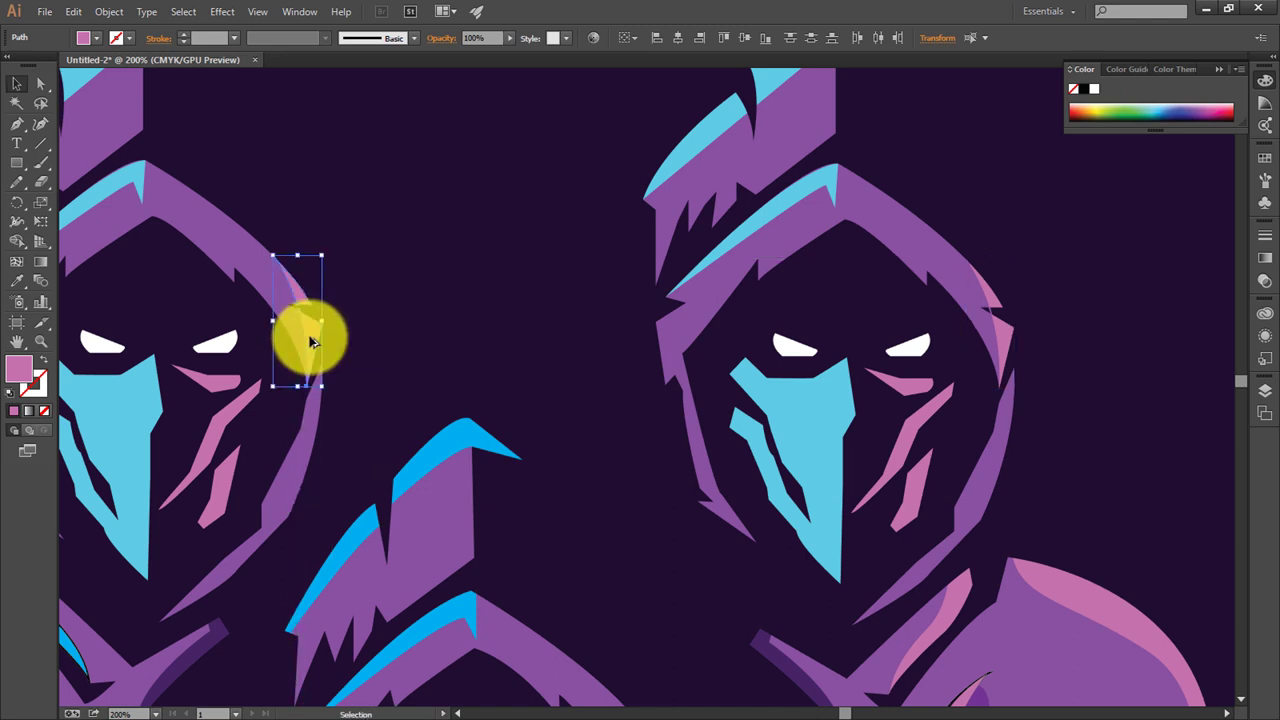
left_click(591, 318)
Step: Swap fill and stroke colours, zoom out to fit, and collapse the Color panel
left_click(995, 319)
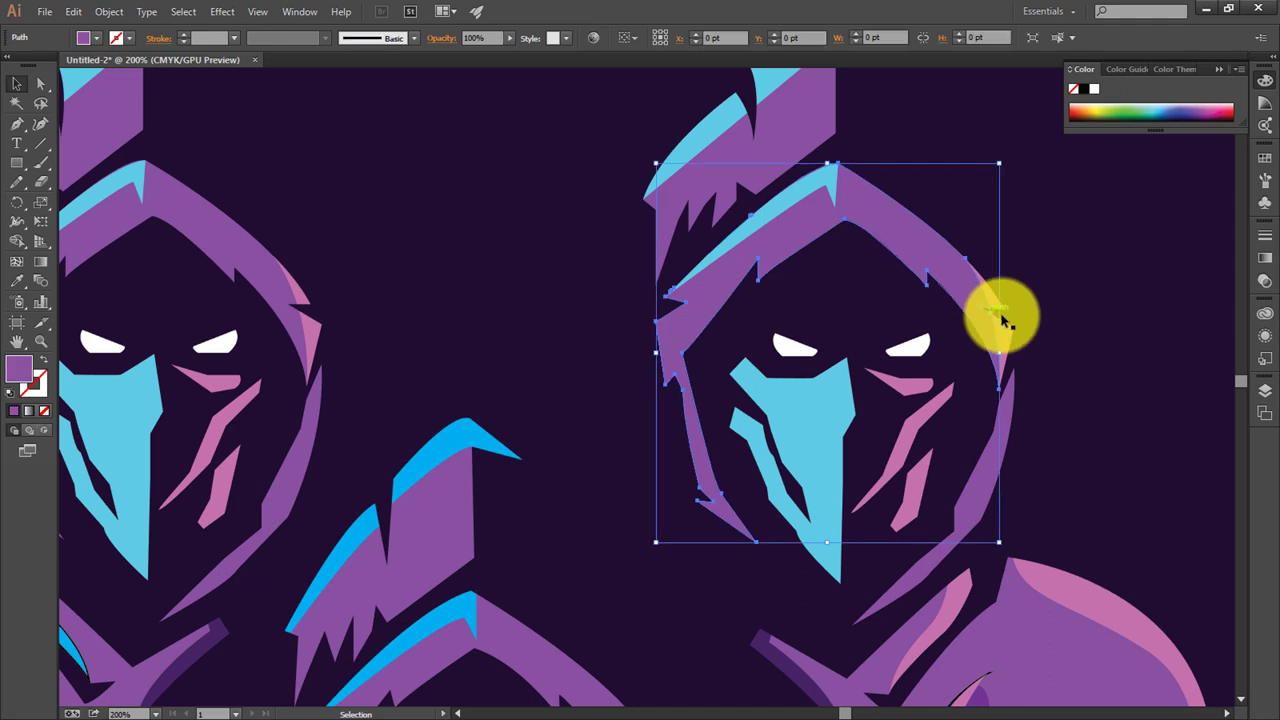
left_click(996, 320)
key("shift+x")
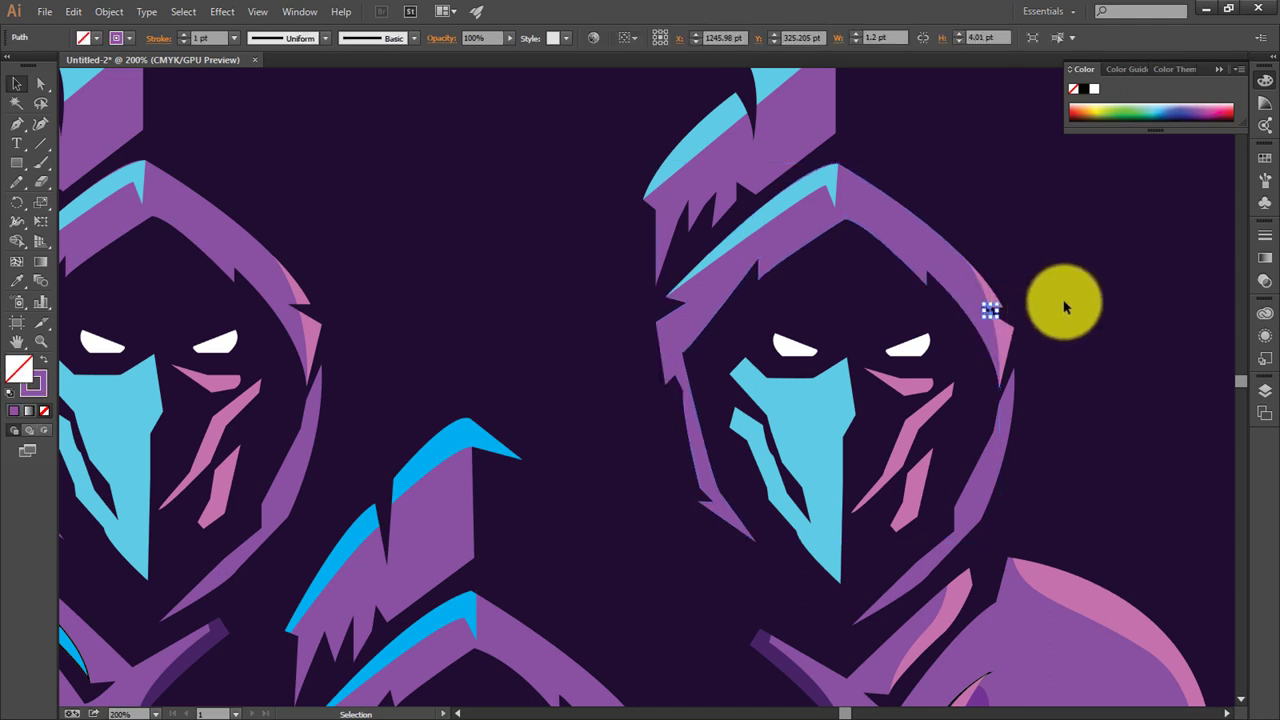
key("ctrl+0")
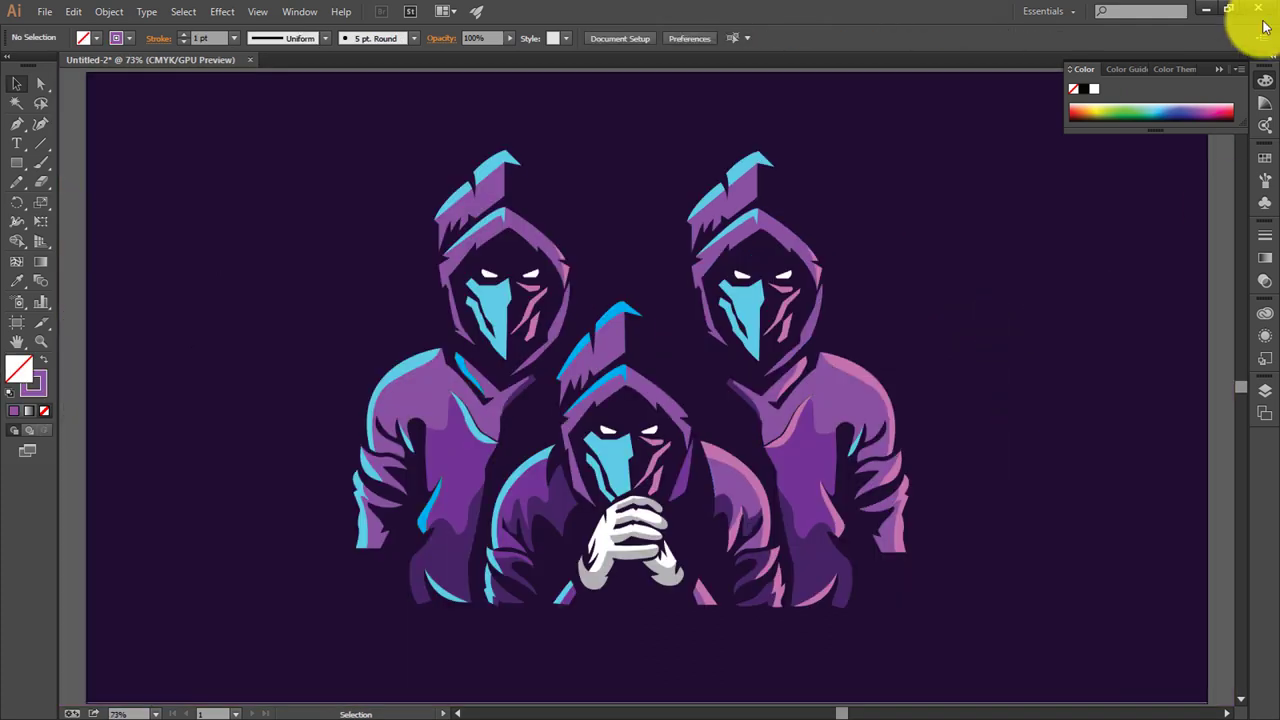
left_click(1219, 72)
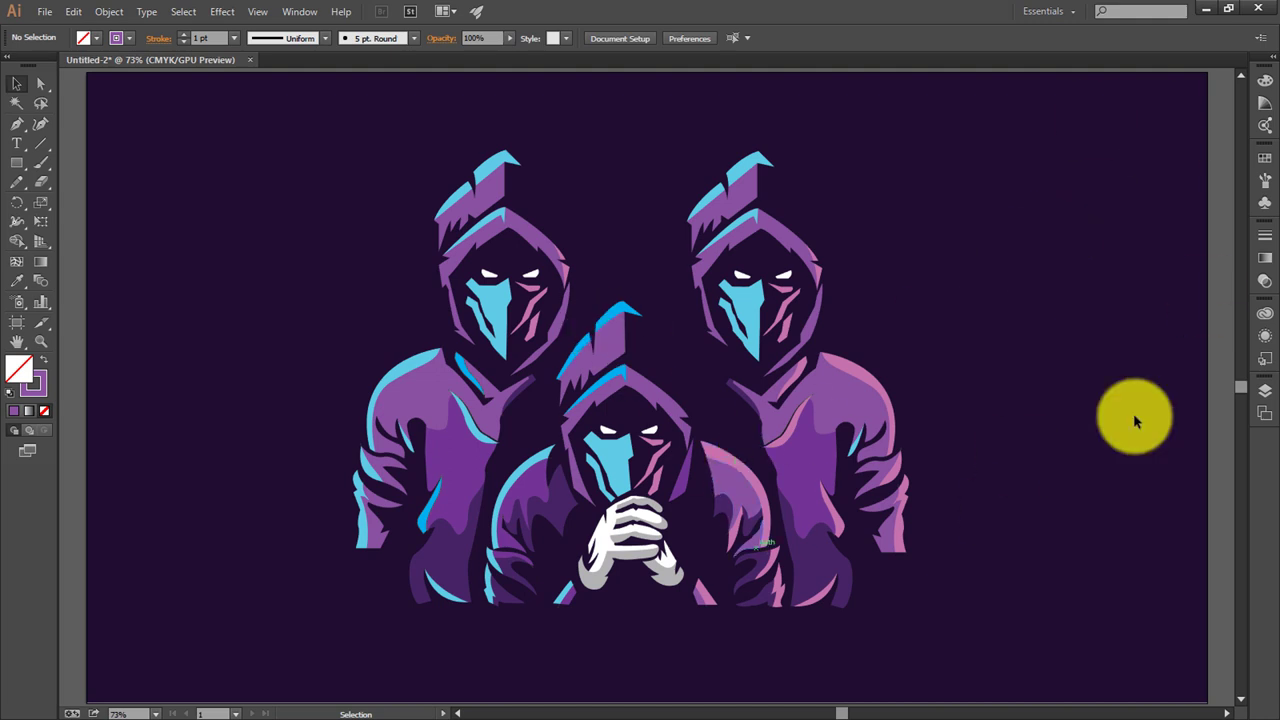
Step: Select all the artwork with Ctrl+A and group the three figures
left_click(687, 488)
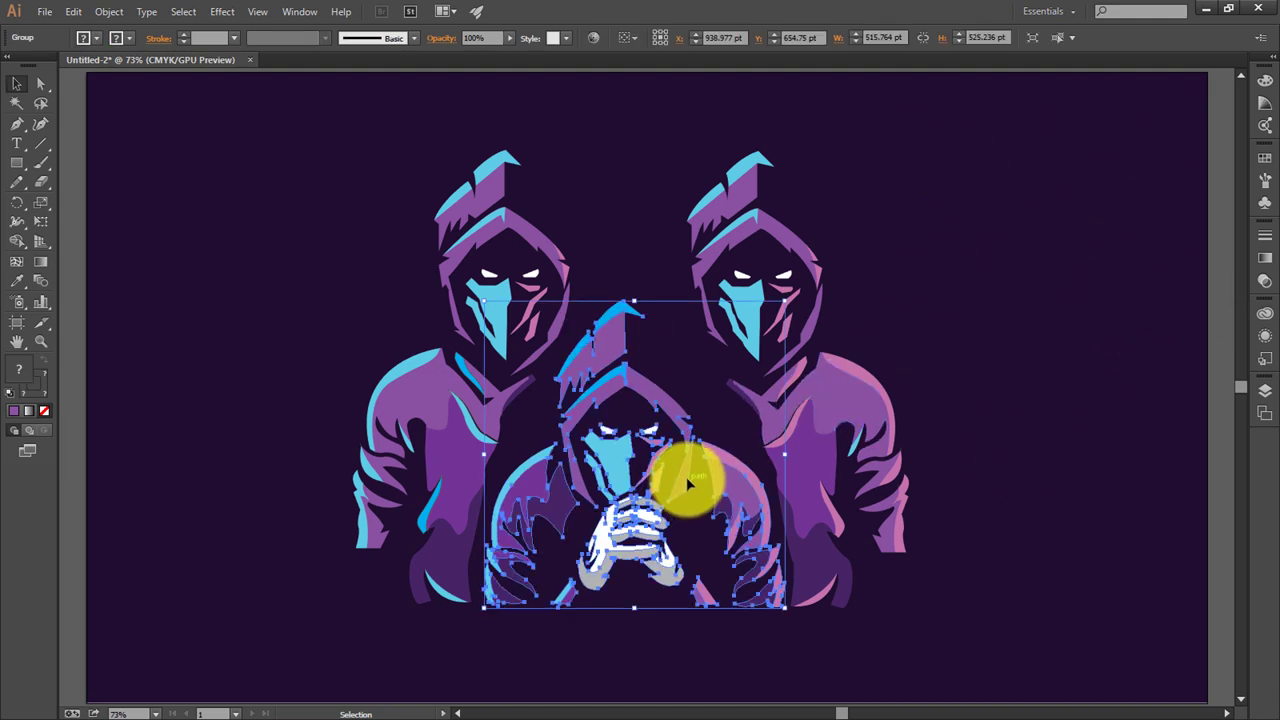
left_click(1006, 440)
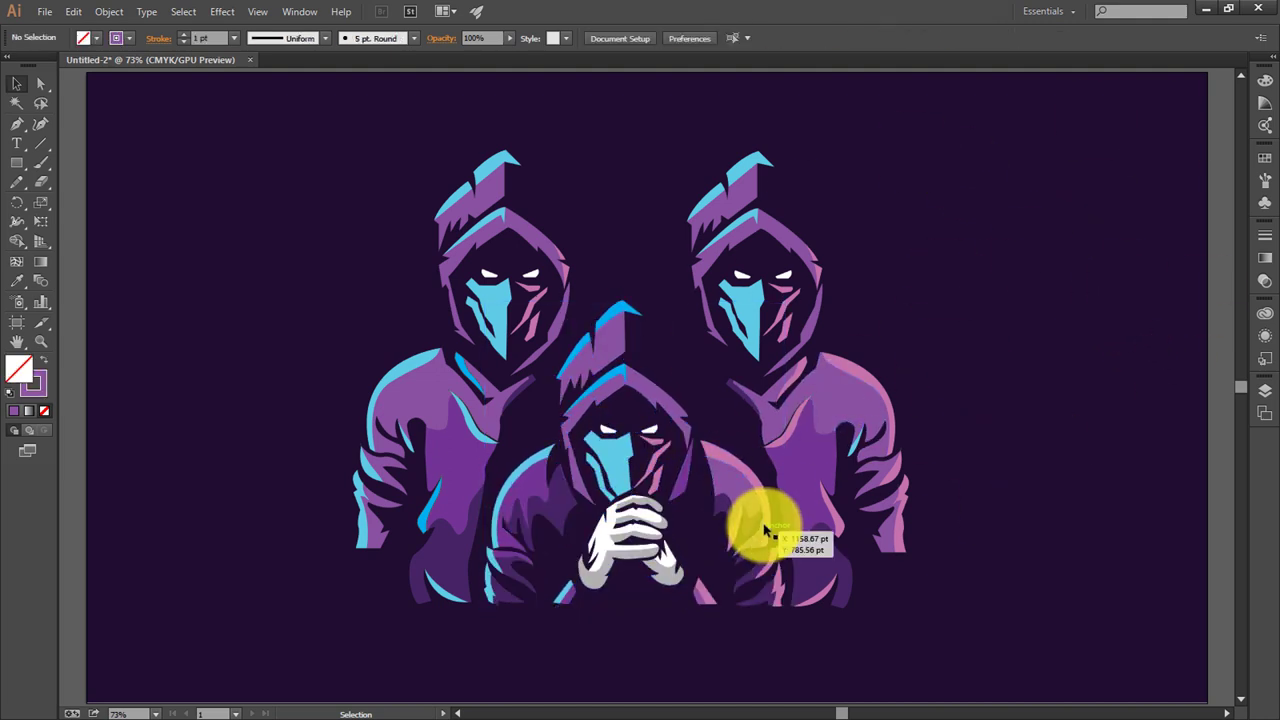
key("ctrl+a")
scroll(772, 414, "down", 2)
right_click(772, 414)
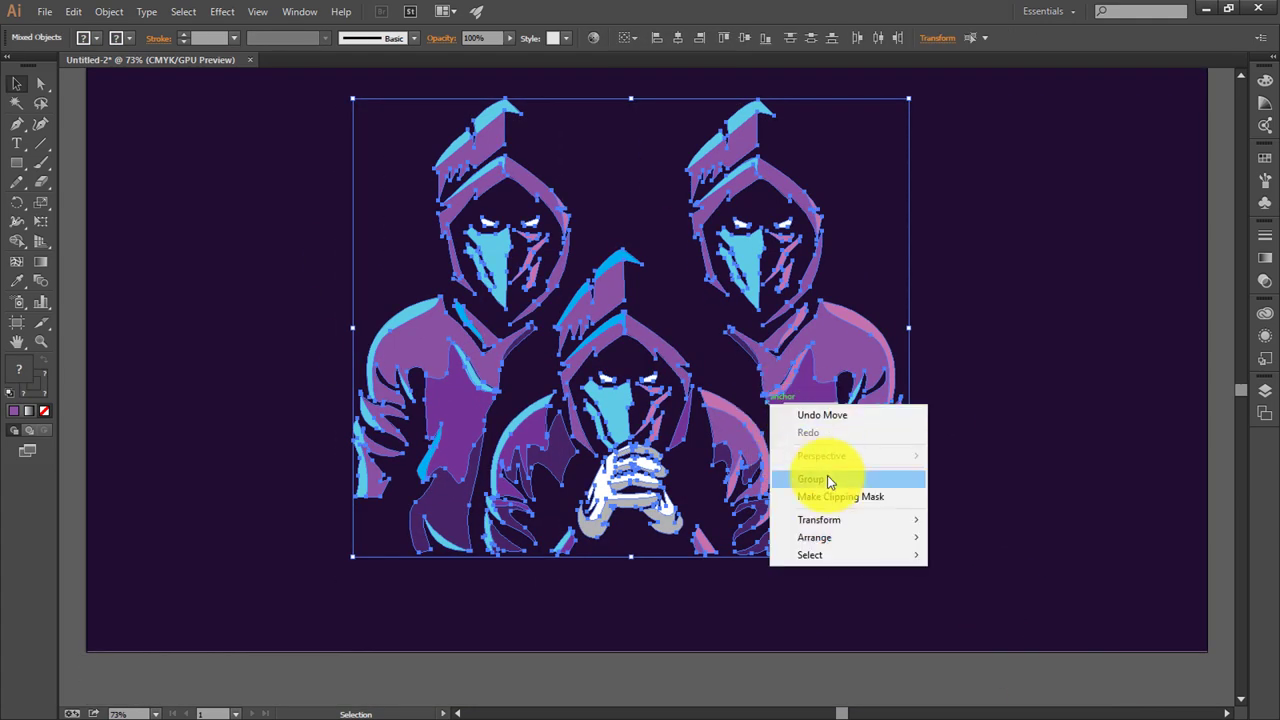
left_click(826, 474)
left_click(957, 523)
scroll(985, 515, "up", 2)
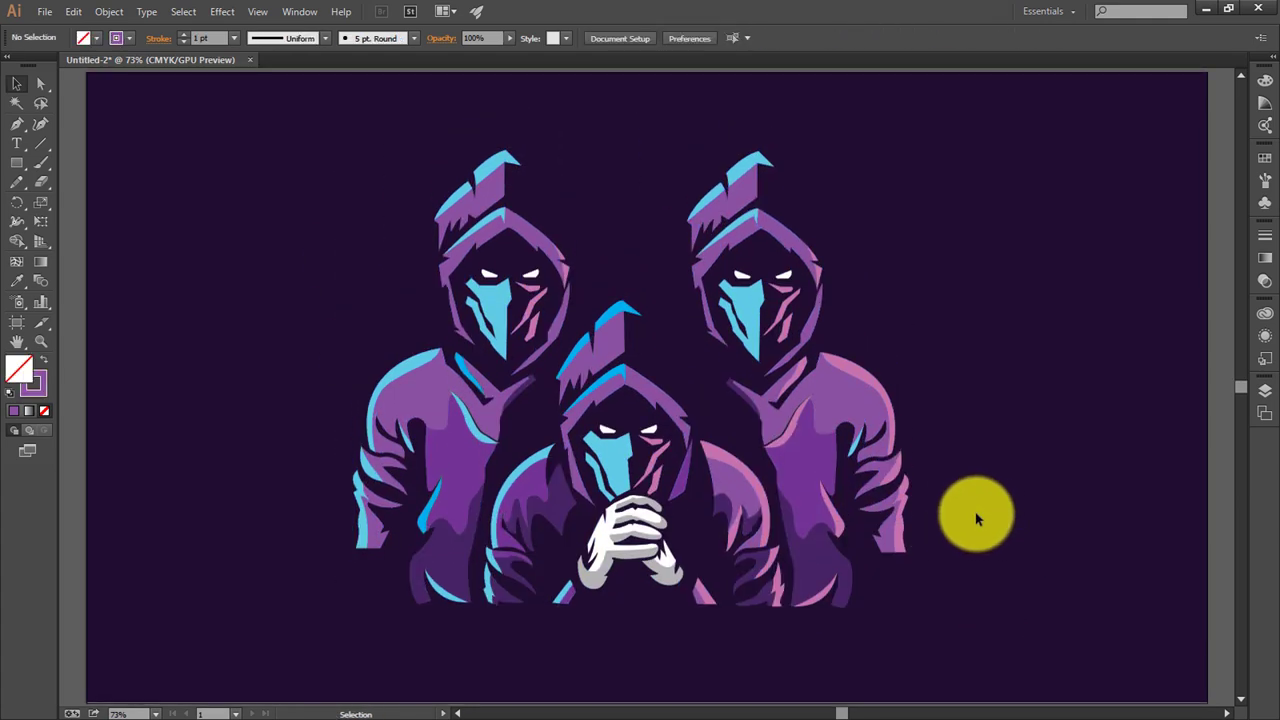